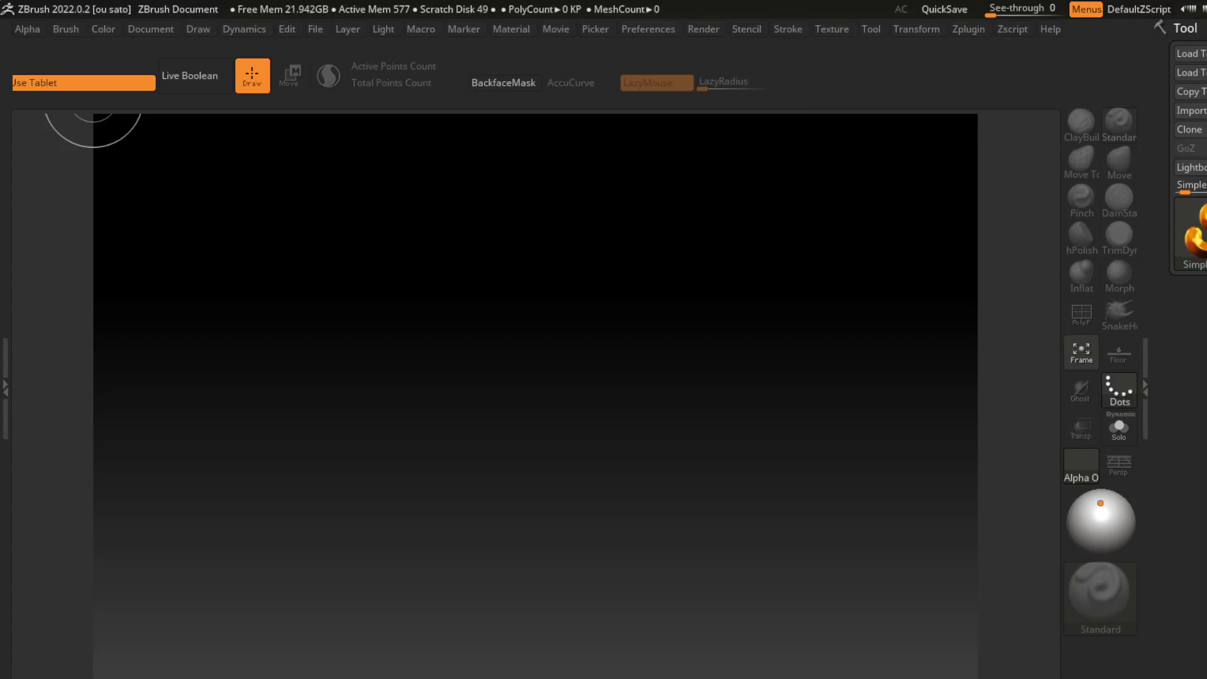
- Load the 8HeadFemale mannequin project from LightBox
click(648, 29)
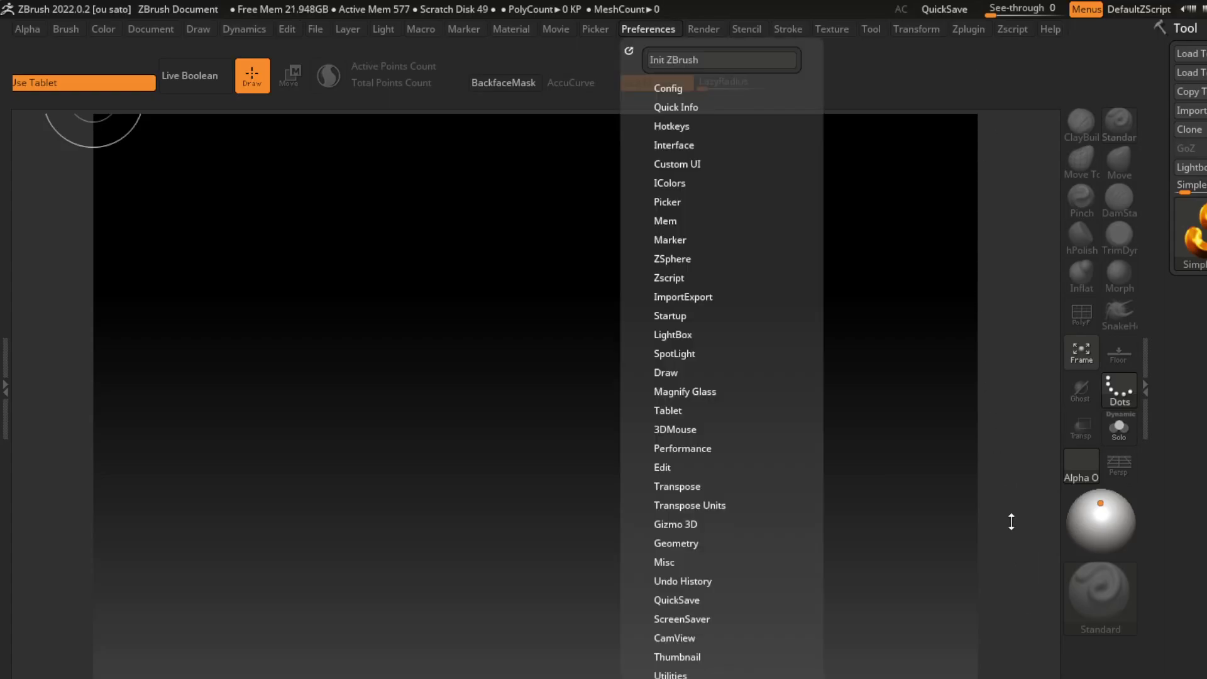
click(672, 334)
click(683, 360)
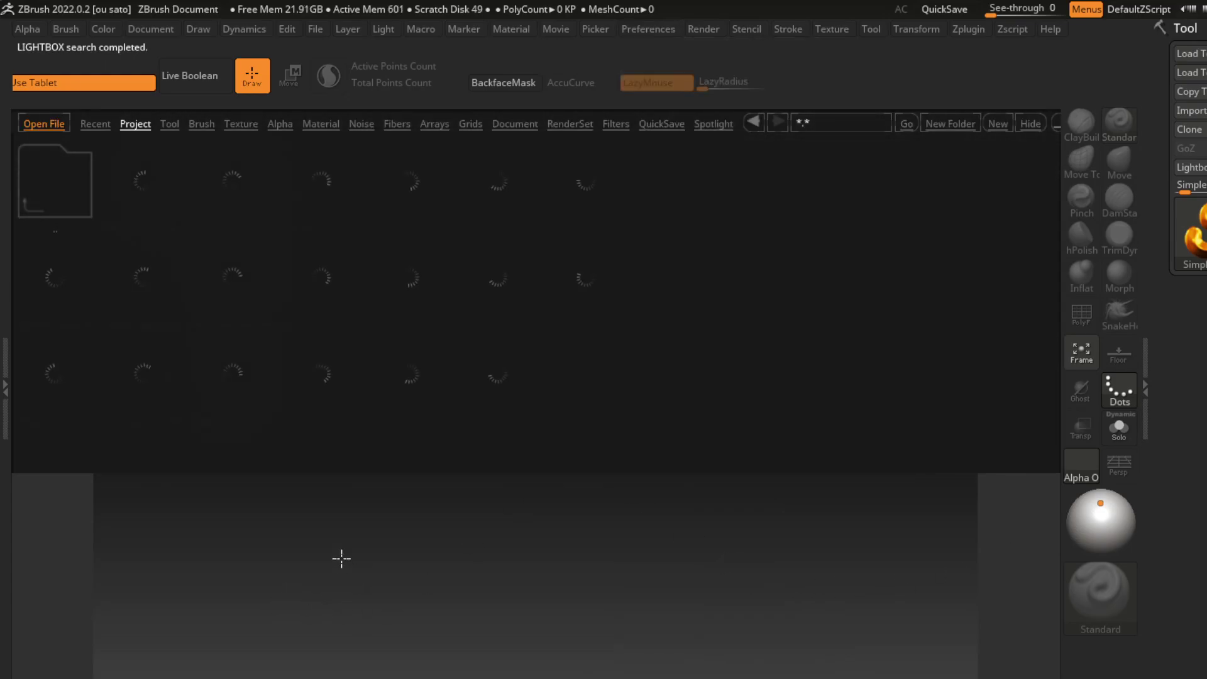
double_click(55, 276)
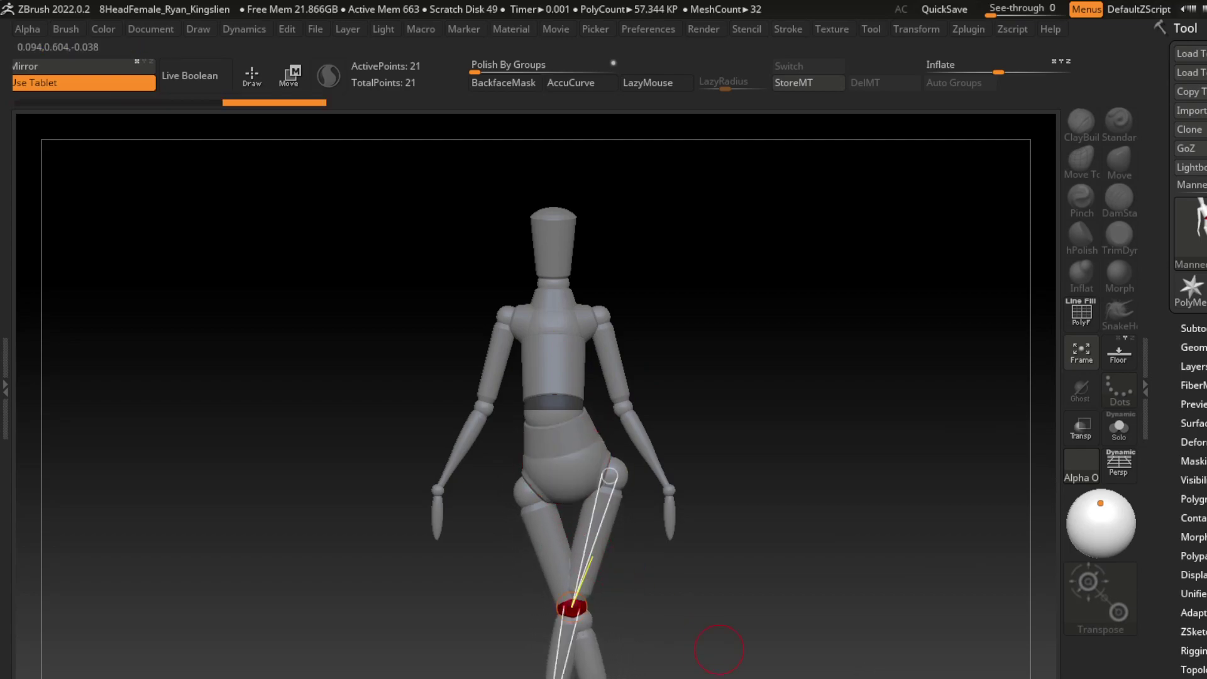
- Bend the mannequin's lower leg and foot so one leg crosses in front
drag(763, 561, 588, 499)
click(584, 503)
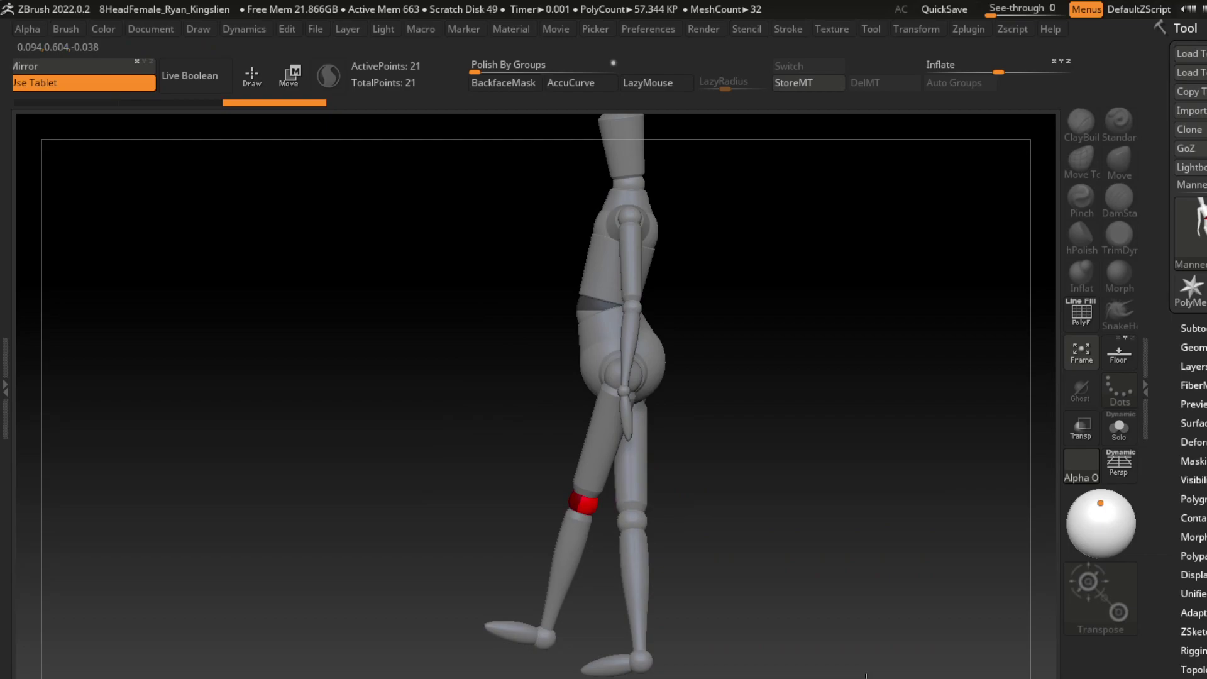
drag(519, 660, 506, 674)
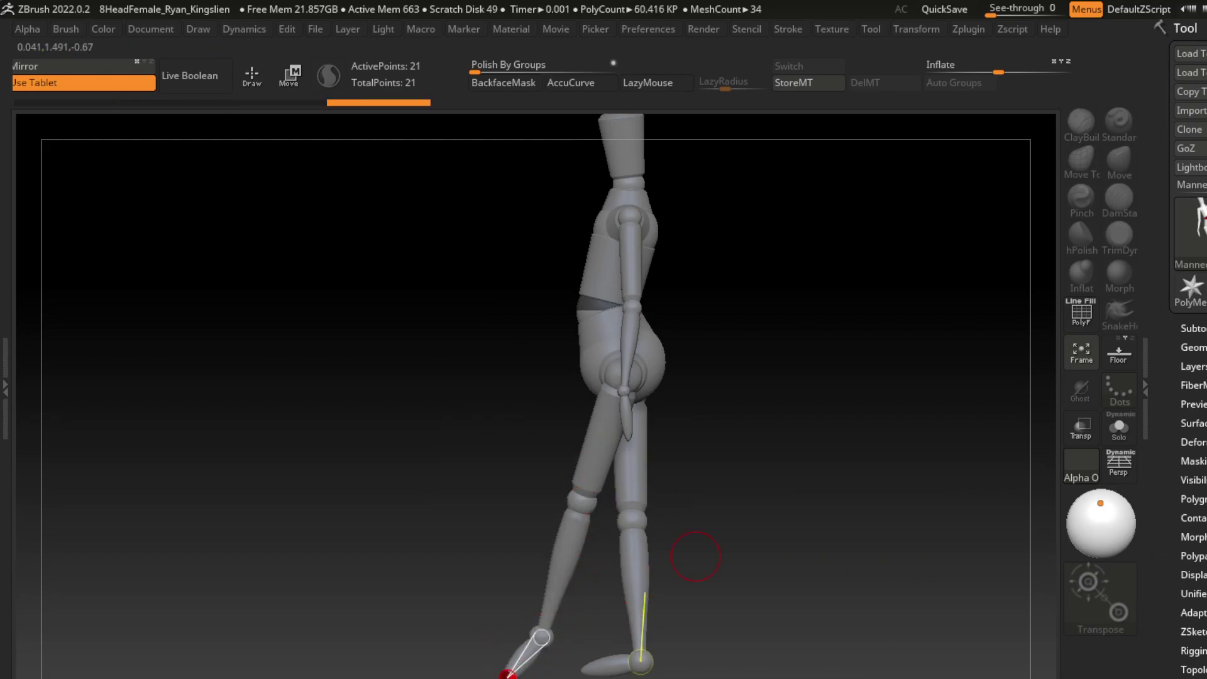
drag(695, 556, 846, 566)
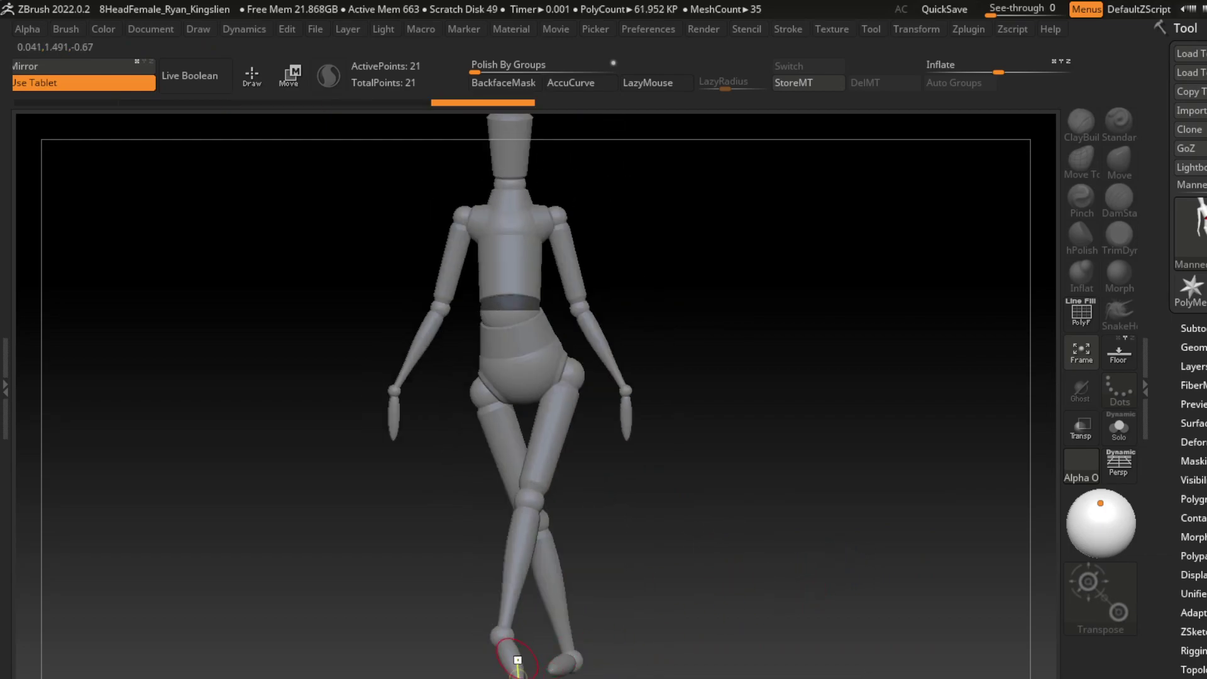
drag(478, 675, 503, 637)
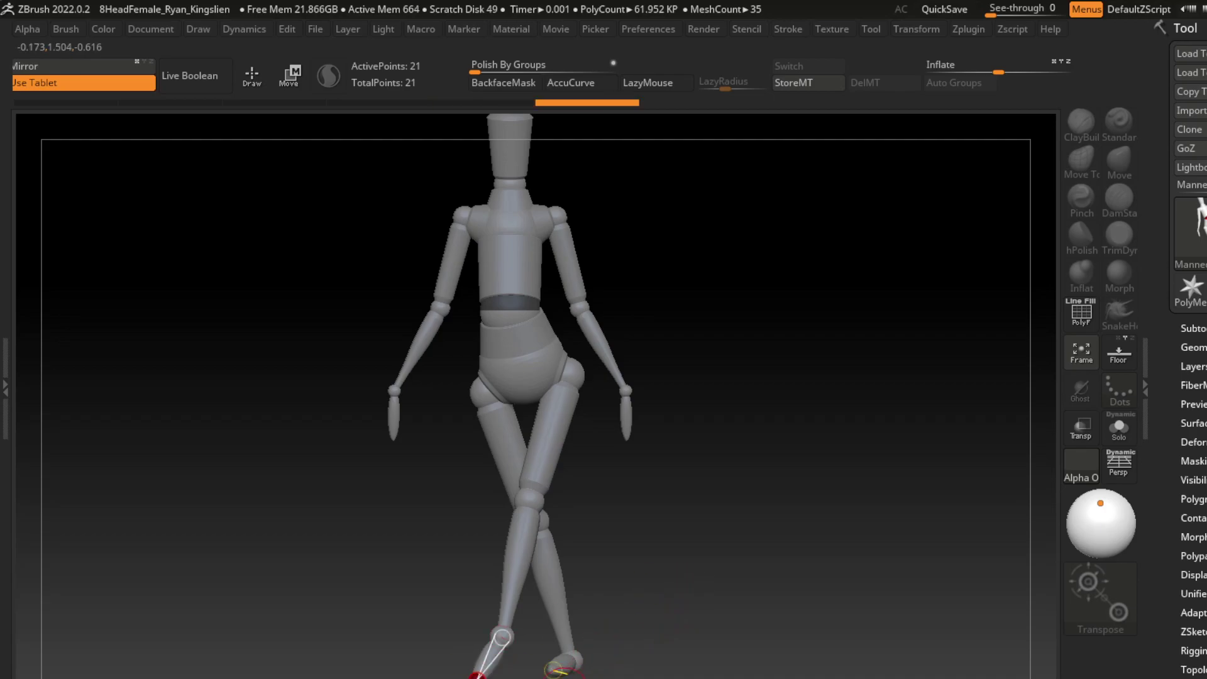
- Swing one forearm toward the body and raise the other arm overhead, bending its tip
drag(1105, 616, 1078, 547)
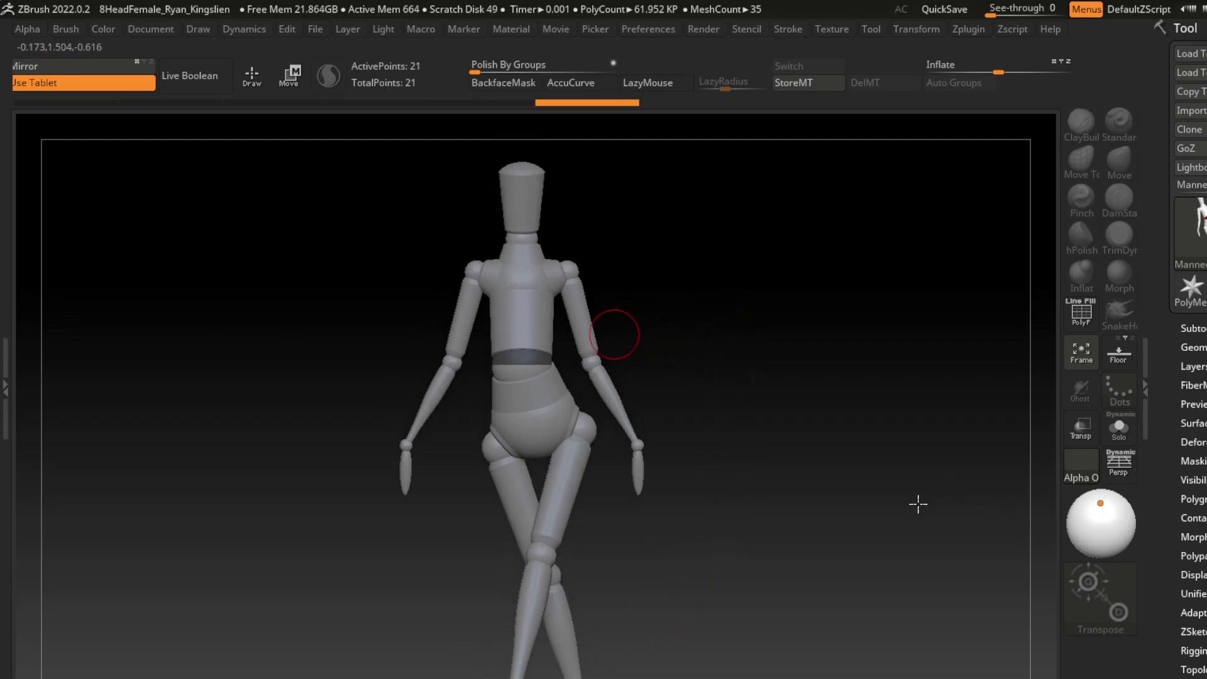
drag(614, 334, 612, 352)
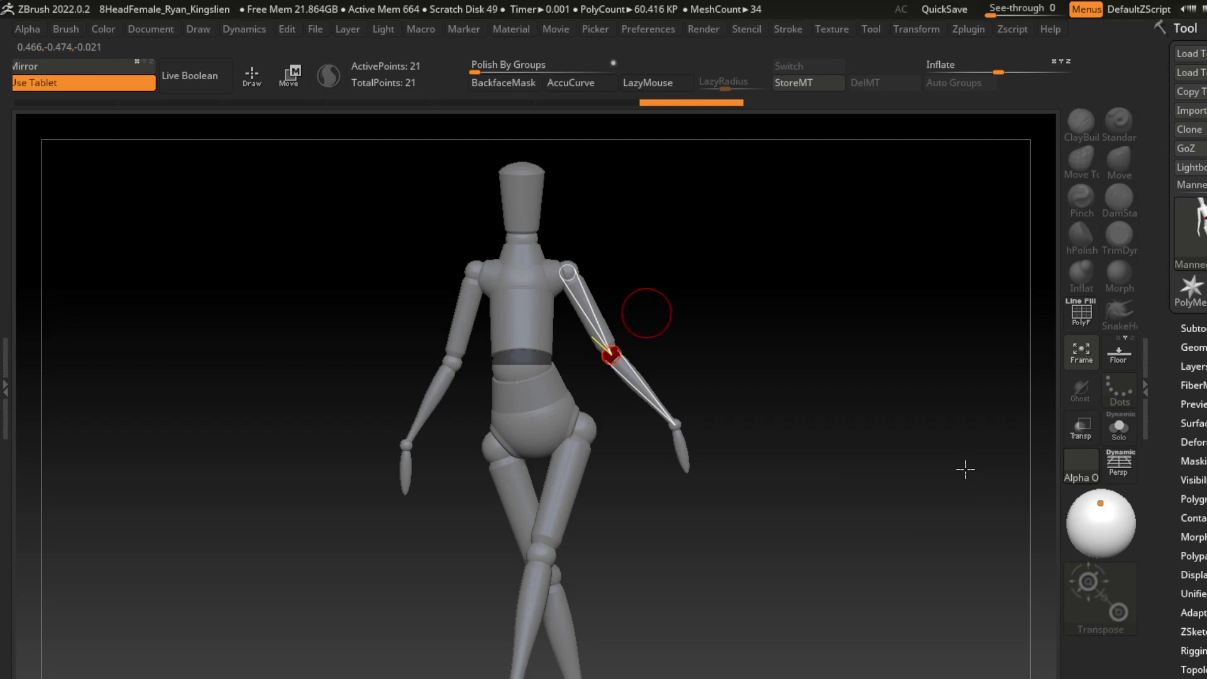
mouse_move(473, 271)
mouse_down()
mouse_move(407, 444)
mouse_move(421, 116)
mouse_up()
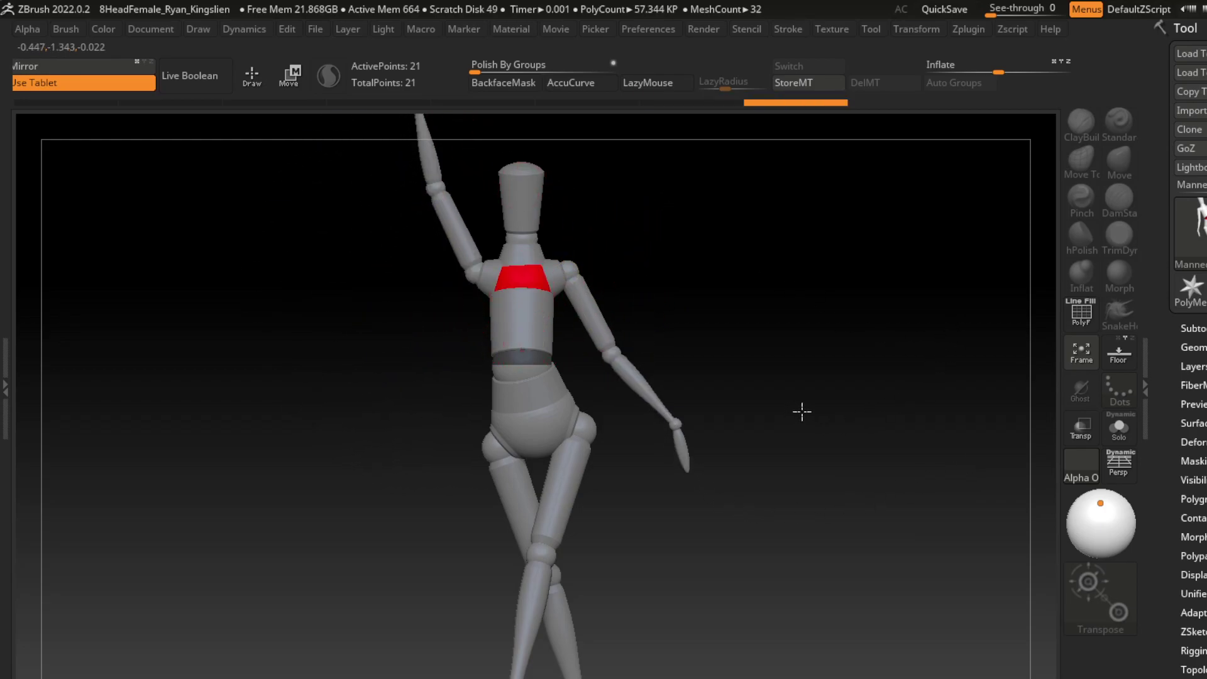
drag(569, 282, 558, 372)
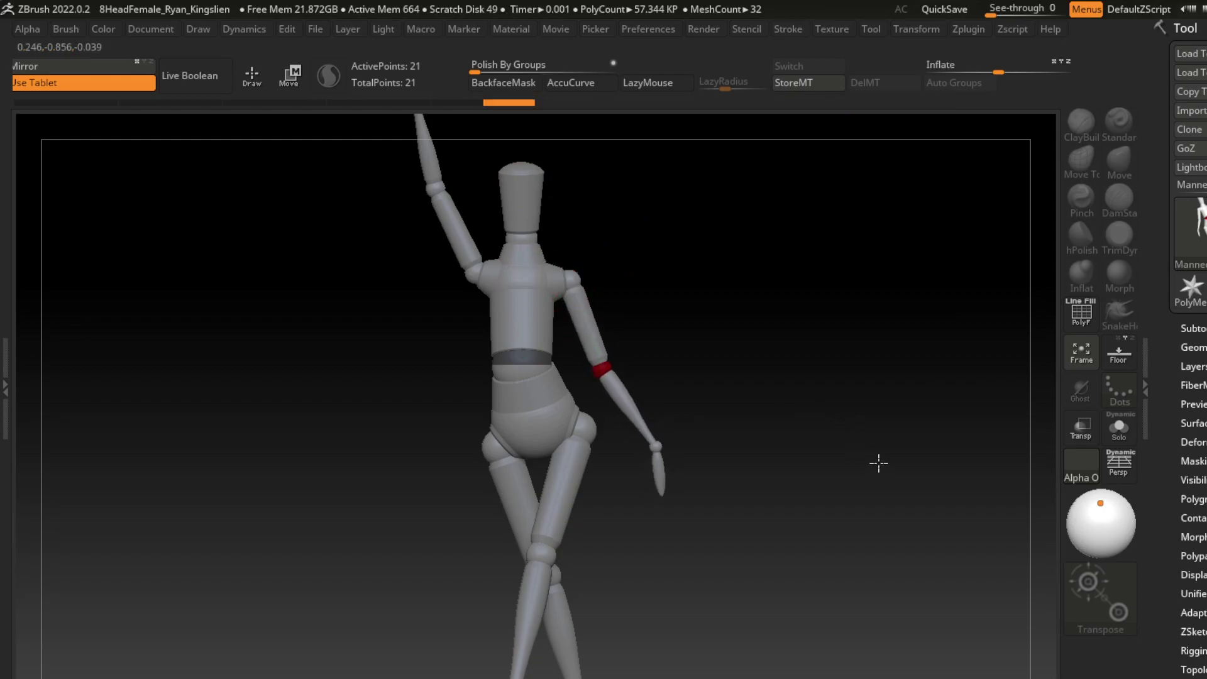
drag(522, 287, 481, 266)
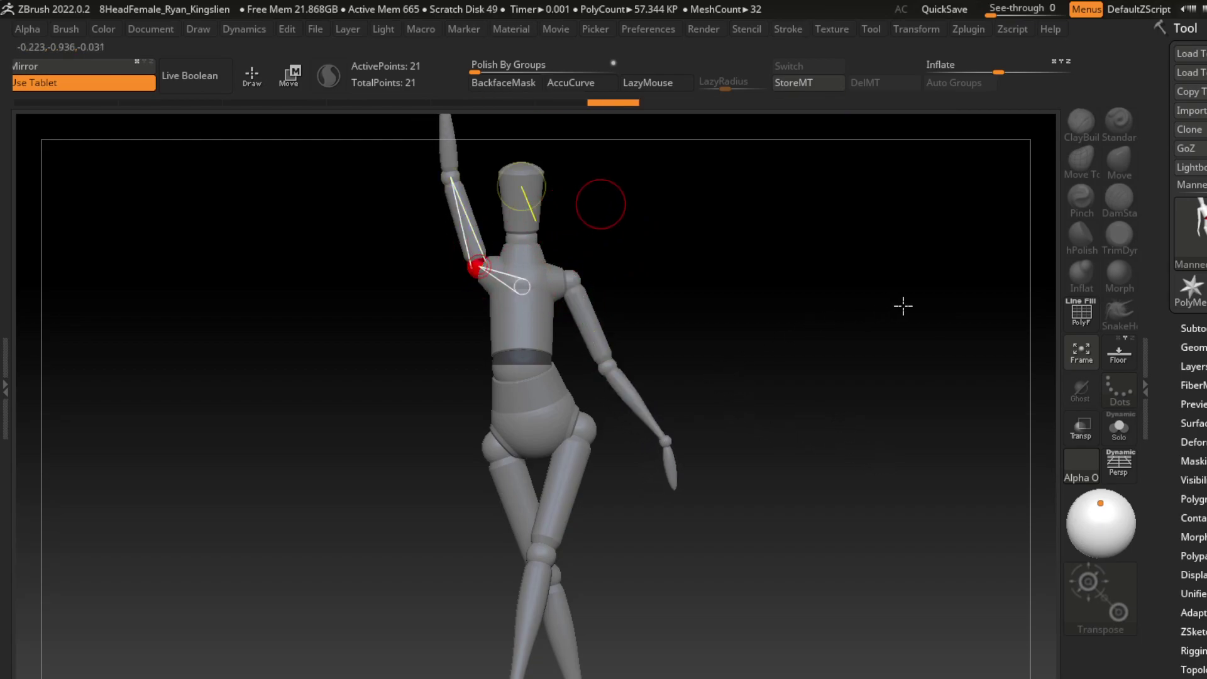
mouse_move(946, 302)
mouse_down()
mouse_move(900, 331)
mouse_move(766, 329)
mouse_move(975, 566)
mouse_move(848, 441)
mouse_up()
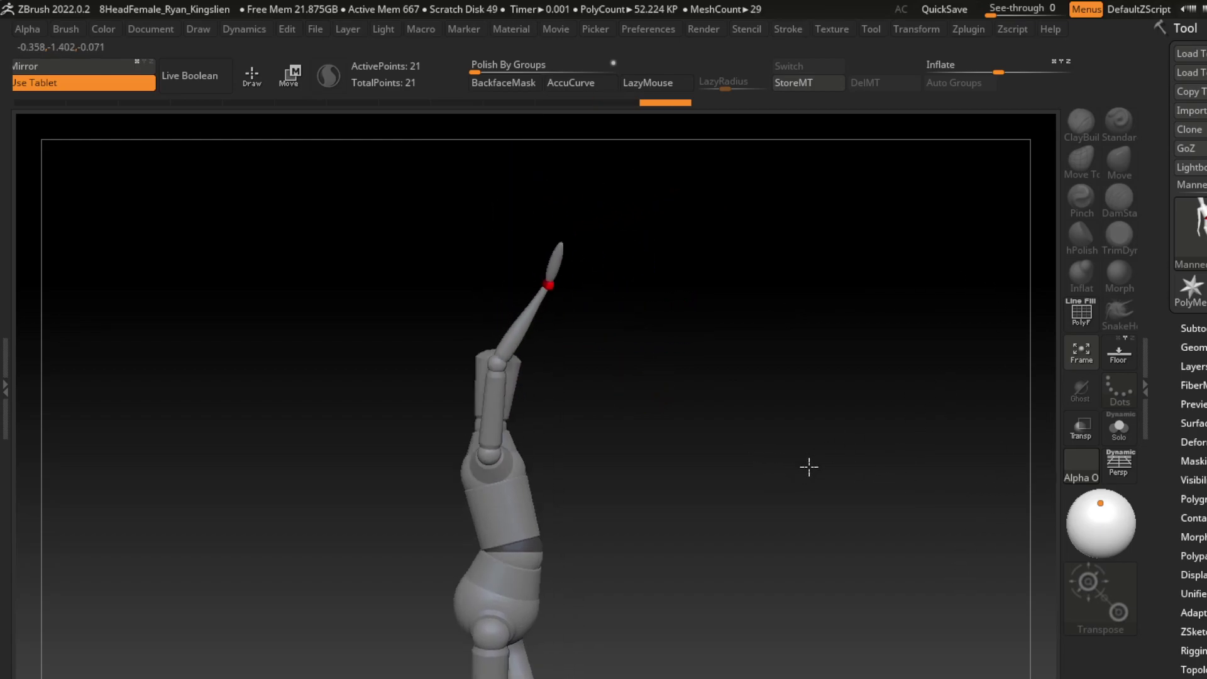
drag(979, 434, 884, 332)
mouse_move(804, 390)
mouse_down()
mouse_move(869, 400)
mouse_move(1013, 321)
mouse_move(1032, 514)
mouse_up()
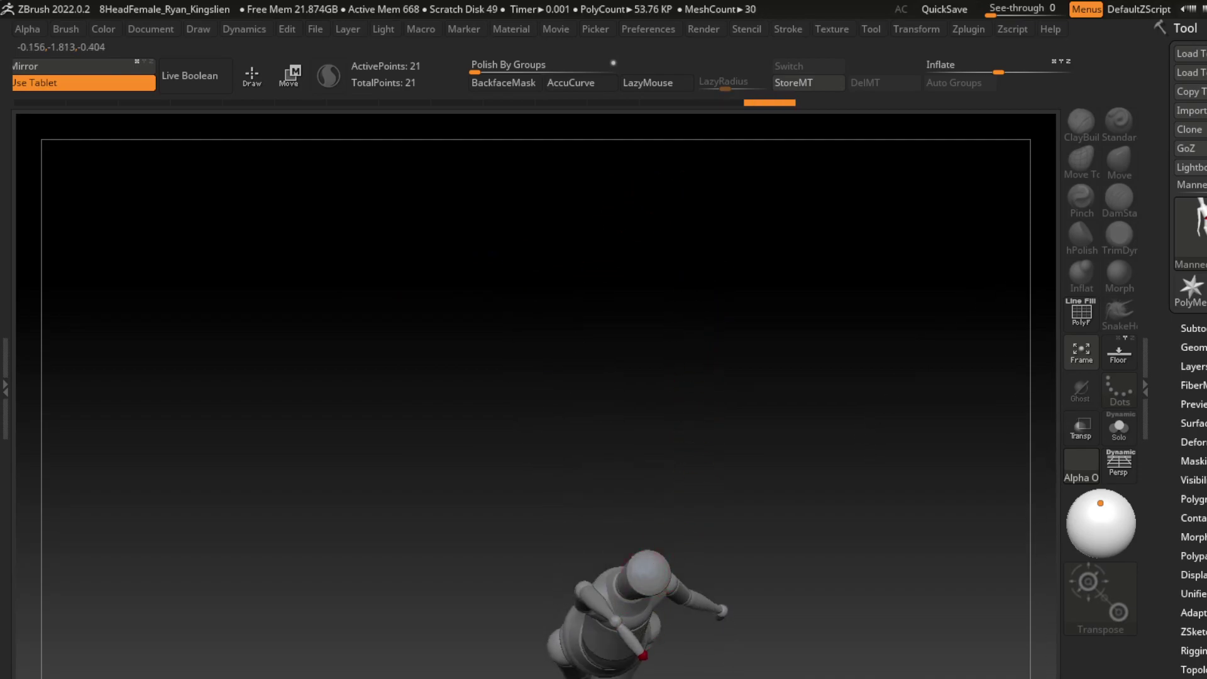
- Bend the raised forearm so it curves over the head
mouse_move(761, 532)
mouse_down()
mouse_move(768, 410)
mouse_move(743, 287)
mouse_up()
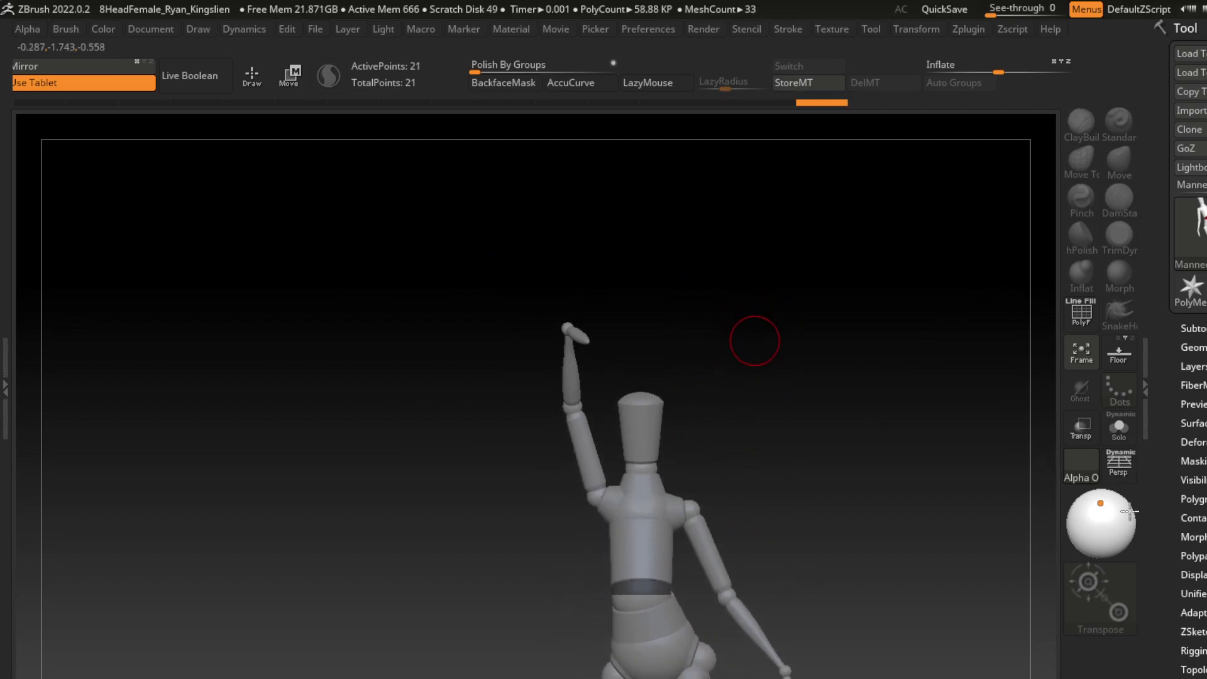
drag(844, 560, 955, 533)
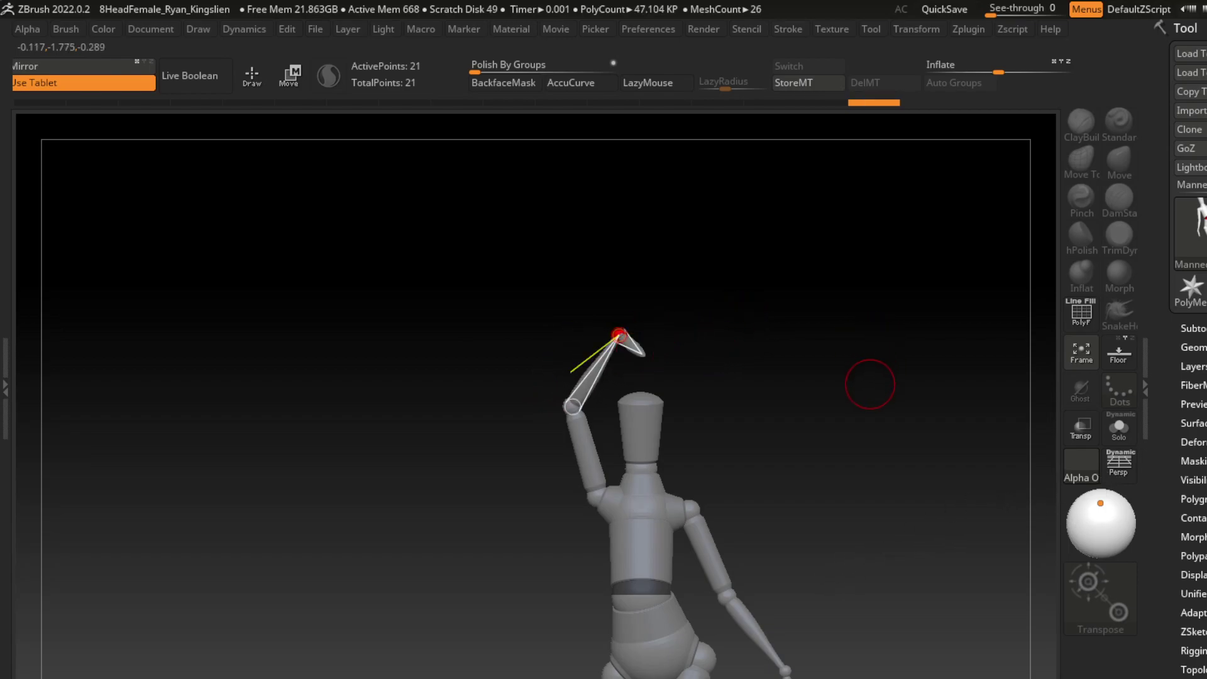
mouse_move(869, 385)
mouse_down()
mouse_move(786, 377)
mouse_move(908, 646)
mouse_up()
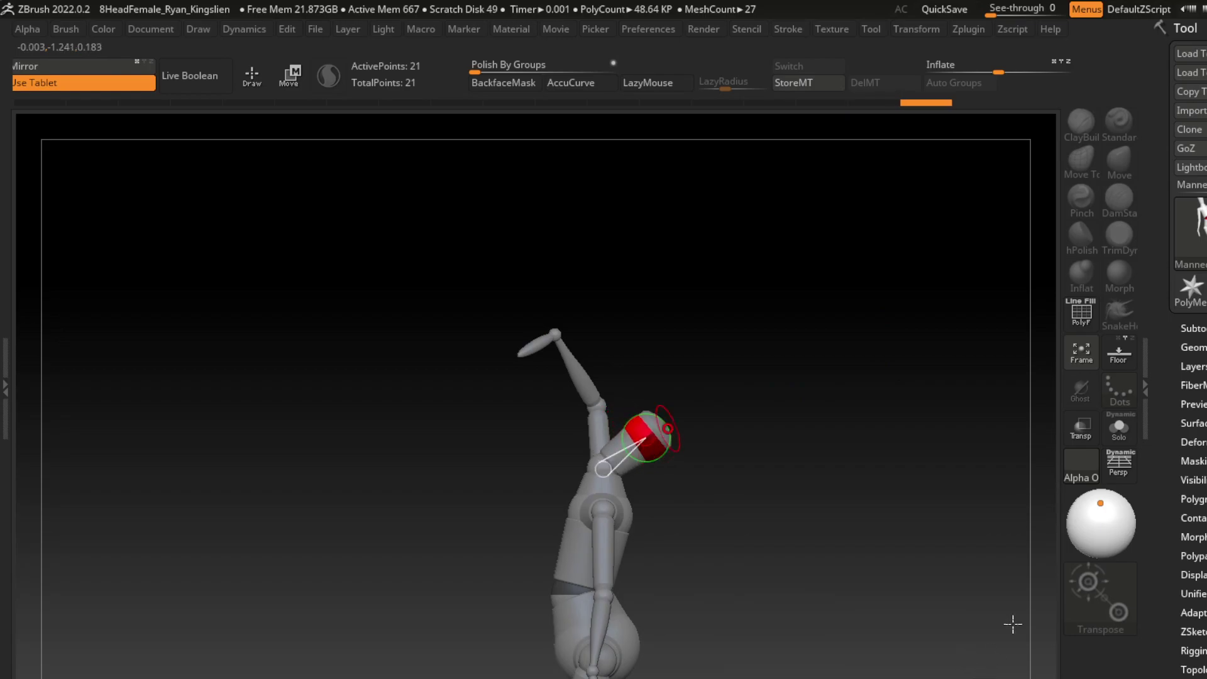
drag(1014, 624, 885, 400)
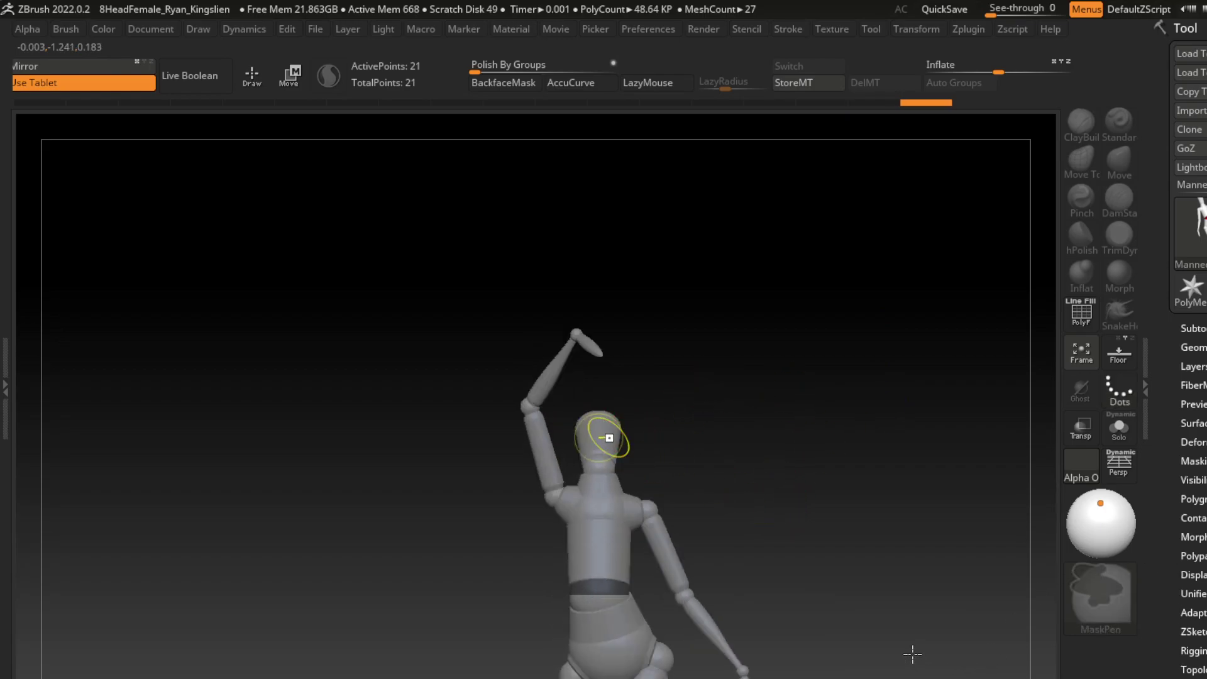
mouse_move(916, 653)
mouse_down()
mouse_move(1041, 662)
mouse_move(844, 463)
mouse_up()
- Reposition the crossed lower leg from the knee up to the hip
alt+drag(742, 519, 746, 409)
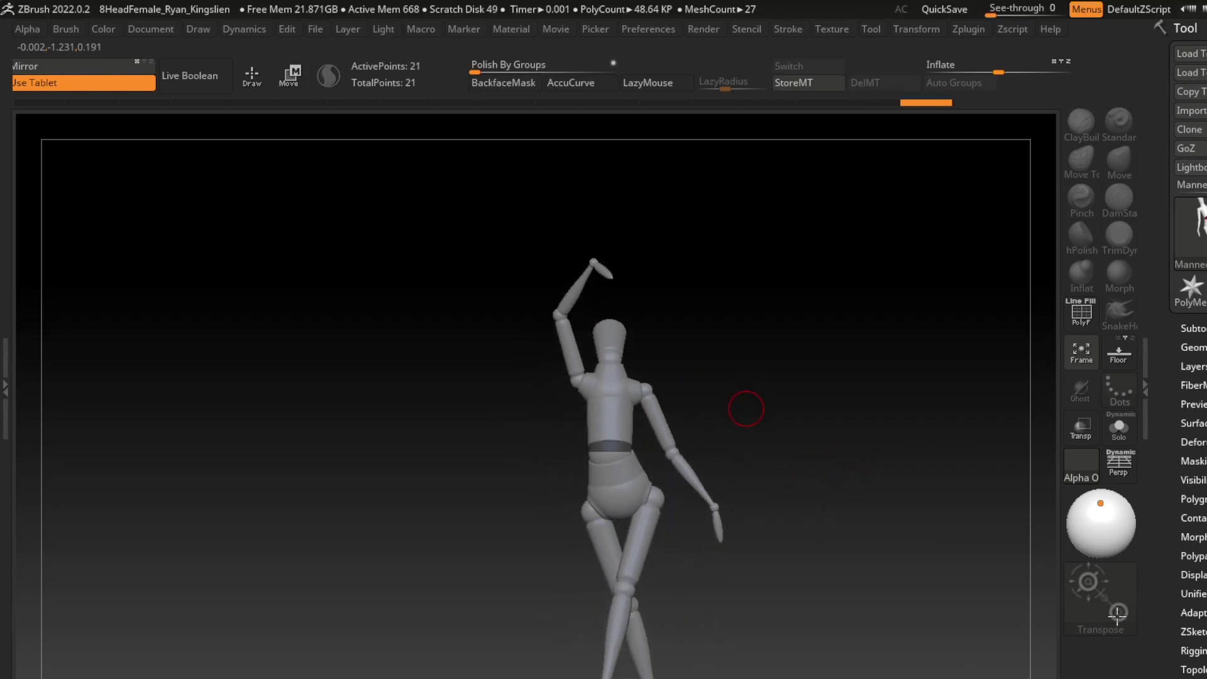
alt+drag(752, 469, 769, 514)
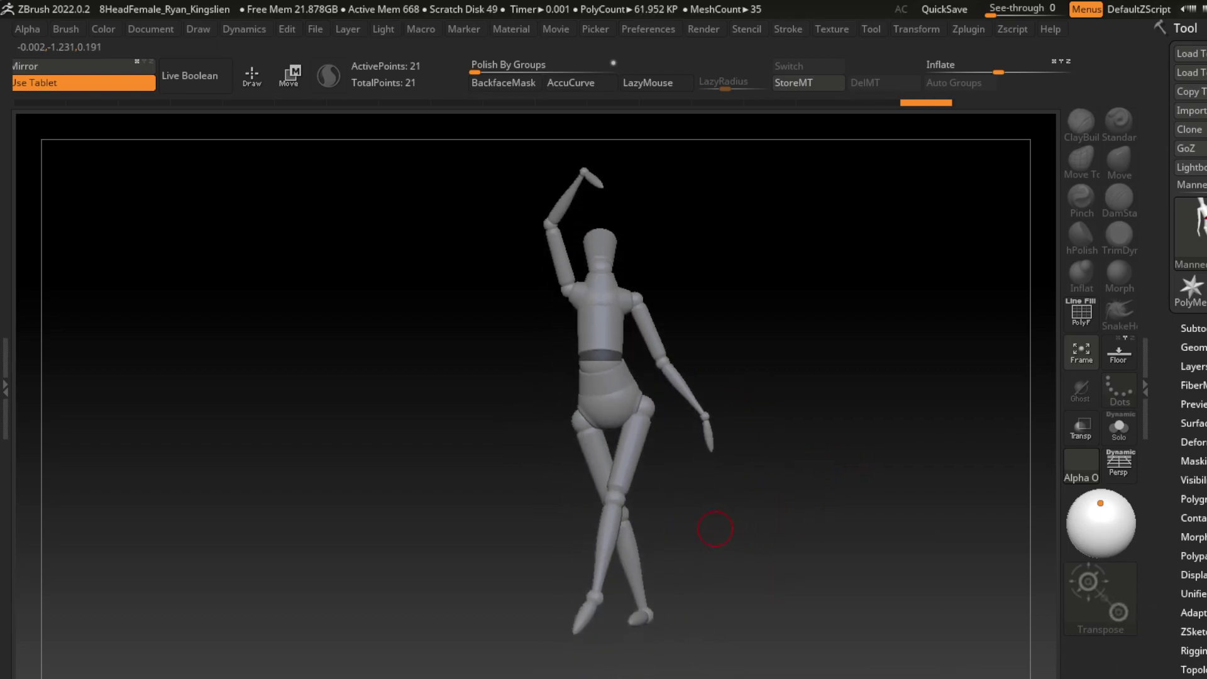
drag(596, 460, 606, 519)
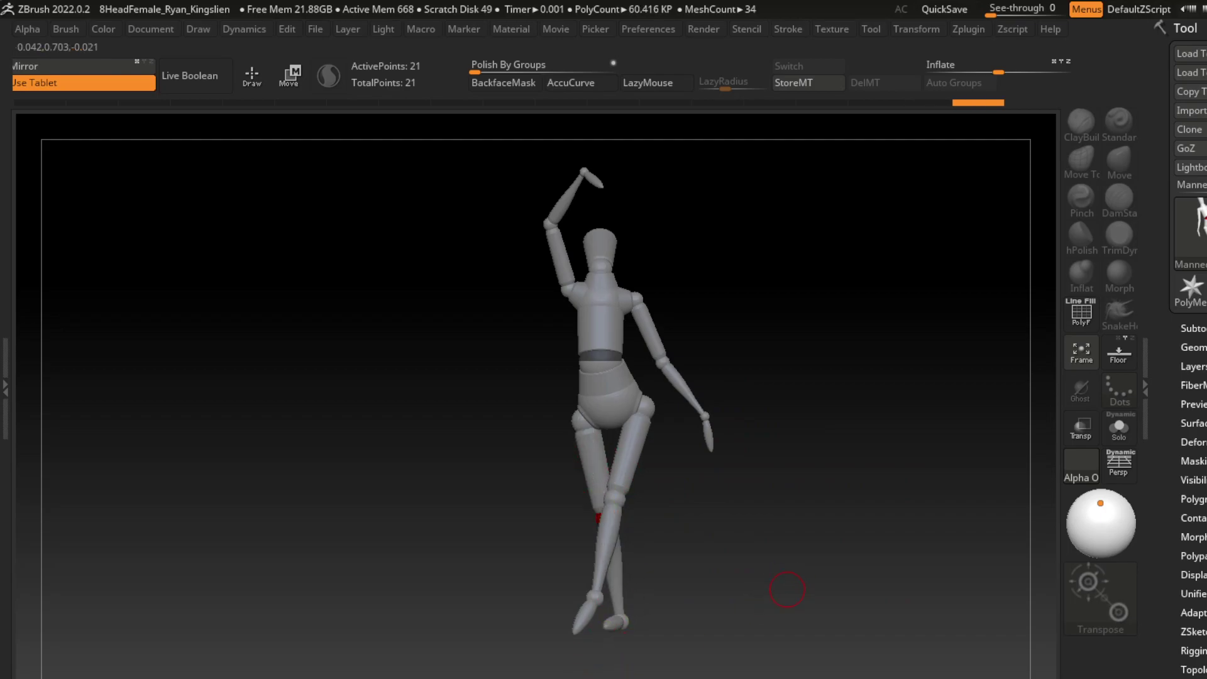
alt+drag(782, 587, 786, 594)
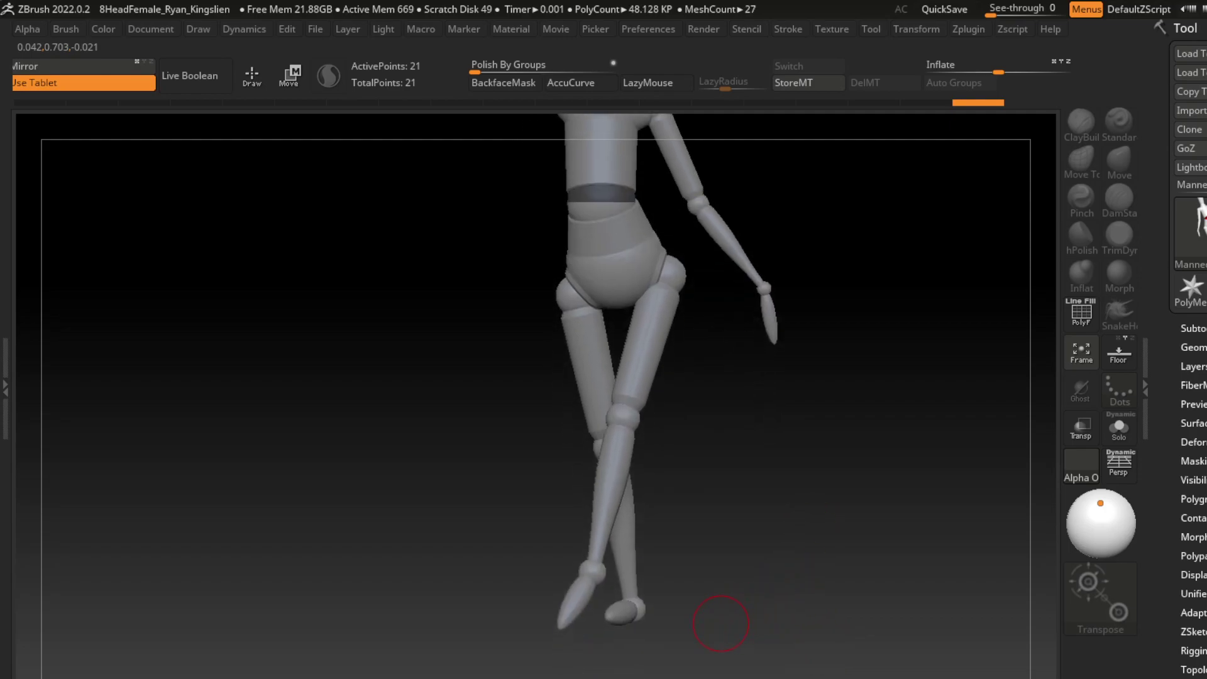
alt+drag(736, 547, 790, 596)
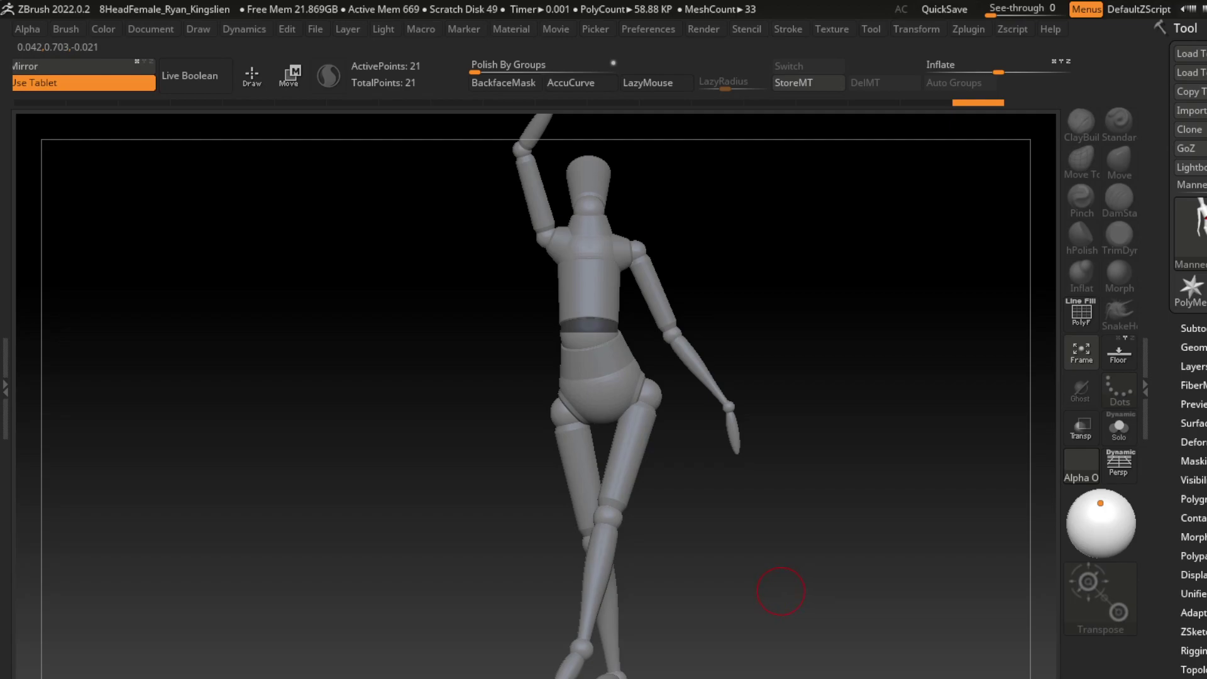
drag(609, 519, 628, 418)
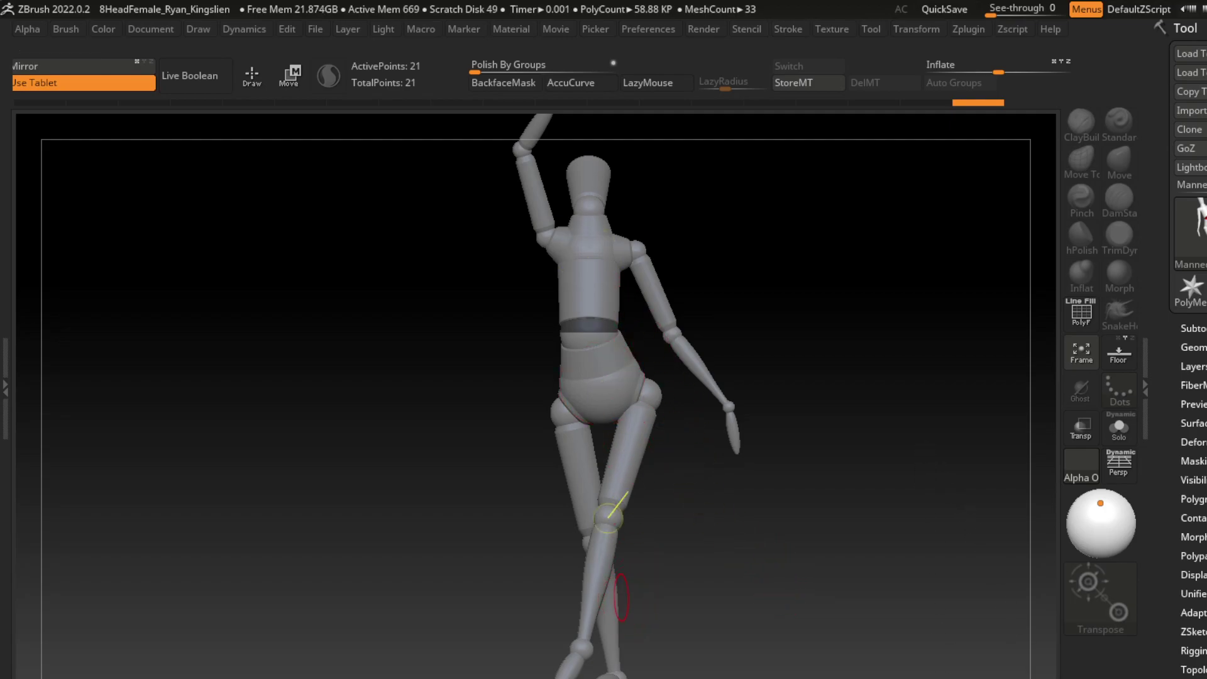
- Adjust the lowered forearm and hand, then select the waist section
click(729, 406)
drag(865, 328, 779, 326)
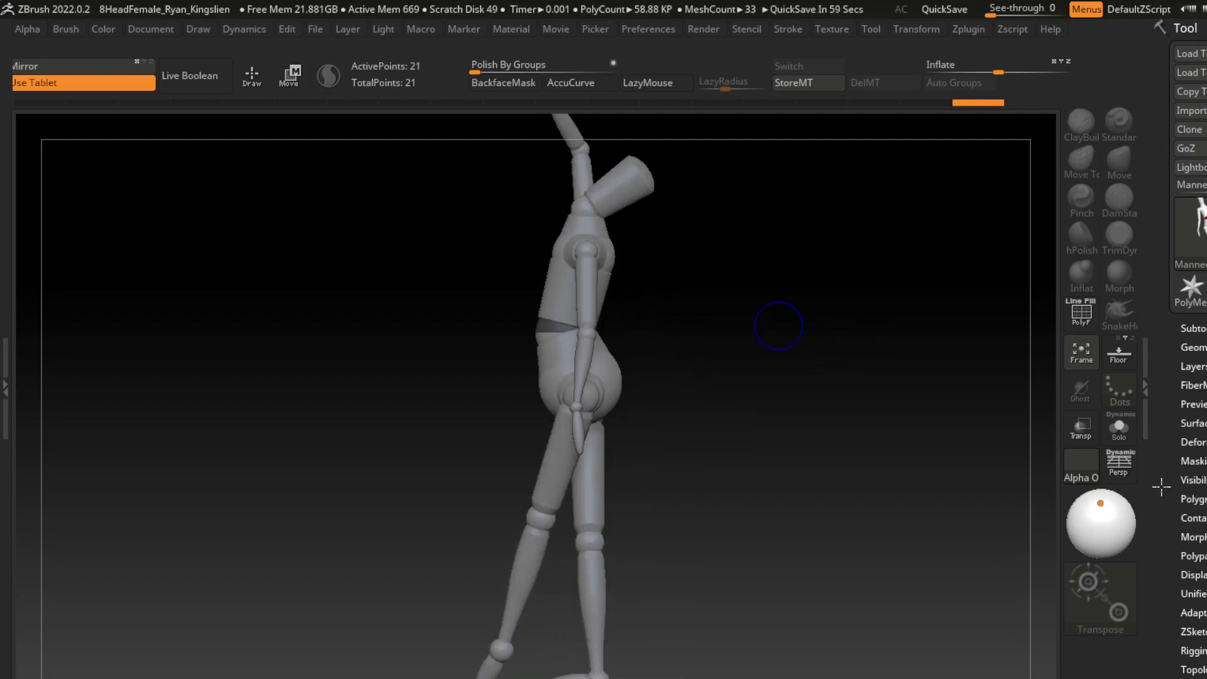
drag(869, 549, 1184, 521)
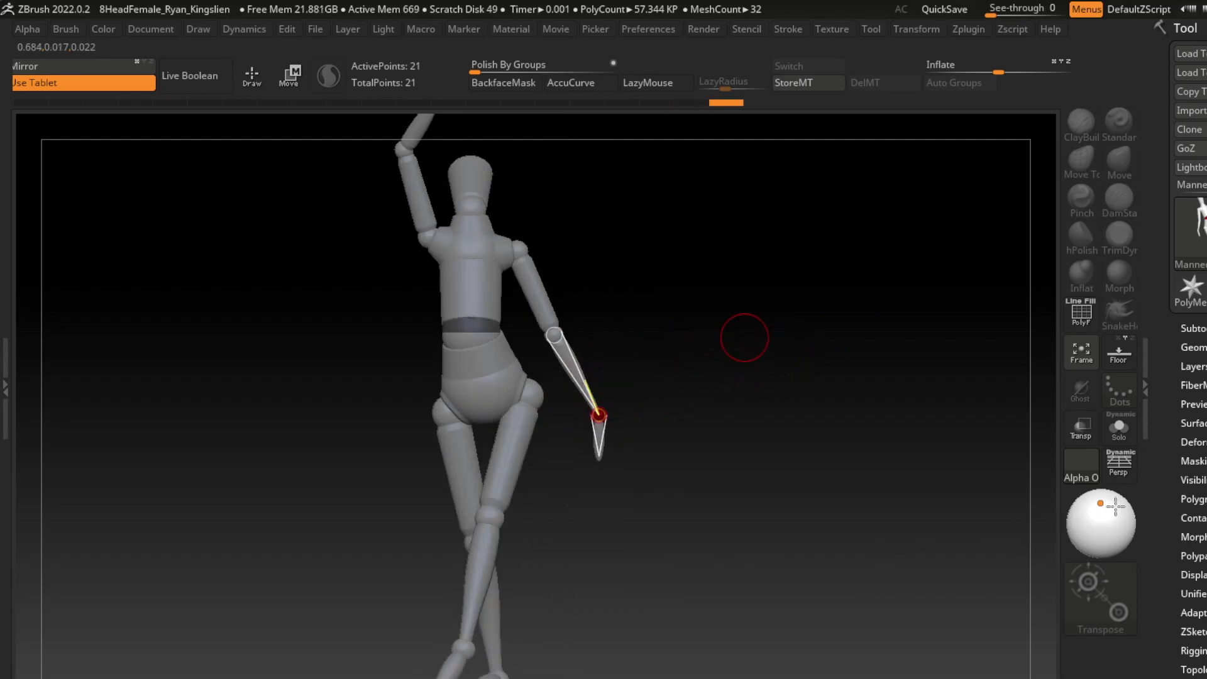
mouse_move(754, 329)
alt+mouse_down()
mouse_move(877, 341)
mouse_move(687, 381)
alt+mouse_up()
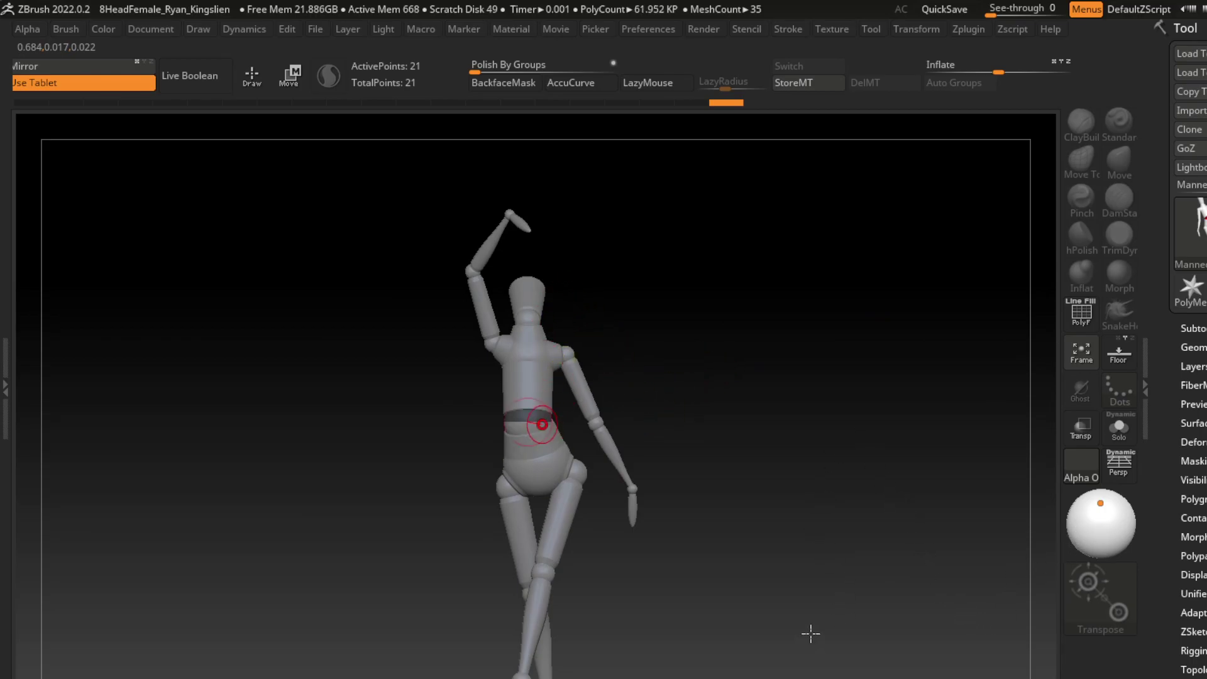
click(532, 421)
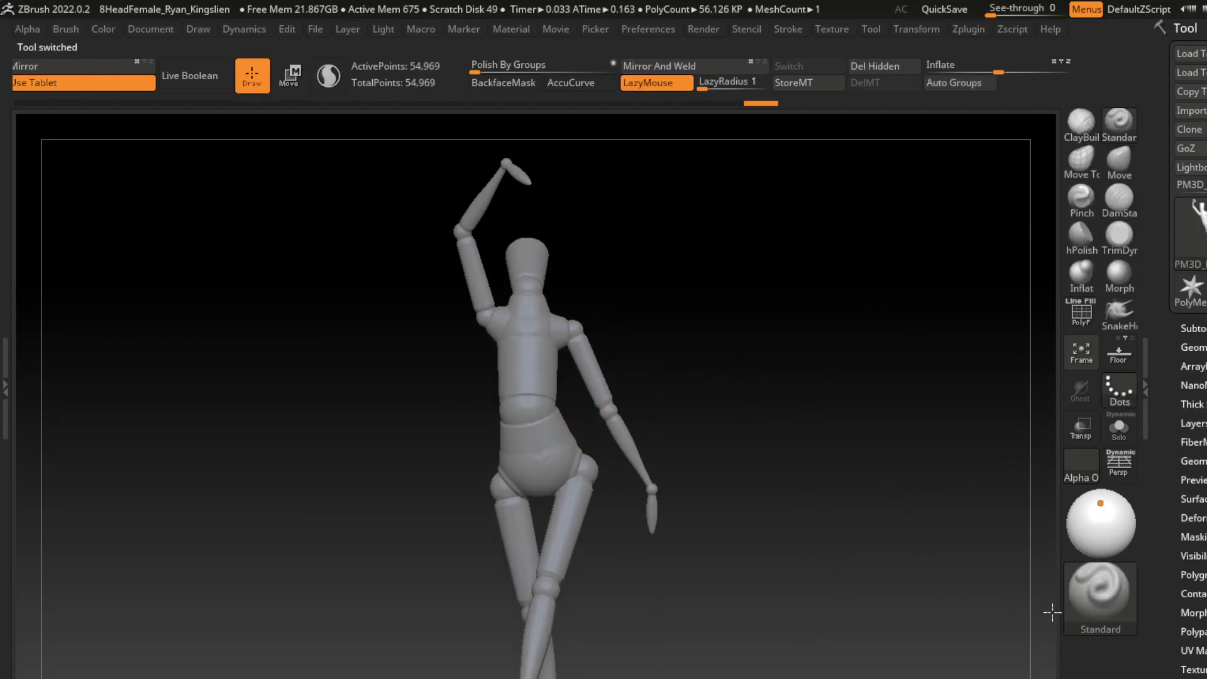
- Merge the posed mannequin into one sculptable mesh, change its material and pick ClayBuildup
key(space)
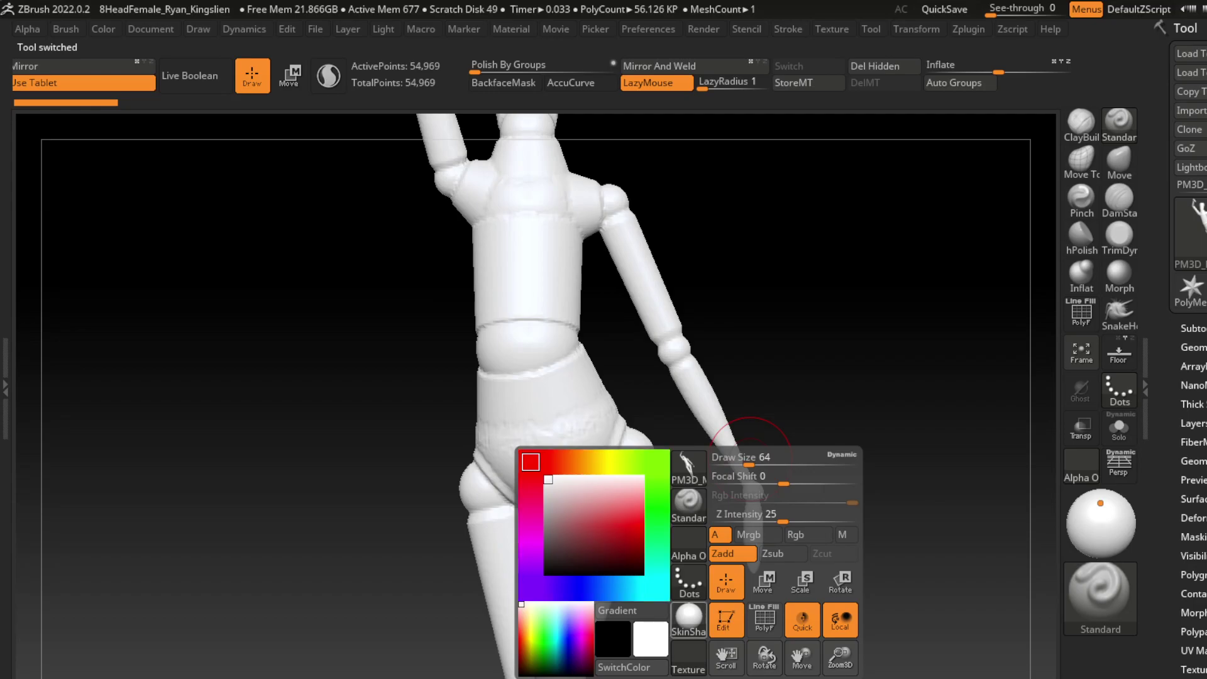
click(328, 75)
click(377, 270)
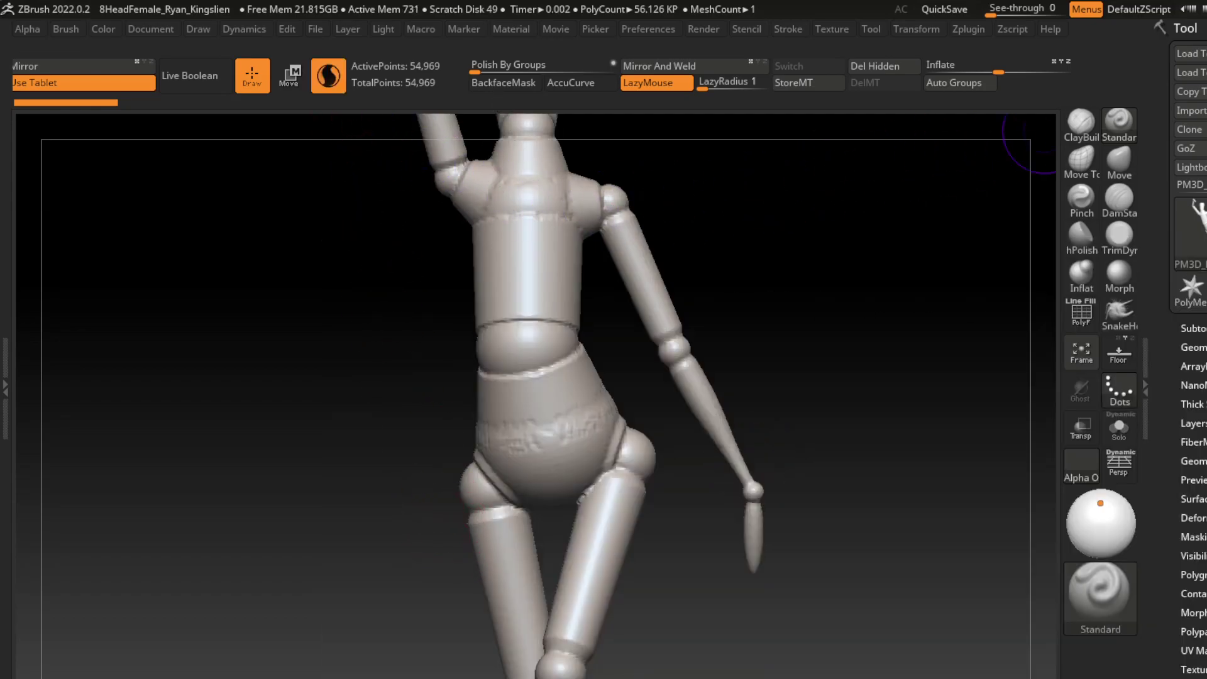
click(1082, 123)
key(space)
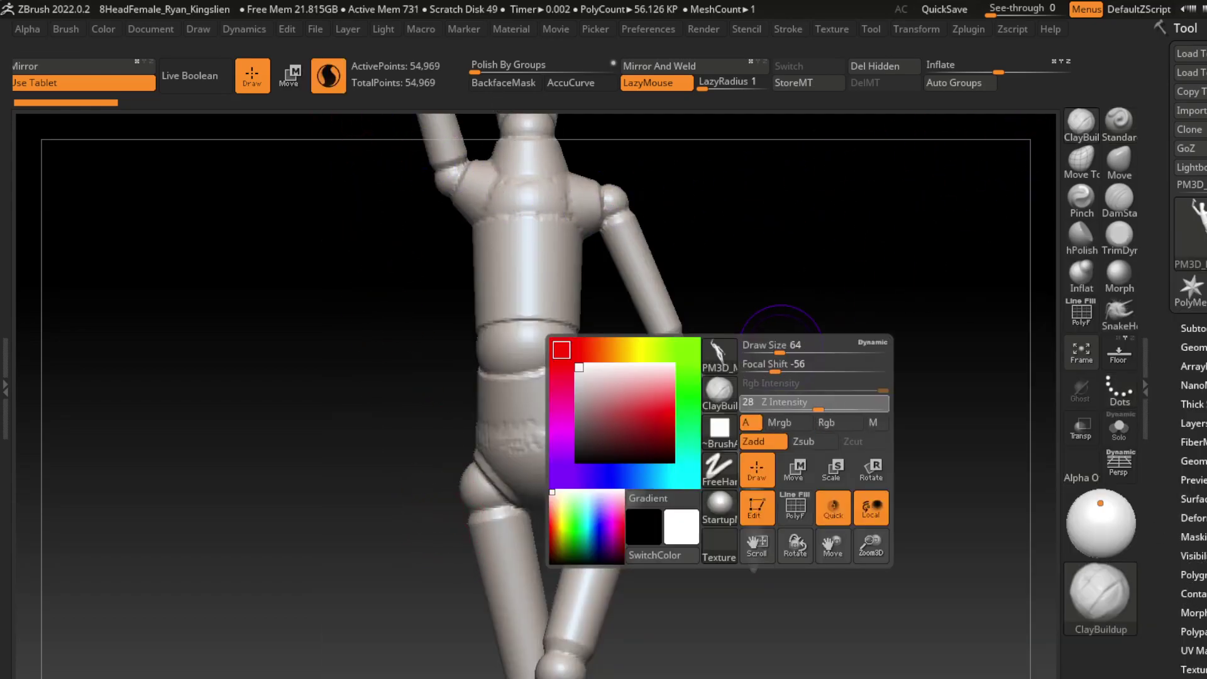
- Build up clay over both shoulders and down the torso's right side
drag(835, 243, 714, 277)
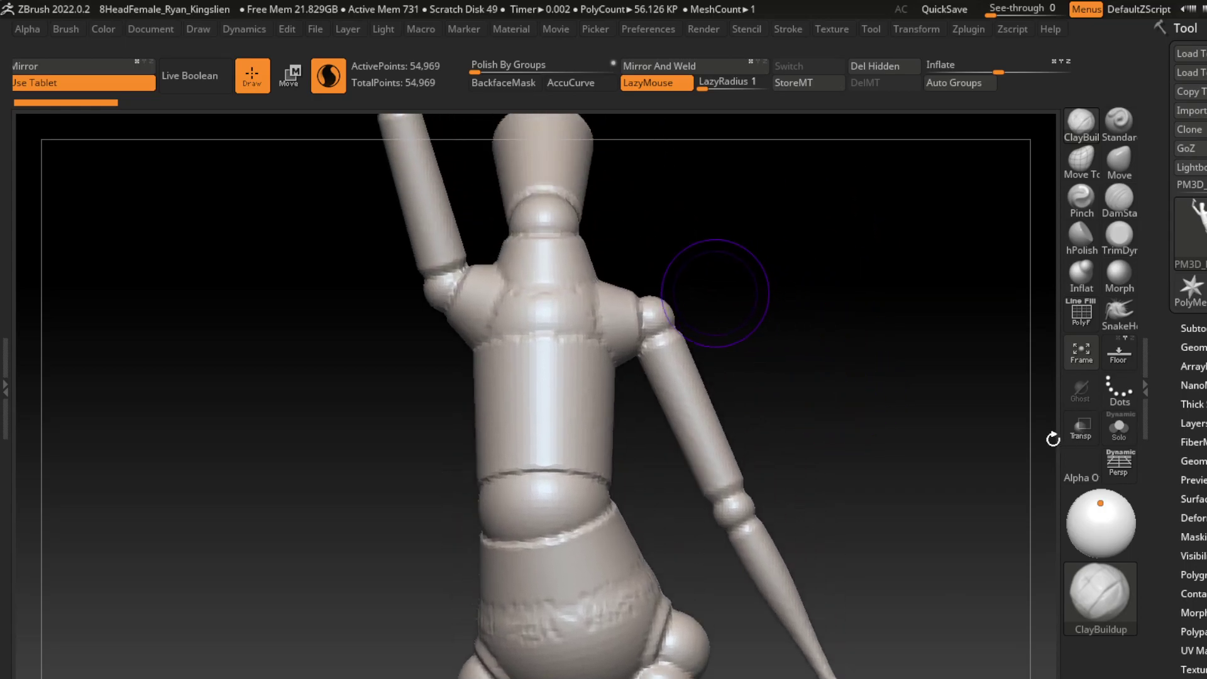
drag(654, 378, 604, 305)
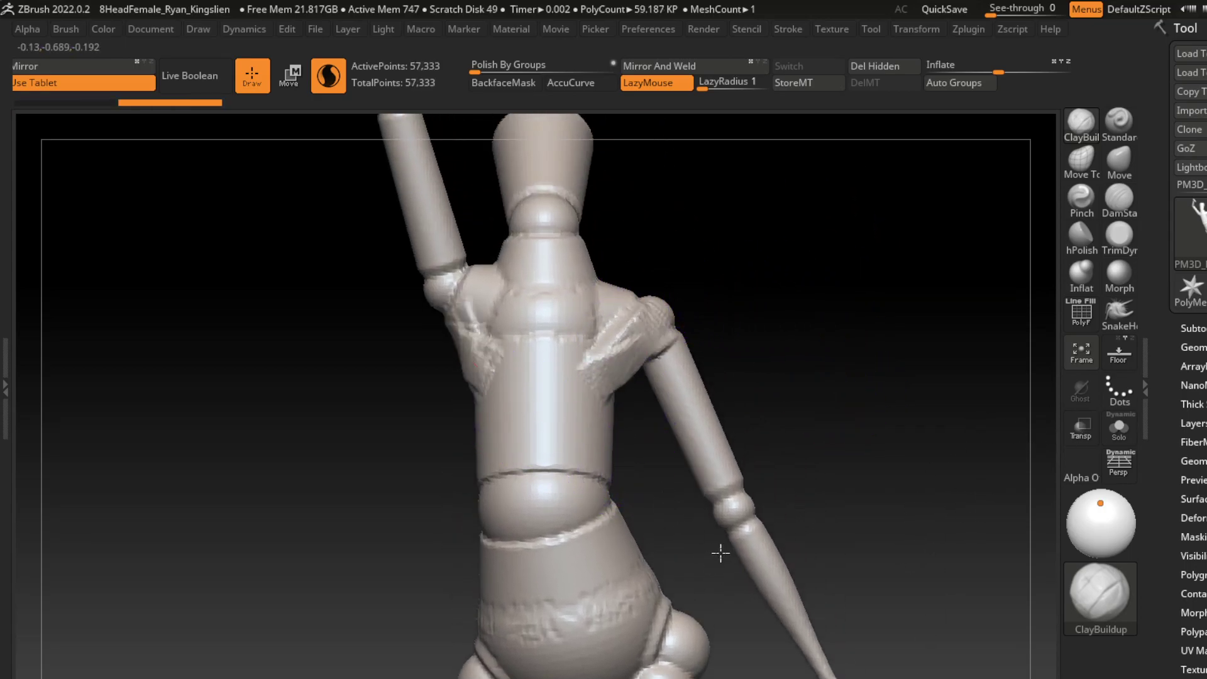
drag(434, 283, 490, 390)
drag(629, 440, 696, 432)
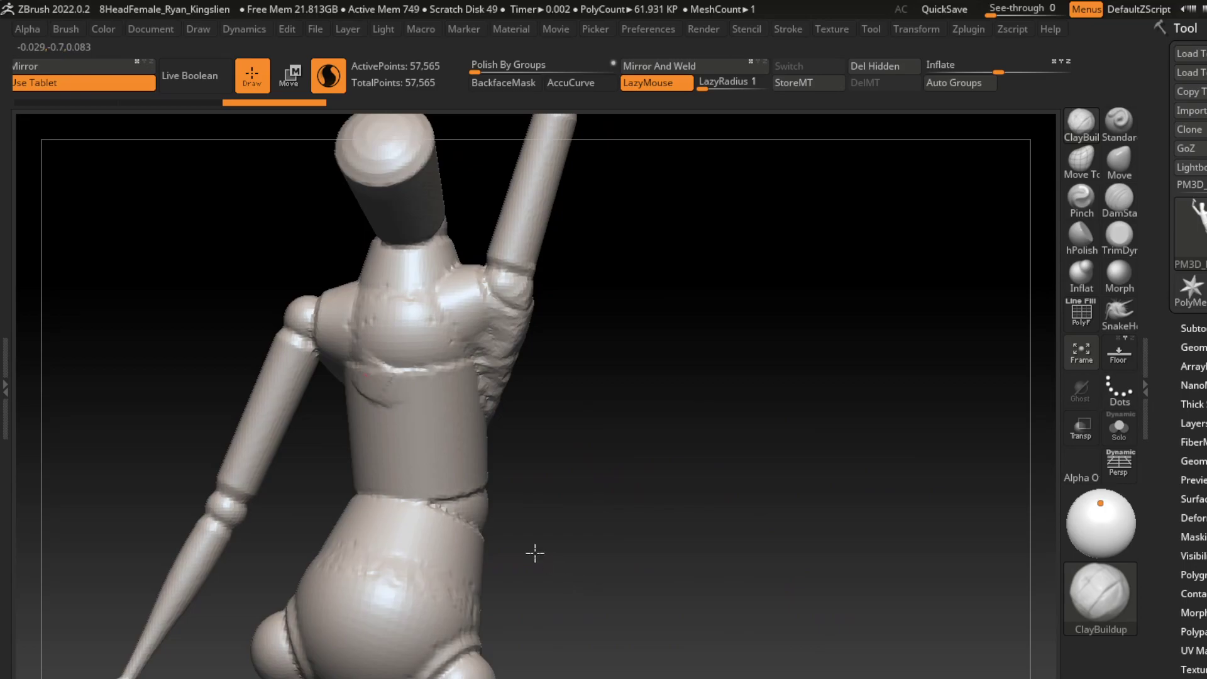
drag(390, 352, 344, 406)
mouse_move(478, 422)
mouse_down()
mouse_move(481, 317)
mouse_move(490, 409)
mouse_up()
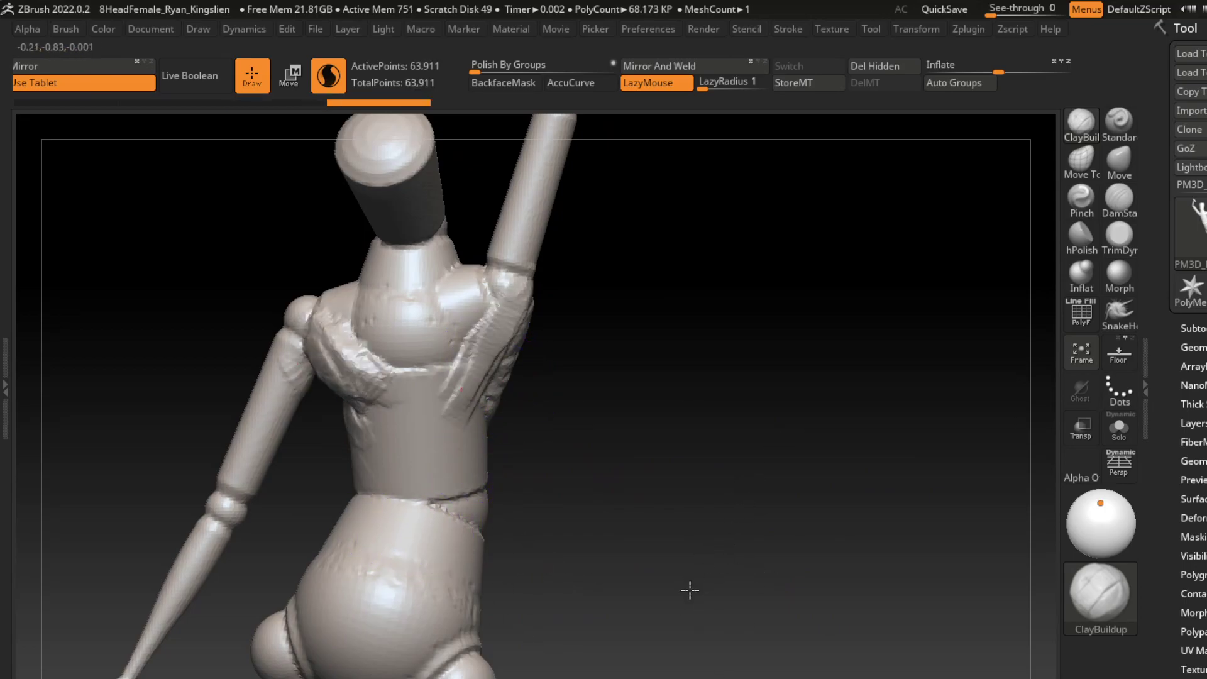
mouse_move(510, 290)
mouse_down()
mouse_move(465, 454)
mouse_move(481, 377)
mouse_up()
- From the back, add clay to the shoulders, left armpit, neck collar and upper back
mouse_move(755, 535)
mouse_down()
mouse_move(809, 499)
mouse_move(868, 378)
mouse_move(764, 343)
mouse_up()
drag(497, 296, 484, 371)
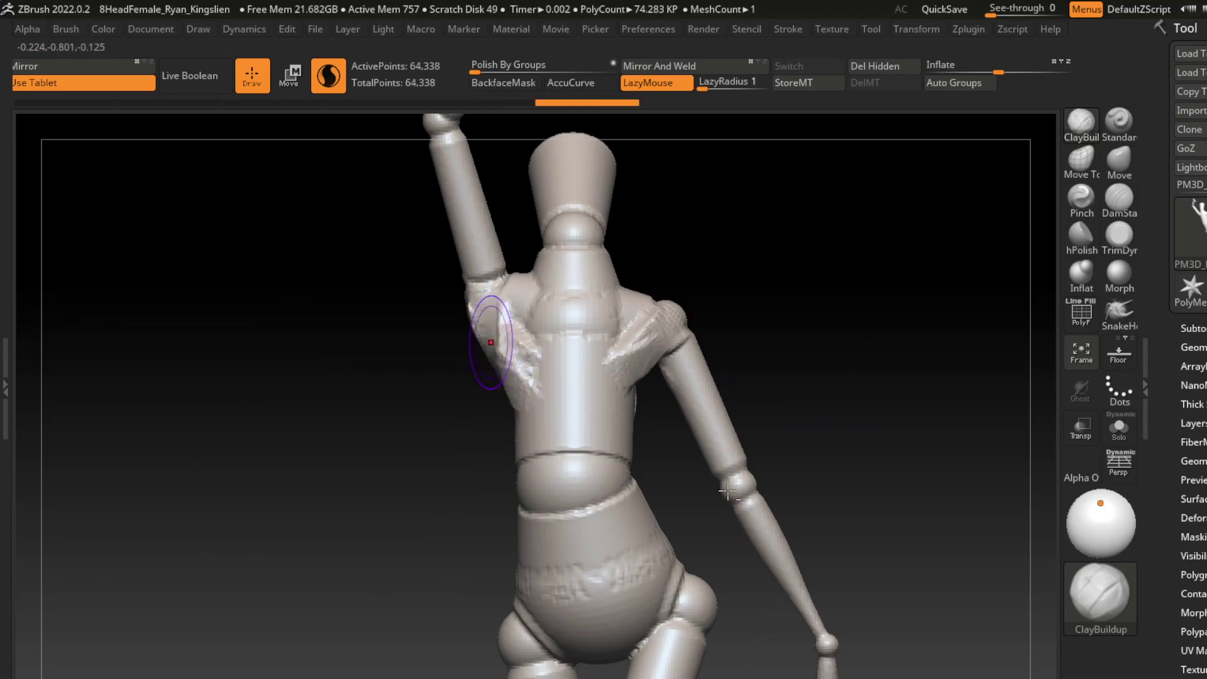
mouse_move(520, 544)
mouse_down()
mouse_move(539, 378)
mouse_move(507, 217)
mouse_move(503, 296)
mouse_up()
mouse_move(522, 377)
mouse_down()
mouse_move(497, 227)
mouse_move(523, 293)
mouse_move(551, 271)
mouse_up()
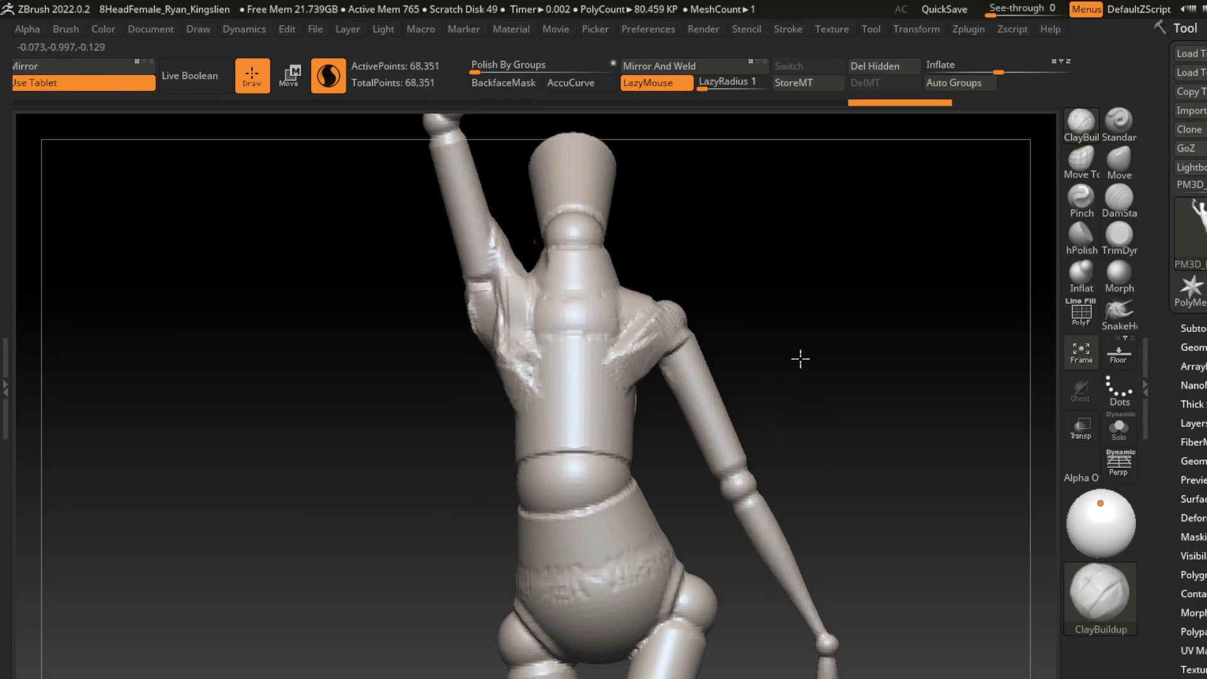
key(ctrl+z)
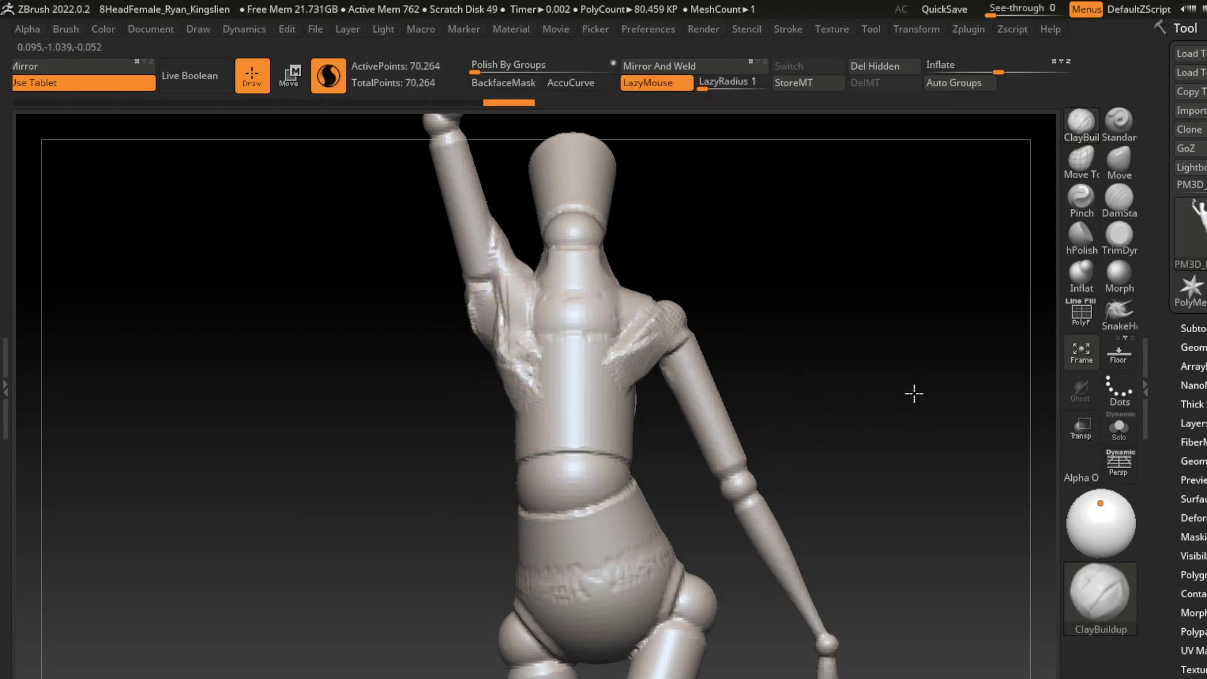
drag(532, 261, 607, 261)
drag(610, 327, 648, 327)
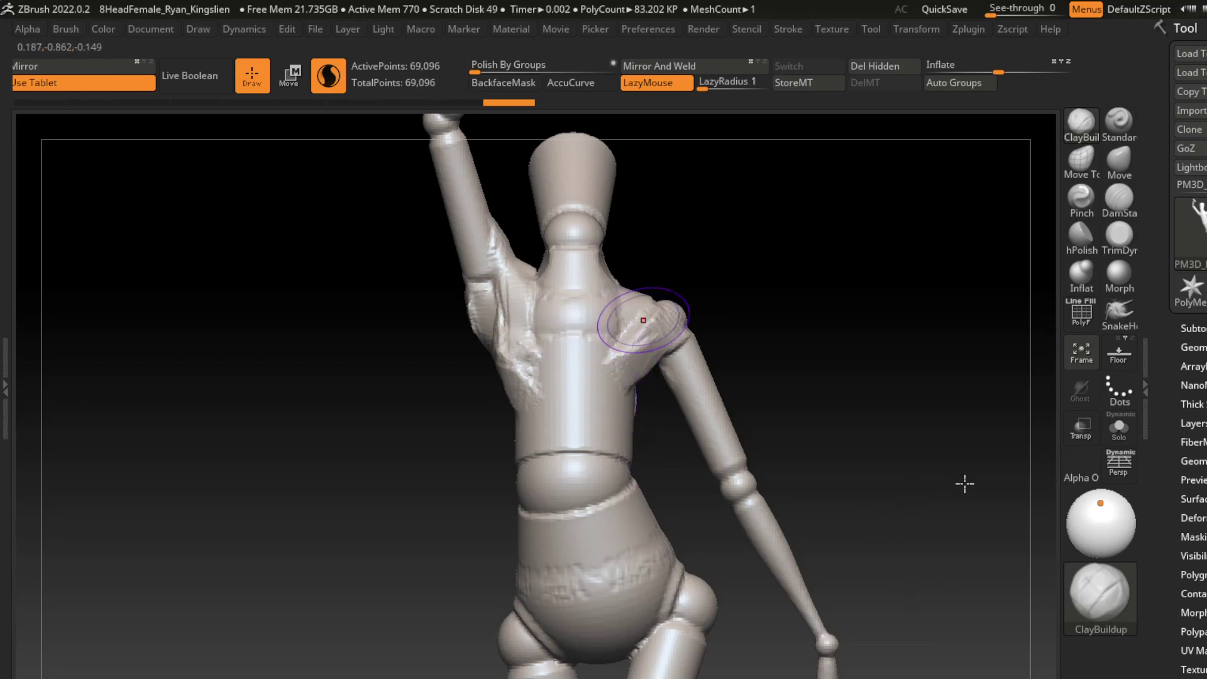
- Sculpt clay over the right shoulder and upper arm, keeping only the good strokes
alt+drag(792, 361, 793, 322)
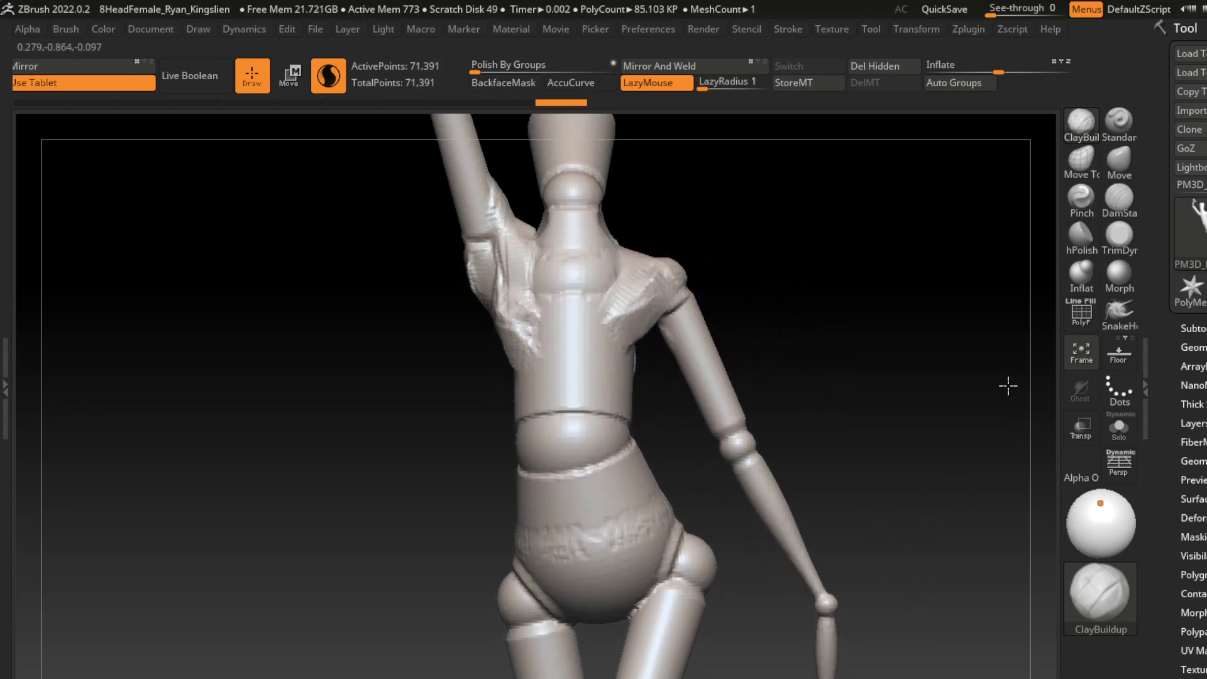
drag(685, 276, 730, 402)
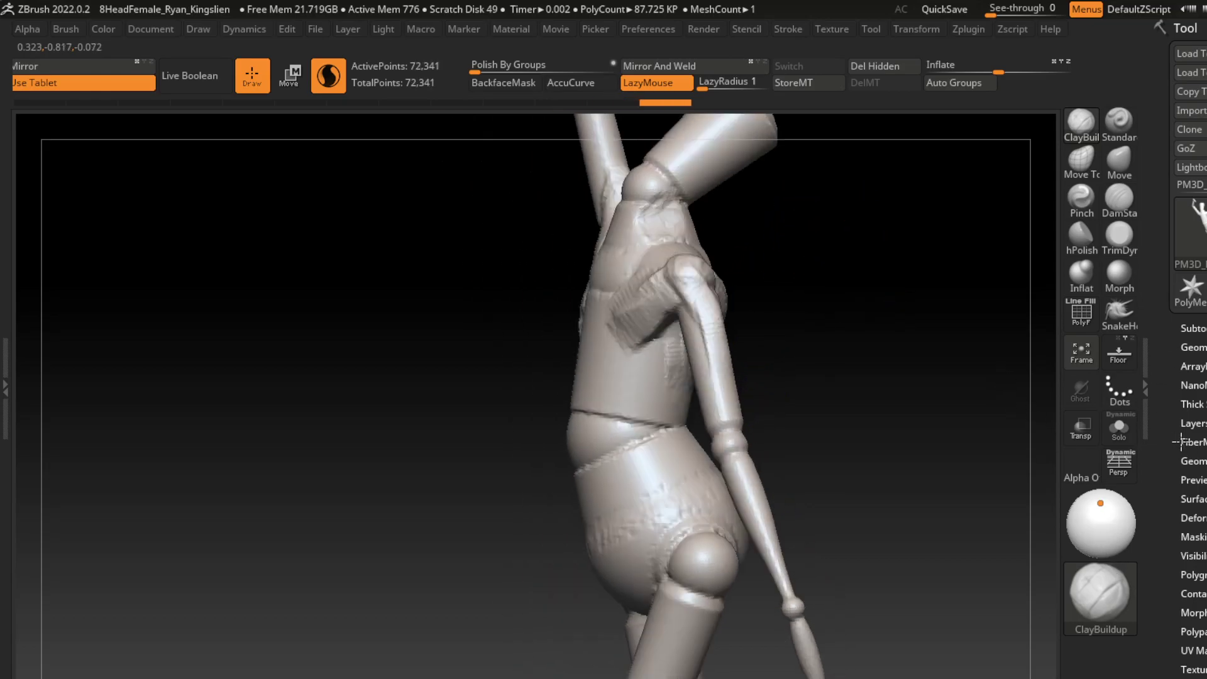
drag(765, 256, 880, 264)
drag(698, 270, 711, 301)
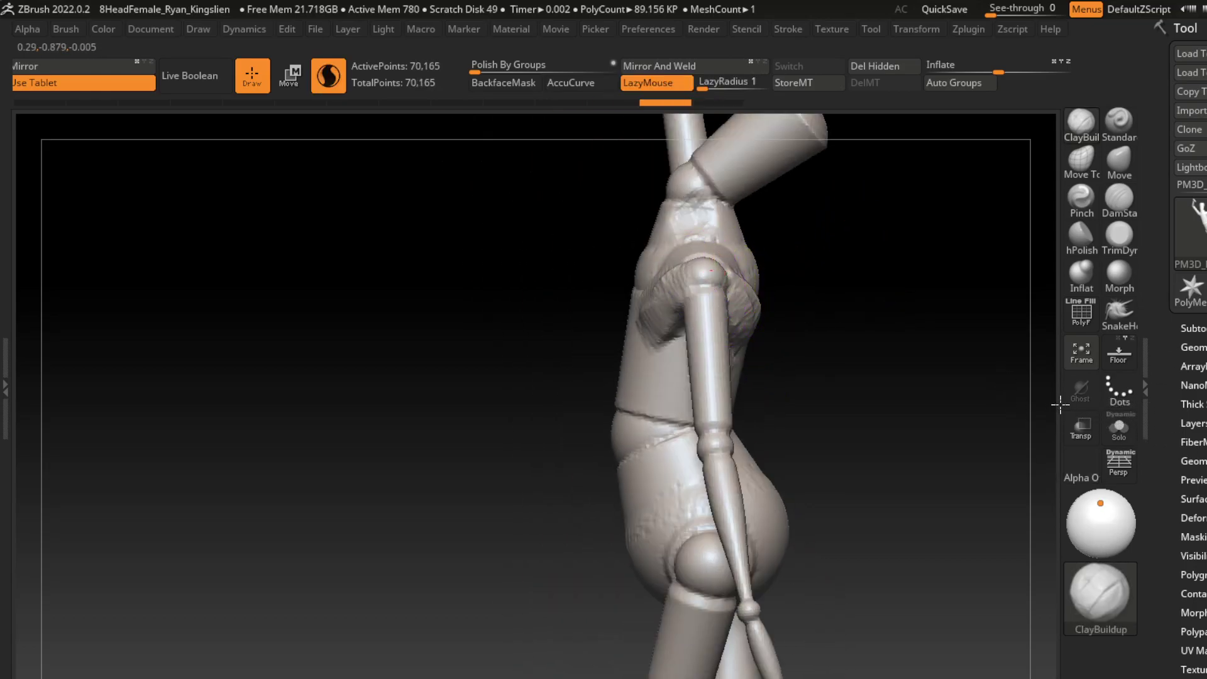
key(ctrl+z)
key(ctrl+z)
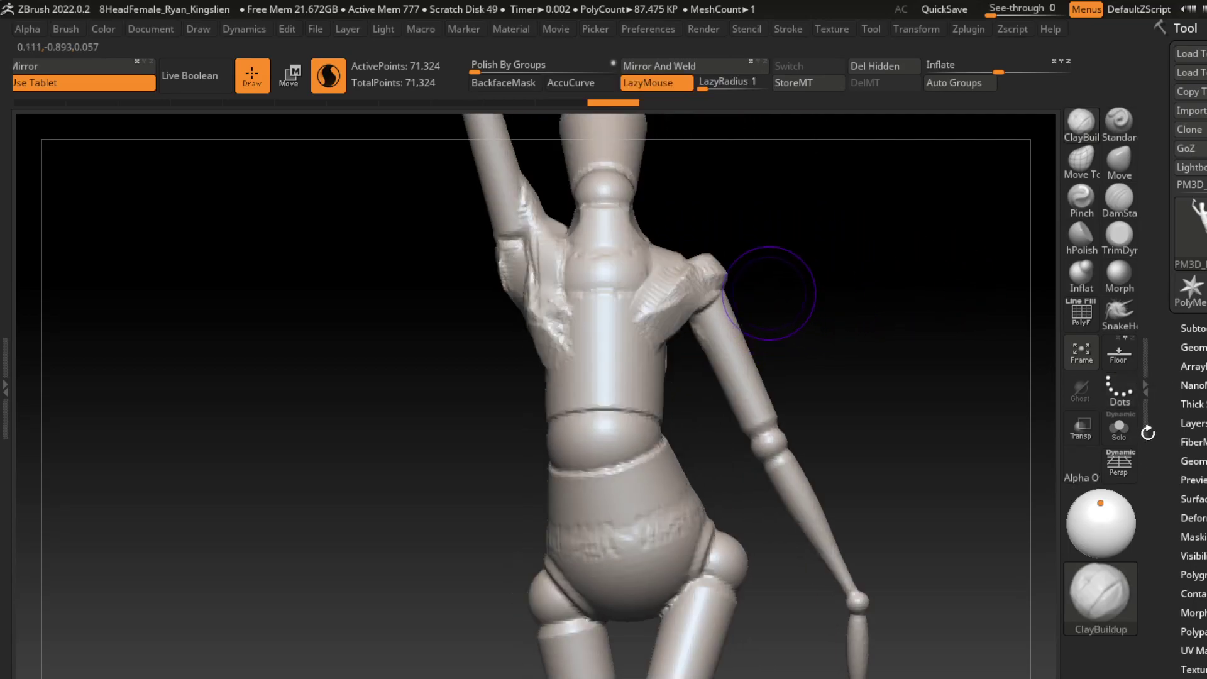
key(ctrl+z)
key(ctrl+shift+z)
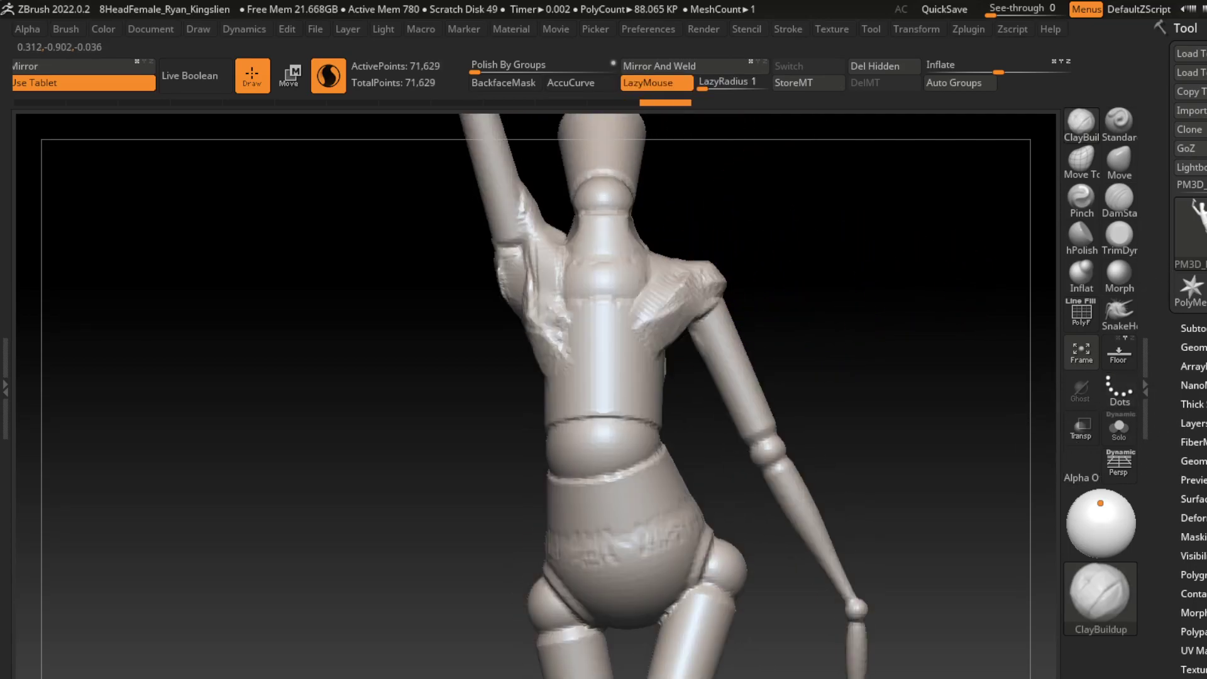
- Add more clay strokes to the upper arm from side and rear views
drag(777, 319, 1061, 452)
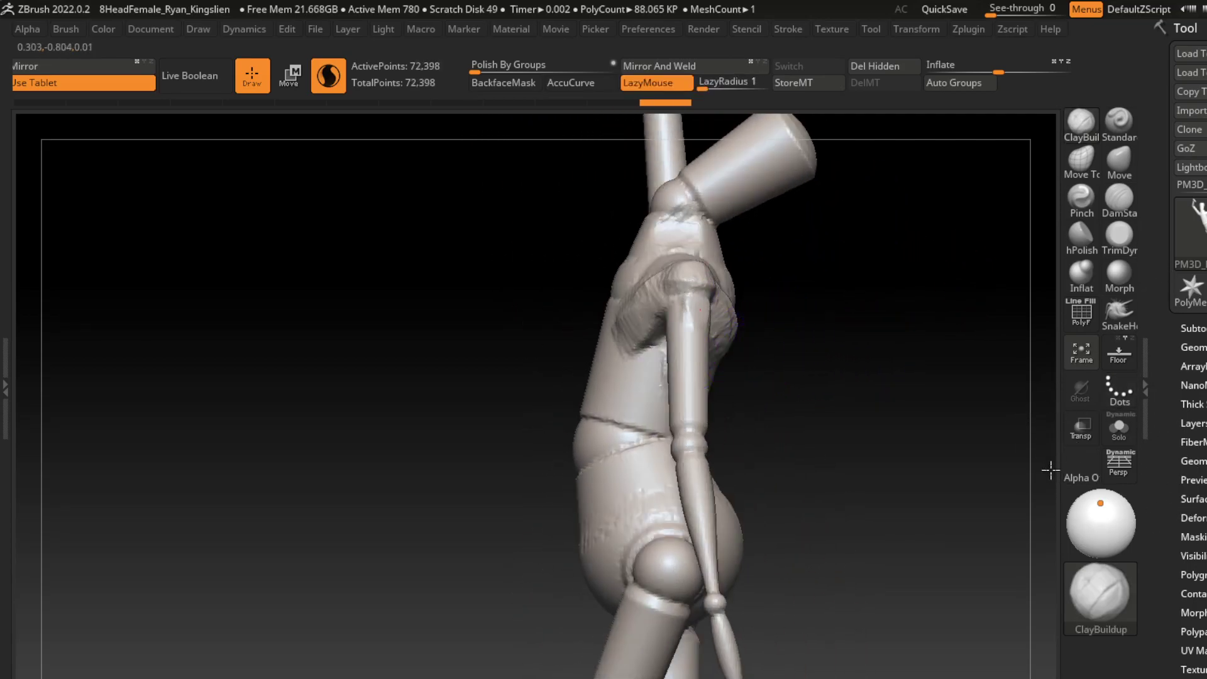
drag(695, 283, 692, 427)
drag(768, 364, 840, 346)
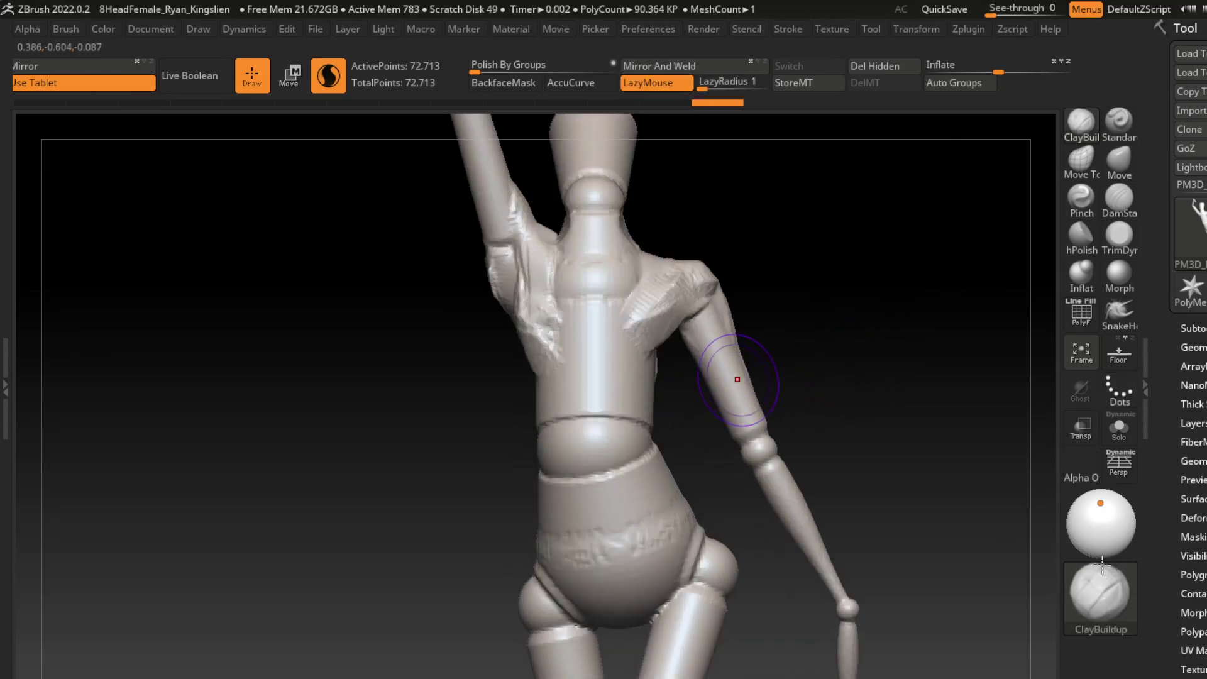
mouse_move(713, 391)
mouse_down()
mouse_move(743, 494)
mouse_move(701, 330)
mouse_up()
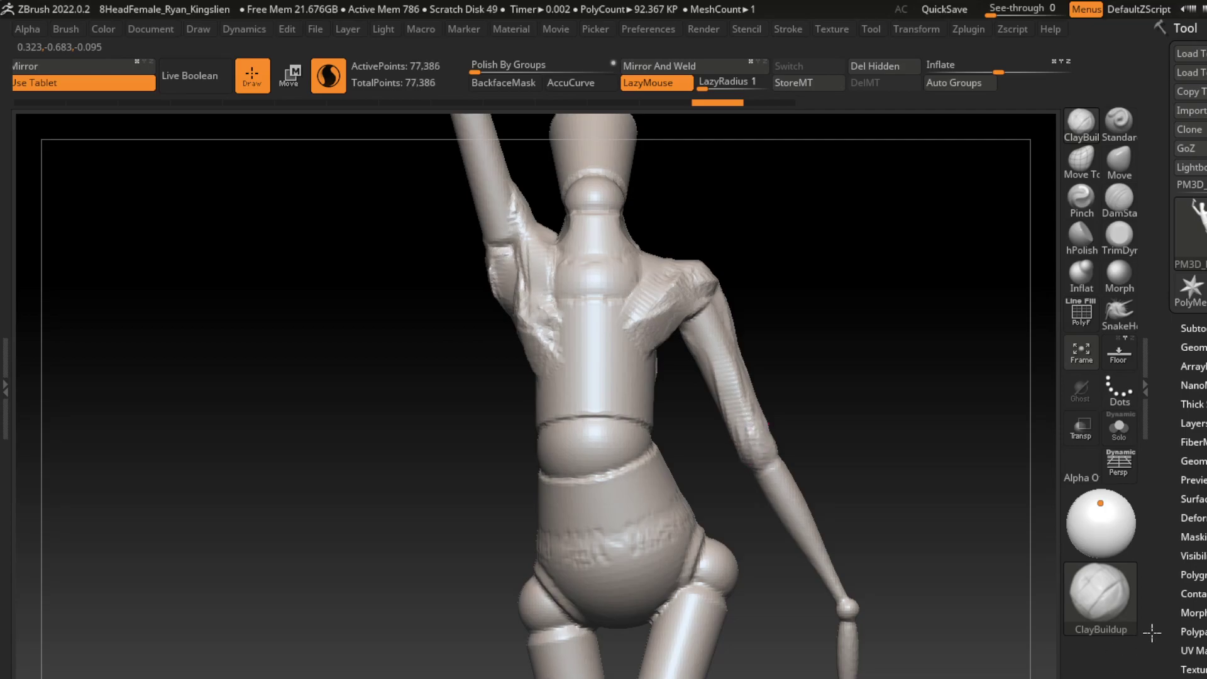
- Stroke clay down the lowered upper arm, elbow and forearm with a smaller brush
drag(736, 453, 698, 327)
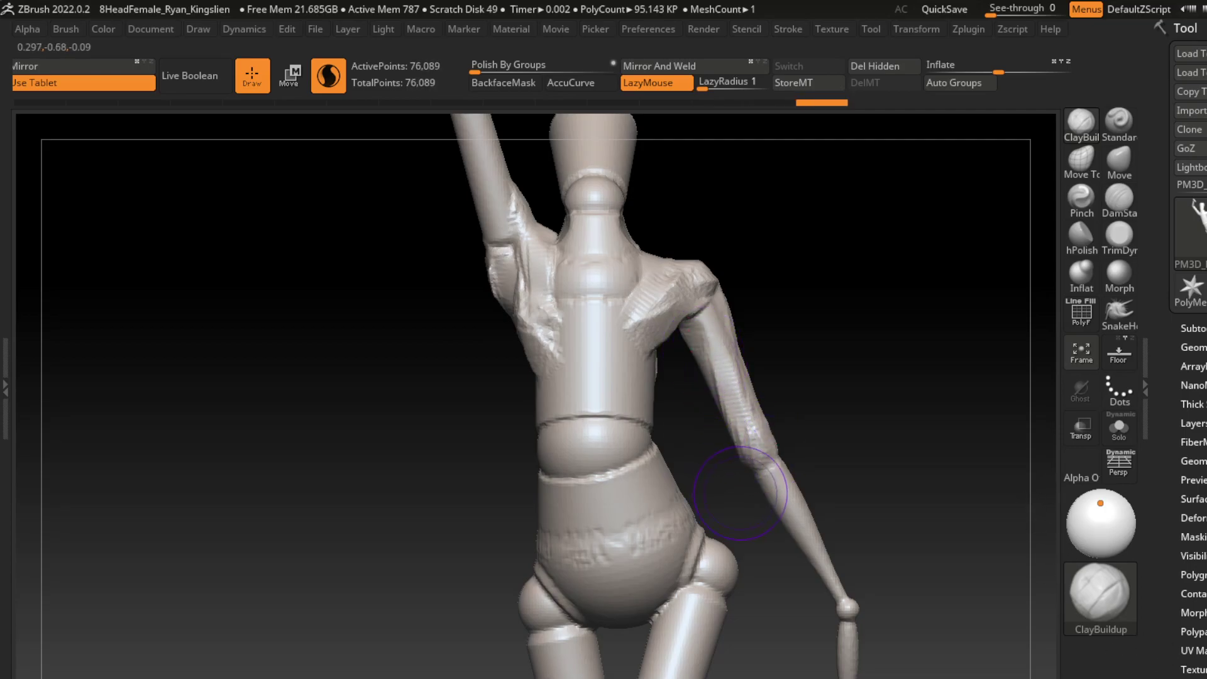
drag(741, 494, 744, 464)
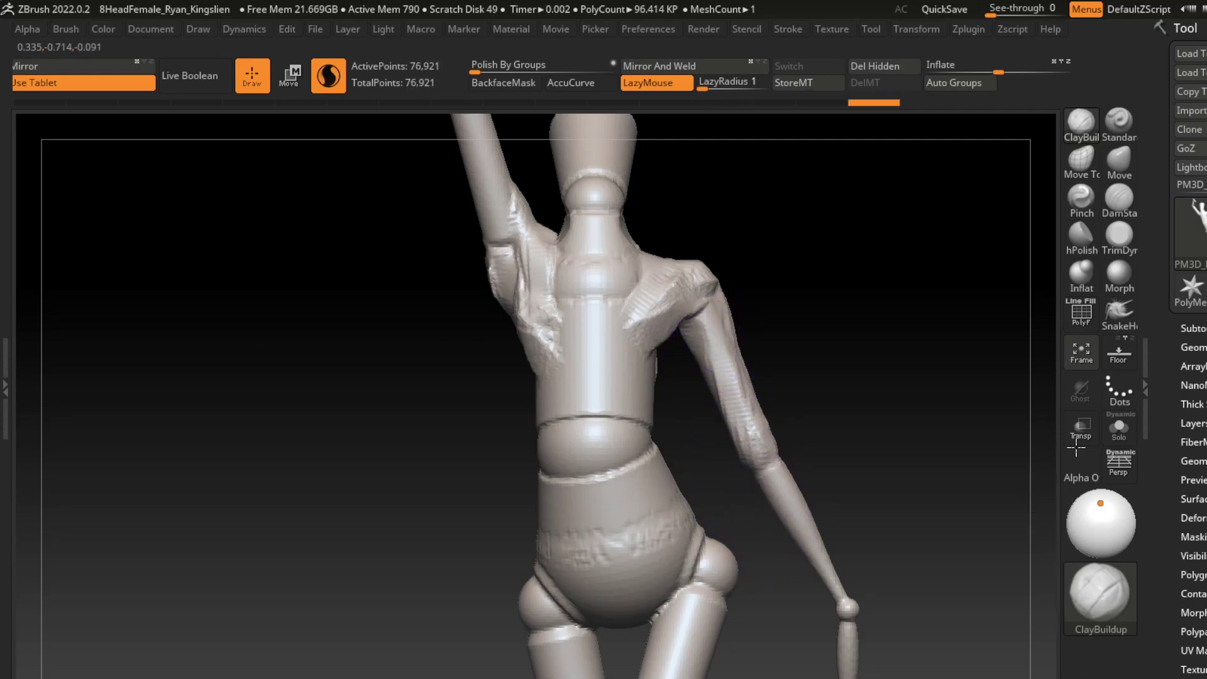
drag(729, 349, 709, 283)
alt+right_drag(833, 594, 819, 494)
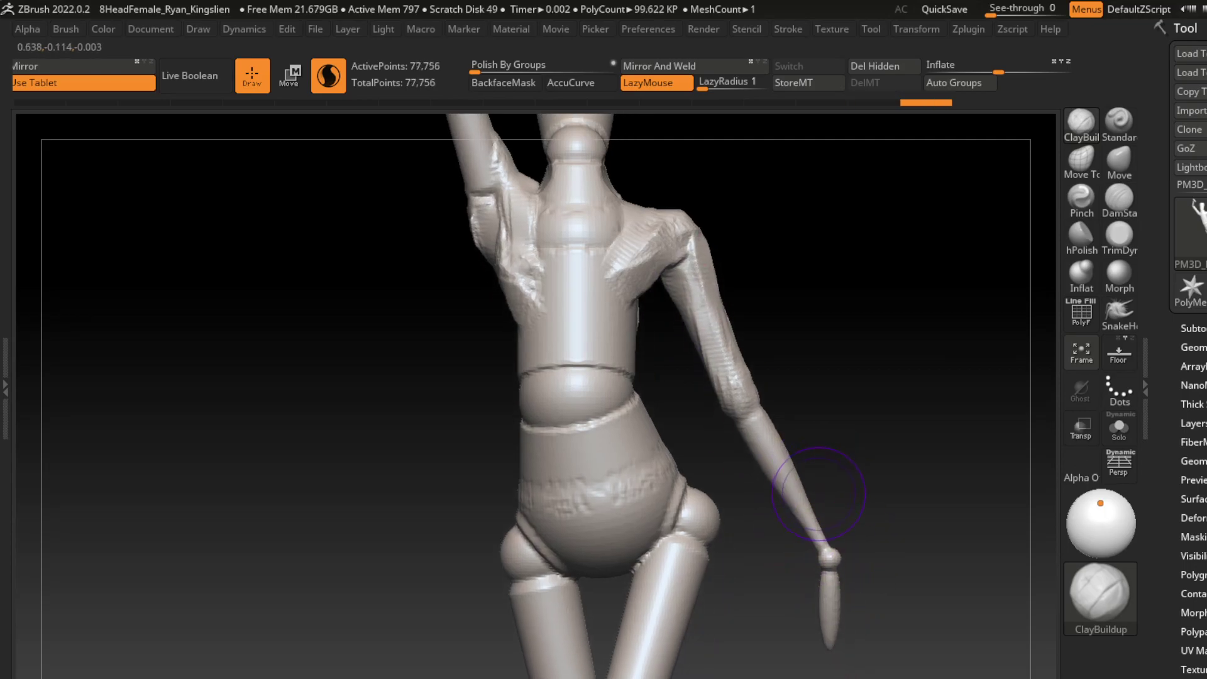
drag(758, 466, 774, 500)
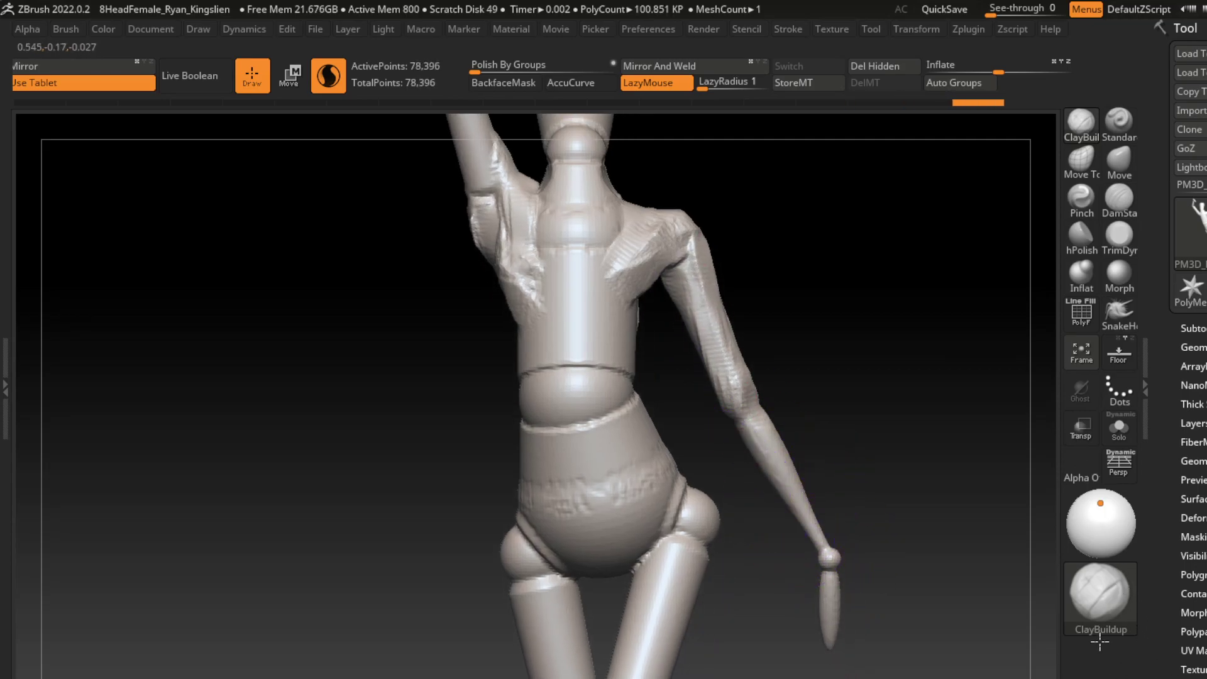
drag(736, 409, 773, 484)
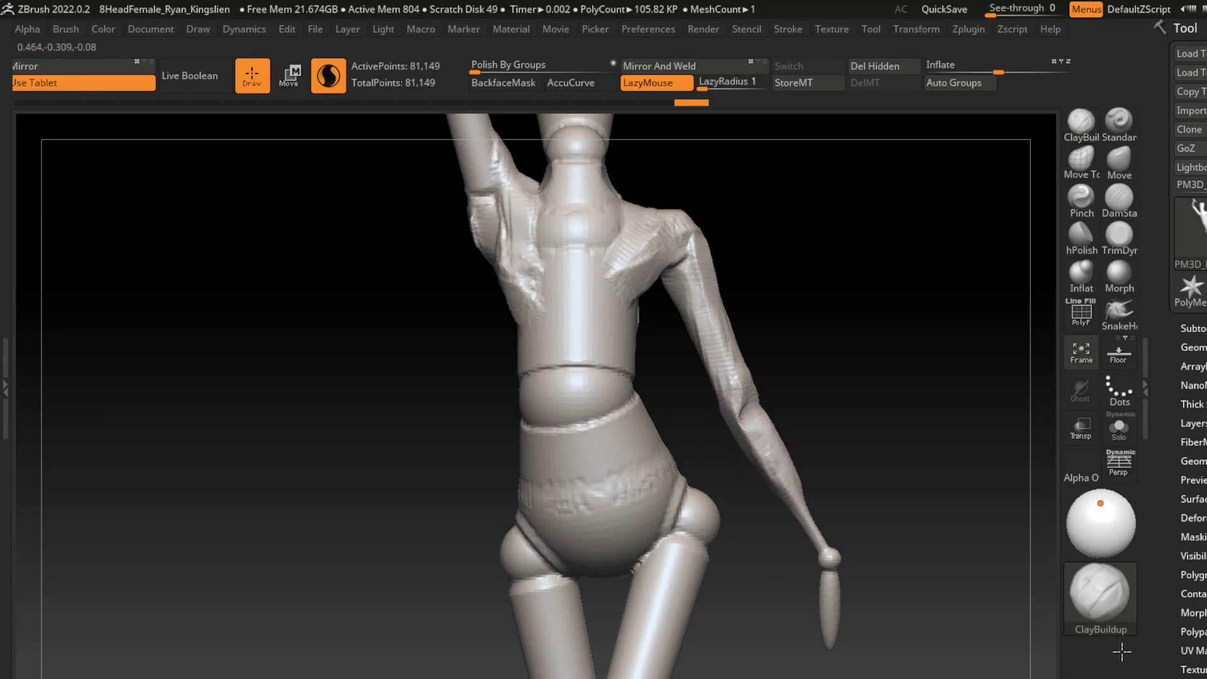
shift+drag(730, 403, 764, 462)
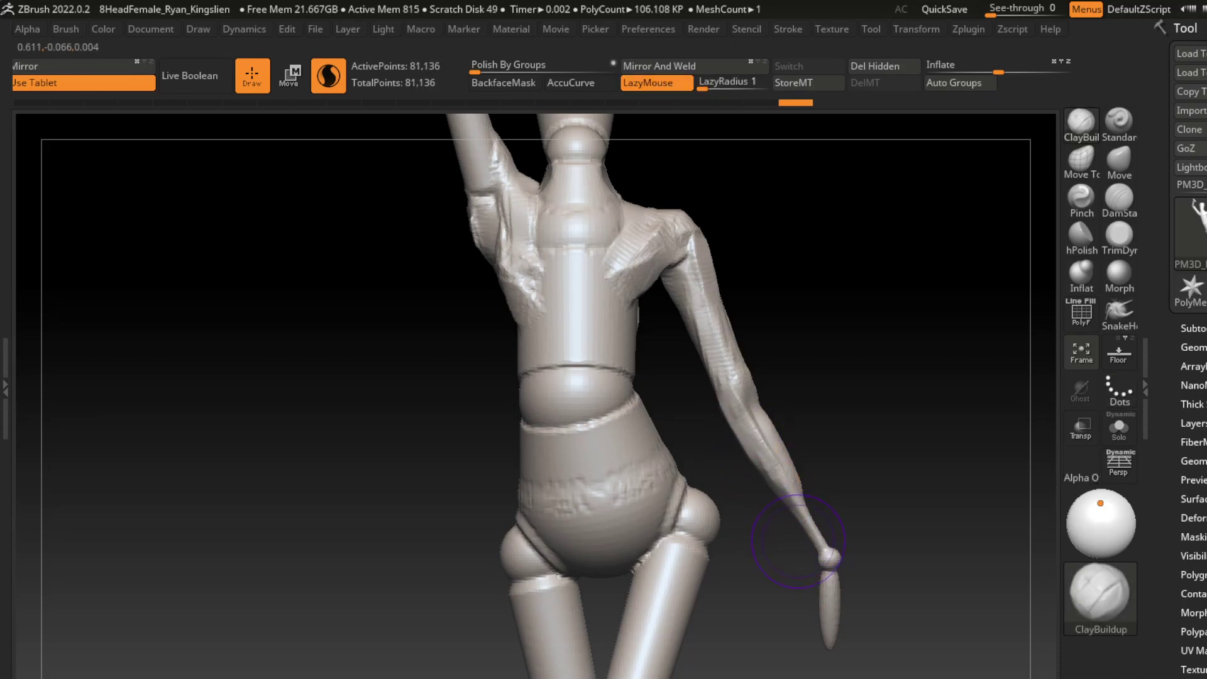
key(s)
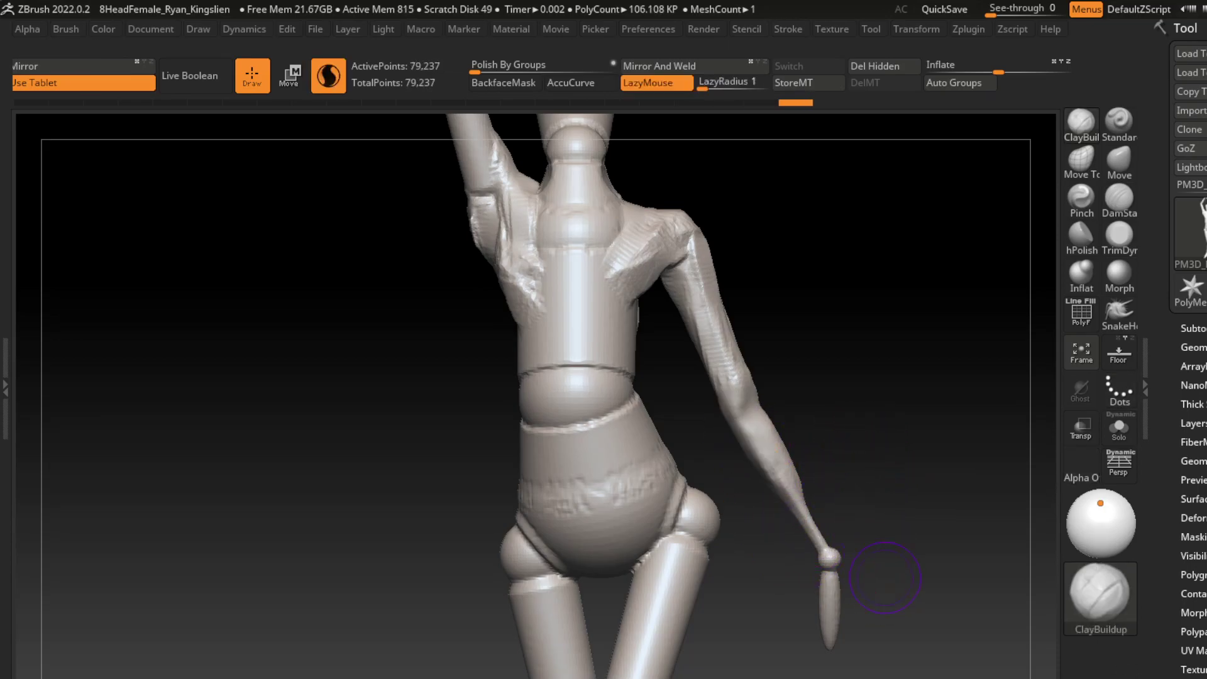
key(ctrl+shift+z)
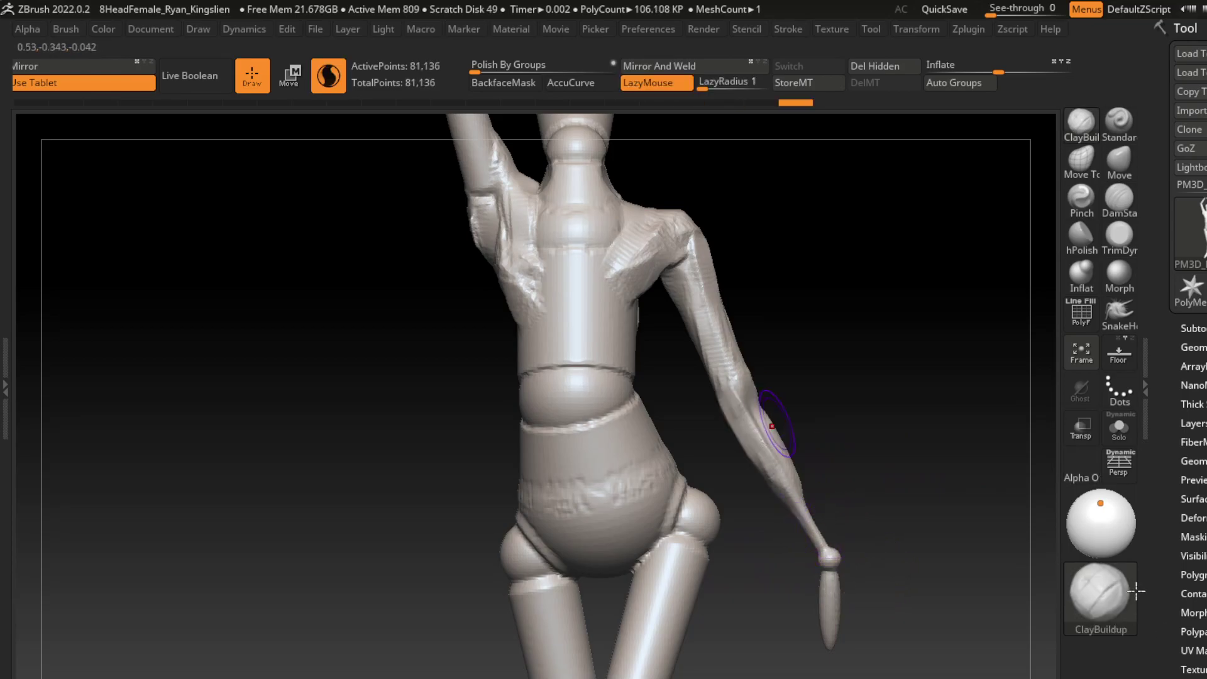
- Turn on BackfaceMask and switch to smoothing the lowered arm's surface
click(504, 82)
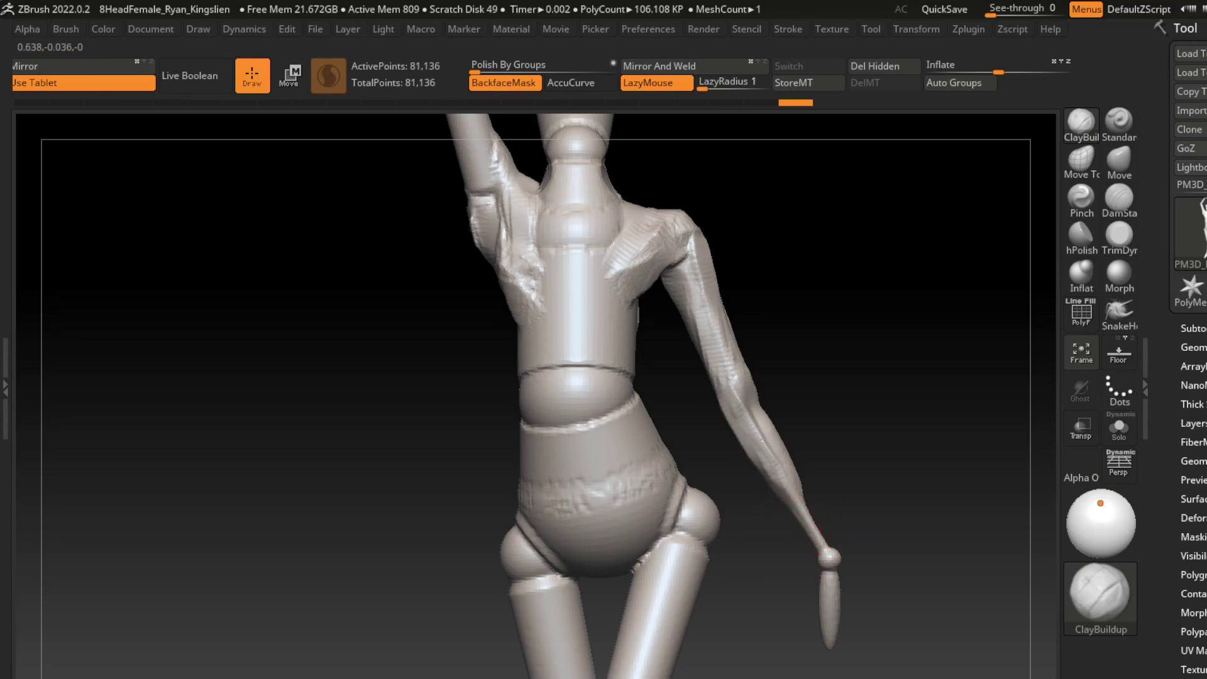
drag(850, 564, 829, 551)
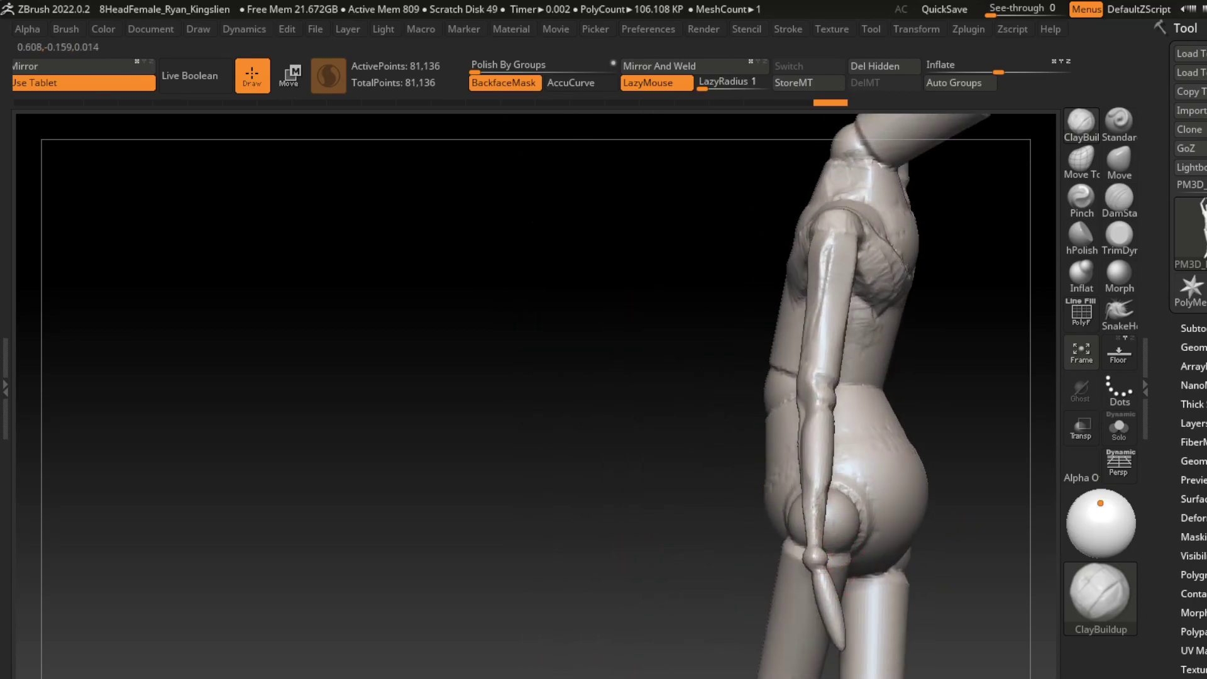
drag(822, 498, 970, 409)
key(shift)
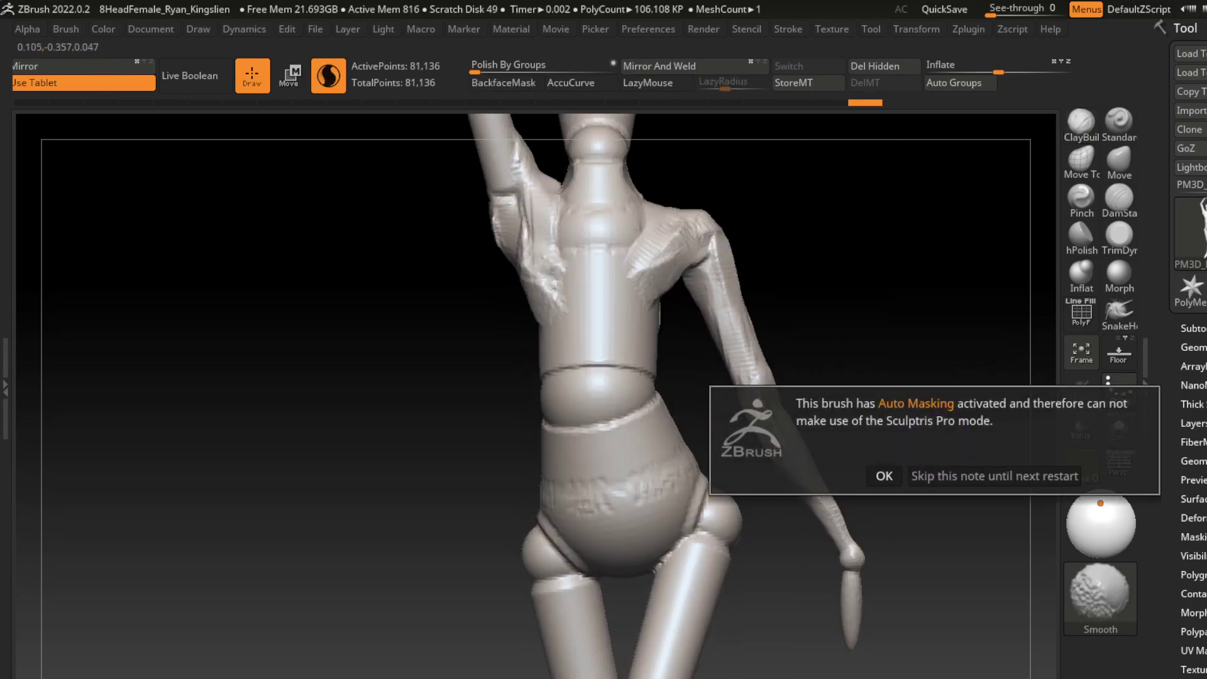
click(993, 477)
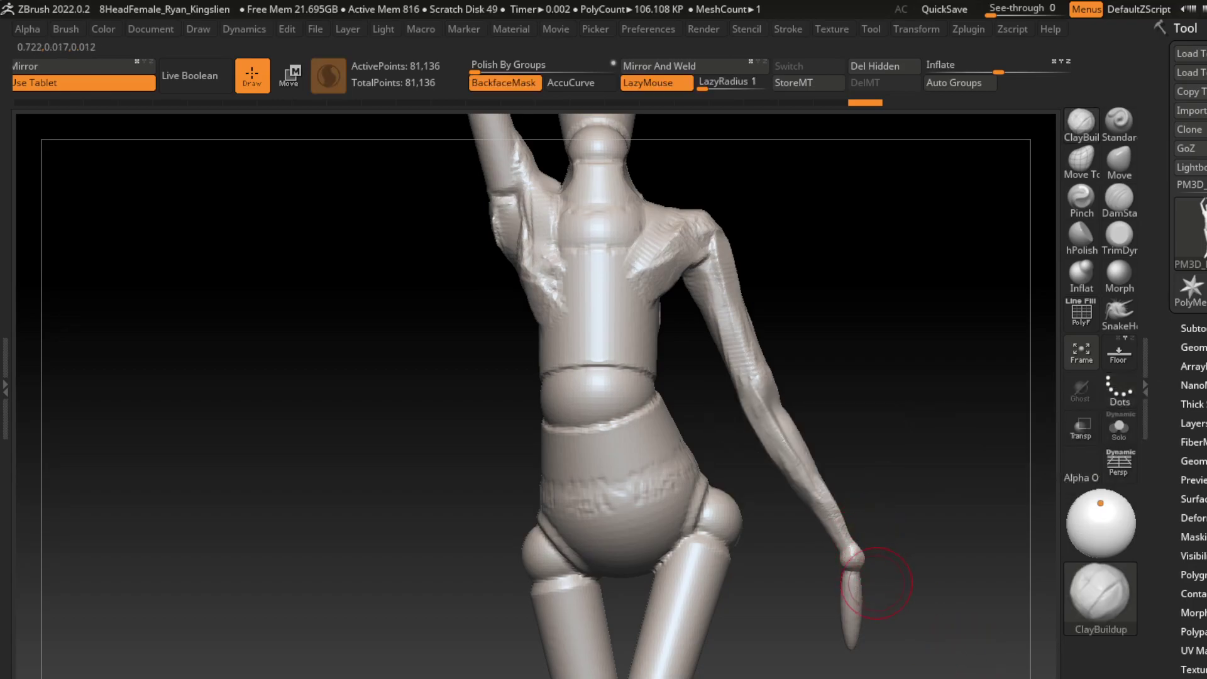
drag(849, 534, 806, 488)
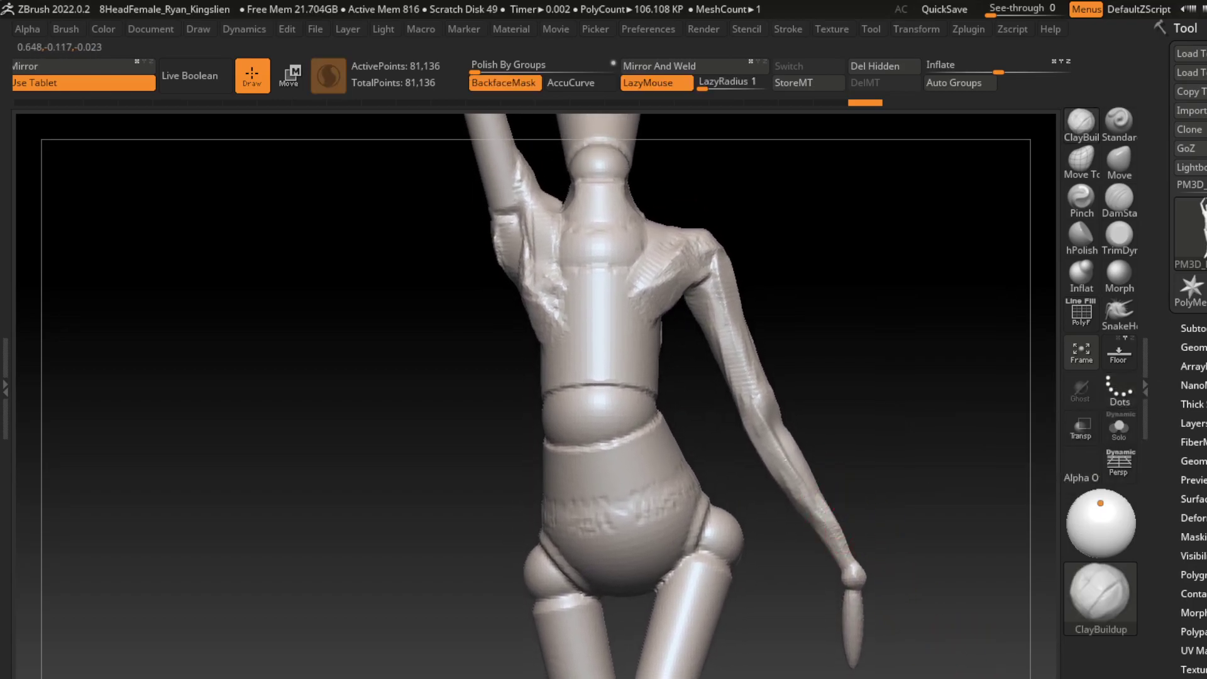
drag(808, 499, 782, 472)
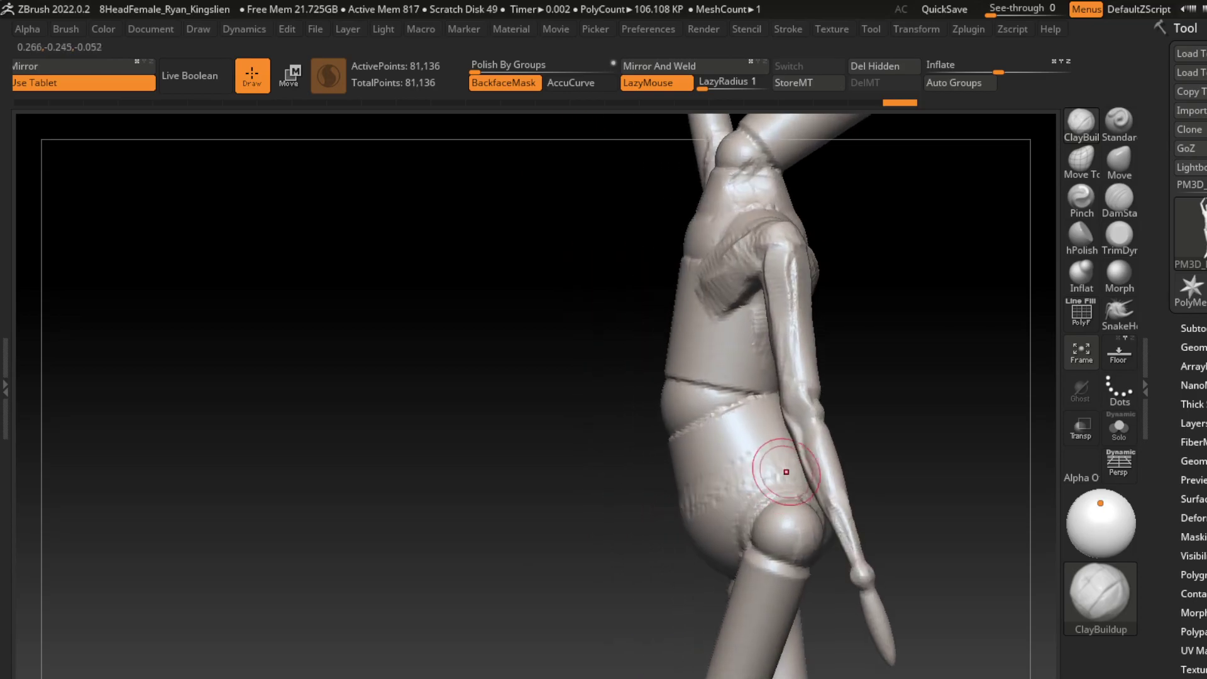
drag(817, 428, 906, 384)
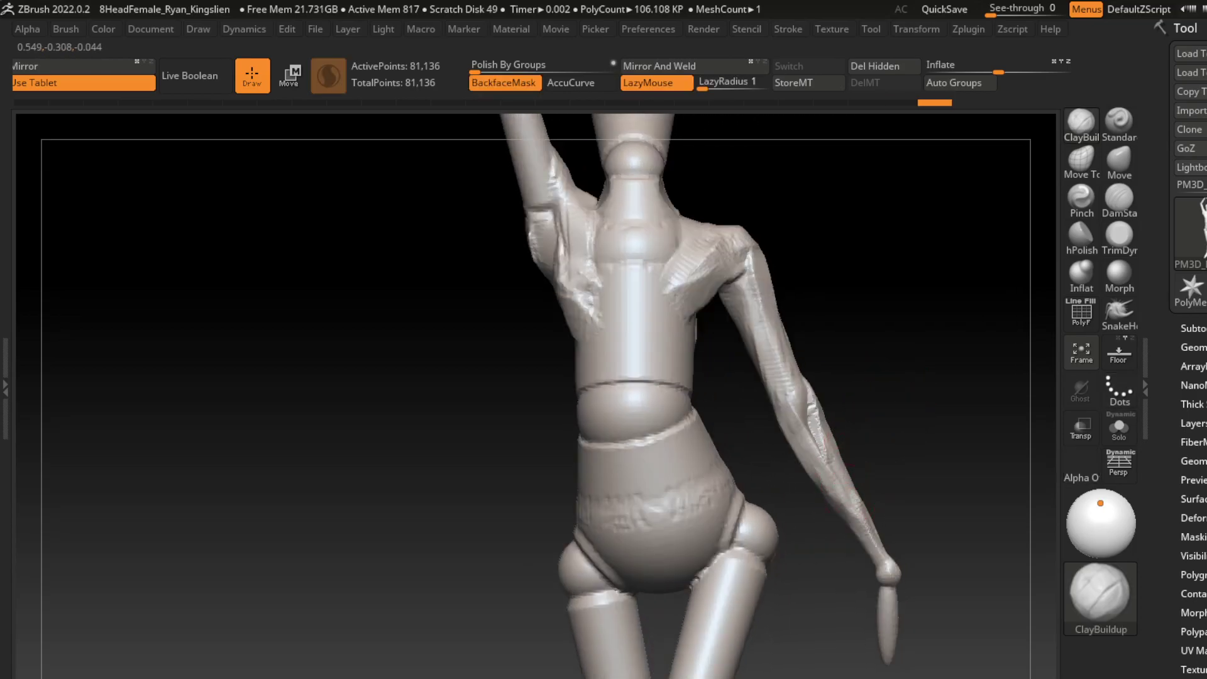
- Rebuild and smooth the forearm sleeve, plus one stroke across the waist
drag(827, 425, 851, 476)
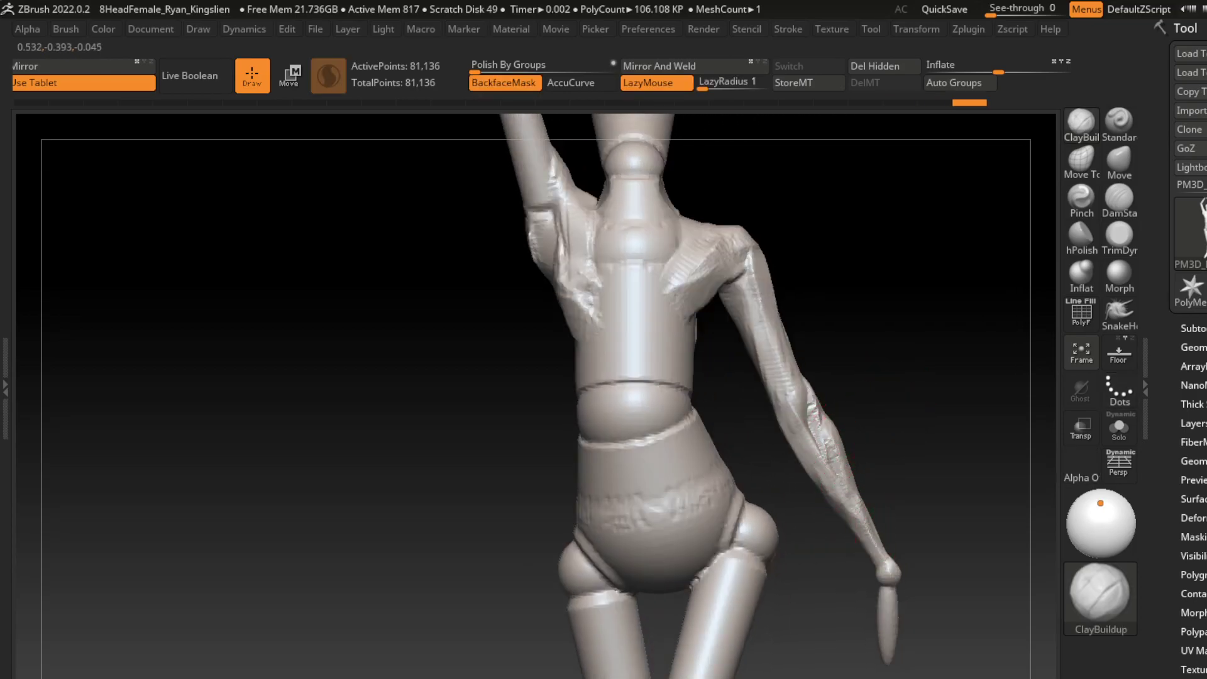
key(ctrl+z)
key(ctrl+z)
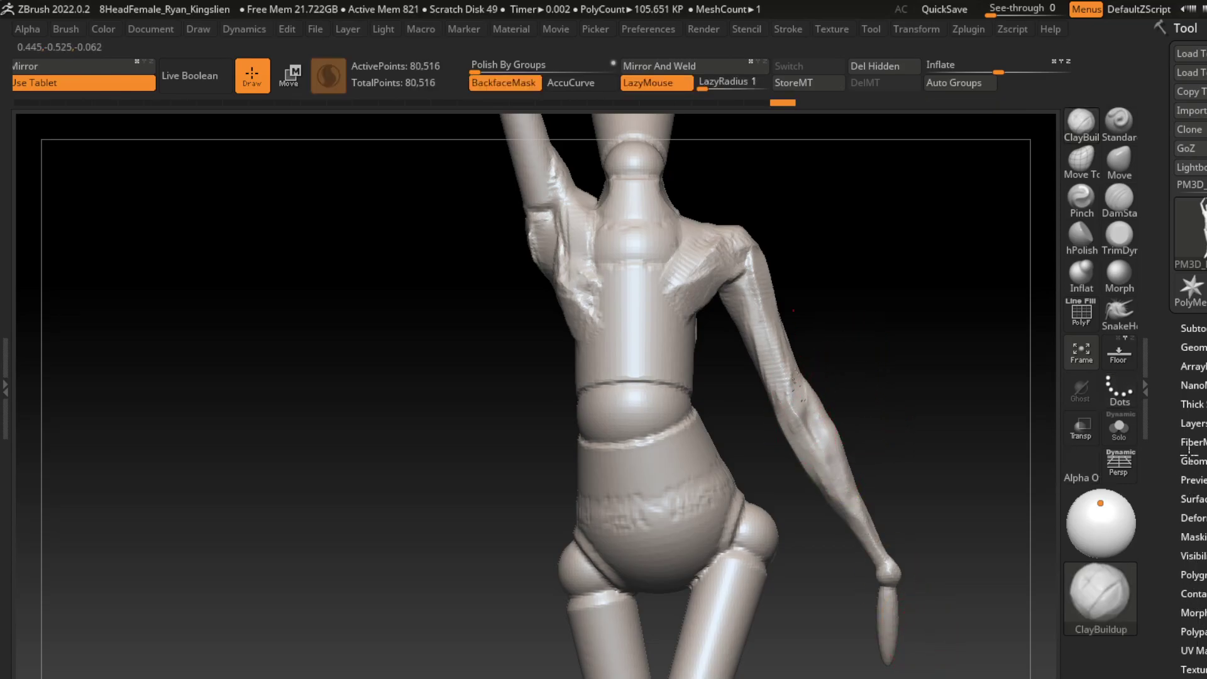
mouse_move(794, 310)
mouse_down()
mouse_move(869, 358)
mouse_move(806, 372)
mouse_up()
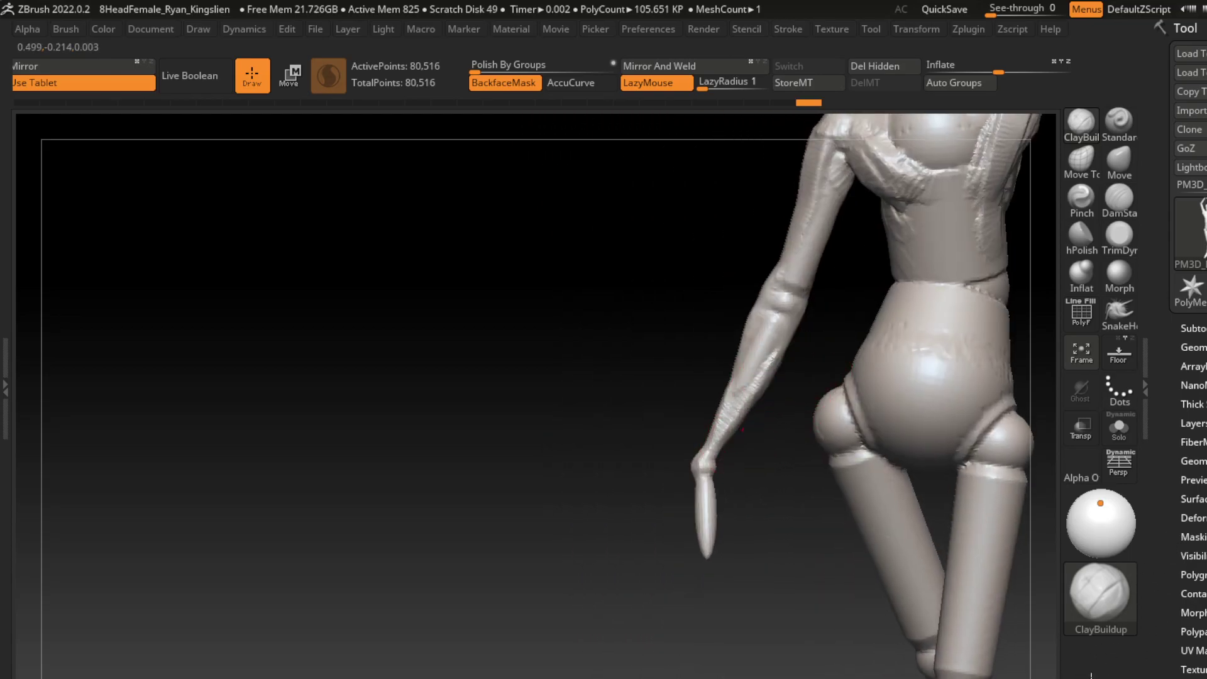
mouse_move(743, 430)
mouse_down()
mouse_move(789, 324)
mouse_move(910, 395)
mouse_up()
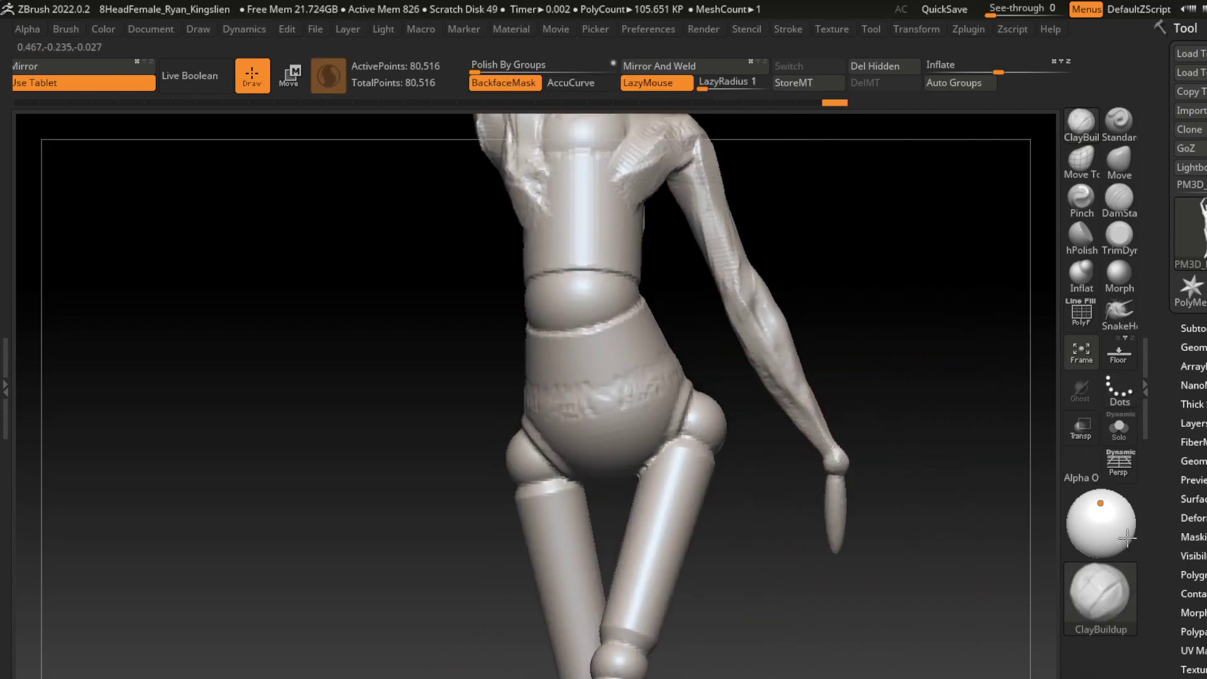
drag(729, 351, 830, 448)
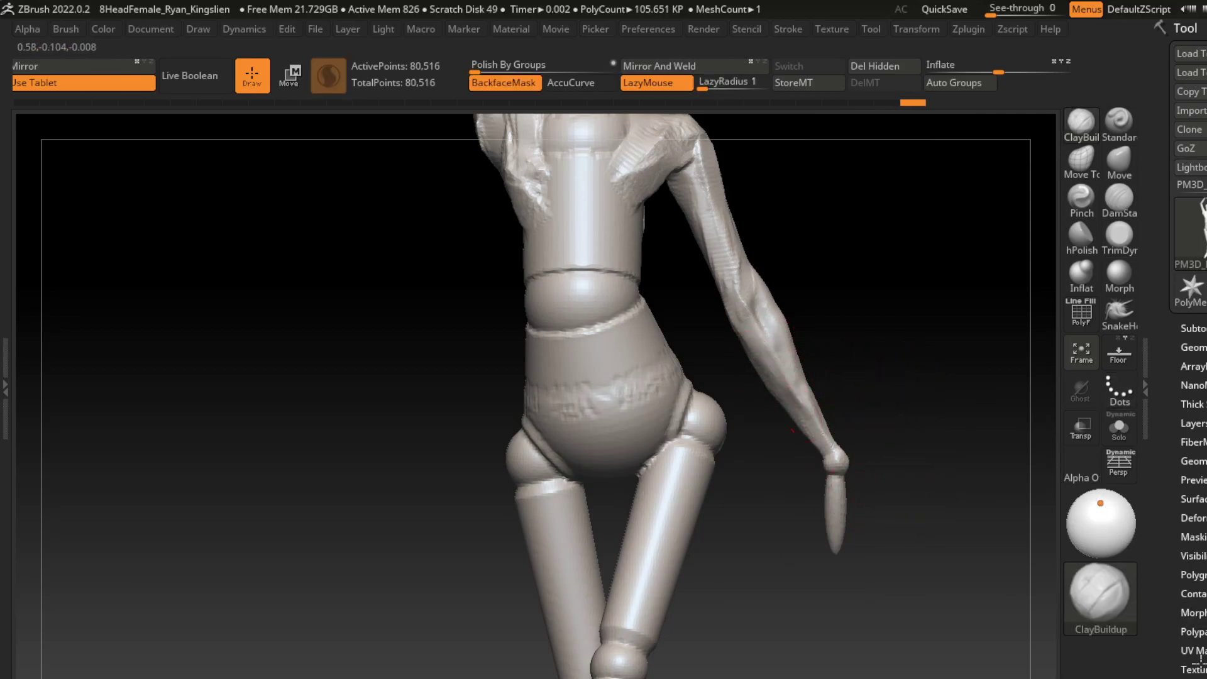
alt+drag(826, 361, 843, 375)
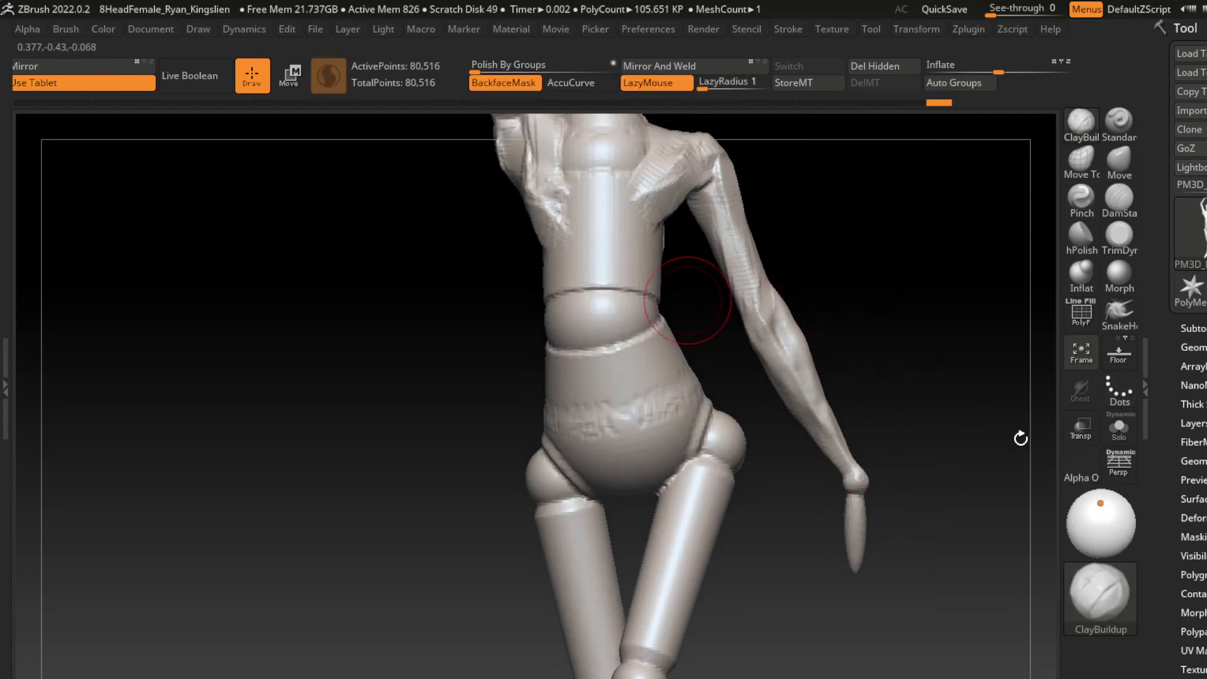
drag(547, 314, 656, 314)
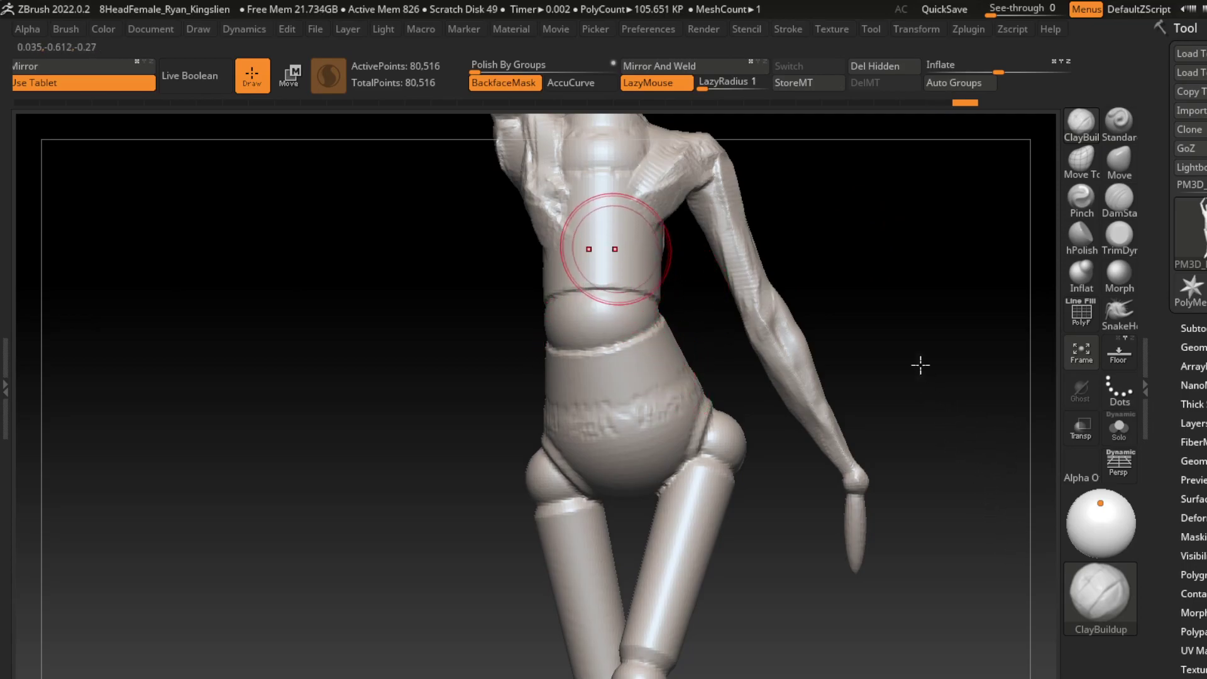
- Stroke a symmetric V-shaped fold on the upper chest with cloth built up on both sides
drag(598, 256, 604, 277)
key(ctrl+z)
key(ctrl+z)
key(ctrl+z)
key(ctrl+z)
key(ctrl+z)
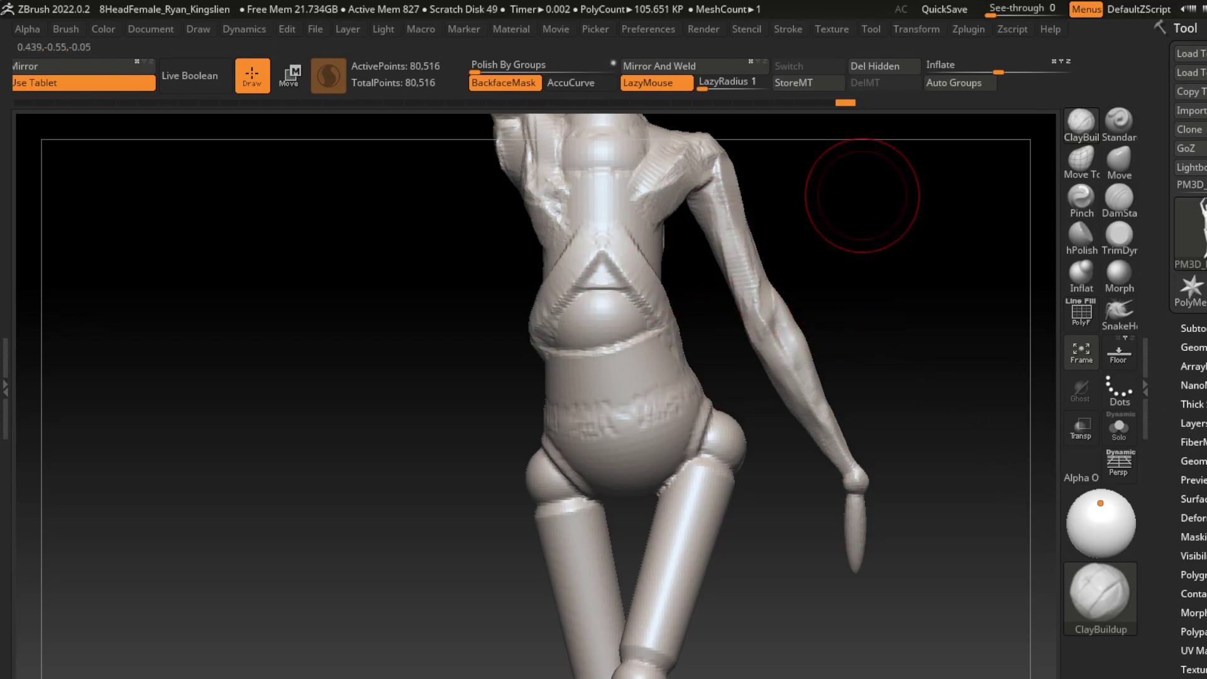
mouse_move(629, 226)
mouse_down()
mouse_move(663, 253)
mouse_move(652, 224)
mouse_move(667, 264)
mouse_up()
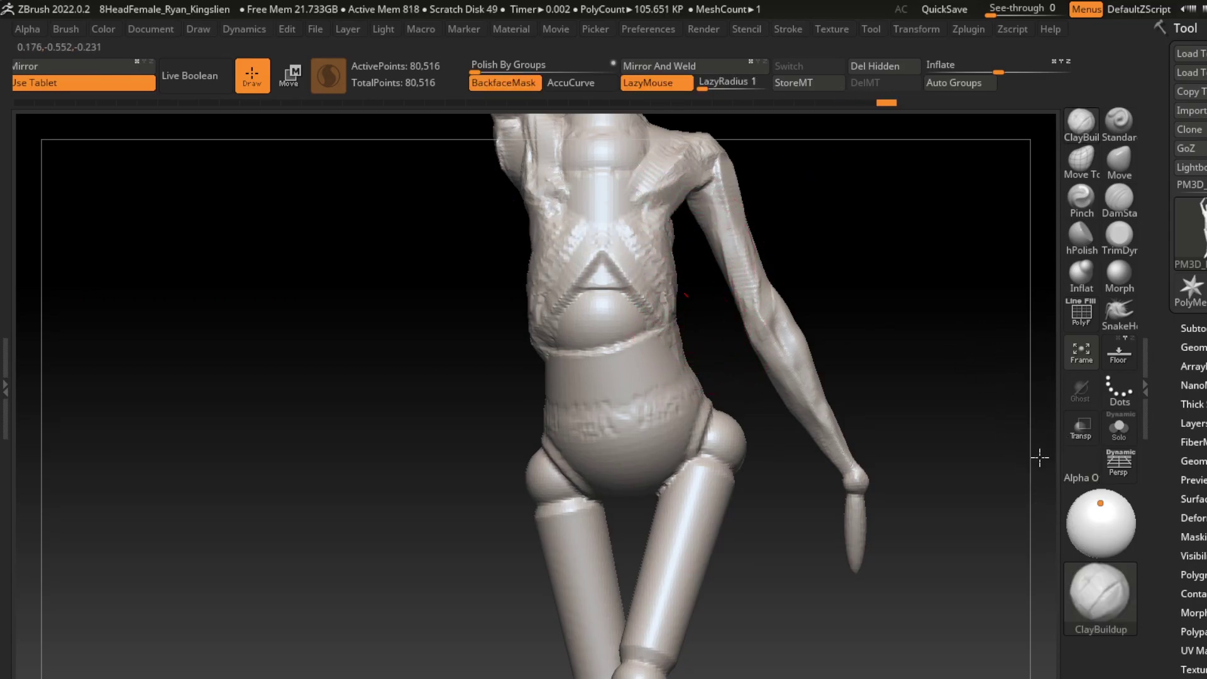
drag(718, 407, 808, 337)
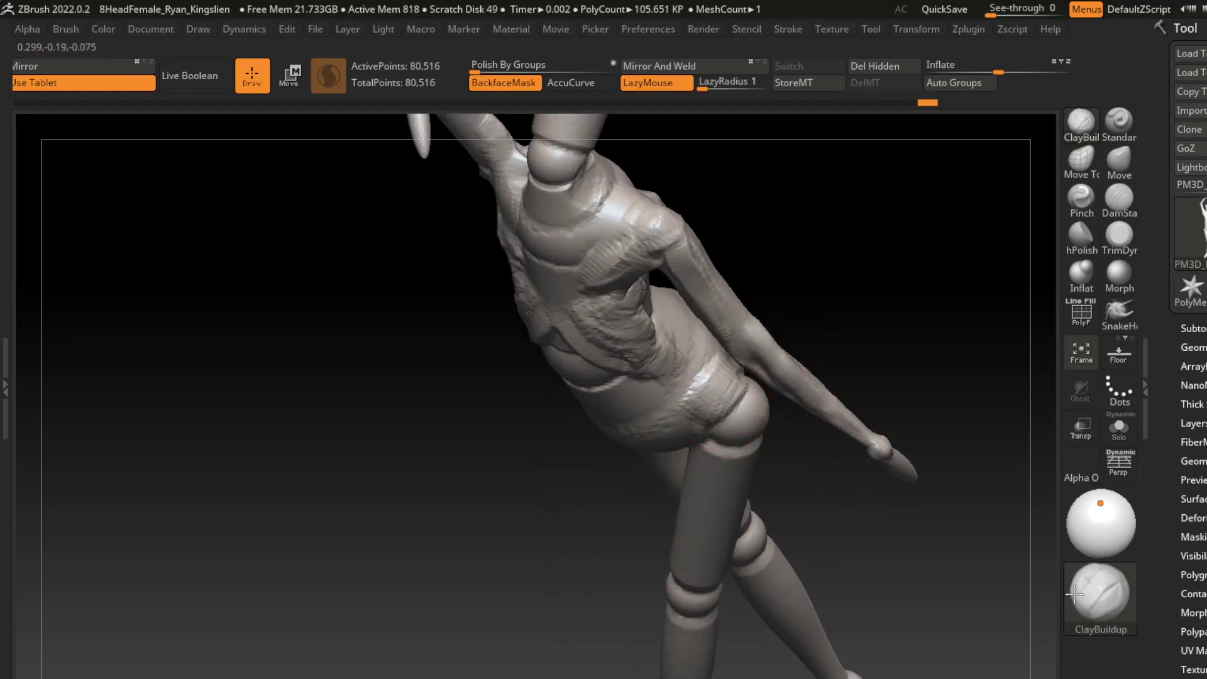
drag(827, 317, 836, 433)
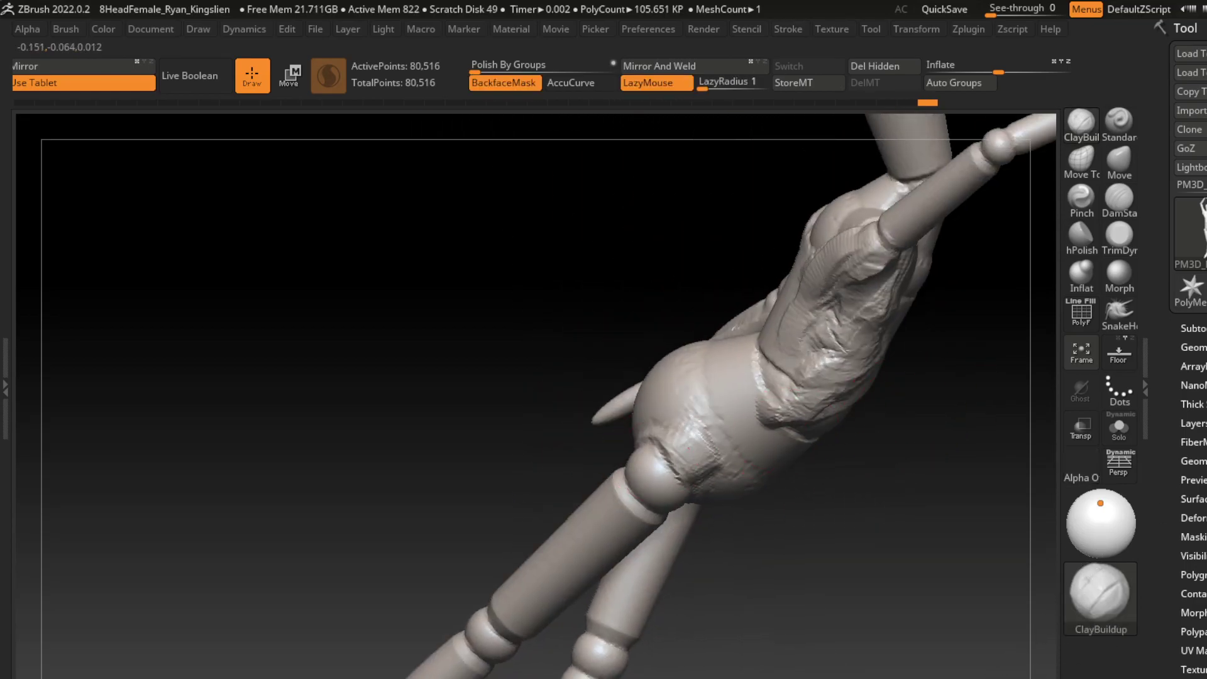
drag(971, 485, 957, 256)
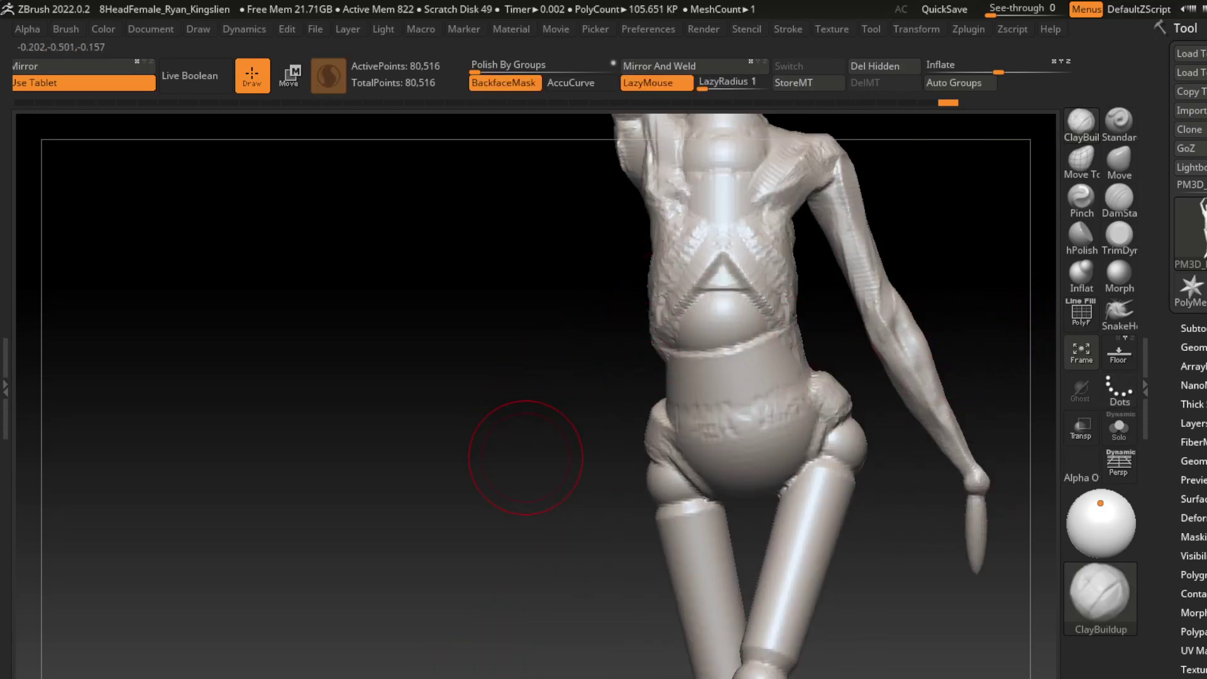
drag(512, 512, 674, 408)
drag(1010, 613, 941, 257)
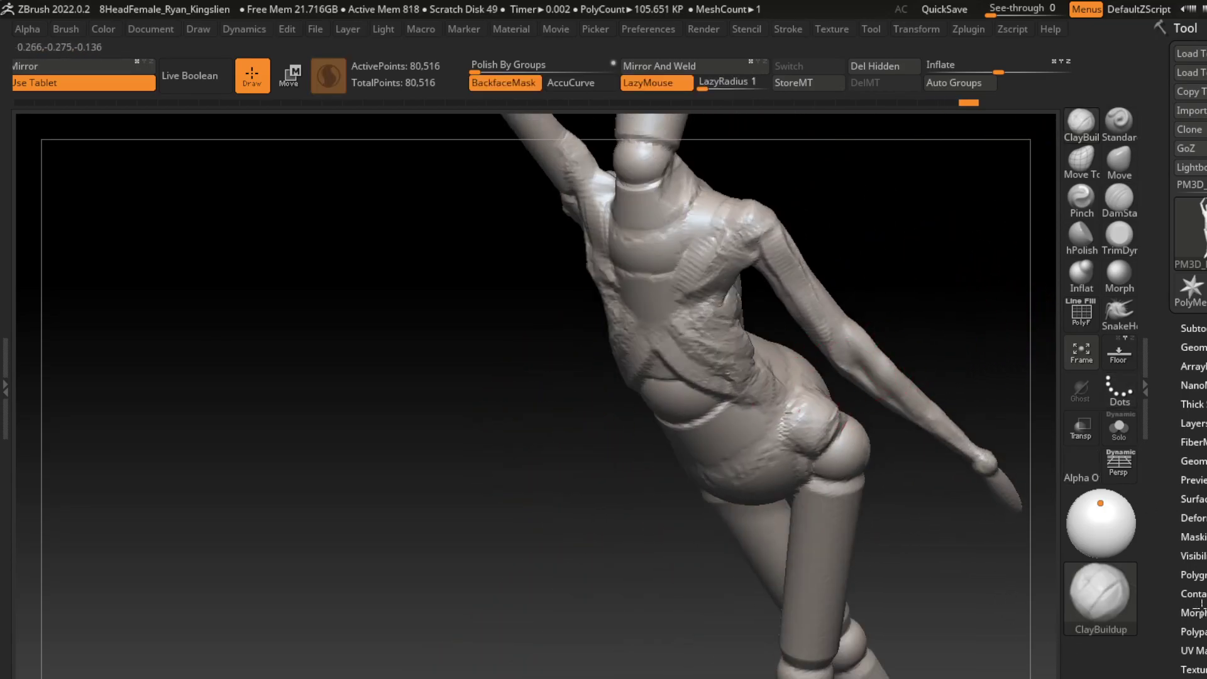
drag(957, 318, 916, 243)
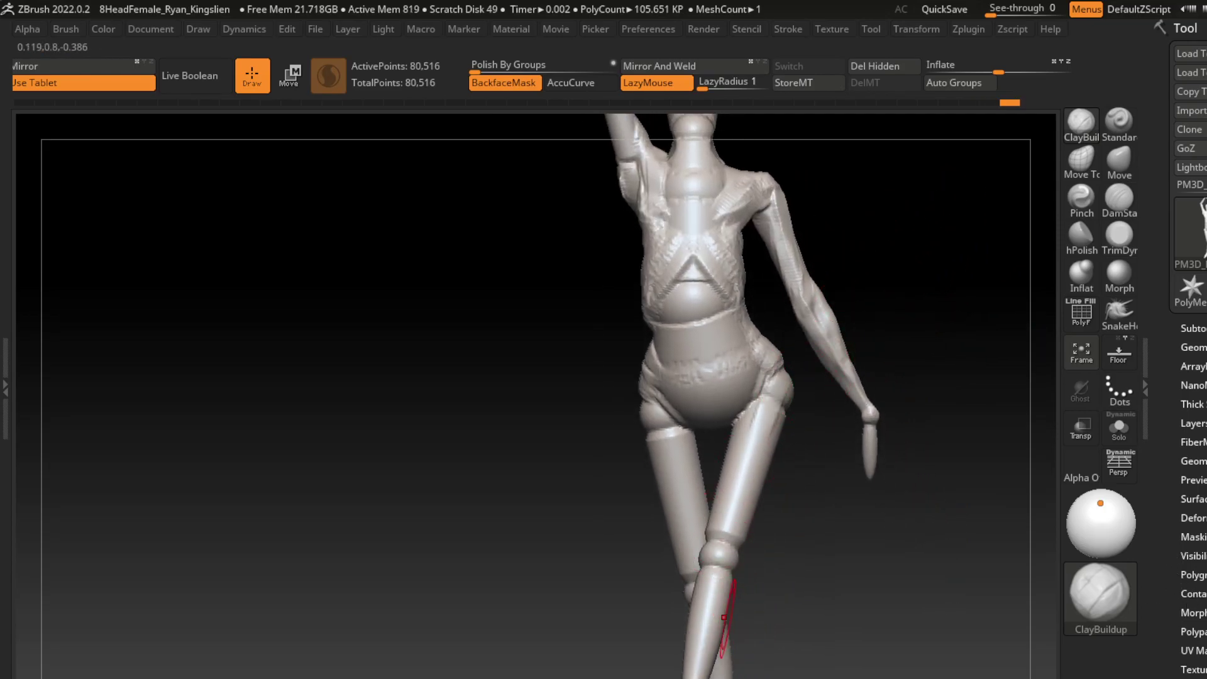
- Disable BackfaceMask and lay raised clay strips along the front and back of the thighs
click(503, 82)
click(328, 75)
mouse_move(742, 386)
mouse_down()
mouse_move(701, 624)
mouse_move(1164, 627)
mouse_up()
drag(783, 409, 786, 553)
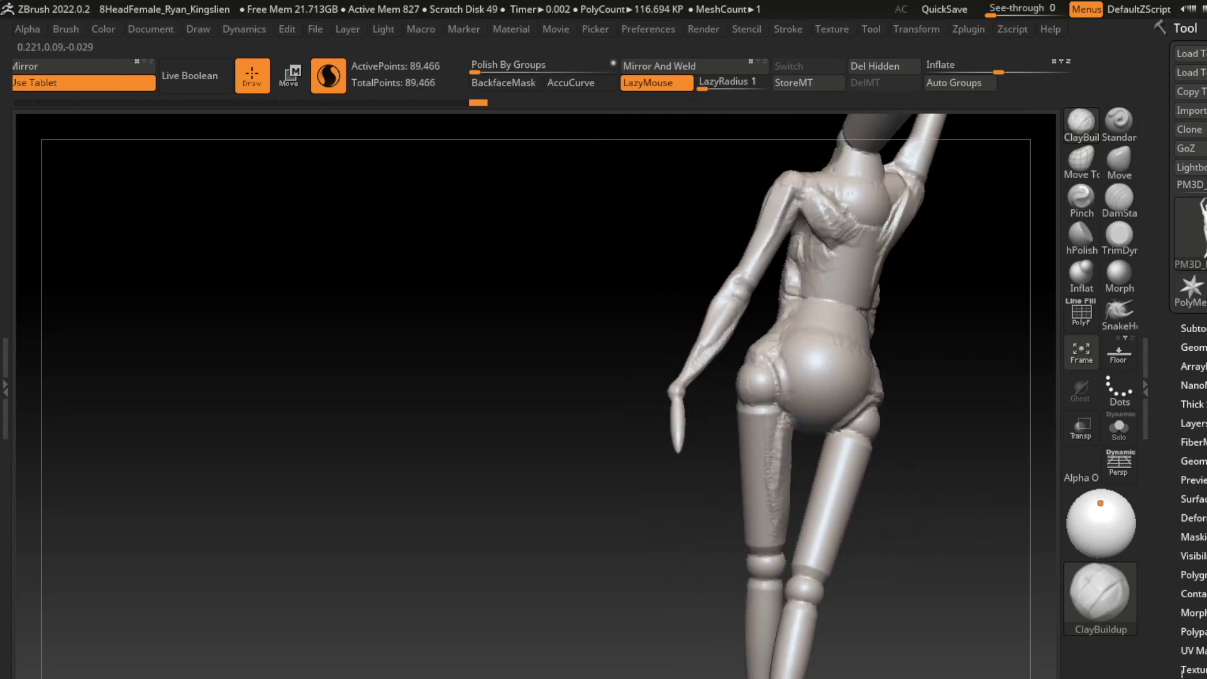
mouse_move(856, 617)
mouse_down()
mouse_move(903, 539)
mouse_move(845, 527)
mouse_up()
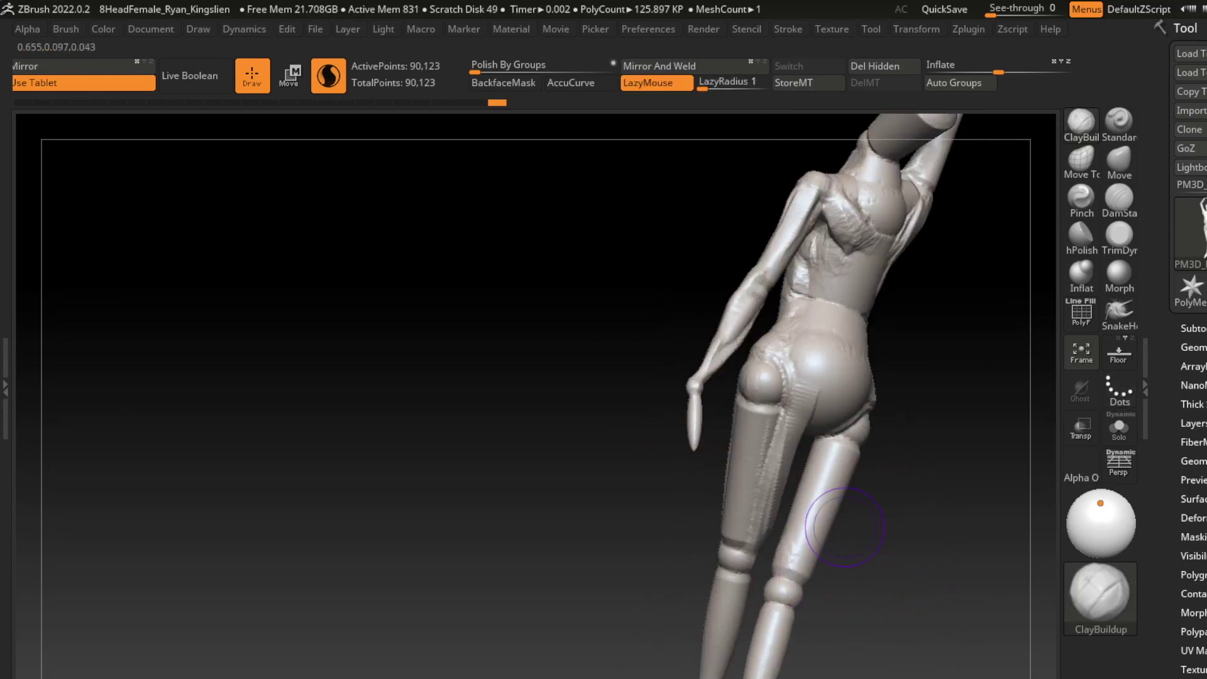
drag(773, 451, 785, 377)
drag(780, 478, 794, 358)
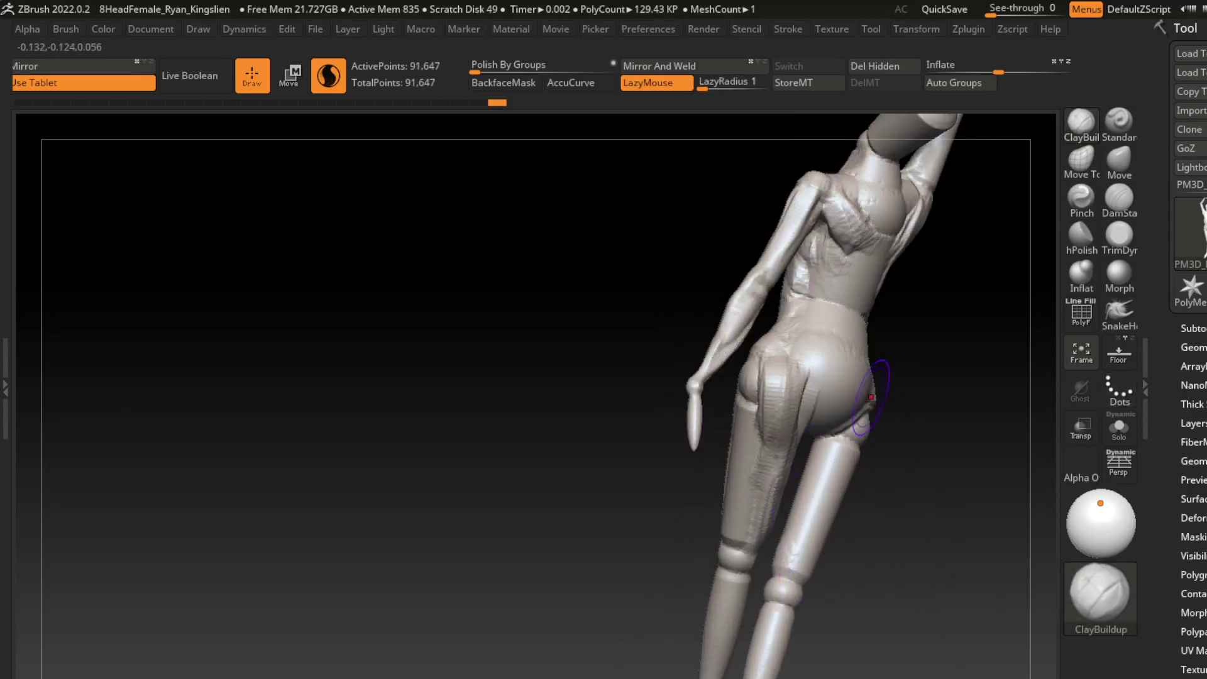
drag(912, 478, 998, 598)
drag(821, 475, 629, 485)
mouse_move(752, 453)
mouse_down()
mouse_move(764, 352)
mouse_move(770, 371)
mouse_up()
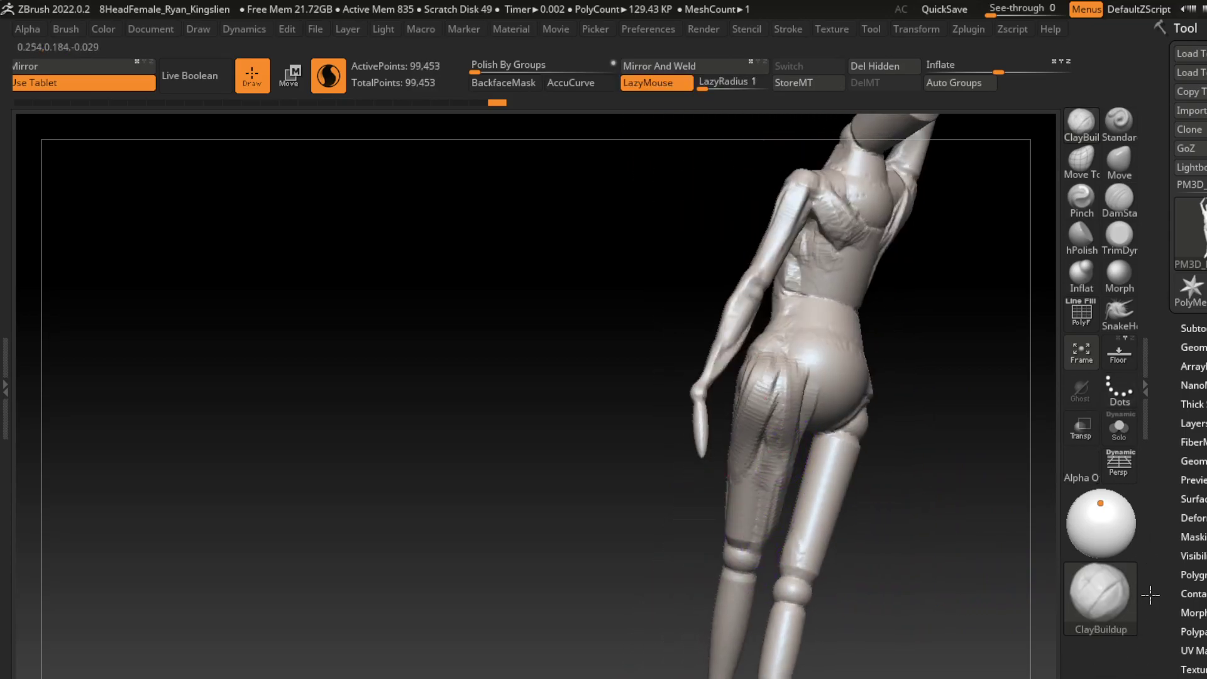
drag(755, 522, 764, 427)
drag(811, 528, 908, 551)
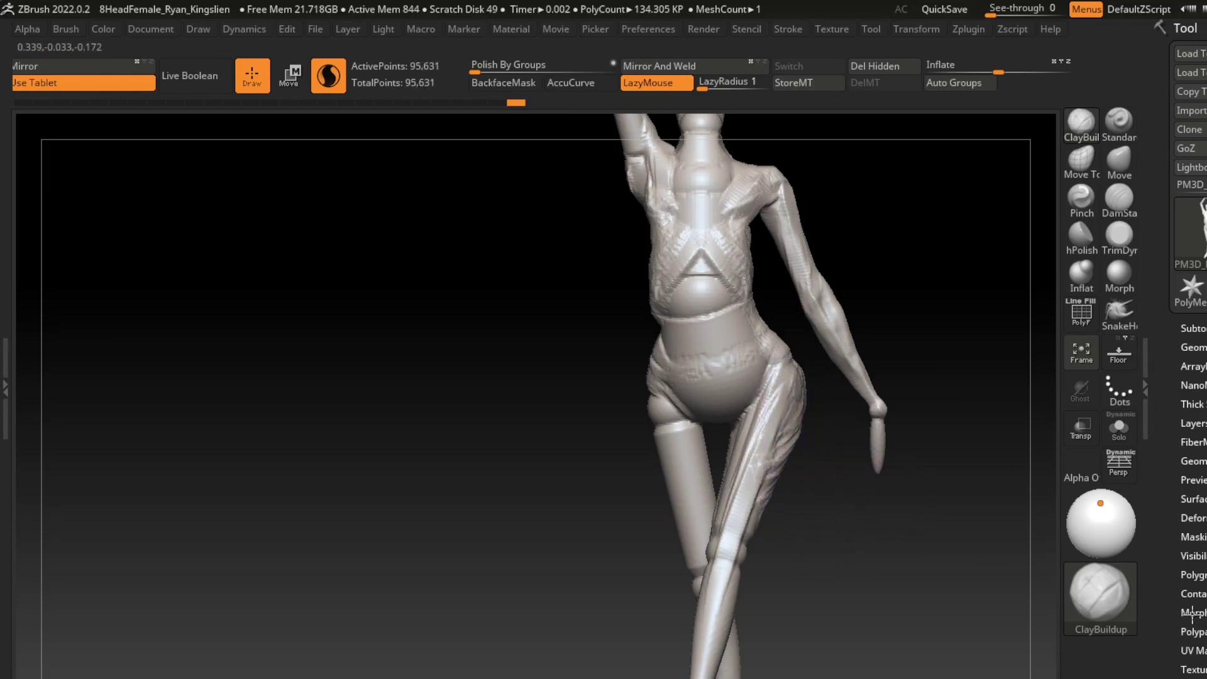
- Add cloth folds around the left knee and build up the hip and thigh
drag(783, 469, 786, 400)
alt+drag(911, 503, 912, 364)
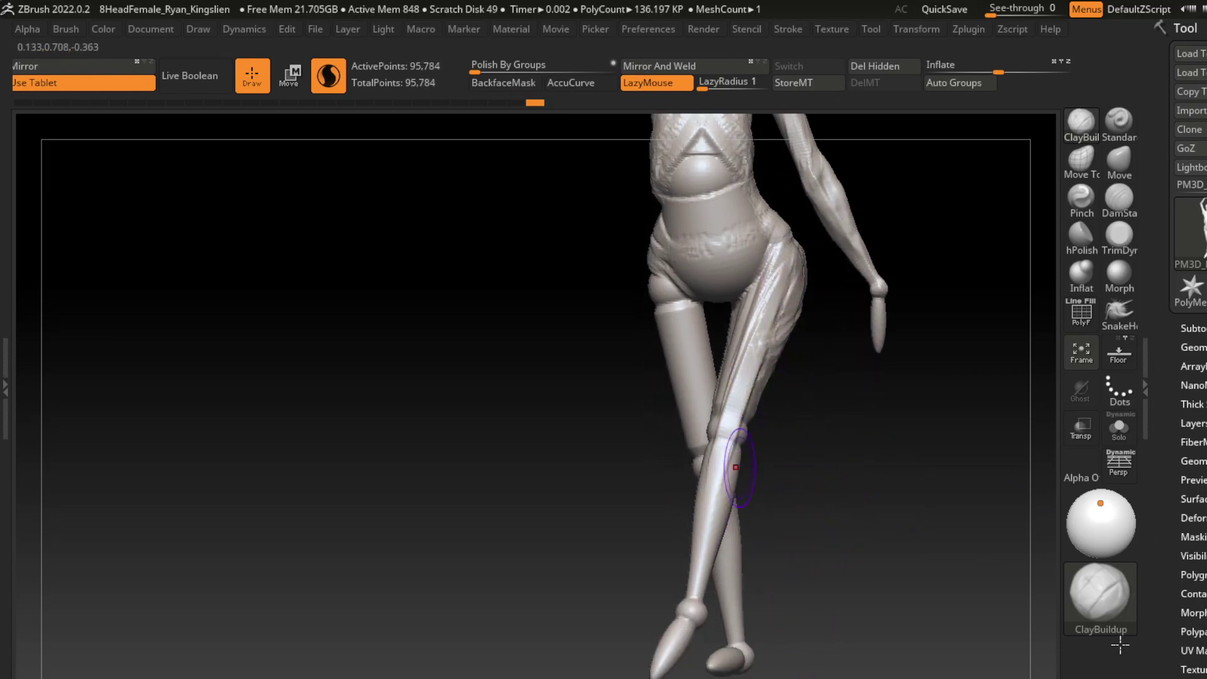
drag(736, 467, 733, 396)
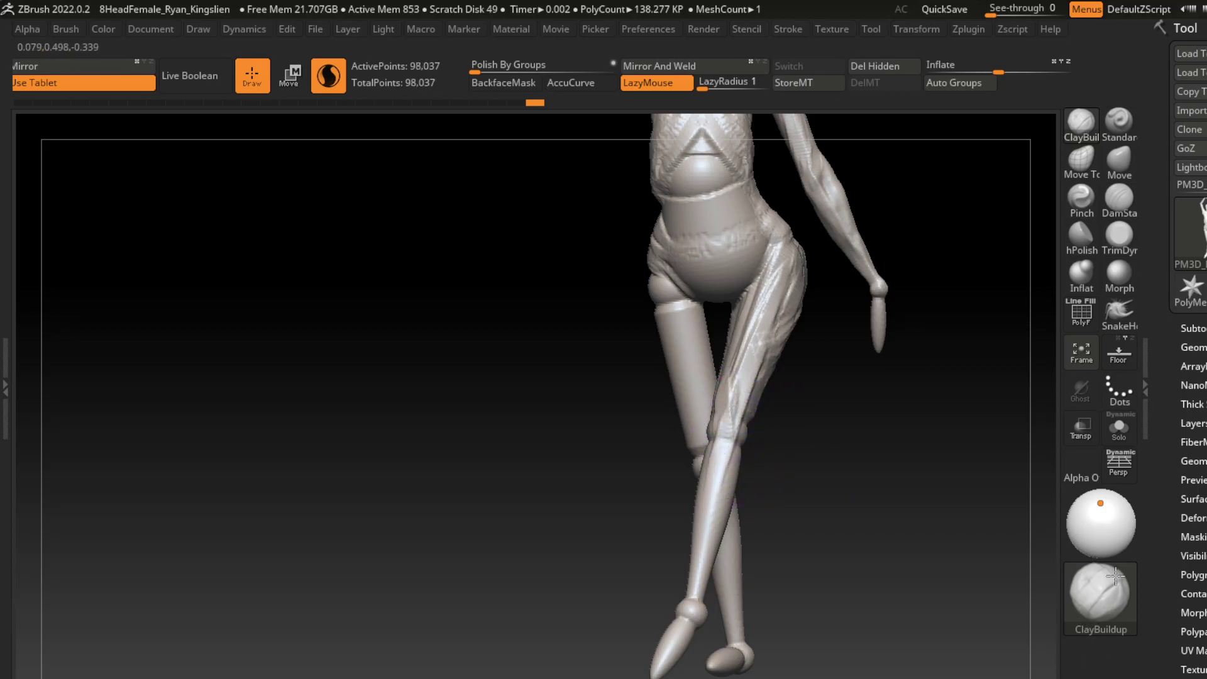
drag(733, 496, 733, 409)
drag(833, 399, 816, 387)
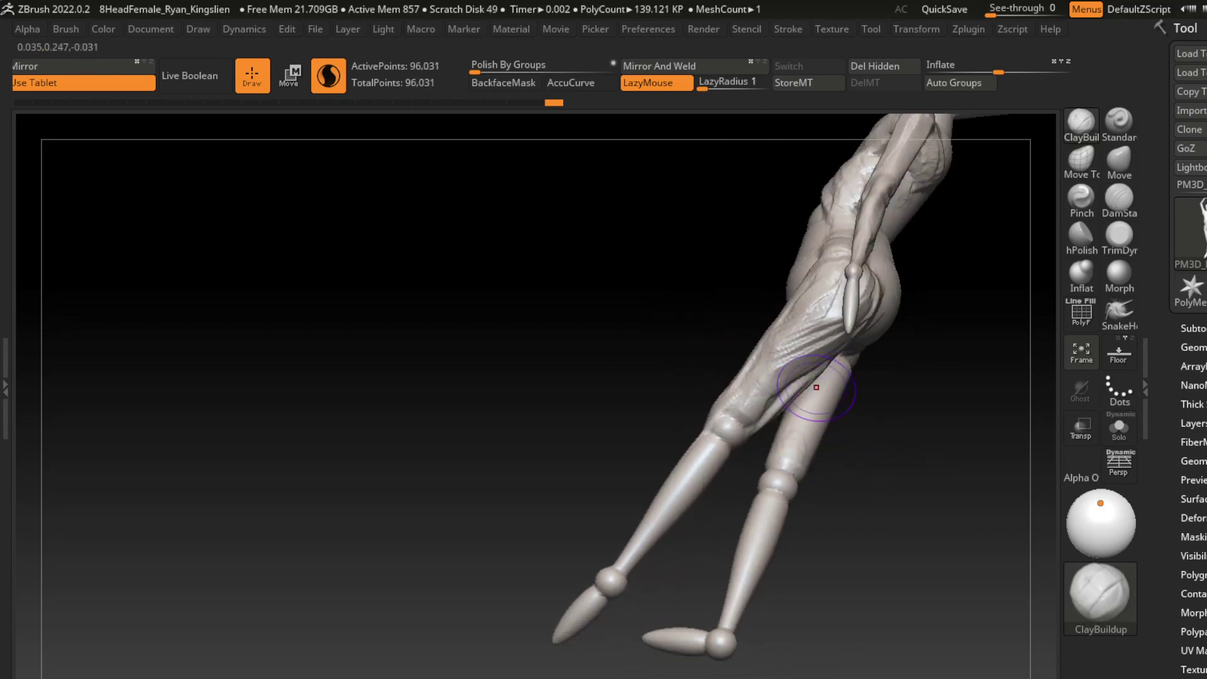
right_drag(816, 387, 811, 334)
mouse_move(799, 340)
mouse_down()
mouse_move(836, 314)
mouse_move(847, 329)
mouse_move(817, 302)
mouse_move(868, 289)
mouse_move(874, 308)
mouse_up()
mouse_move(918, 352)
mouse_down()
mouse_move(978, 607)
mouse_move(1011, 399)
mouse_up()
drag(842, 355, 818, 251)
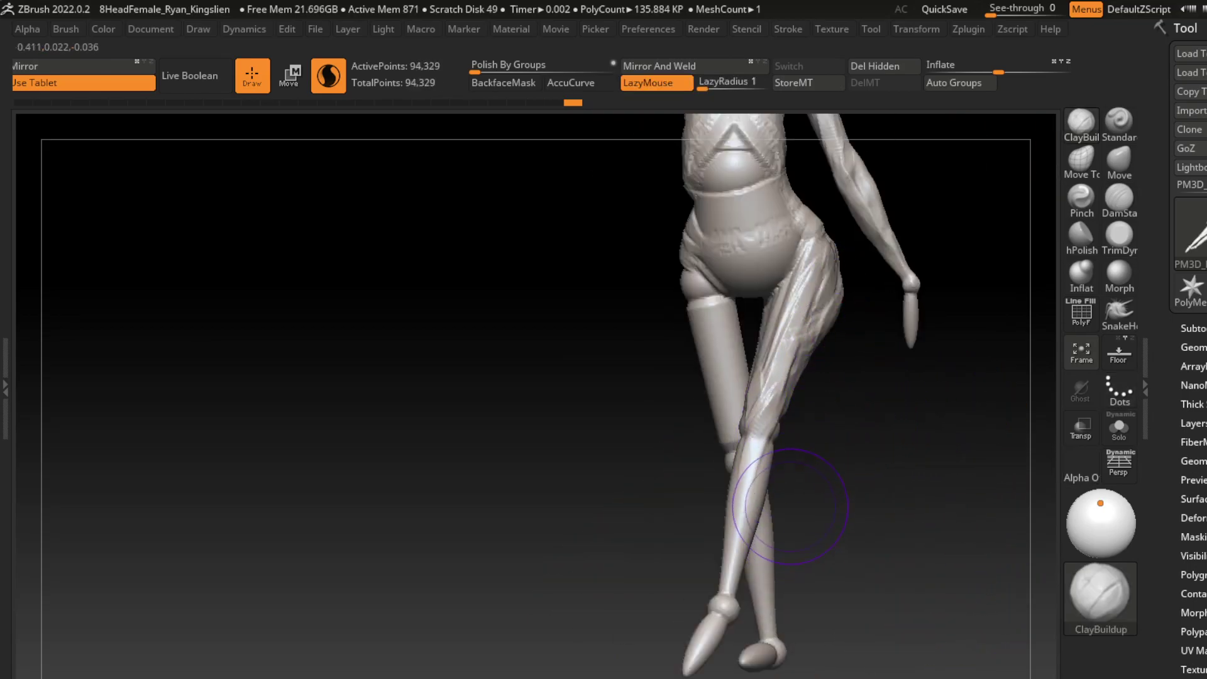
- Undo recent hip and thigh strokes, then restore them
key(ctrl+z)
right_drag(790, 506, 1006, 540)
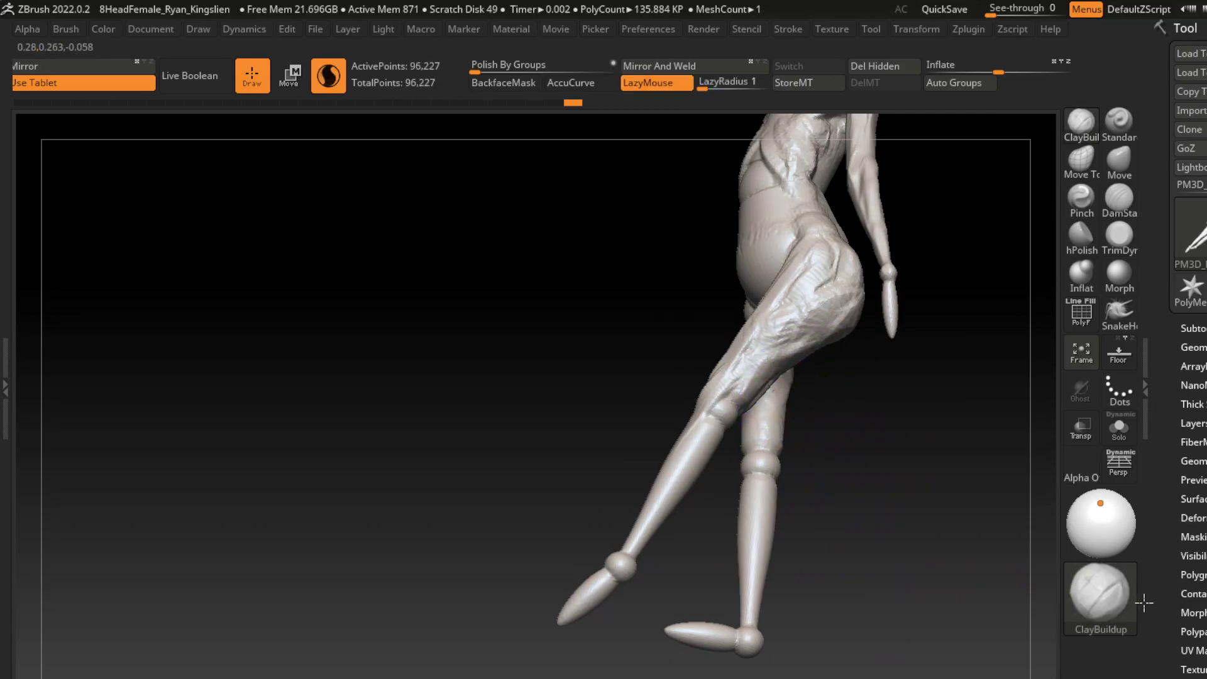
key(ctrl+z)
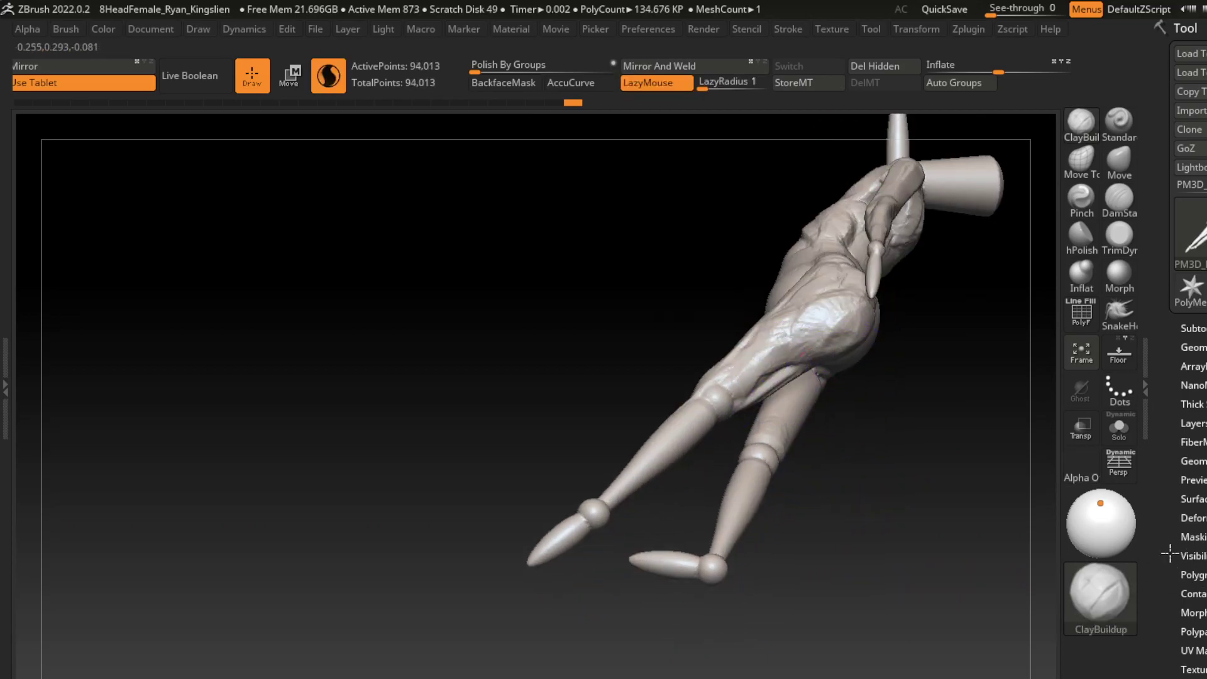
key(ctrl+z)
key(ctrl+z)
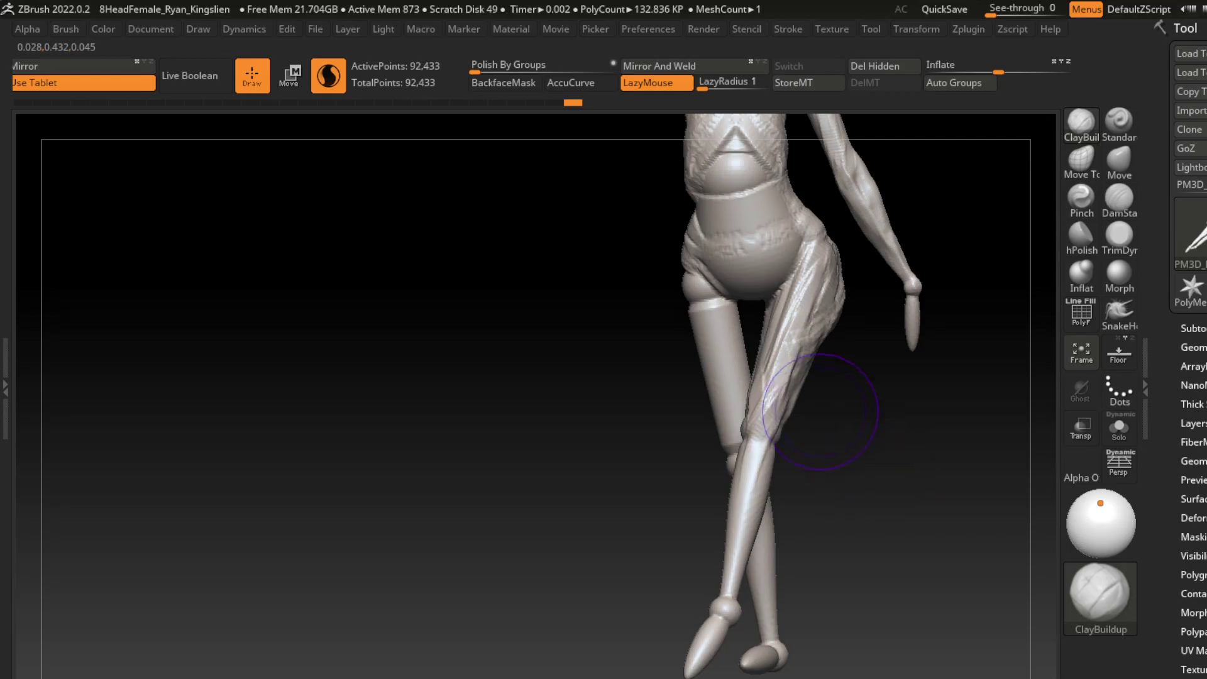
key(ctrl+z)
key(ctrl+z)
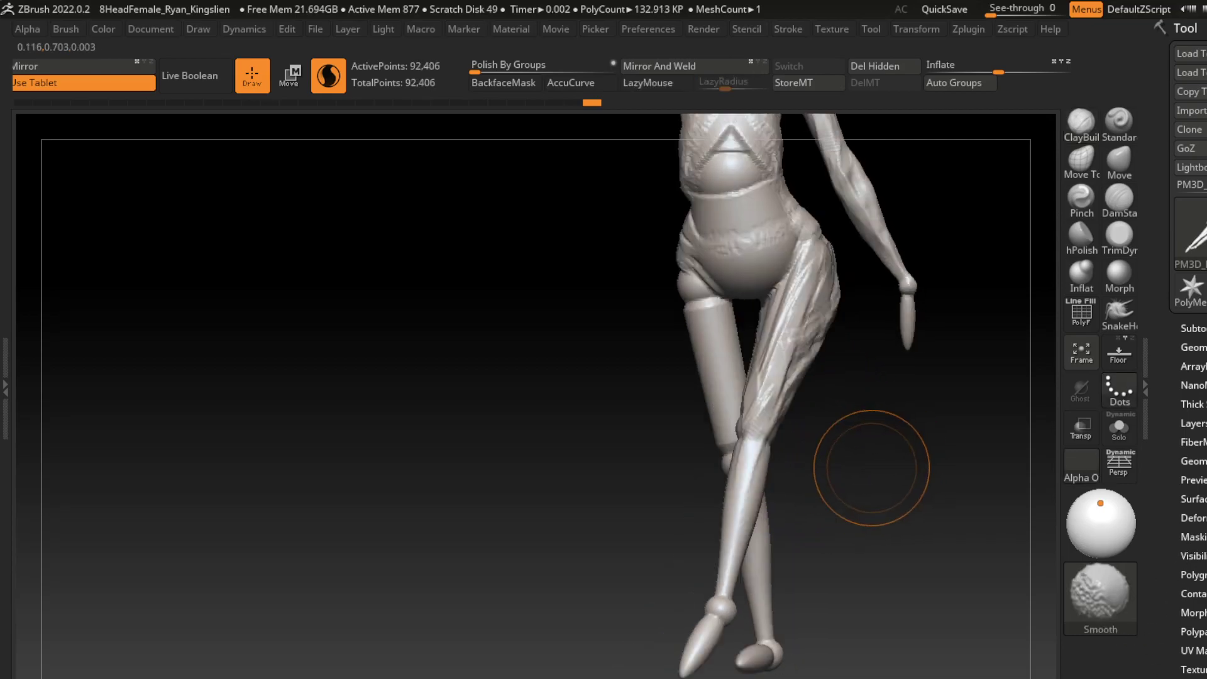
key(ctrl+shift+z)
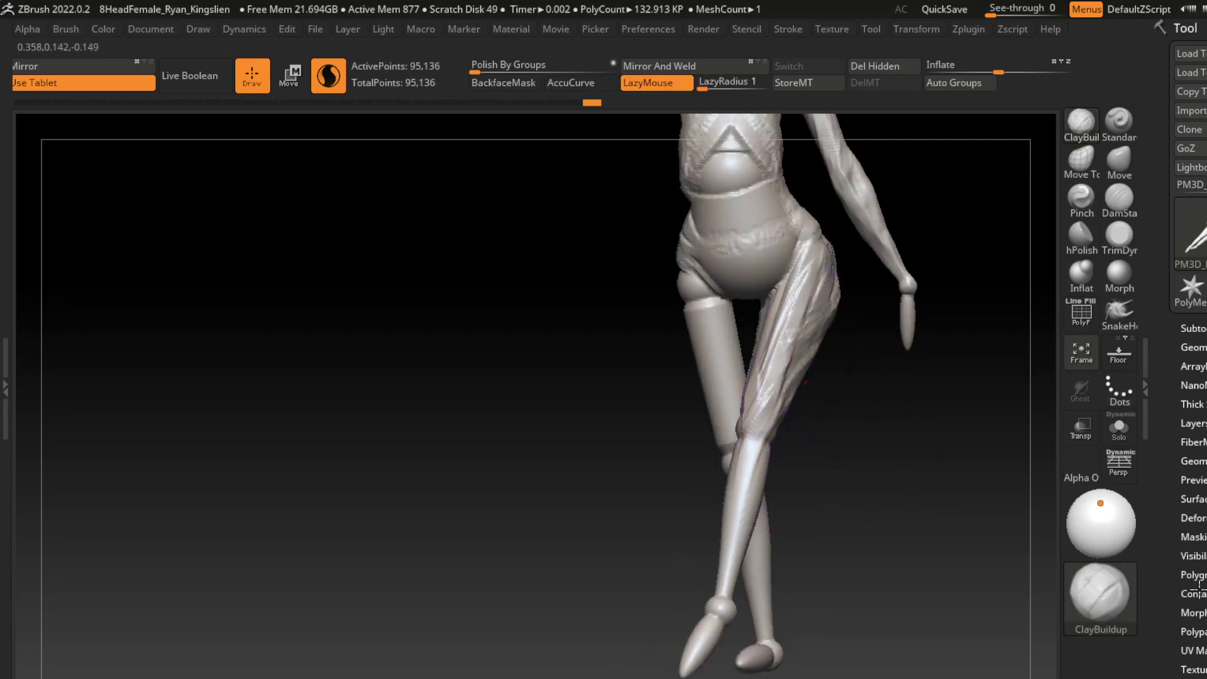
key(ctrl+shift+z)
key(ctrl+shift+z)
key(ctrl+shift+z)
key(ctrl+shift+z)
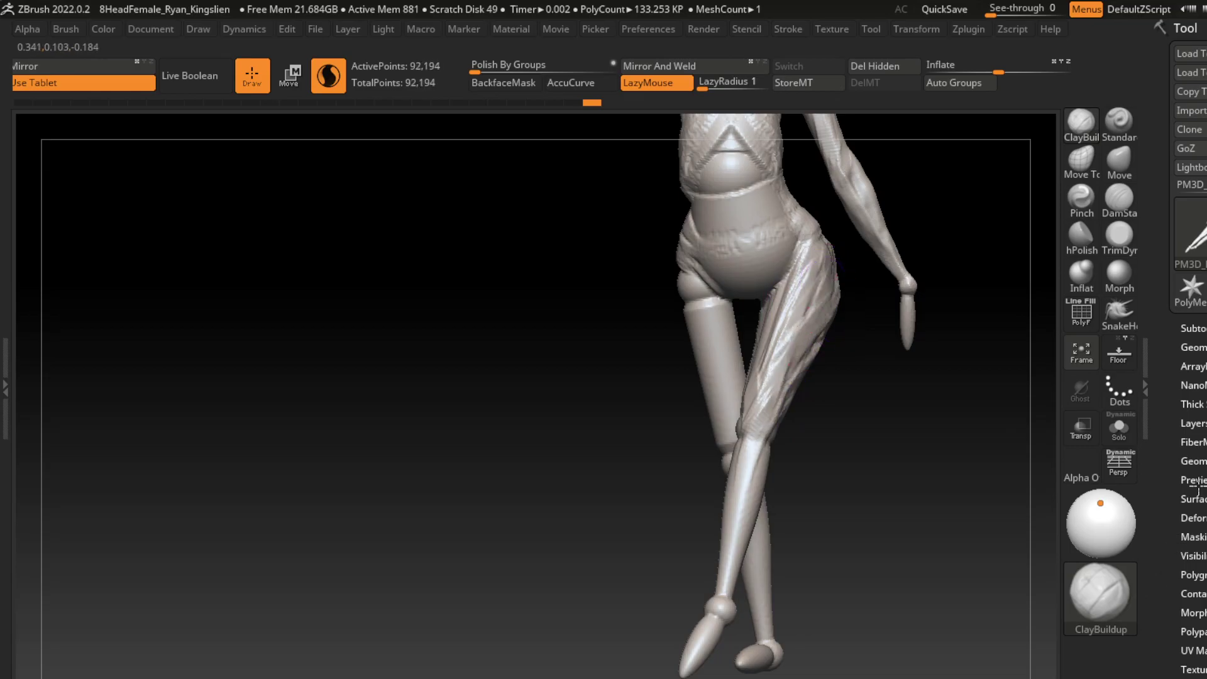
key(ctrl+shift+z)
- Enlarge the brush to about 70, restore the left-leg strokes and re-enable BackfaceMask
key(s)
drag(843, 461, 847, 463)
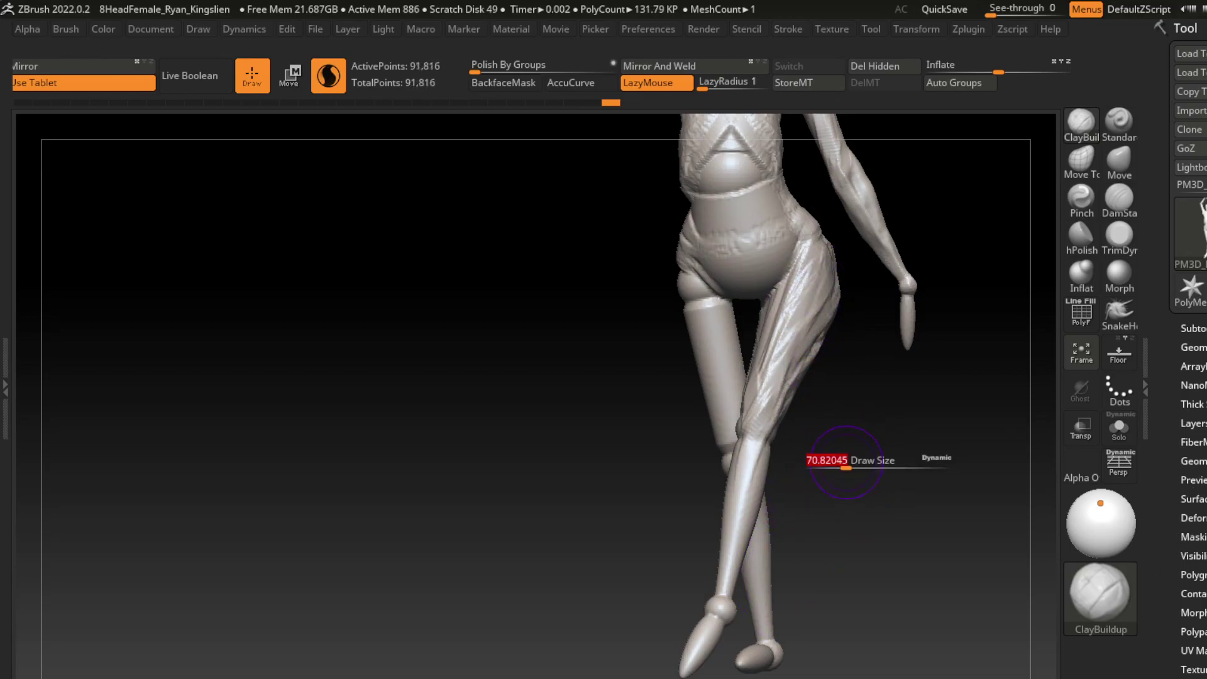
key(ctrl+shift+z)
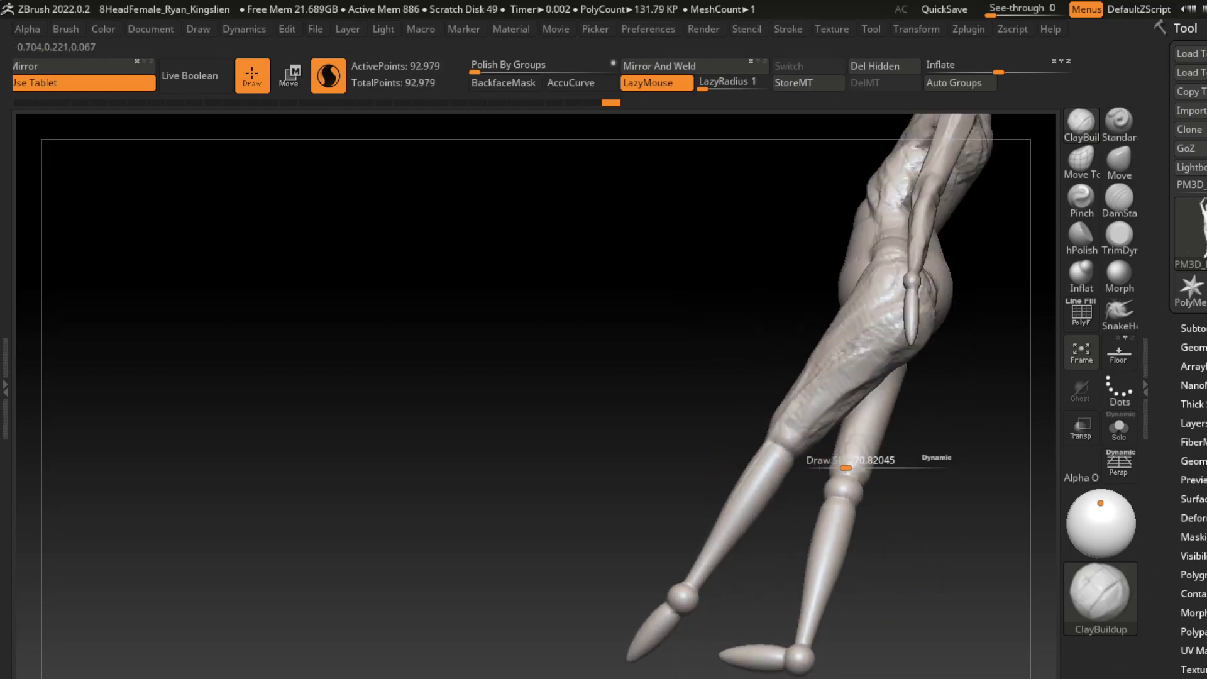
key(ctrl+shift+z)
key(ctrl+shift+z)
key(ctrl+shift+z)
key(ctrl+shift+z)
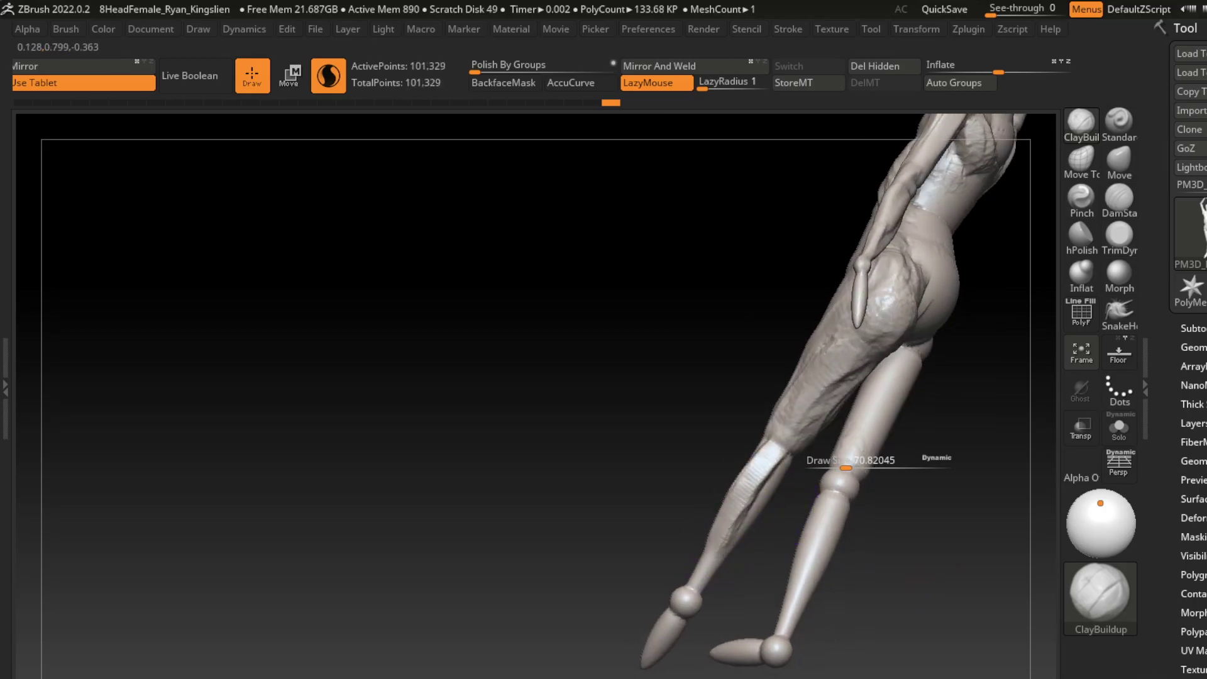
key(ctrl+shift+z)
key(shift+b)
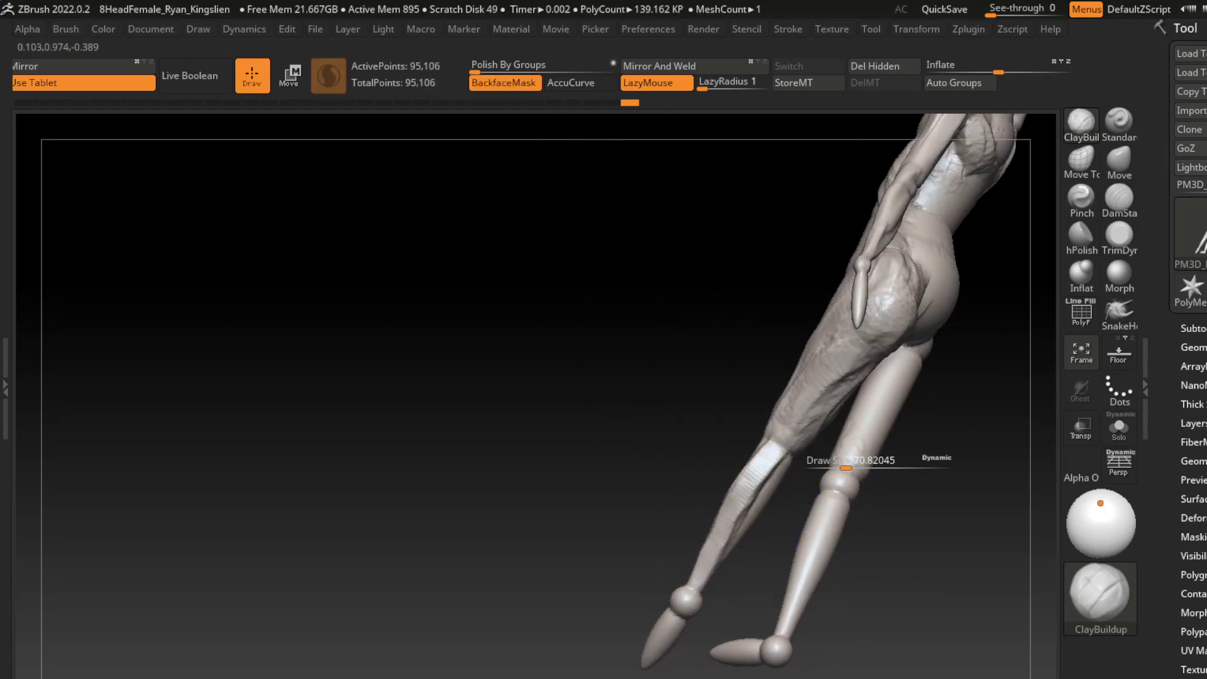
key(ctrl+shift+z)
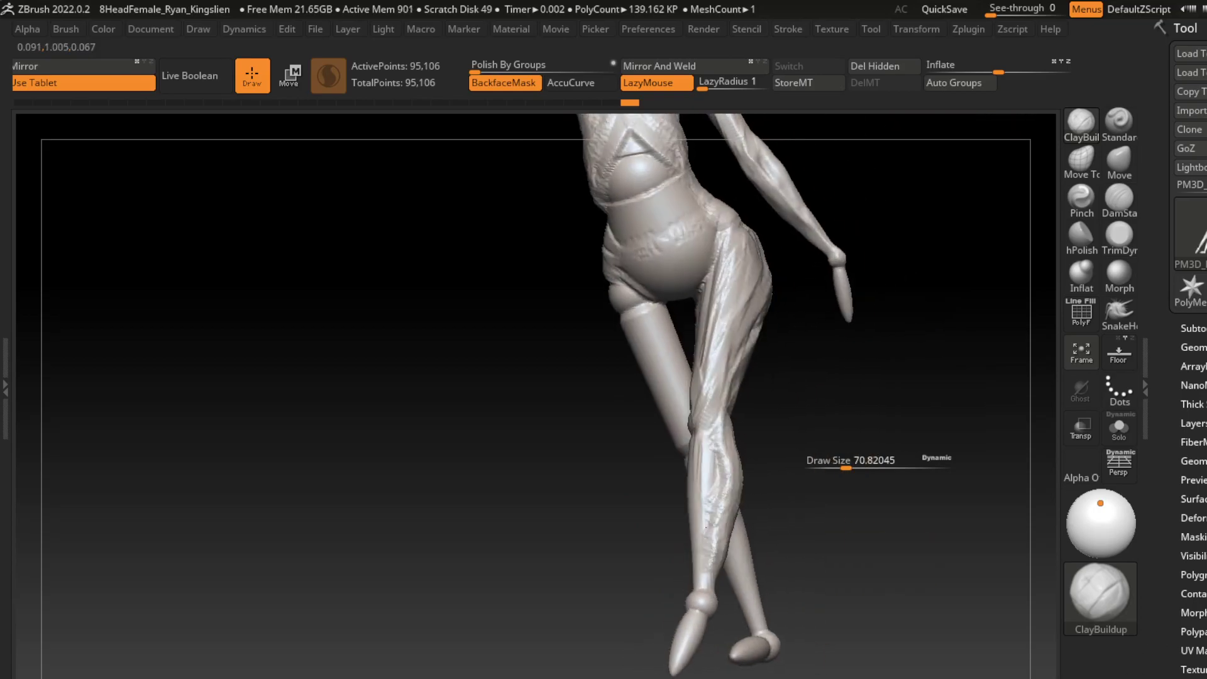
key(ctrl+shift+z)
- Build cloth down the shin and flatten it with TrimDynamic before returning to ClayBuildup
drag(729, 547, 748, 454)
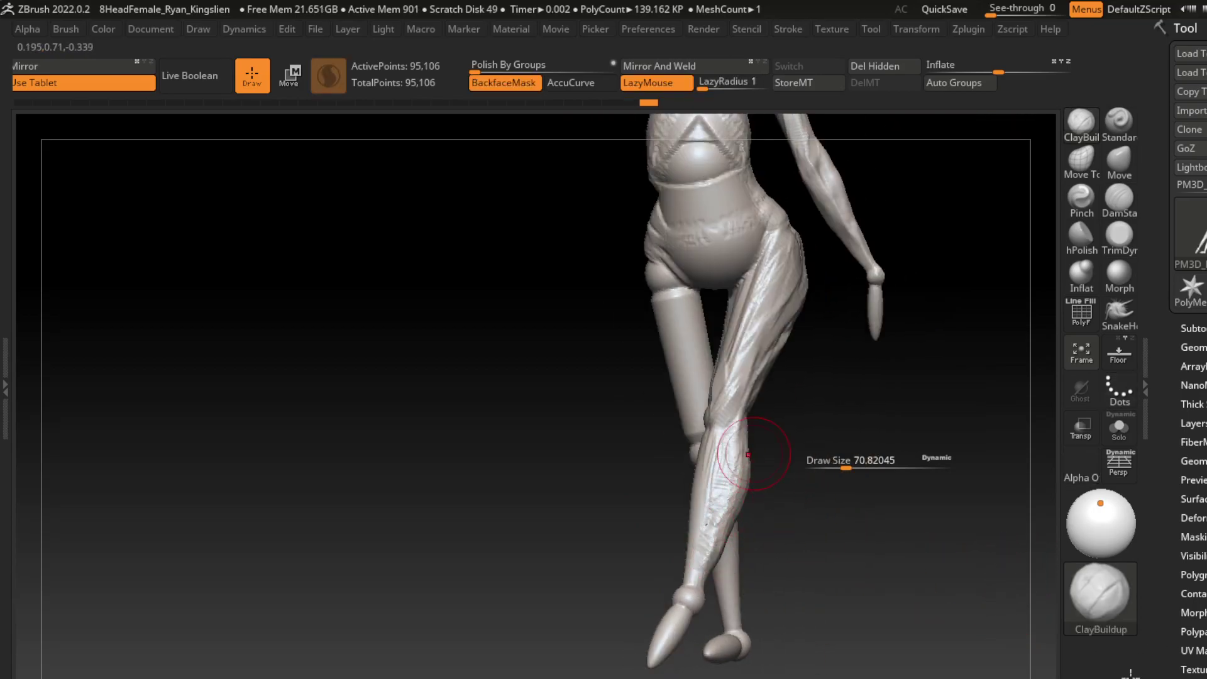
click(1120, 234)
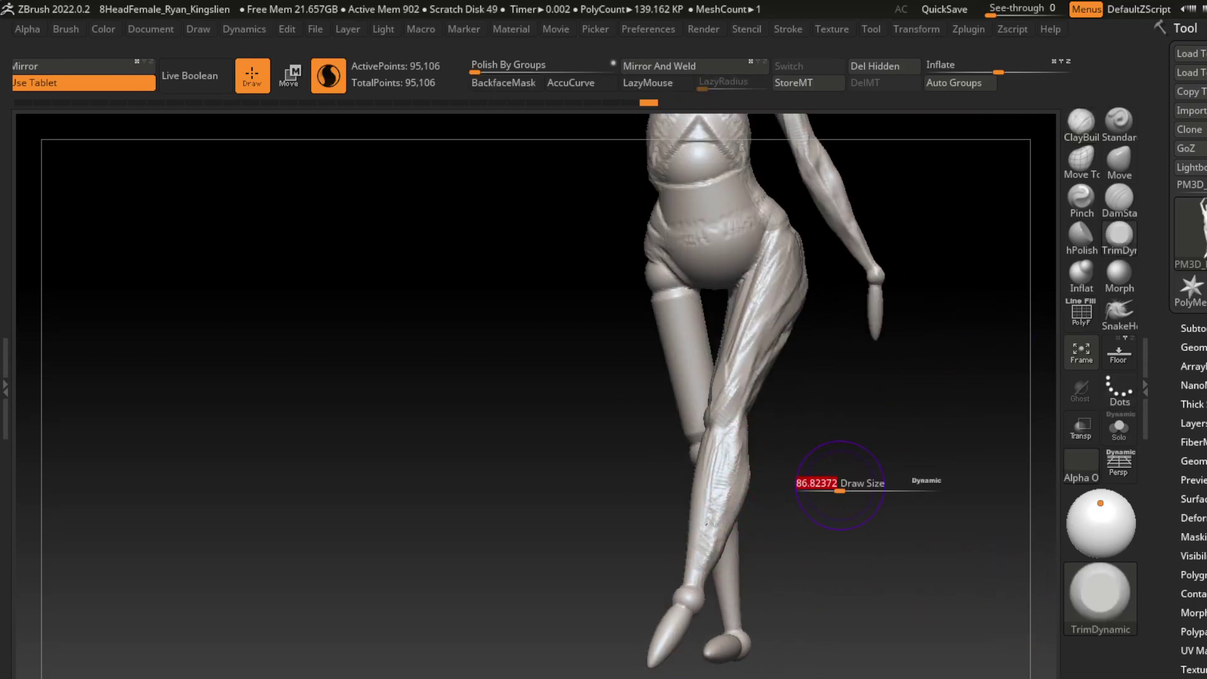
drag(732, 542, 742, 456)
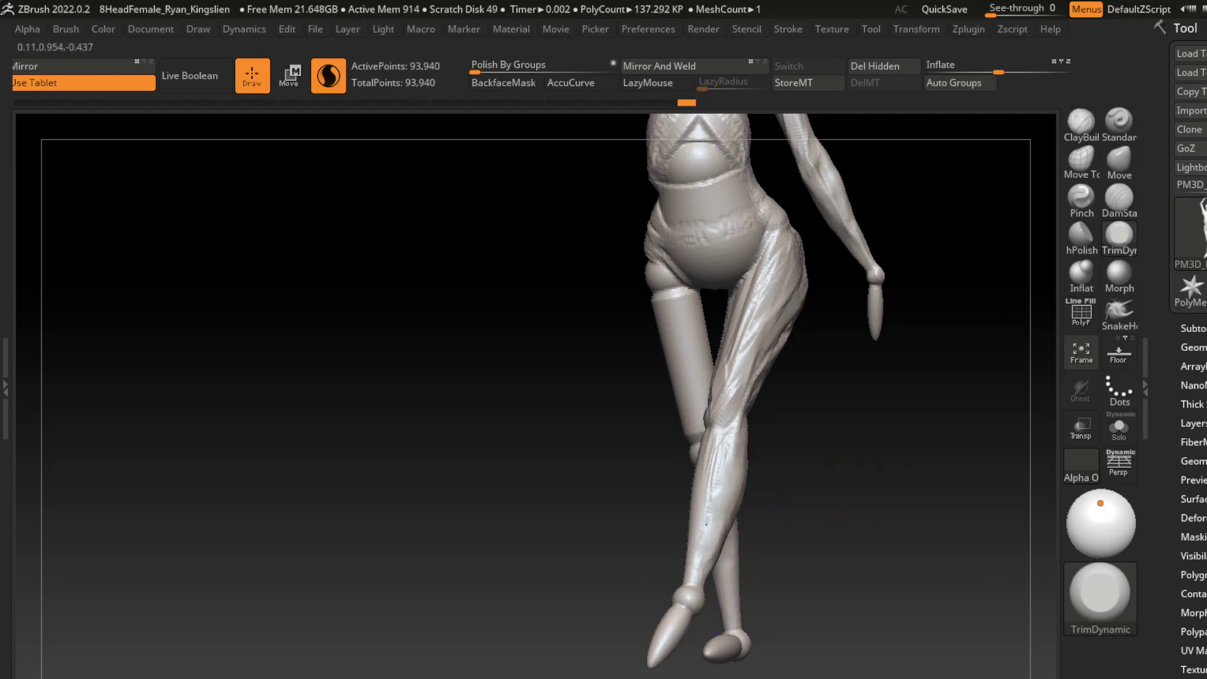
click(1082, 122)
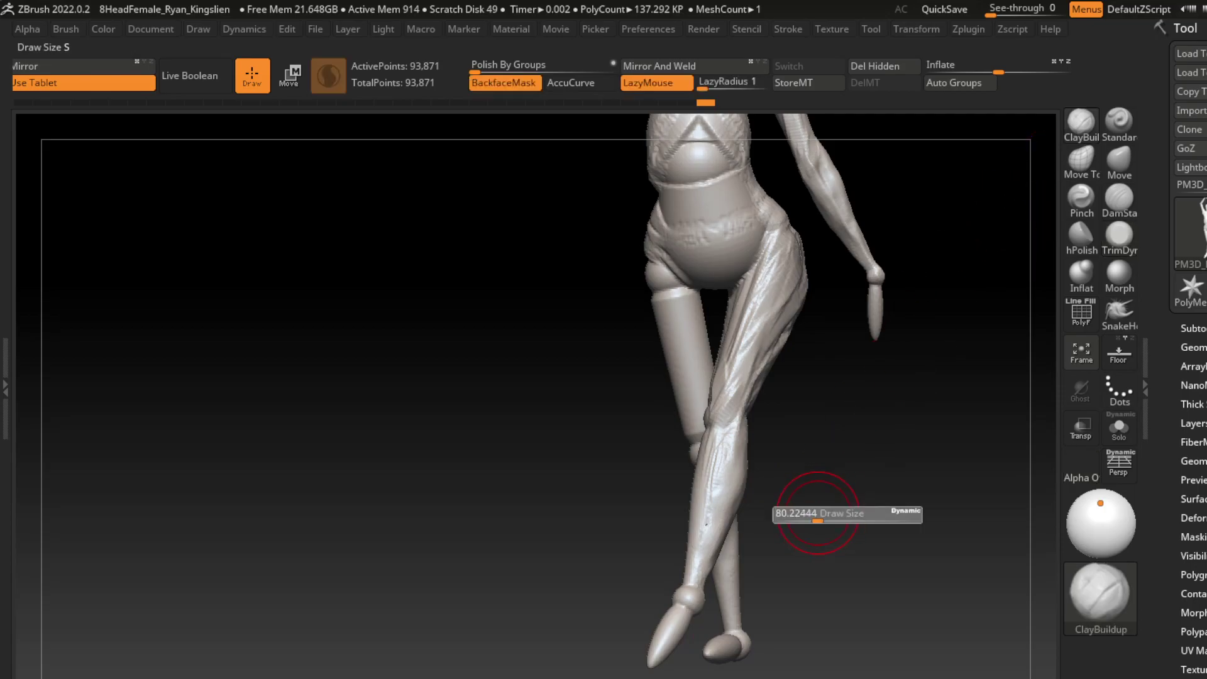
drag(699, 449, 709, 607)
key(ctrl+z)
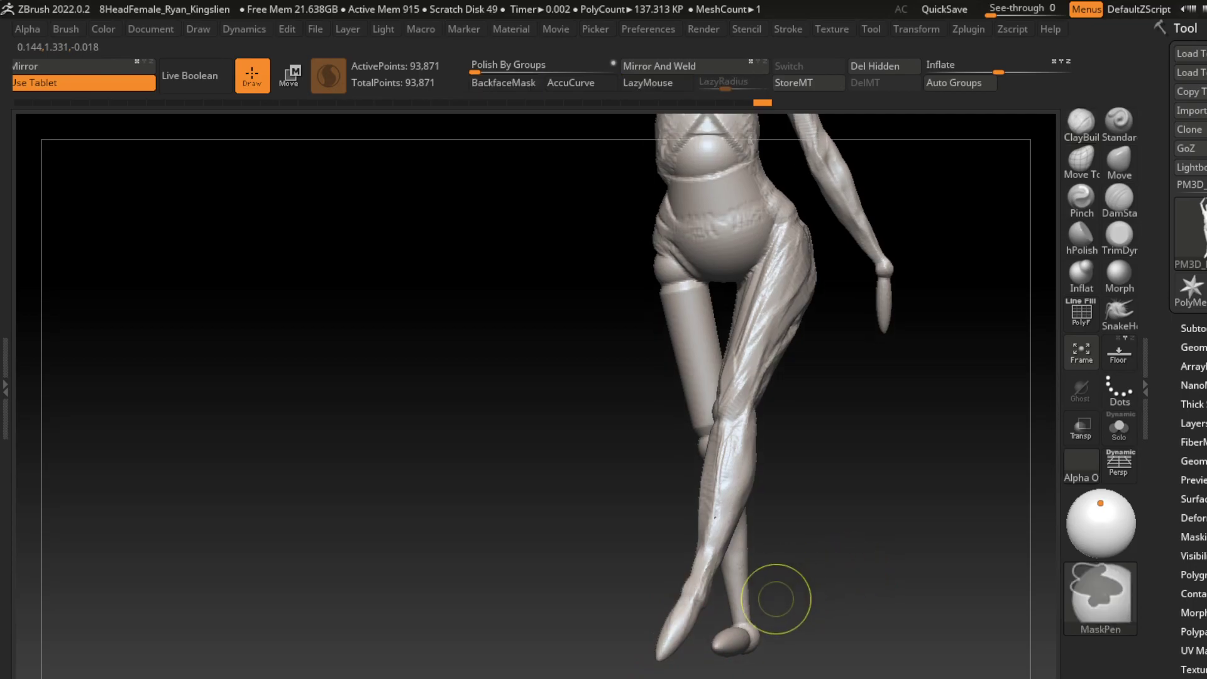
- Stretch the left foot's tip into a longer, pointed shoe toe with SnakeHook
click(1119, 236)
click(1120, 312)
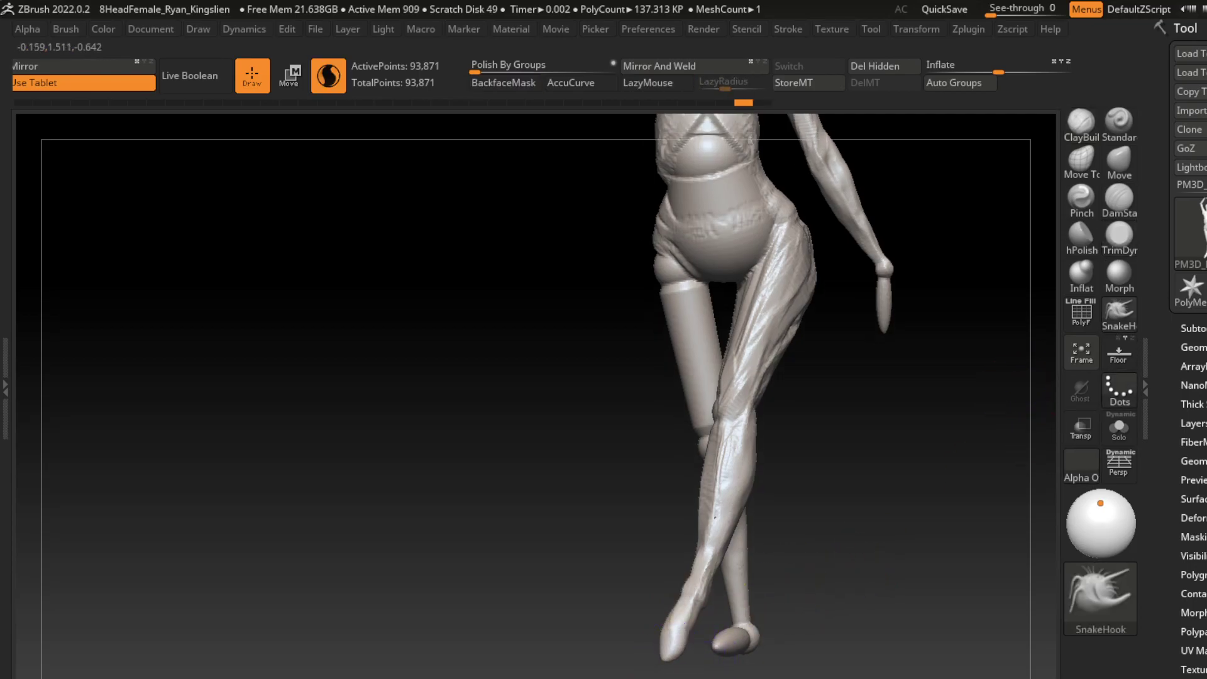
mouse_move(663, 659)
mouse_down()
mouse_move(650, 657)
mouse_move(683, 620)
mouse_up()
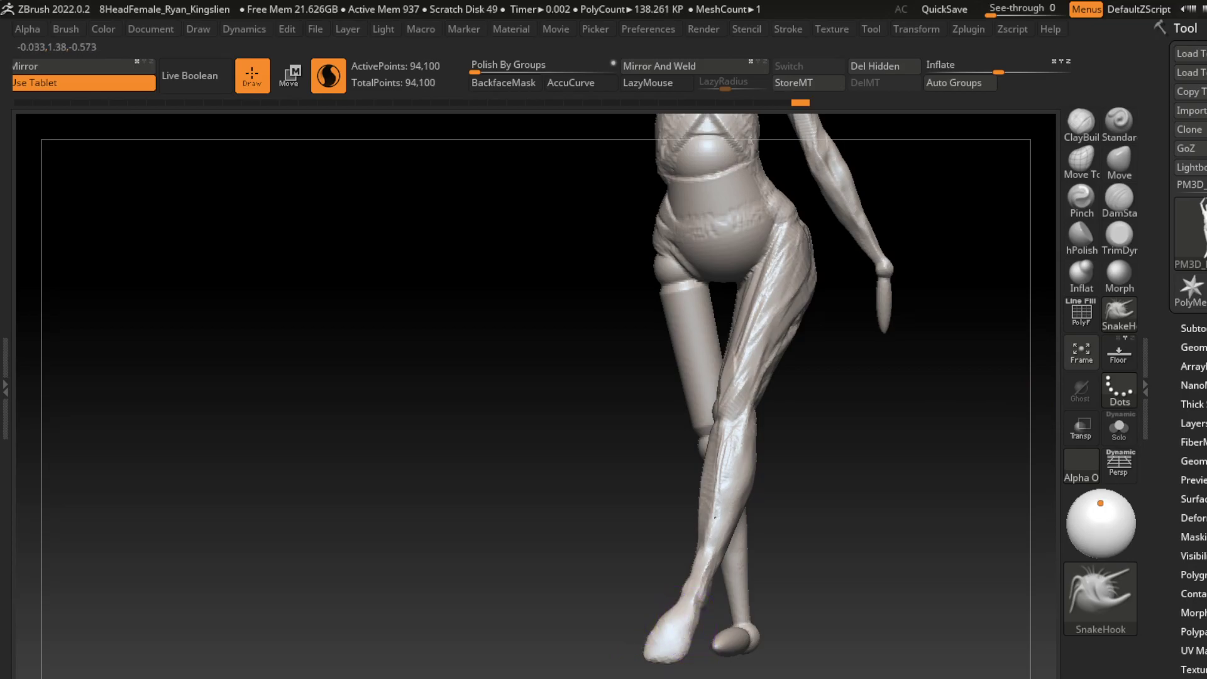
mouse_move(818, 585)
mouse_down()
mouse_move(917, 584)
mouse_move(857, 613)
mouse_up()
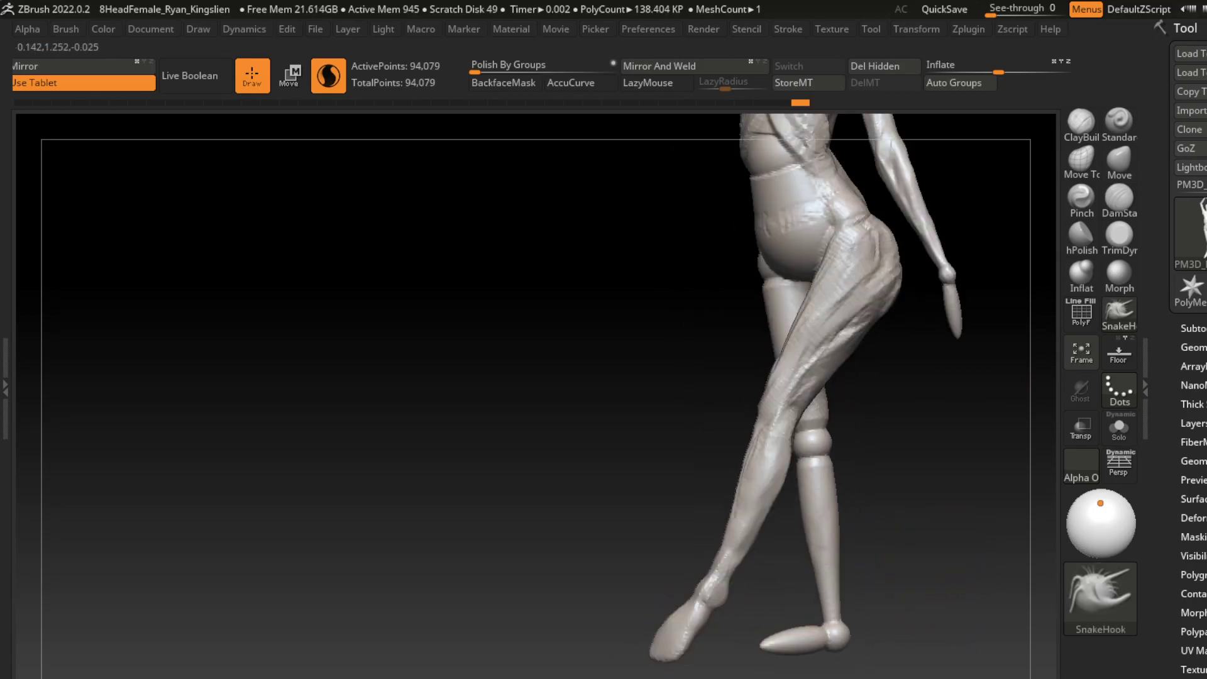
key(s)
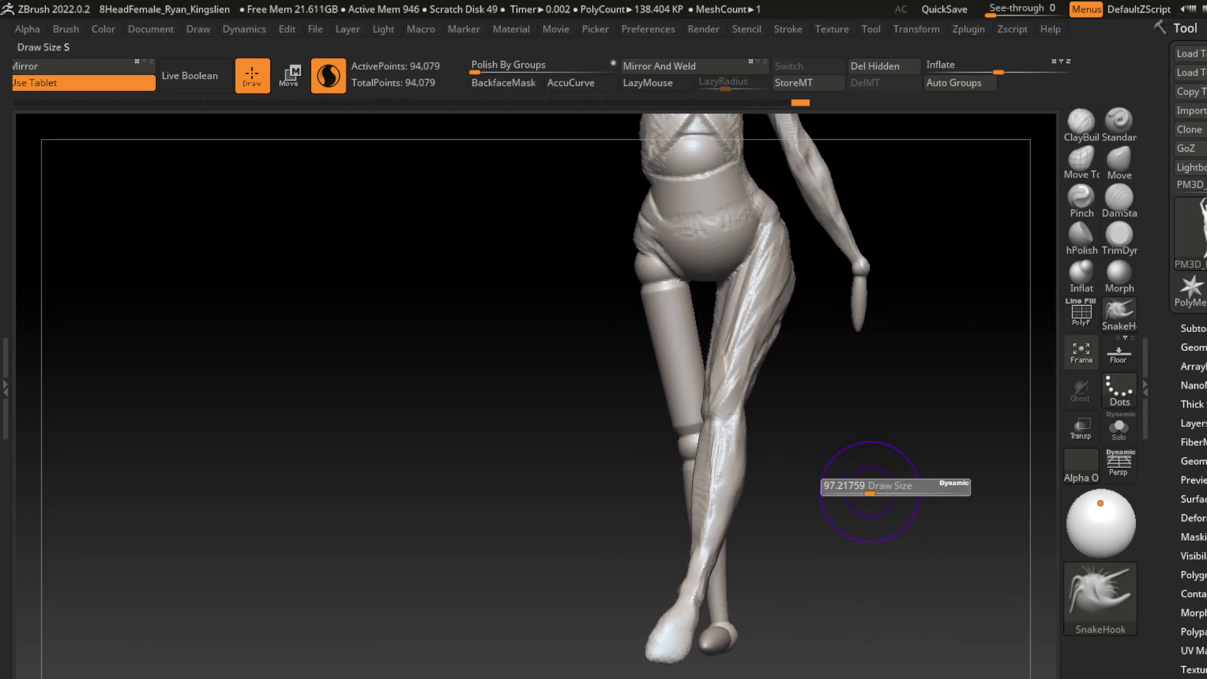
click(1081, 122)
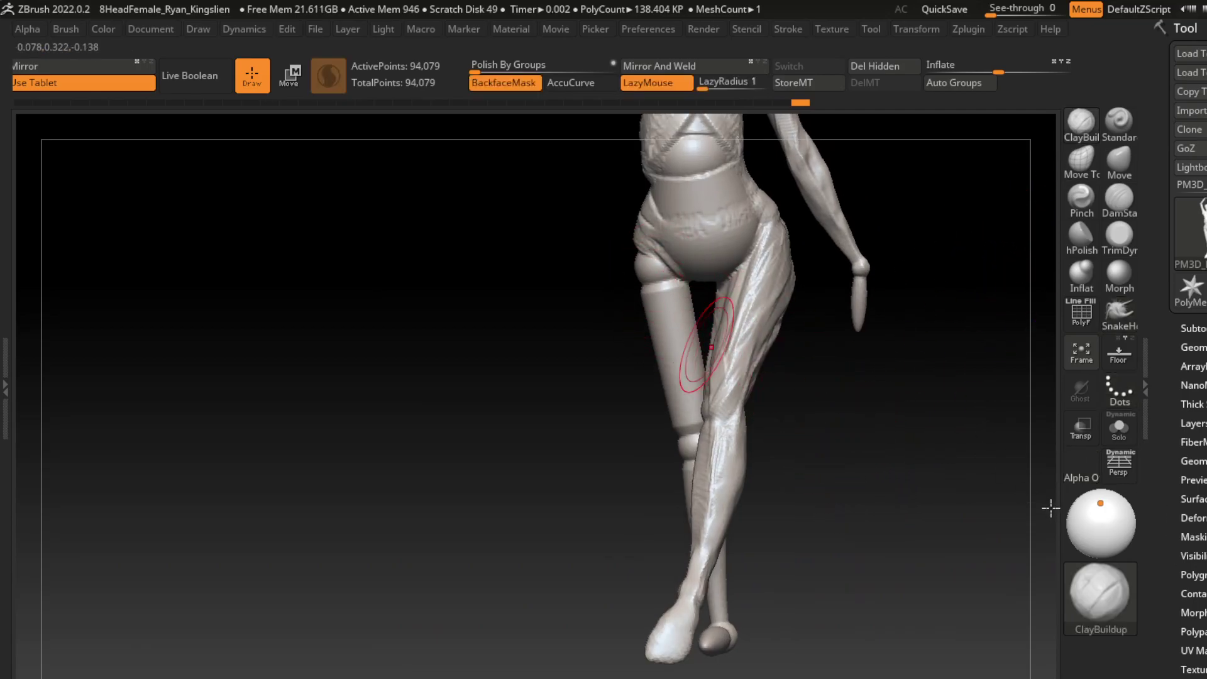
- Add cloth folds down the back of the right thigh and along the left hip and thigh outline
mouse_move(817, 409)
mouse_down()
mouse_move(722, 425)
mouse_move(973, 489)
mouse_up()
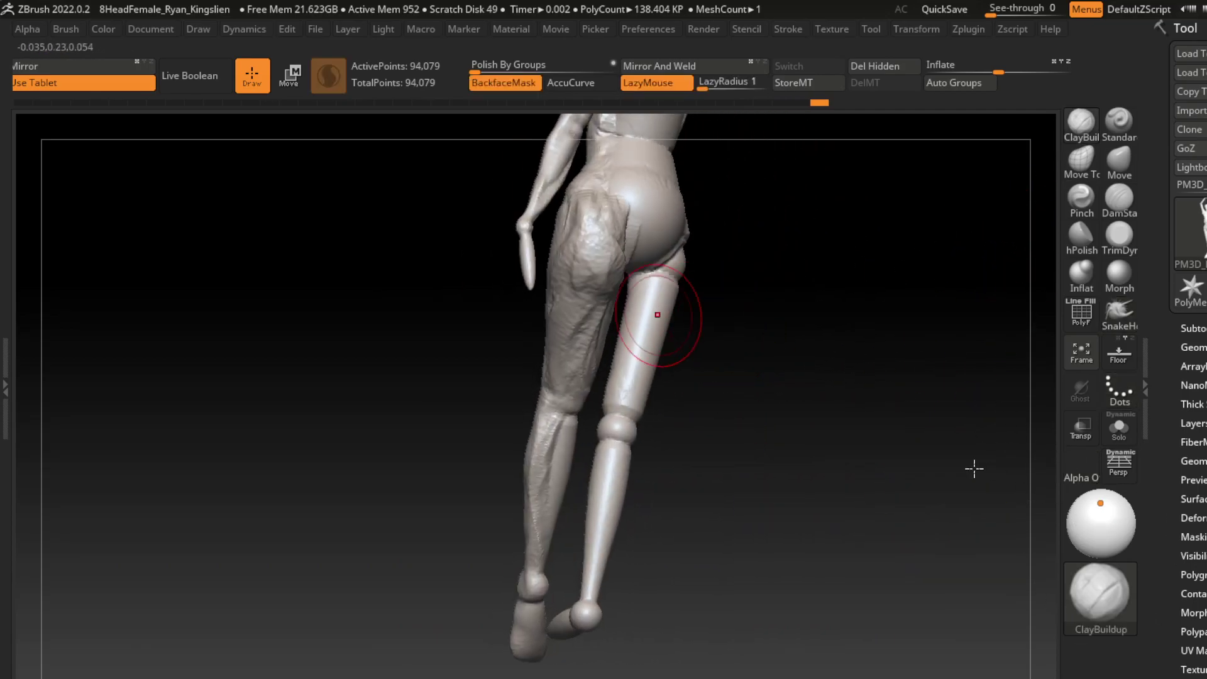
mouse_move(966, 431)
mouse_down()
mouse_move(937, 453)
mouse_move(912, 658)
mouse_move(848, 417)
mouse_up()
drag(710, 302, 629, 214)
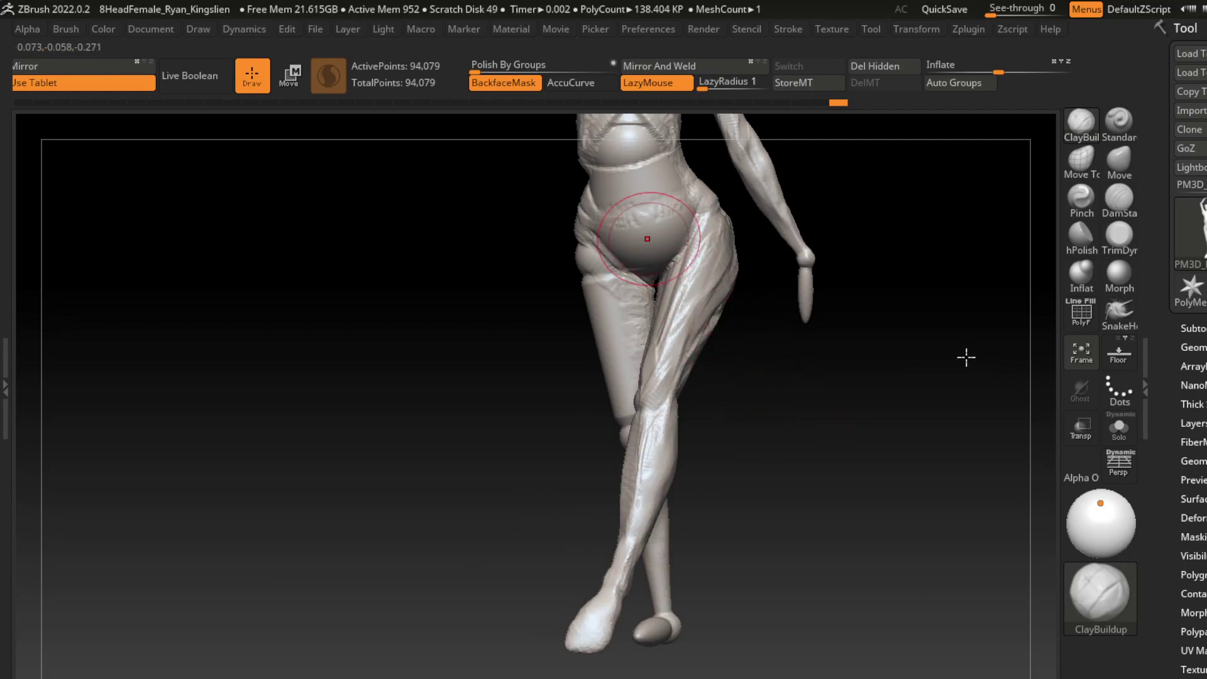
drag(661, 270, 573, 188)
drag(623, 377, 585, 271)
mouse_move(654, 503)
mouse_down()
mouse_move(593, 390)
mouse_move(574, 261)
mouse_up()
mouse_move(616, 346)
mouse_down()
mouse_move(570, 258)
mouse_move(619, 397)
mouse_up()
drag(575, 296, 635, 444)
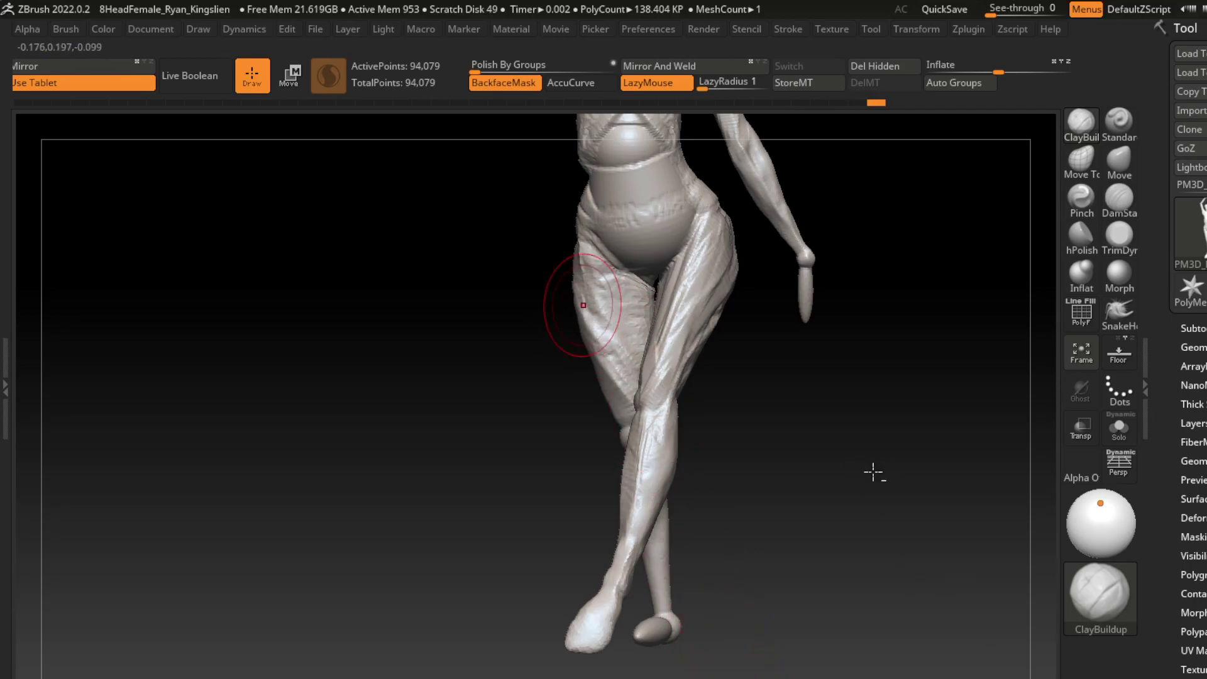
drag(575, 316, 629, 403)
- Build up cloth on the calf with ClayBuildup, then Shift-smooth the calf surface
drag(827, 676, 660, 513)
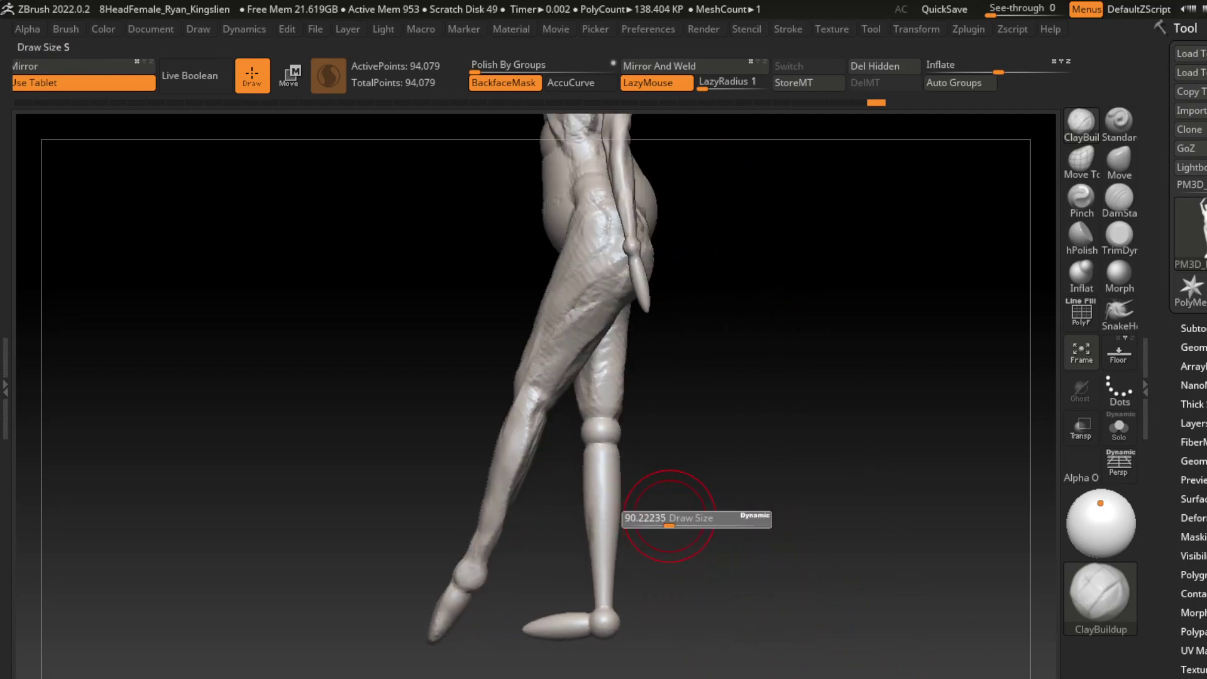
mouse_move(601, 453)
mouse_down()
mouse_move(607, 503)
mouse_move(648, 521)
mouse_move(591, 415)
mouse_up()
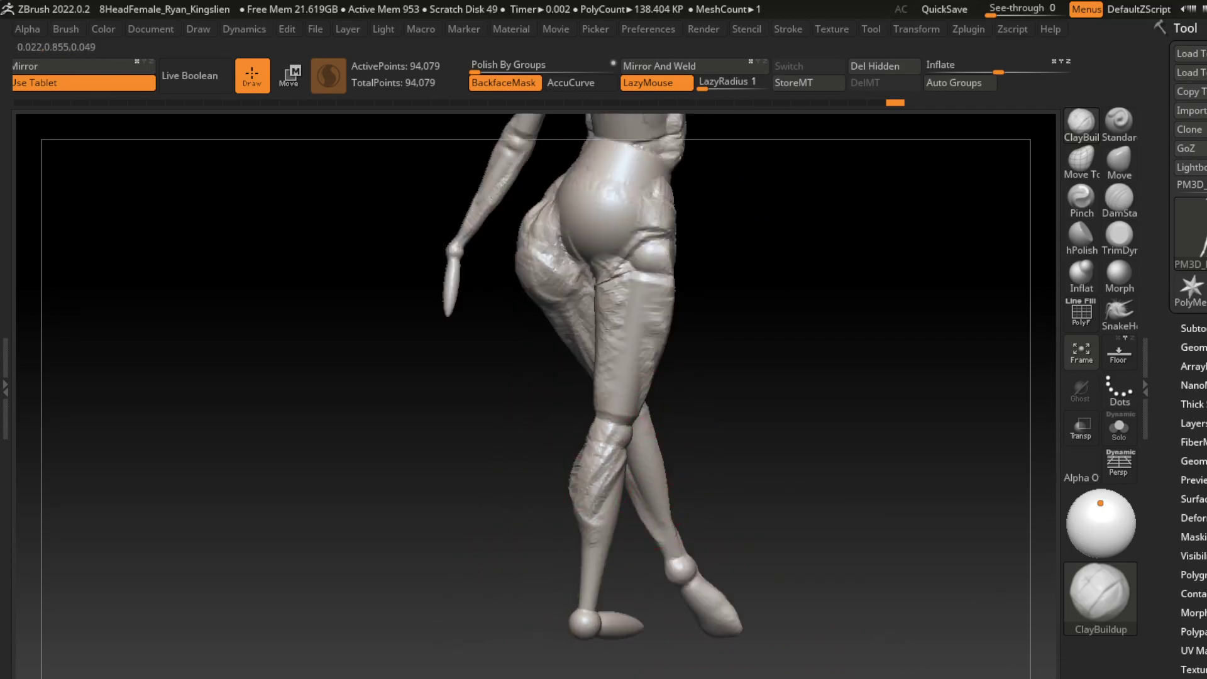
drag(912, 666, 787, 430)
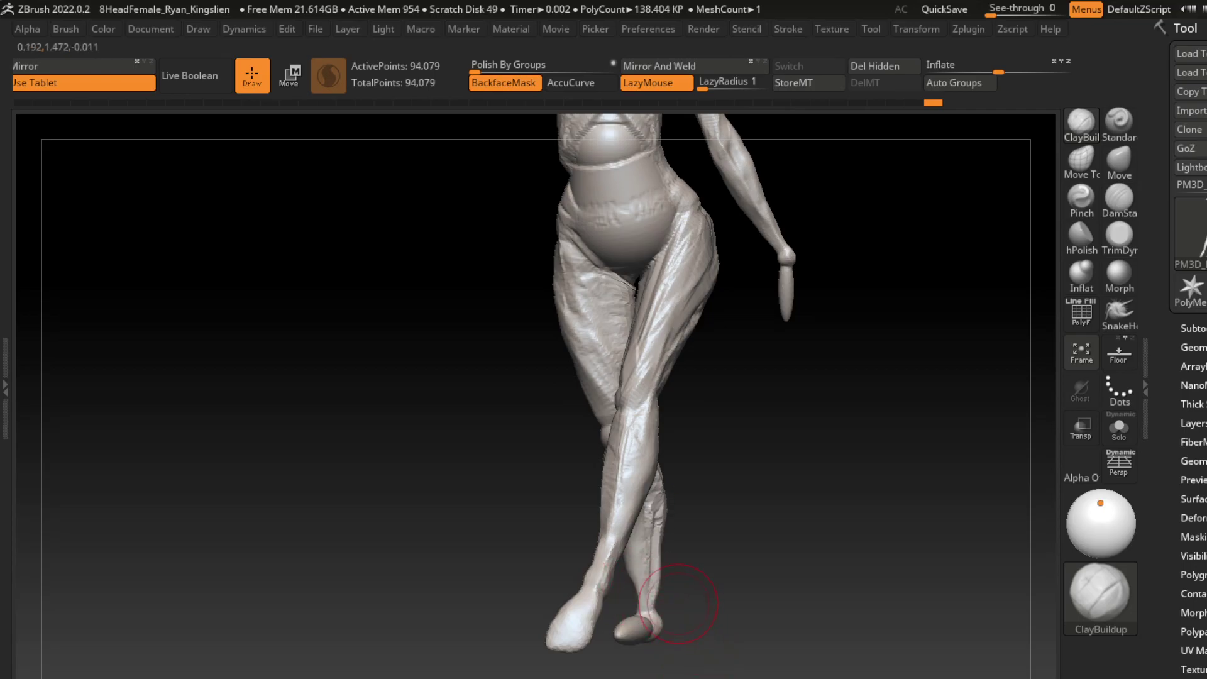
mouse_move(742, 577)
mouse_down()
mouse_move(755, 645)
mouse_move(679, 613)
mouse_up()
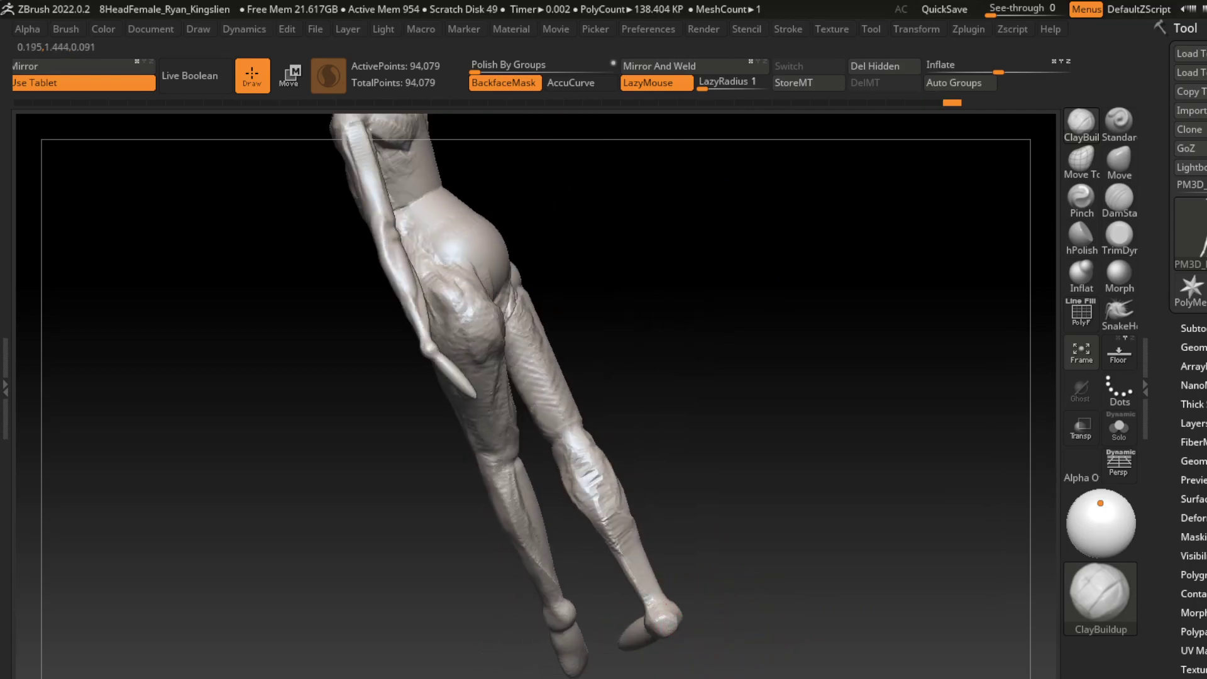
drag(554, 673, 678, 629)
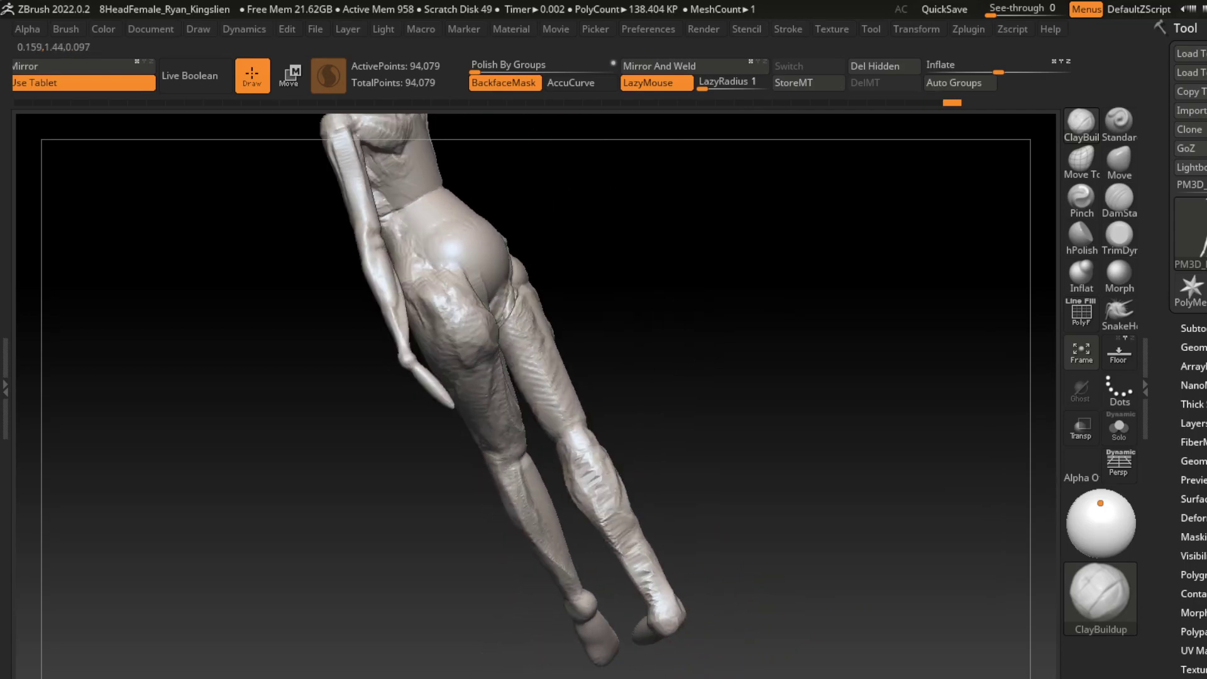
drag(739, 587, 840, 587)
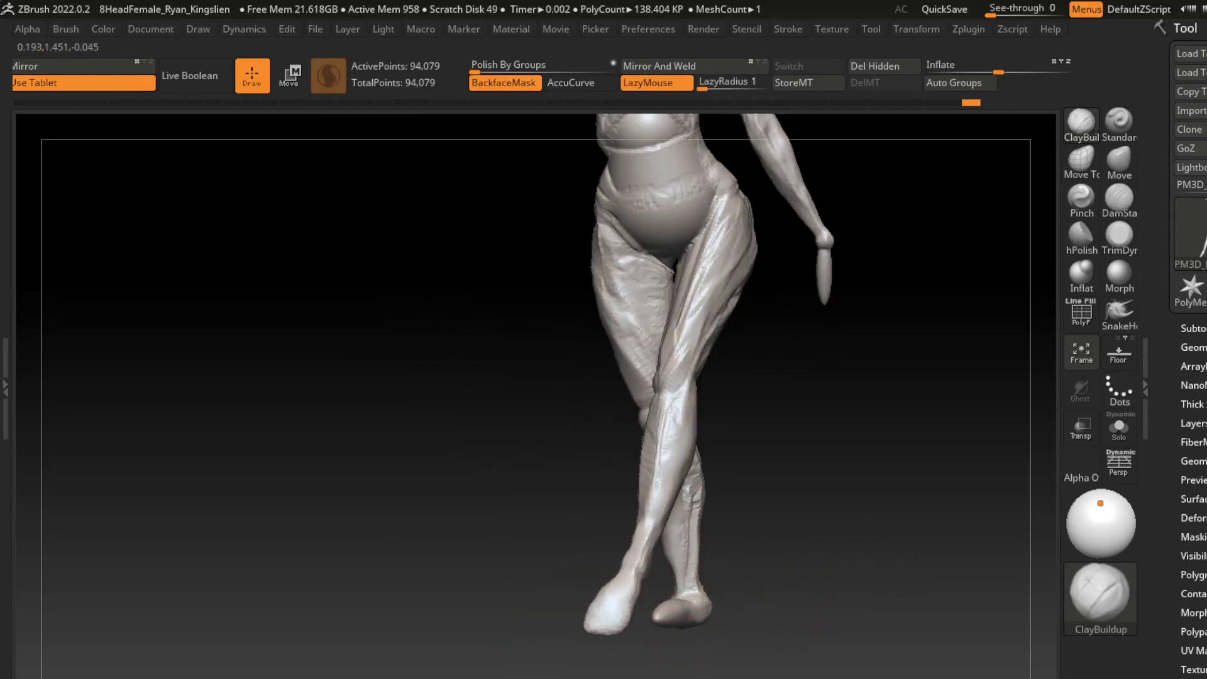
drag(711, 588, 718, 541)
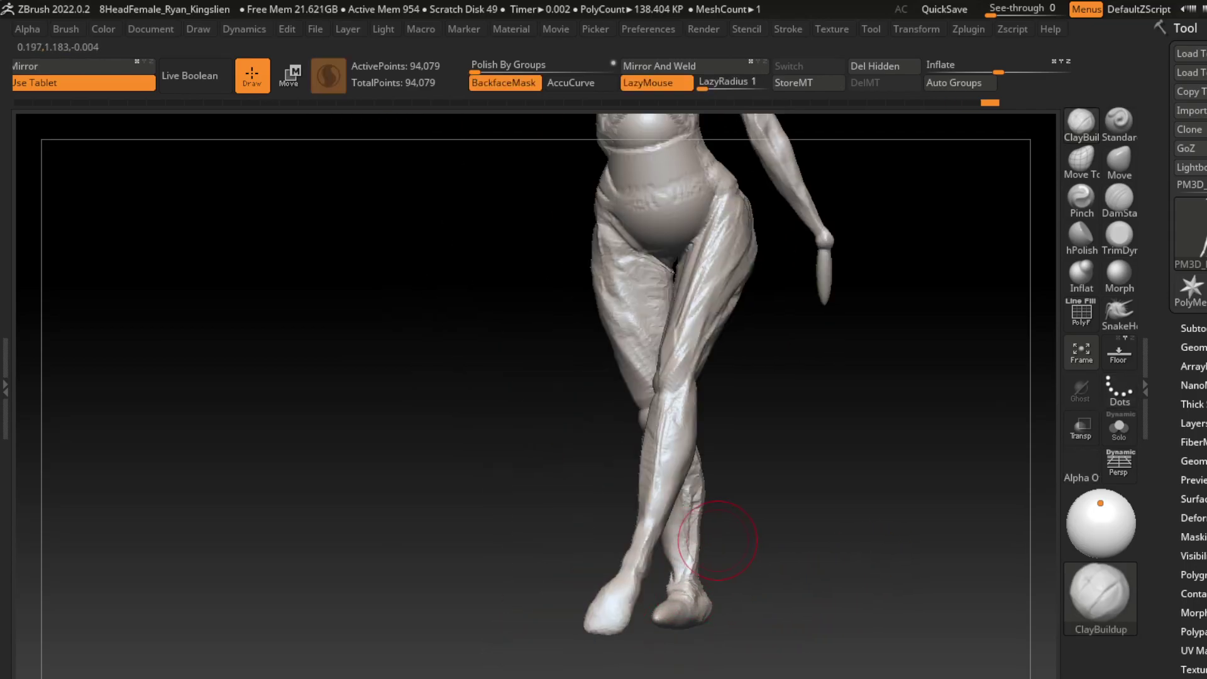
key(shift)
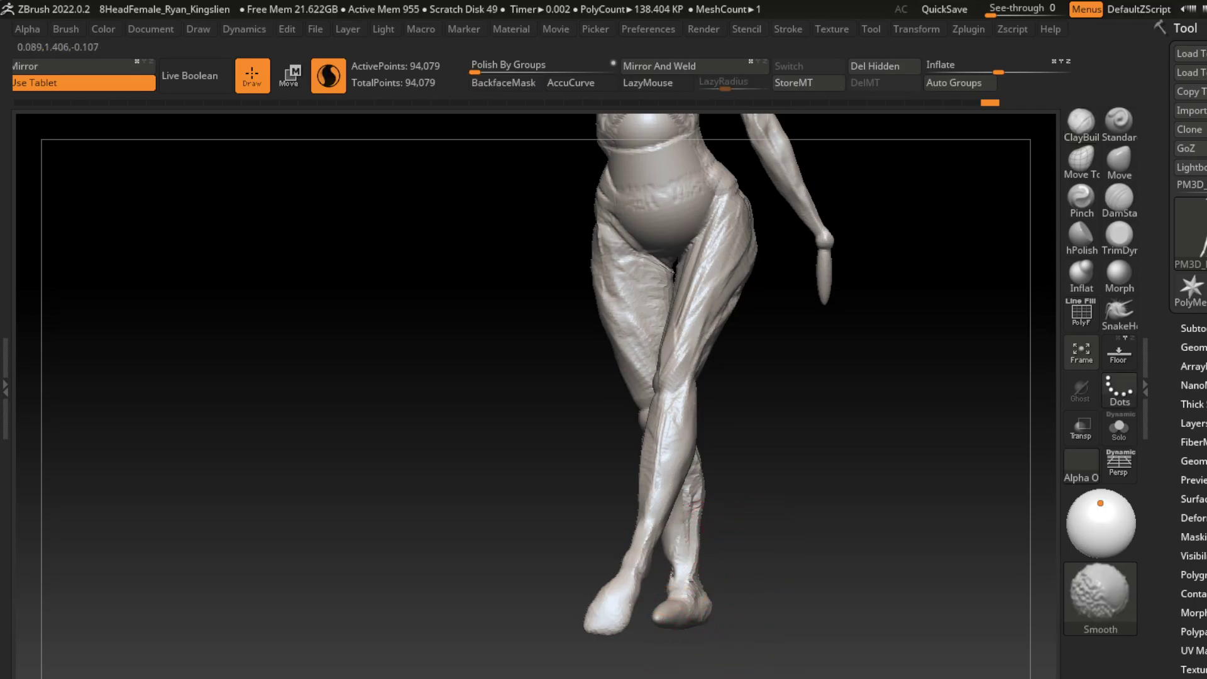
shift+drag(685, 604, 705, 562)
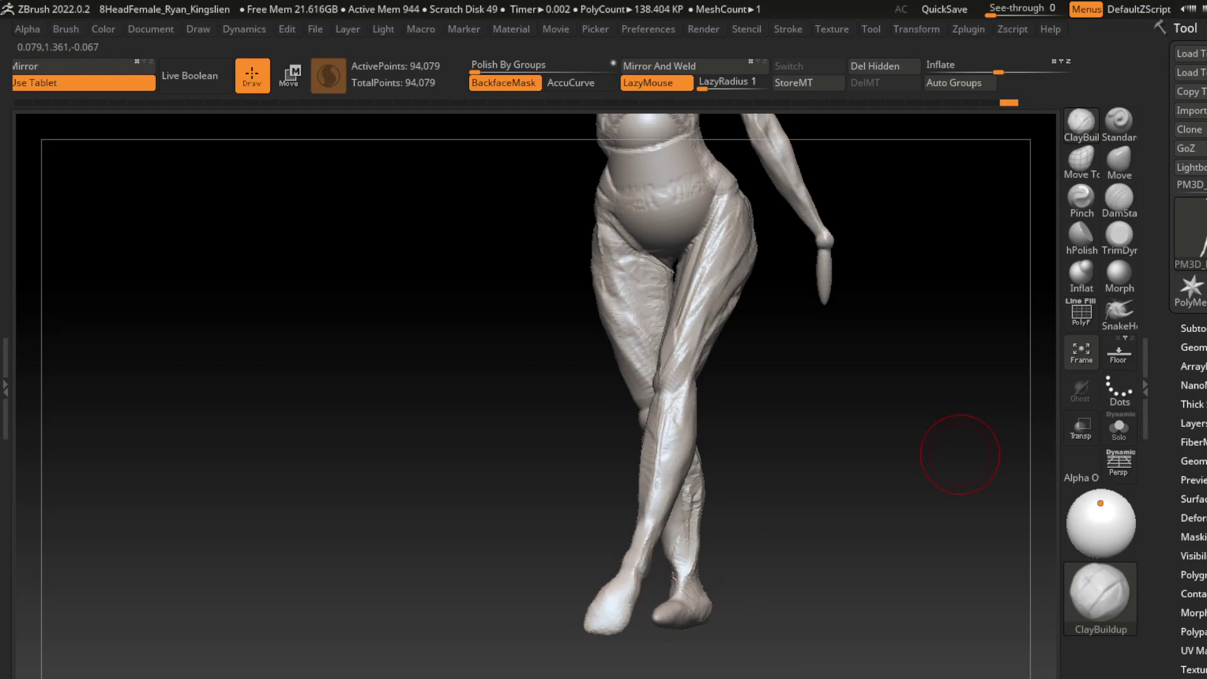
click(1119, 314)
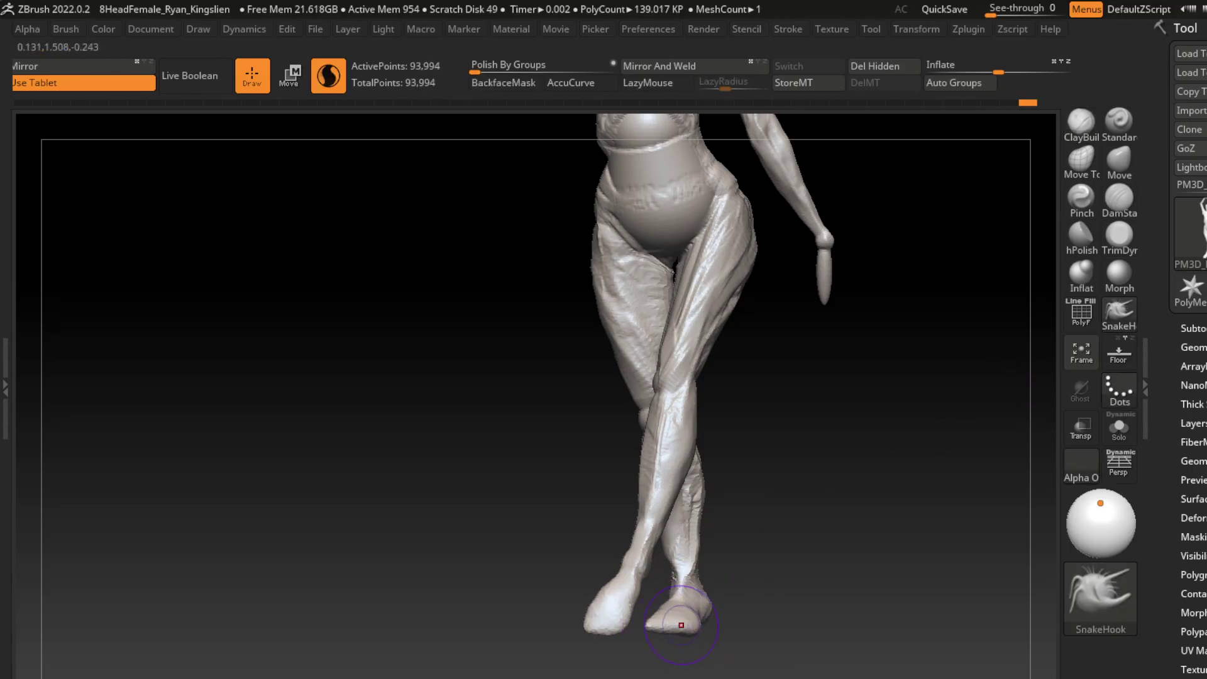
- Undo the ankle tweak and pull the back foot into a longer, shoe-like toe
key(ctrl+z)
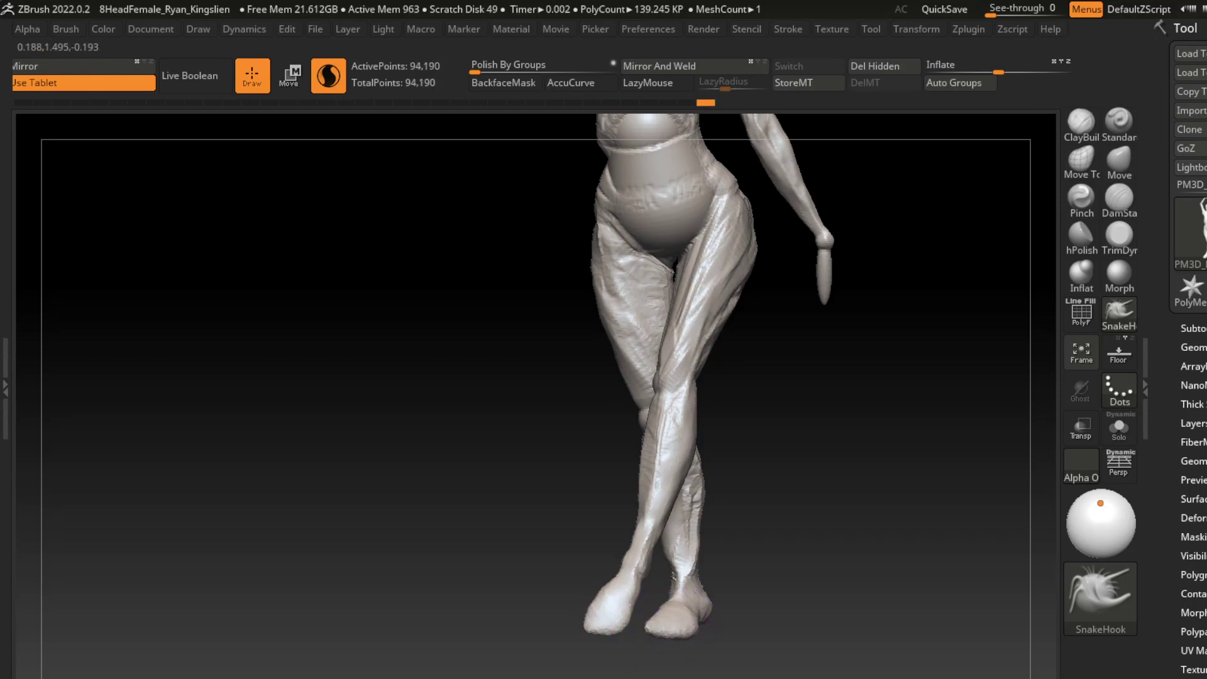
mouse_move(772, 518)
mouse_down()
mouse_move(668, 657)
mouse_move(759, 639)
mouse_up()
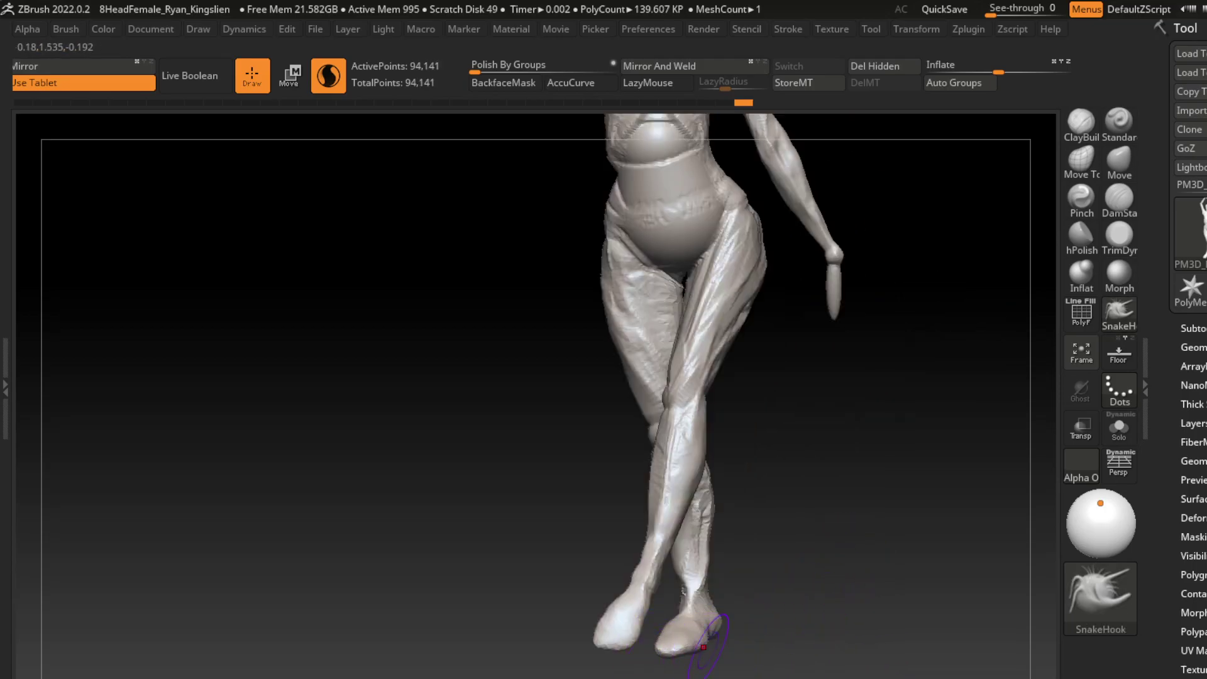
drag(691, 642, 826, 593)
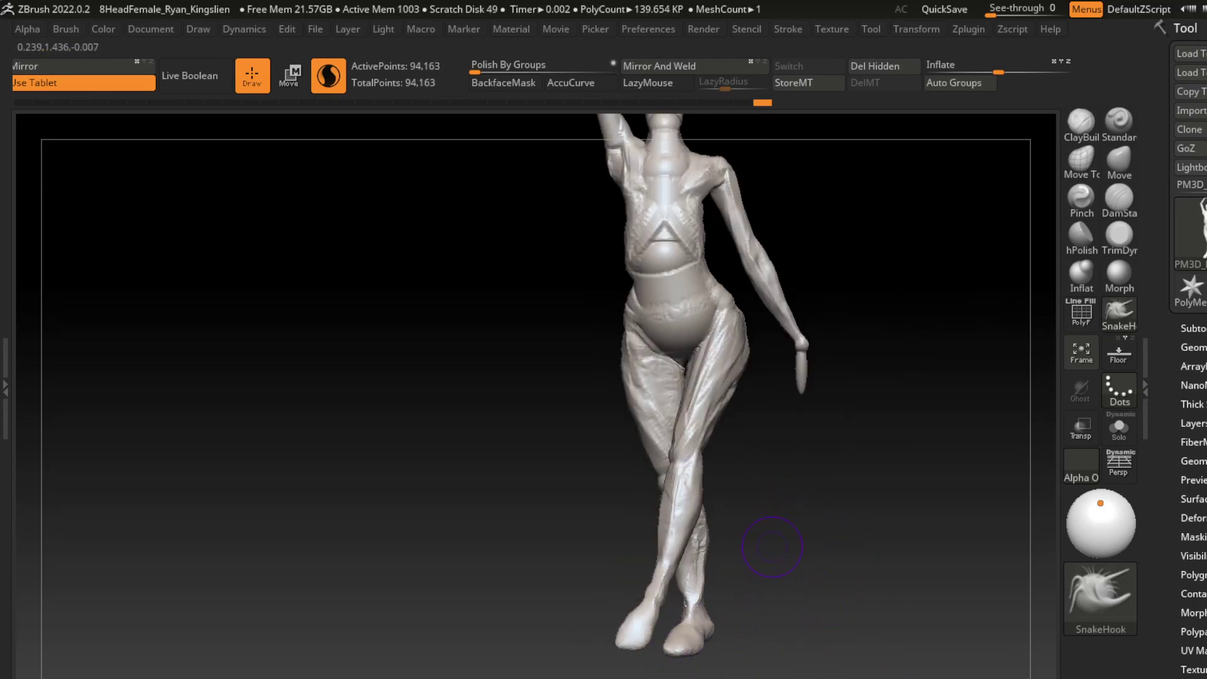
key(b)
key(c)
key(b)
mouse_move(742, 595)
mouse_down()
mouse_move(712, 580)
mouse_move(790, 505)
mouse_up()
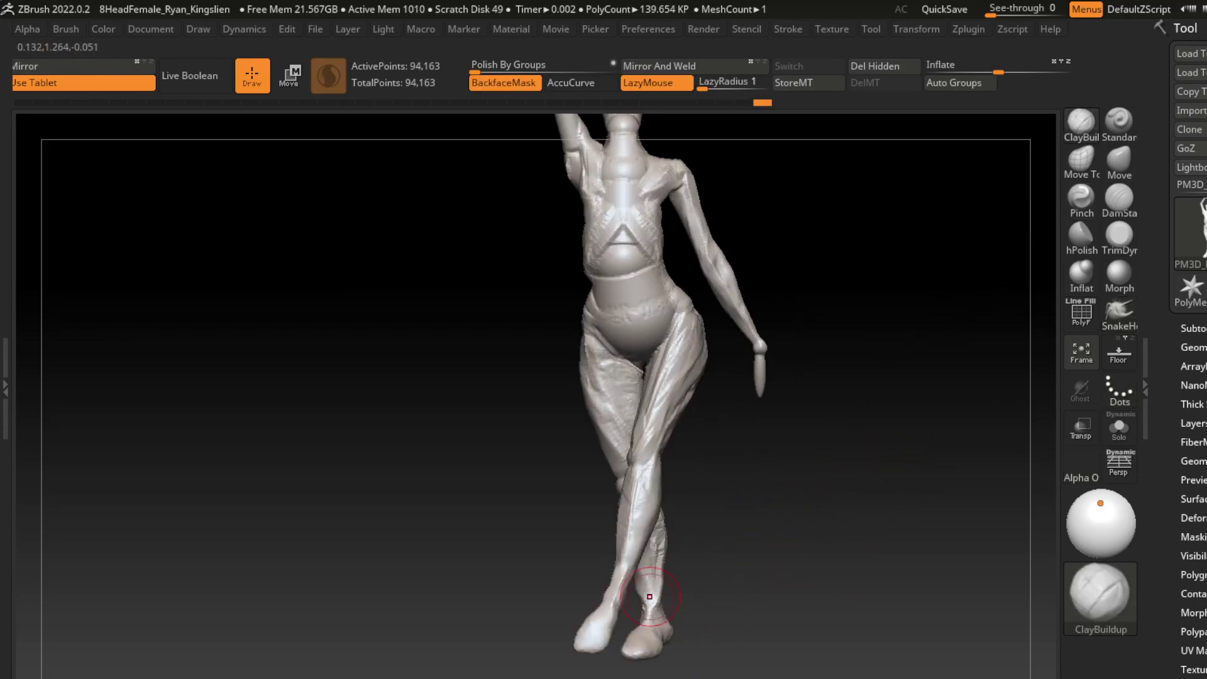
- Sculpt ridged folds down the raised upper arm into the armpit, checking from side and front
drag(773, 612, 809, 512)
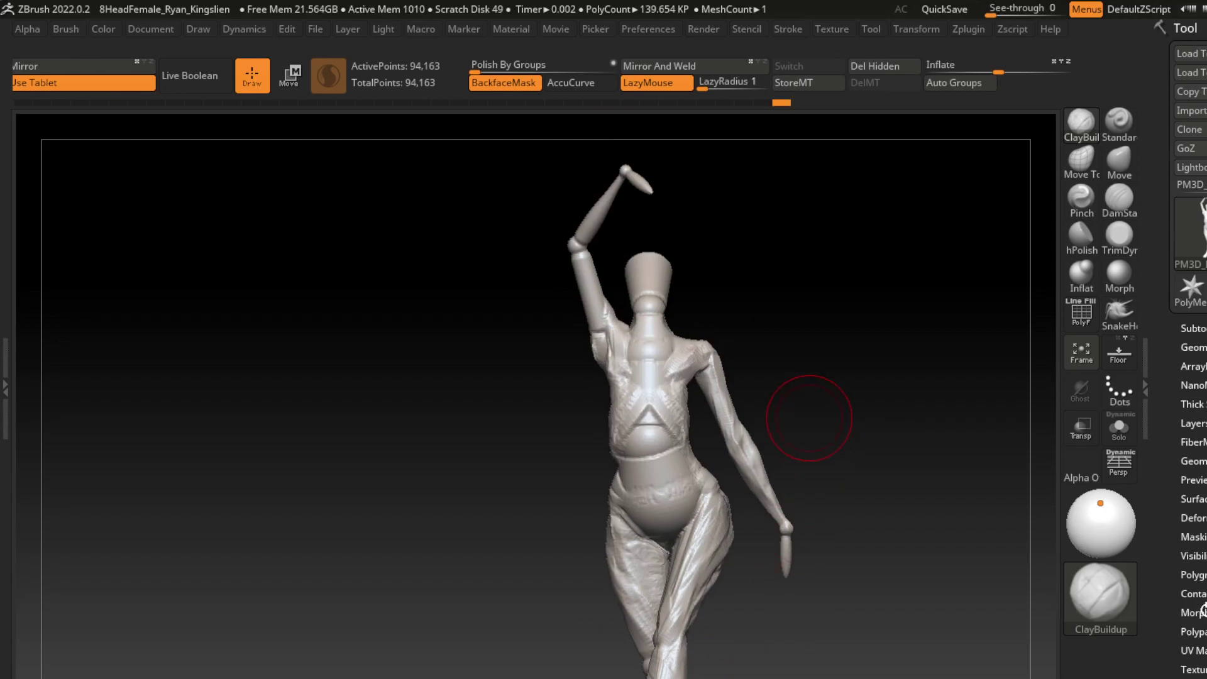
mouse_move(809, 417)
alt+mouse_down()
mouse_move(768, 189)
mouse_move(786, 304)
mouse_move(773, 305)
alt+mouse_up()
key(s)
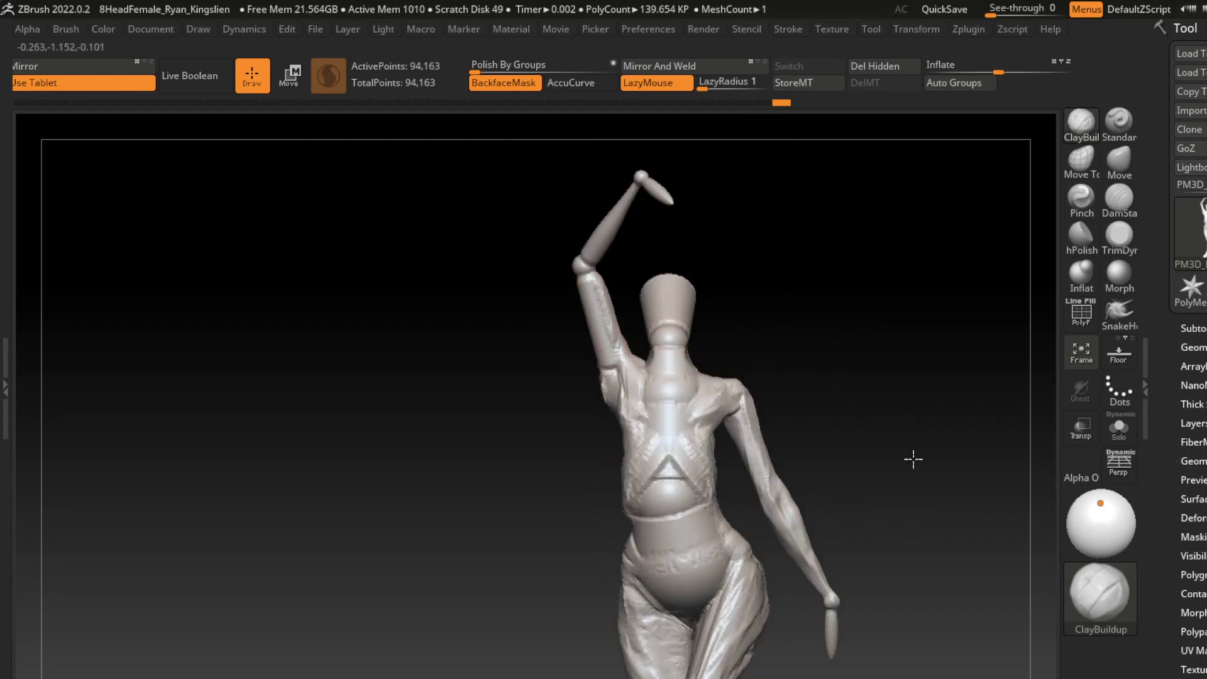
drag(605, 280, 621, 393)
drag(739, 286, 903, 270)
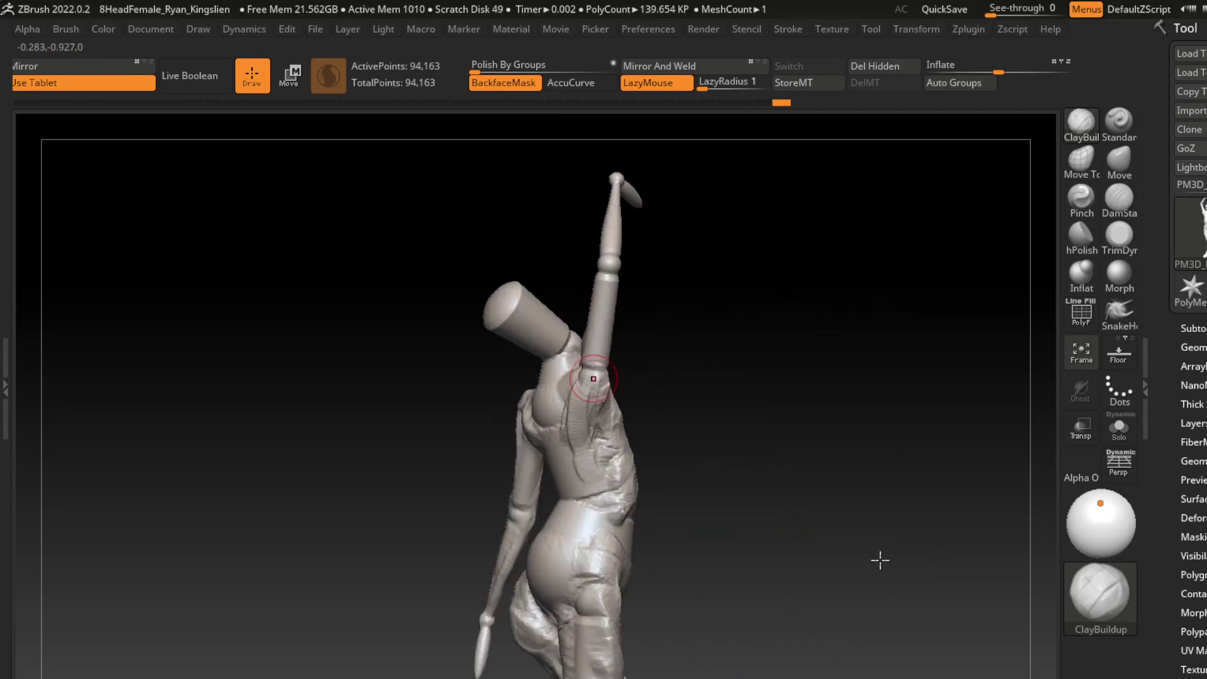
drag(588, 387, 648, 273)
drag(1003, 404, 855, 559)
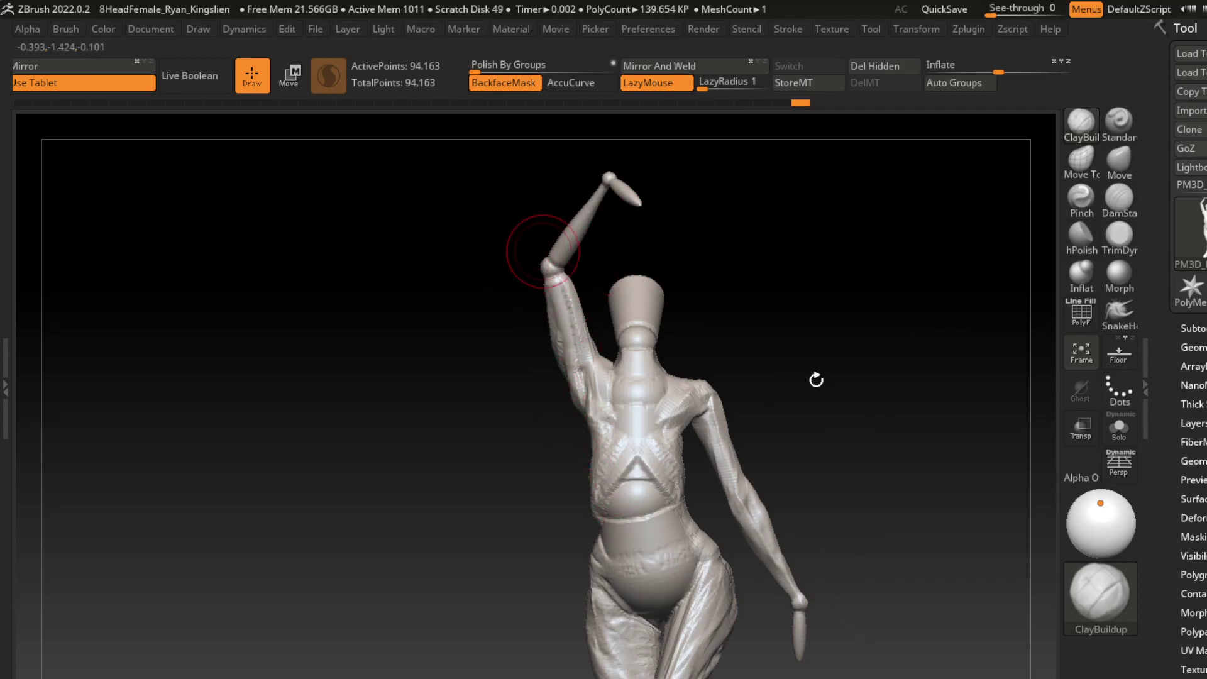
click(605, 164)
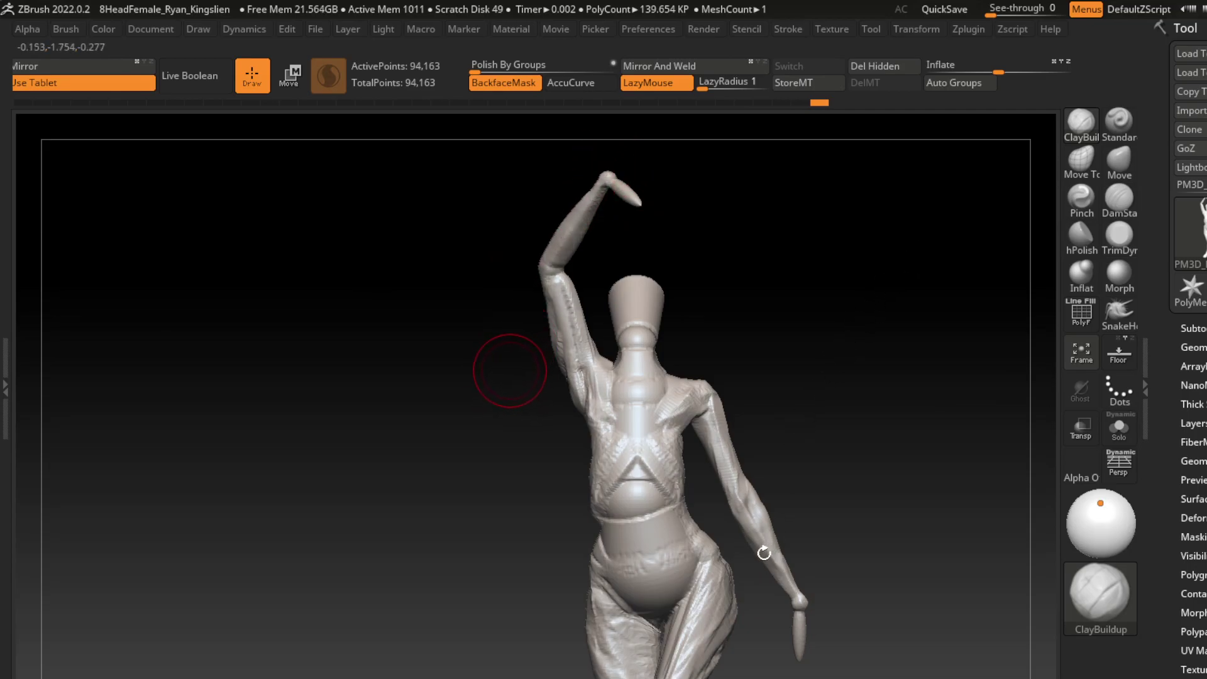
drag(764, 552, 993, 404)
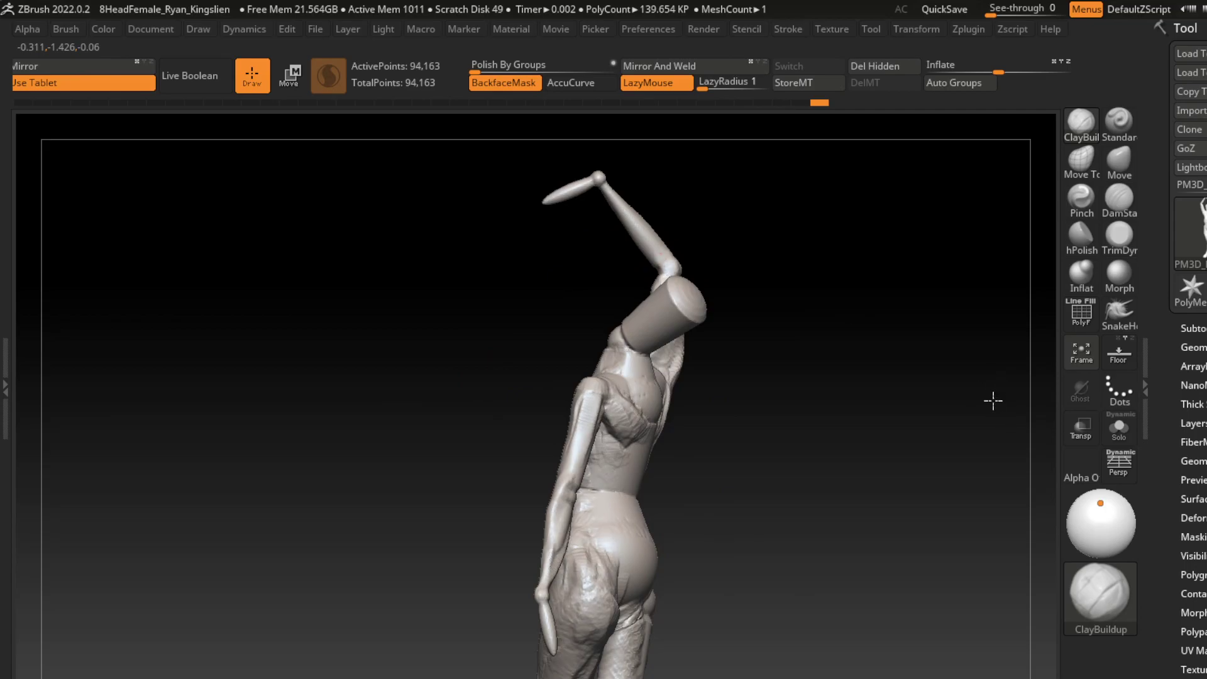
shift+drag(687, 229, 863, 235)
- Pull long finger strands out of the raised arm's tip with SnakeHook
key(s)
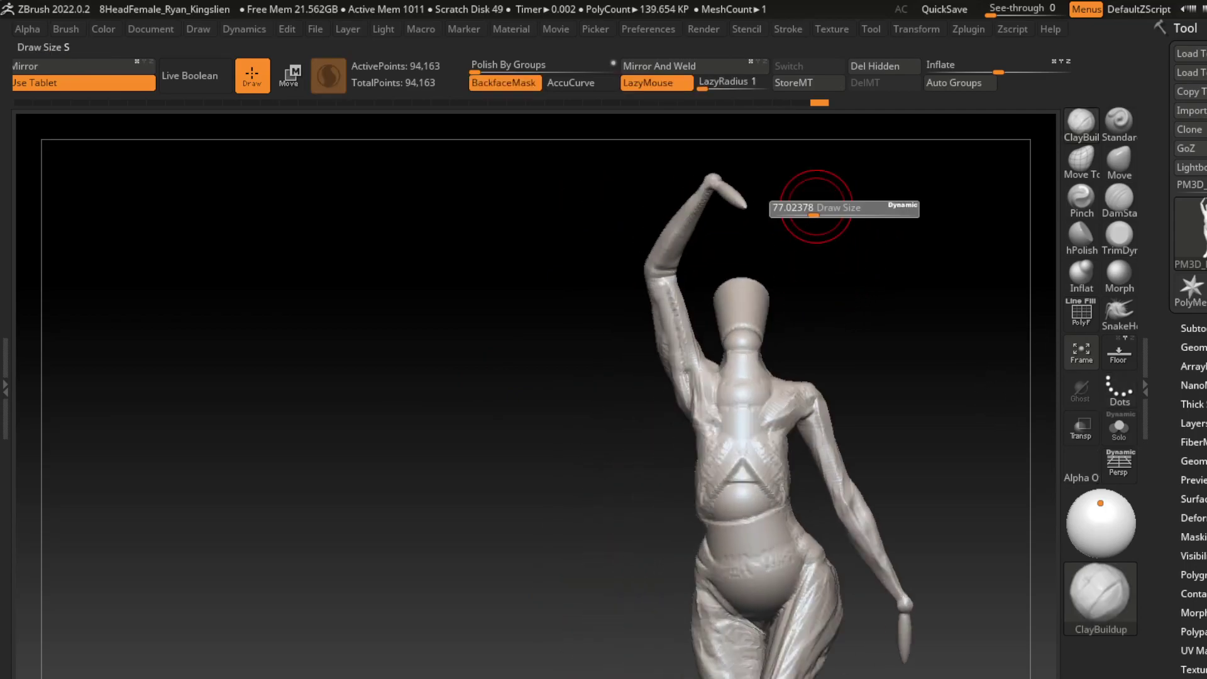
key(b)
key(s)
key(h)
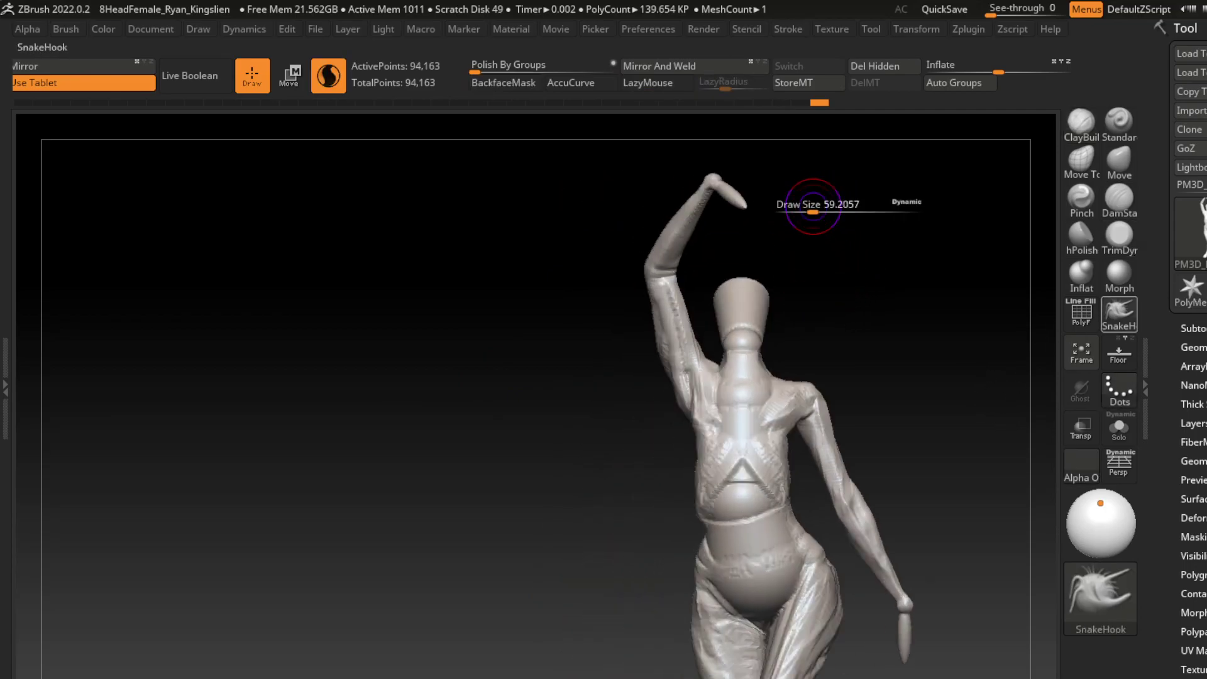
mouse_move(876, 149)
mouse_down()
mouse_move(706, 229)
mouse_move(724, 296)
mouse_move(729, 271)
mouse_up()
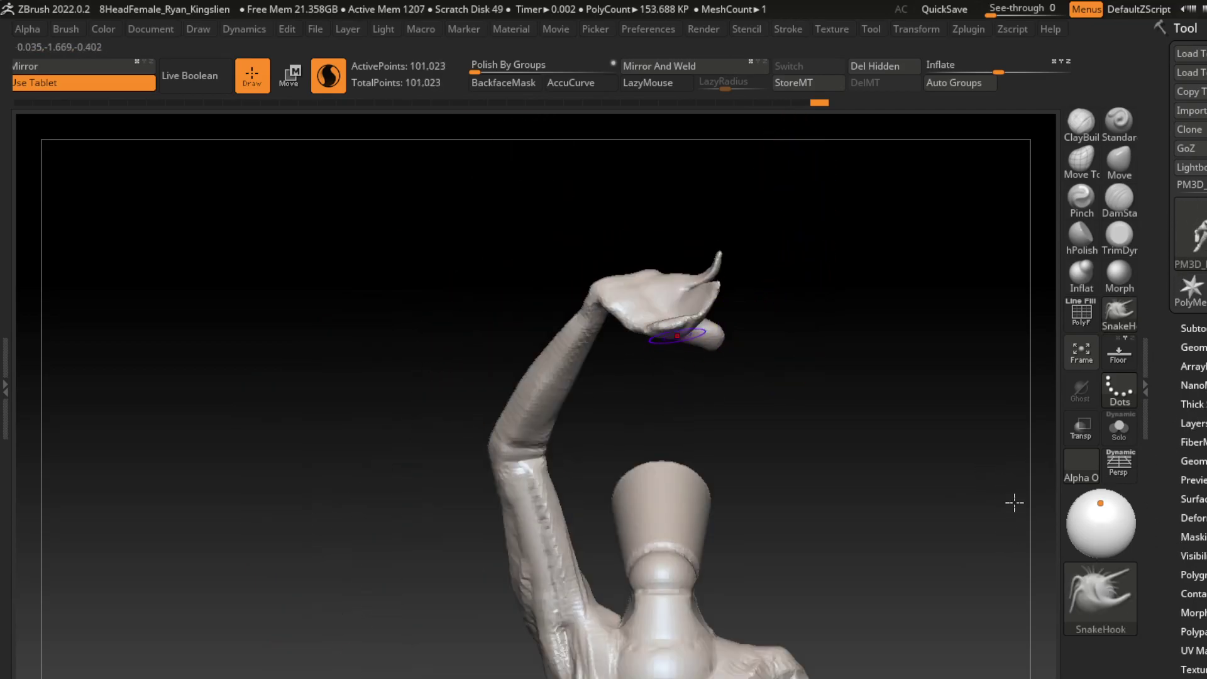
- Inspect the raised hand from above and front with DamStandard ready for grooves
key(b)
key(c)
key(b)
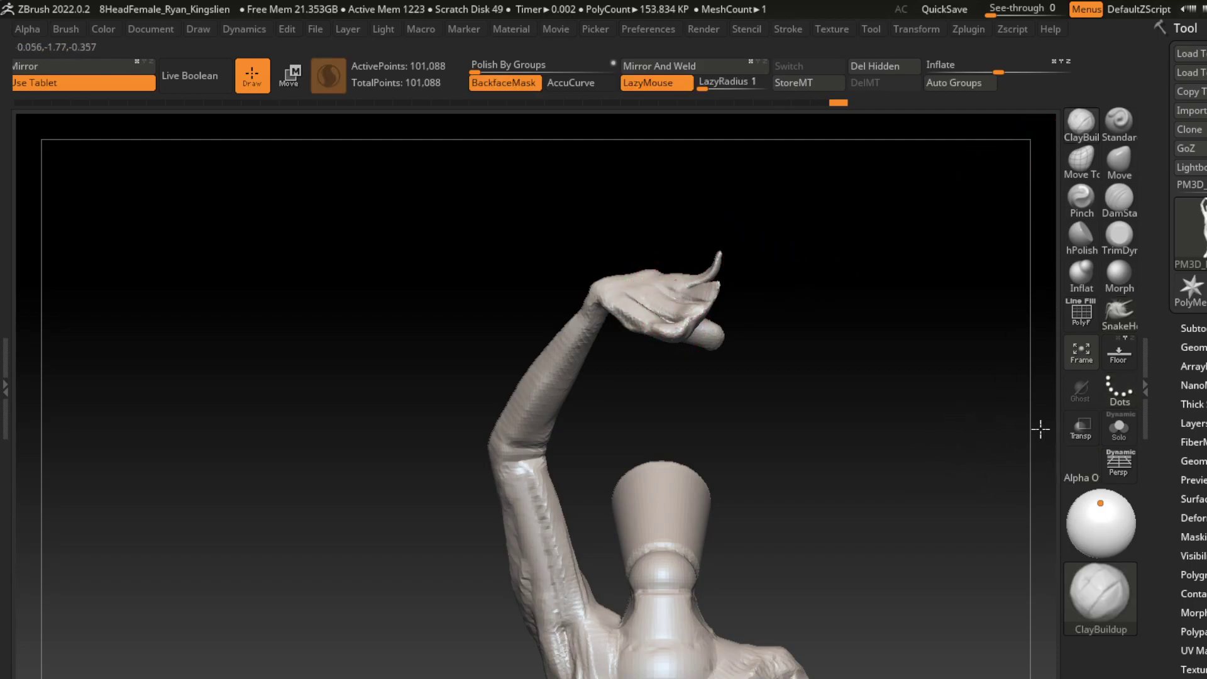
drag(881, 377, 836, 243)
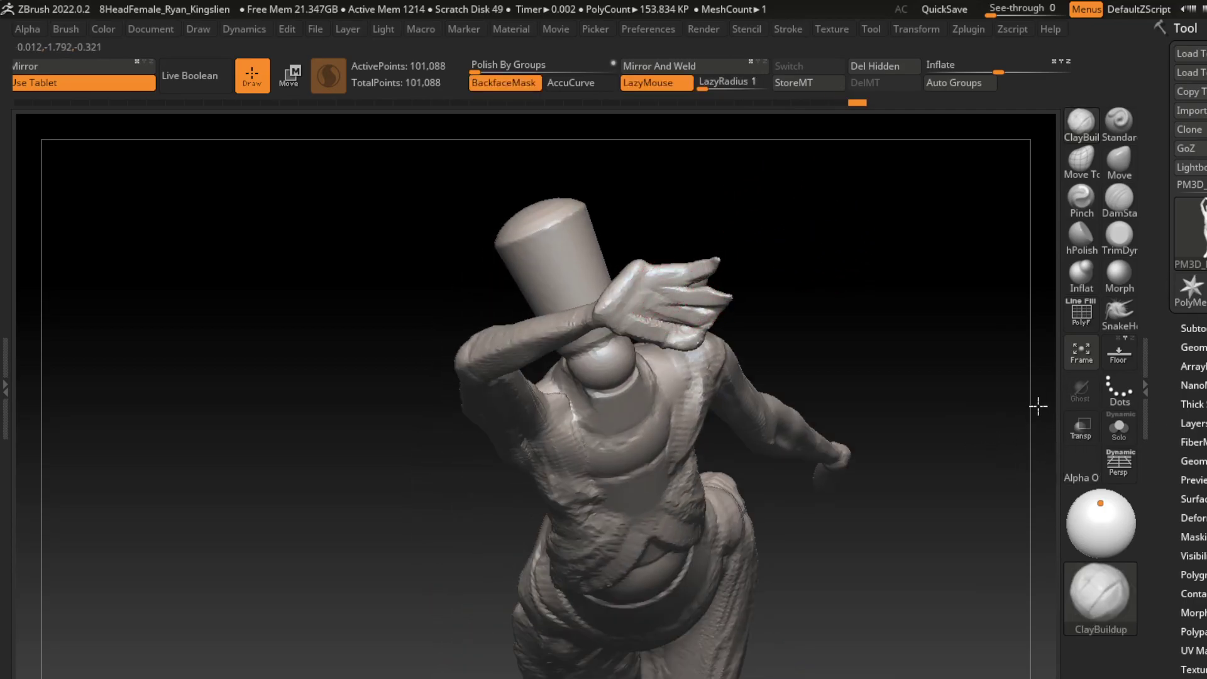
shift+drag(823, 283, 772, 199)
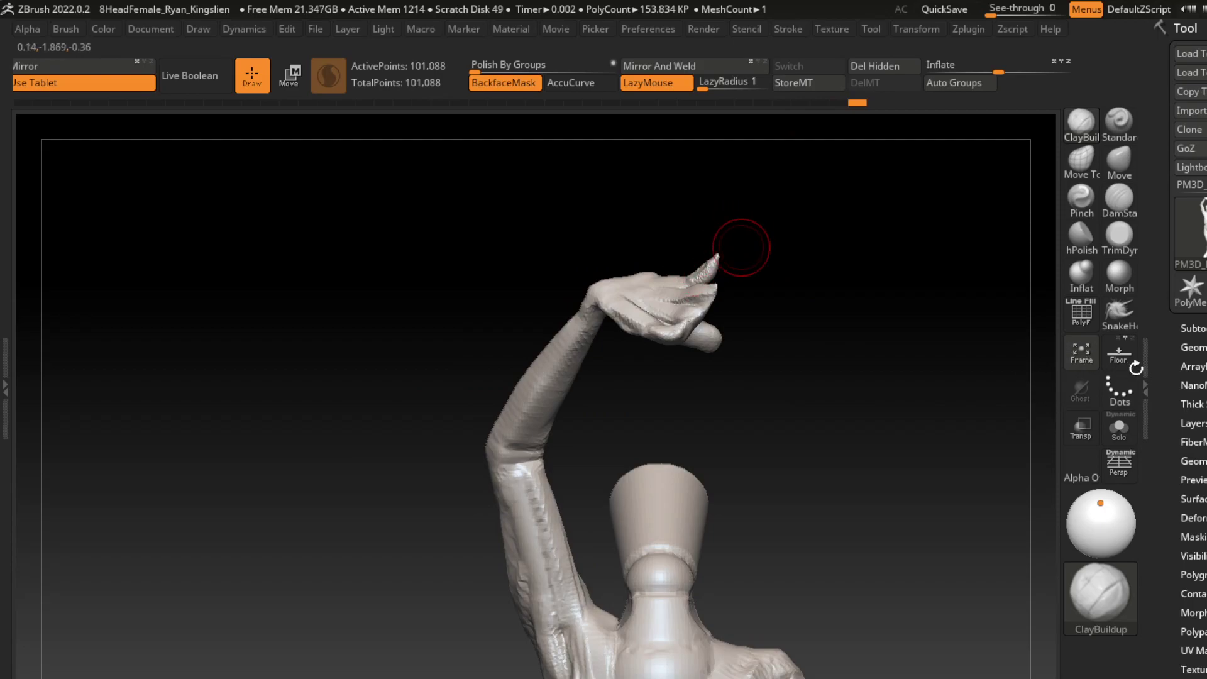
click(1119, 200)
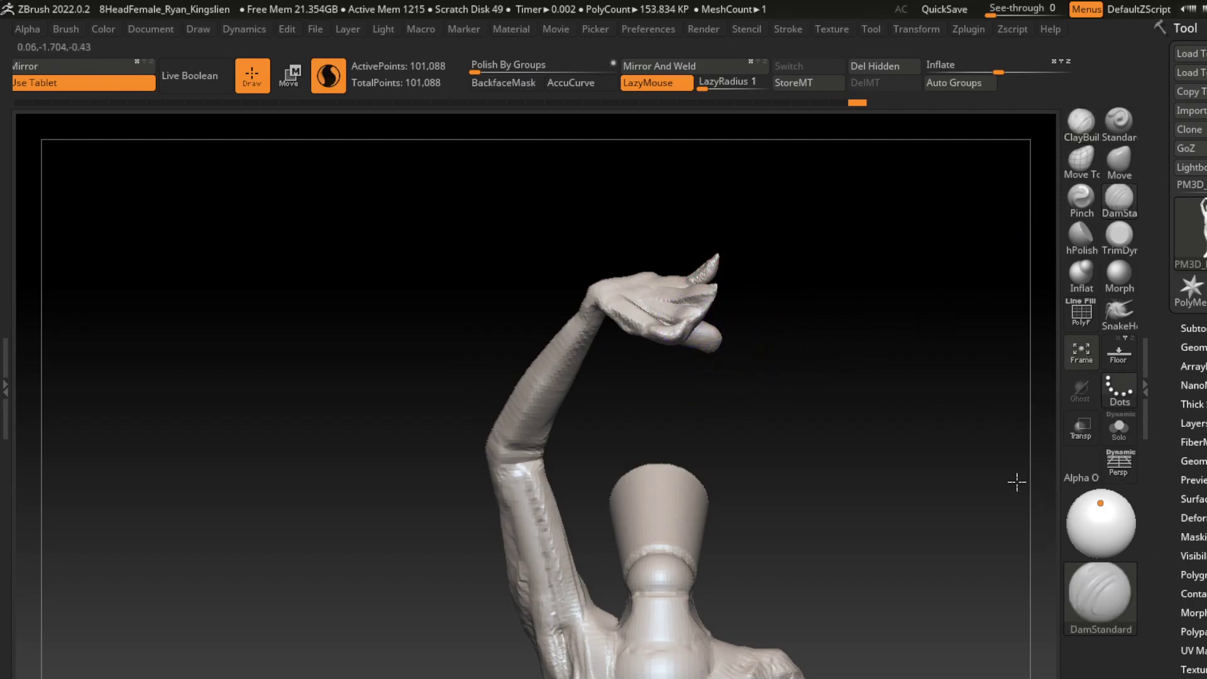
drag(822, 287, 849, 192)
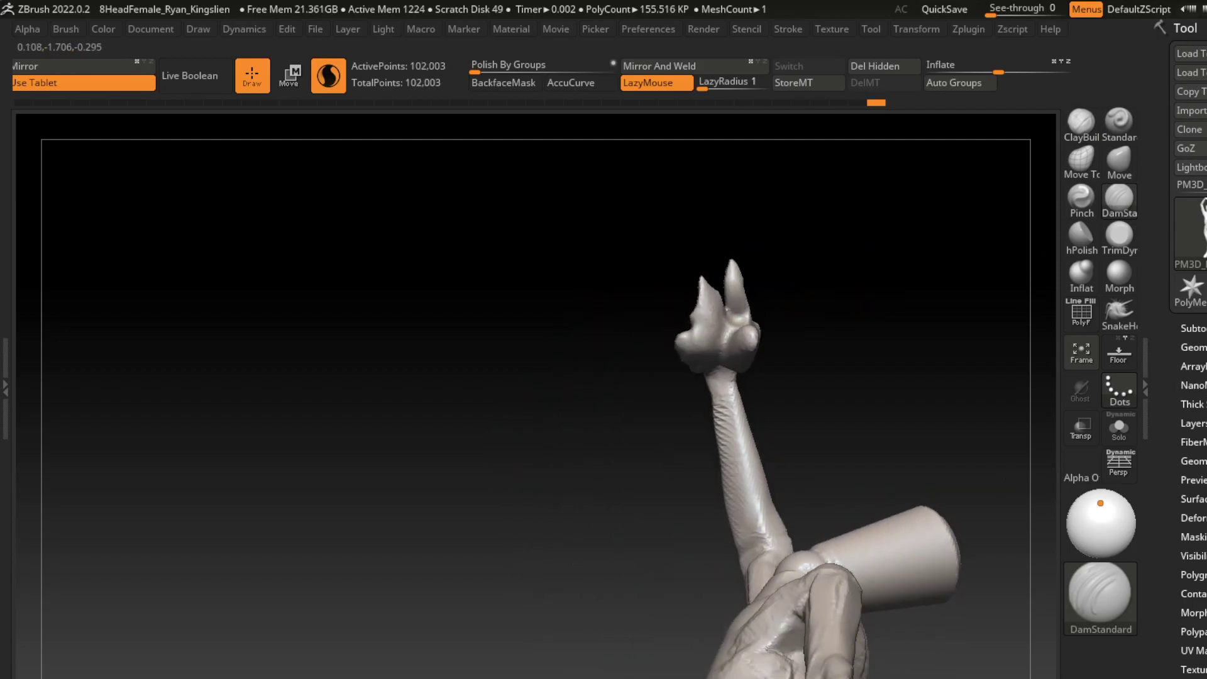
- Pull the raised hand's fingertips out longer into distinct fingers with SnakeHook
click(1119, 312)
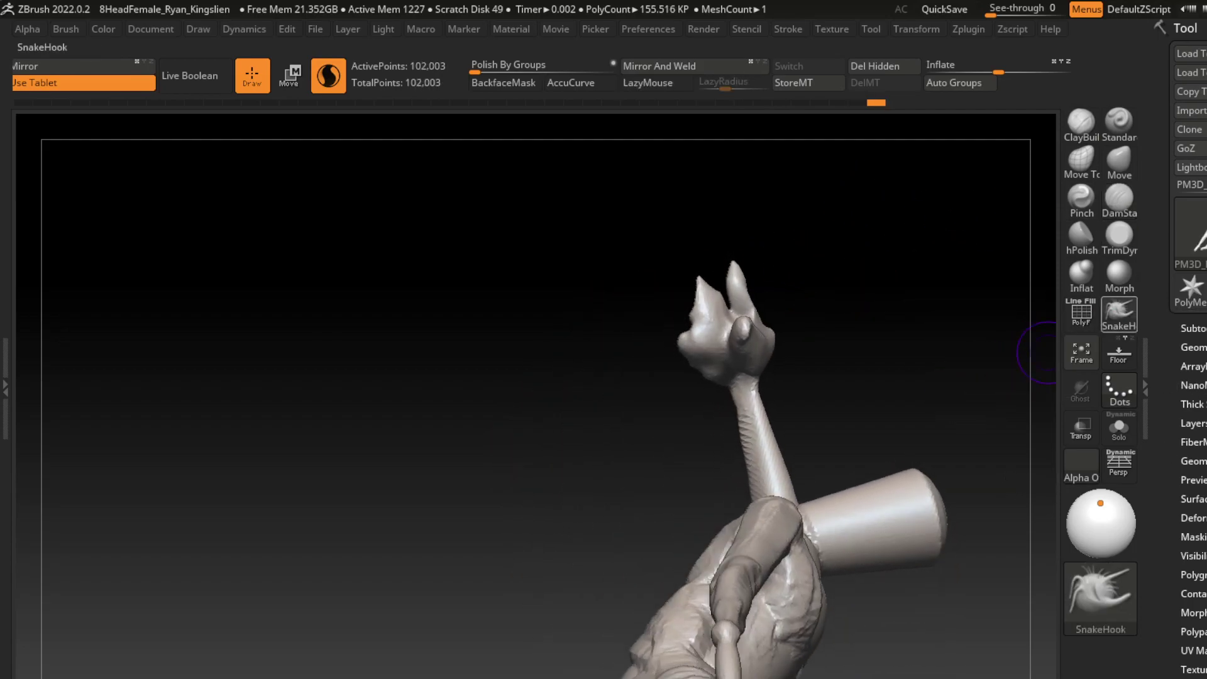
mouse_move(694, 338)
mouse_down()
mouse_move(740, 298)
mouse_move(871, 243)
mouse_move(1045, 532)
mouse_move(809, 145)
mouse_move(809, 263)
mouse_up()
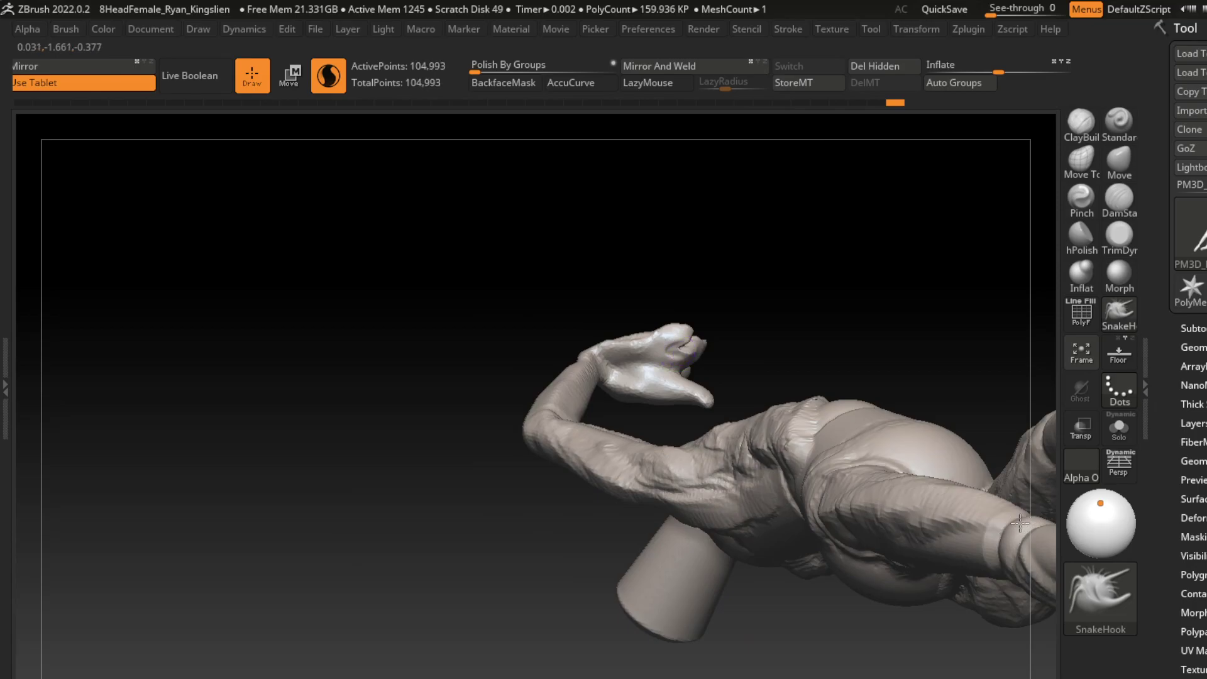
mouse_move(679, 347)
mouse_down()
mouse_move(760, 280)
mouse_move(887, 238)
mouse_up()
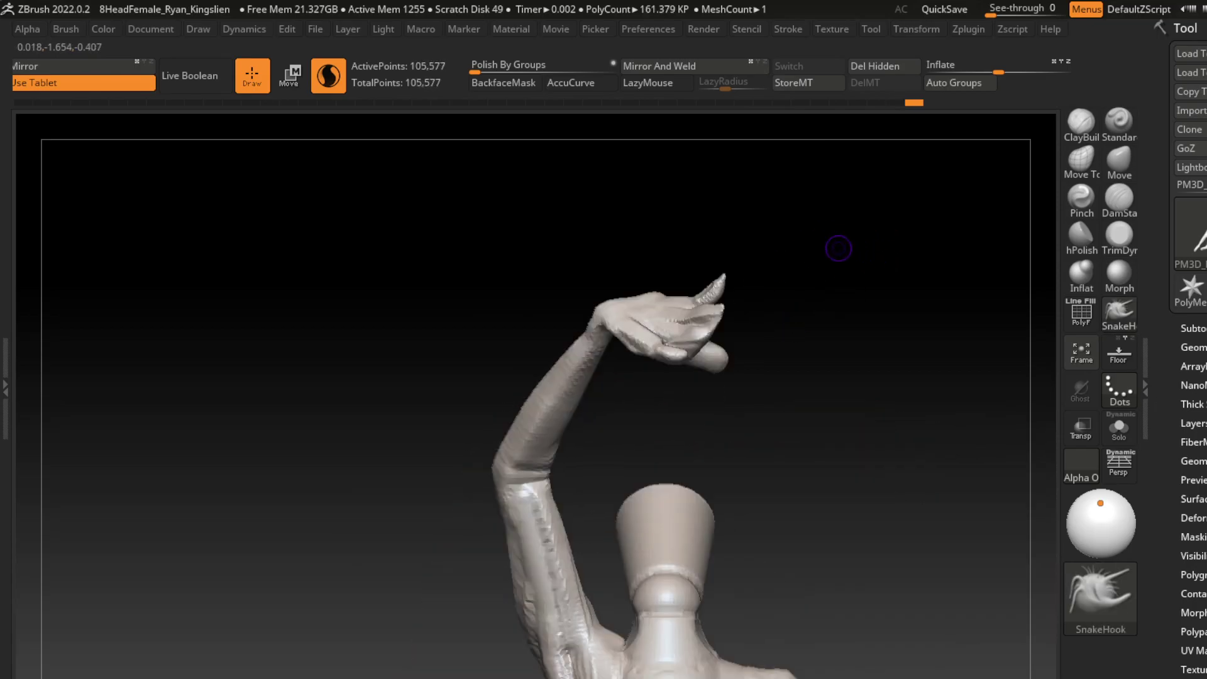
drag(736, 321, 723, 337)
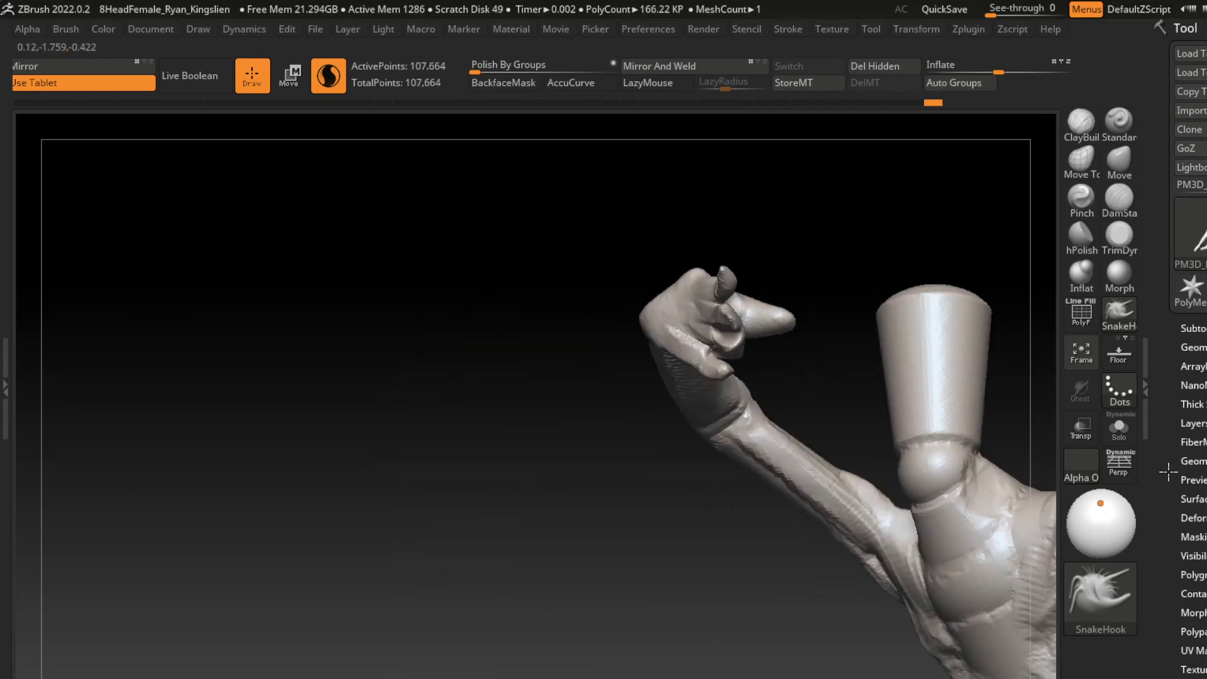
mouse_move(1053, 495)
mouse_down()
mouse_move(1156, 465)
mouse_move(1142, 490)
mouse_up()
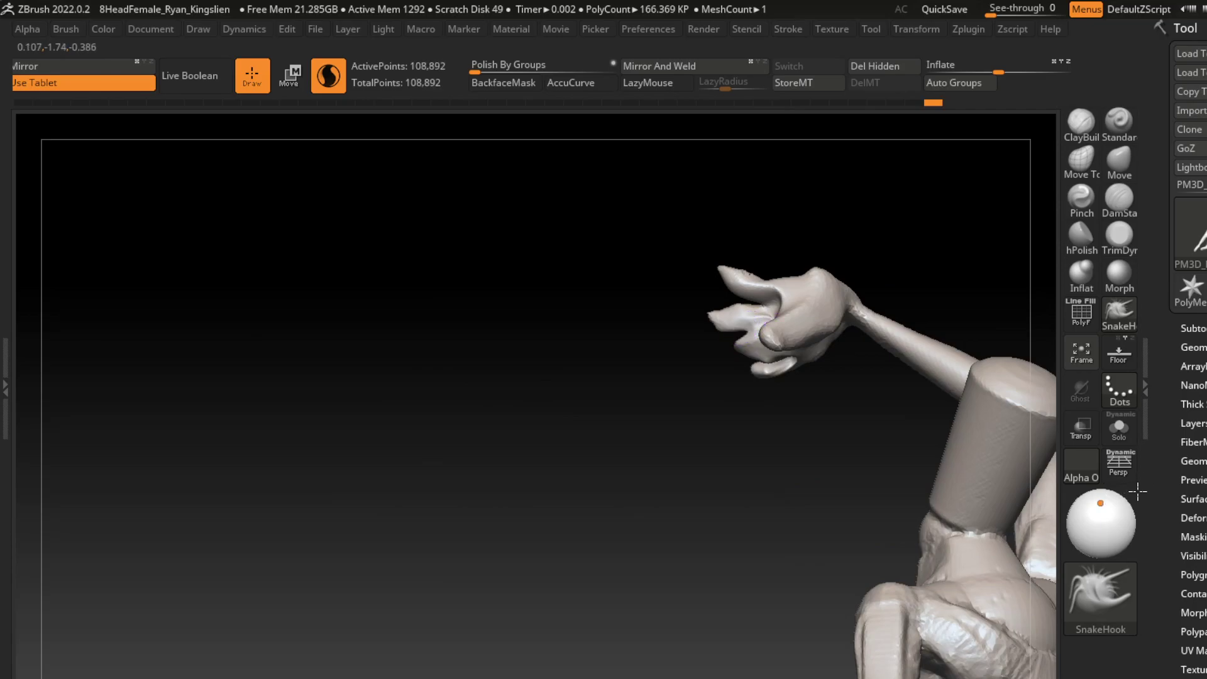
mouse_move(660, 399)
mouse_down()
mouse_move(813, 340)
mouse_move(881, 352)
mouse_up()
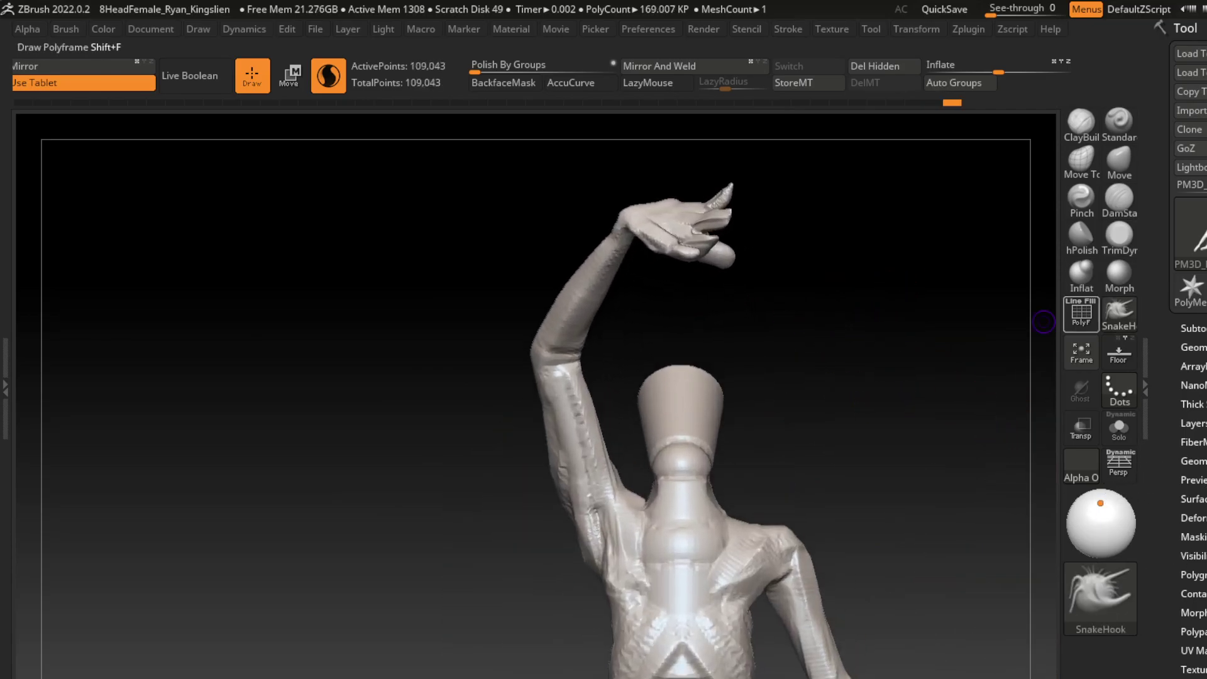
click(1082, 235)
- Pinch the raised fingers' creases and edges sharper, discarding one bad stroke
click(1082, 198)
key(s)
drag(796, 365, 849, 326)
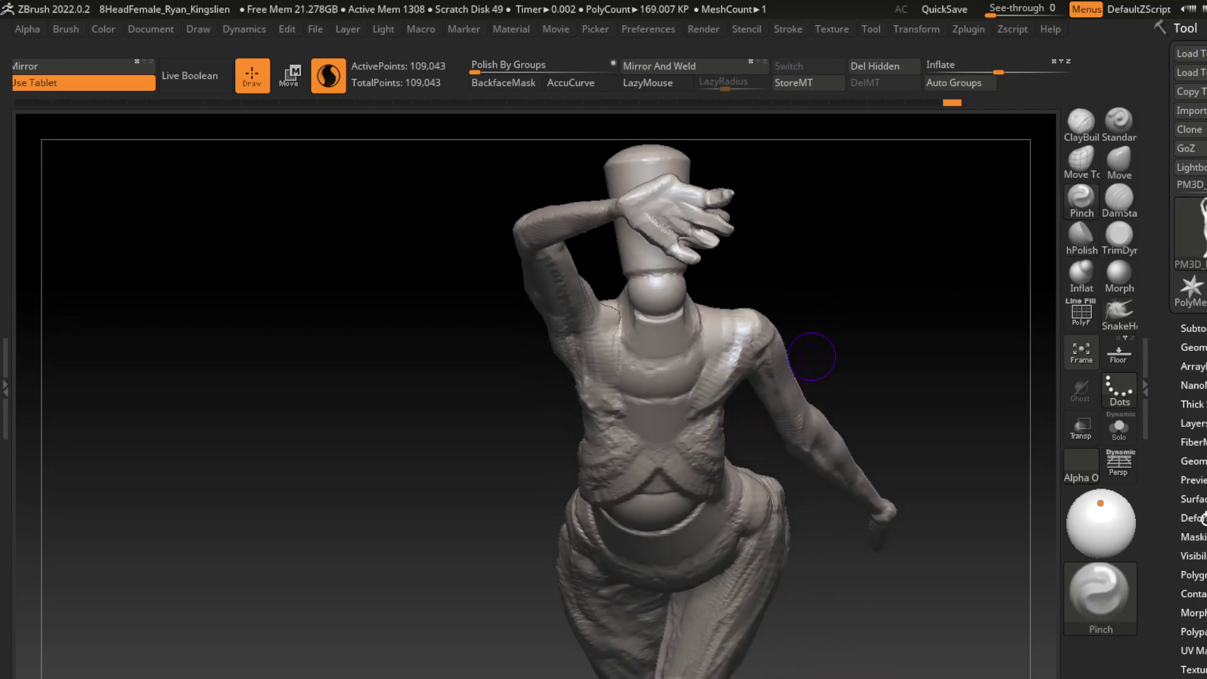
key(s)
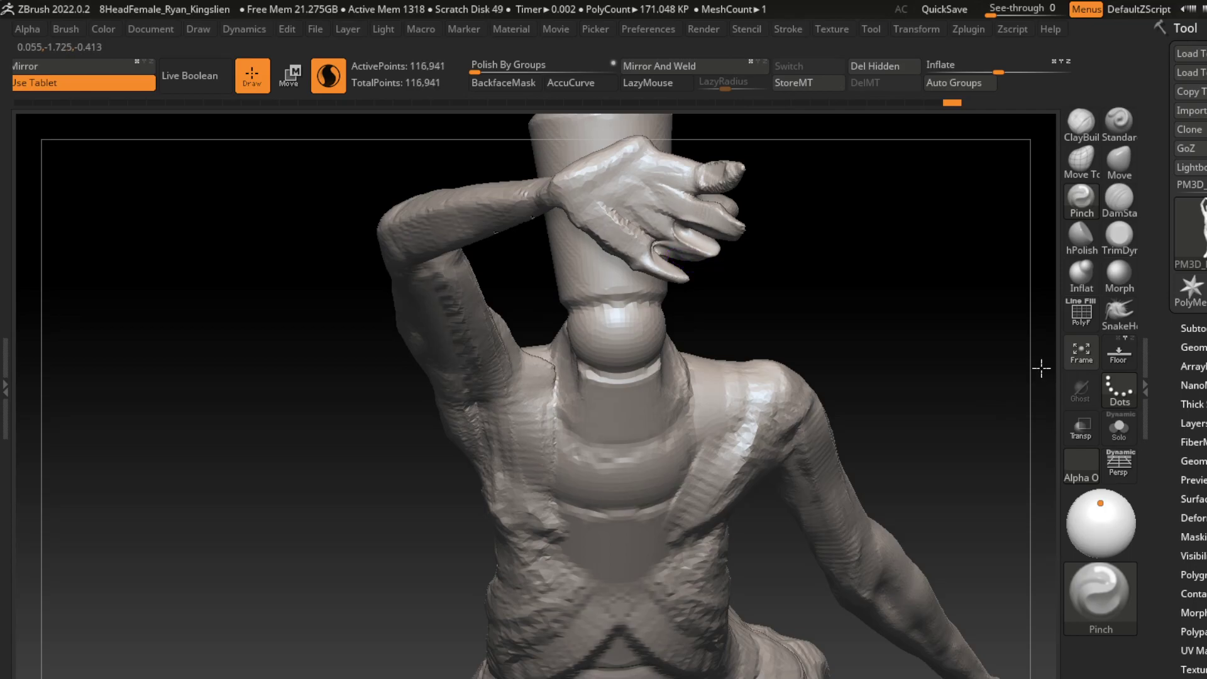
key(ctrl+z)
key(ctrl+z)
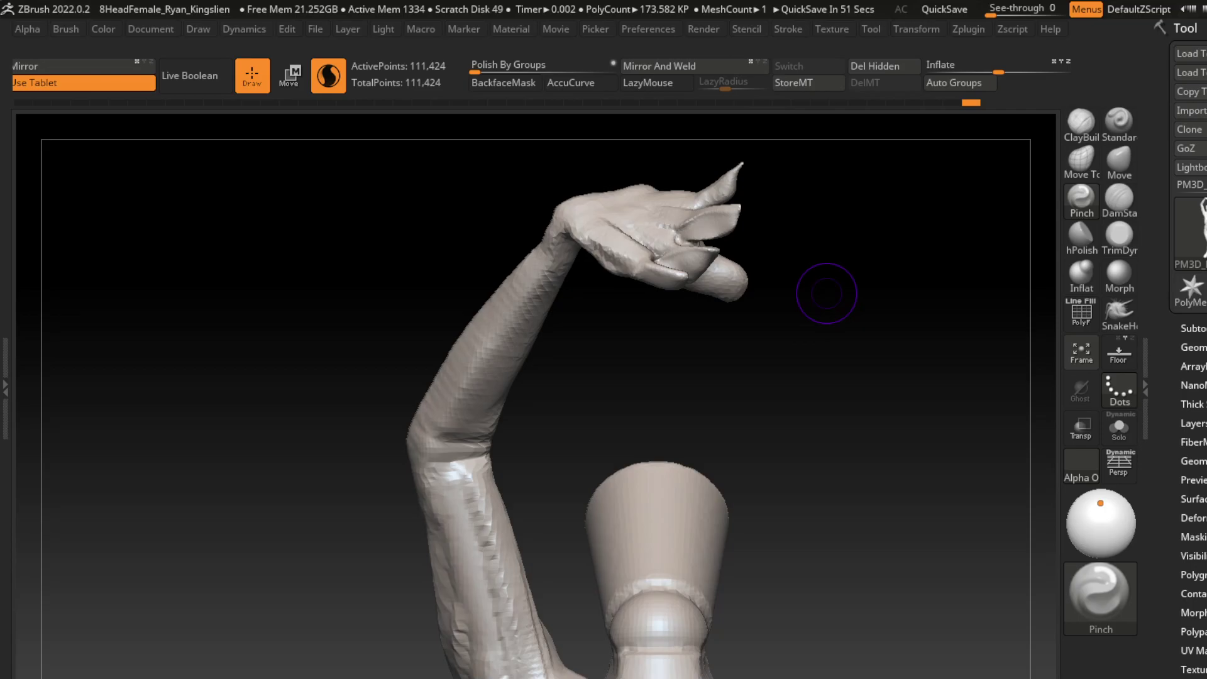
mouse_move(737, 361)
mouse_down()
mouse_move(846, 379)
mouse_move(833, 391)
mouse_up()
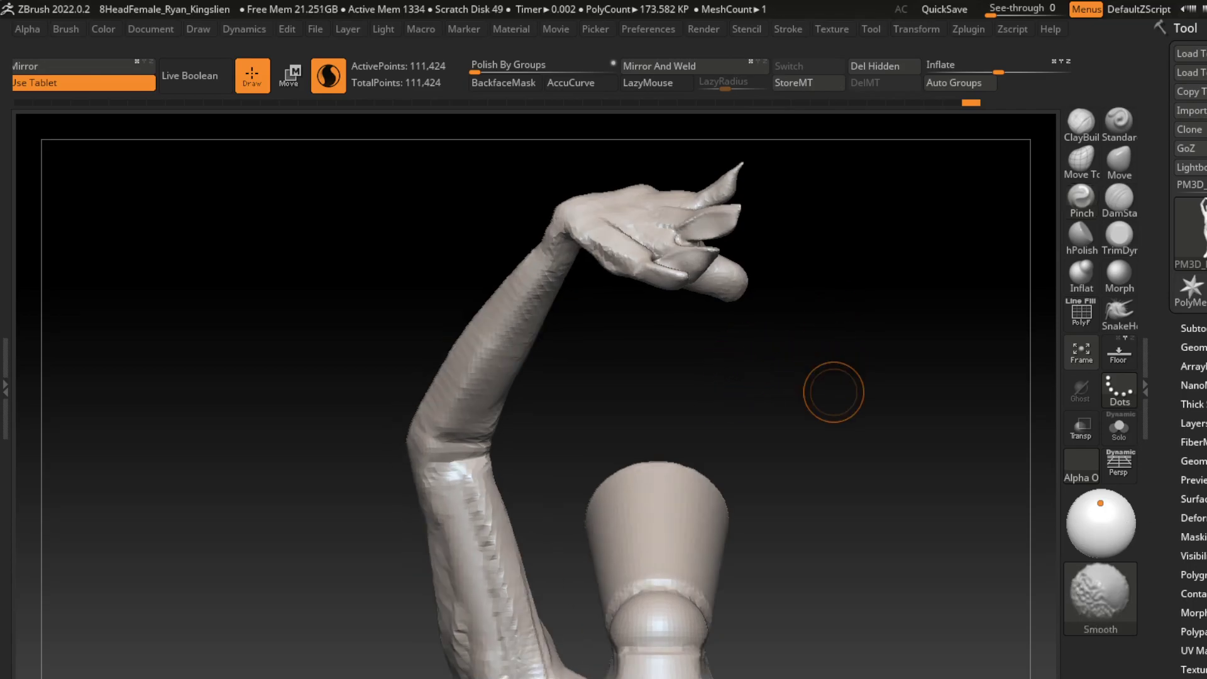
mouse_move(727, 364)
mouse_down()
mouse_move(823, 461)
mouse_move(882, 386)
mouse_move(870, 342)
mouse_move(880, 394)
mouse_up()
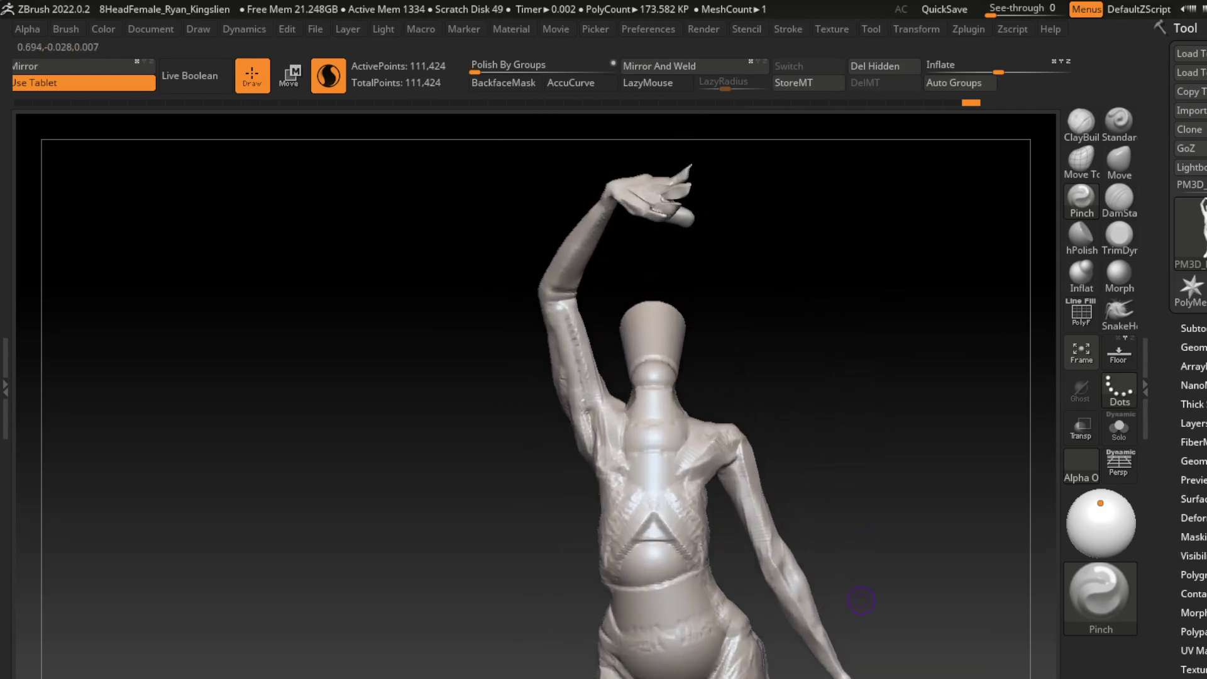
alt+drag(863, 547, 868, 352)
click(1120, 123)
click(1081, 123)
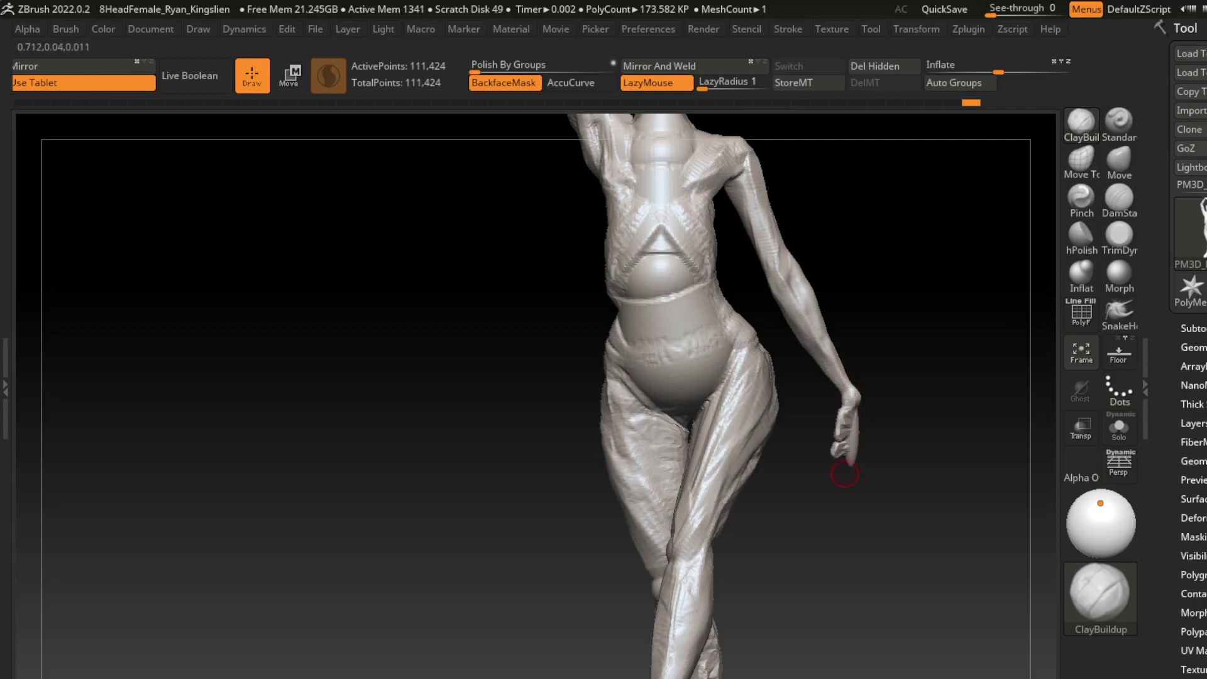
- Shrink the brush and pull a finger downward from the lowered hand with SnakeHook
key(w)
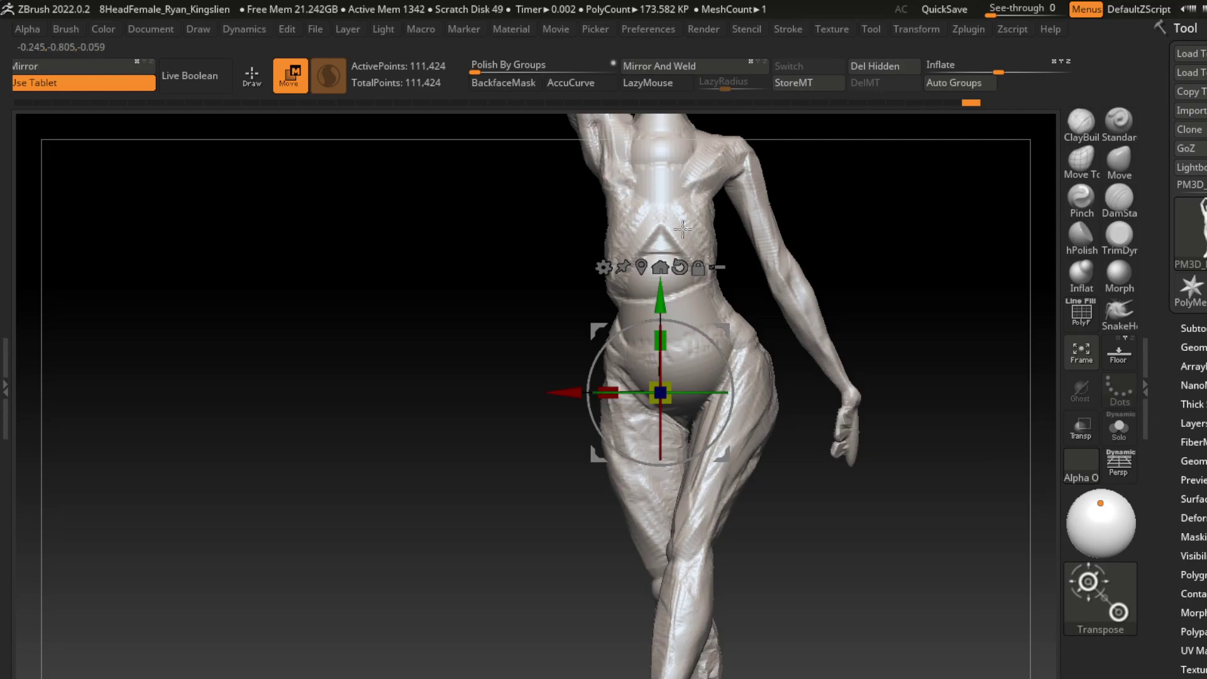
key(q)
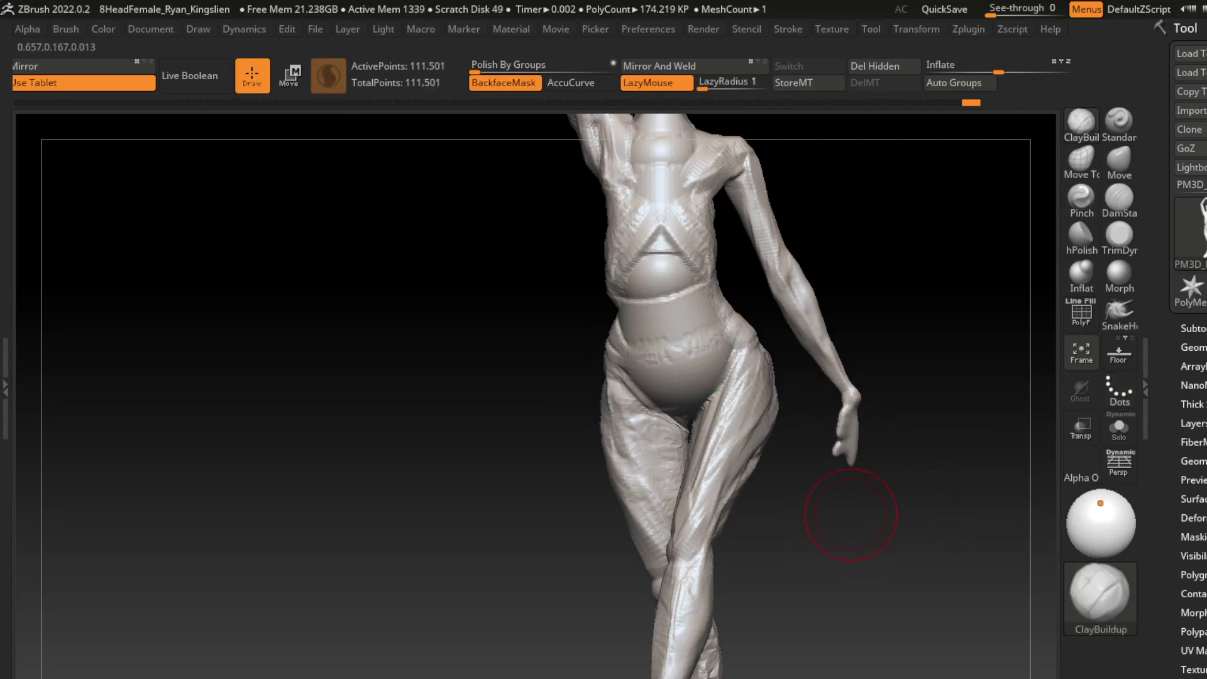
key(s)
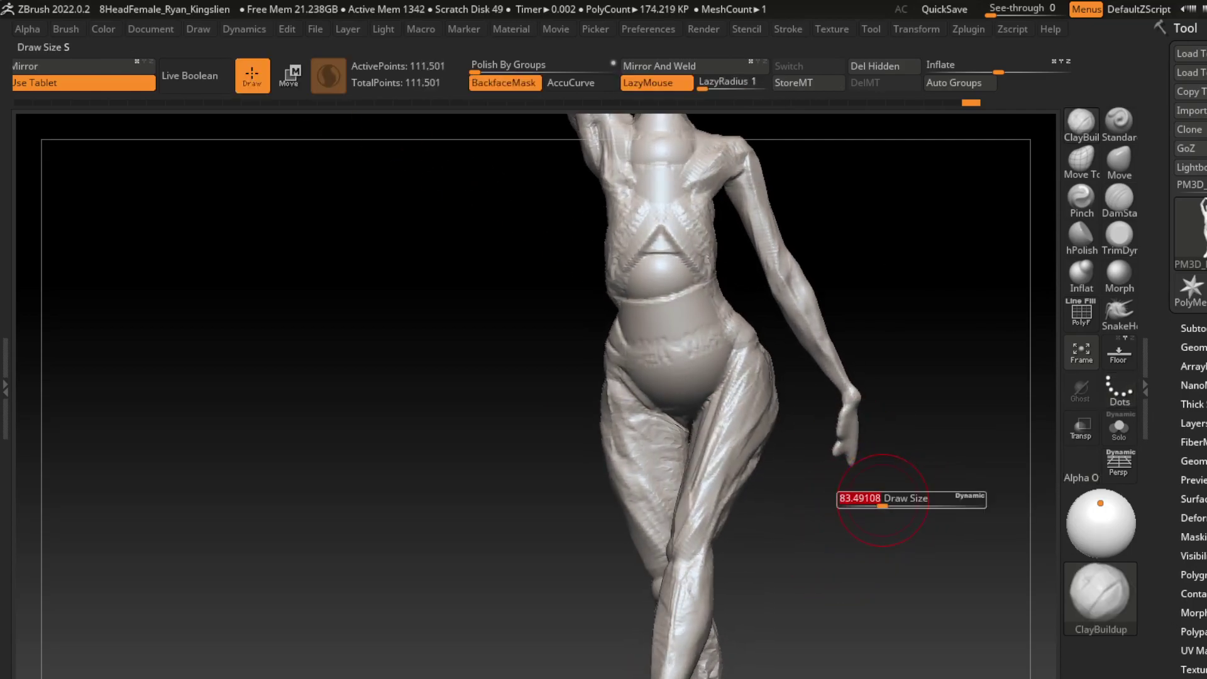
drag(883, 500, 877, 502)
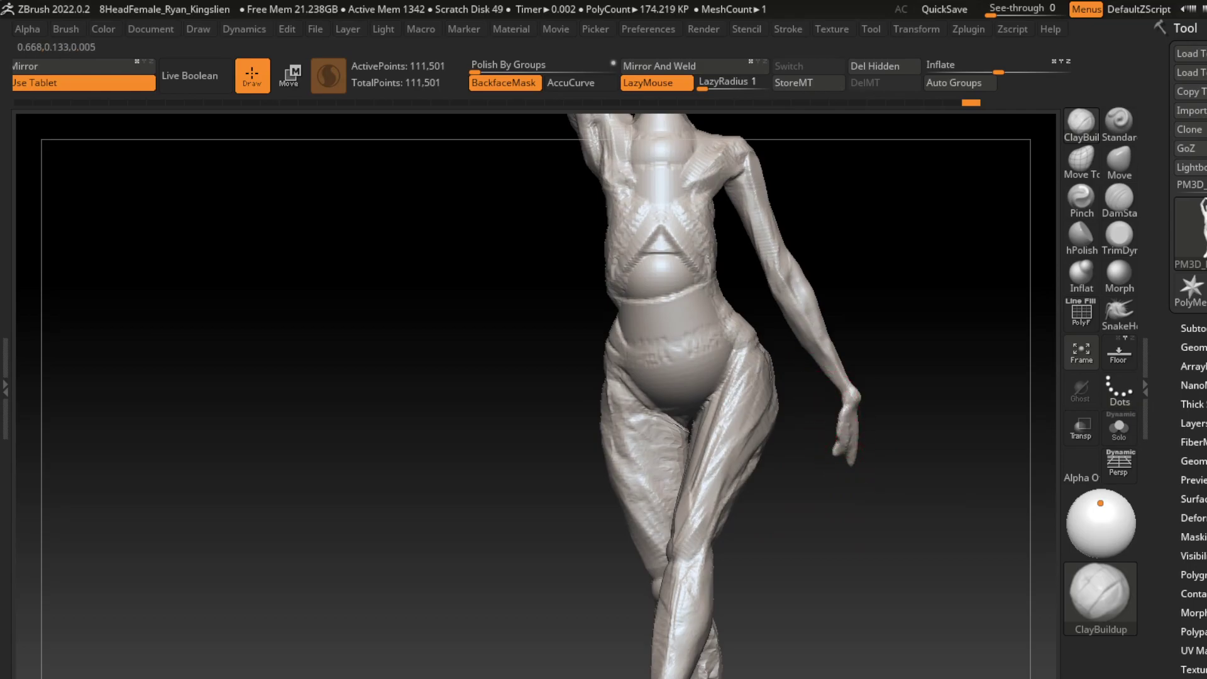
click(1119, 311)
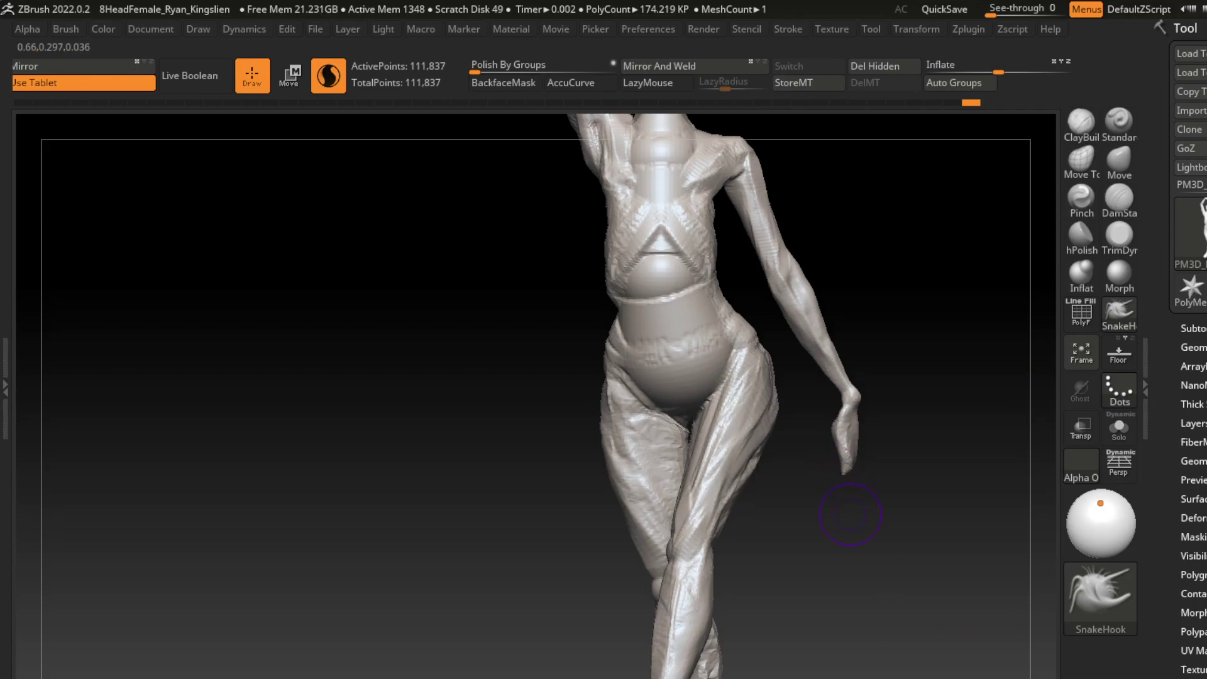
drag(847, 467, 843, 486)
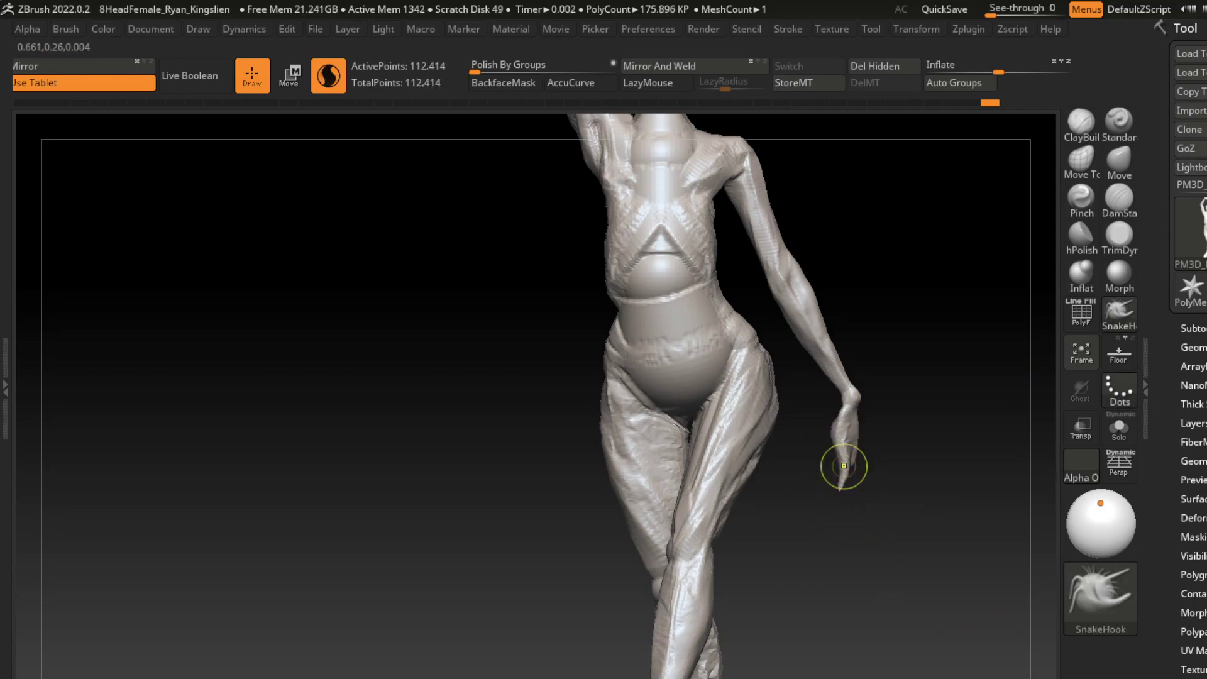
key(ctrl+z)
key(ctrl+z)
key(ctrl+shift+z)
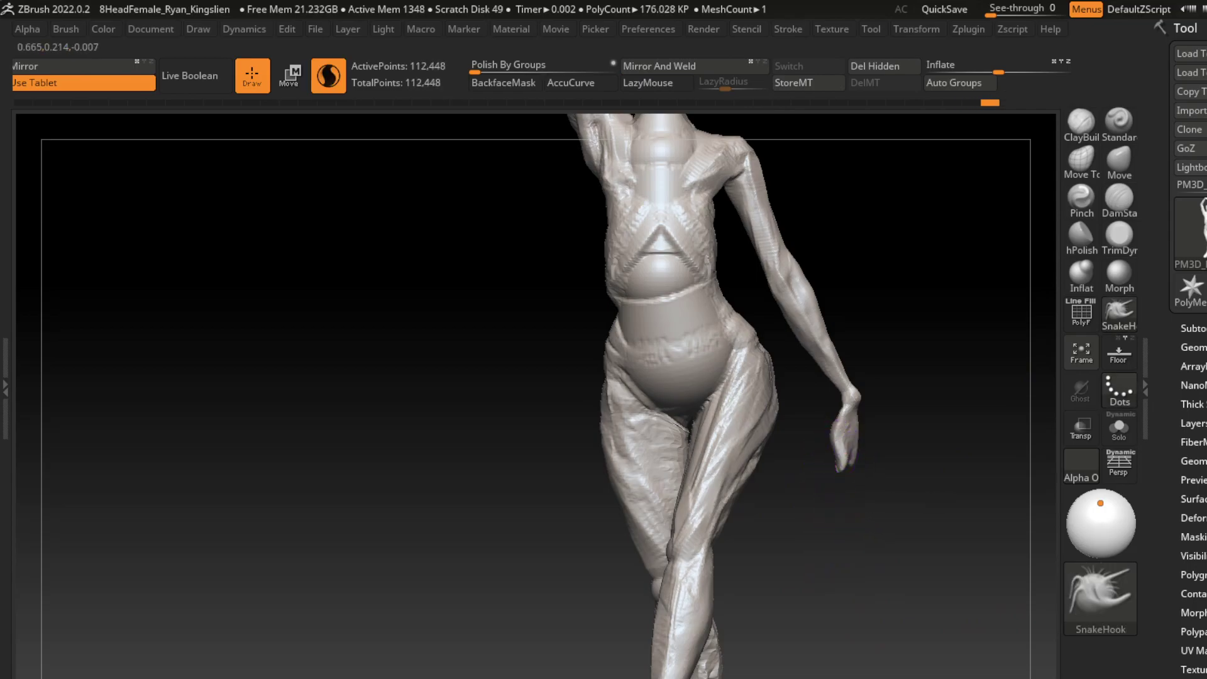
- Pull the lowered hand's fingers out longer, checking from three-quarter and back views
drag(942, 491, 830, 494)
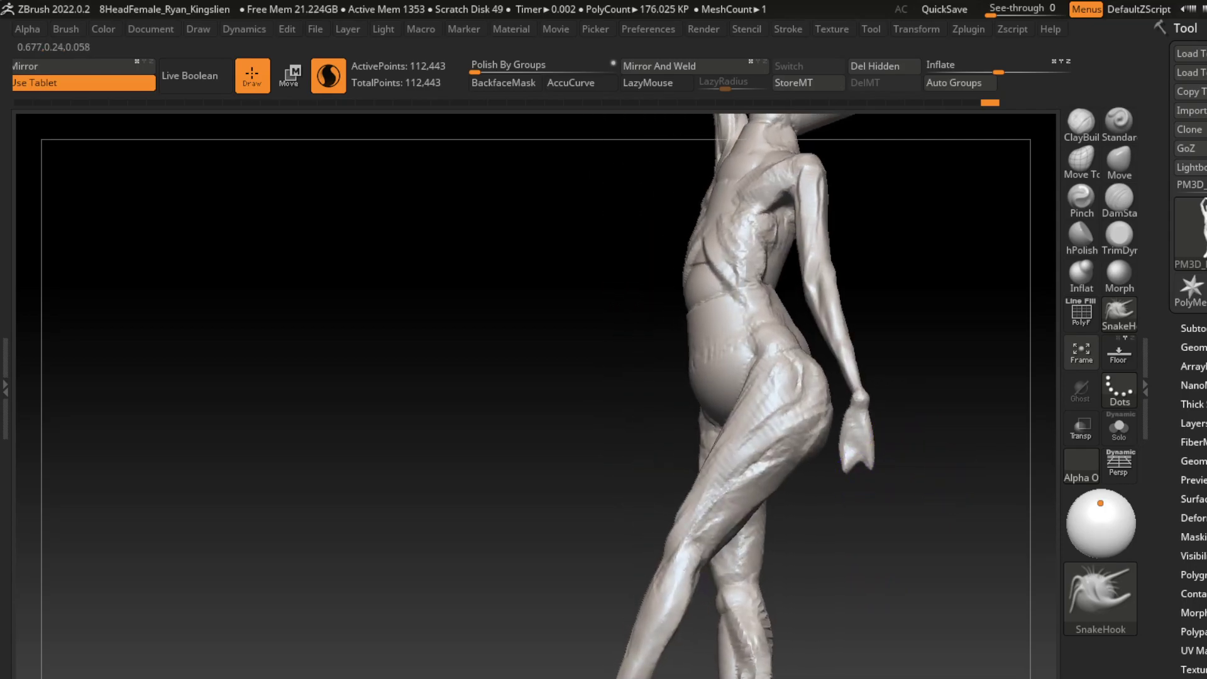
drag(893, 470, 981, 473)
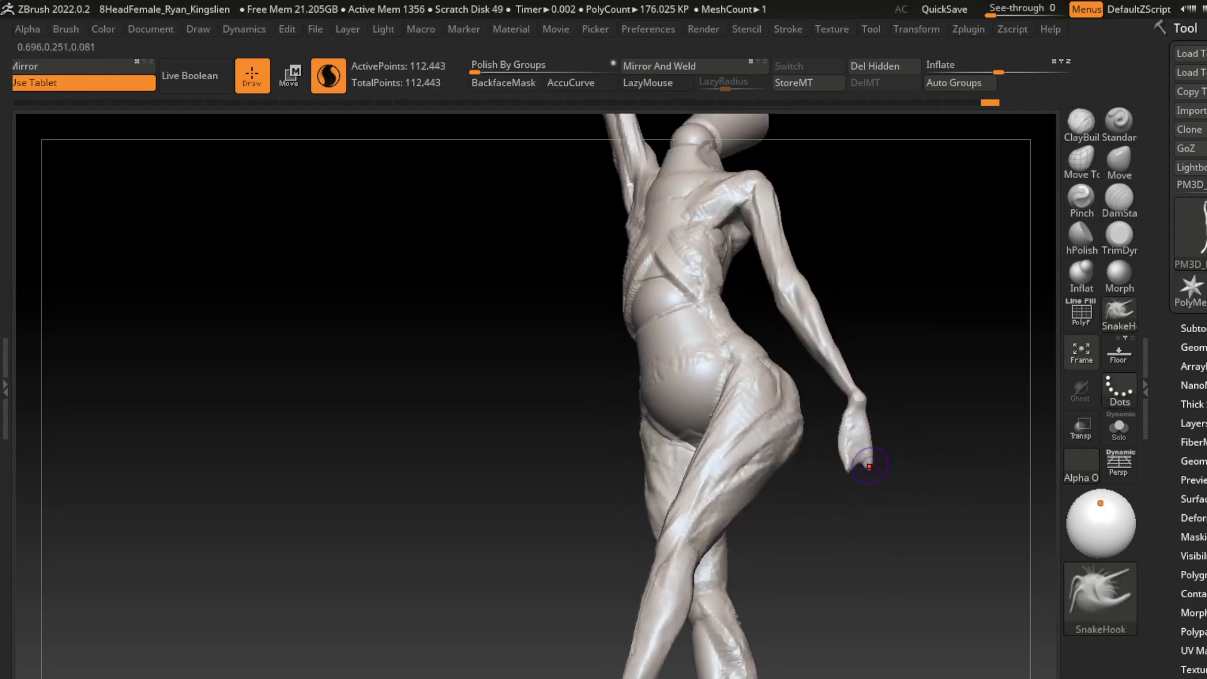
mouse_move(860, 483)
mouse_down()
mouse_move(857, 513)
mouse_move(893, 485)
mouse_up()
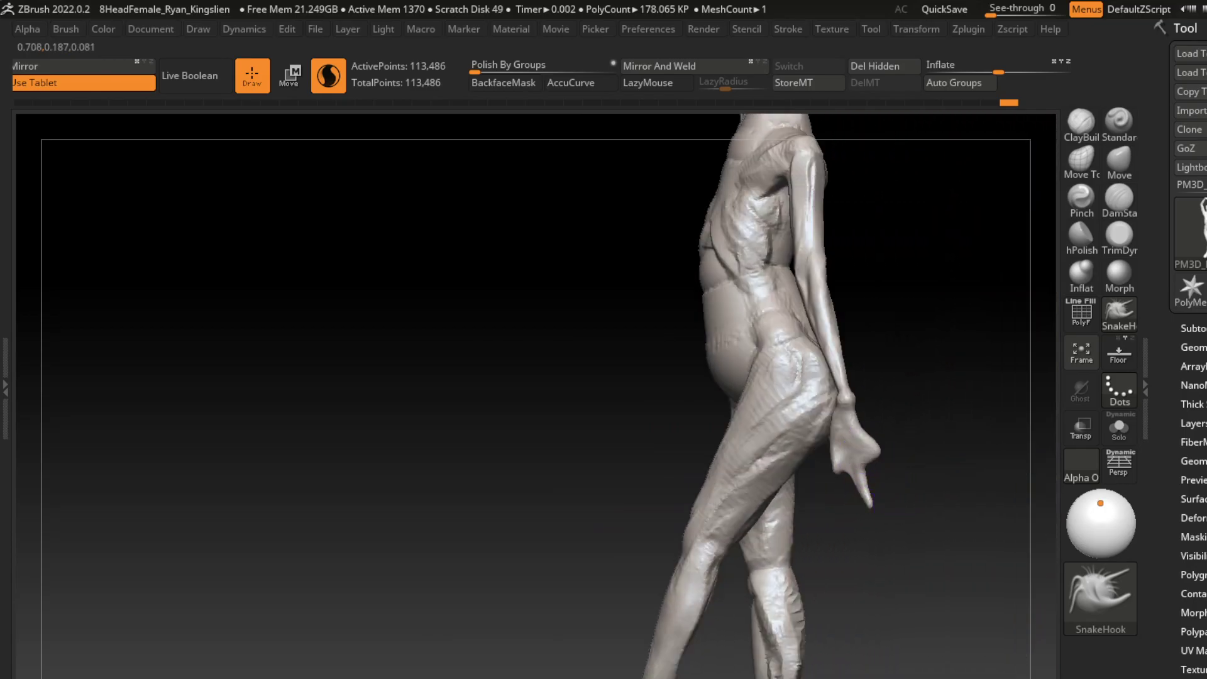
drag(860, 440, 866, 448)
mouse_move(755, 441)
mouse_down()
mouse_move(868, 434)
mouse_move(893, 448)
mouse_move(878, 425)
mouse_up()
mouse_move(962, 374)
mouse_down()
mouse_move(945, 422)
mouse_move(840, 464)
mouse_move(963, 364)
mouse_up()
- Lengthen the remaining fingertips on the lowered hand, undoing stray strokes
drag(887, 494, 842, 467)
drag(943, 377, 927, 386)
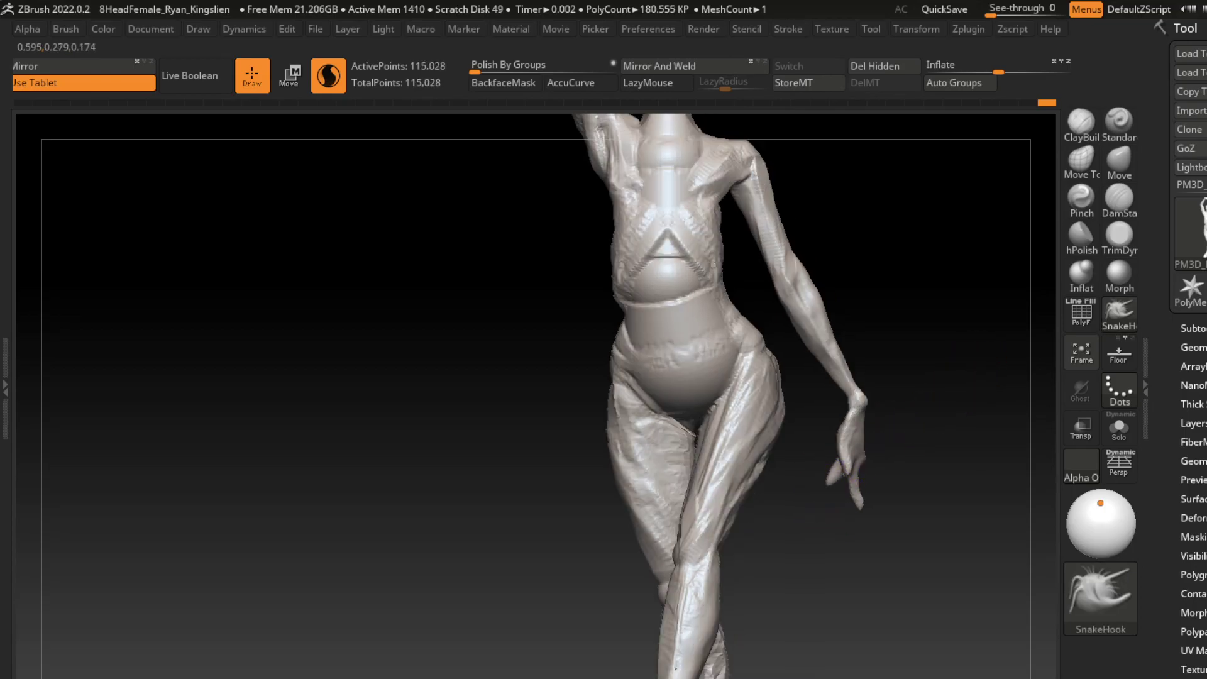
mouse_move(828, 492)
mouse_down()
mouse_move(836, 472)
mouse_move(866, 489)
mouse_up()
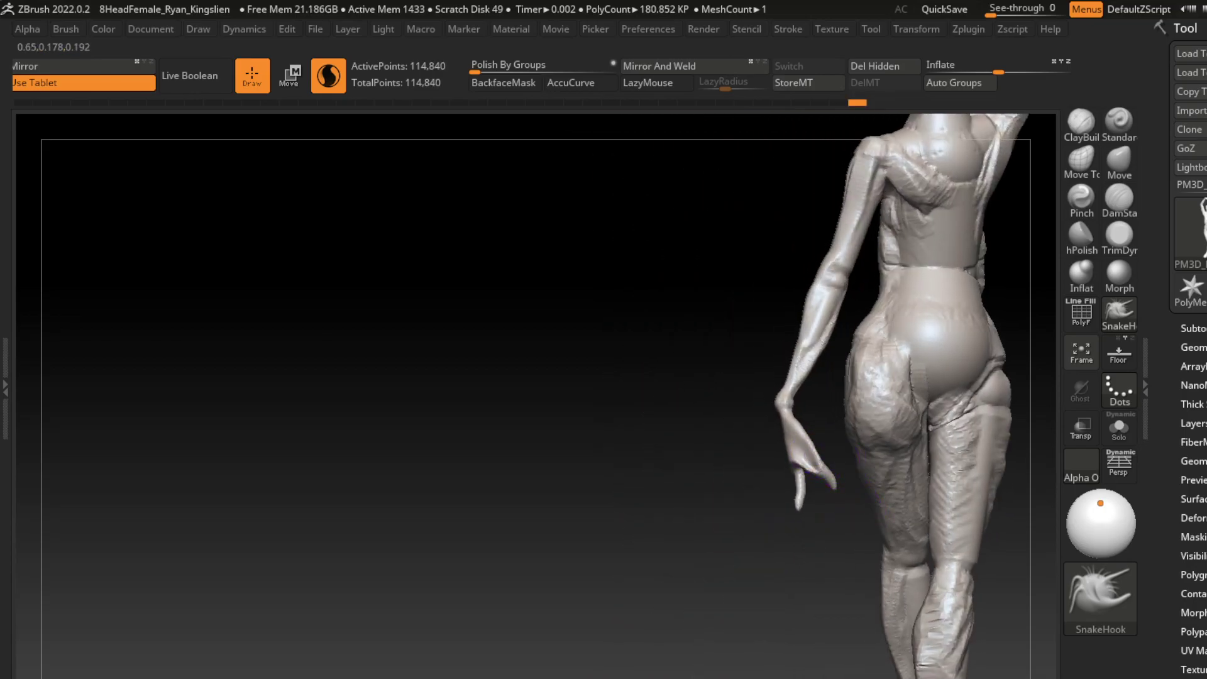
key(ctrl+z)
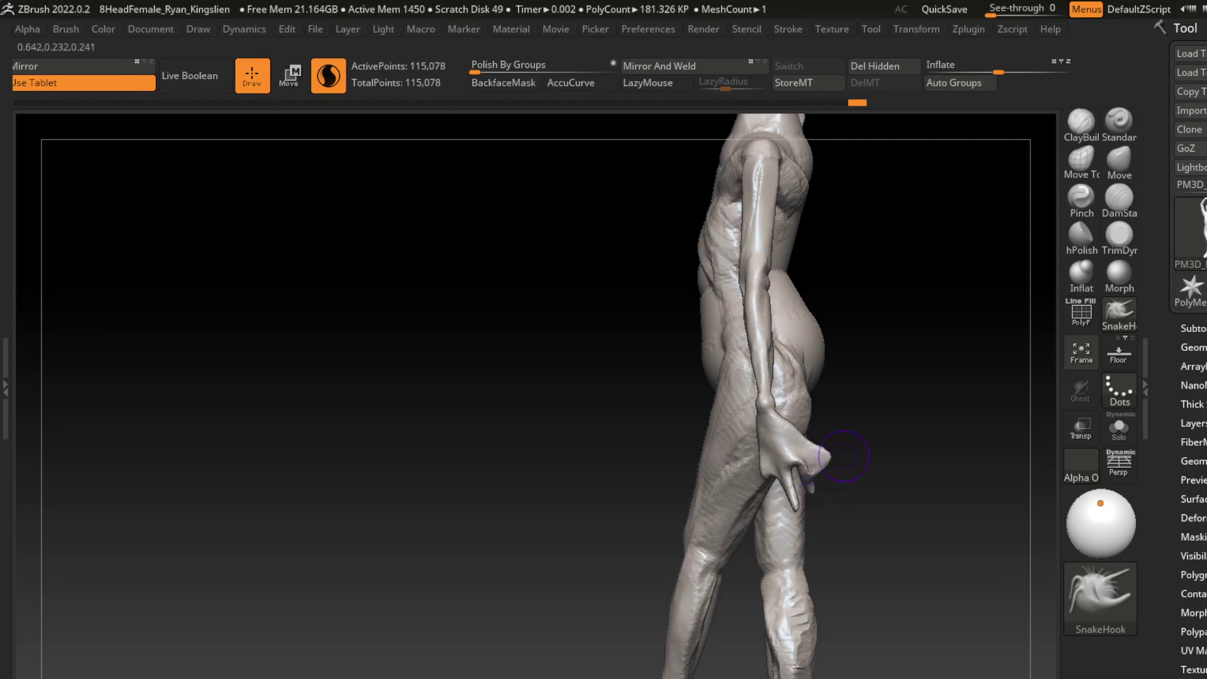
drag(844, 455, 837, 442)
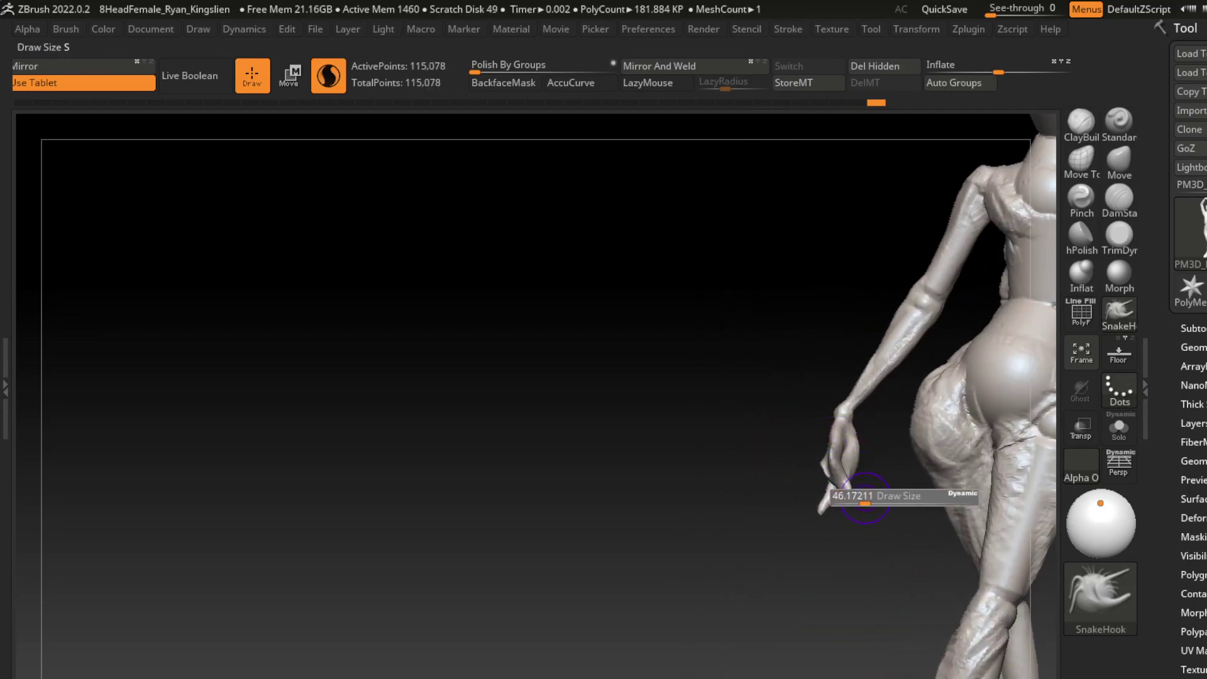
key(ctrl+z)
key(ctrl+z)
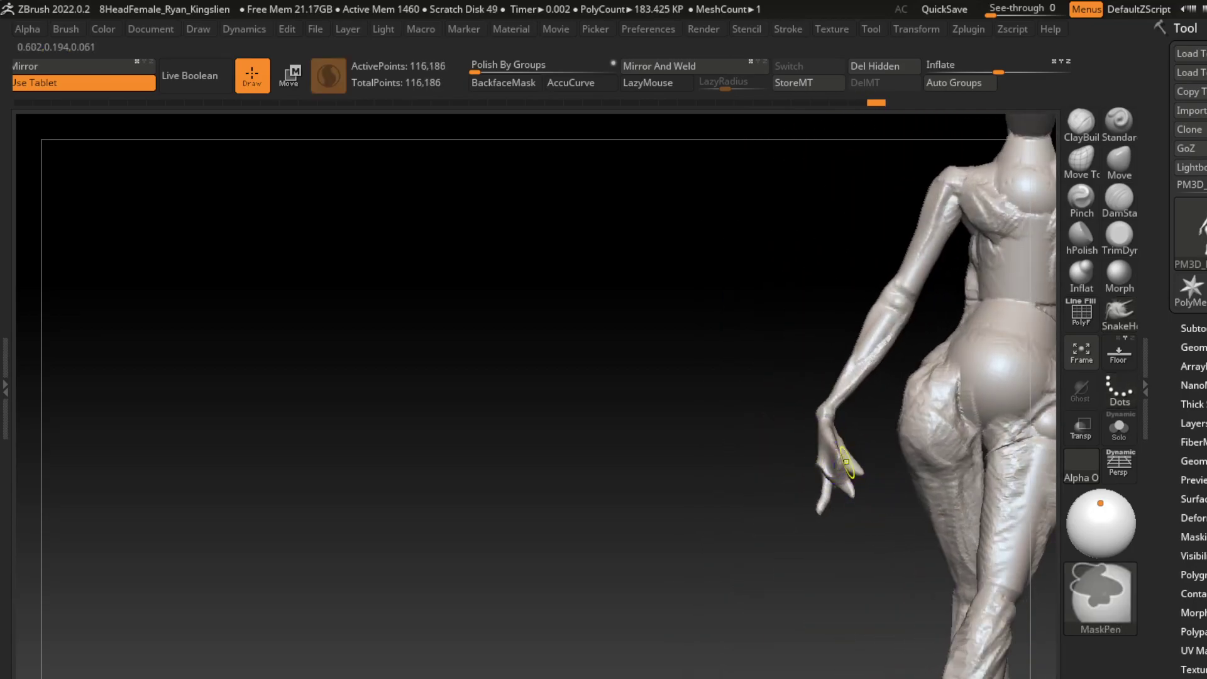
drag(850, 466, 853, 469)
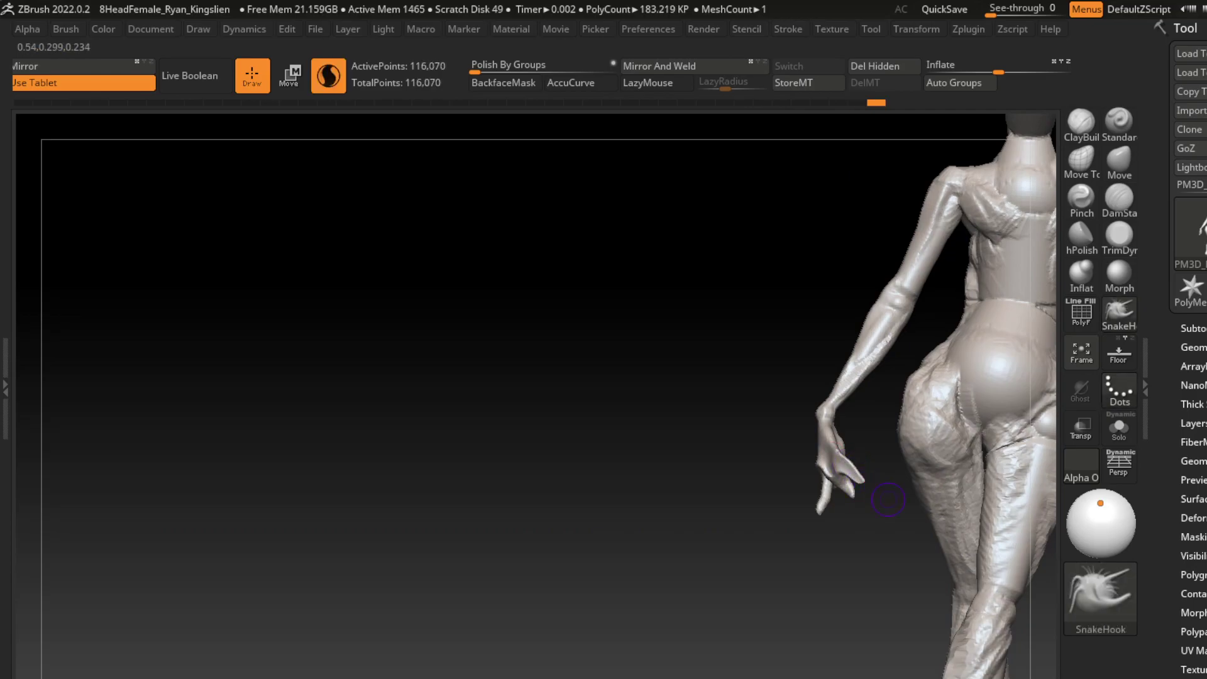
drag(893, 503, 988, 545)
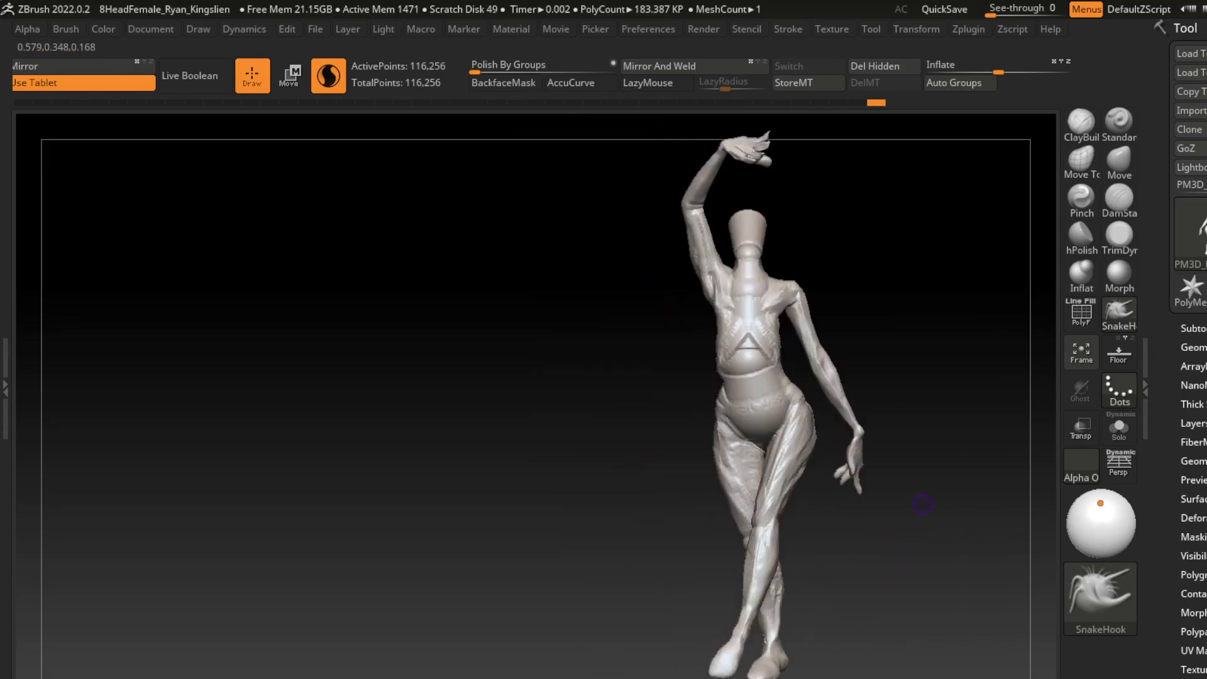
- Enlarge the brush, select ClayBuildup and zoom in on the head and torso
key(s)
drag(874, 346, 927, 372)
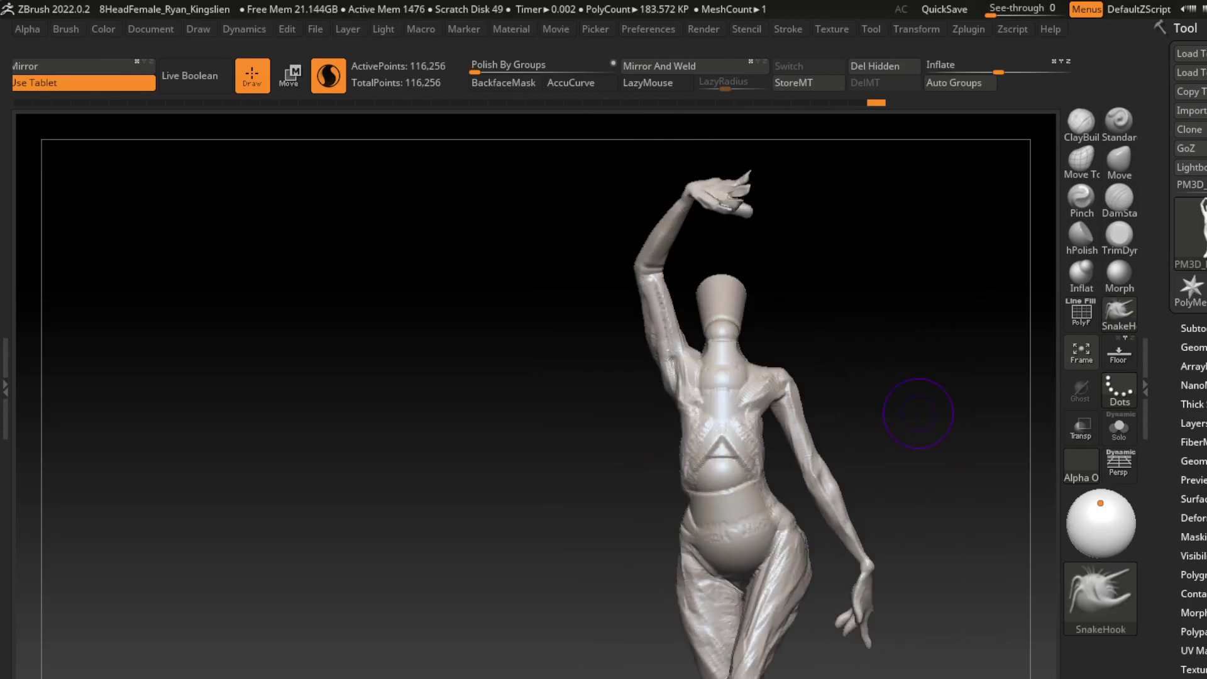
click(1081, 123)
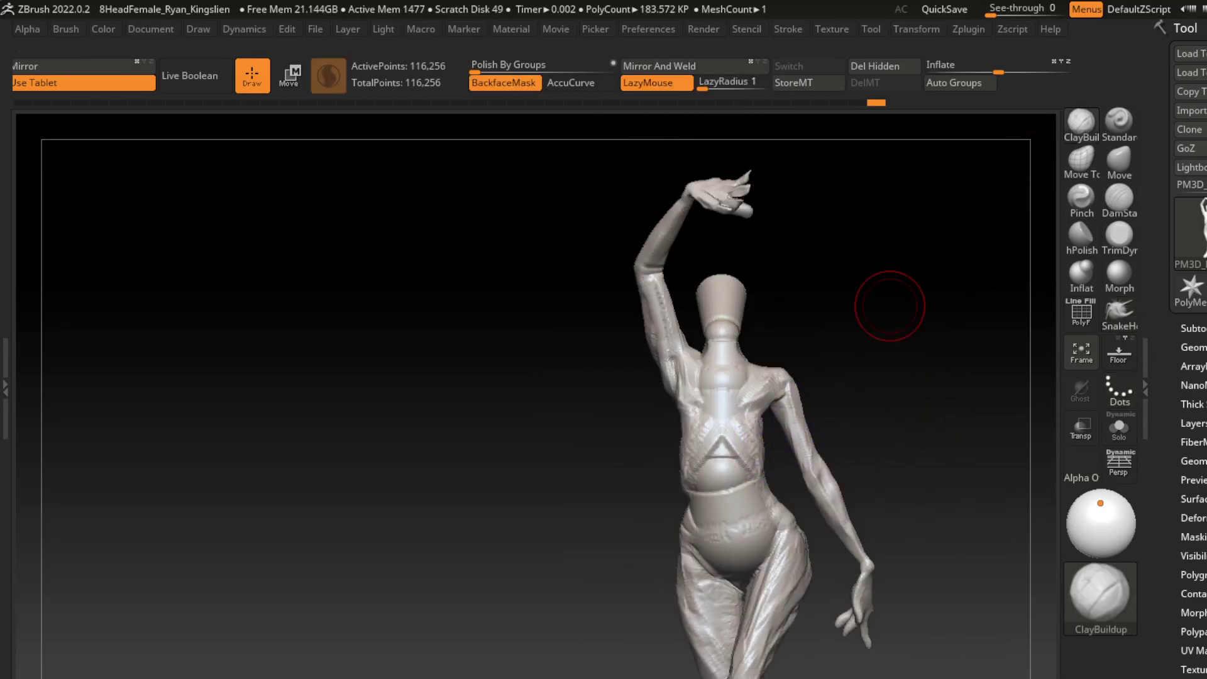
mouse_move(854, 319)
ctrl+right_down()
mouse_move(937, 404)
mouse_move(891, 442)
mouse_move(889, 348)
ctrl+right_up()
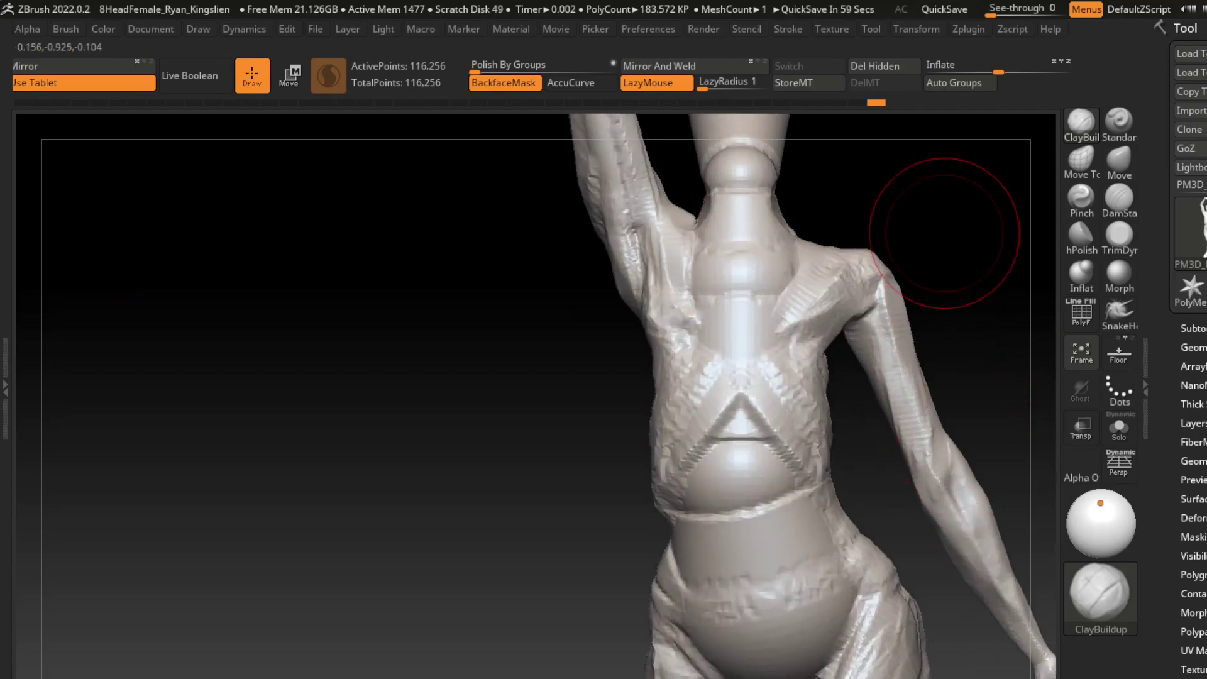
ctrl+right_drag(944, 211, 884, 329)
key(s)
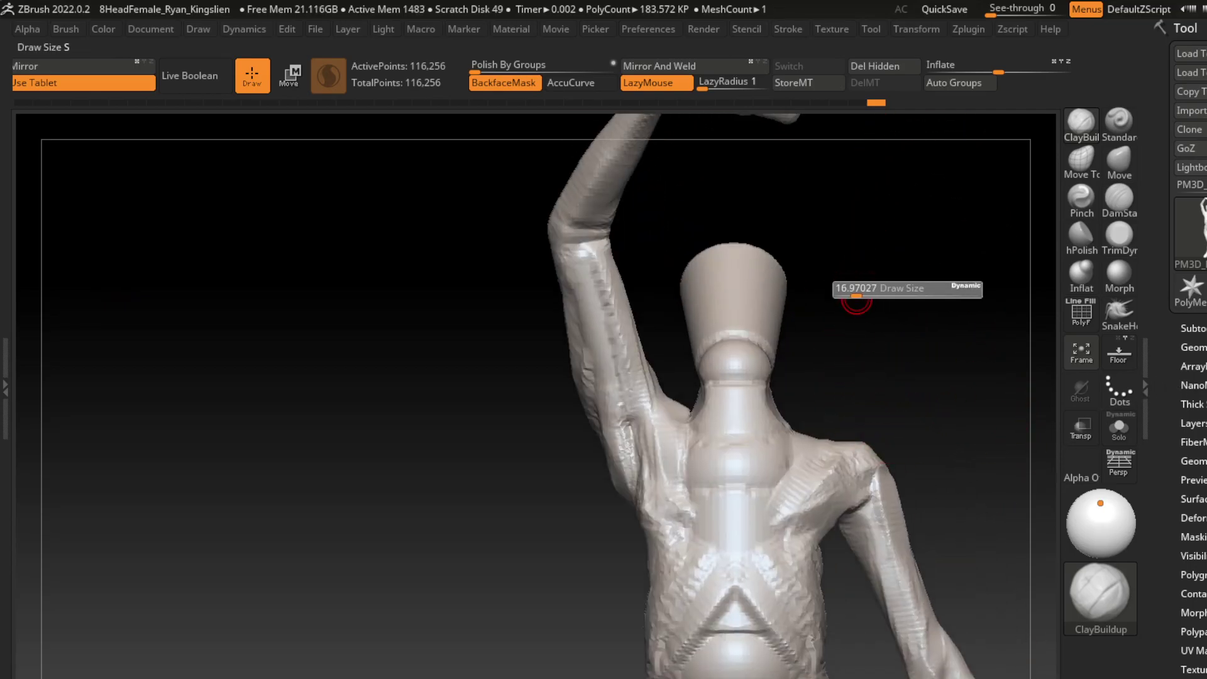
- Carve a V-shaped crease with DamStandard where the head meets the neck
click(1119, 196)
key(s)
mouse_move(698, 378)
mouse_down()
mouse_move(699, 312)
mouse_move(771, 314)
mouse_up()
drag(698, 383, 736, 296)
- Undo the V crease and mask the body so only the head stays free
key(ctrl+z)
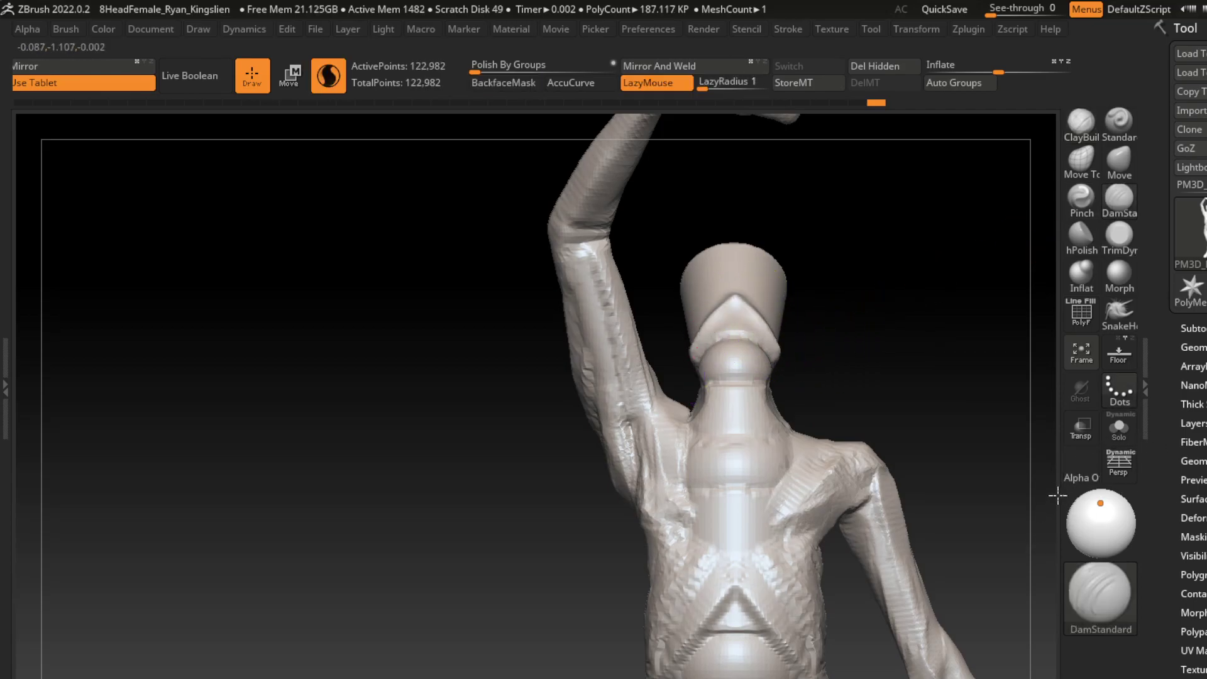
key(ctrl+z)
key(ctrl+z)
key(ctrl+z)
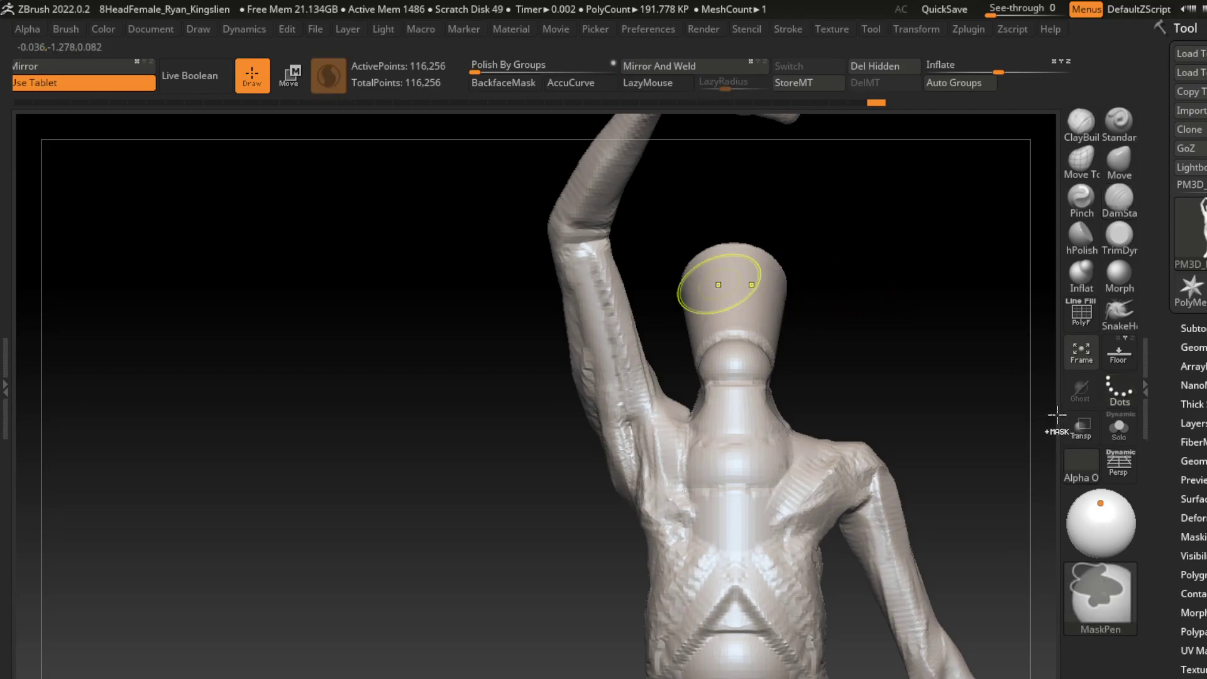
key(l)
ctrl+drag(704, 264, 742, 327)
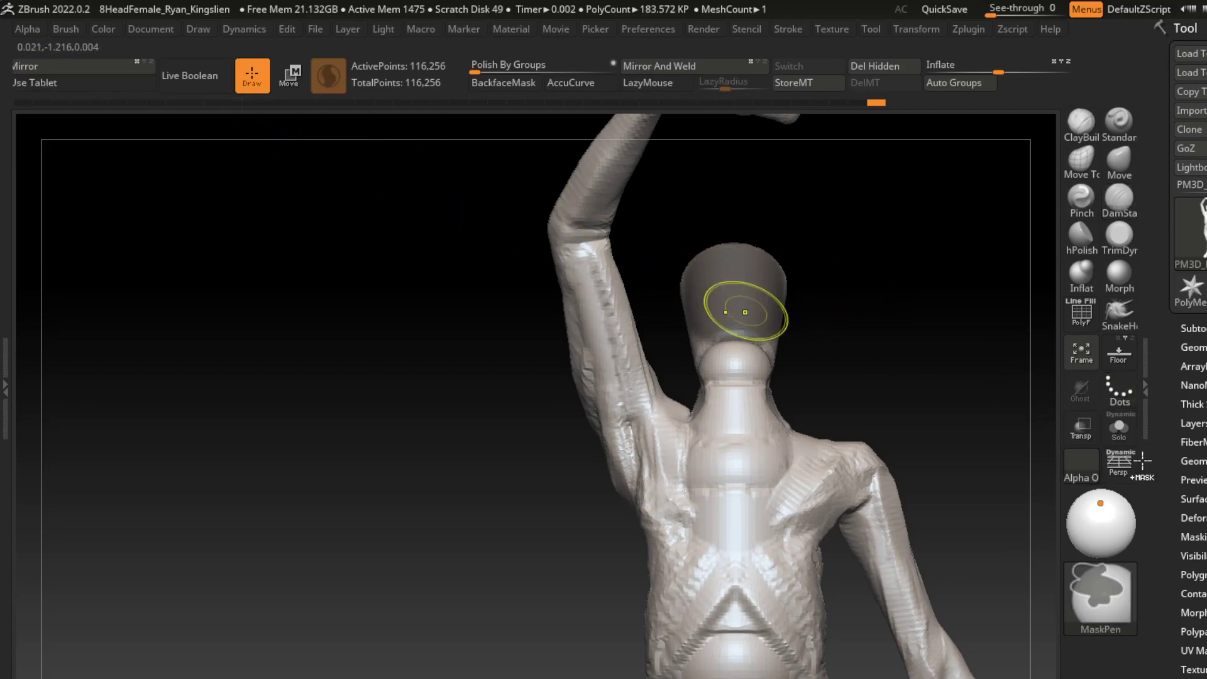
ctrl+click(859, 287)
- Scale the head slightly larger and tilt it with Transpose, then clear the mask
key(w)
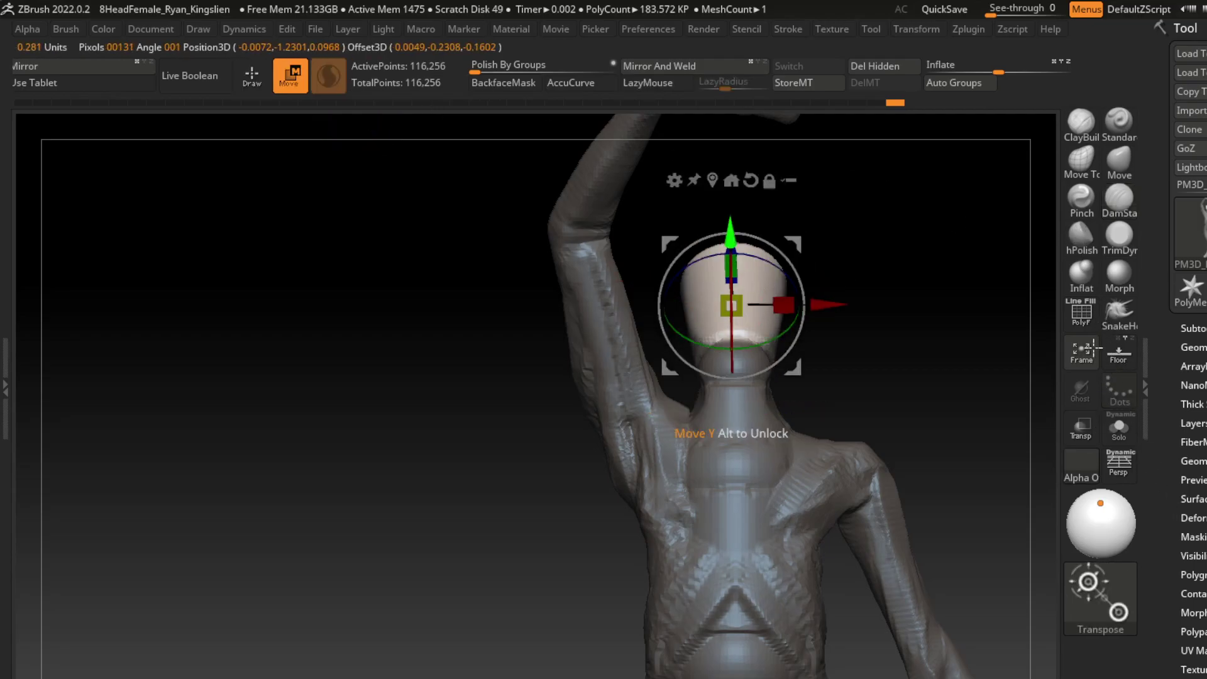
drag(737, 282, 733, 272)
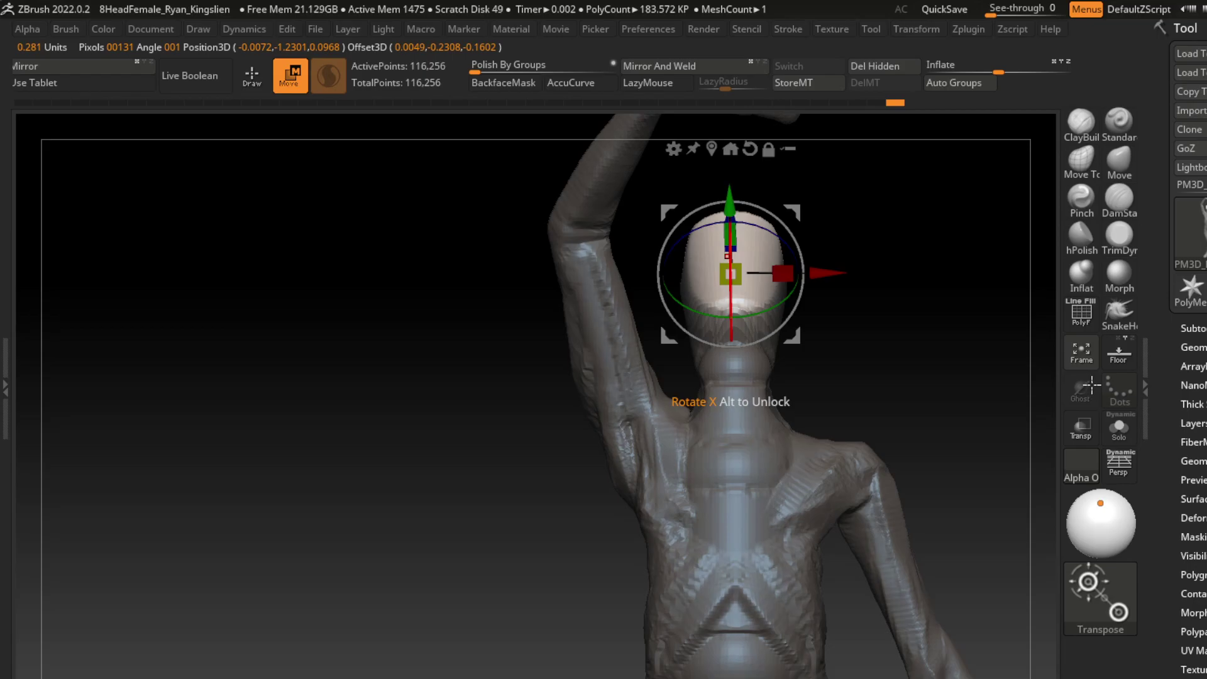
mouse_move(729, 217)
mouse_down()
mouse_move(730, 239)
mouse_move(755, 233)
mouse_up()
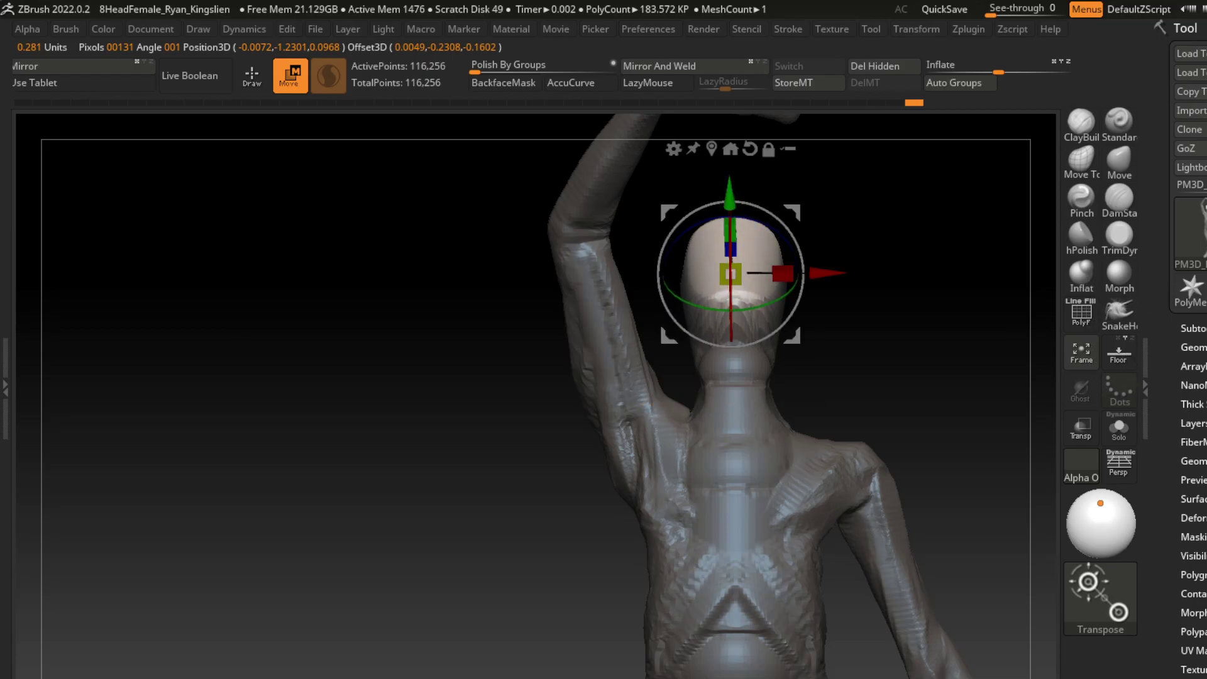
ctrl+click(884, 469)
- Undo the neck bulge, then build clay along the side and lower edge of the head
key(q)
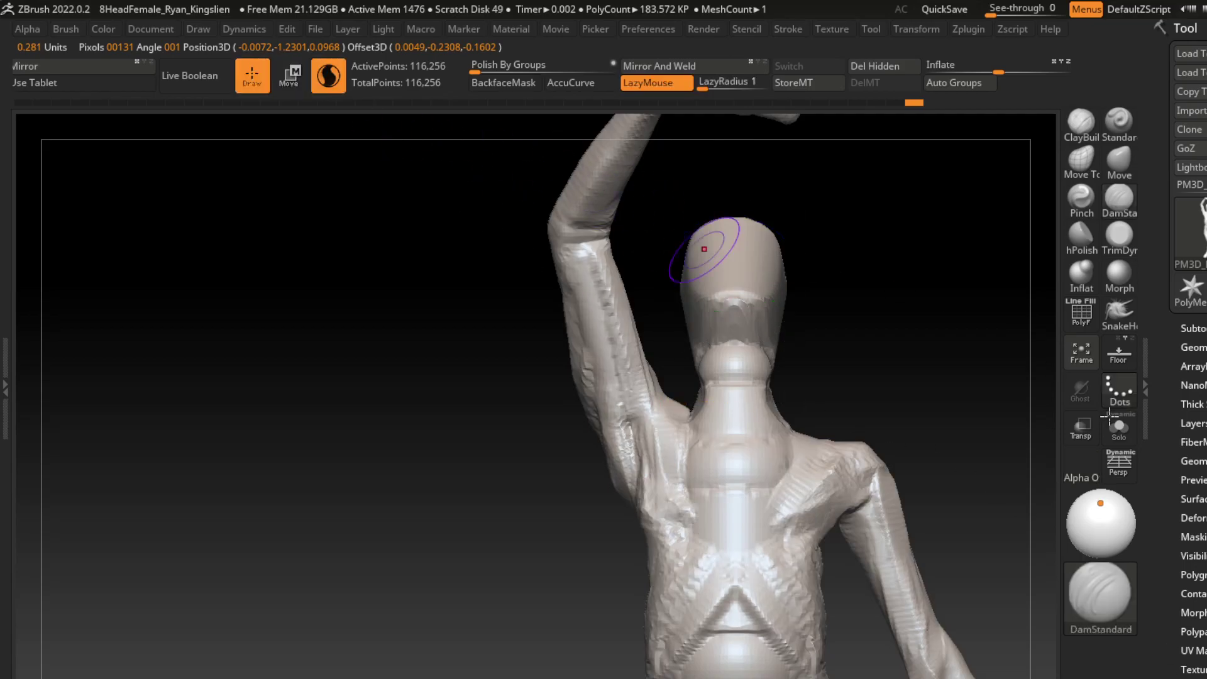
key(ctrl+z)
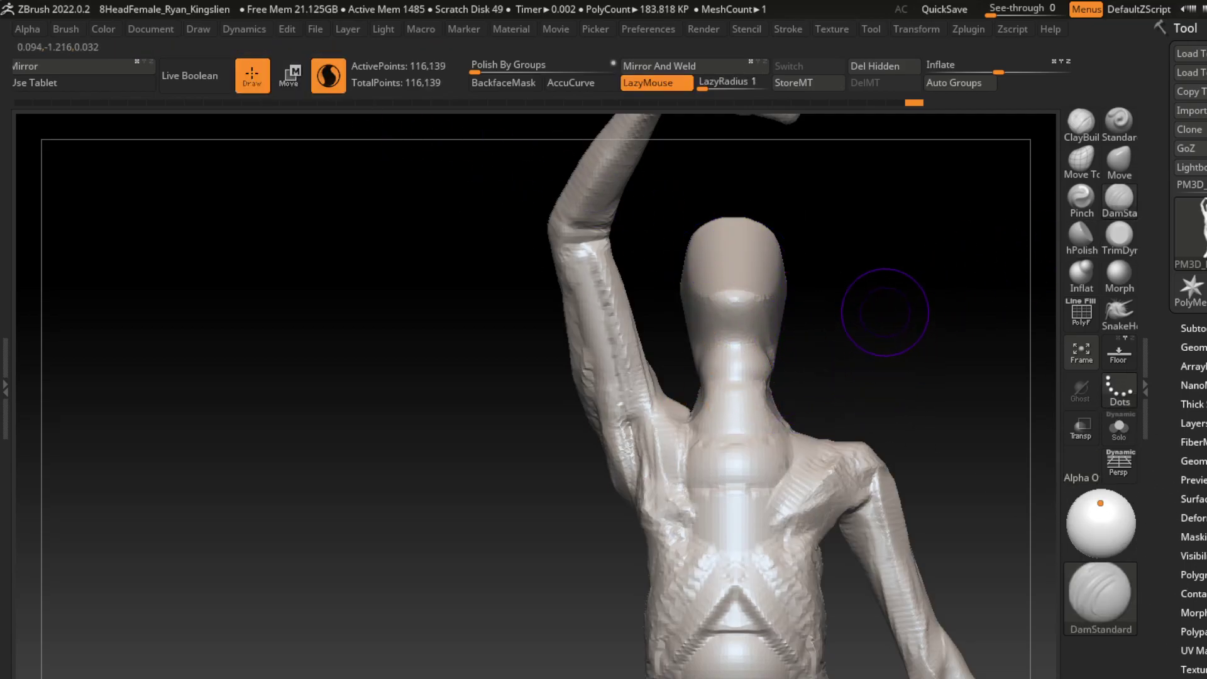
key(ctrl)
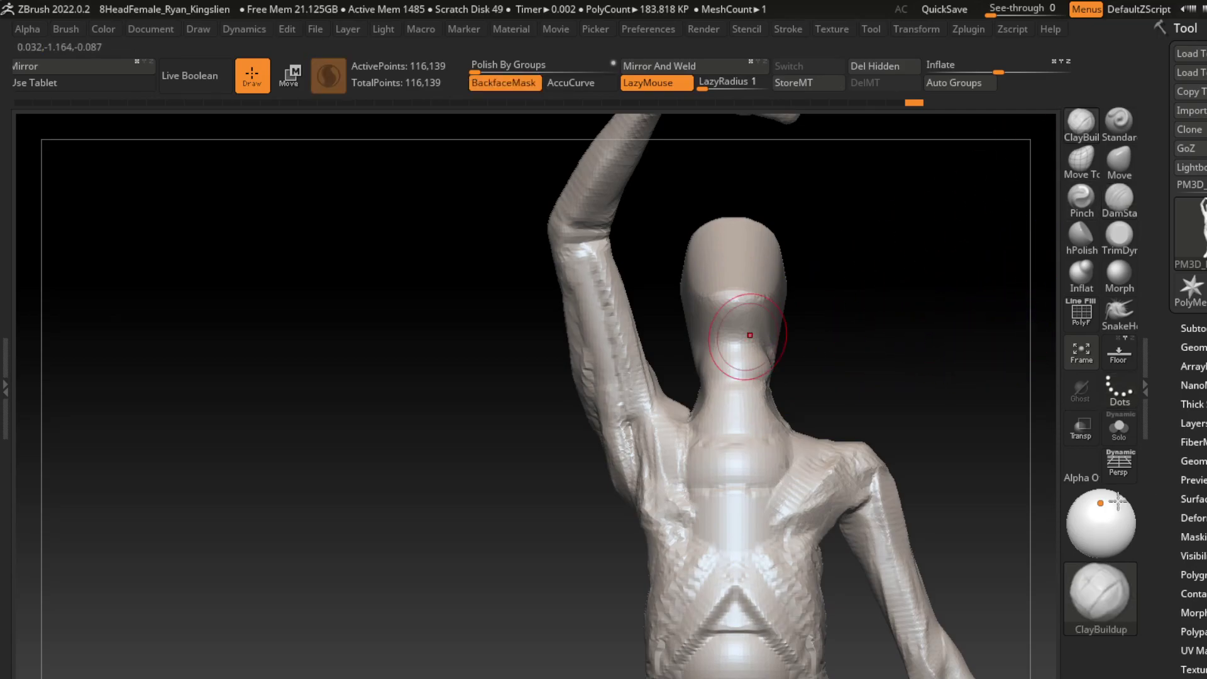
key(l)
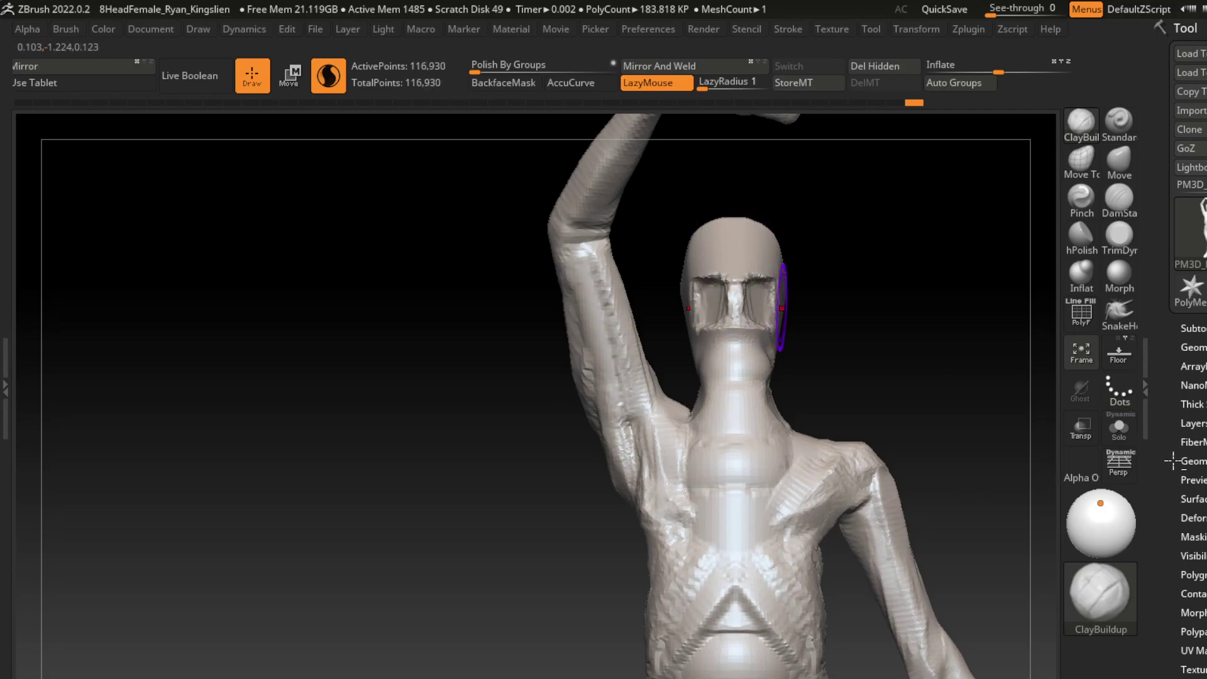
key(ctrl+z)
mouse_move(764, 264)
mouse_down()
mouse_move(767, 339)
mouse_move(765, 319)
mouse_move(695, 399)
mouse_up()
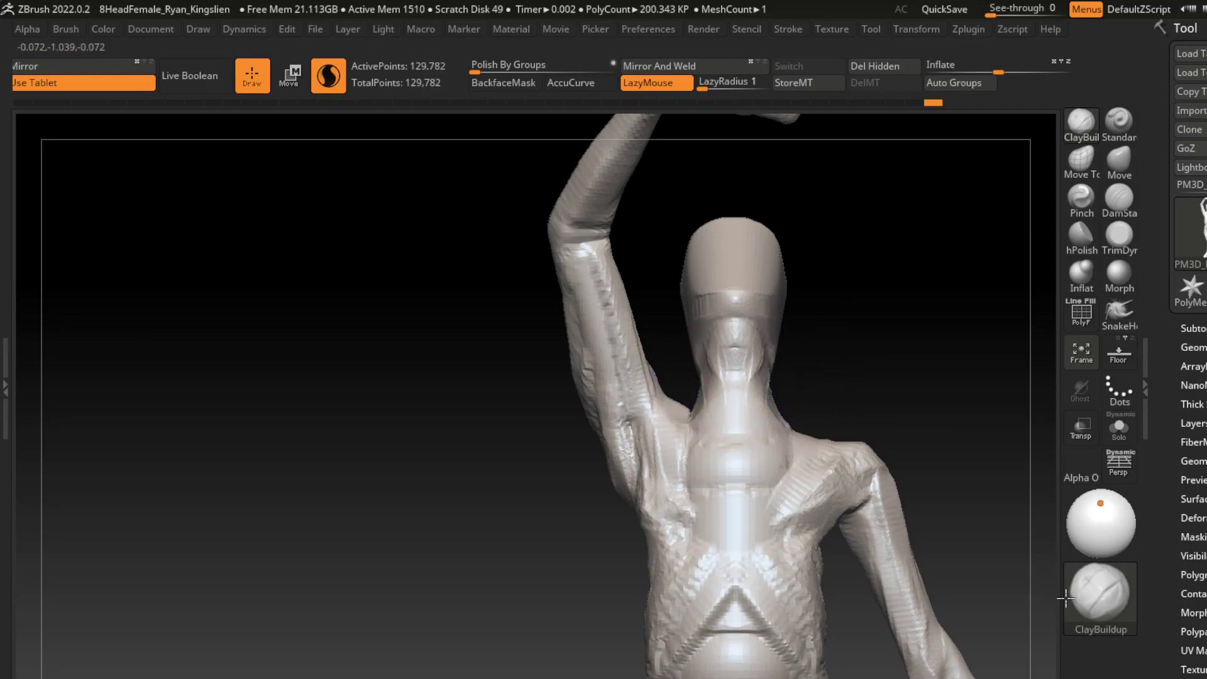
right_drag(766, 486, 723, 478)
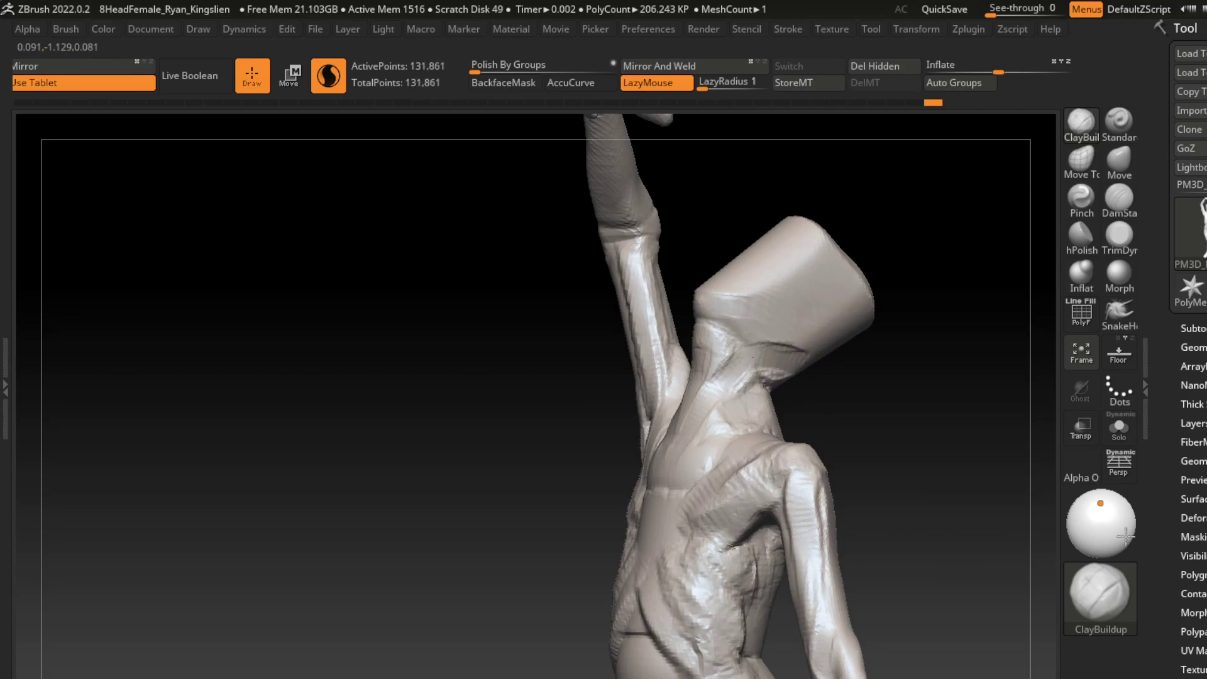
drag(785, 349, 880, 309)
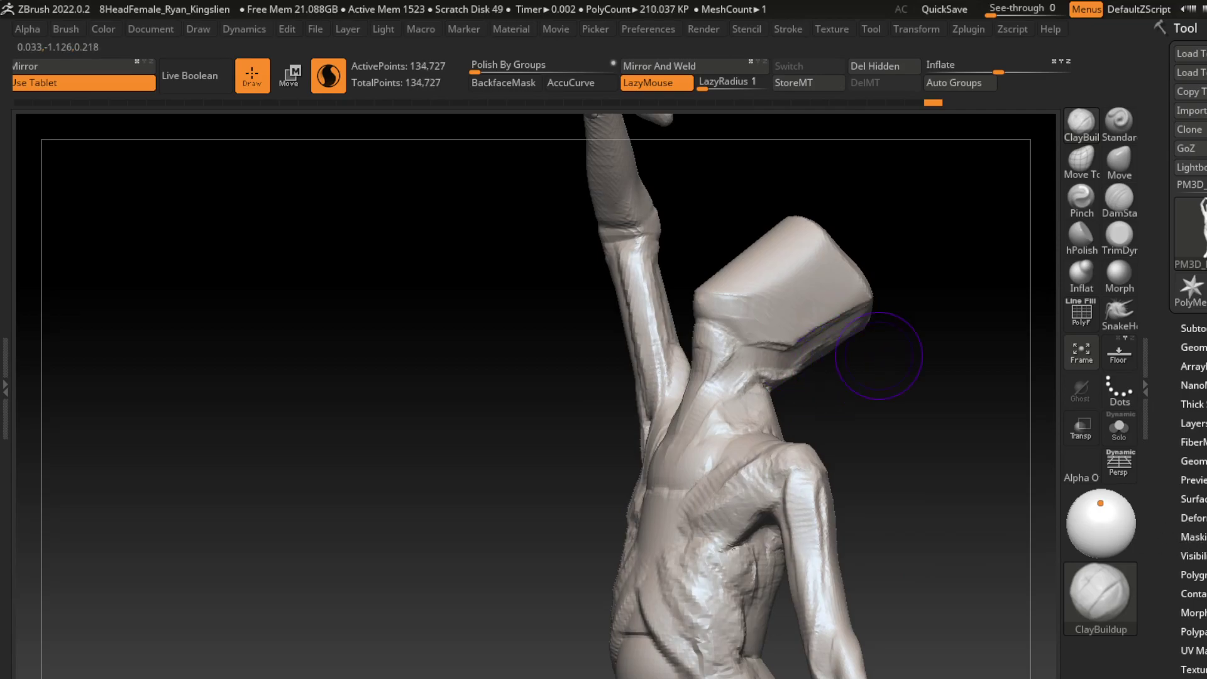
mouse_move(879, 356)
mouse_down()
mouse_move(889, 378)
mouse_move(782, 318)
mouse_move(774, 390)
mouse_move(844, 419)
mouse_up()
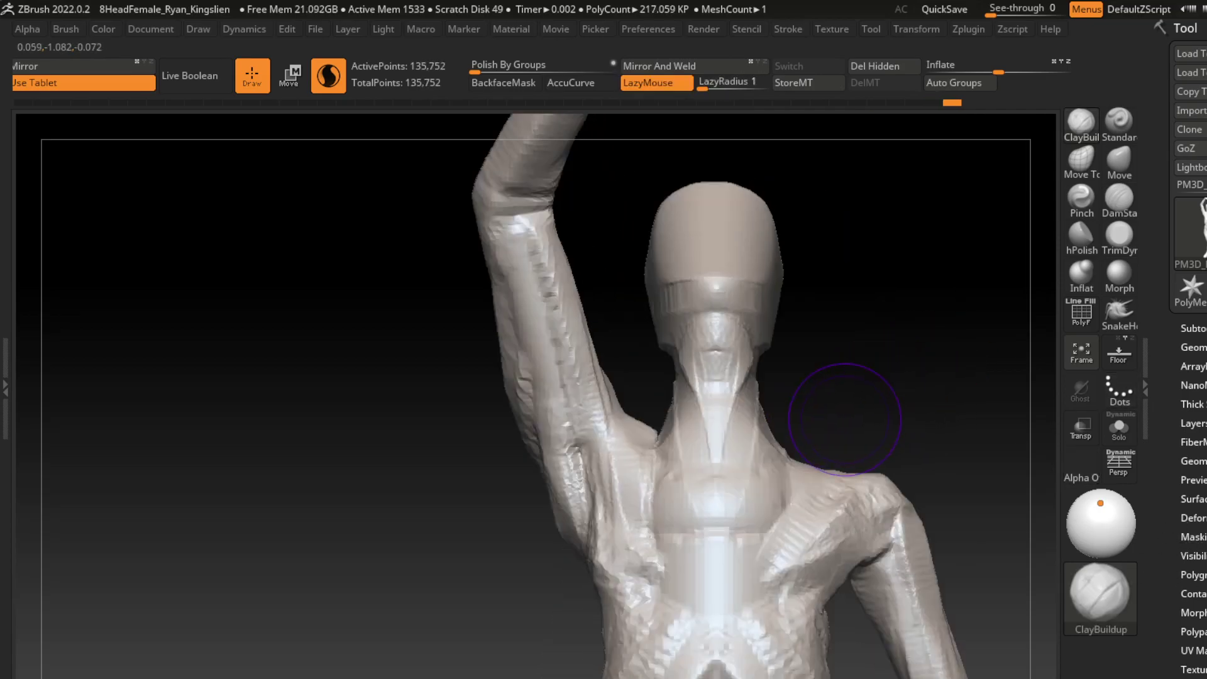
- Reshape the head's right edge, lower face and neck with a crease brush
click(1119, 200)
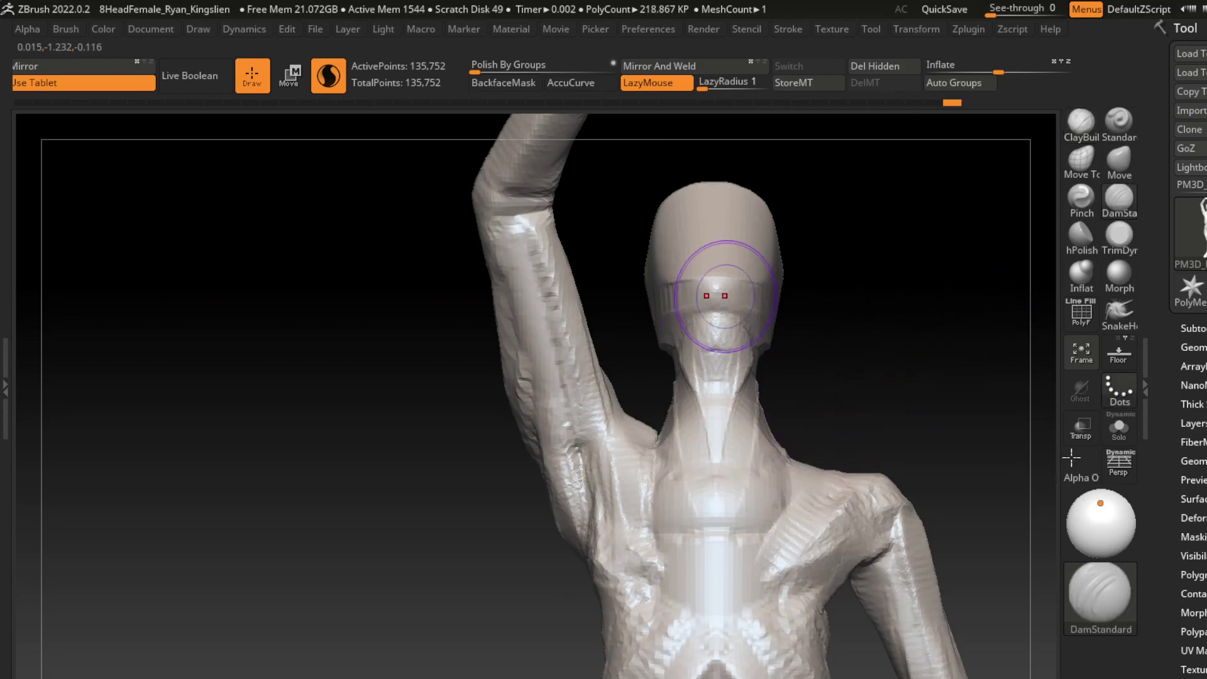
drag(761, 239, 755, 264)
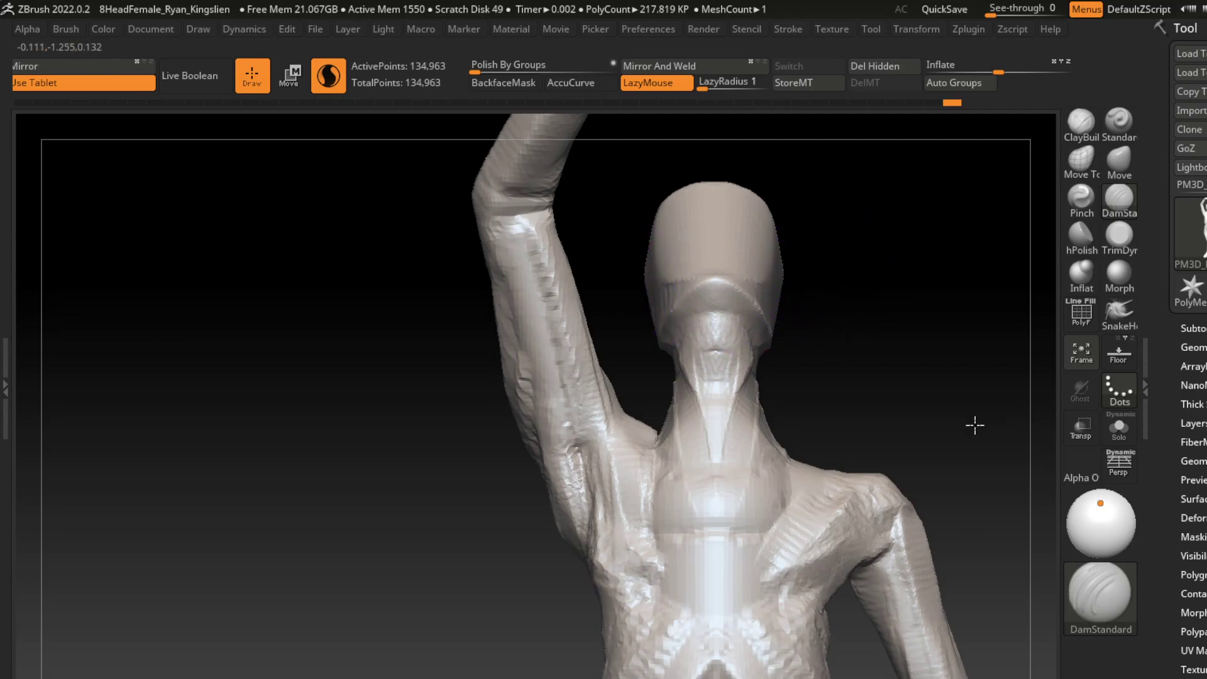
drag(742, 255, 751, 281)
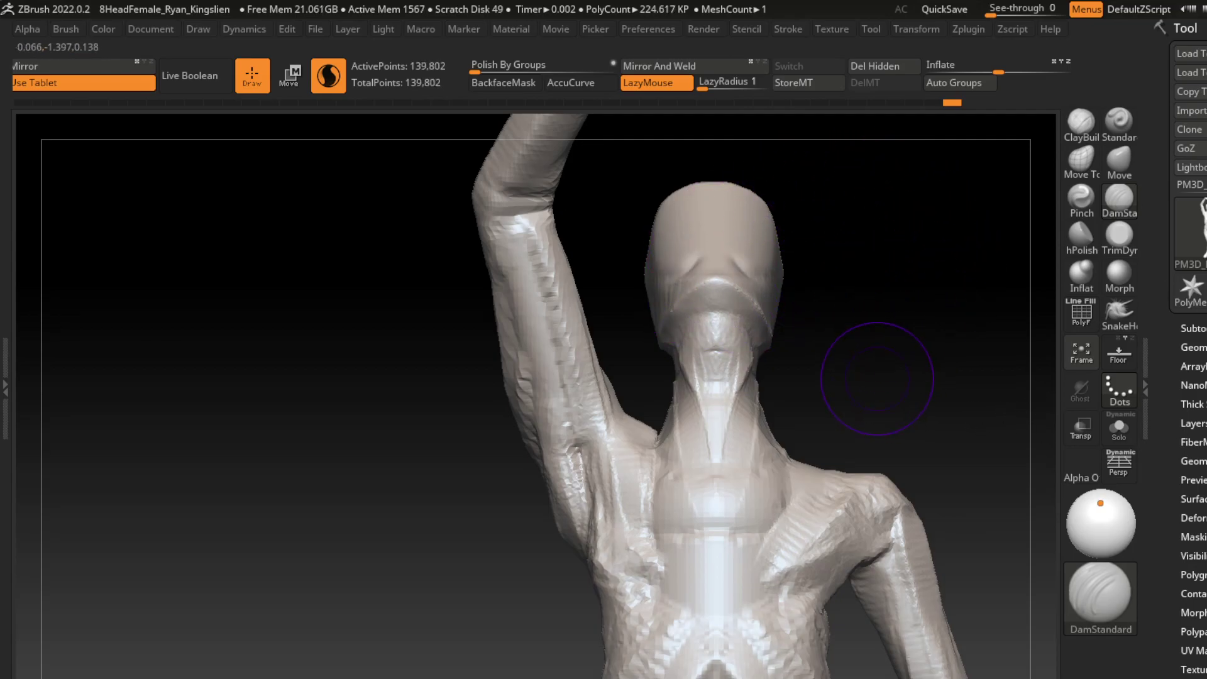
drag(680, 365, 723, 440)
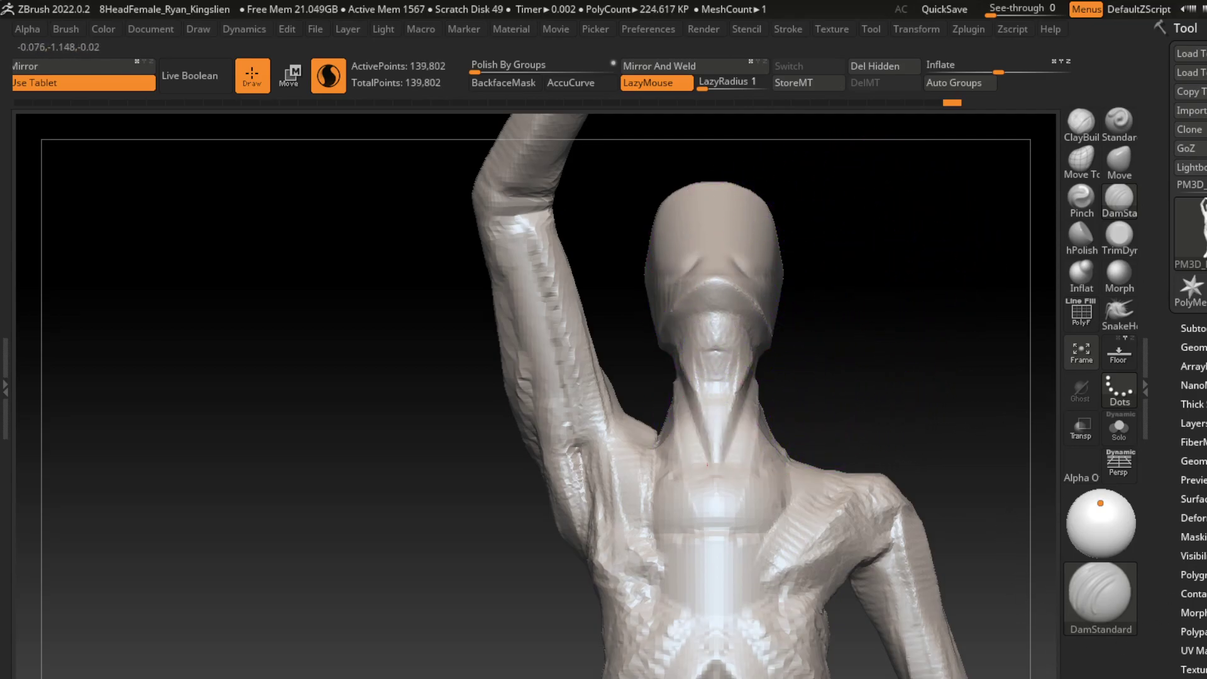
- Sculpt strokes along the neck with a smaller Standard brush
click(1120, 120)
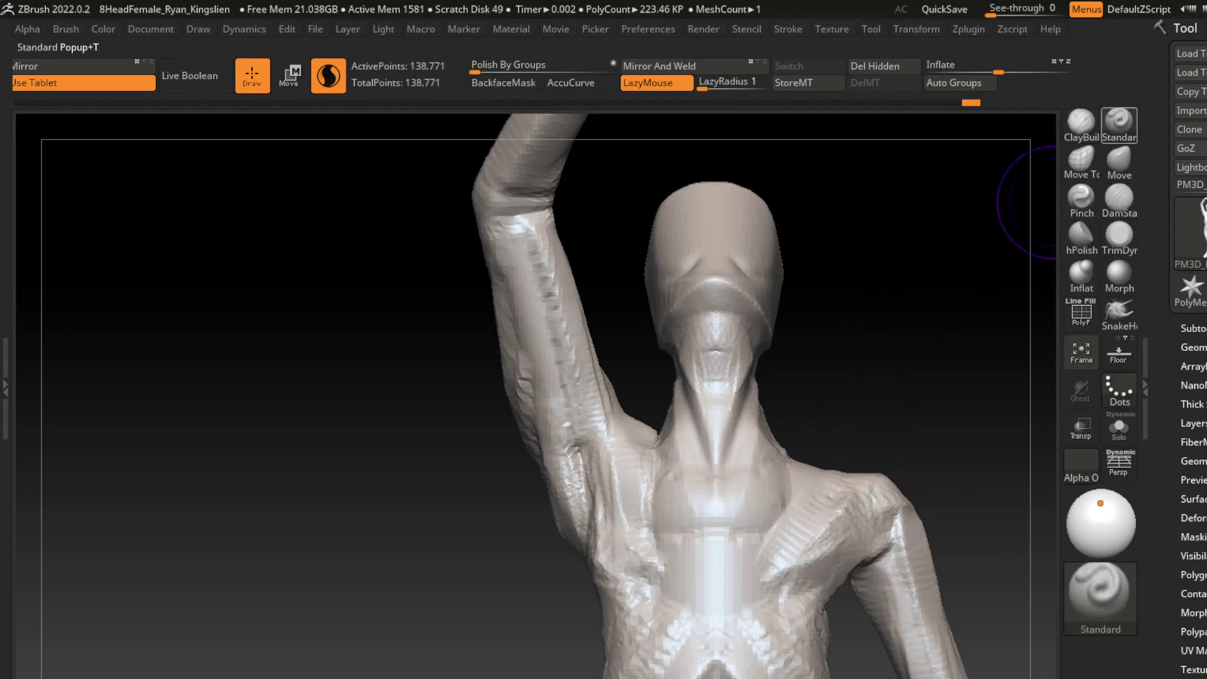
key(s)
drag(843, 359, 826, 360)
drag(829, 319, 703, 409)
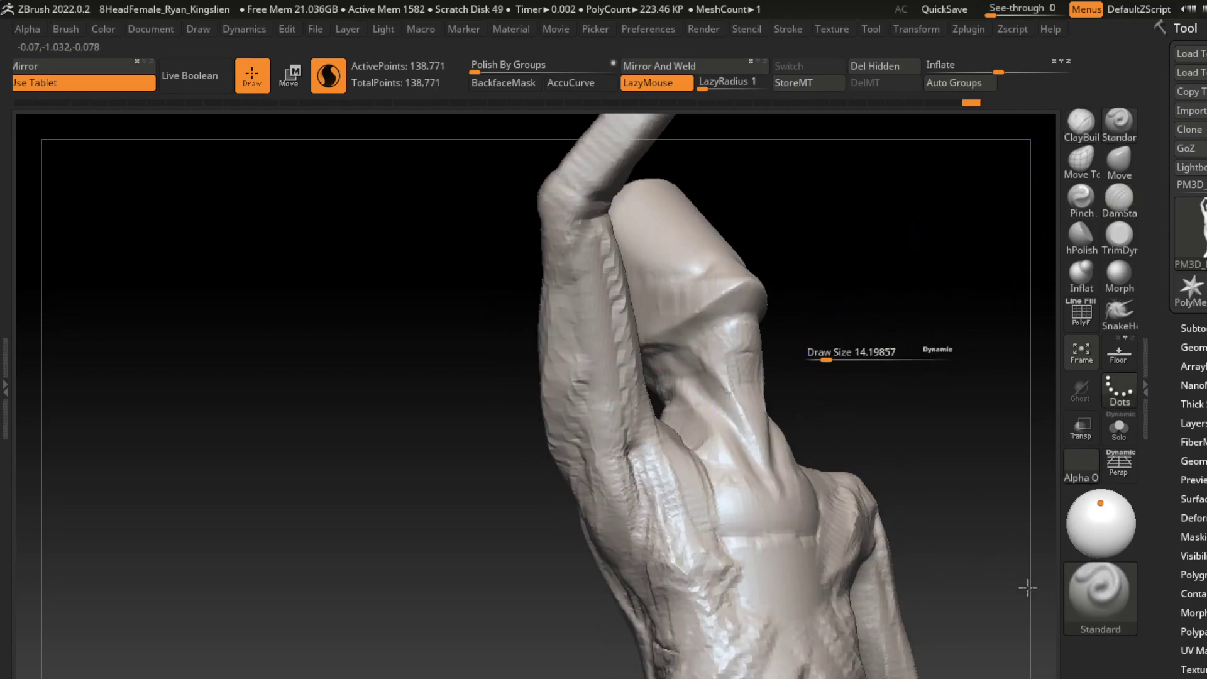
drag(661, 361, 729, 465)
drag(686, 403, 755, 490)
drag(717, 415, 768, 493)
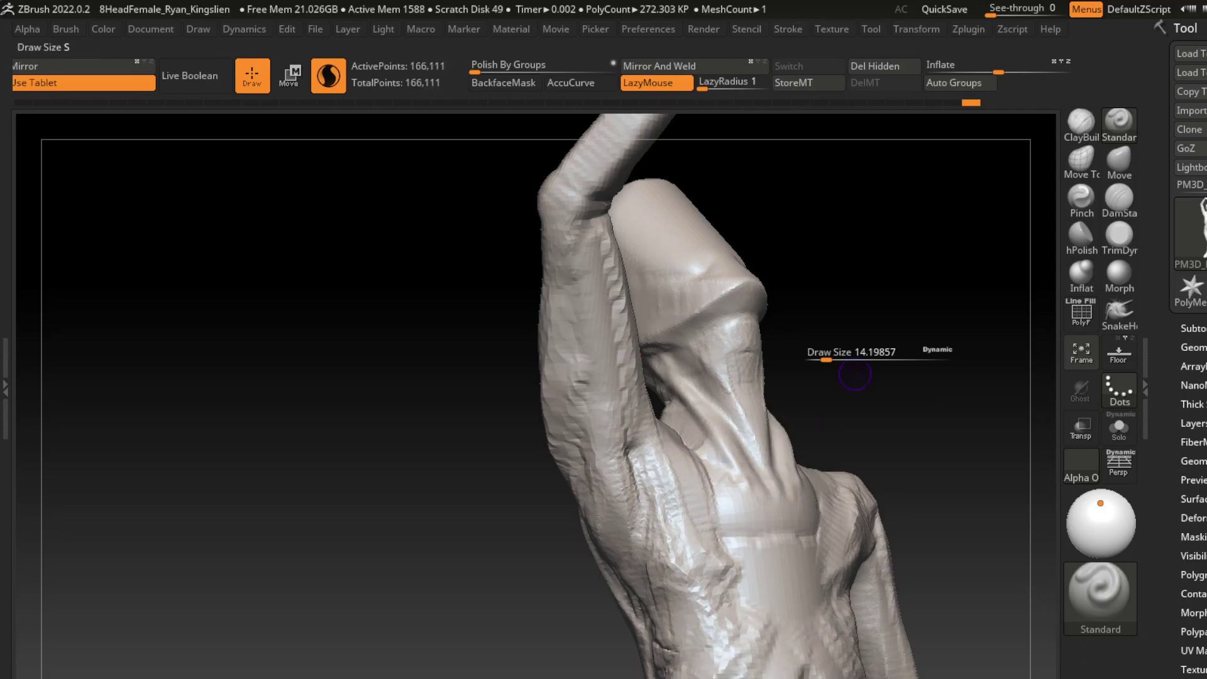
drag(851, 369, 927, 262)
key(s)
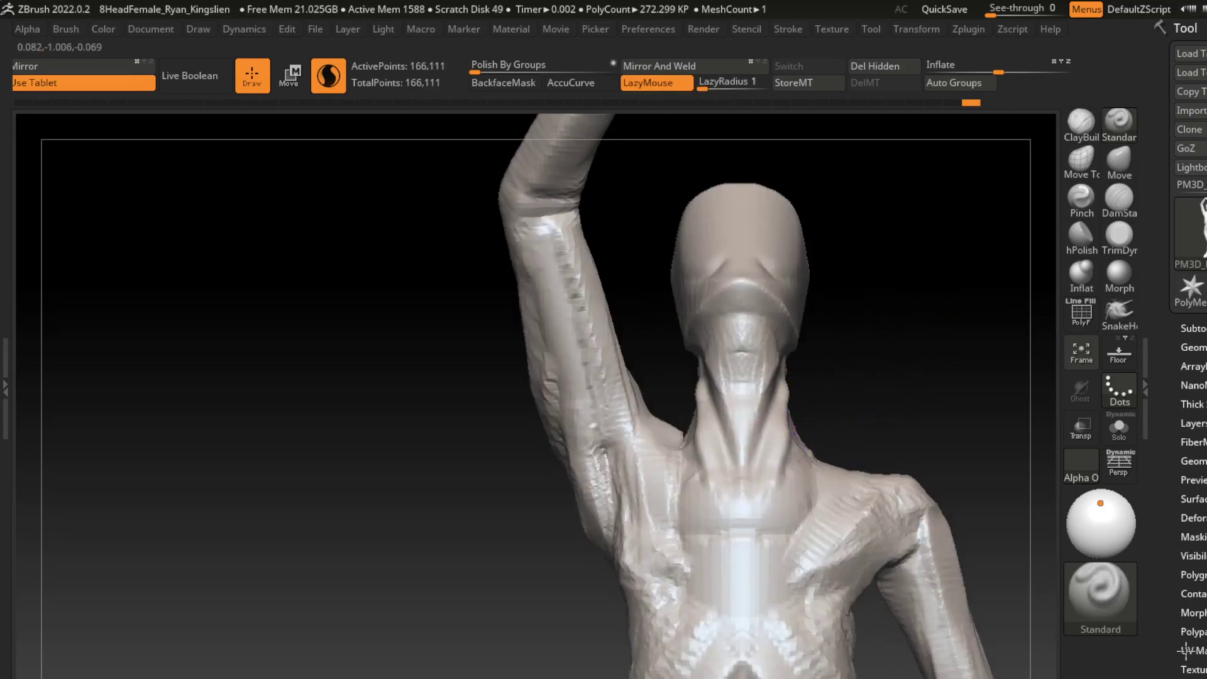
- Build up the neck with mirrored ClayBuildup strokes and carve deeper neck-muscle grooves
click(1082, 122)
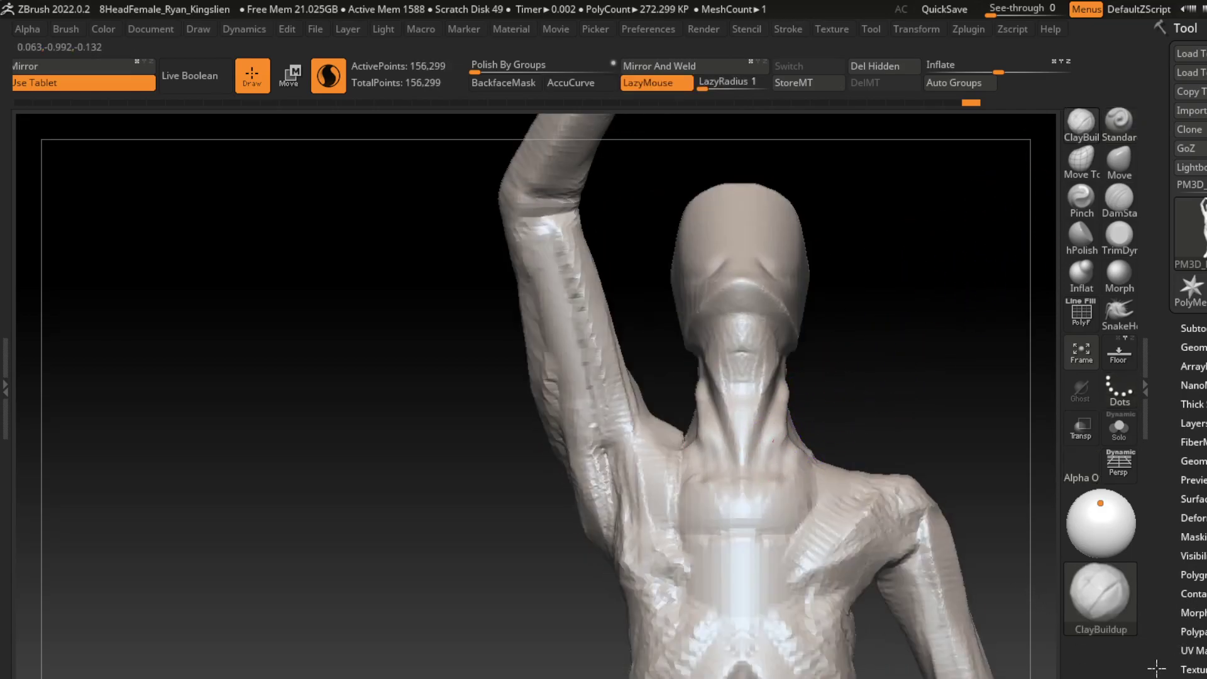
drag(823, 365, 1203, 562)
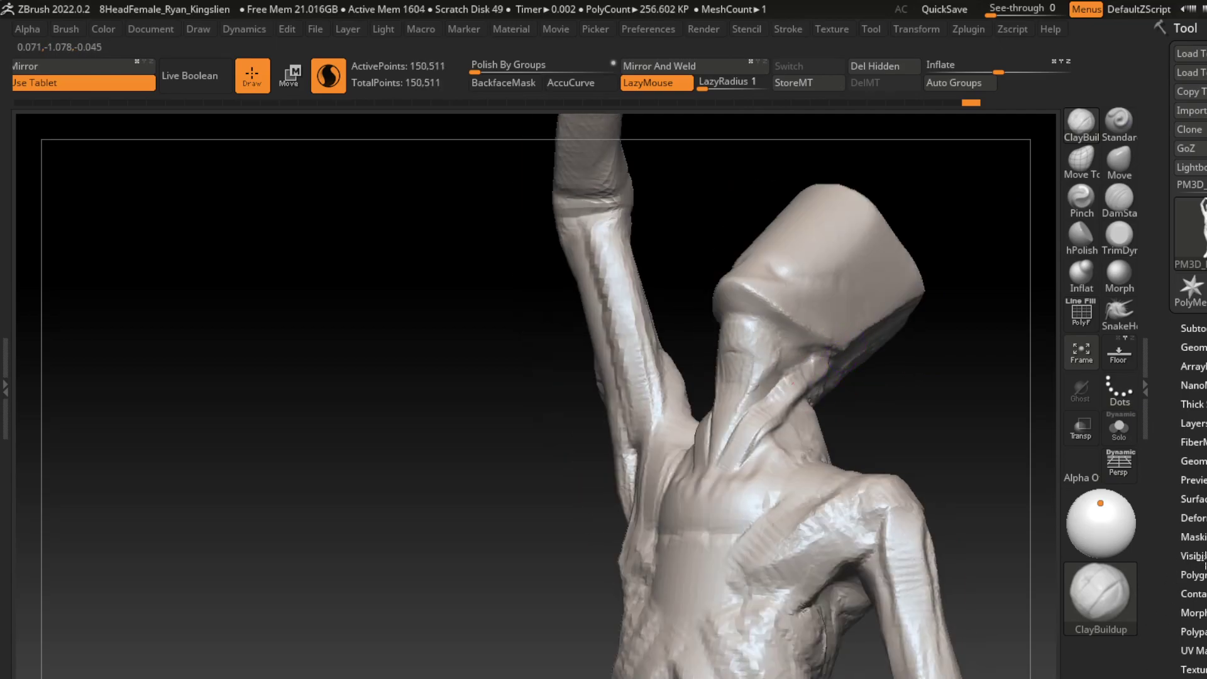
mouse_move(1006, 377)
mouse_down()
mouse_move(912, 399)
mouse_move(841, 439)
mouse_up()
drag(792, 388, 782, 472)
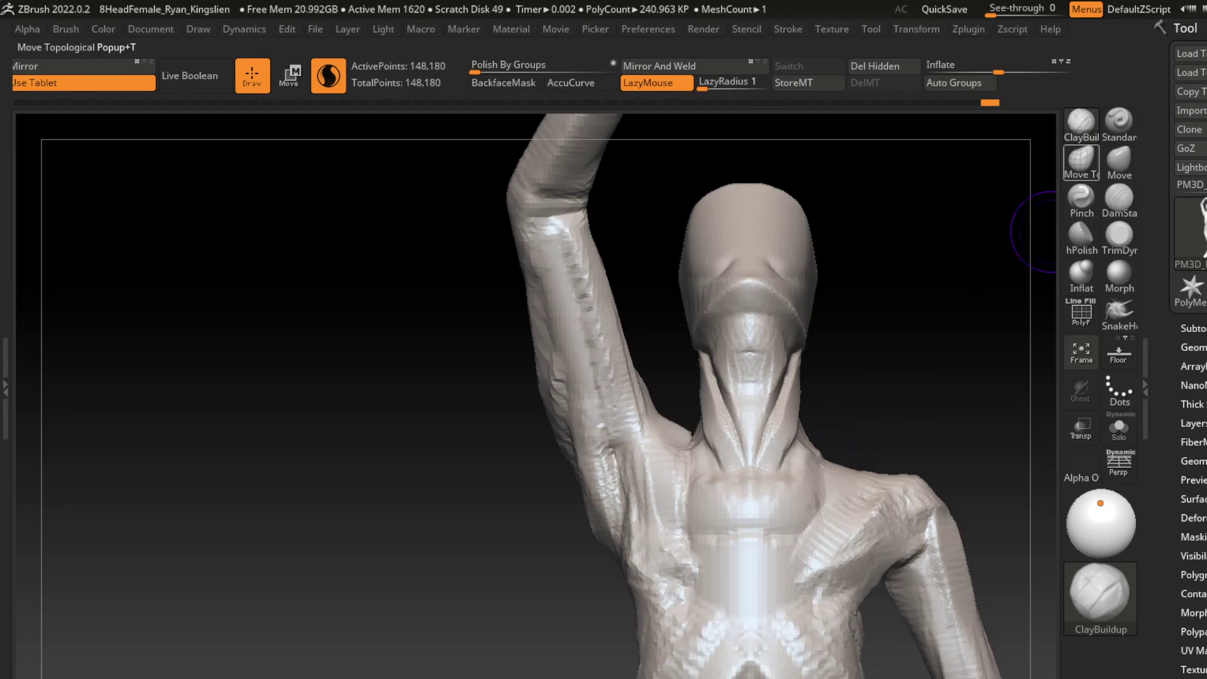
drag(687, 458, 698, 484)
drag(786, 389, 783, 465)
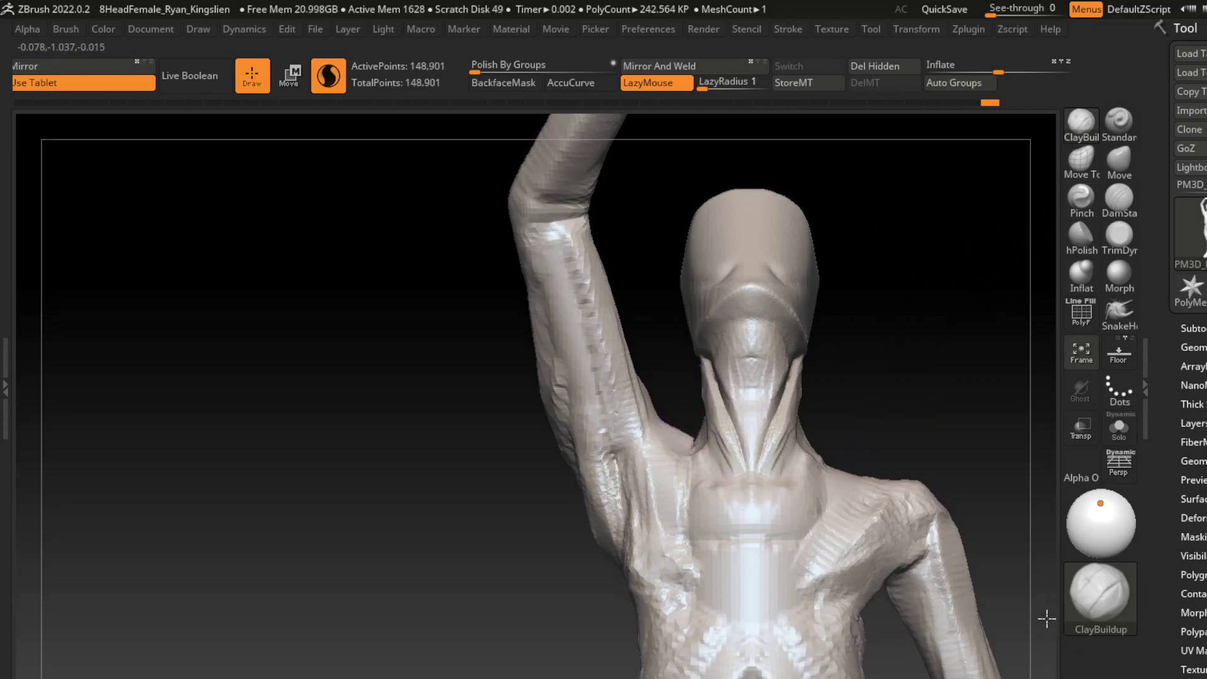
drag(944, 315, 956, 321)
drag(797, 500, 778, 431)
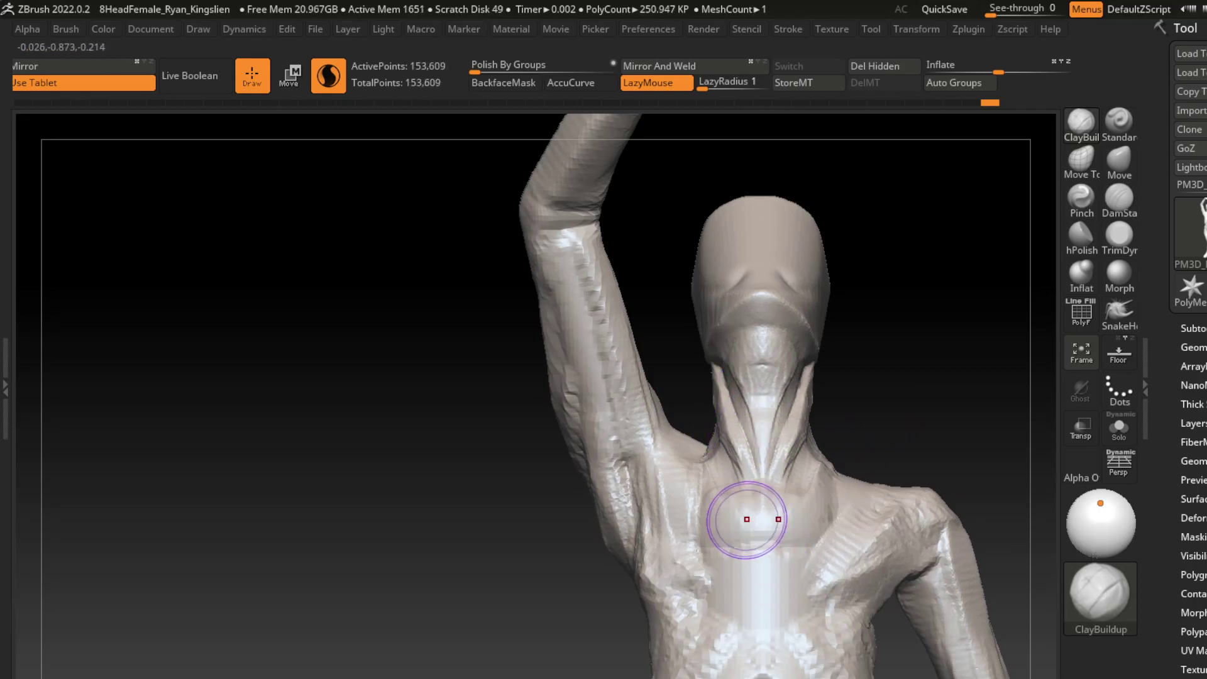
drag(741, 512, 764, 408)
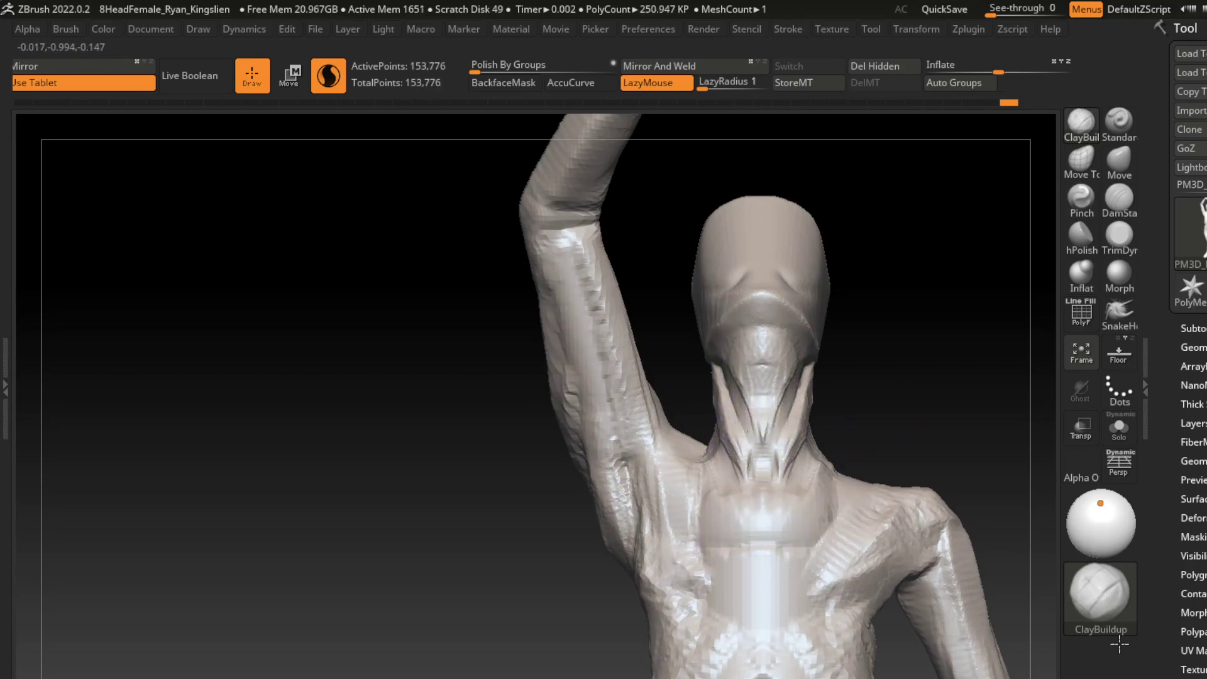
drag(761, 491, 767, 406)
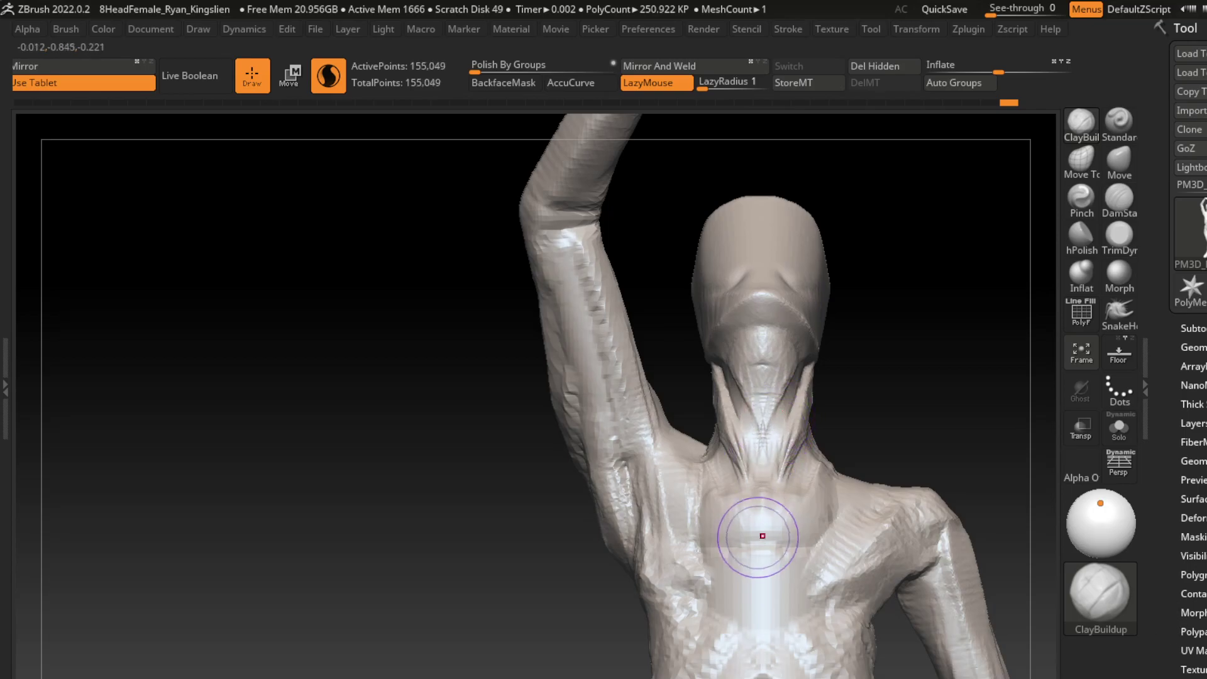
drag(761, 539, 782, 436)
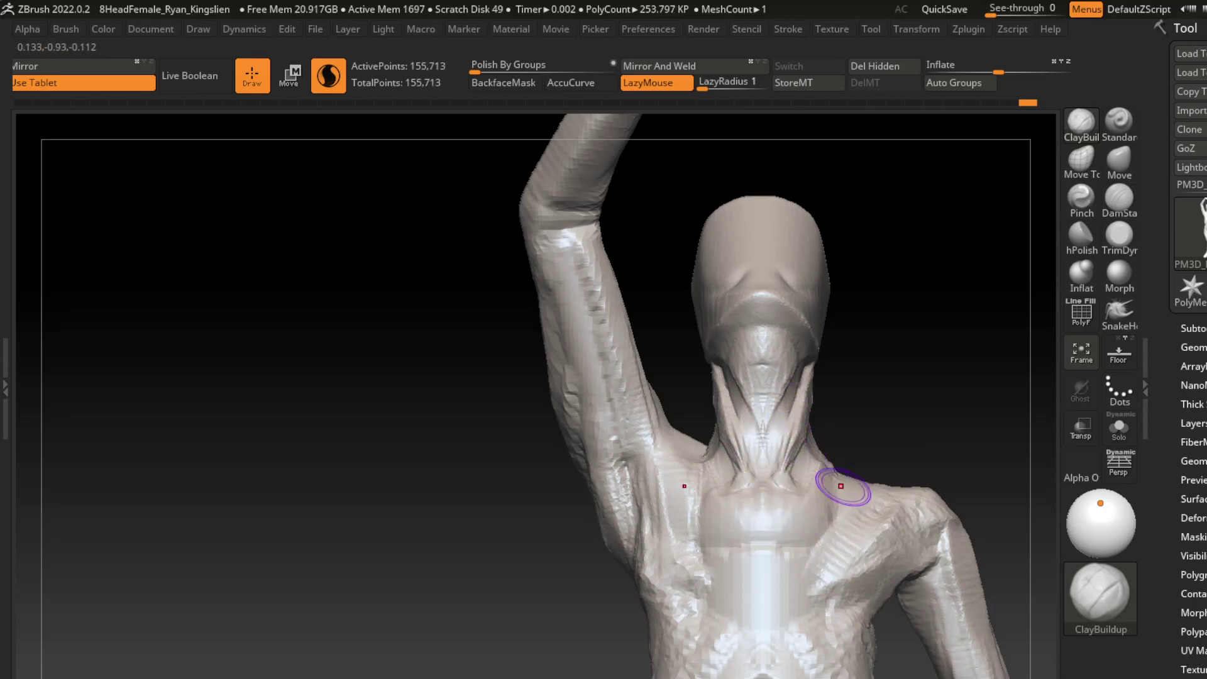
- Build up the chest and the area where the neck meets the shoulders
key(s)
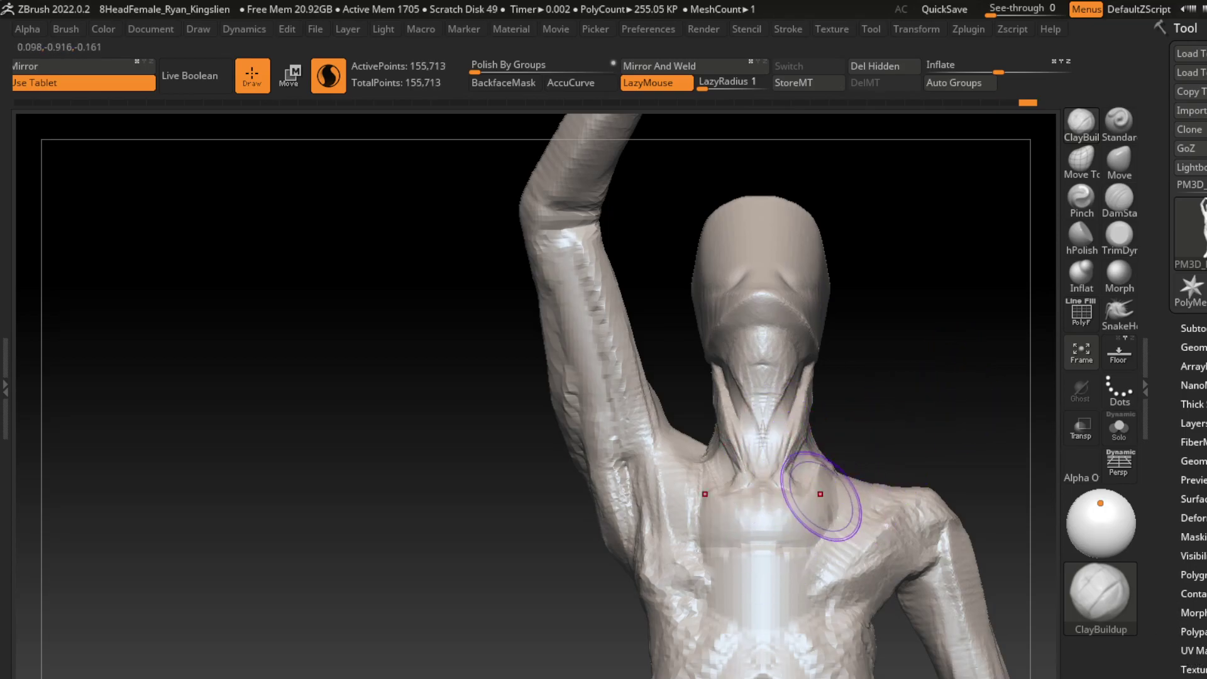
key(s)
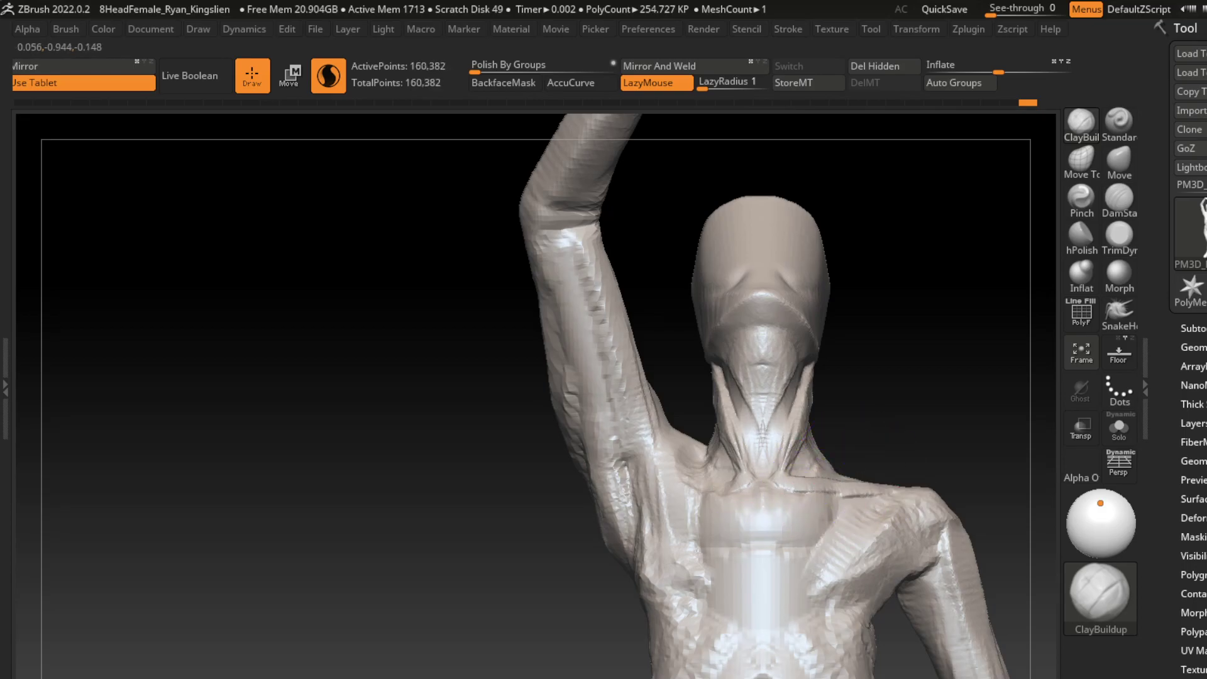
mouse_move(978, 391)
mouse_down()
mouse_move(911, 465)
mouse_move(786, 497)
mouse_move(866, 467)
mouse_up()
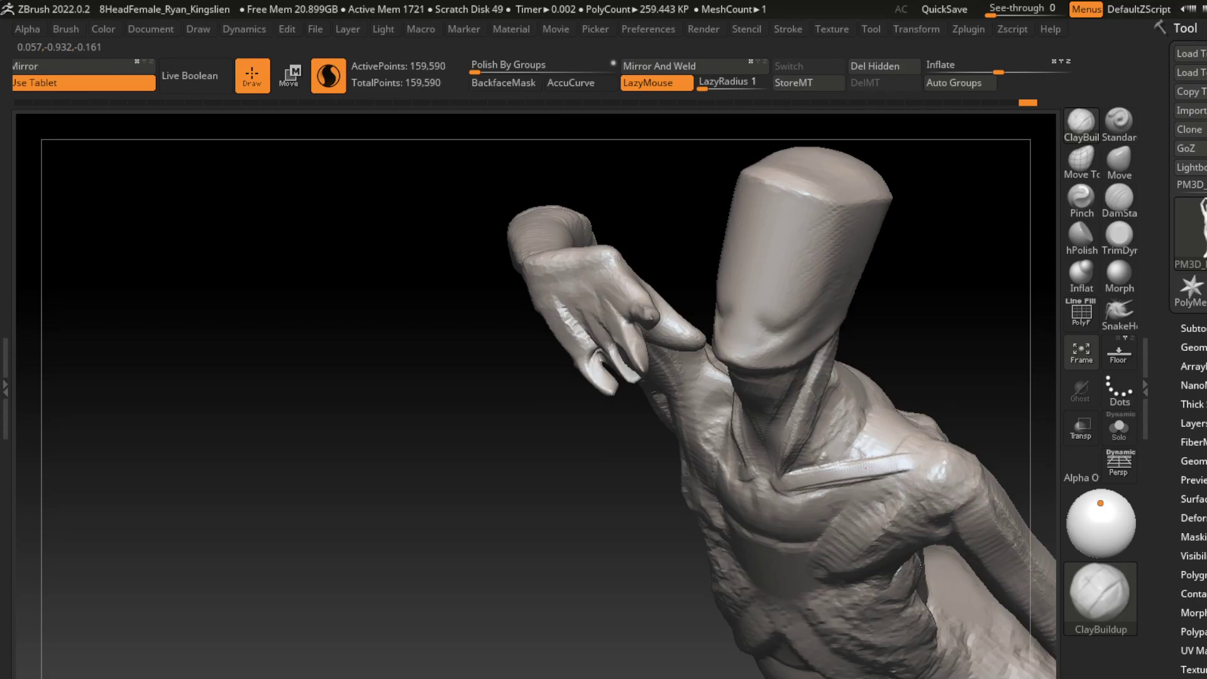
mouse_move(988, 397)
mouse_down()
mouse_move(780, 497)
mouse_move(710, 409)
mouse_move(749, 478)
mouse_up()
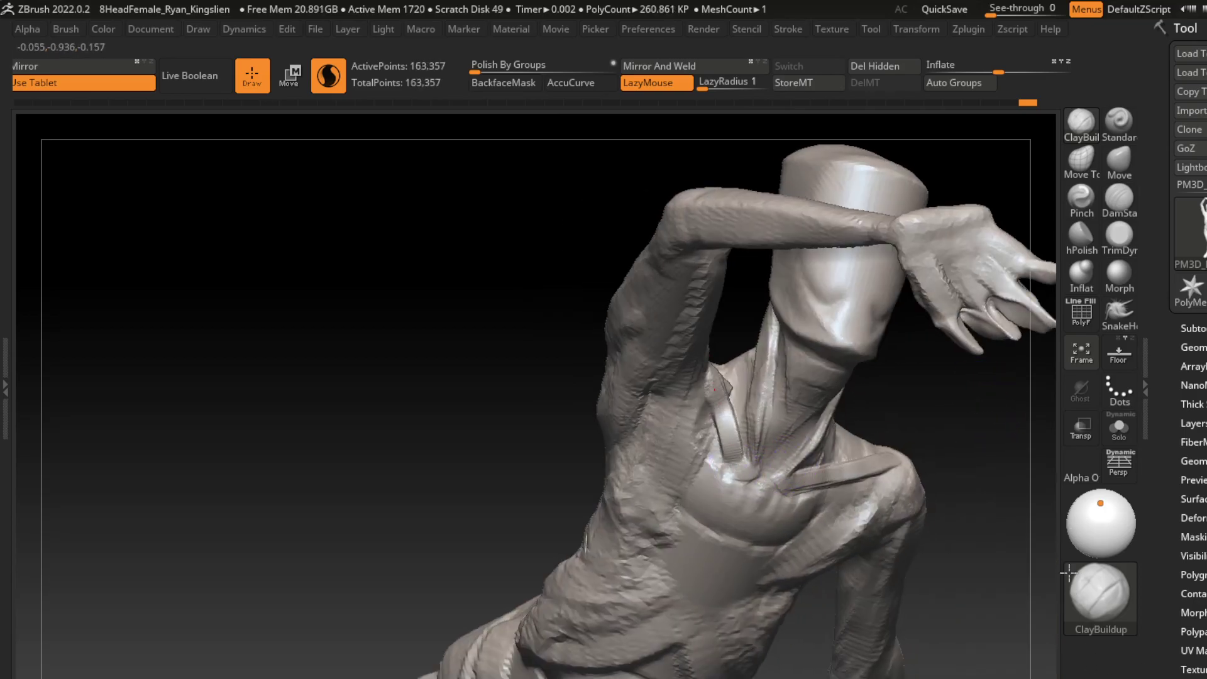
drag(968, 440, 874, 472)
mouse_move(749, 465)
mouse_down()
mouse_move(685, 428)
mouse_move(722, 449)
mouse_up()
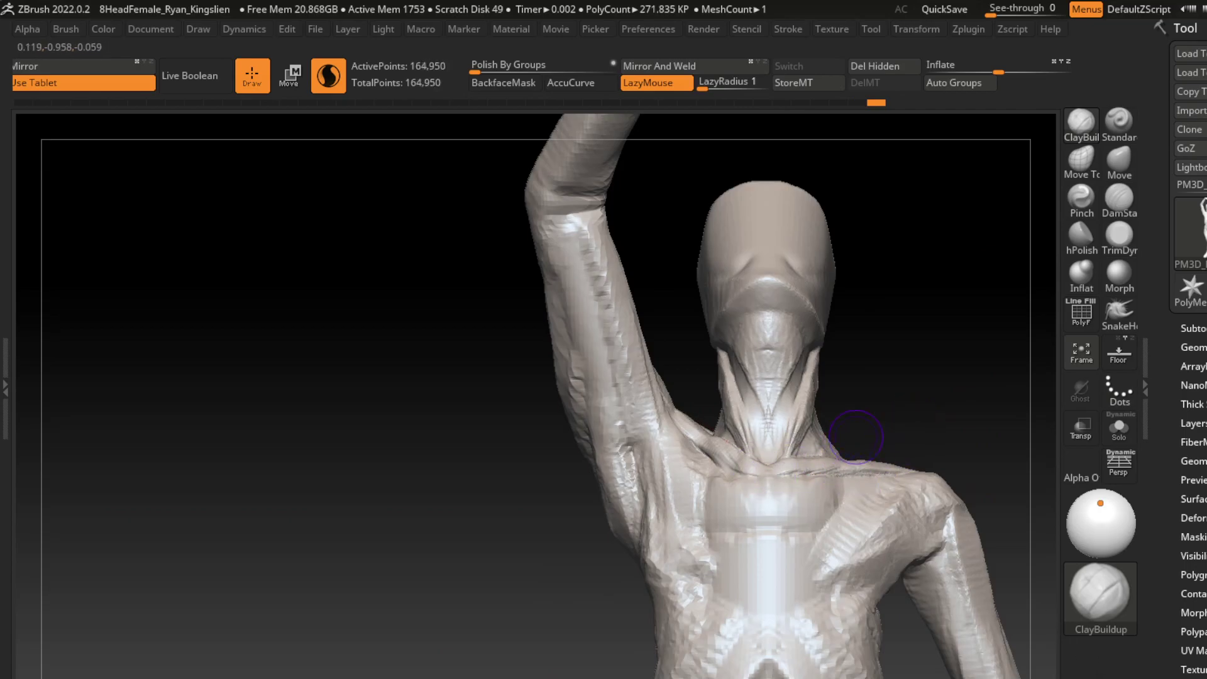
- Sculpt the face and chin, undo the stray chin stroke, and rework the neck
key(s)
drag(843, 329, 893, 328)
drag(812, 265, 730, 277)
drag(729, 334, 771, 345)
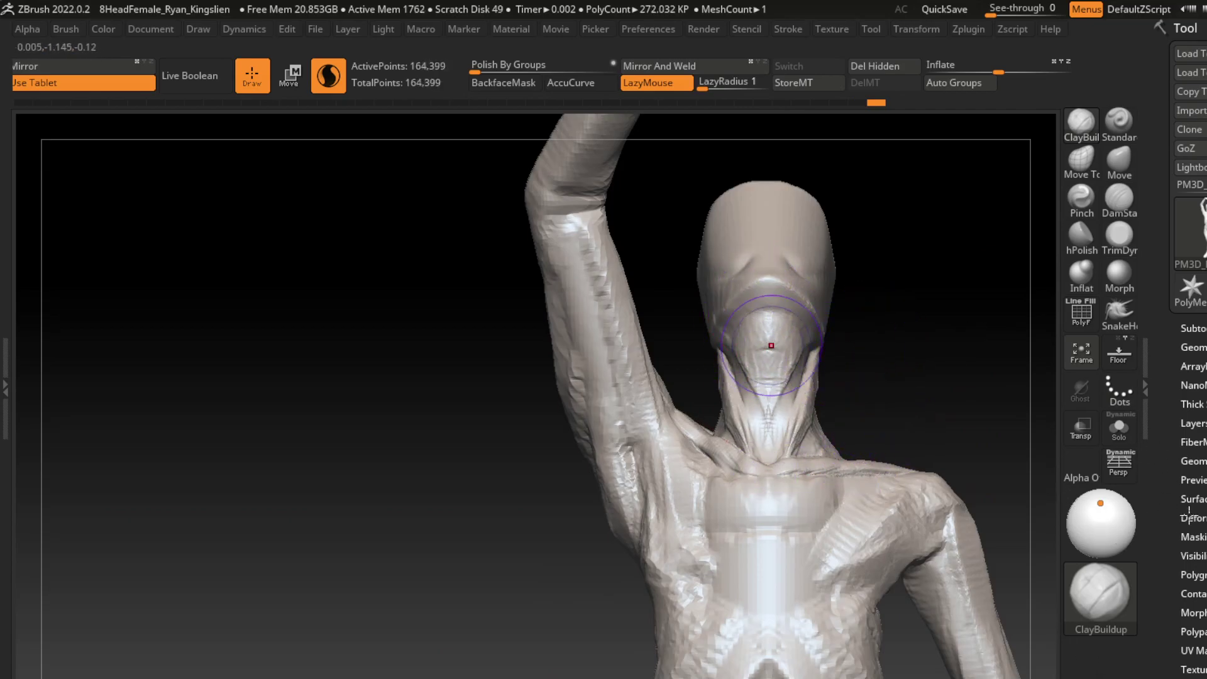
key(ctrl+z)
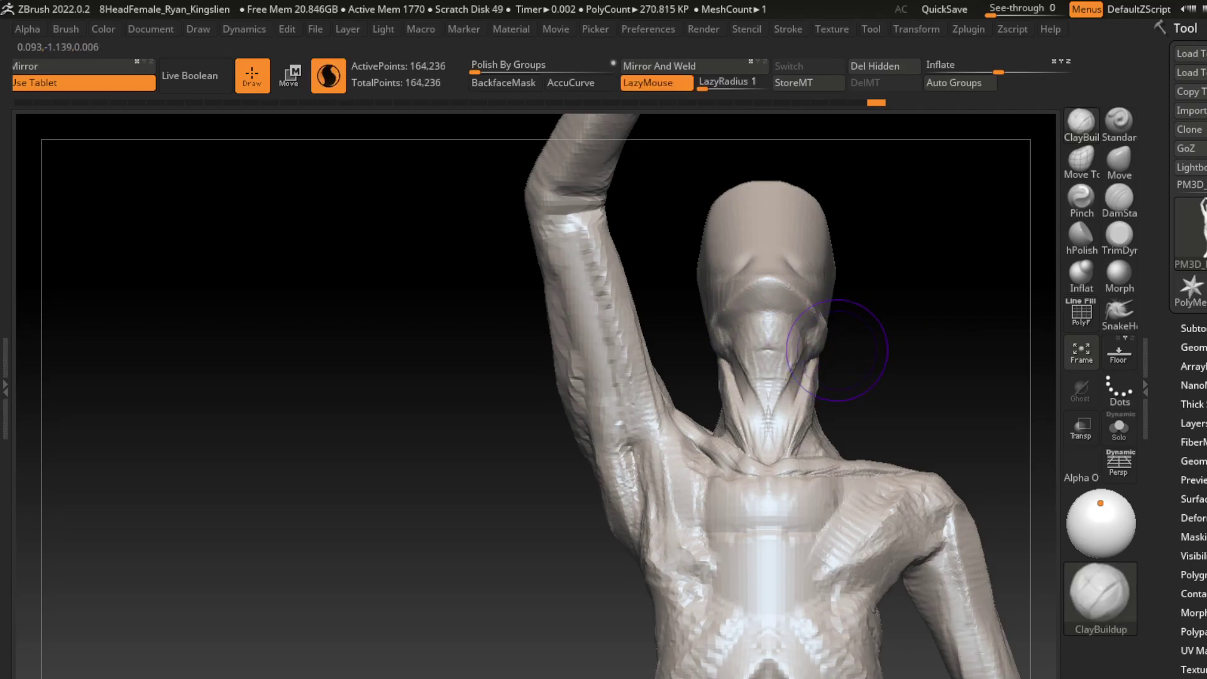
mouse_move(970, 342)
mouse_down()
mouse_move(857, 296)
mouse_move(840, 333)
mouse_move(811, 340)
mouse_up()
shift+drag(981, 377, 1004, 202)
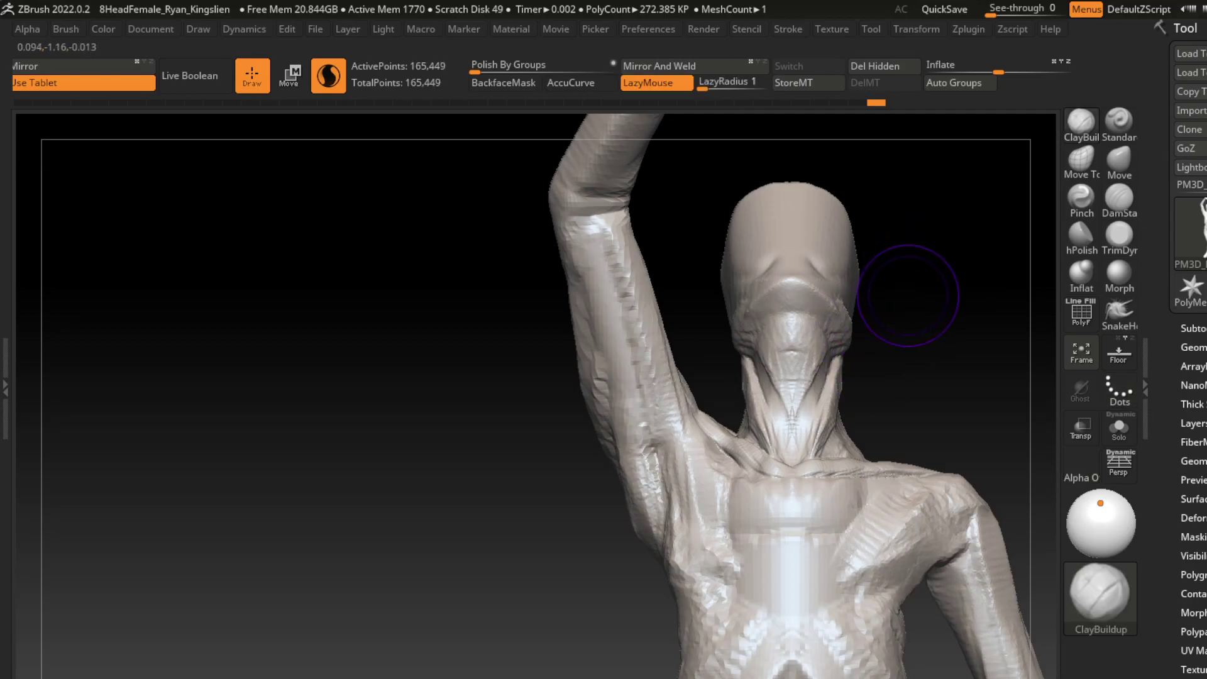
key(bracketleft)
- Hide the raised hand with a SelectRect drag and rotate to a frontal view of the head
click(1119, 198)
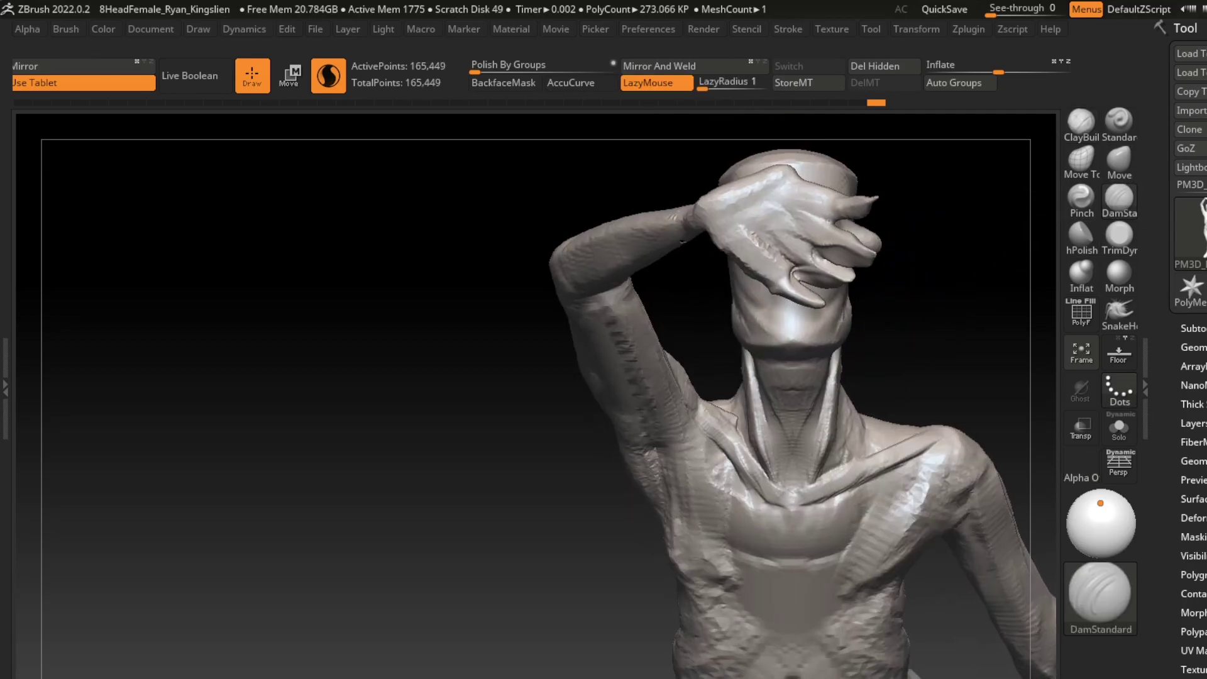
alt+drag(950, 218, 790, 262)
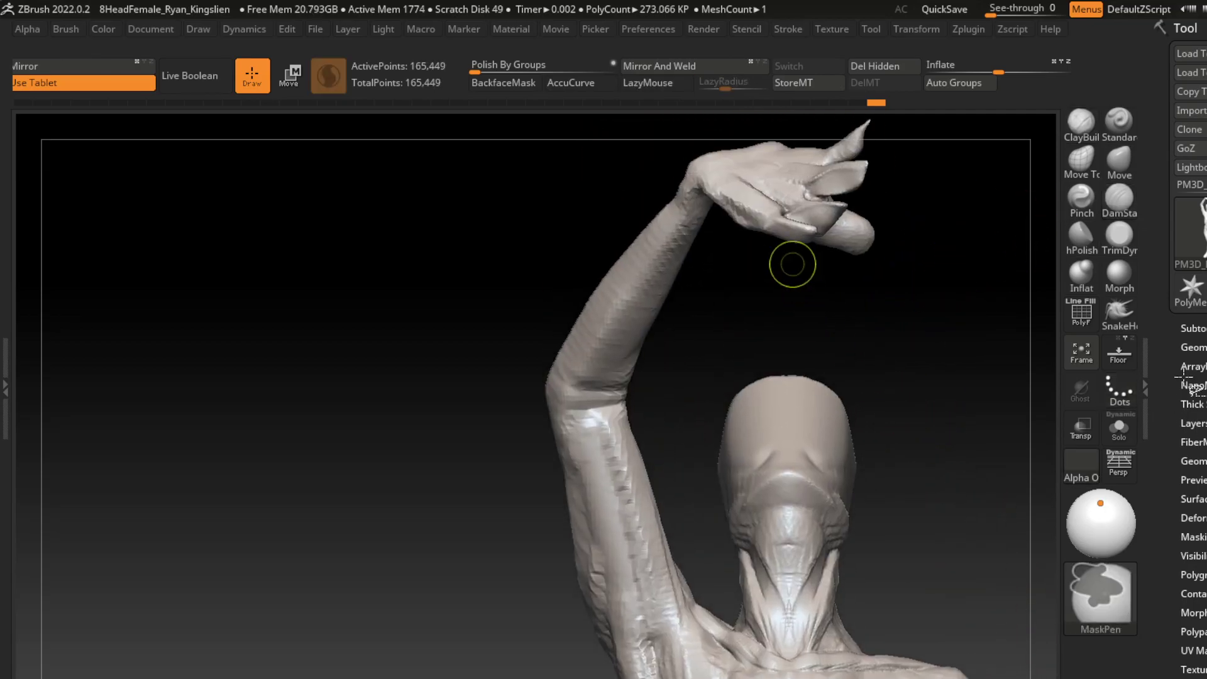
ctrl+alt+shift+drag(766, 192, 860, 183)
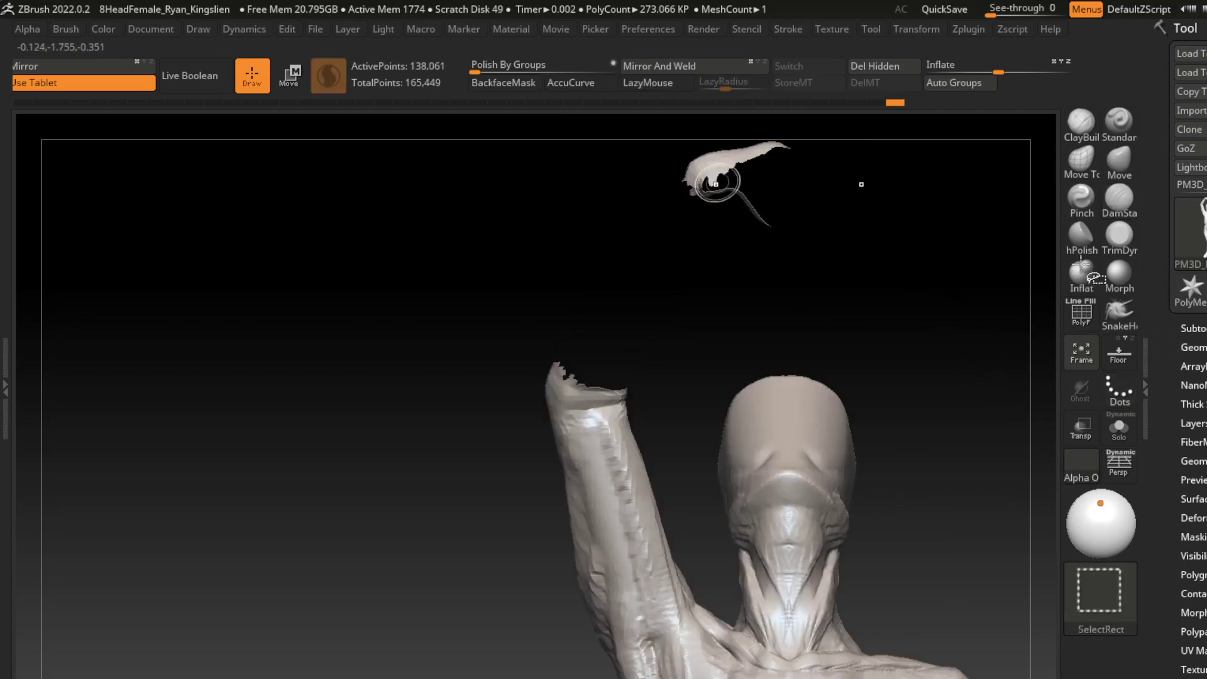
drag(817, 226, 816, 327)
mouse_move(906, 315)
mouse_down()
mouse_move(843, 389)
mouse_move(761, 353)
mouse_up()
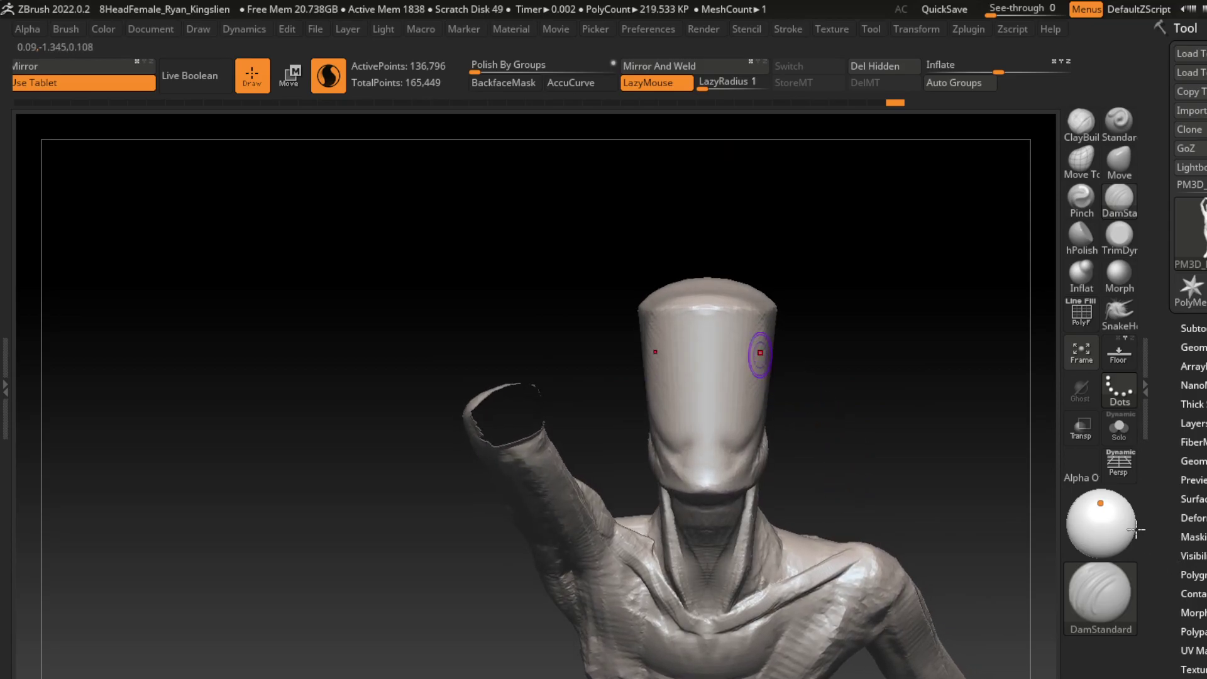
- Carve brow and eye grooves, then rework the eye, cheek and mouth with ClayBuildup, undoing stray strokes
mouse_move(721, 391)
mouse_down()
mouse_move(748, 376)
mouse_move(708, 407)
mouse_up()
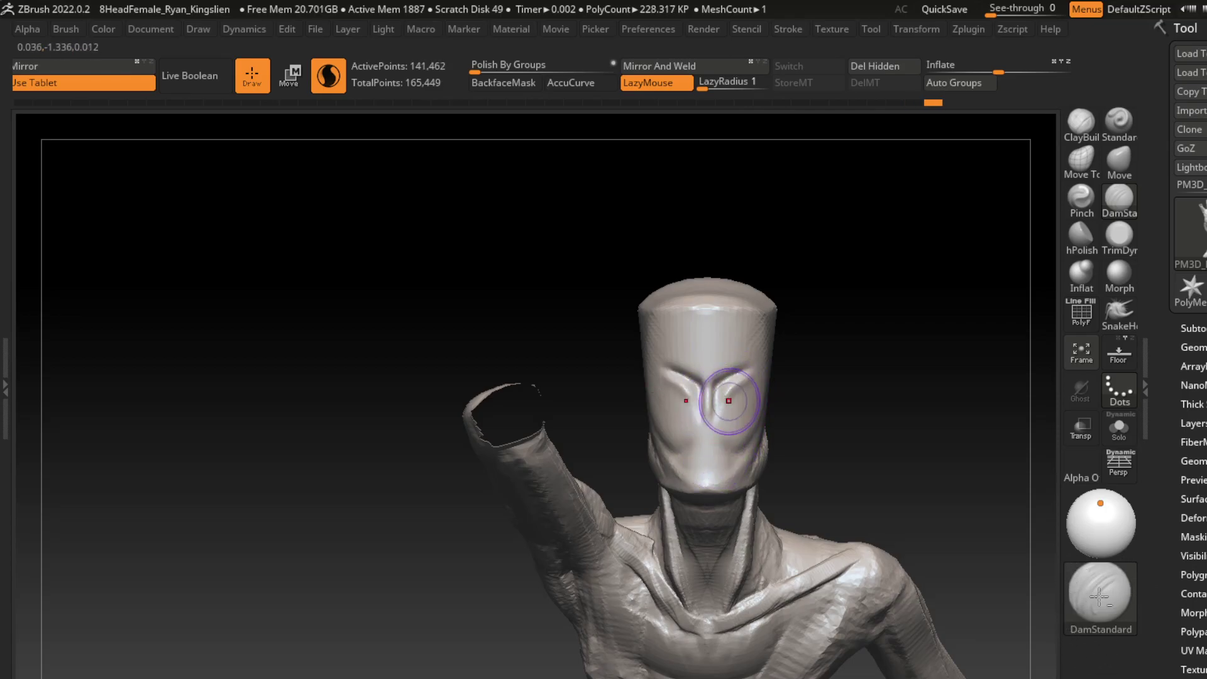
drag(732, 393, 748, 381)
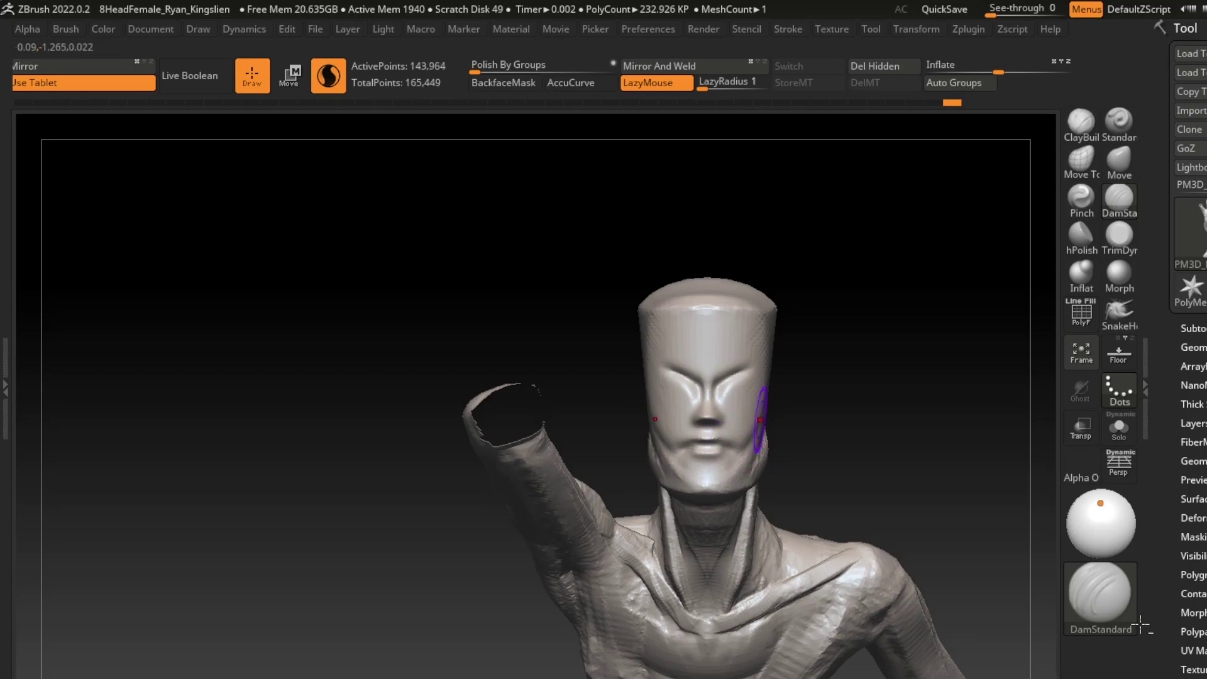
click(1081, 123)
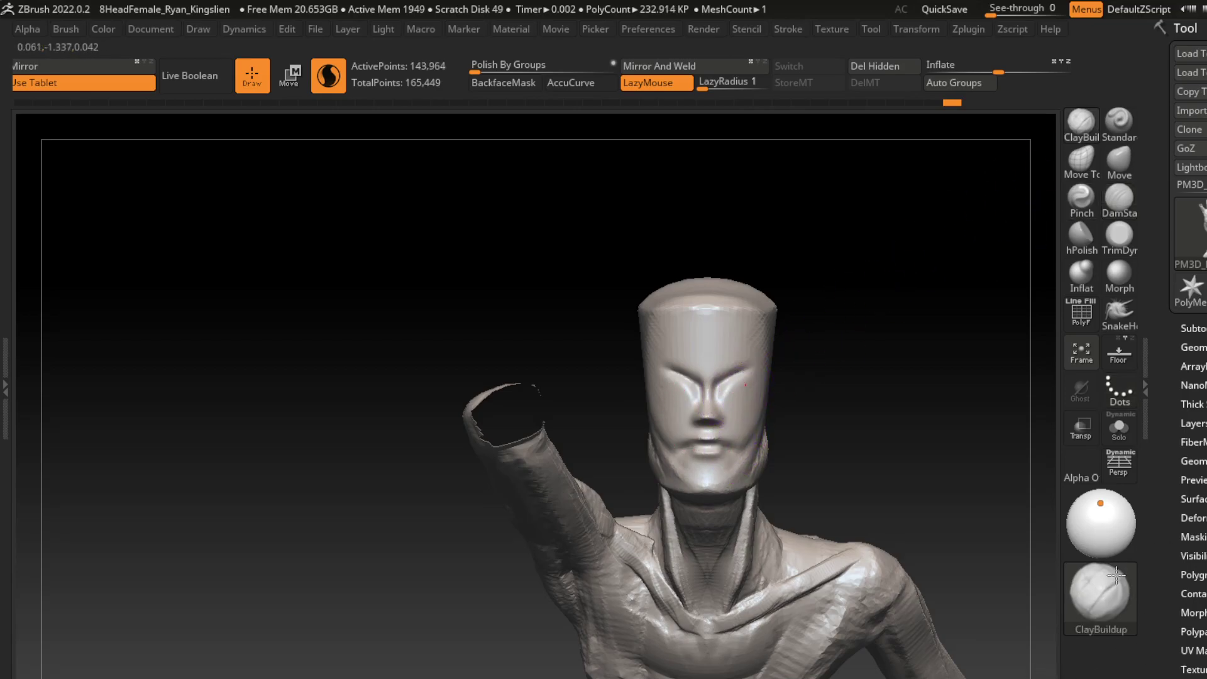
key(ctrl+z)
key(ctrl+z)
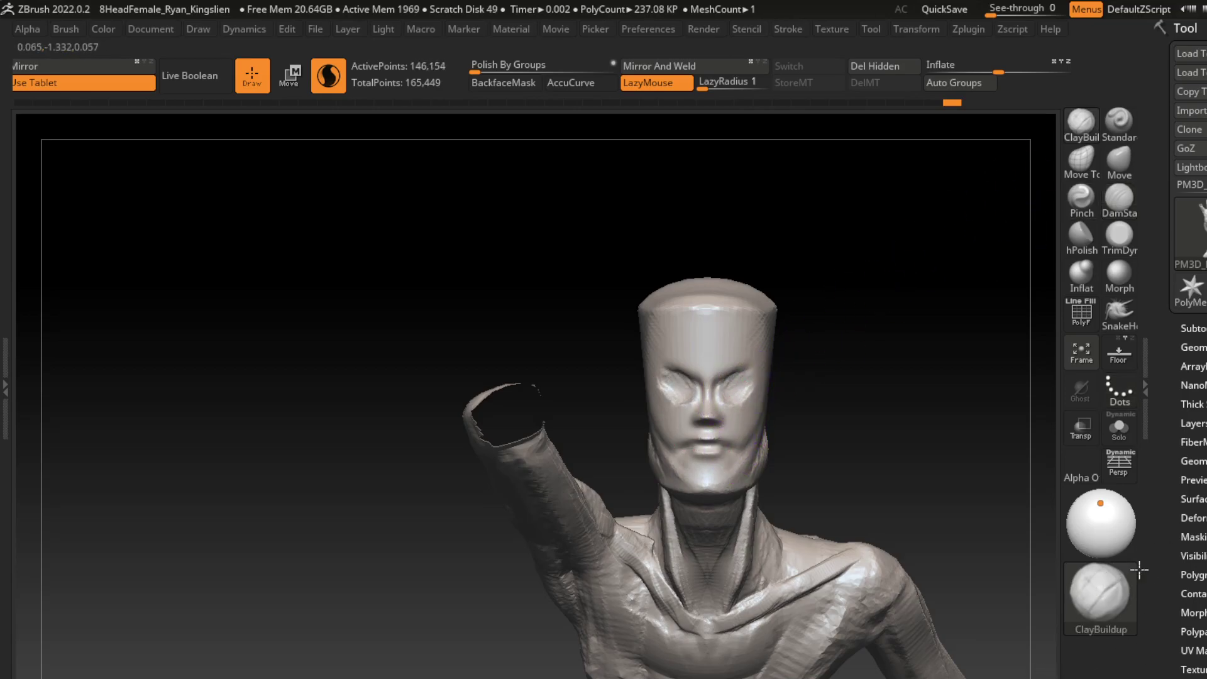
drag(725, 398, 692, 408)
drag(1195, 636, 1097, 608)
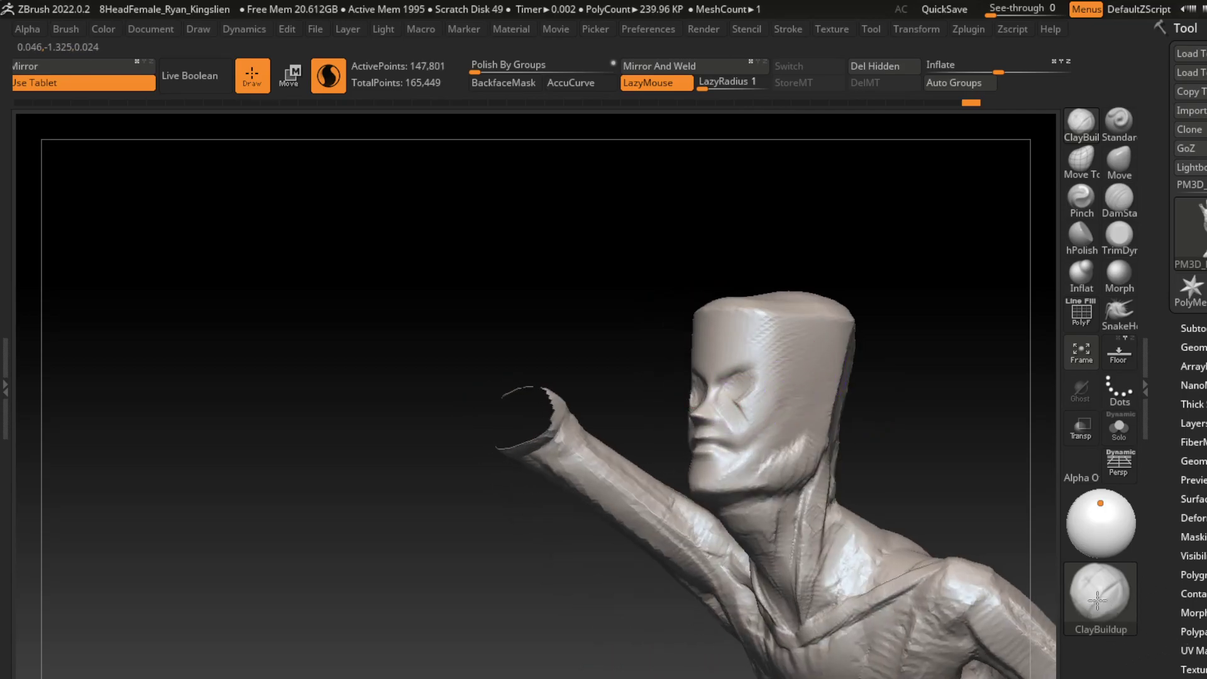
drag(742, 434, 779, 469)
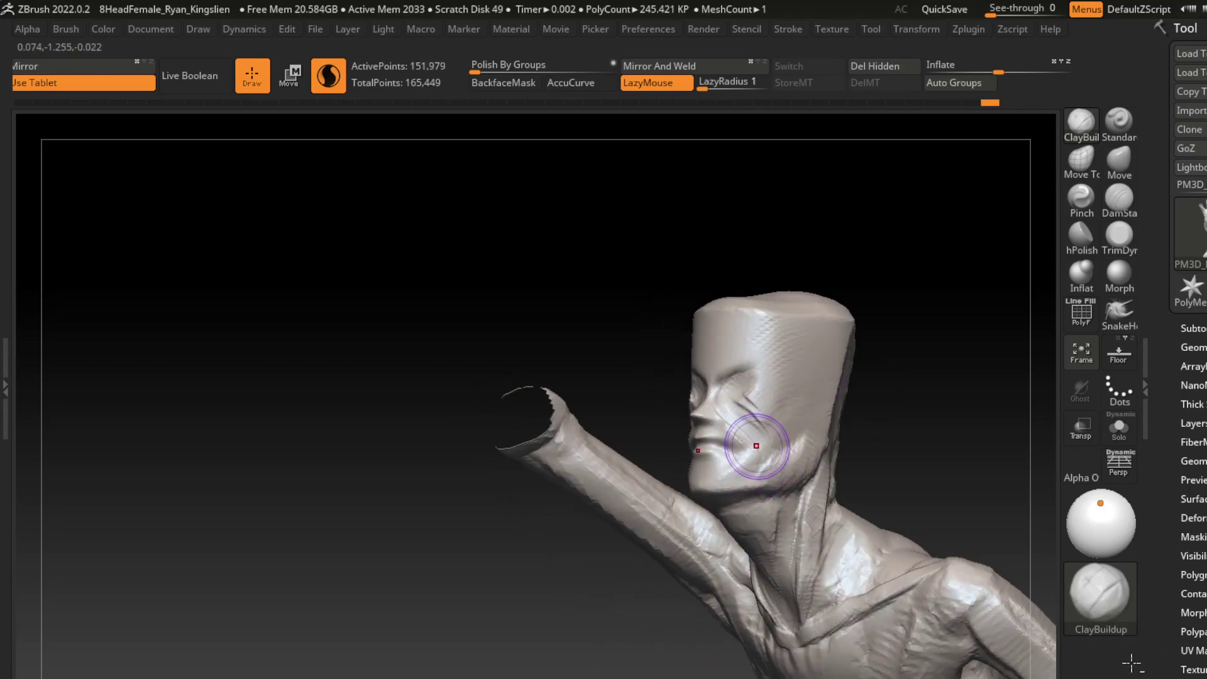
key(ctrl+z)
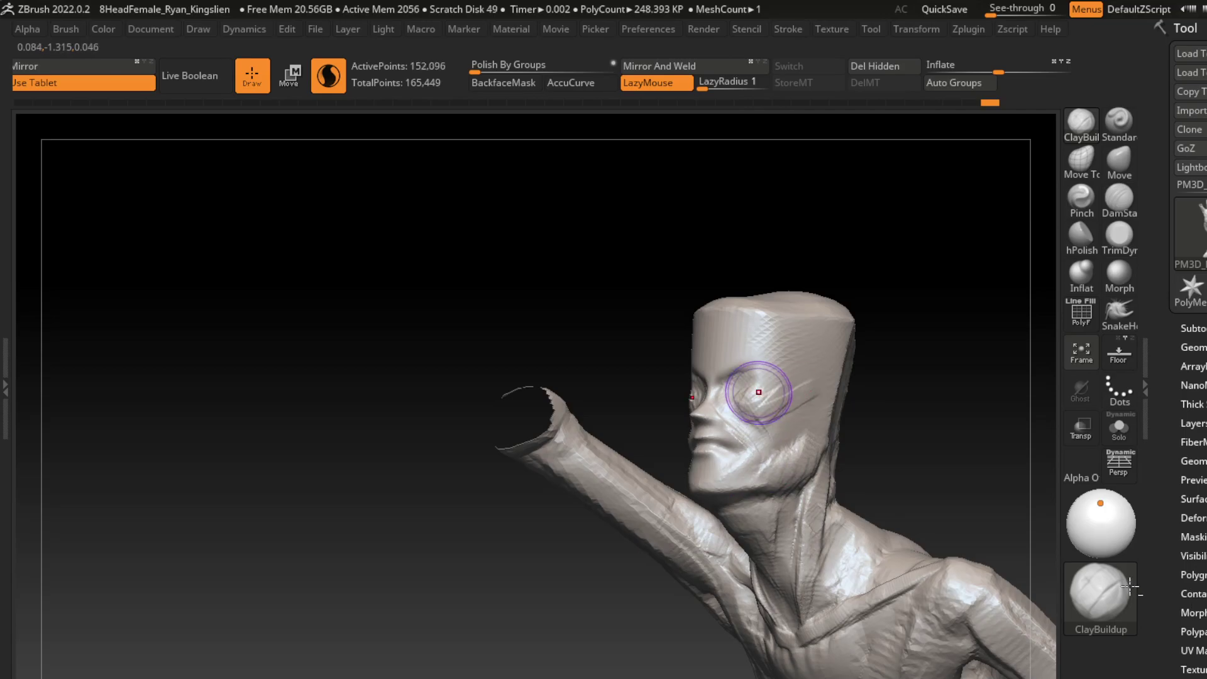
drag(899, 304, 891, 221)
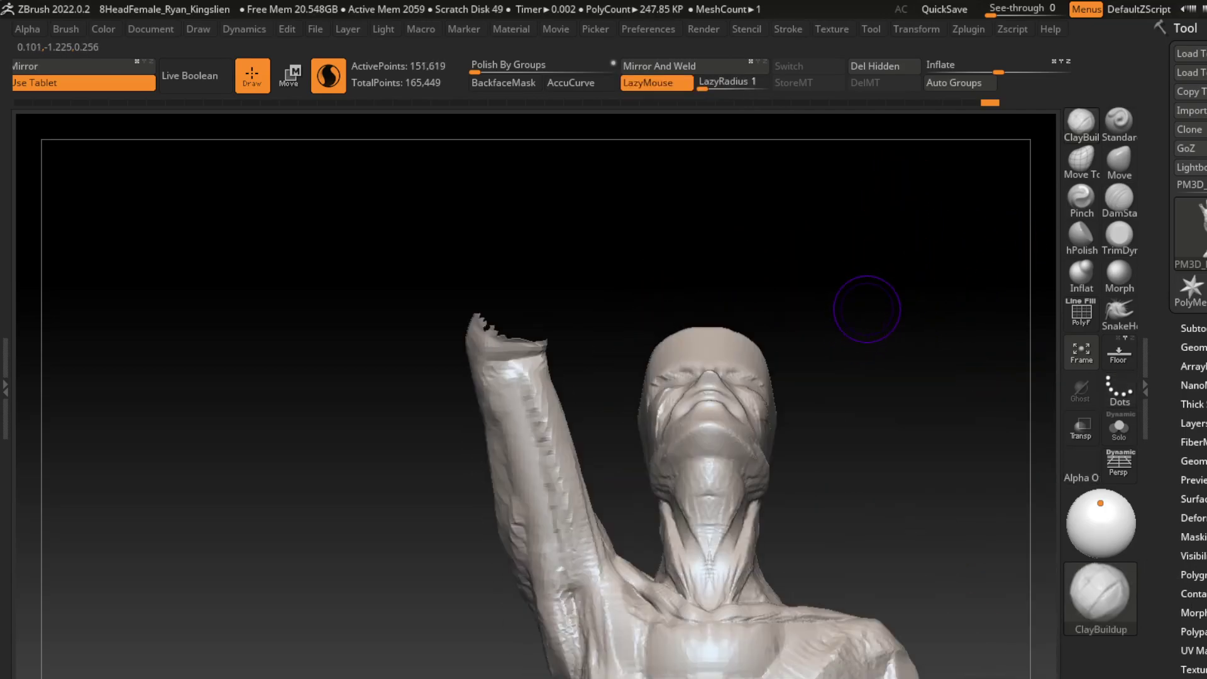
- Flatten the hard crease on top of the head with TrimDynamic
drag(866, 304, 870, 327)
click(1119, 236)
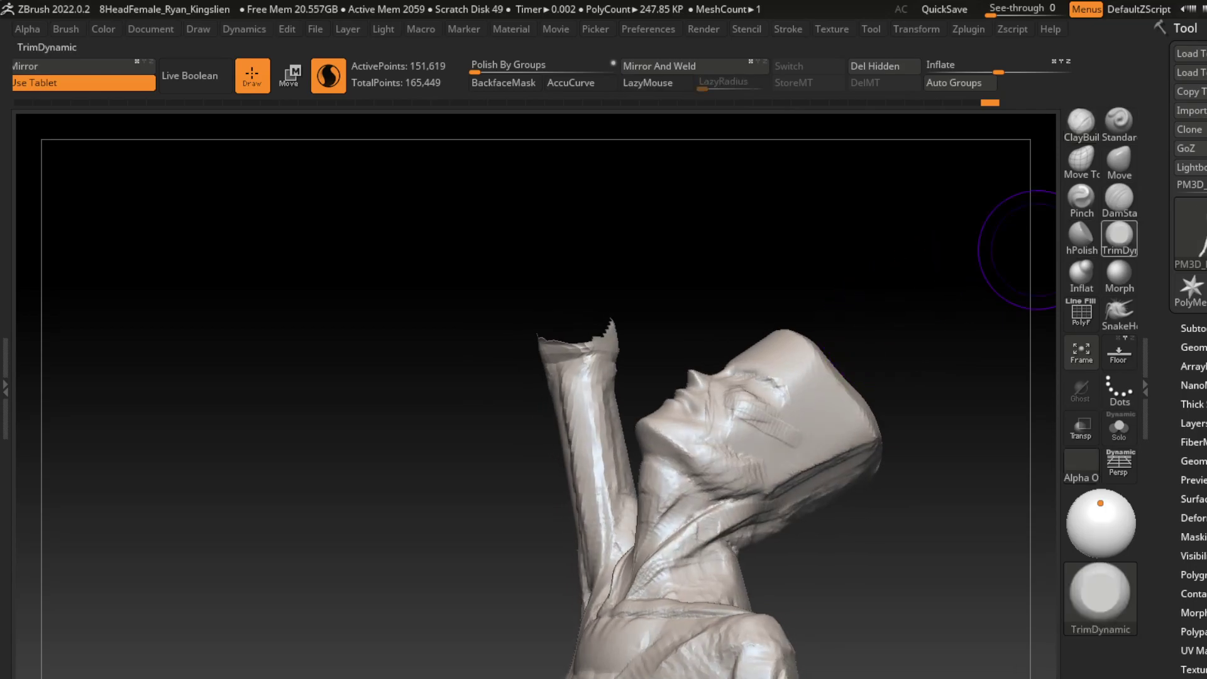
drag(943, 264, 822, 364)
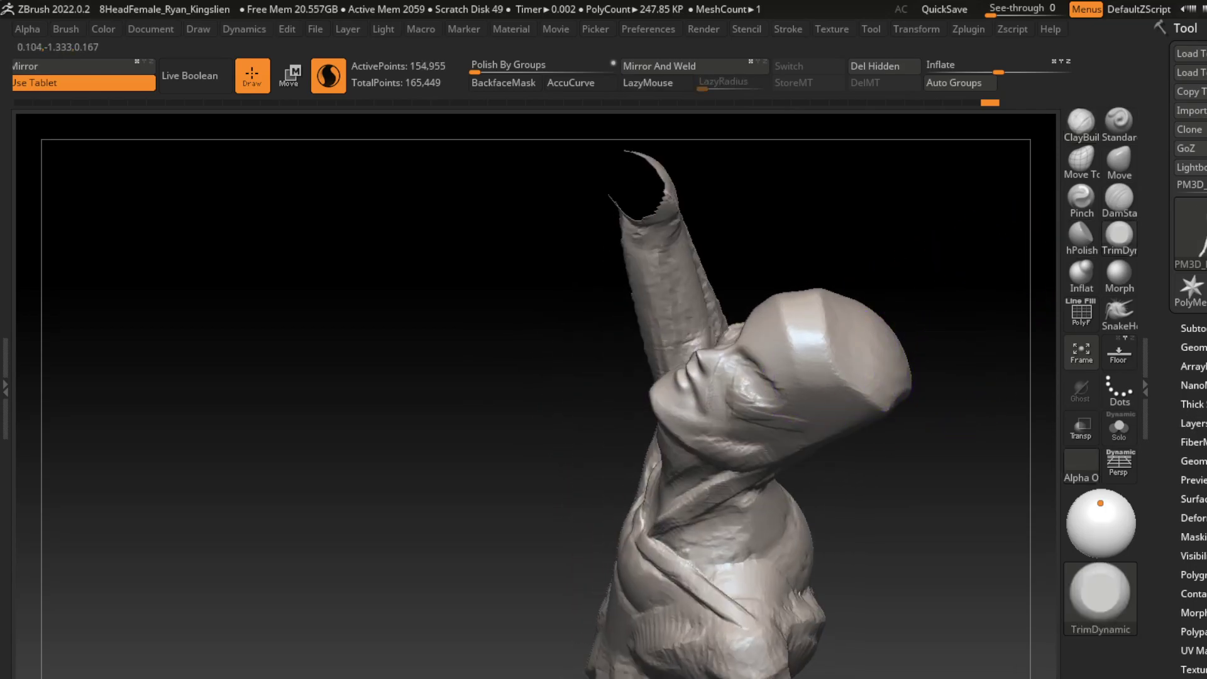
shift+drag(821, 296, 843, 383)
drag(880, 189, 971, 261)
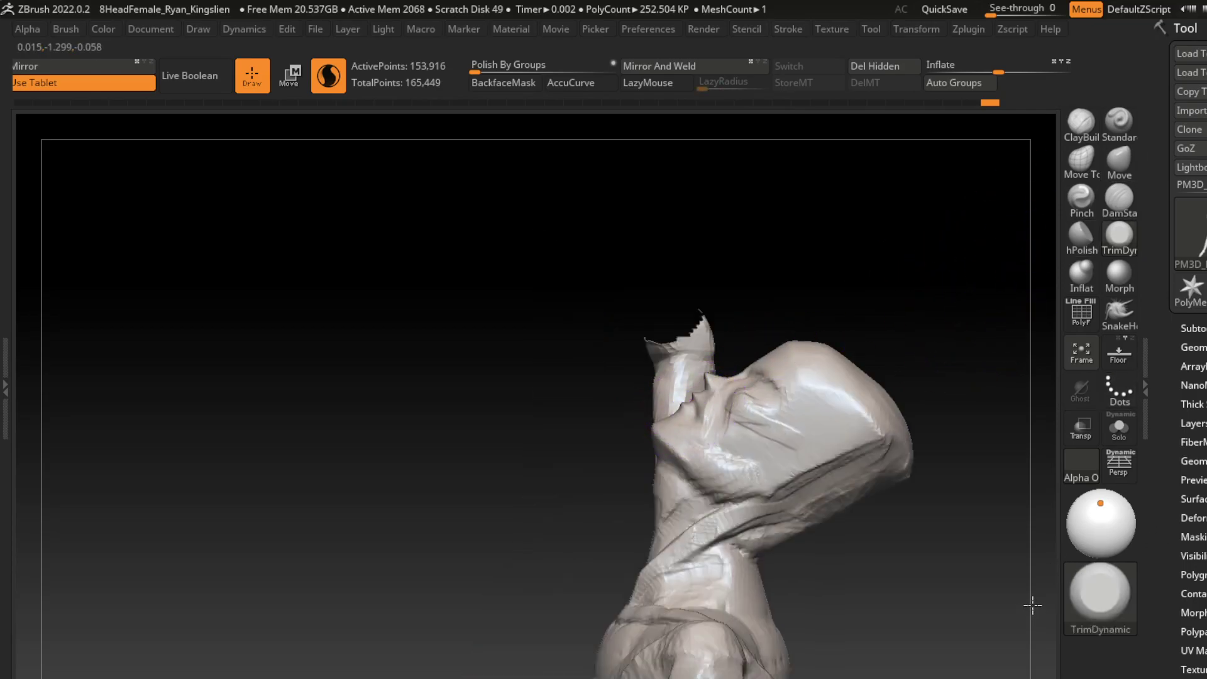
- Switch to the Move brush at a smaller size and frame the upturned head
key(b)
key(m)
key(v)
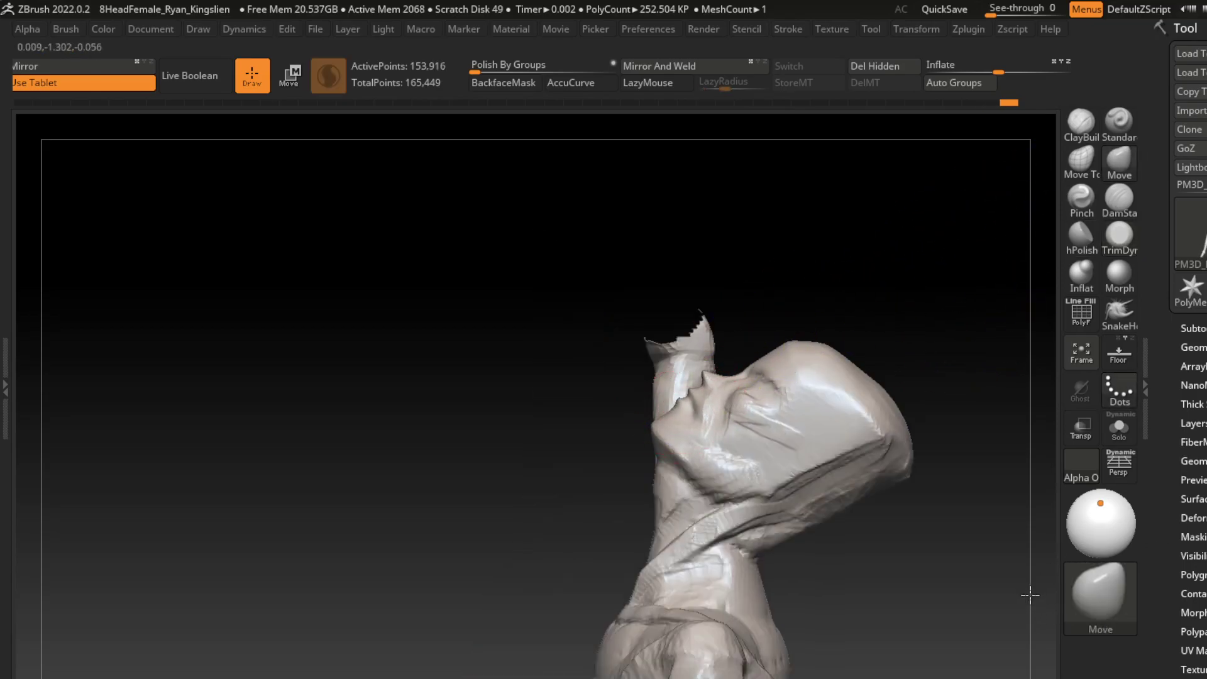
mouse_move(839, 283)
mouse_down()
mouse_move(868, 352)
mouse_move(868, 232)
mouse_up()
key(s)
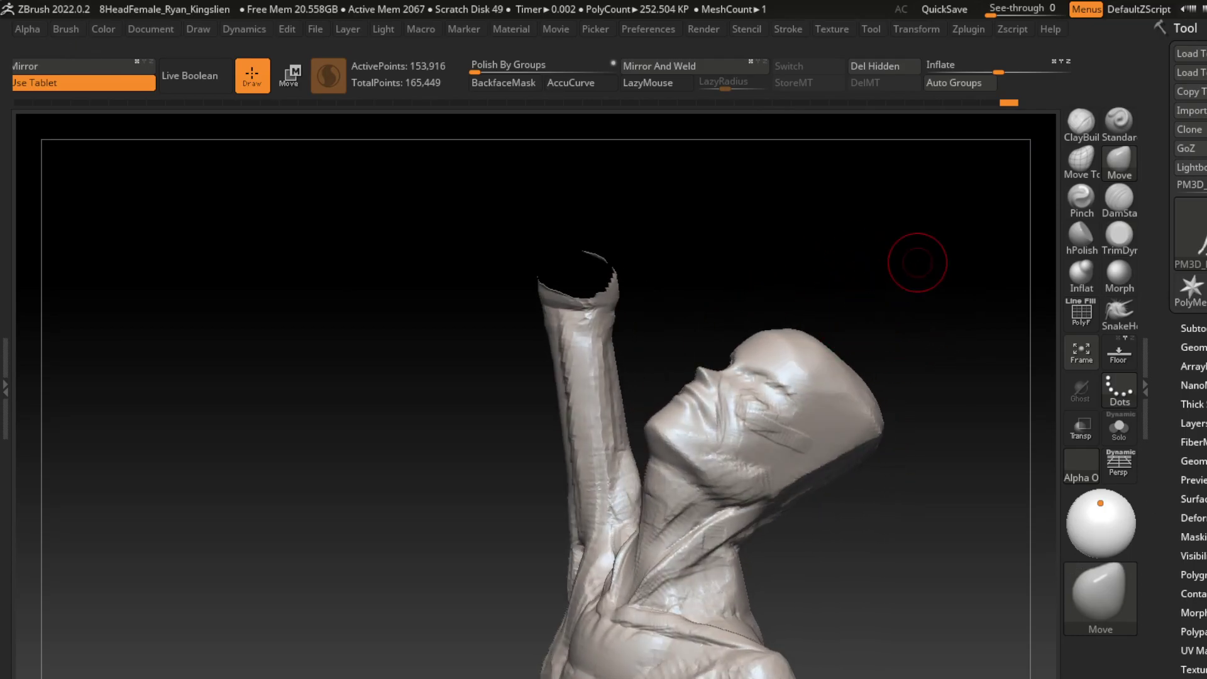
mouse_move(917, 263)
mouse_down()
mouse_move(1032, 239)
mouse_move(889, 297)
mouse_move(948, 338)
mouse_up()
- Switch to ClayBuildup, then to DamStandard with B-D-S
key(b)
key(c)
key(b)
key(l)
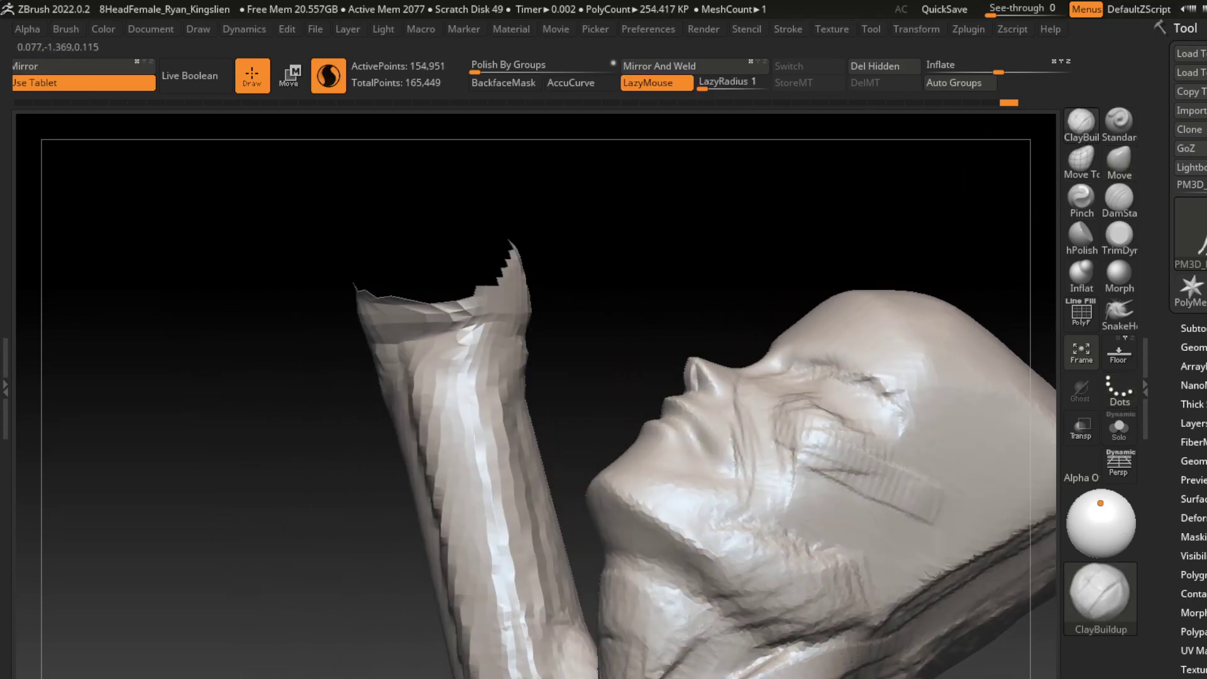
key(b)
key(d)
key(s)
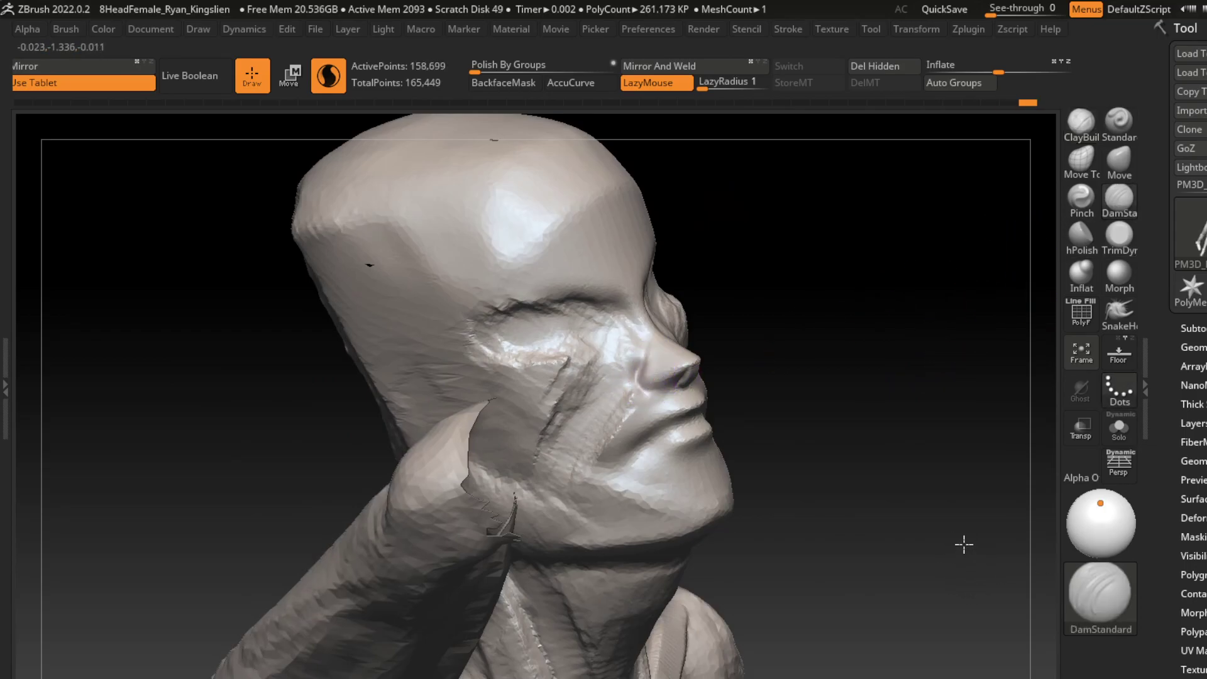
- Build up clay at the mouth corner and try a brow-to-nose crease, undoing it
drag(850, 320, 874, 330)
click(1081, 123)
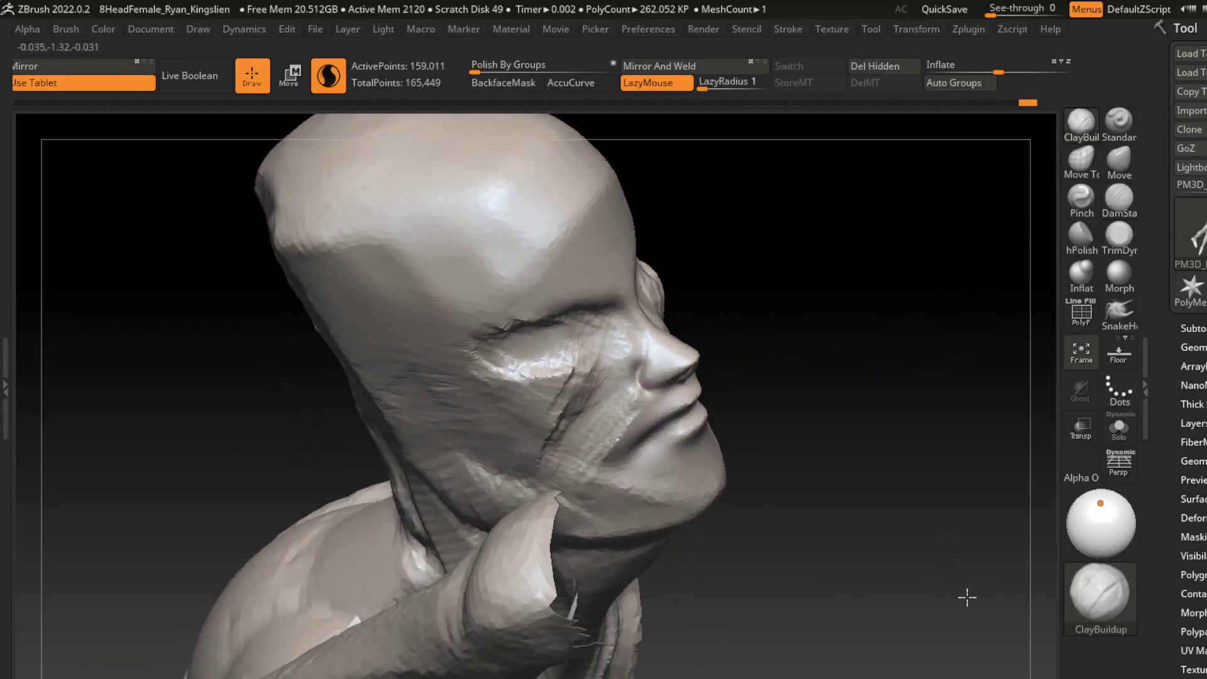
mouse_move(618, 434)
mouse_down()
mouse_move(648, 408)
mouse_move(620, 485)
mouse_move(643, 469)
mouse_up()
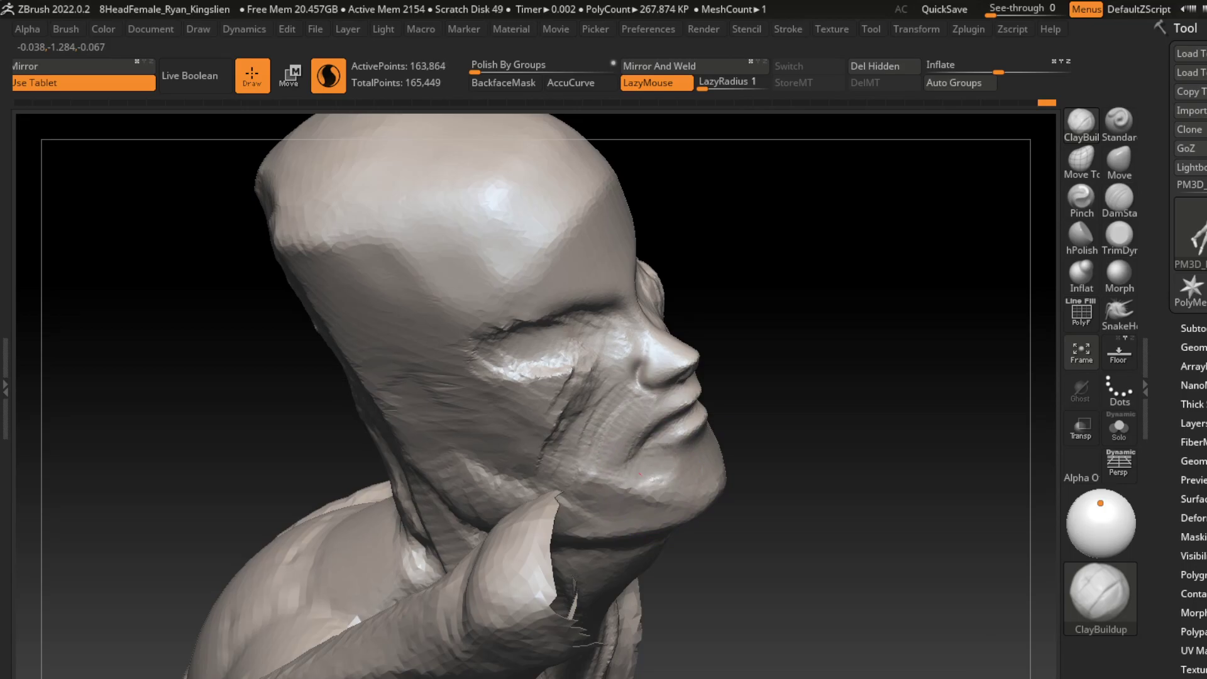
mouse_move(1019, 252)
mouse_down()
mouse_move(943, 242)
mouse_move(950, 197)
mouse_move(917, 364)
mouse_up()
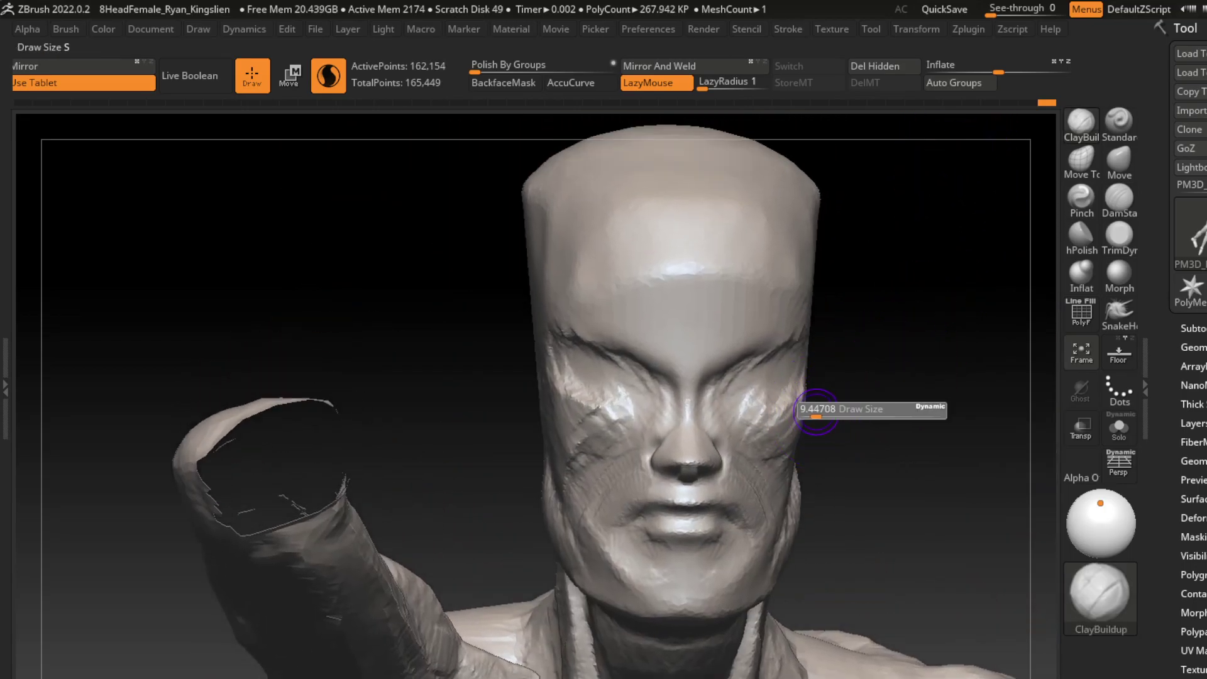
click(1119, 200)
drag(686, 377, 685, 418)
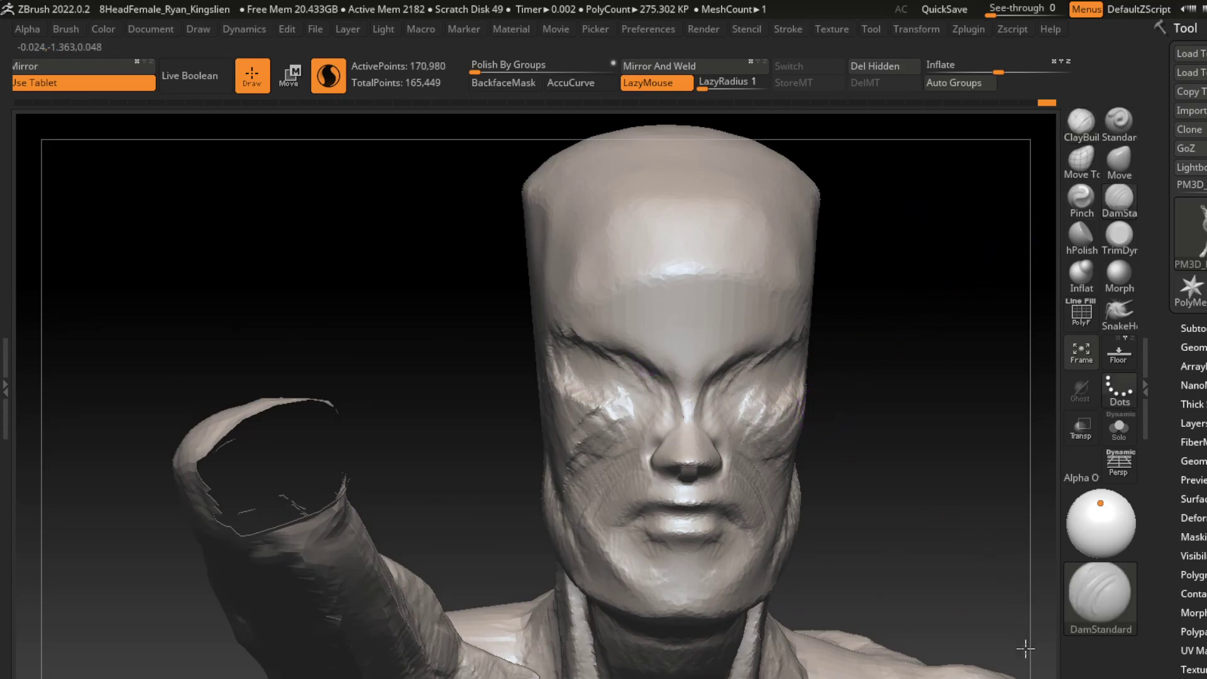
drag(1028, 657, 1056, 662)
key(ctrl+z)
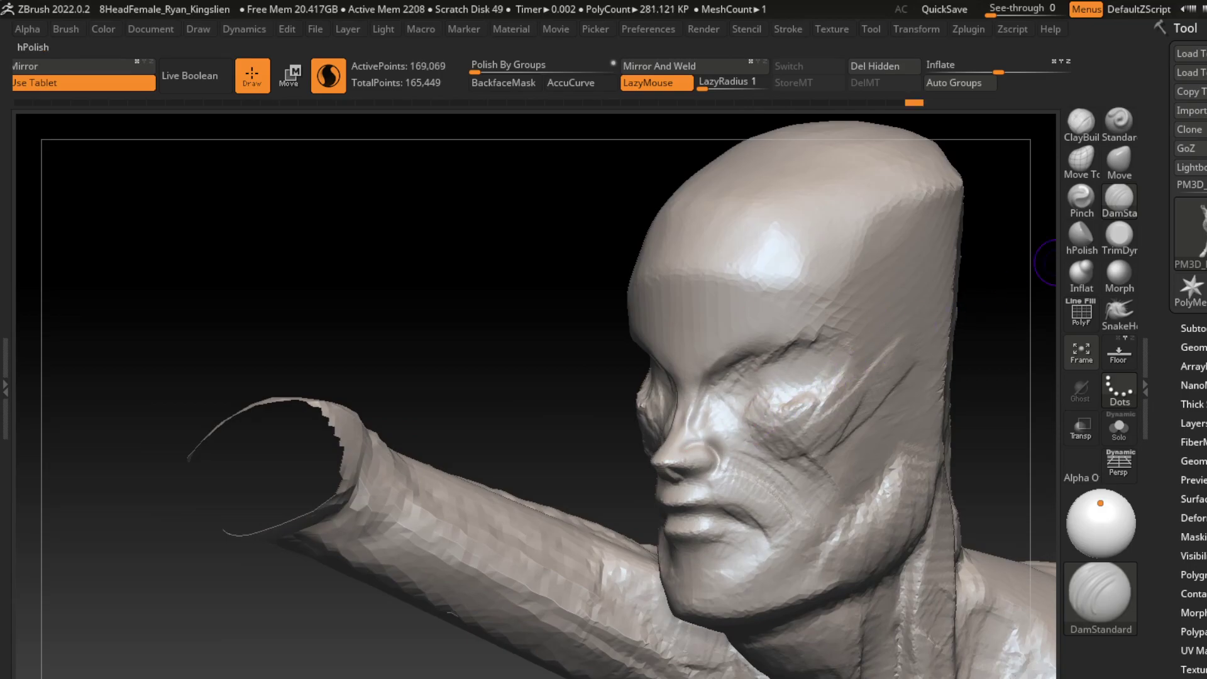
- Resculpt the eye sockets, brows and surrounding cheek with ClayBuildup
click(1081, 122)
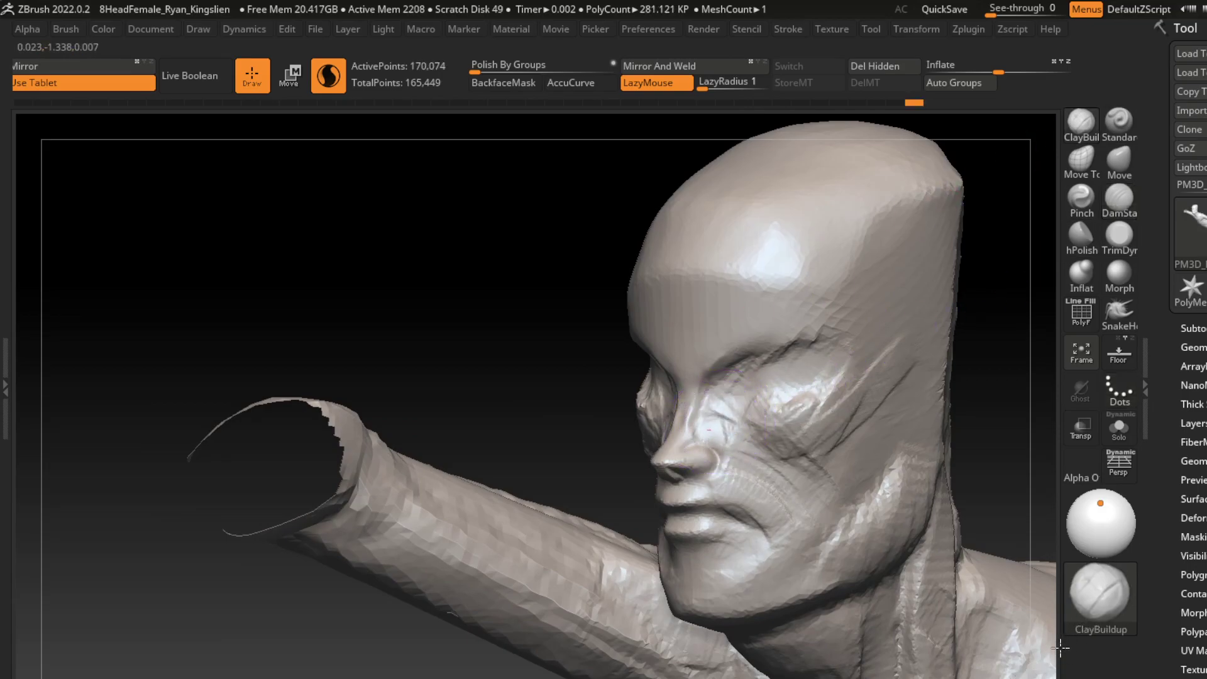
mouse_move(709, 445)
mouse_down()
mouse_move(687, 405)
mouse_move(714, 434)
mouse_up()
drag(931, 277, 971, 270)
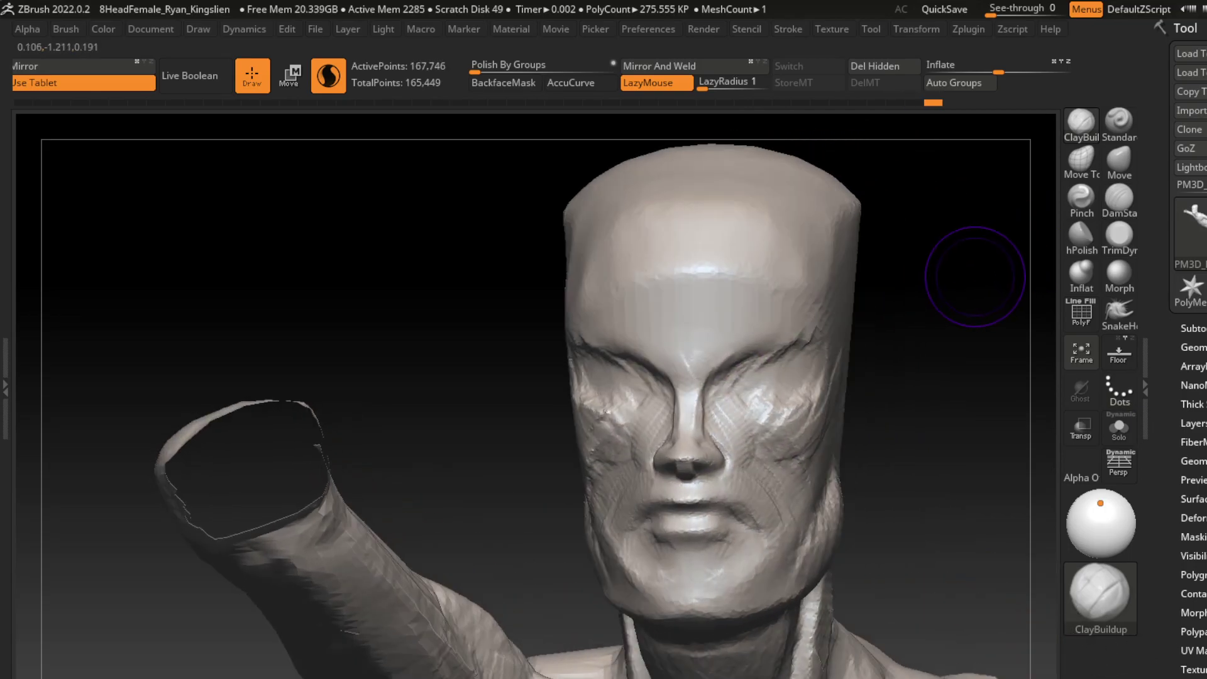
mouse_move(714, 377)
mouse_down()
mouse_move(773, 403)
mouse_move(806, 339)
mouse_up()
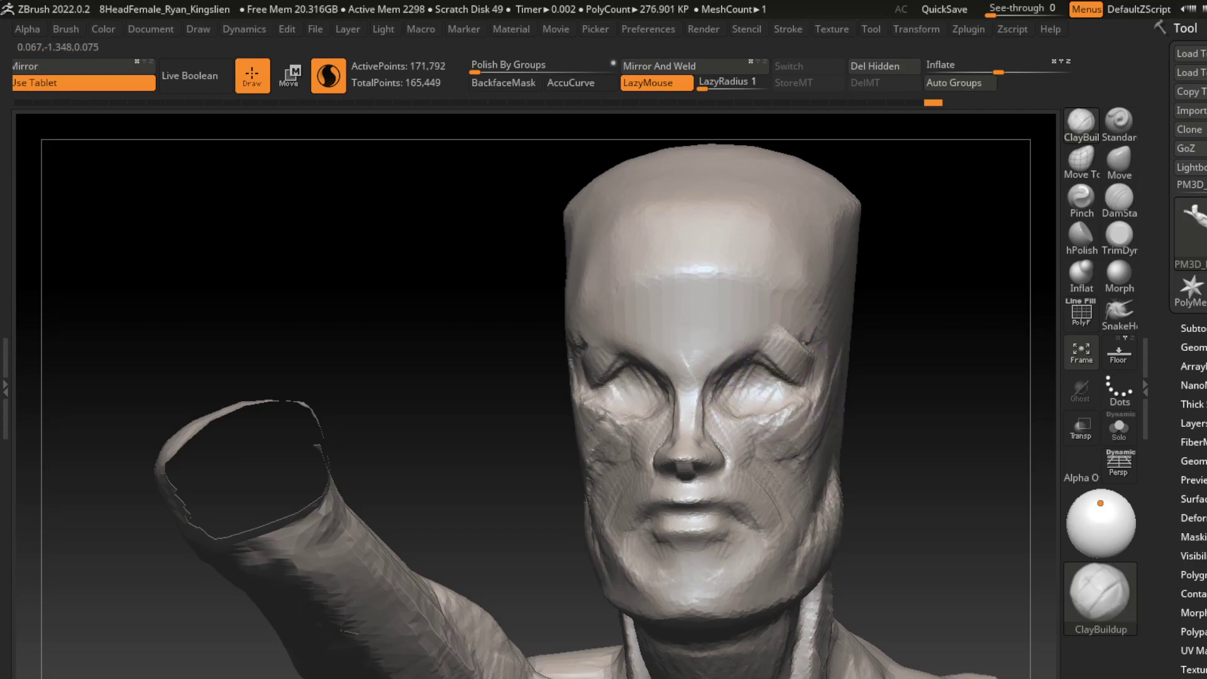
mouse_move(918, 428)
mouse_down()
mouse_move(936, 346)
mouse_move(906, 315)
mouse_up()
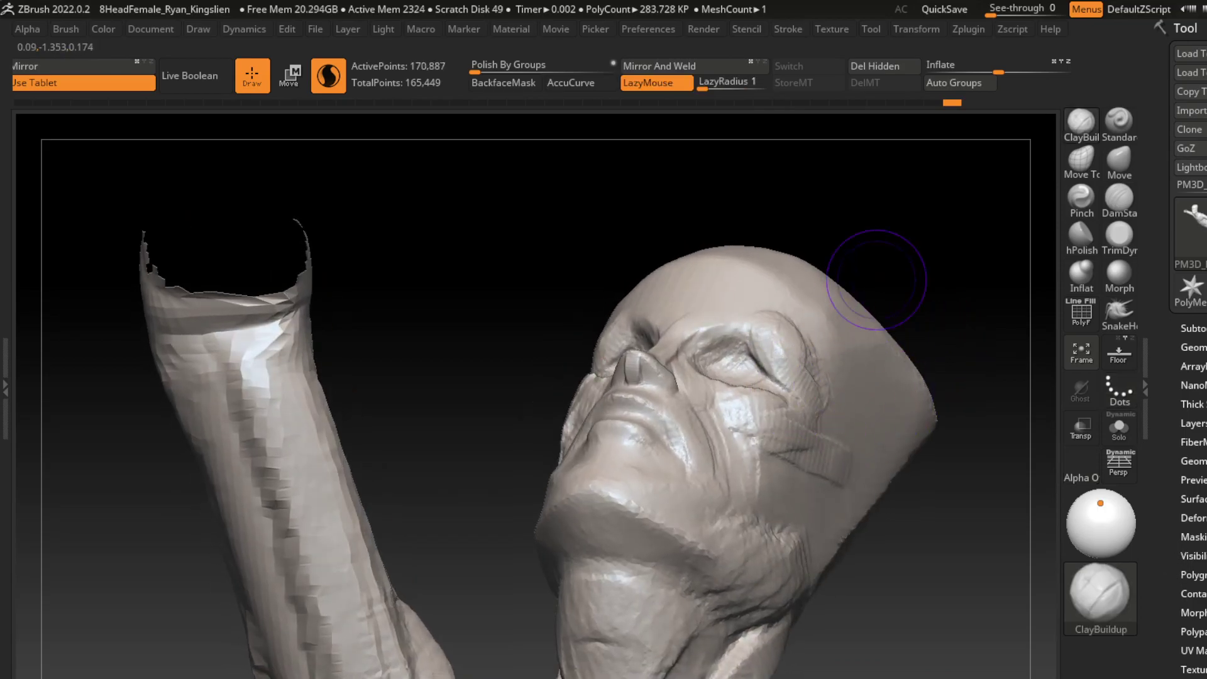
drag(877, 270, 920, 361)
- Build up the cheeks with mirrored diagonal groove strokes
mouse_move(758, 412)
mouse_down()
mouse_move(789, 431)
mouse_move(765, 469)
mouse_move(761, 446)
mouse_up()
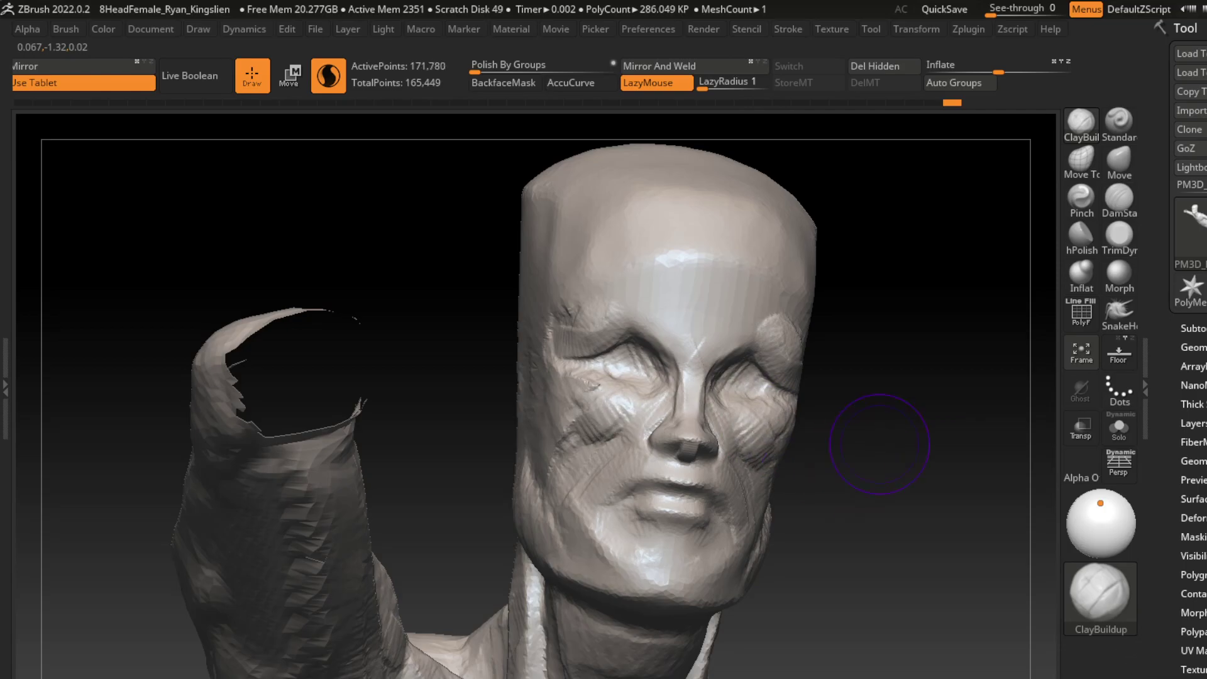
drag(876, 512, 1019, 604)
drag(742, 421, 796, 478)
drag(761, 440, 805, 510)
mouse_move(723, 415)
mouse_down()
mouse_move(799, 496)
mouse_move(789, 527)
mouse_move(818, 440)
mouse_up()
mouse_move(783, 497)
mouse_down()
mouse_move(843, 434)
mouse_move(849, 371)
mouse_move(856, 422)
mouse_up()
drag(780, 553, 868, 402)
mouse_move(818, 466)
mouse_down()
mouse_move(896, 390)
mouse_move(906, 406)
mouse_move(887, 390)
mouse_move(780, 465)
mouse_up()
drag(830, 434, 770, 522)
drag(849, 415, 780, 503)
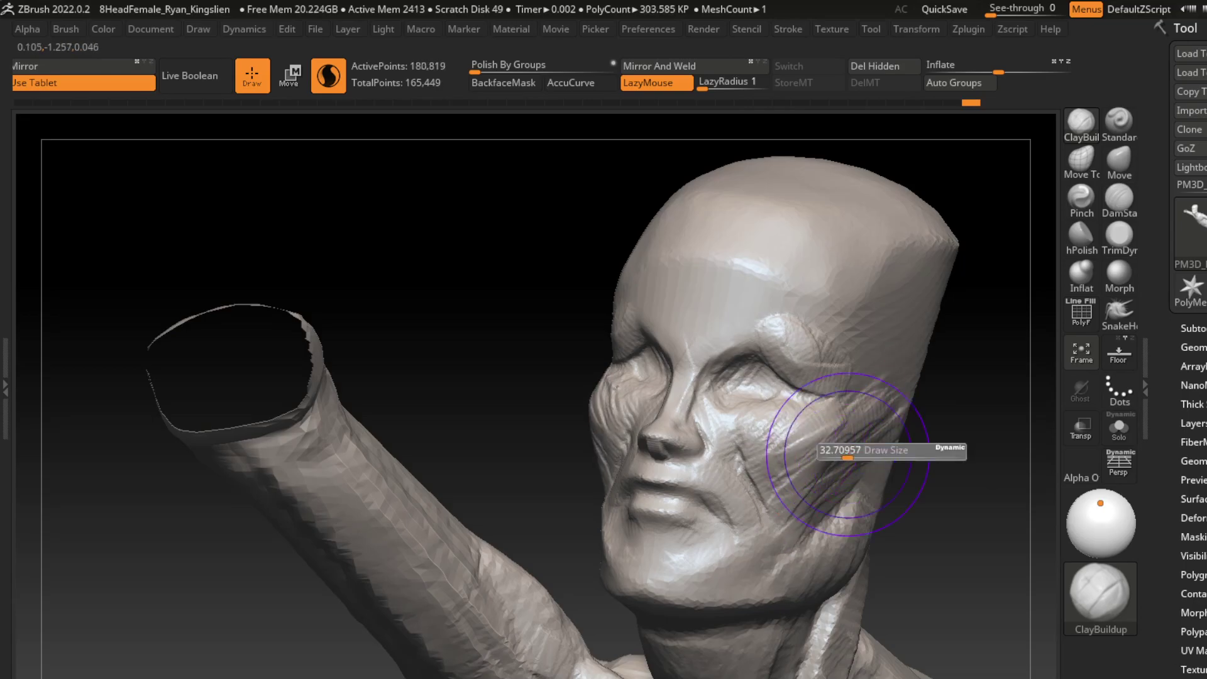
- Flatten the cheek wrinkles with TrimDynamic, then crease the cheek and the line between the lips
click(1119, 235)
drag(837, 409, 774, 503)
mouse_move(818, 440)
mouse_down()
mouse_move(786, 535)
mouse_move(856, 512)
mouse_up()
key(s)
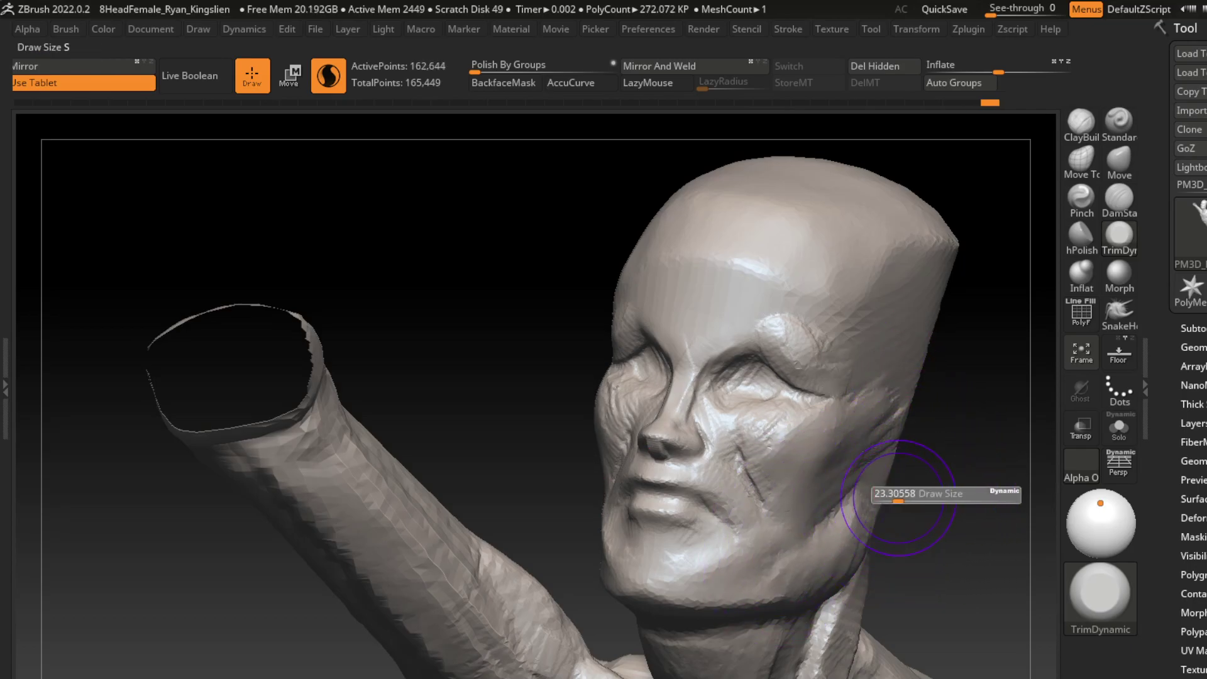
click(1120, 198)
drag(780, 504, 685, 597)
drag(742, 465, 654, 573)
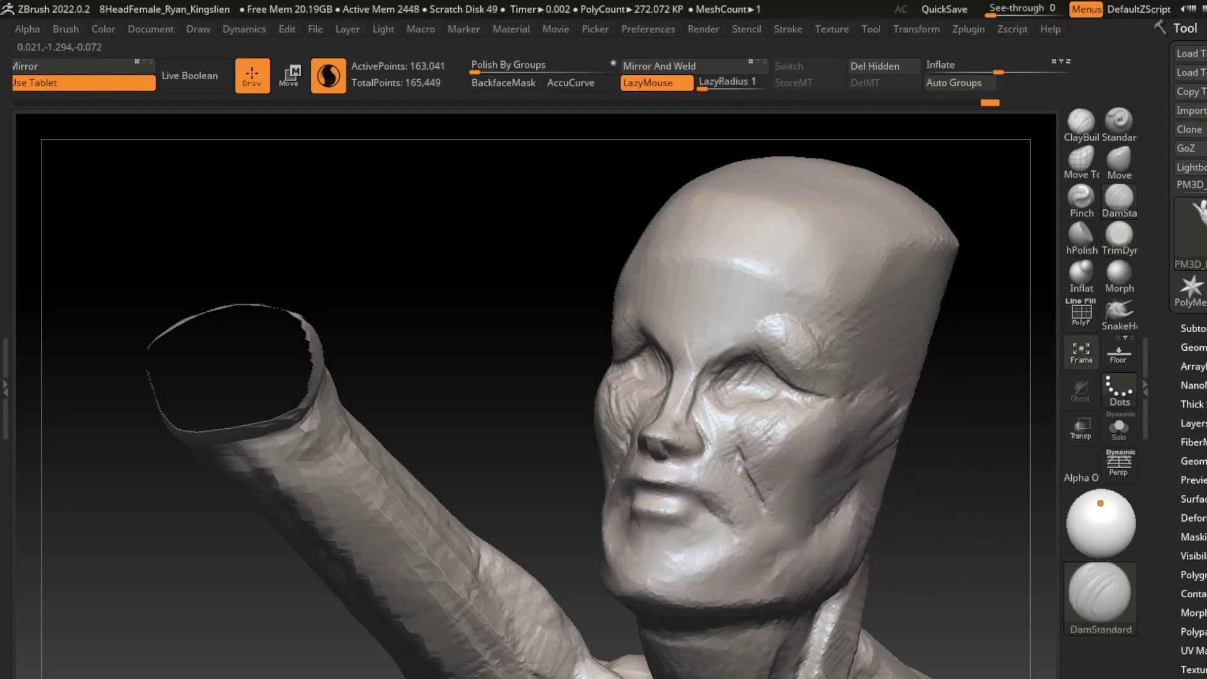
drag(634, 490, 689, 503)
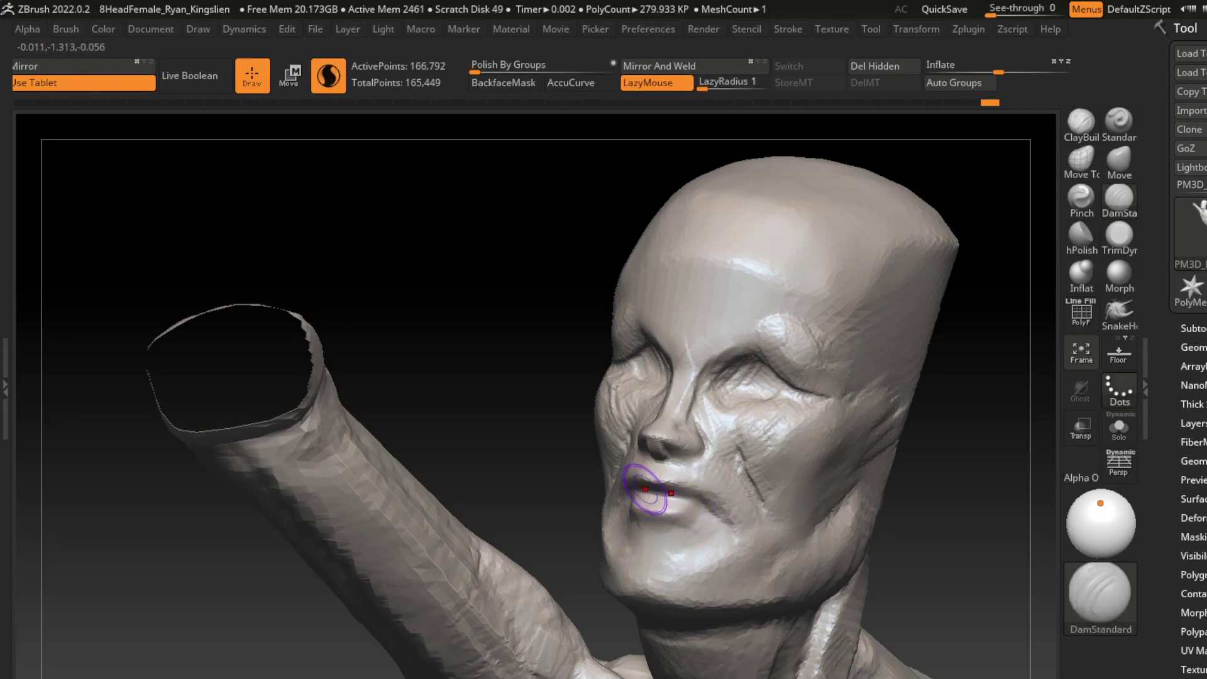
- Sculpt the cheek surface and rework the lower lip and chin
drag(566, 566, 668, 471)
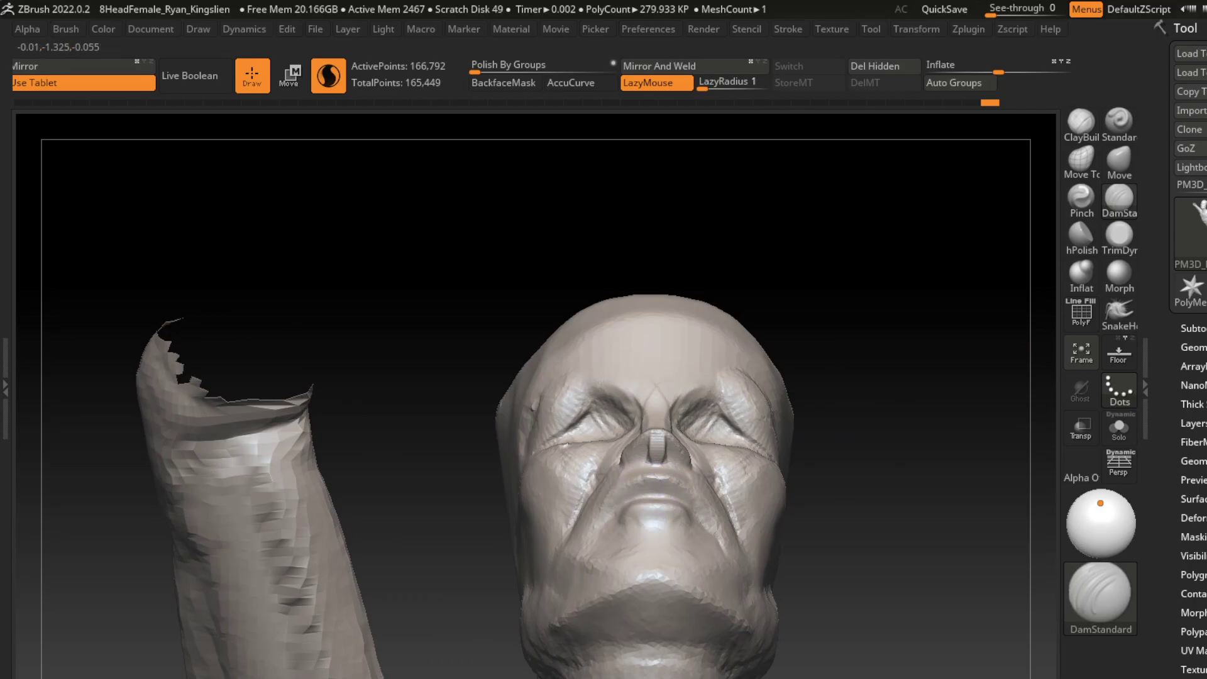
click(1119, 120)
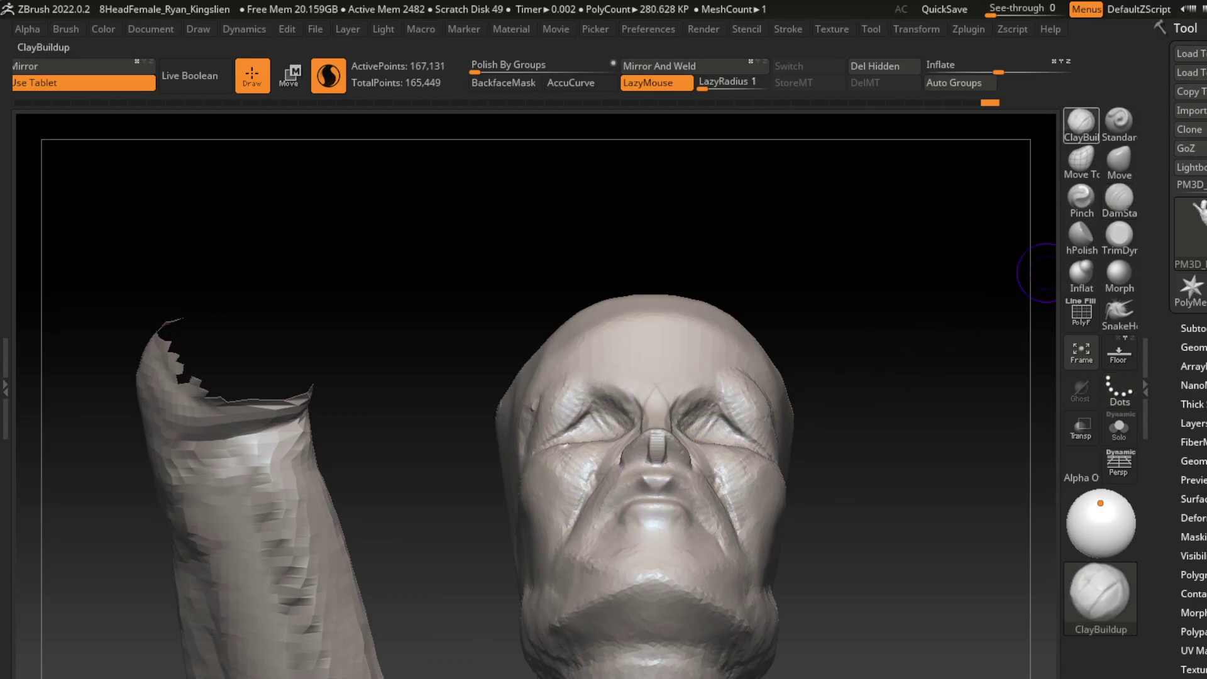
drag(849, 283, 656, 486)
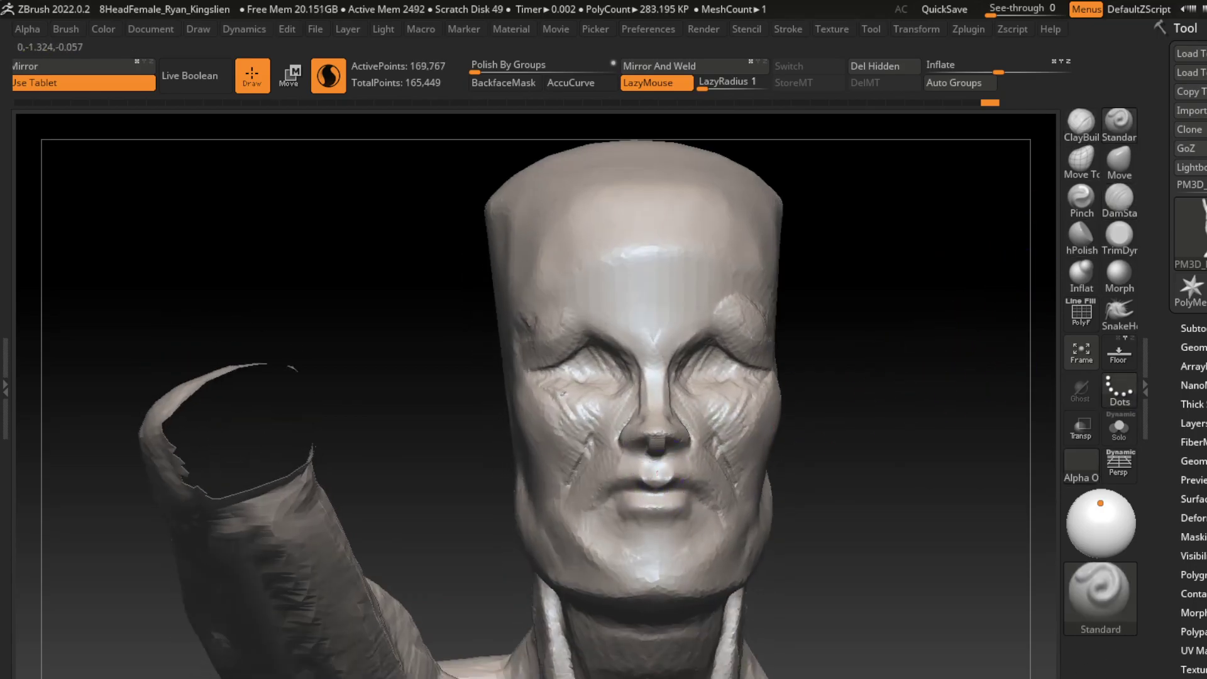
drag(900, 423, 836, 478)
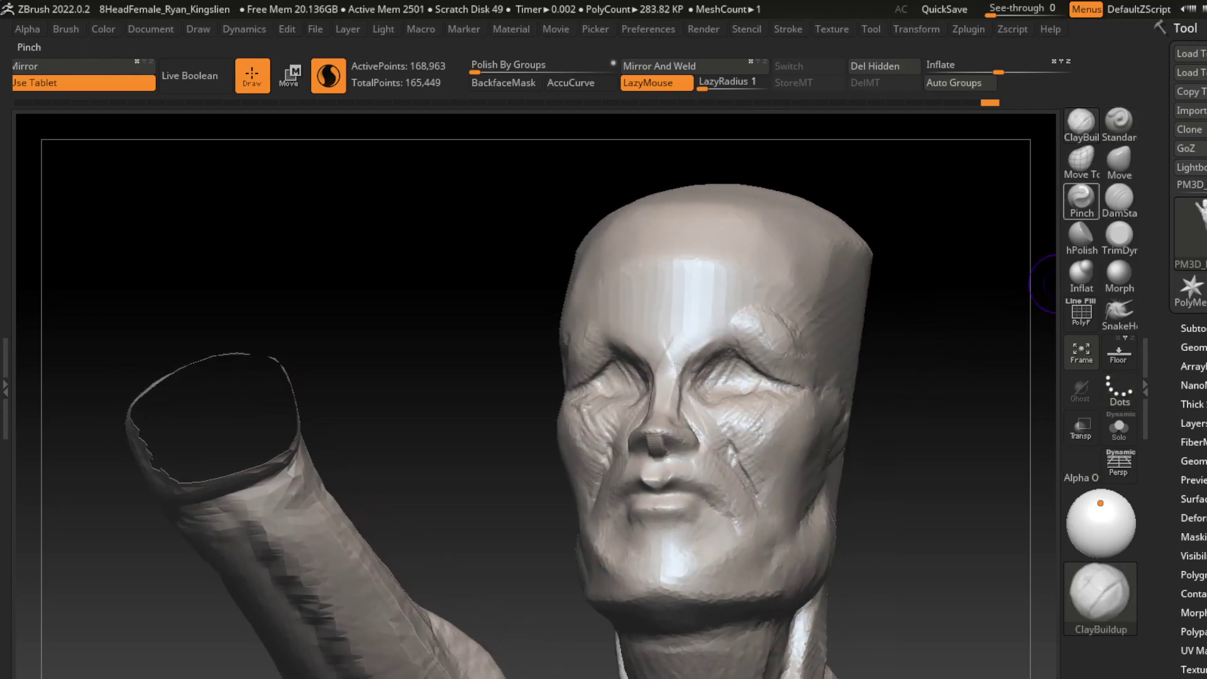
click(1119, 197)
mouse_move(706, 492)
mouse_down()
mouse_move(693, 486)
mouse_move(716, 503)
mouse_up()
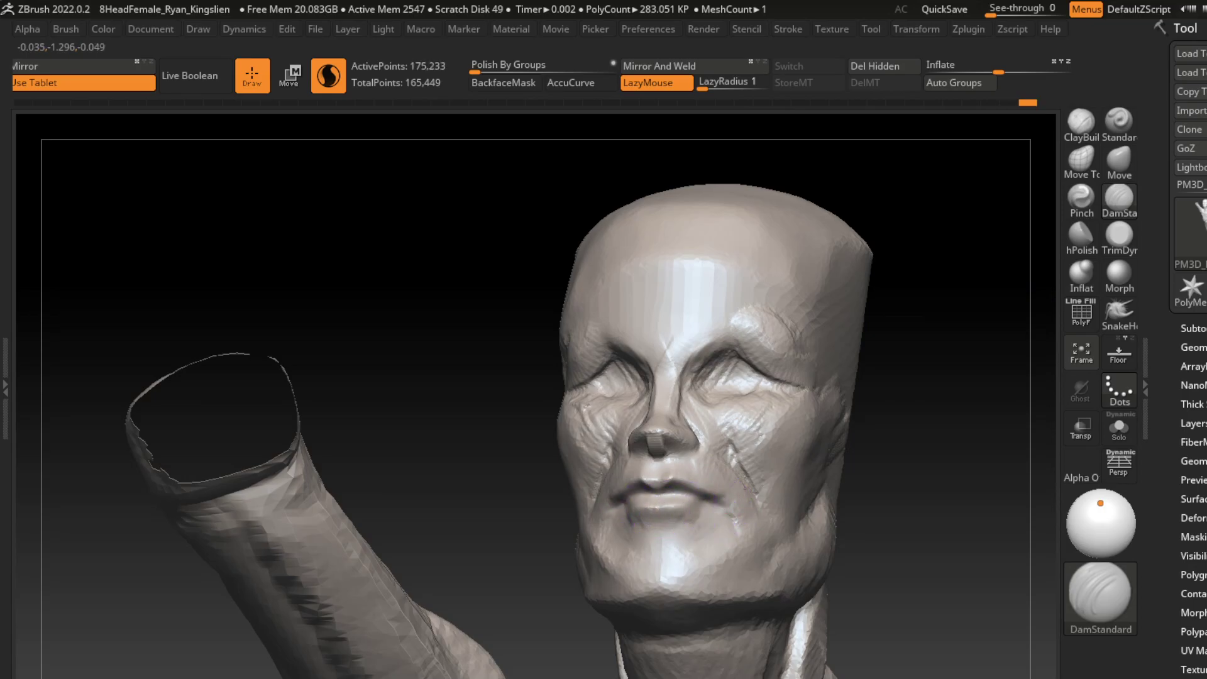
drag(930, 440, 815, 440)
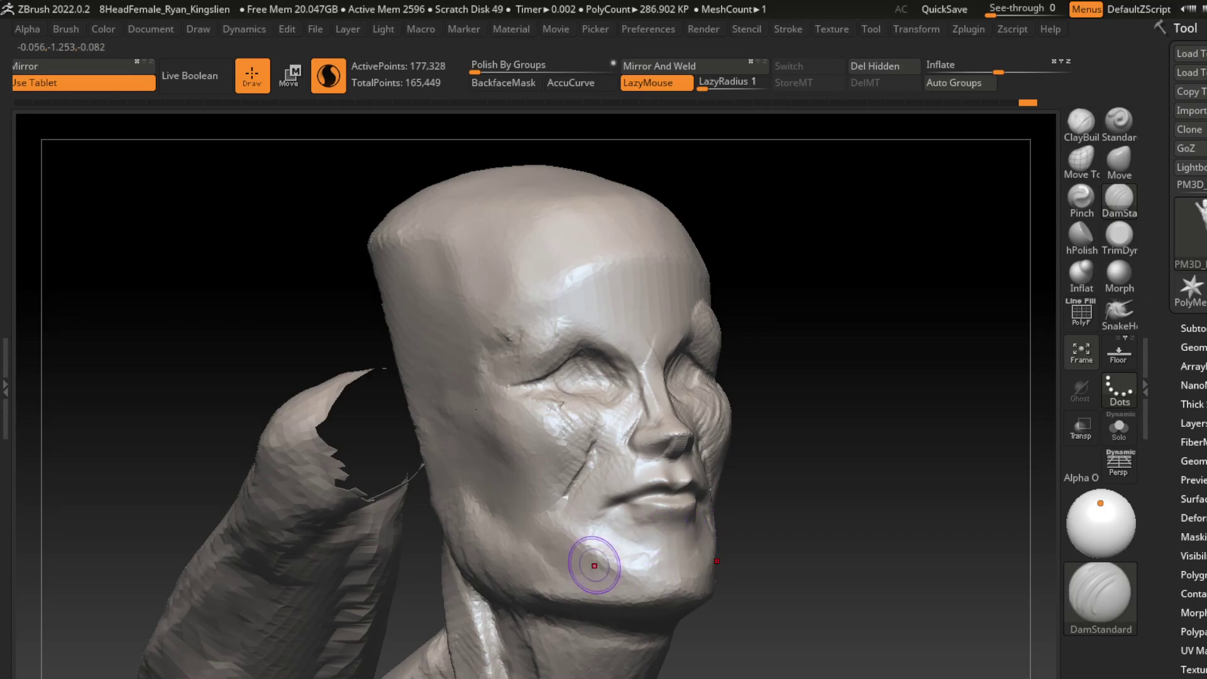
drag(587, 558, 667, 535)
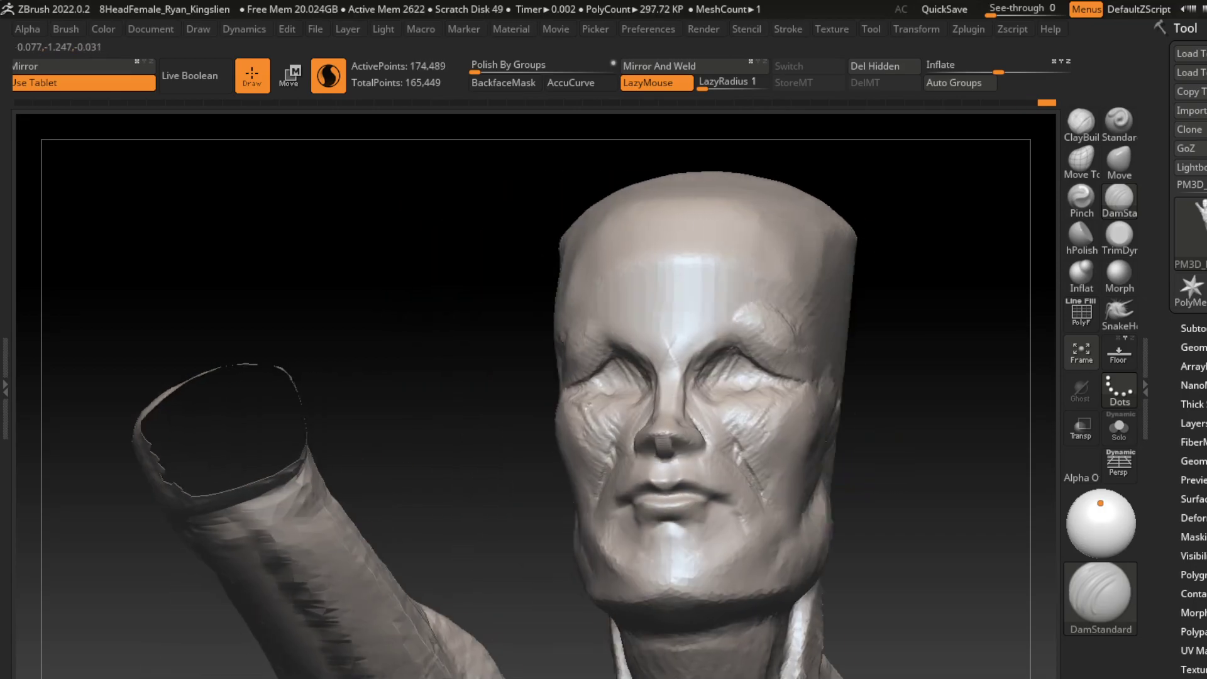
- Build up the chin near the lip corners with ClayBuildup
key(b)
key(c)
key(b)
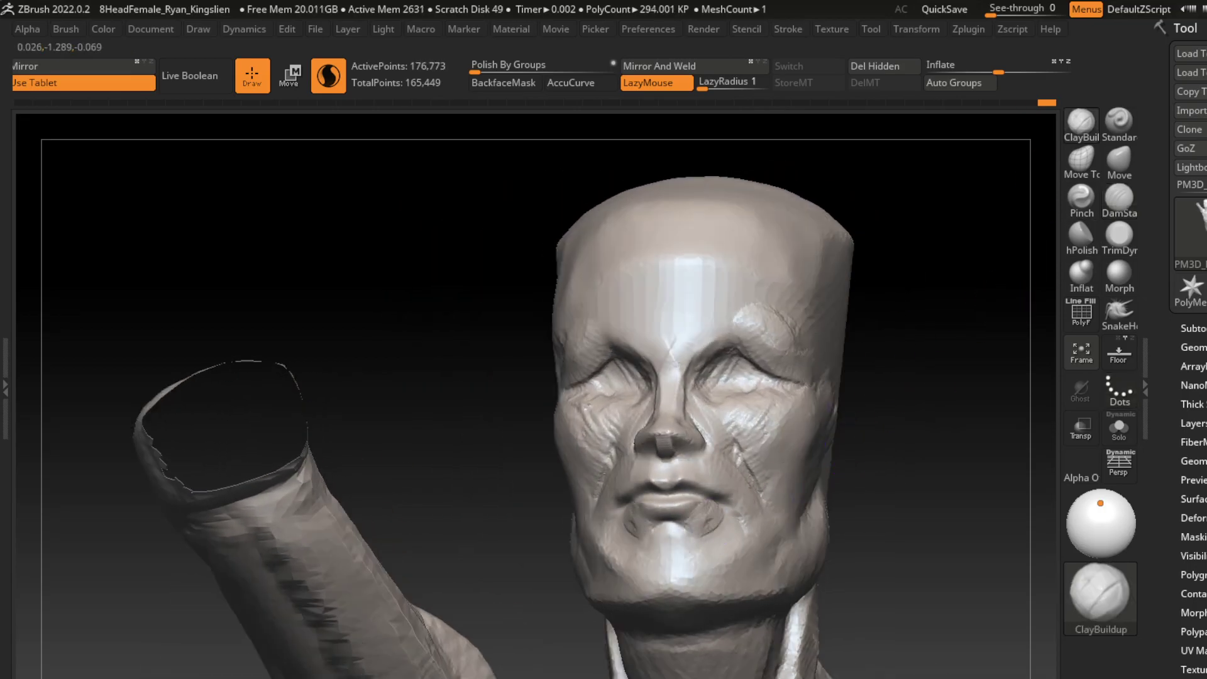
mouse_move(717, 512)
mouse_down()
mouse_move(735, 530)
mouse_move(723, 557)
mouse_up()
drag(888, 520, 867, 484)
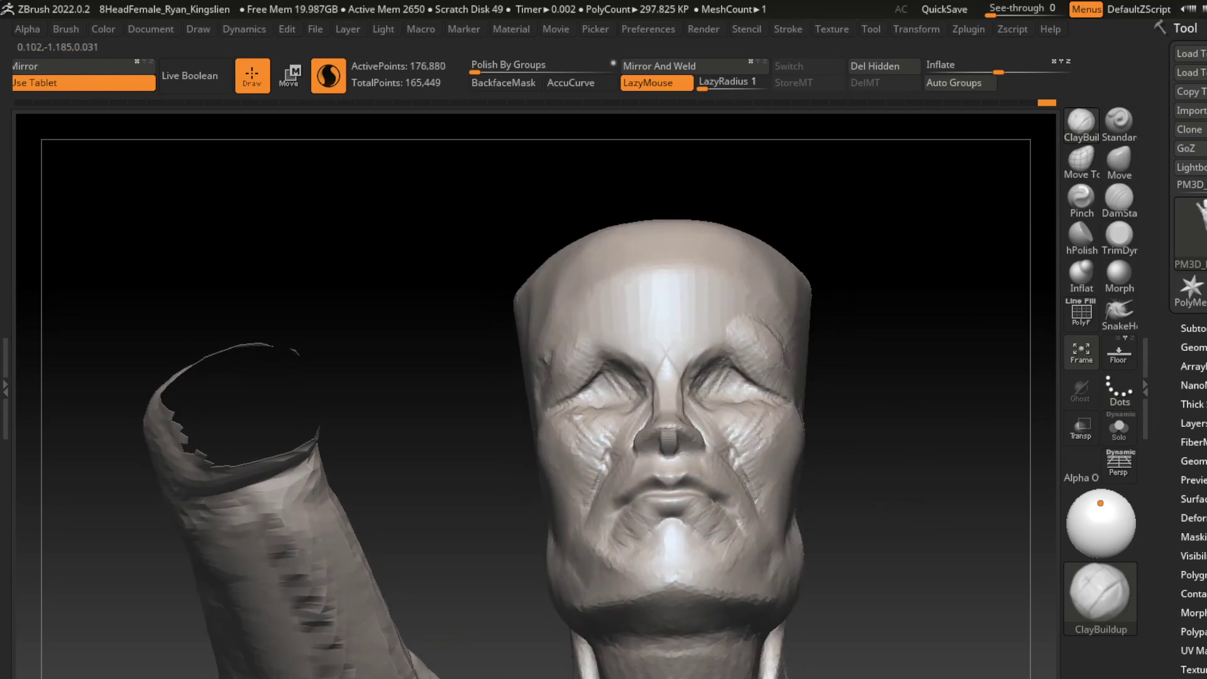
mouse_move(629, 566)
mouse_down()
mouse_move(673, 560)
mouse_move(659, 560)
mouse_up()
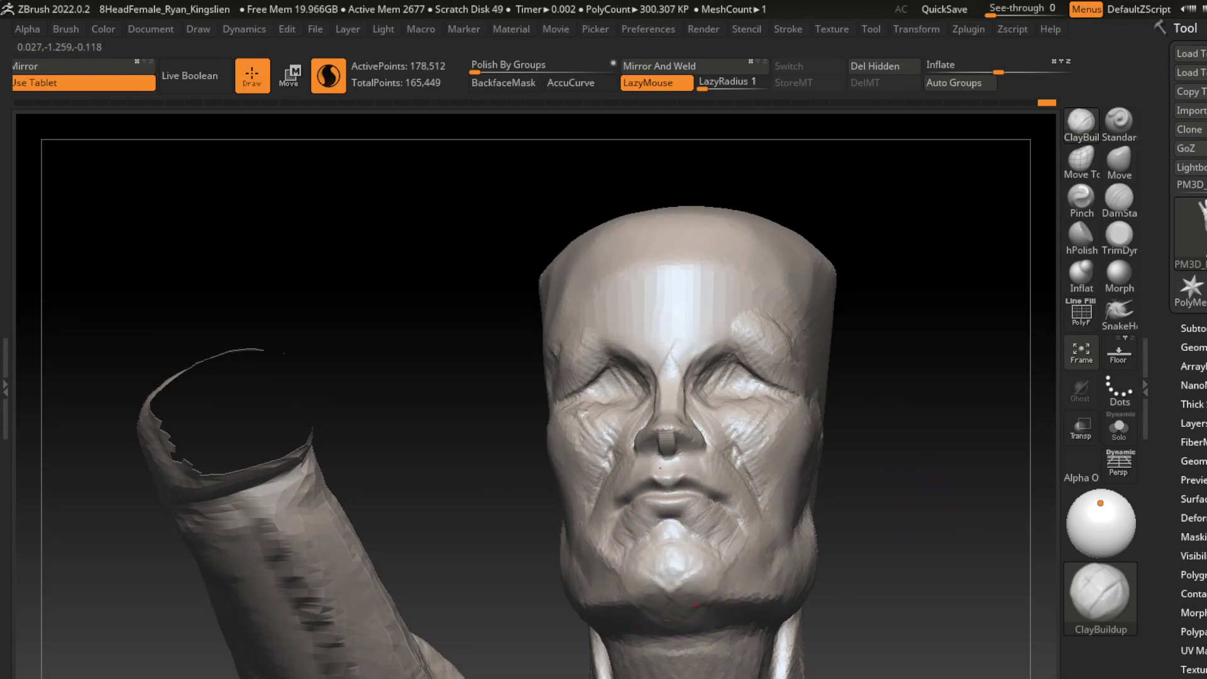
mouse_move(943, 629)
mouse_down()
mouse_move(962, 553)
mouse_move(956, 459)
mouse_up()
- With the Move brush in profile, drag the forehead back and reshape the nose bridge
key(s)
click(1119, 161)
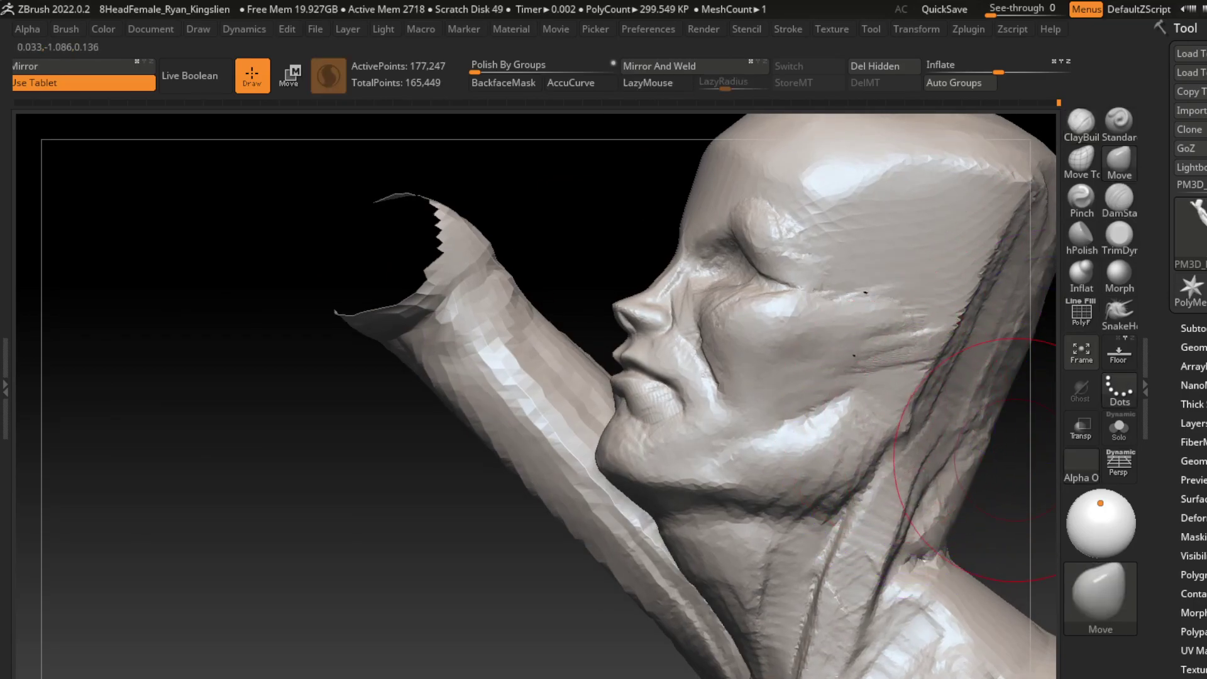
drag(811, 430, 833, 399)
key(s)
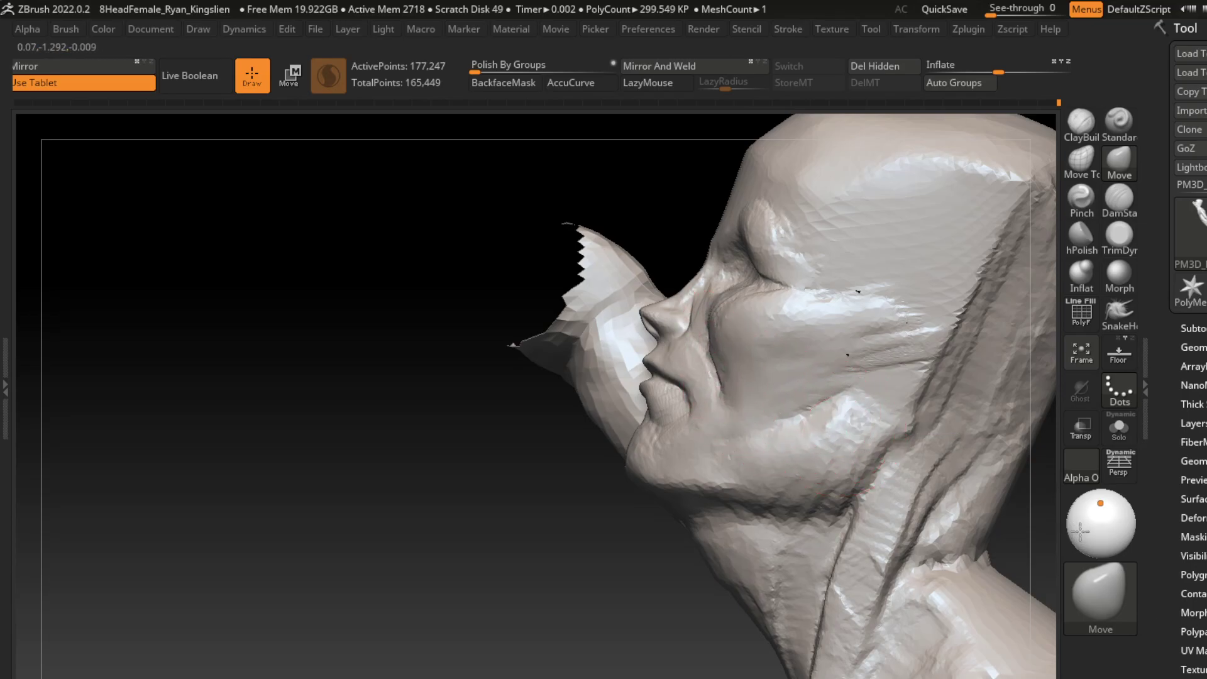
drag(736, 190, 758, 189)
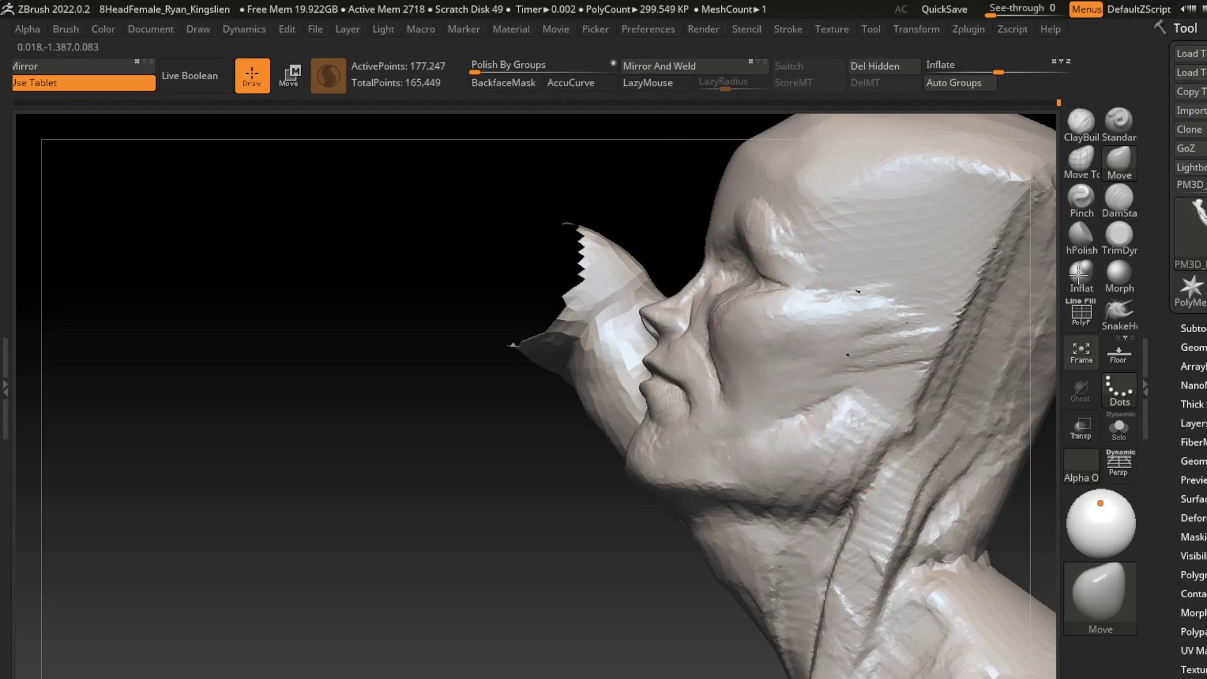
drag(705, 303, 697, 295)
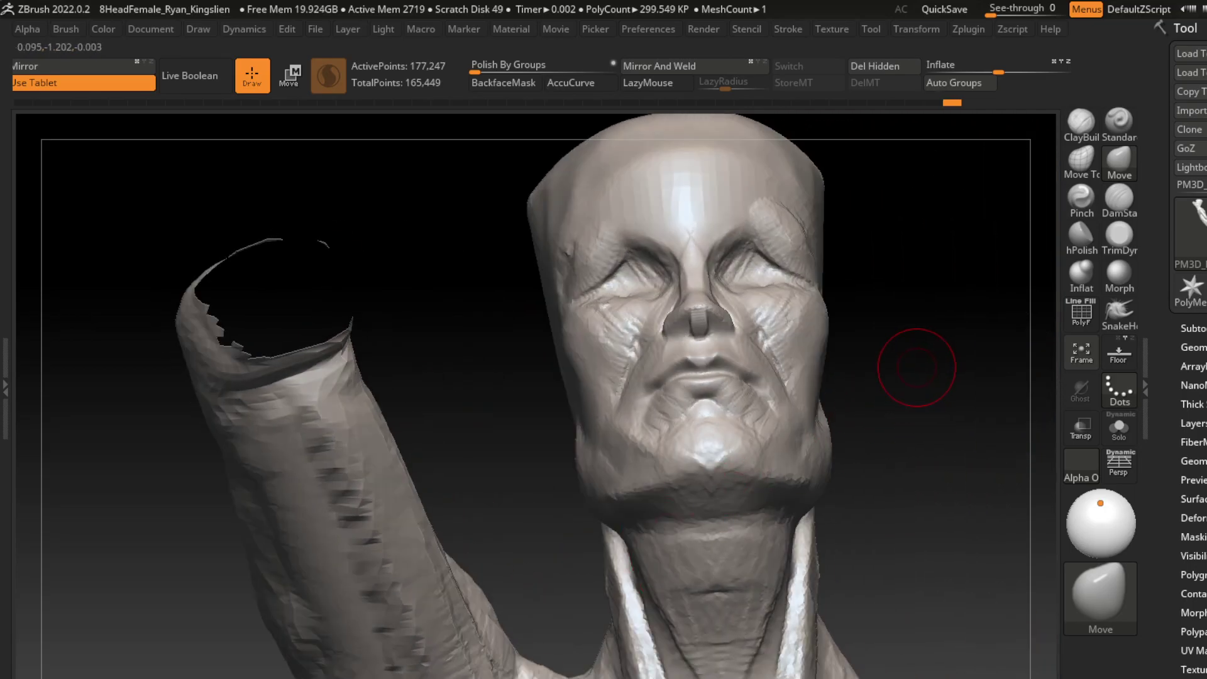
- Select ClayBuildup with LazyMouse on and tilt the head toward the nose
key(b)
key(c)
key(b)
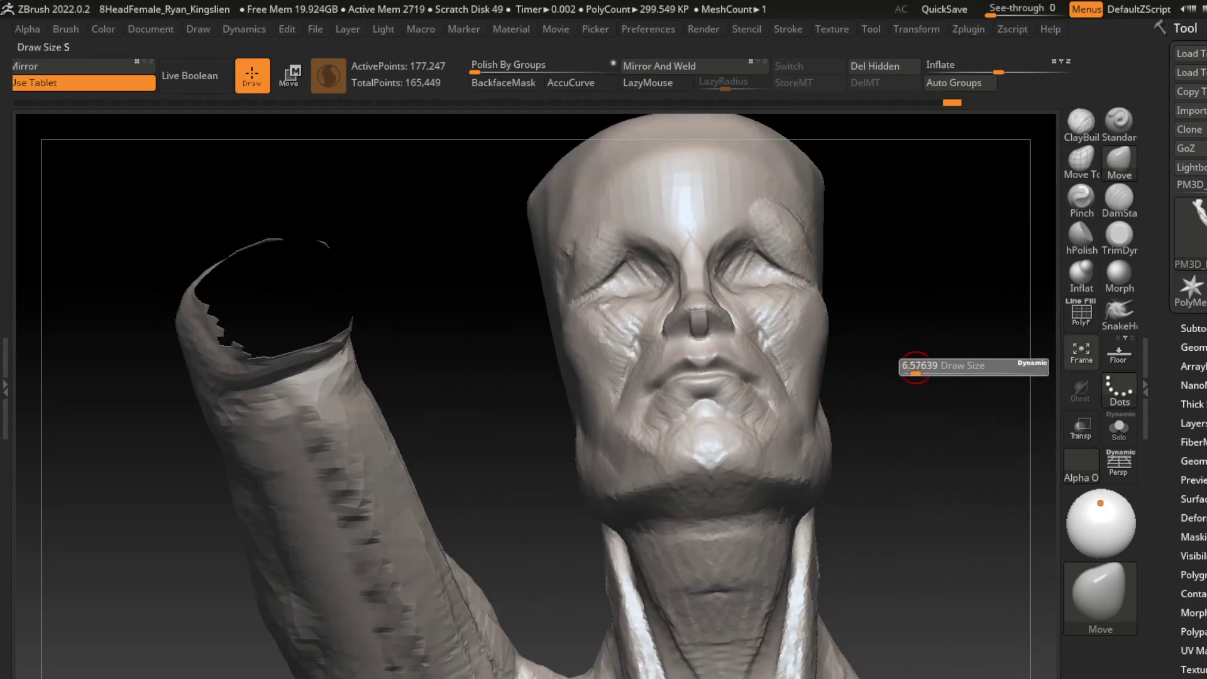
key(l)
drag(930, 352, 794, 366)
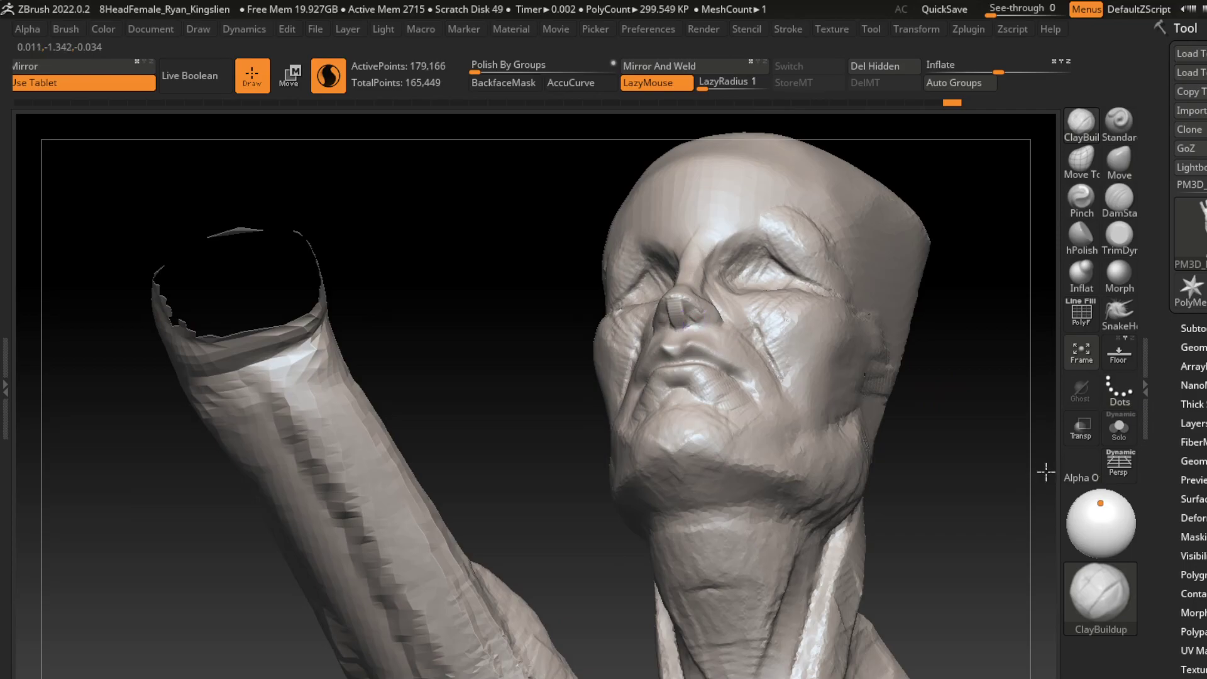
- Build up the nose with ClayBuildup and carve a small DamStandard crease on the face
drag(686, 312, 704, 318)
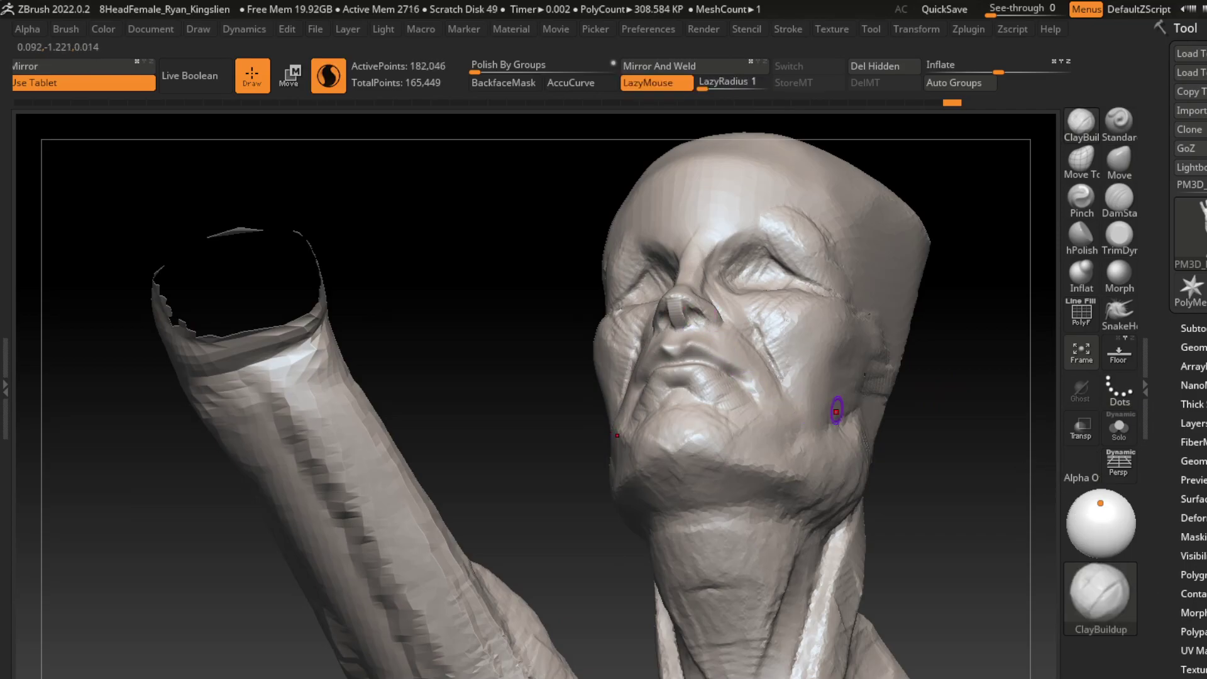
right_drag(836, 410, 894, 292)
key(b)
key(d)
key(s)
drag(710, 317, 729, 327)
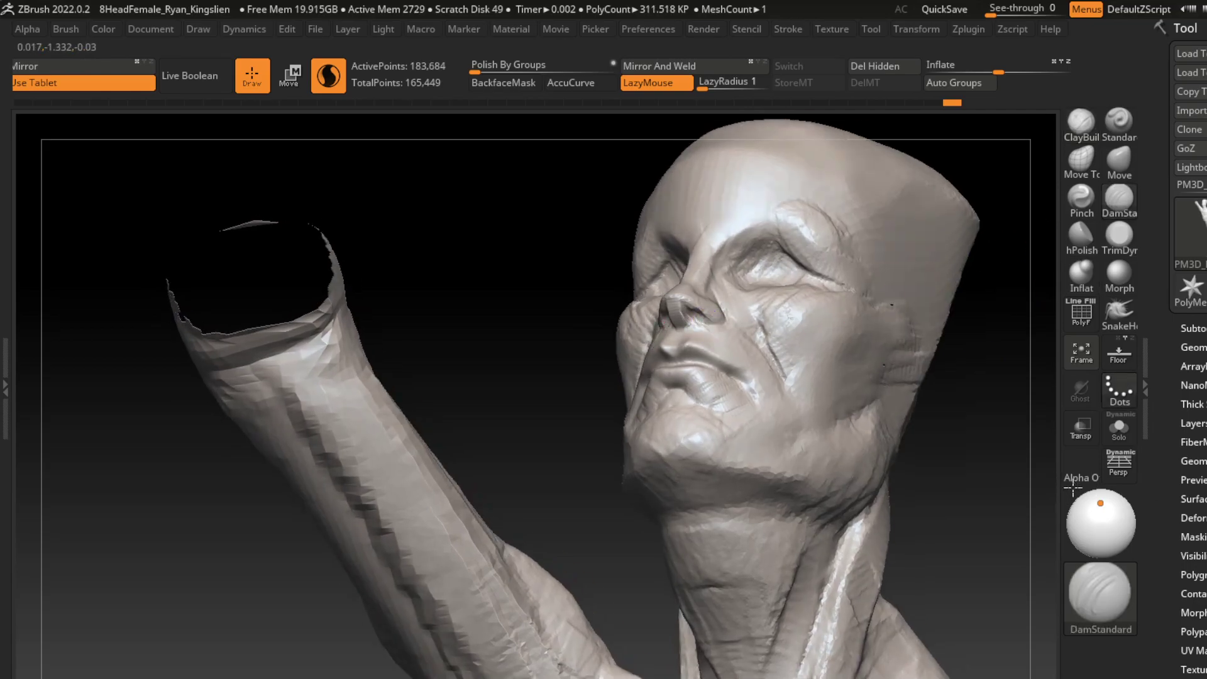
right_drag(868, 402, 935, 446)
key(bracketright)
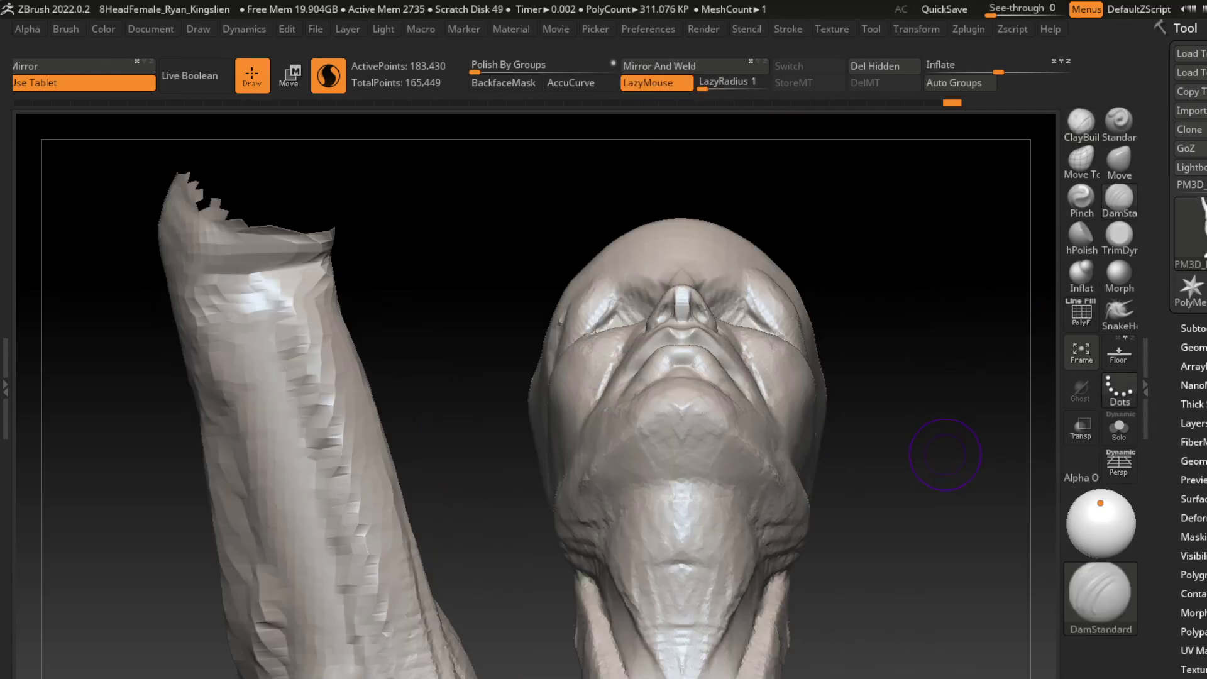
- From a frontal view, carve a DamStandard crease alongside the nose near the eyes
key(b)
key(m)
key(v)
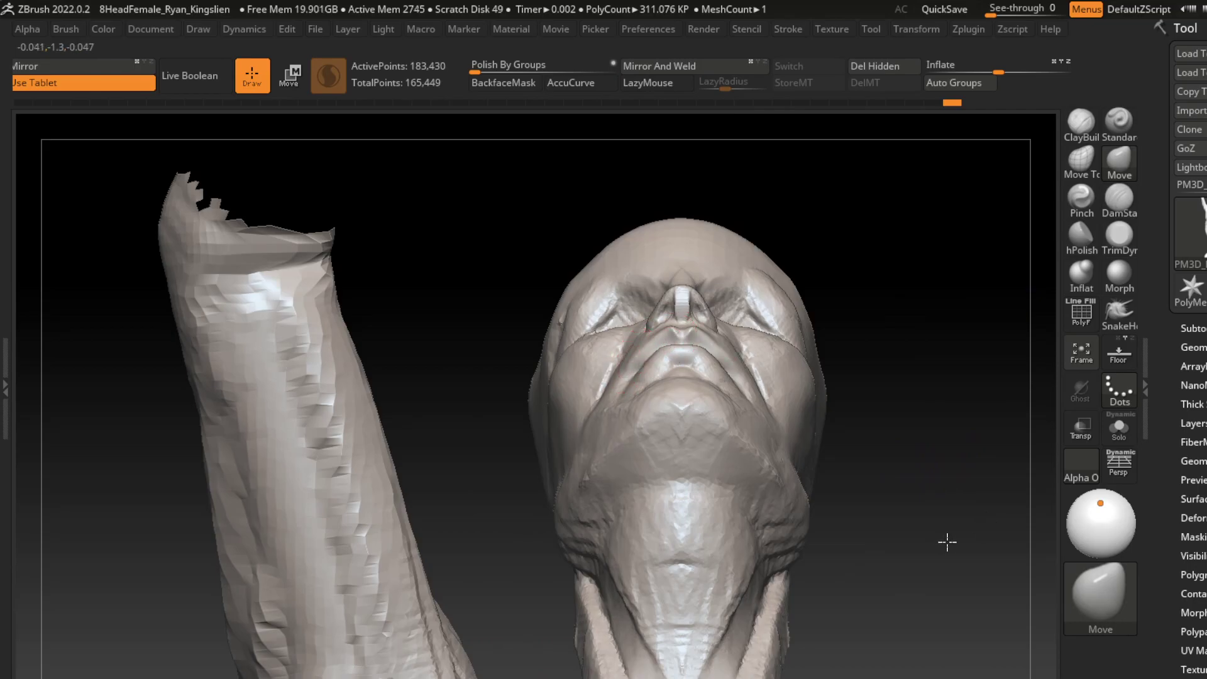
right_drag(938, 299, 1041, 264)
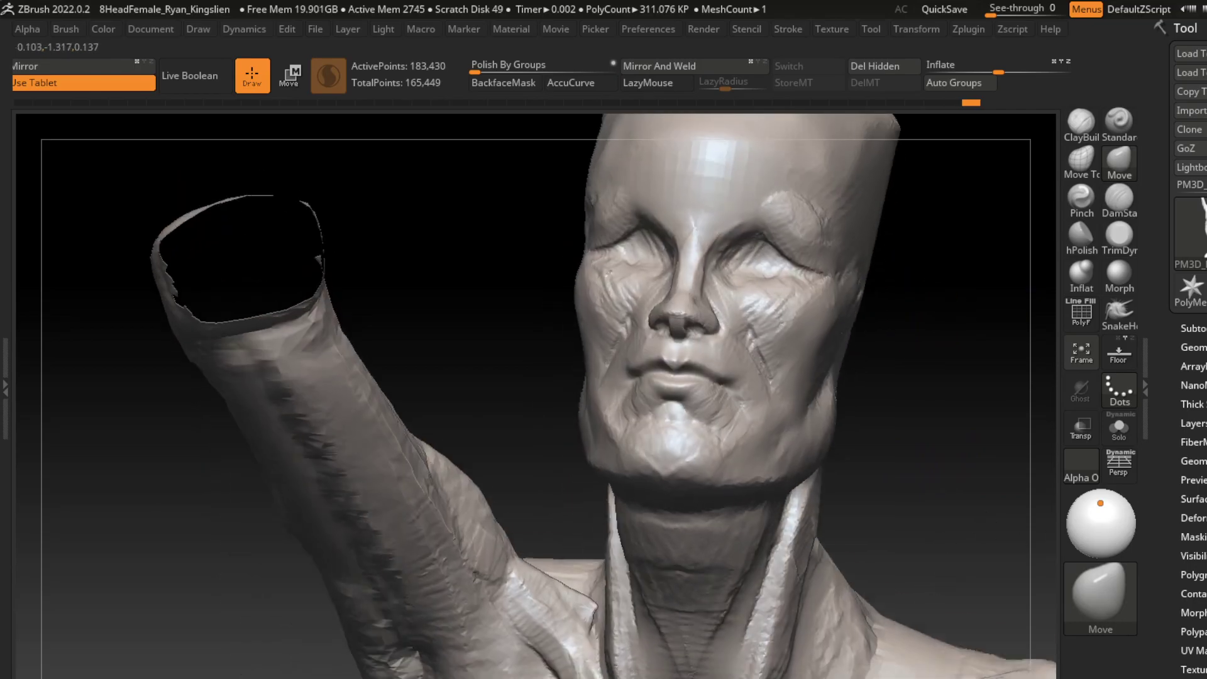
key(b)
key(c)
key(b)
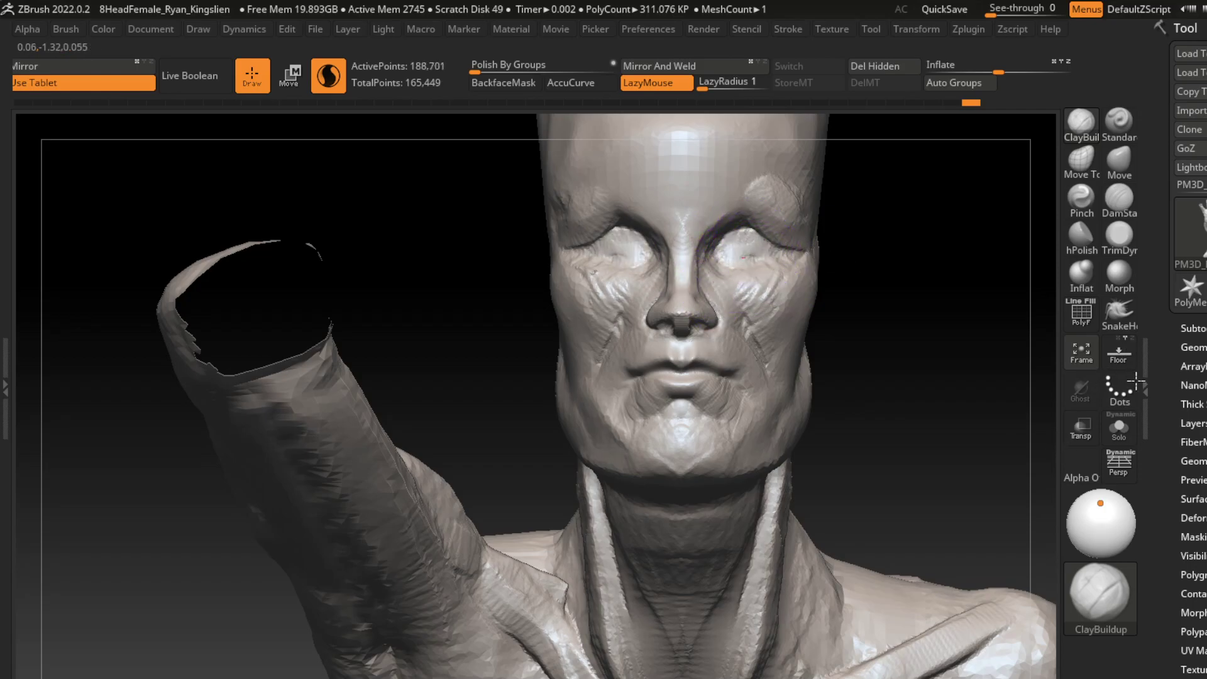
click(1120, 200)
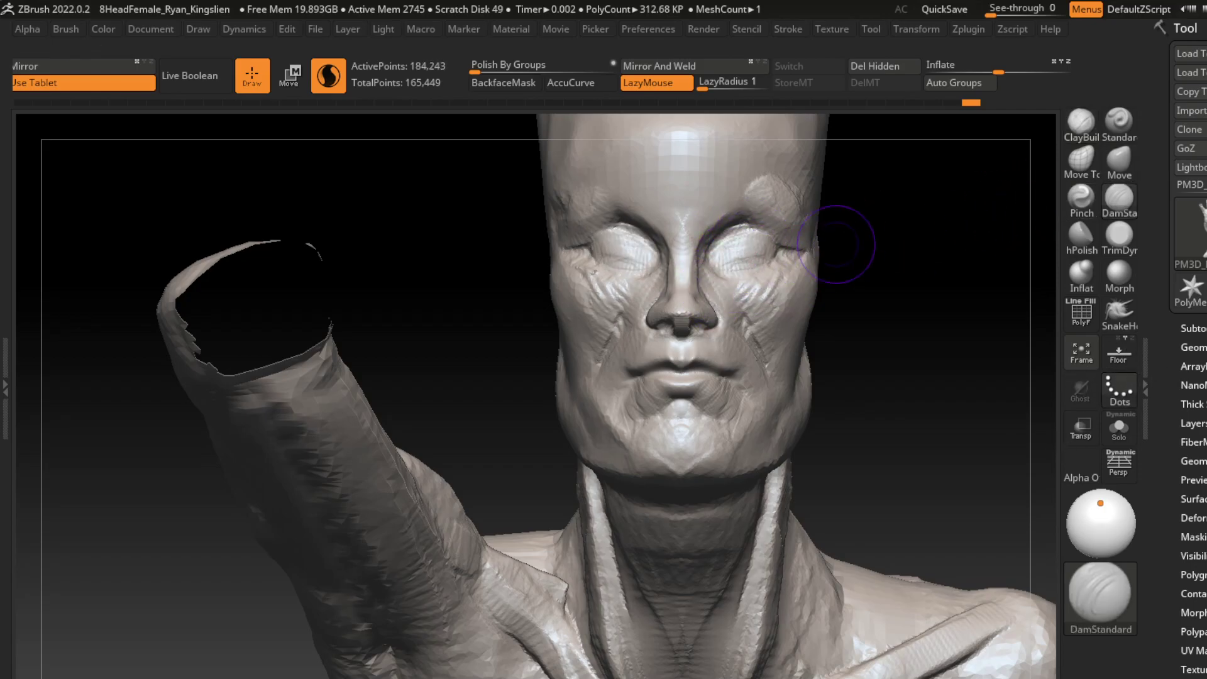
drag(698, 233, 714, 257)
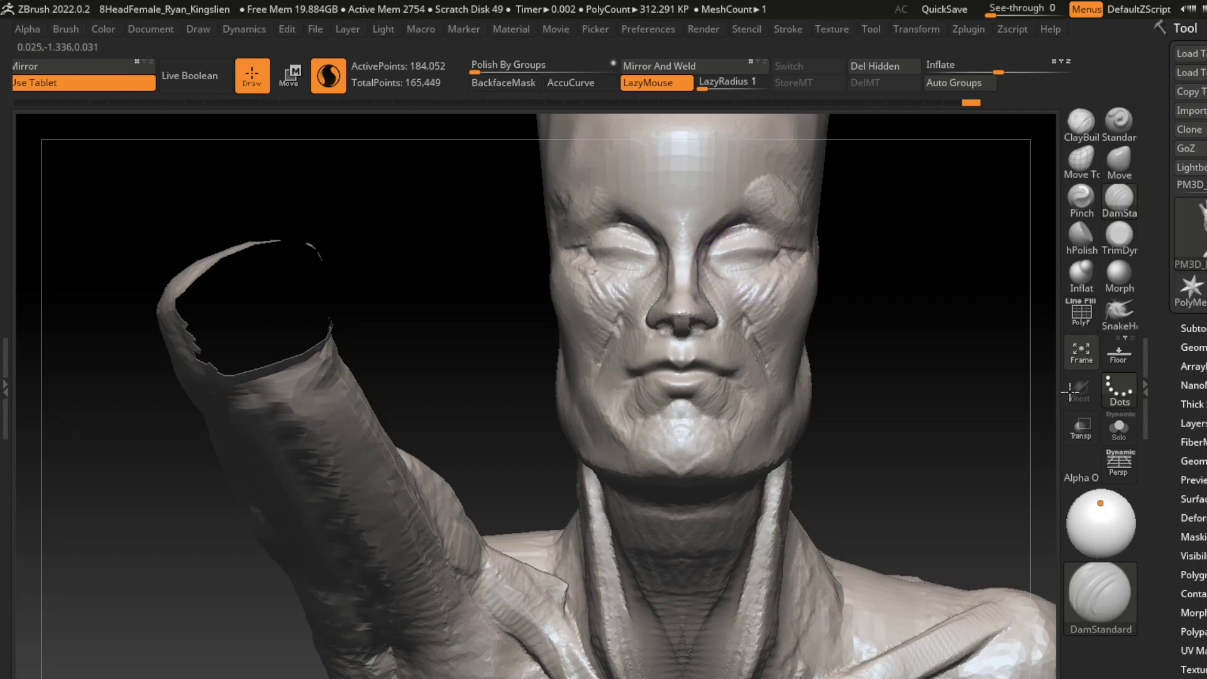
- Step through undo and redo history to compare eye edits, keeping the closed-eye look
key(ctrl+z)
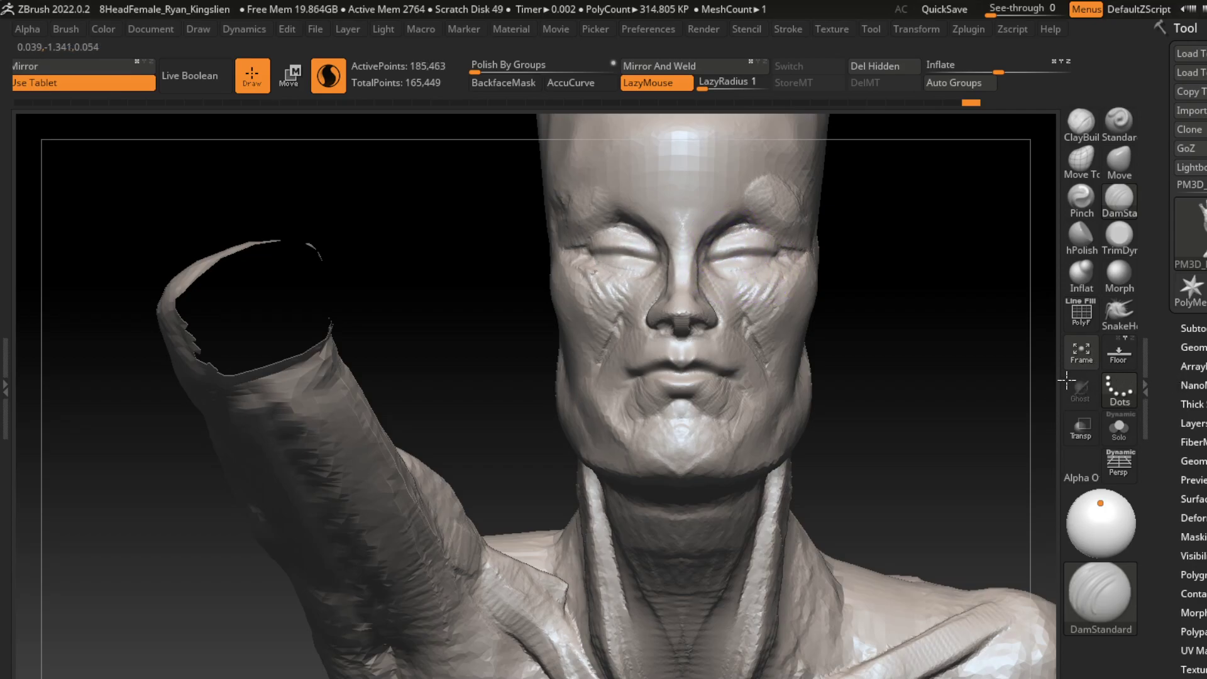
key(ctrl+z)
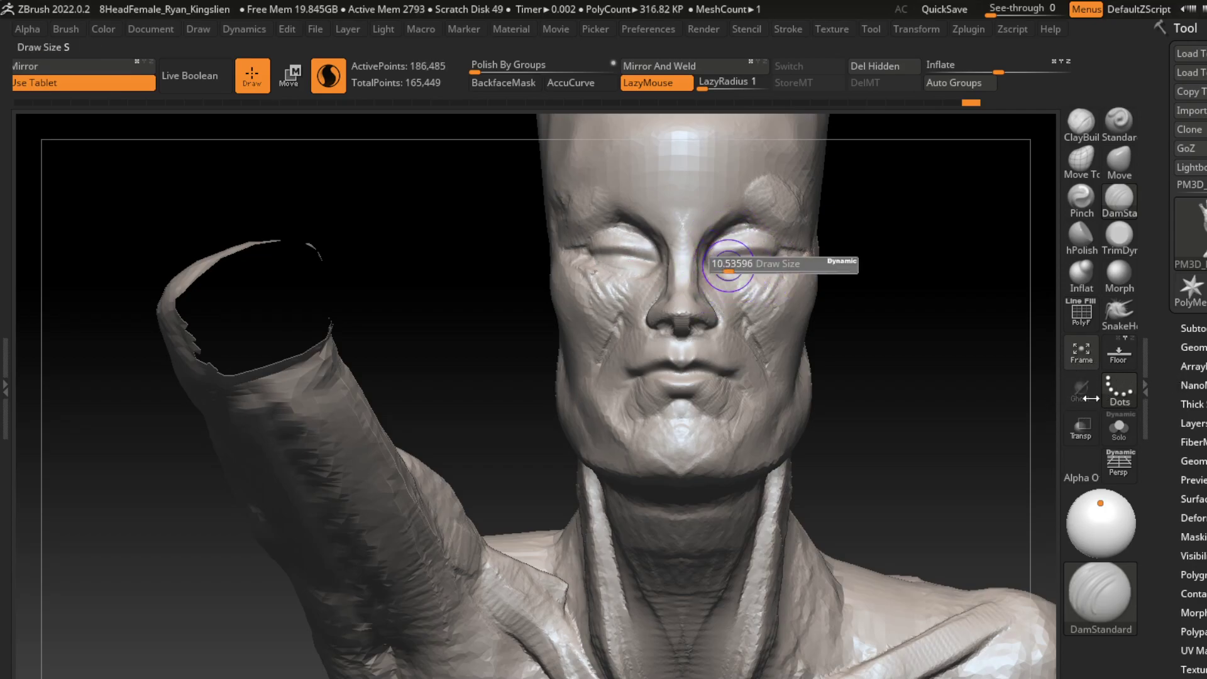
key(ctrl+z)
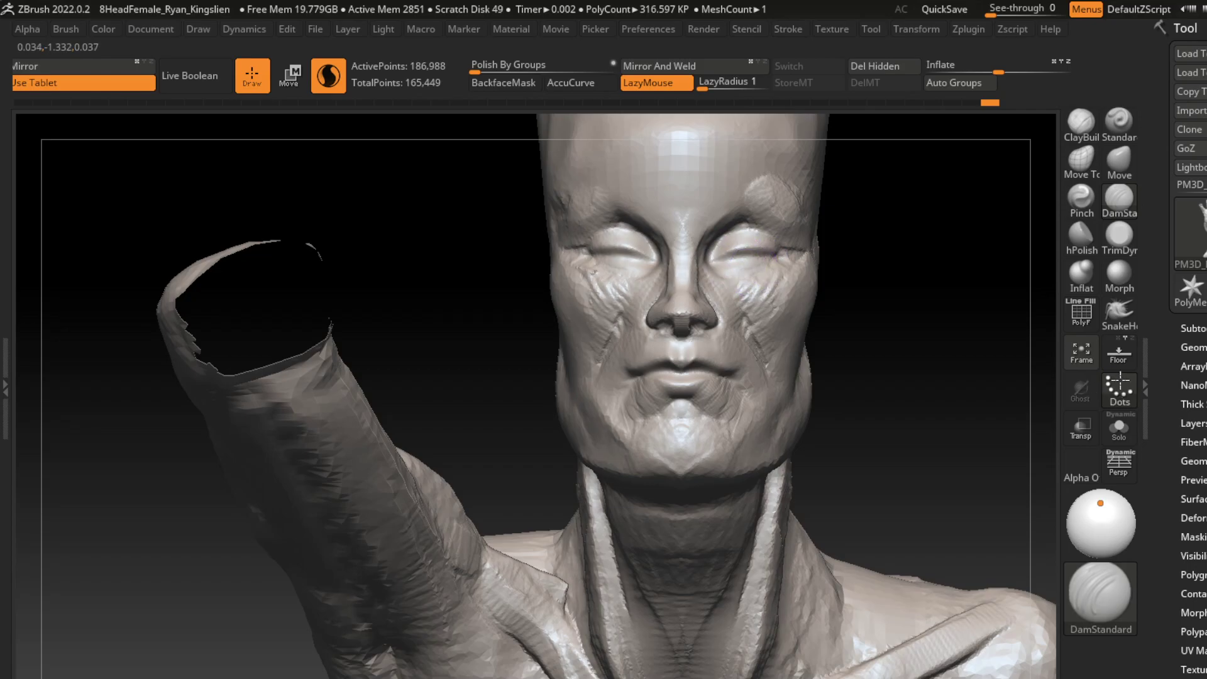
key(ctrl+z)
key(ctrl+shift+z)
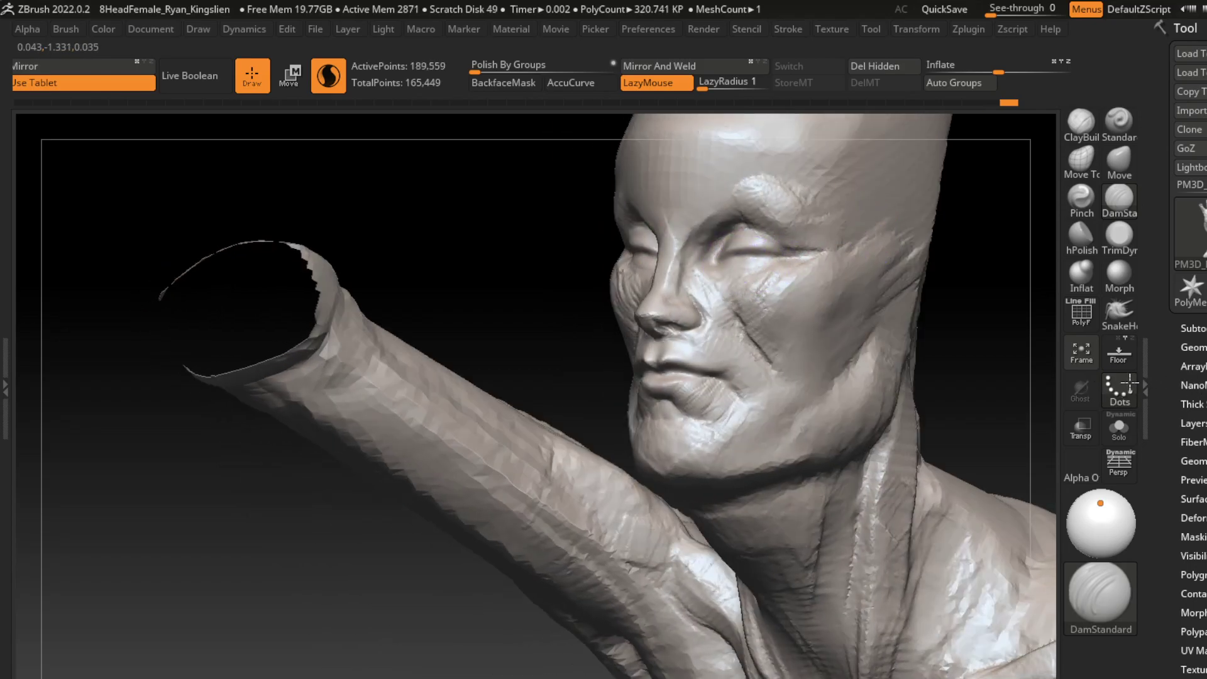
key(ctrl+z)
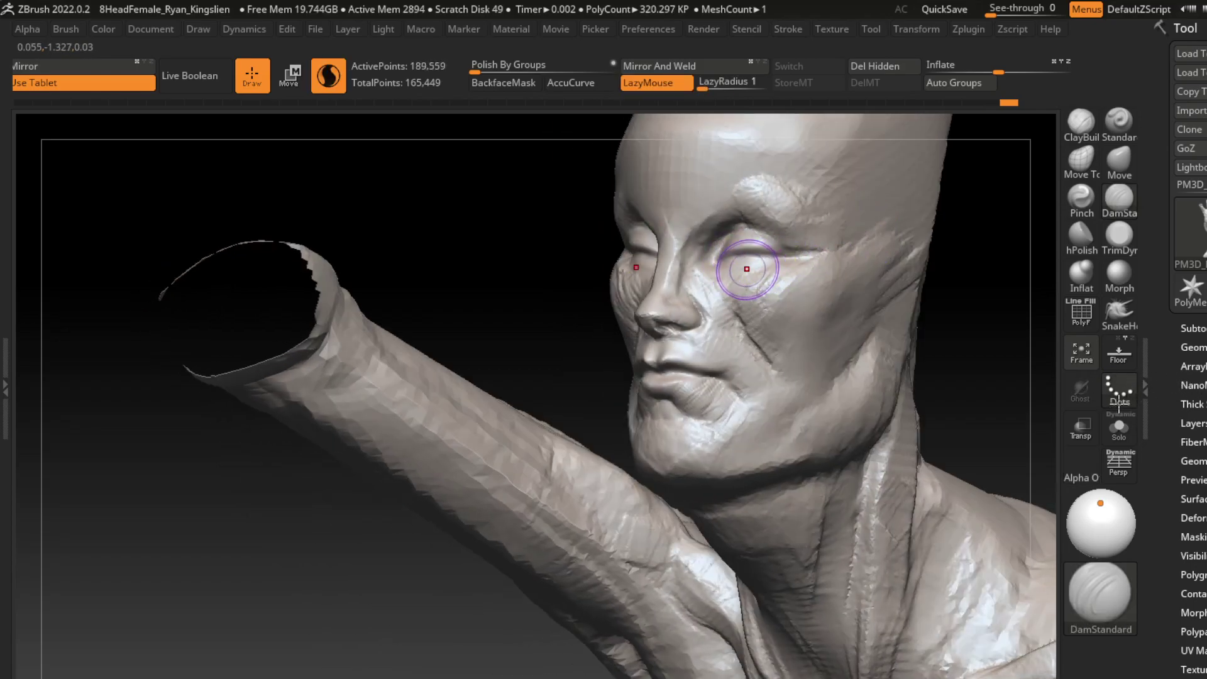
key(ctrl+z)
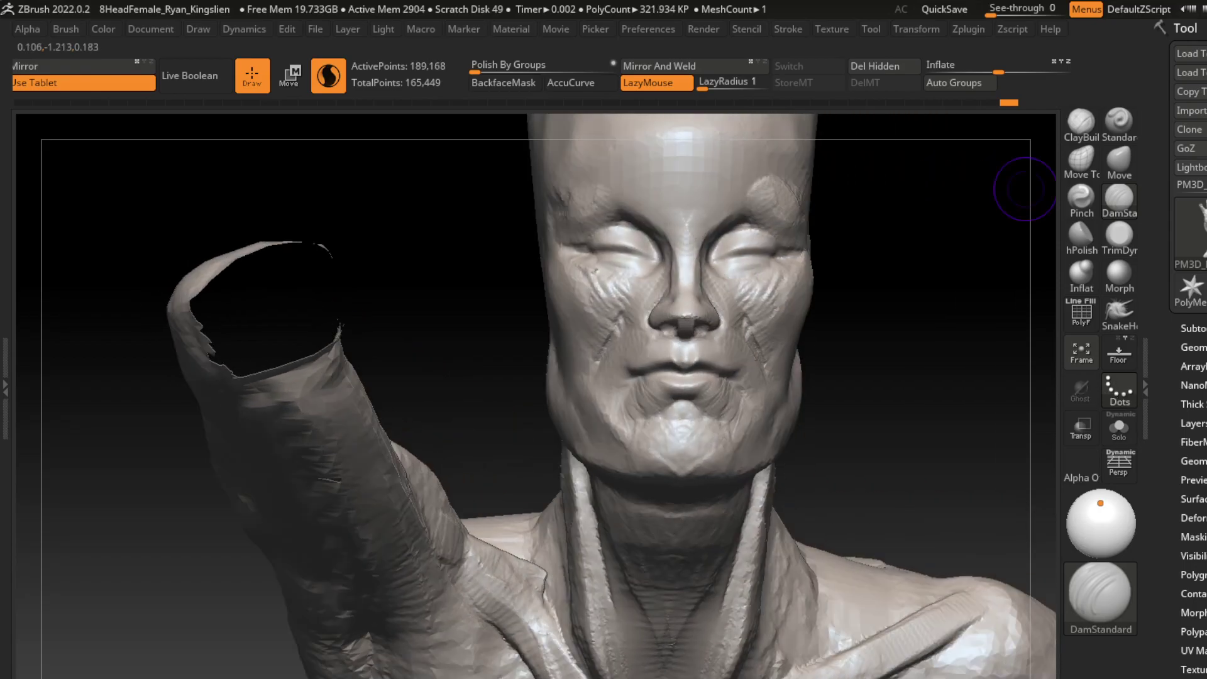
key(ctrl+z)
key(ctrl+z)
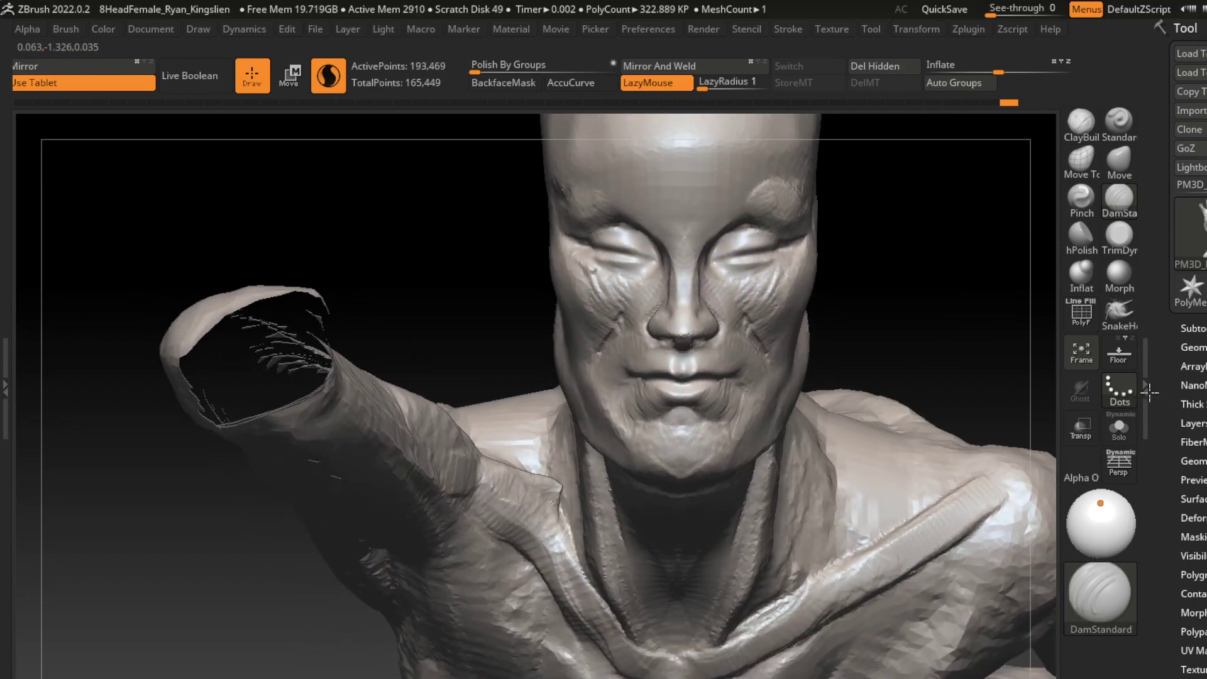
key(ctrl+z)
key(ctrl+z)
key(ctrl+z)
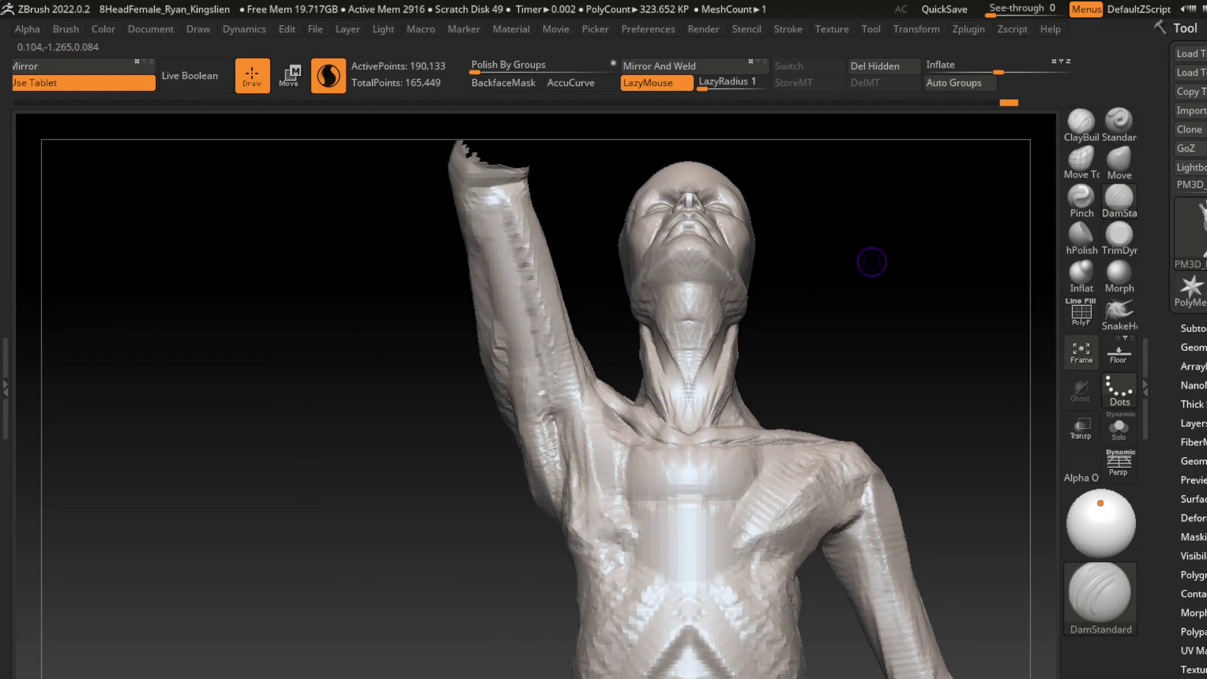
- Zoom out to the whole figure and use TrimDynamic to flatten the back of the head
mouse_move(891, 274)
mouse_down()
mouse_move(852, 267)
mouse_move(876, 283)
mouse_move(831, 255)
mouse_move(825, 208)
mouse_up()
key(b)
key(t)
key(d)
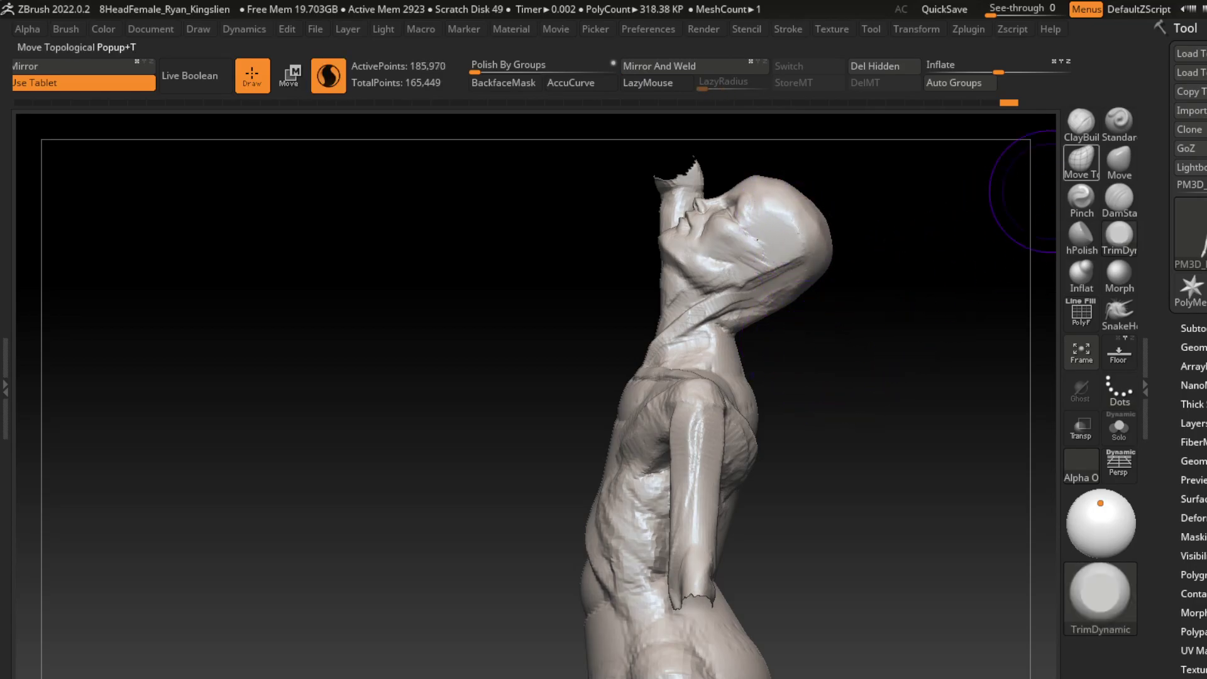
- Build up the neck with ClayBuildup and LazyMouse, refining it from the side profile
key(b)
key(c)
key(b)
key(l)
drag(711, 352, 766, 297)
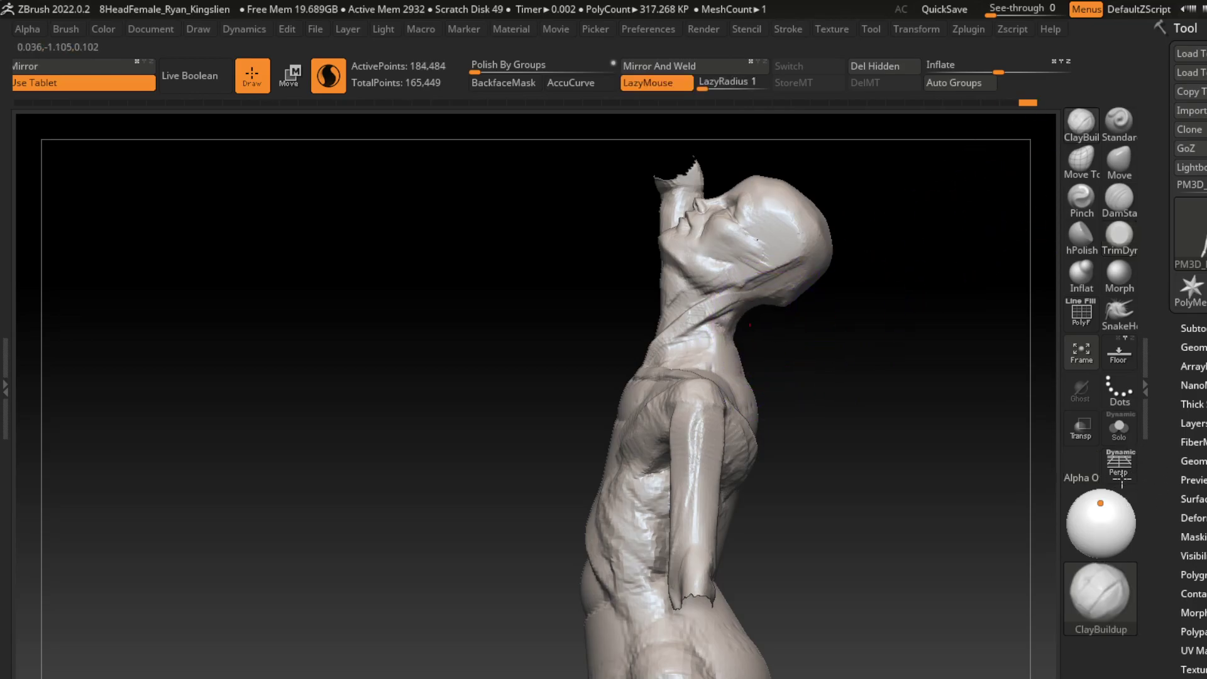
mouse_move(880, 327)
mouse_down()
mouse_move(808, 337)
mouse_move(955, 360)
mouse_move(916, 337)
mouse_up()
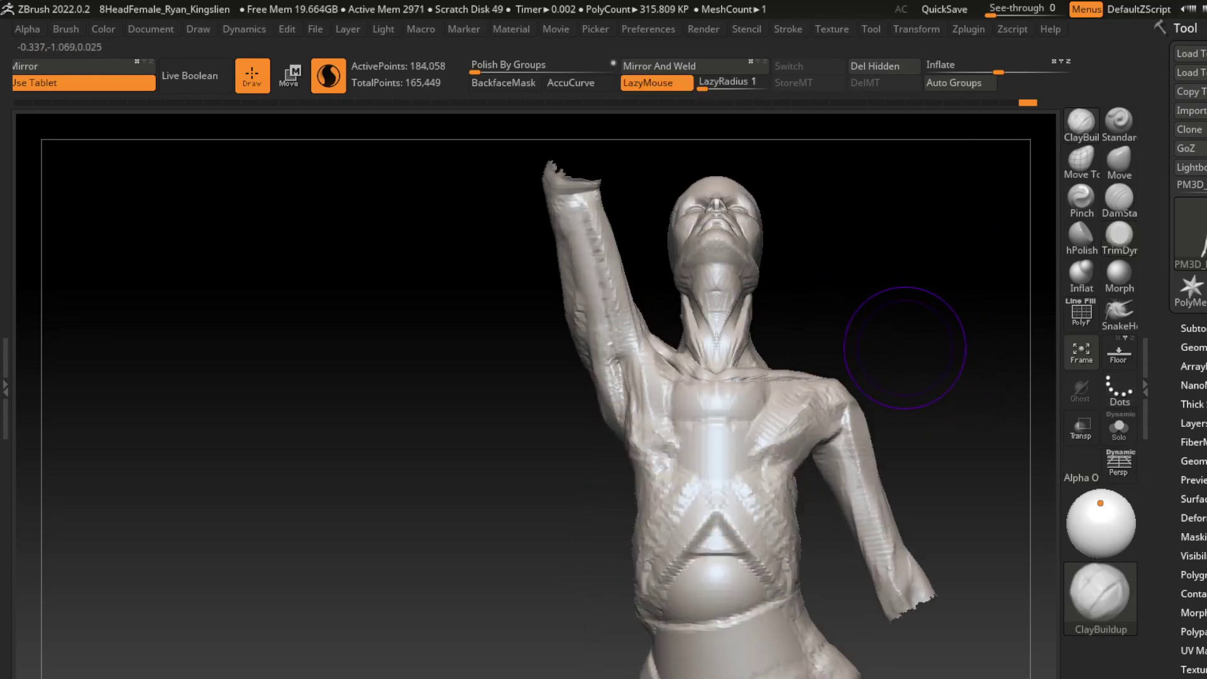
key(s)
drag(962, 220, 875, 247)
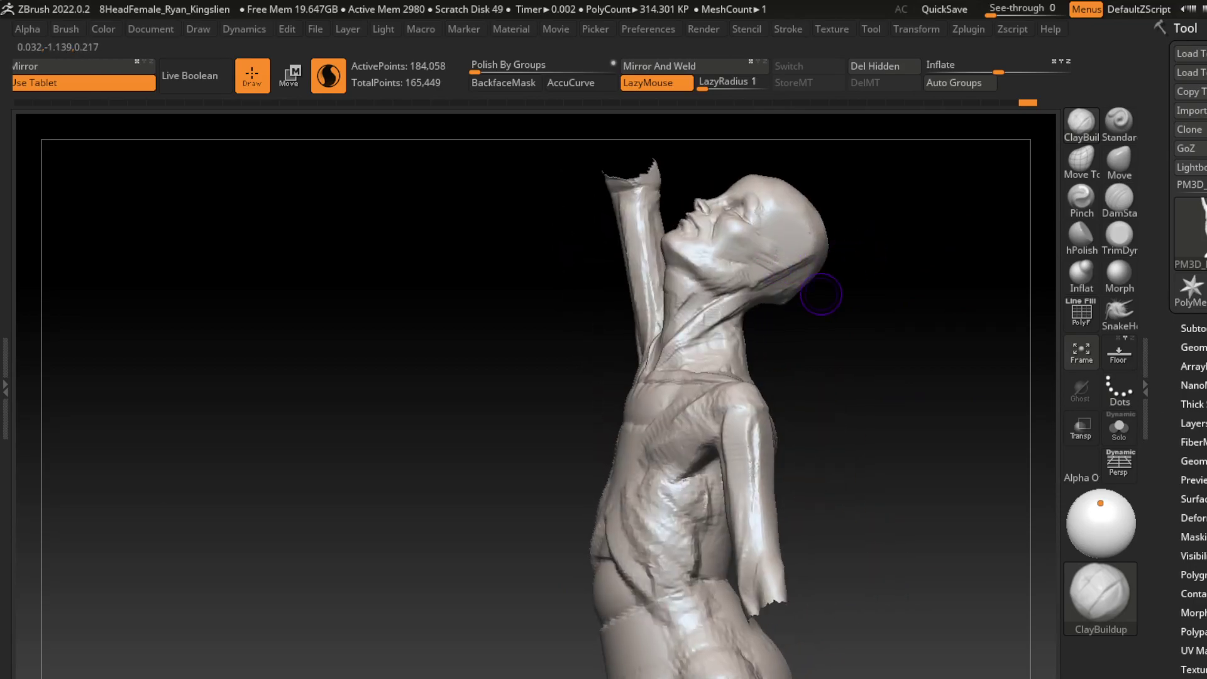
mouse_move(822, 294)
mouse_down()
mouse_move(861, 337)
mouse_move(910, 305)
mouse_move(818, 293)
mouse_up()
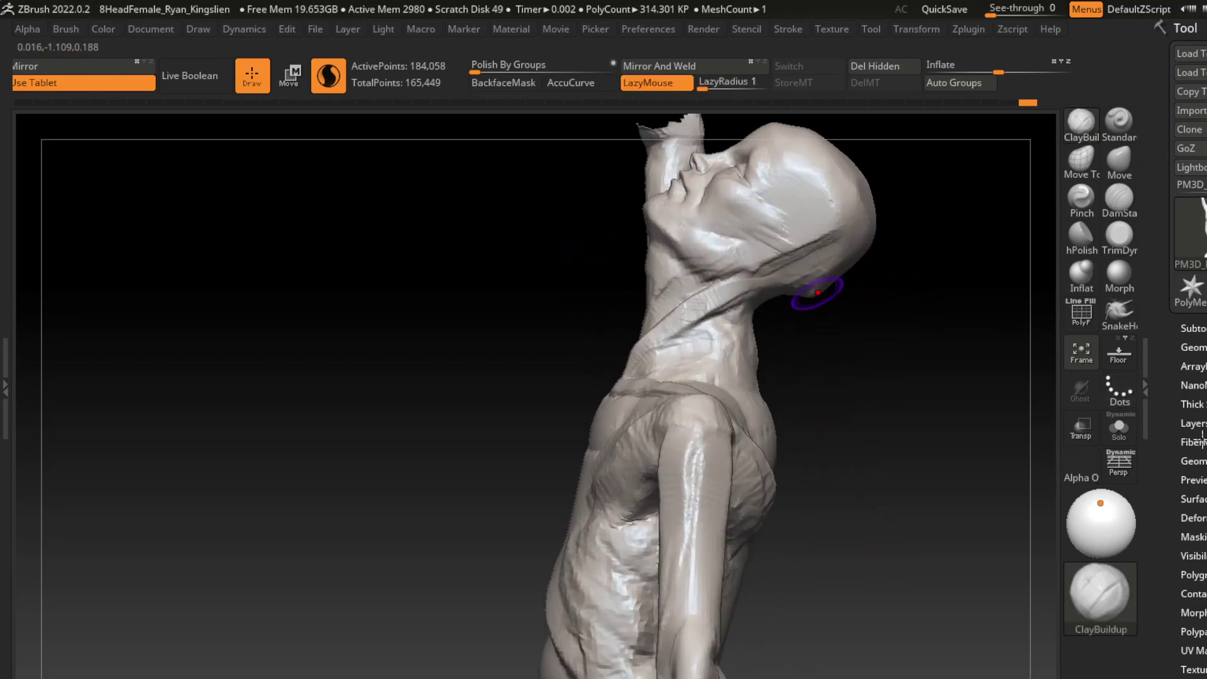
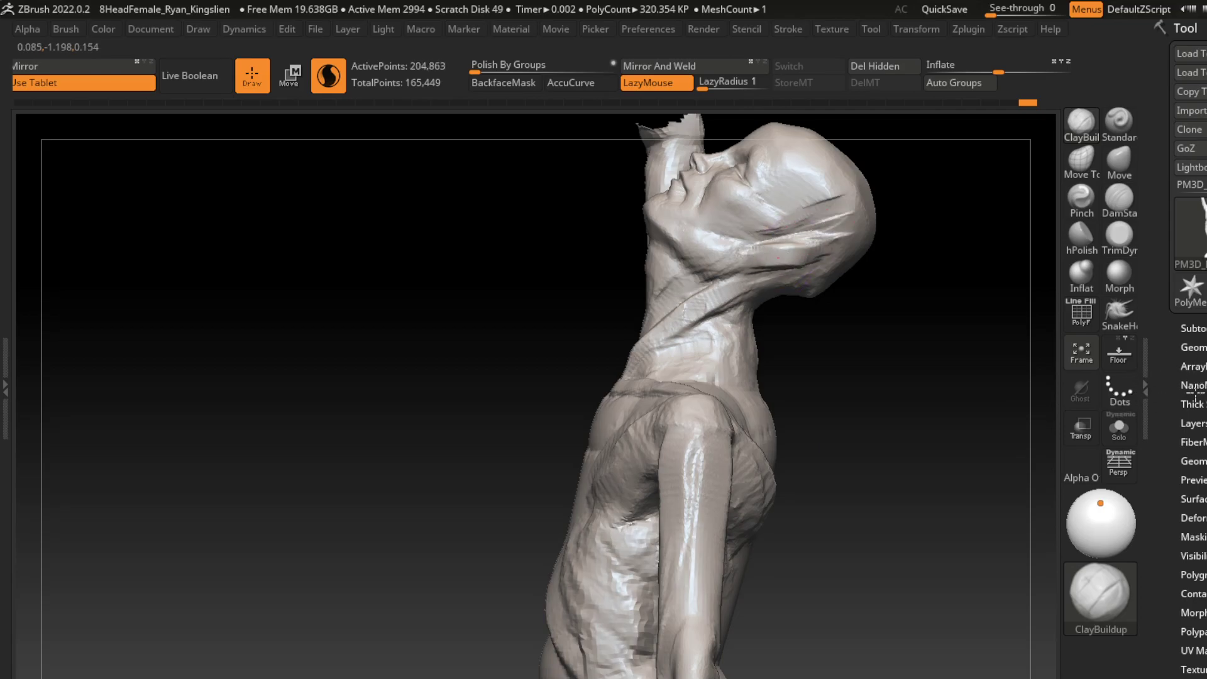
- Compare the head's profiles and carve a crease into the neck below the ear
drag(780, 258, 895, 342)
drag(925, 278, 878, 254)
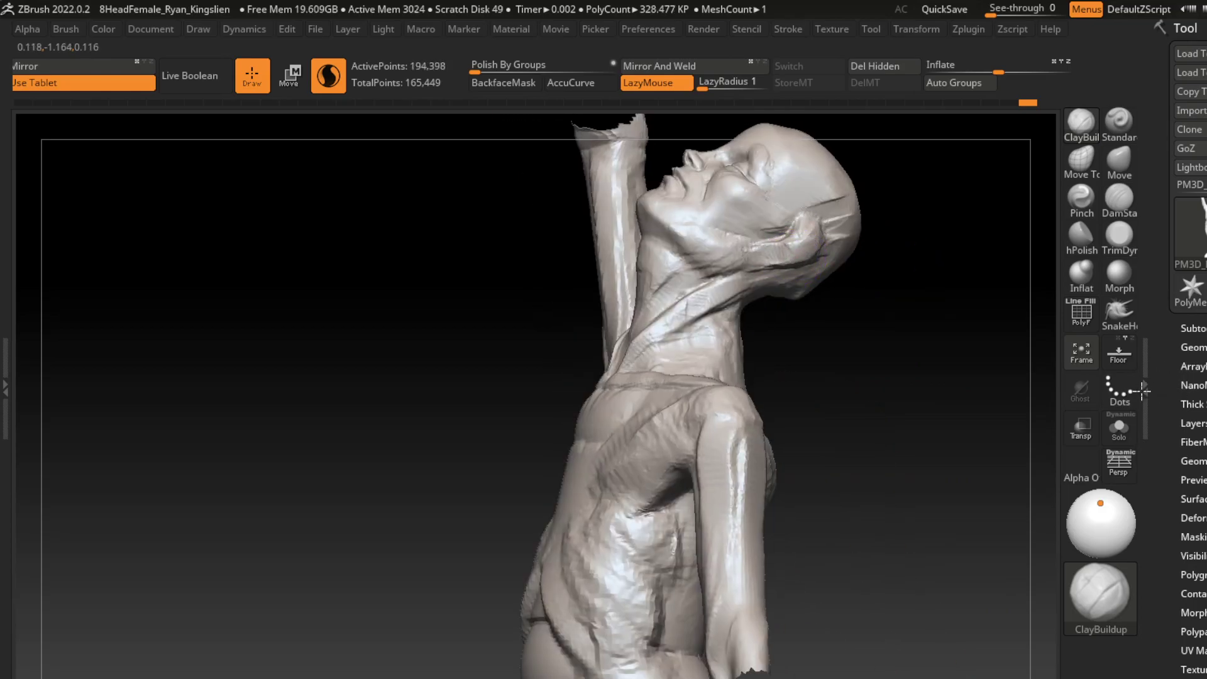
mouse_move(798, 255)
mouse_down()
mouse_move(897, 278)
mouse_move(868, 251)
mouse_move(911, 337)
mouse_up()
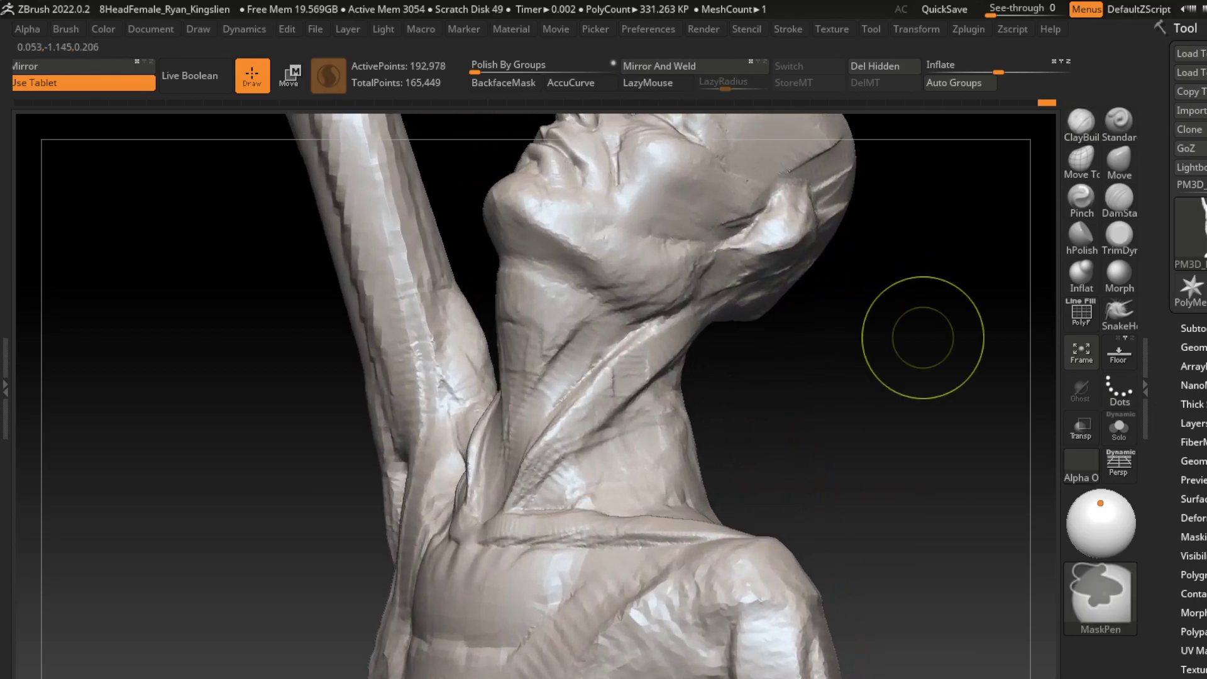
drag(823, 229, 871, 348)
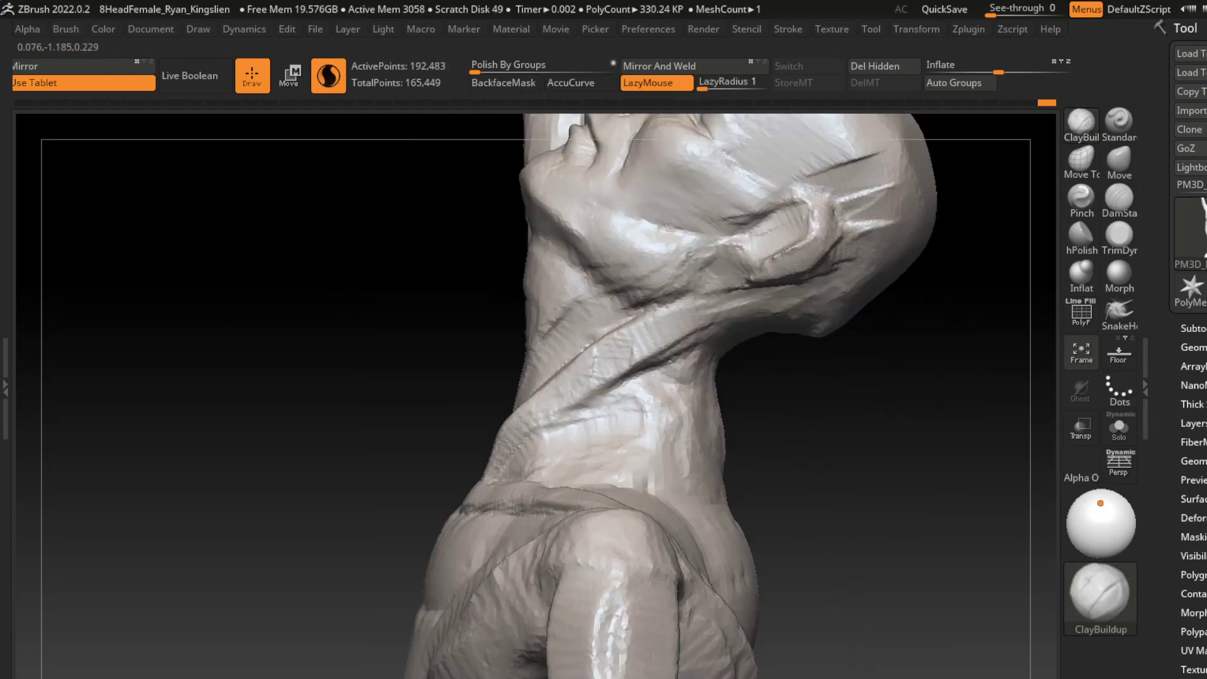
drag(818, 217, 754, 259)
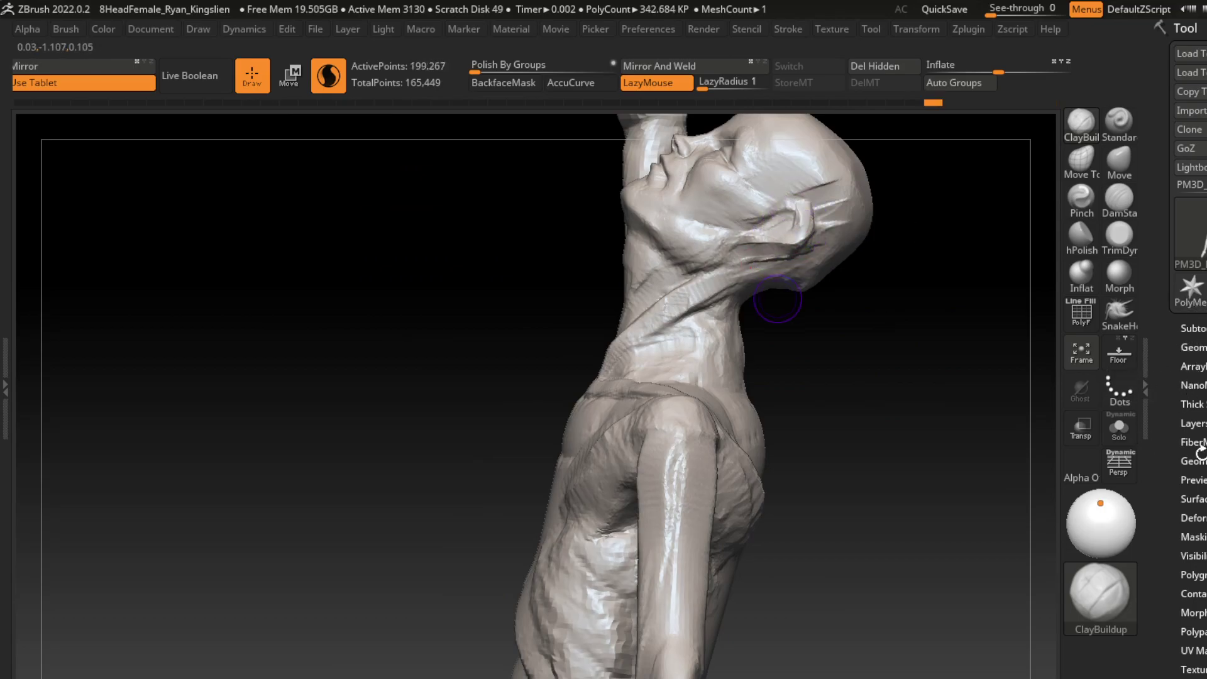
- Turn the head frontal and three-quarter, cycling through Move, DamStandard and ClayBuildup brushes
drag(931, 315, 981, 327)
mouse_move(798, 292)
mouse_down()
mouse_move(919, 333)
mouse_move(844, 356)
mouse_up()
key(s)
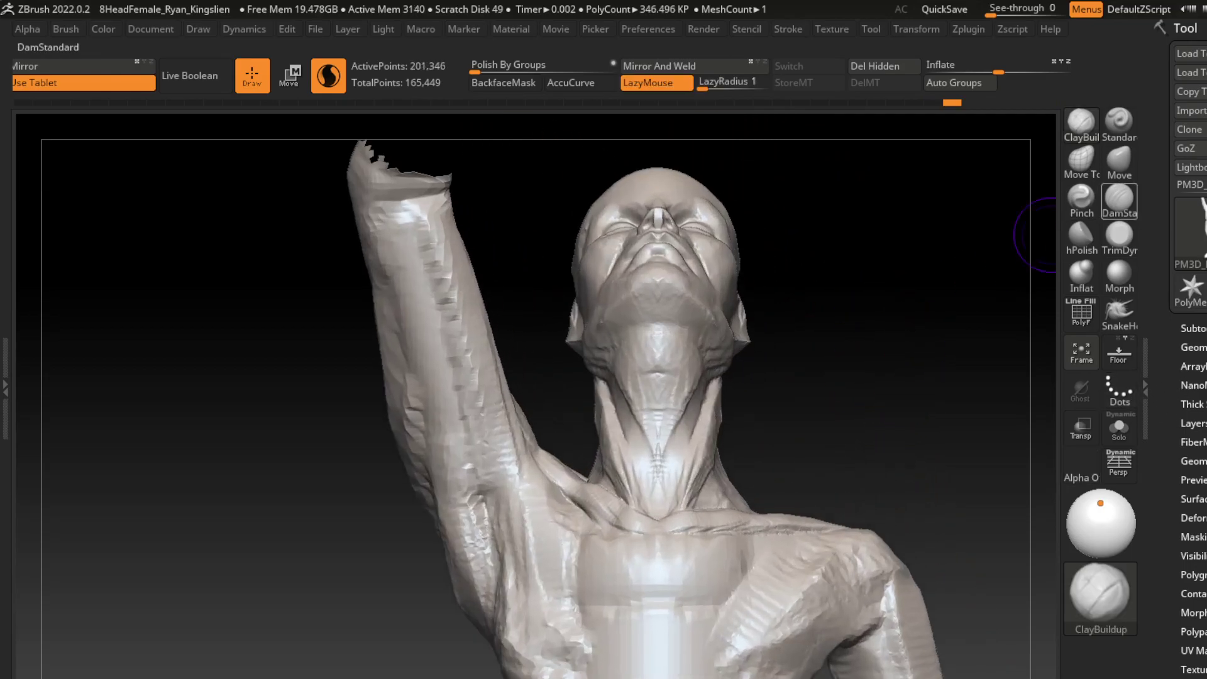
click(1119, 160)
mouse_move(870, 315)
mouse_down()
mouse_move(763, 324)
mouse_move(884, 345)
mouse_move(849, 366)
mouse_move(858, 346)
mouse_move(999, 261)
mouse_up()
key(b)
key(d)
key(s)
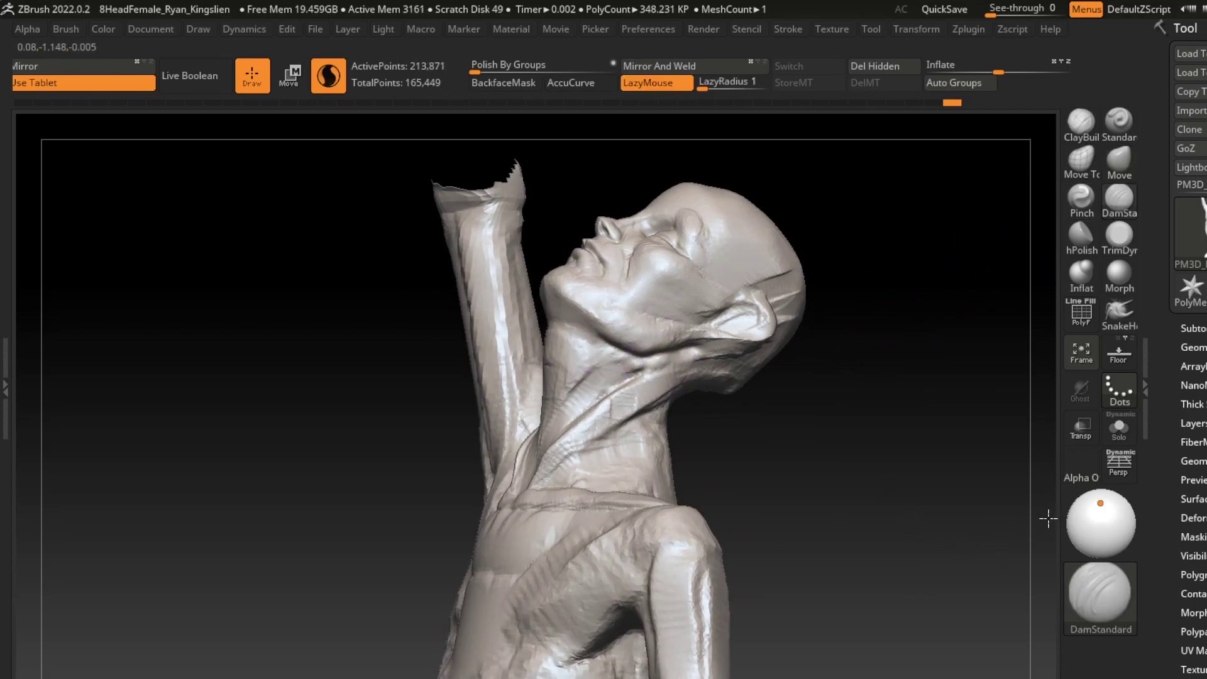
key(ctrl+z)
key(b)
key(c)
key(b)
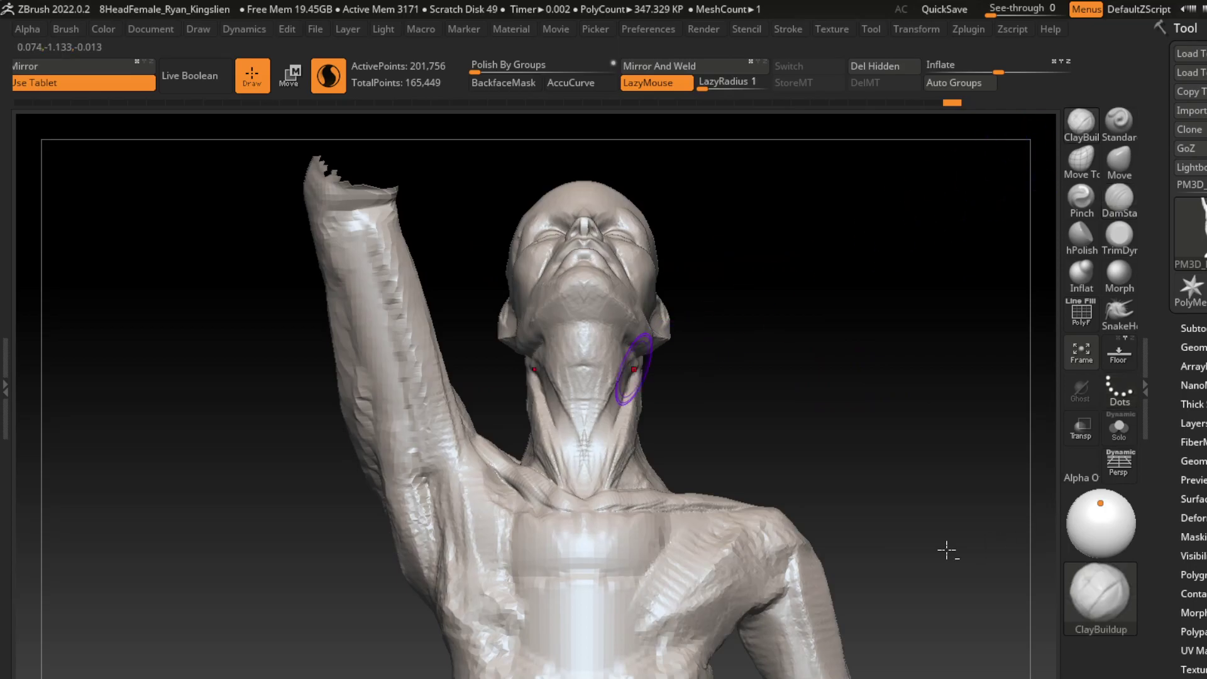
key(ctrl+z)
- Box-mask the back of the head with MaskPen from a side profile
mouse_move(943, 408)
mouse_down()
mouse_move(843, 288)
mouse_move(944, 377)
mouse_up()
key(ctrl)
ctrl+drag(706, 238, 780, 383)
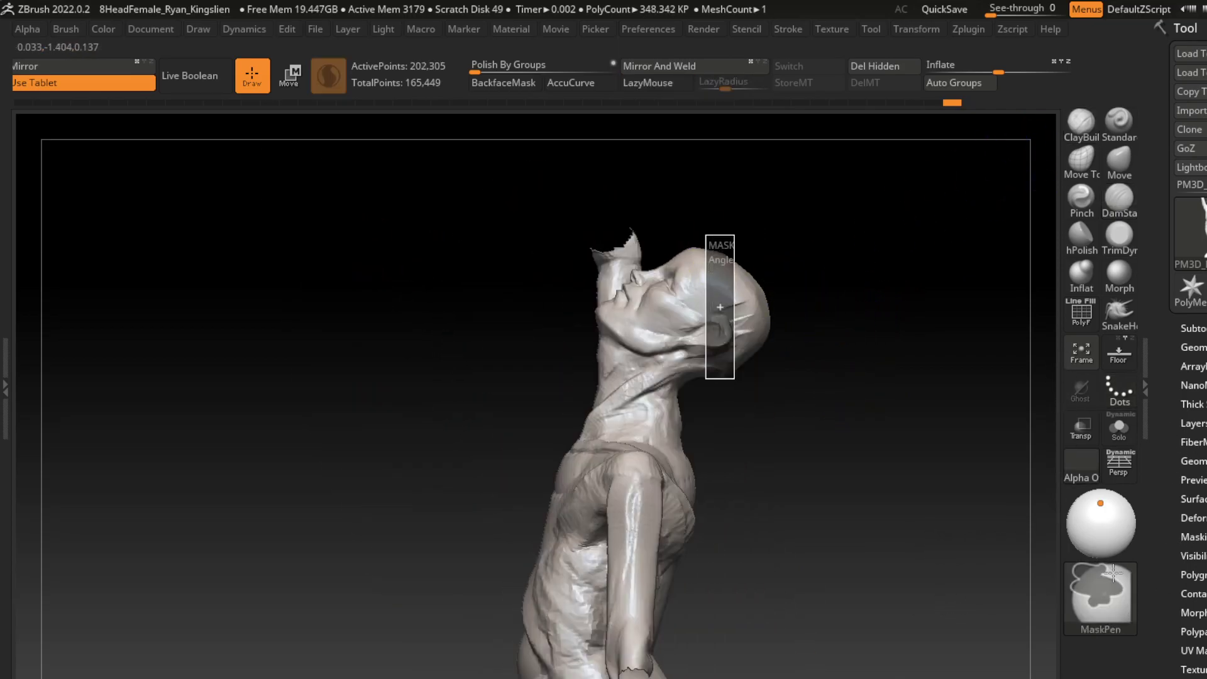
key(l)
- Extract the masked scalp into a new shell subtool, Extract3, redoing the extraction once
click(1193, 328)
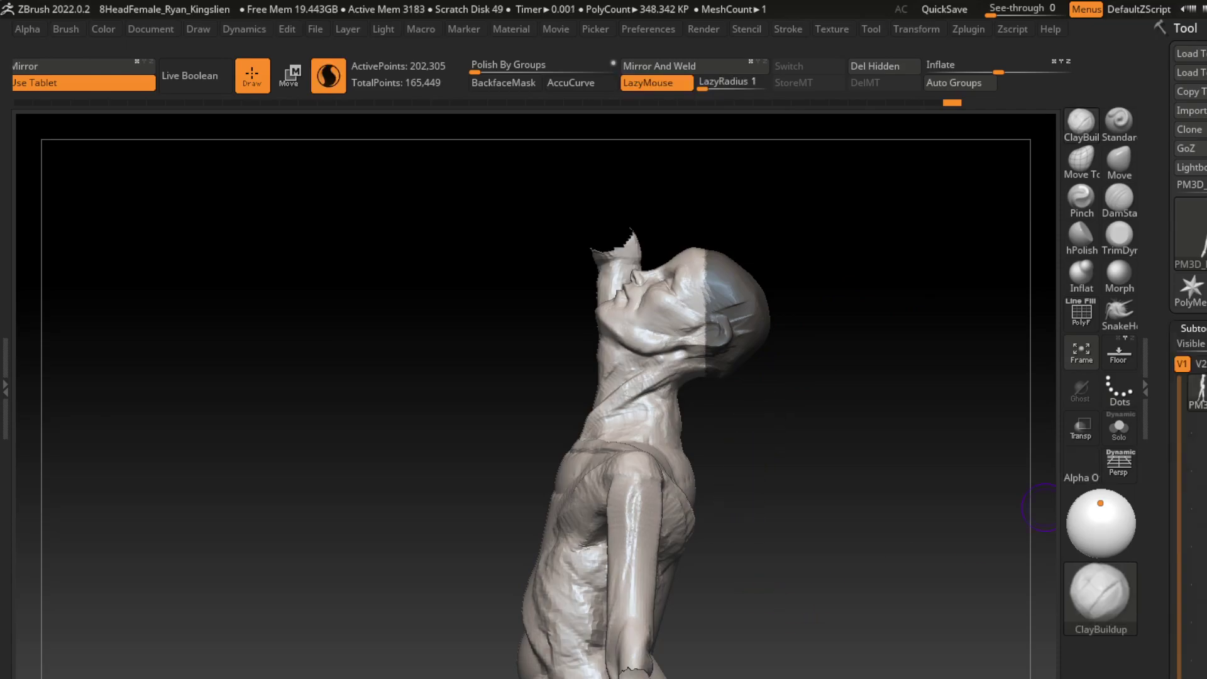
click(1187, 452)
click(1187, 453)
click(1191, 622)
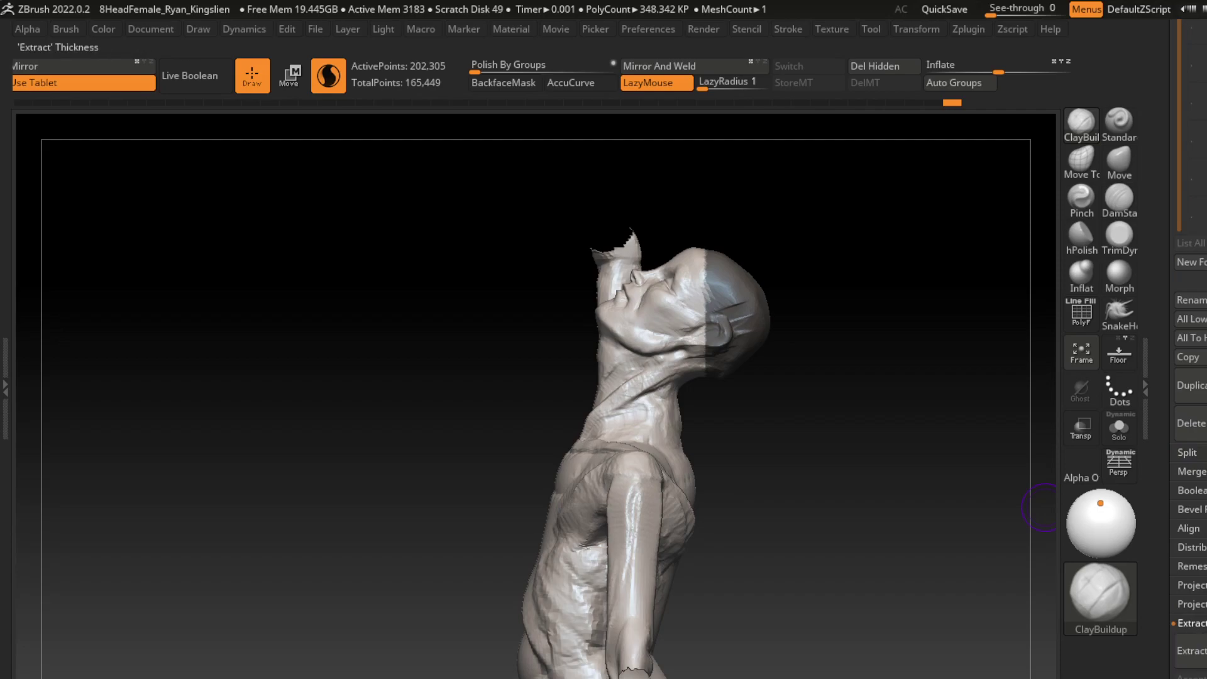
click(1190, 651)
click(1191, 676)
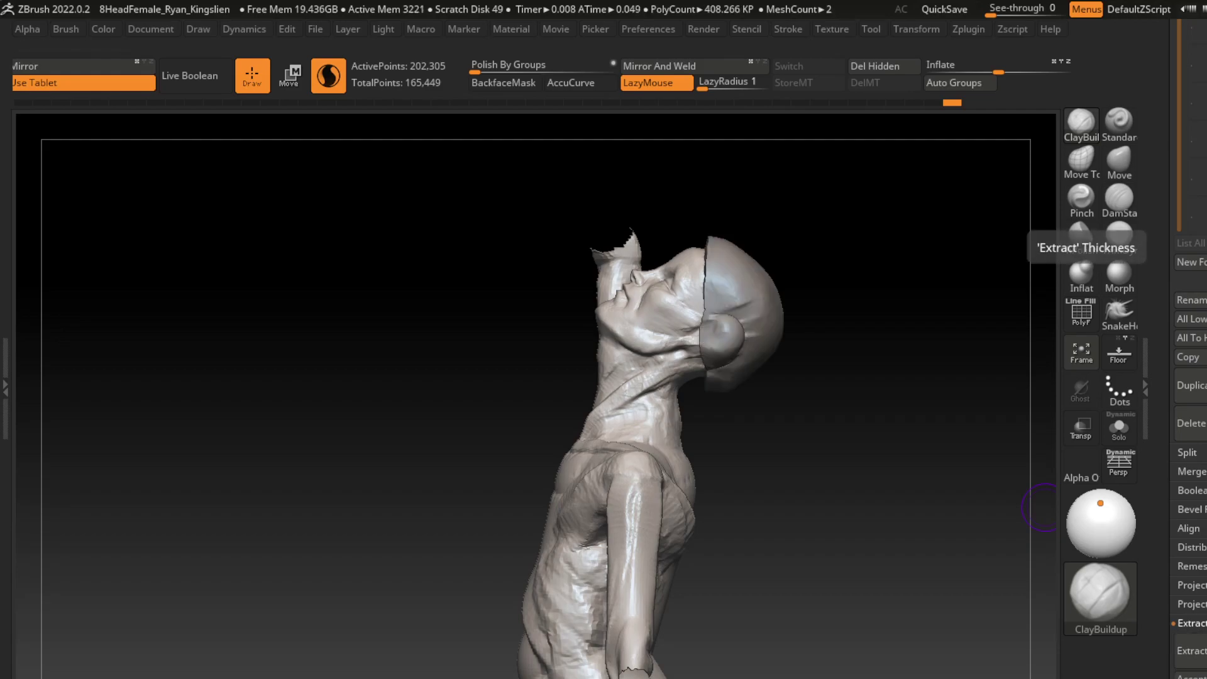
key(ctrl+z)
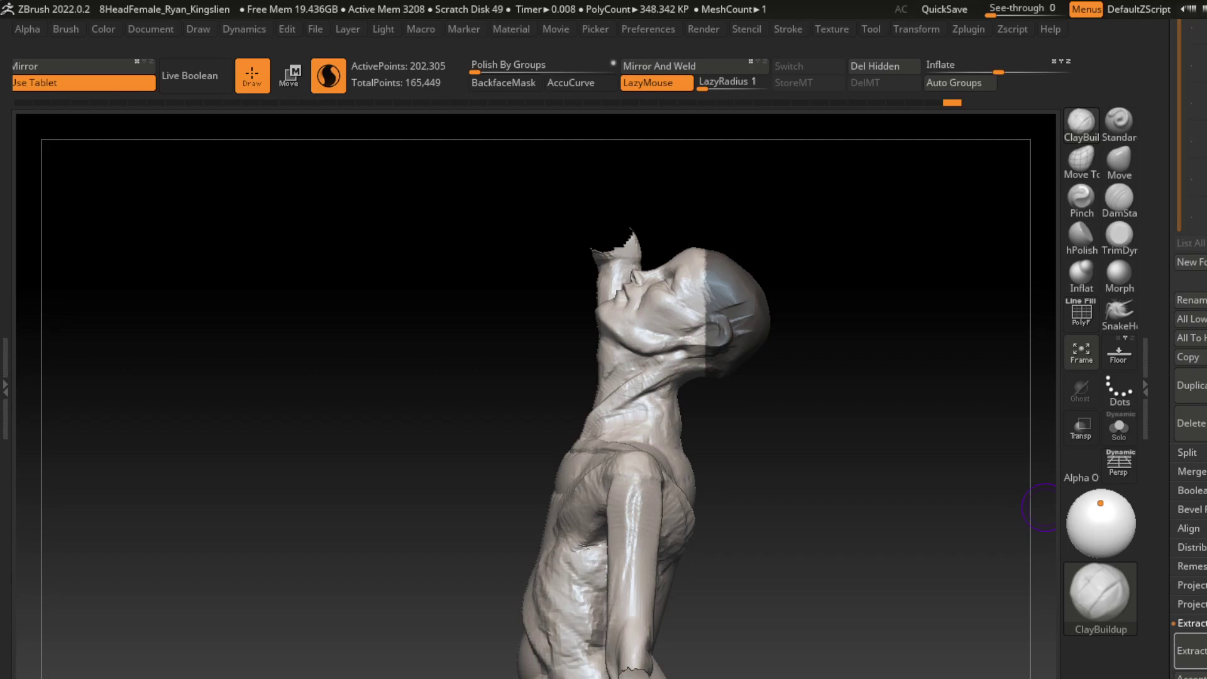
click(1192, 651)
click(1192, 676)
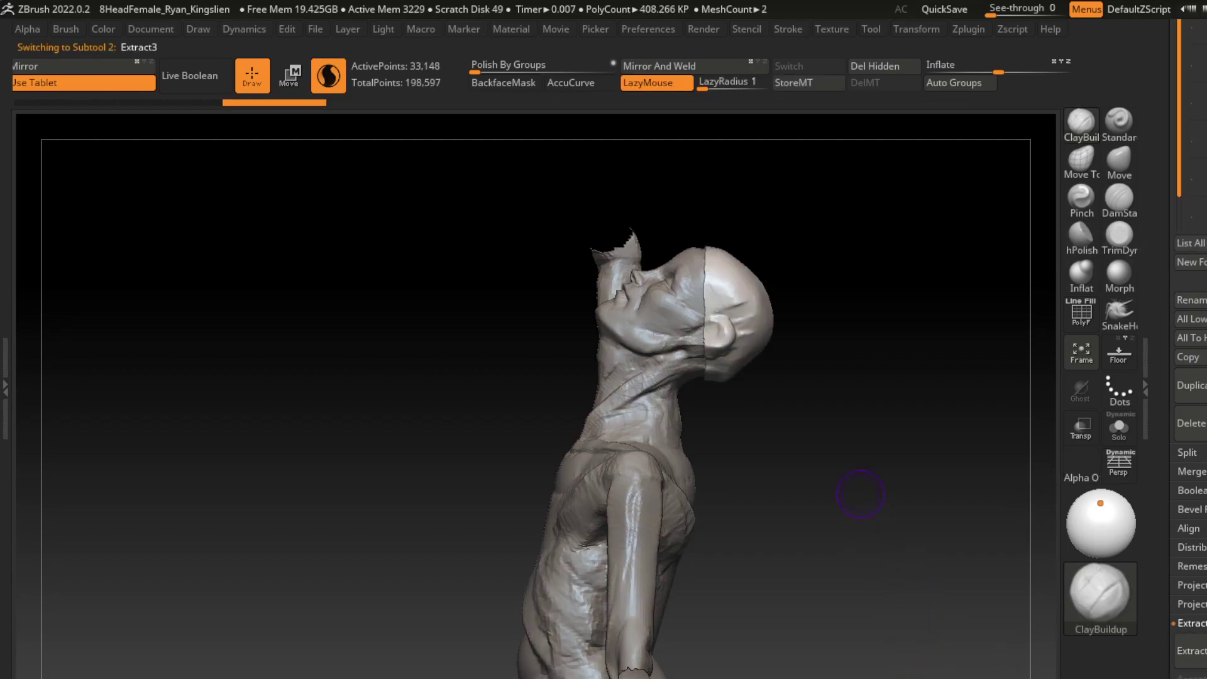
- Stretch the extracted shell downward with Transpose into long panels past the shoulders
drag(857, 485, 756, 327)
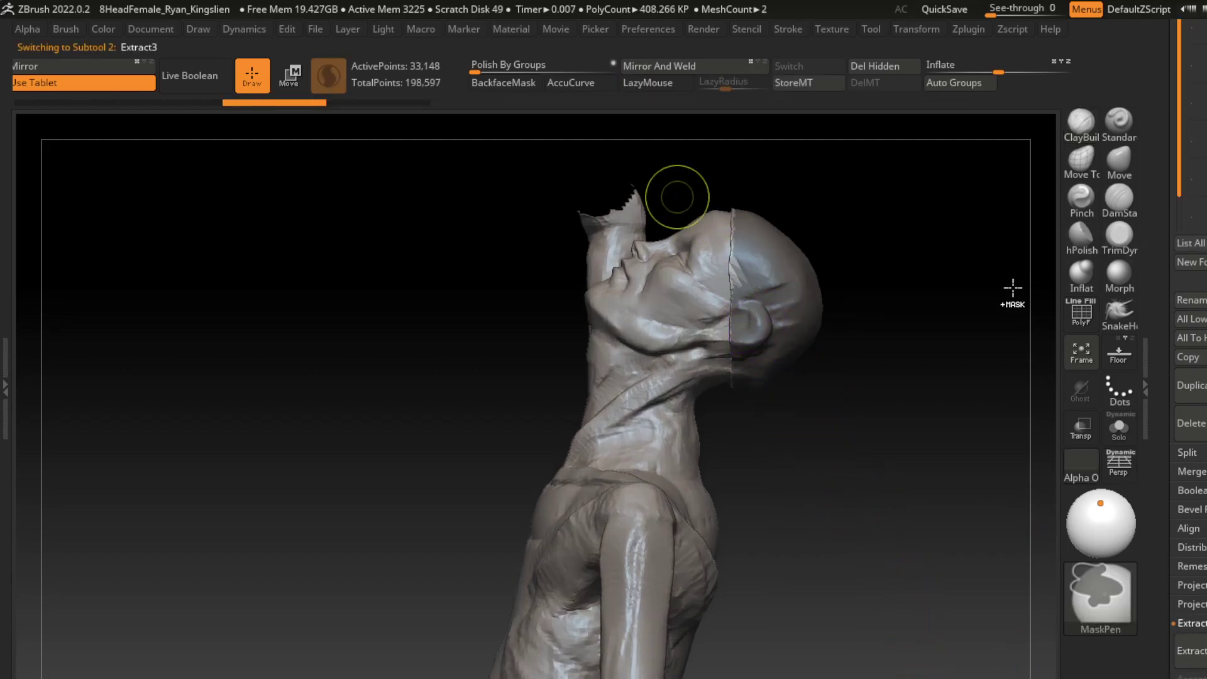
key(ctrl+z)
key(w)
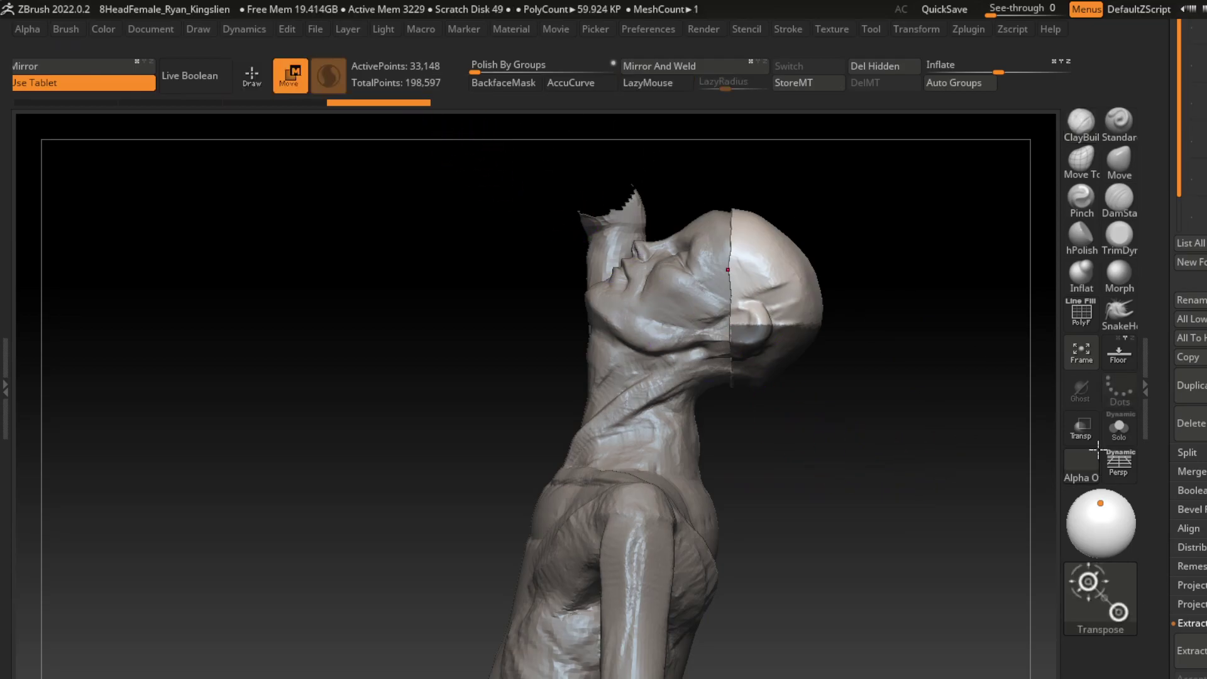
key(ctrl+i)
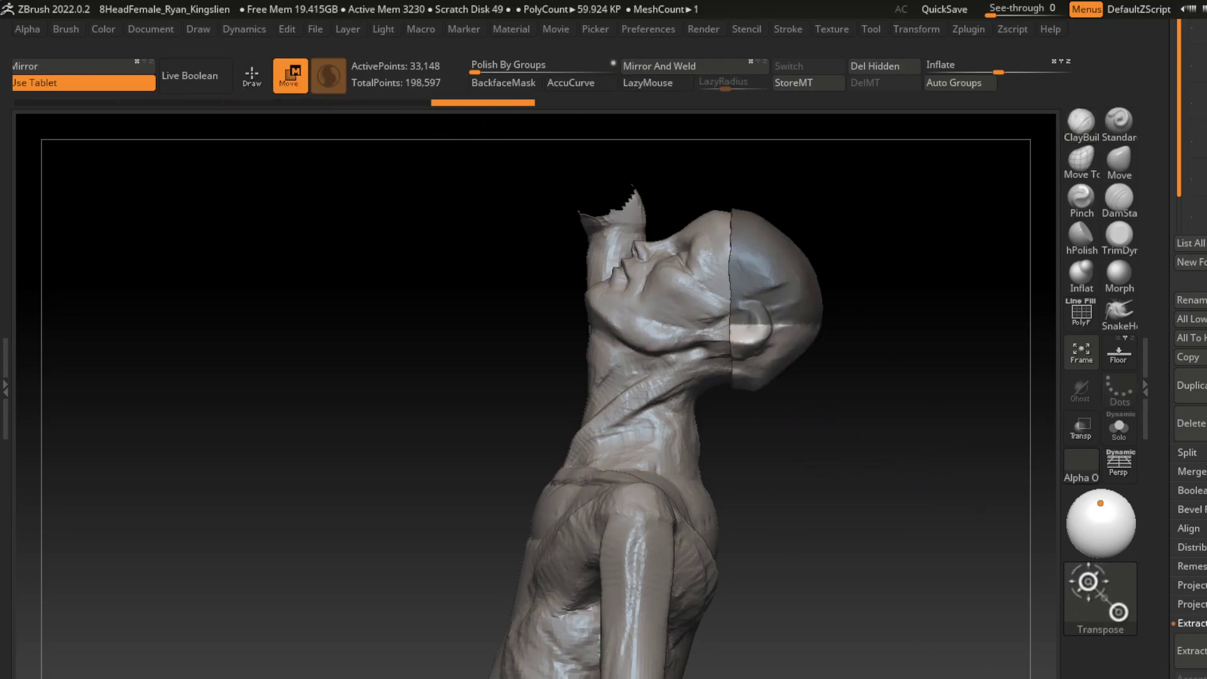
click(786, 226)
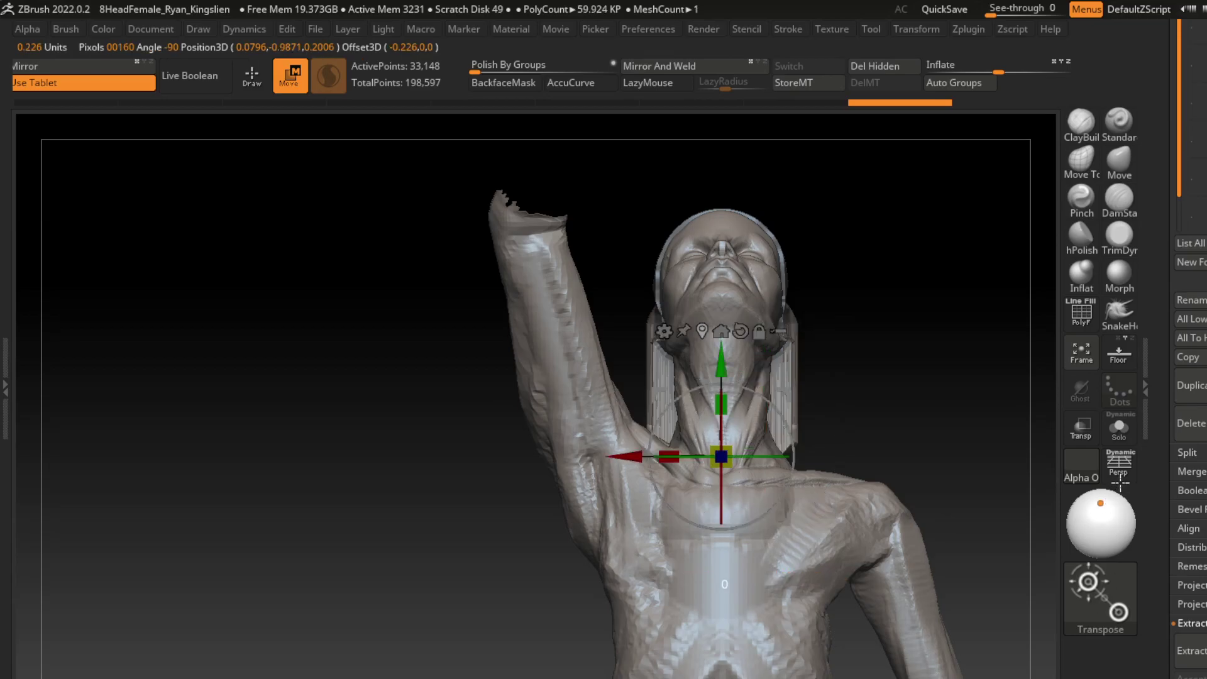
alt+drag(721, 403, 721, 377)
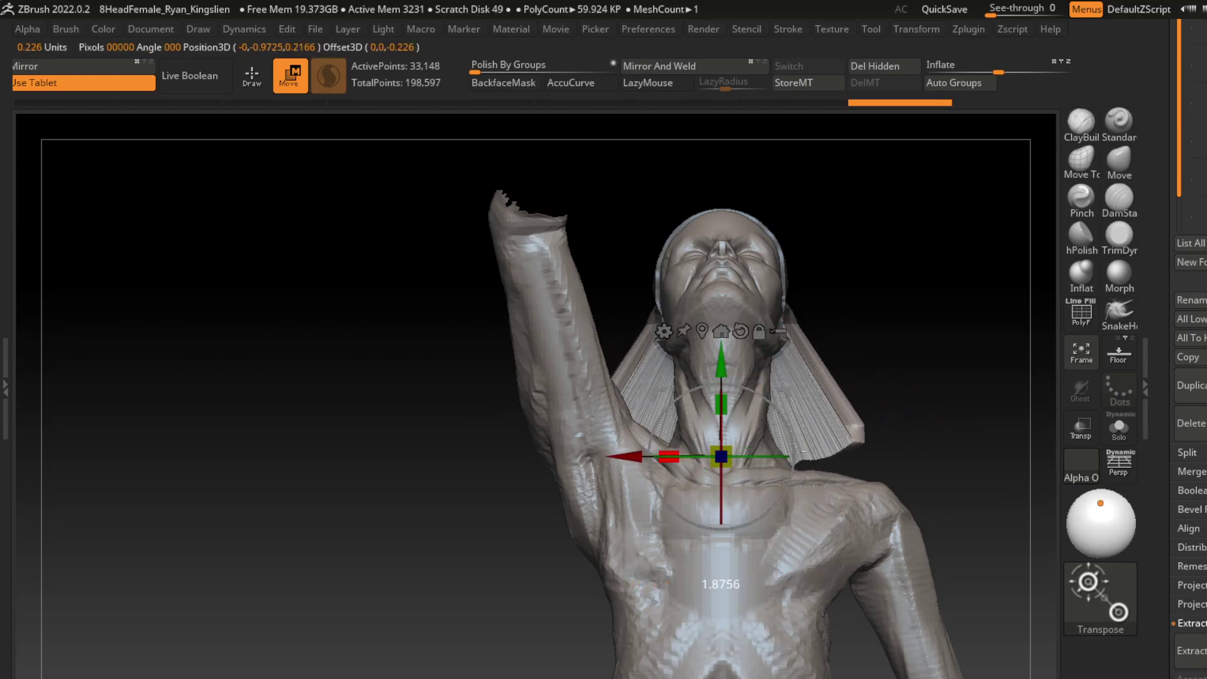
- Return to Draw mode, enlarge the brush and enable X symmetry
key(q)
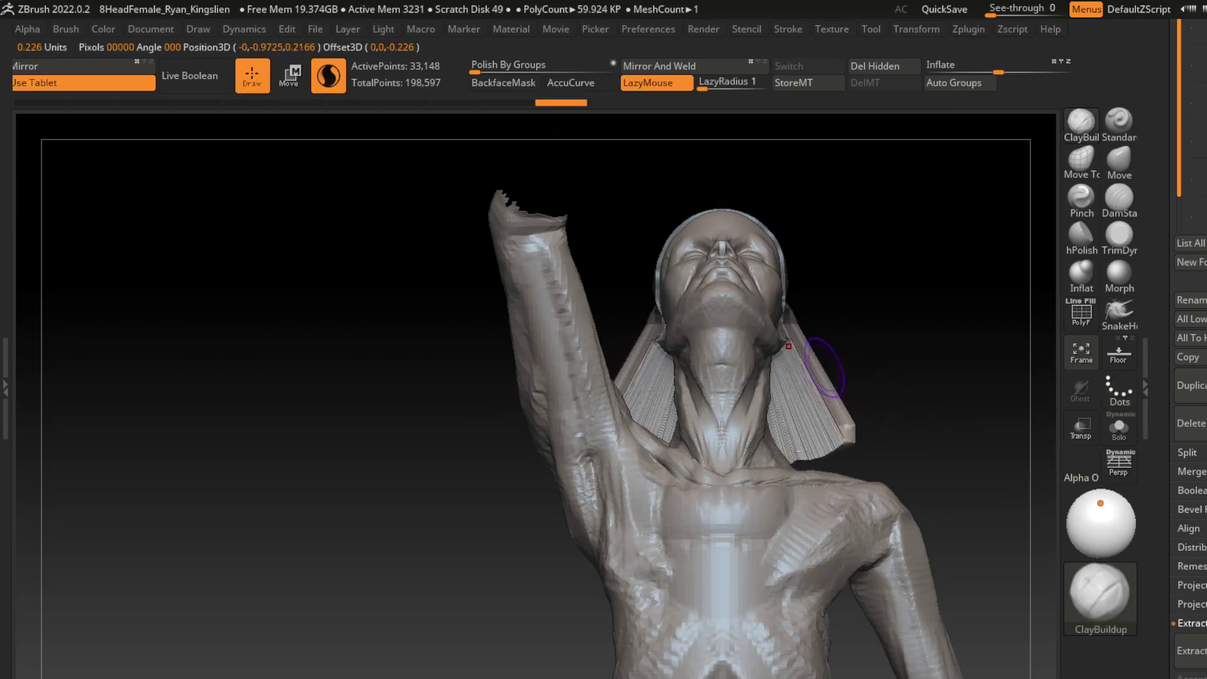
key(x)
key(bracketright)
key(bracketright)
key(bracketright)
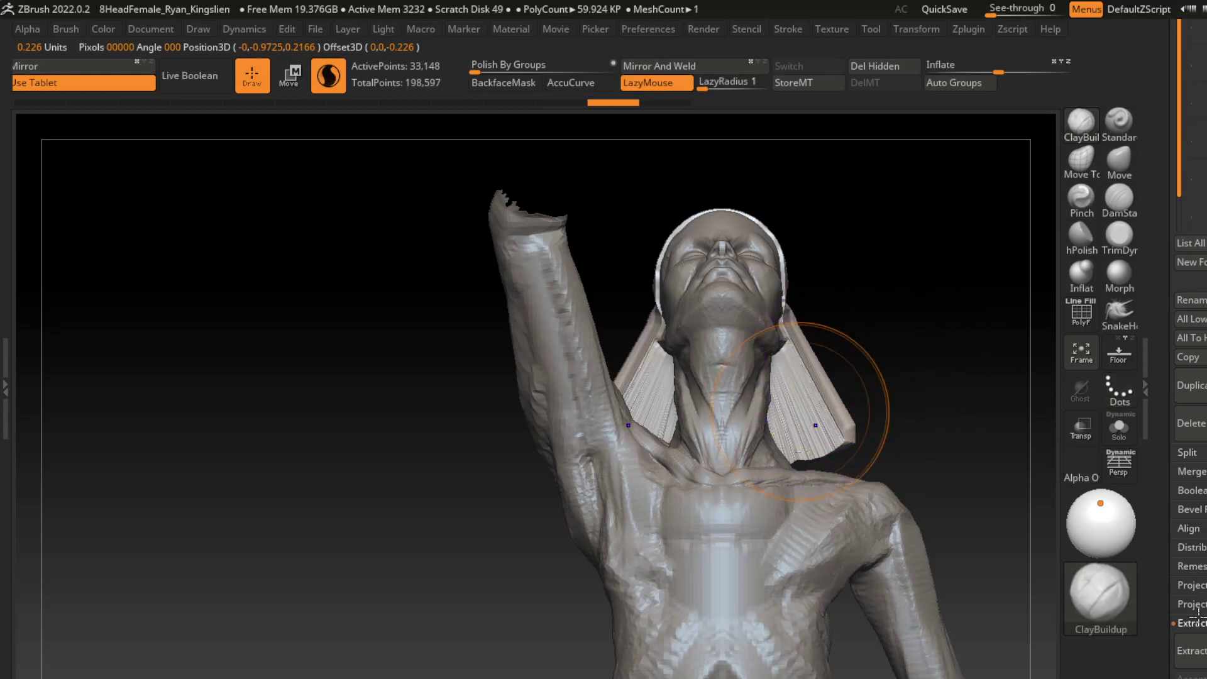
drag(822, 269, 864, 326)
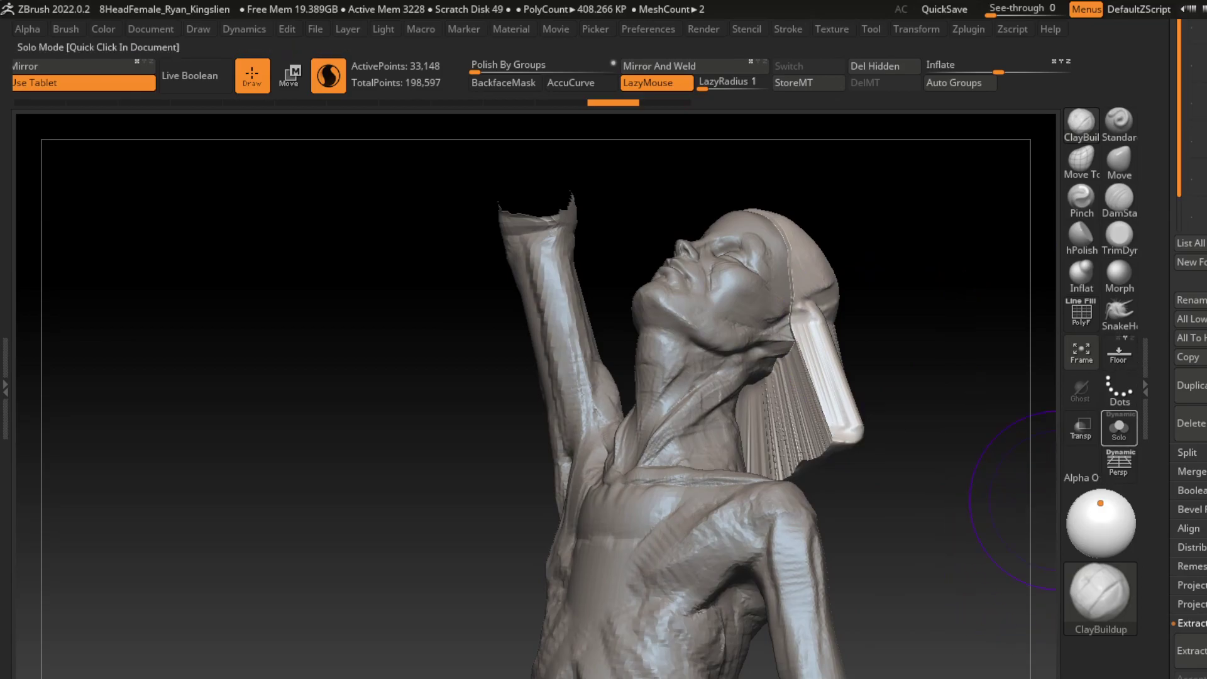
- Solo the hair subtool and close the holes in its outer shell
click(1119, 428)
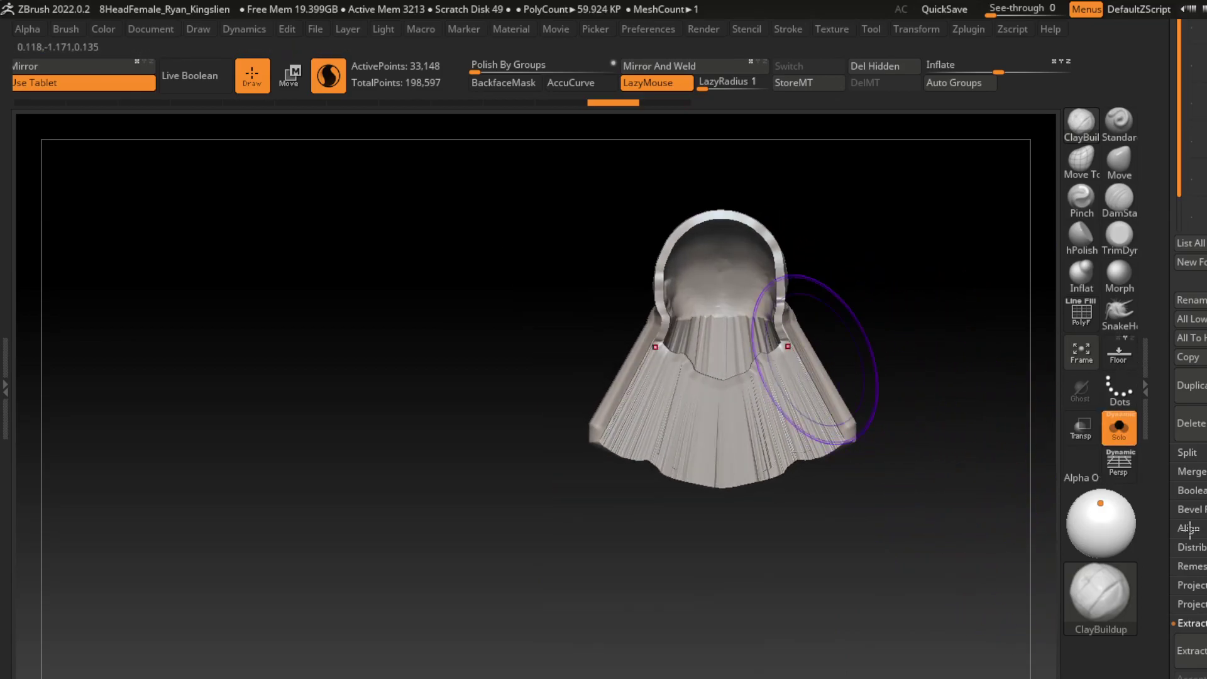
alt+click(816, 359)
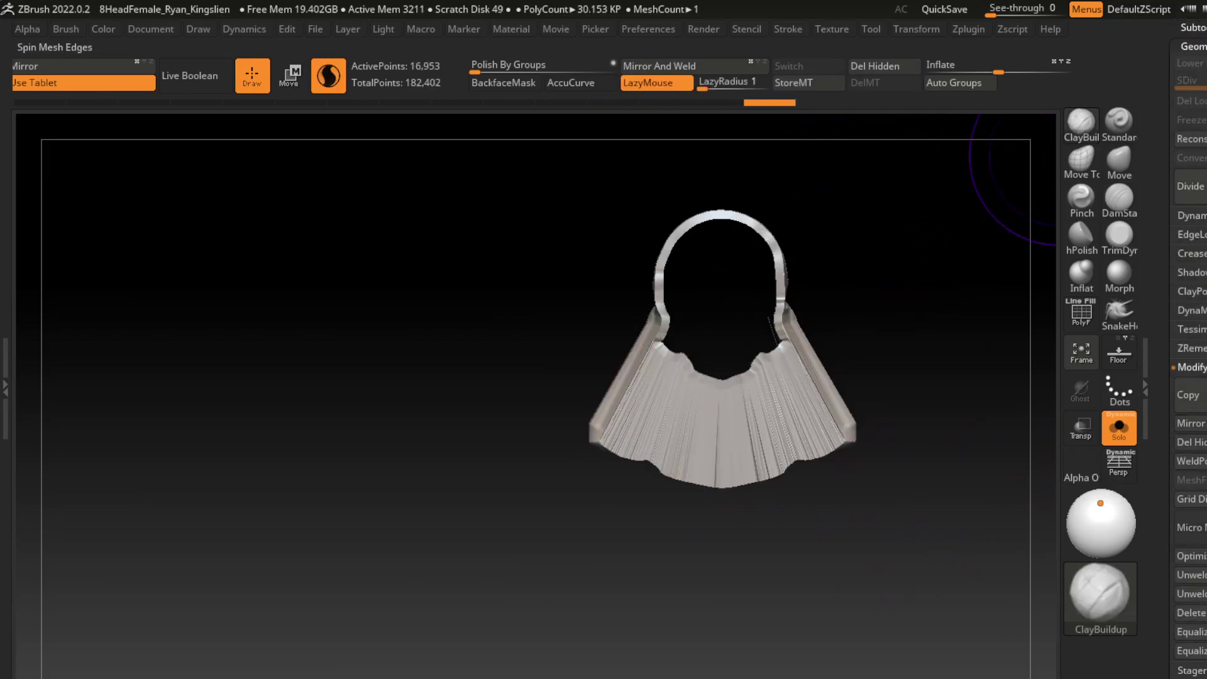
click(1198, 390)
click(1119, 427)
alt+click(817, 352)
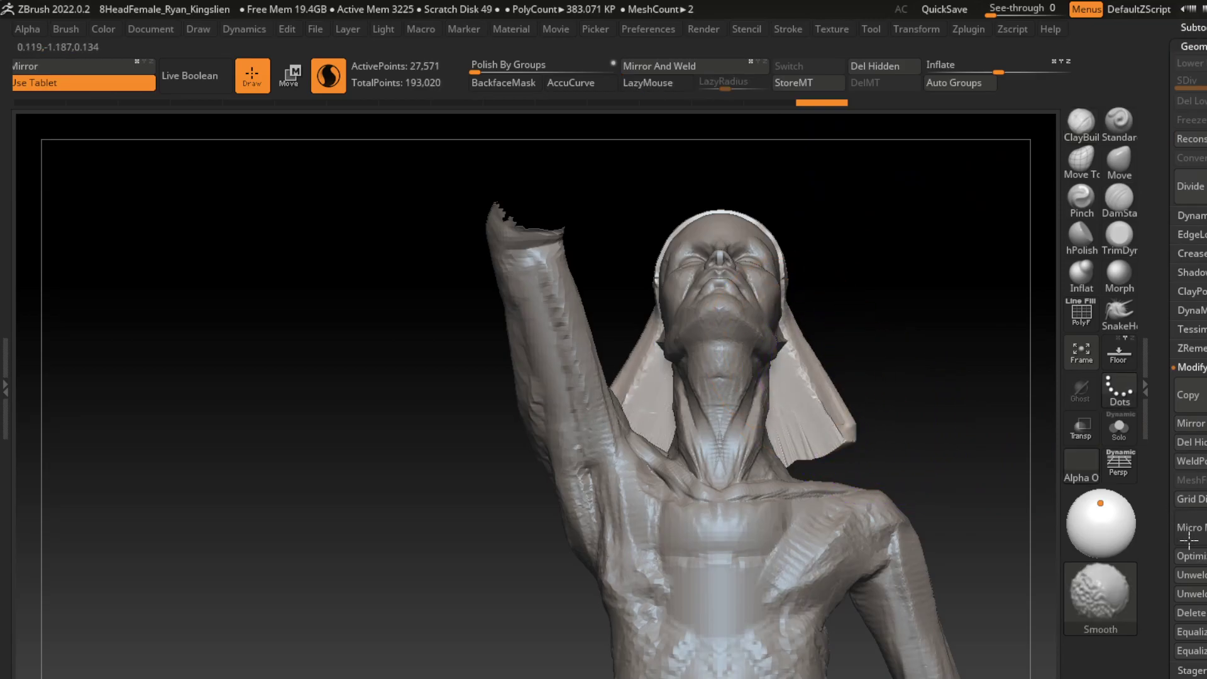
- Pull the hair sides into a fuller shape with the Move brush
click(1120, 165)
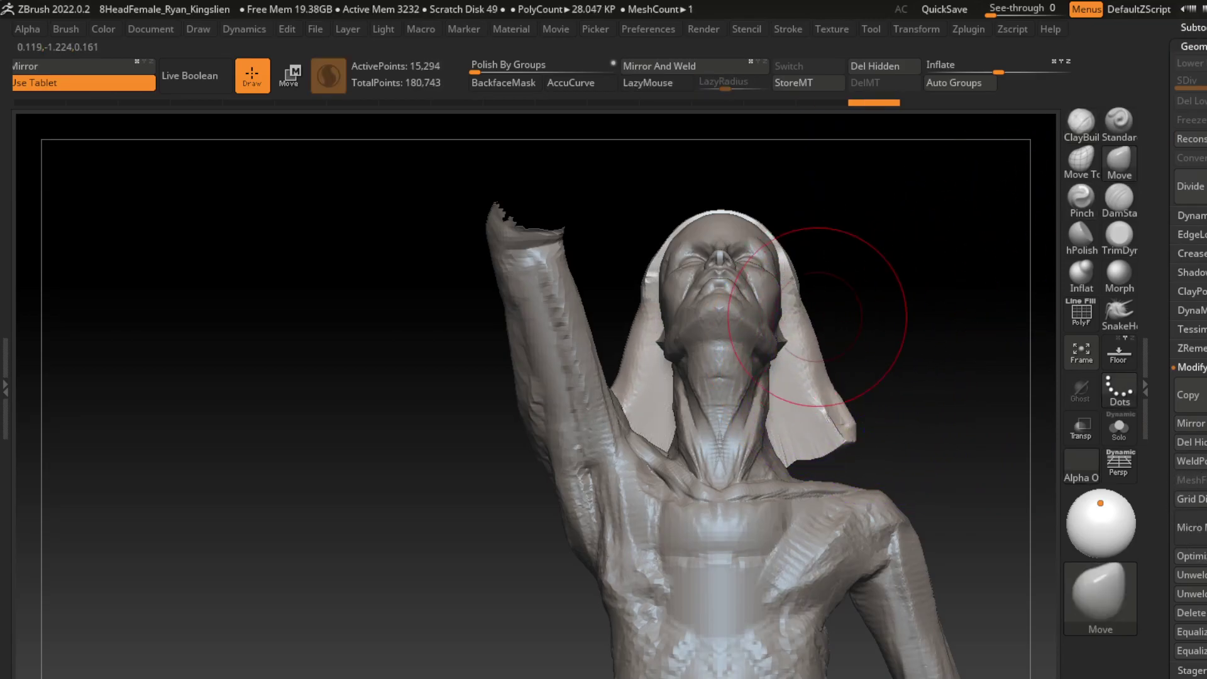
click(1188, 488)
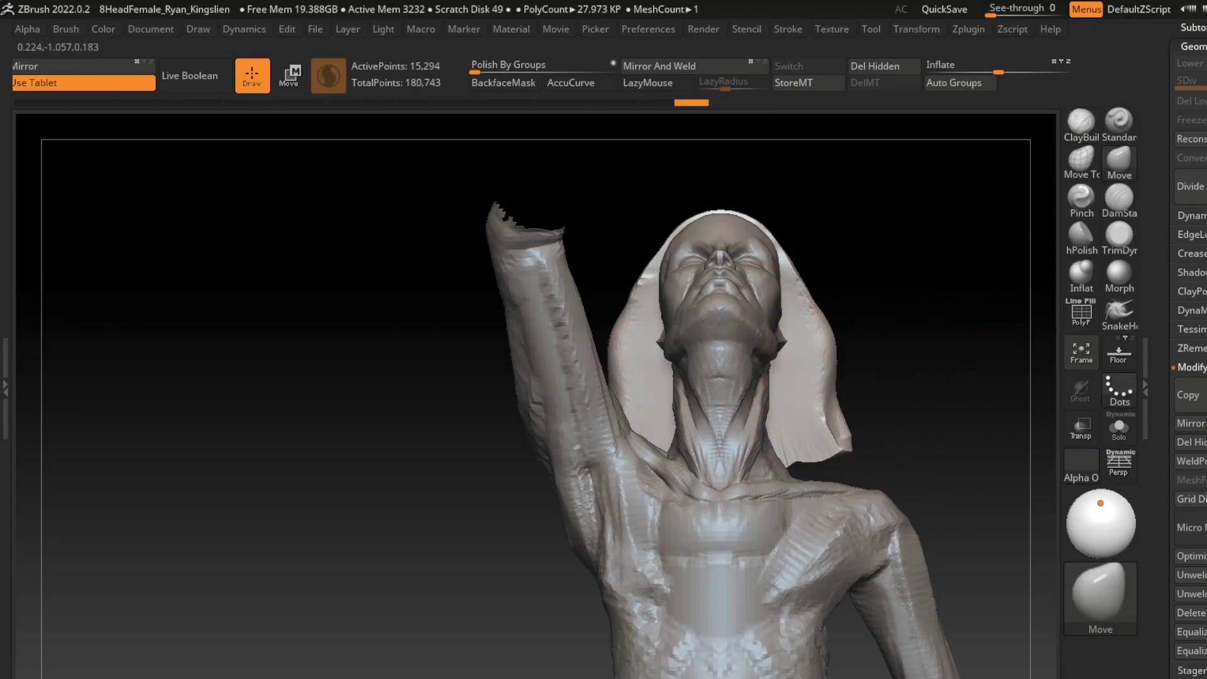
alt+click(863, 419)
key(b)
key(c)
key(b)
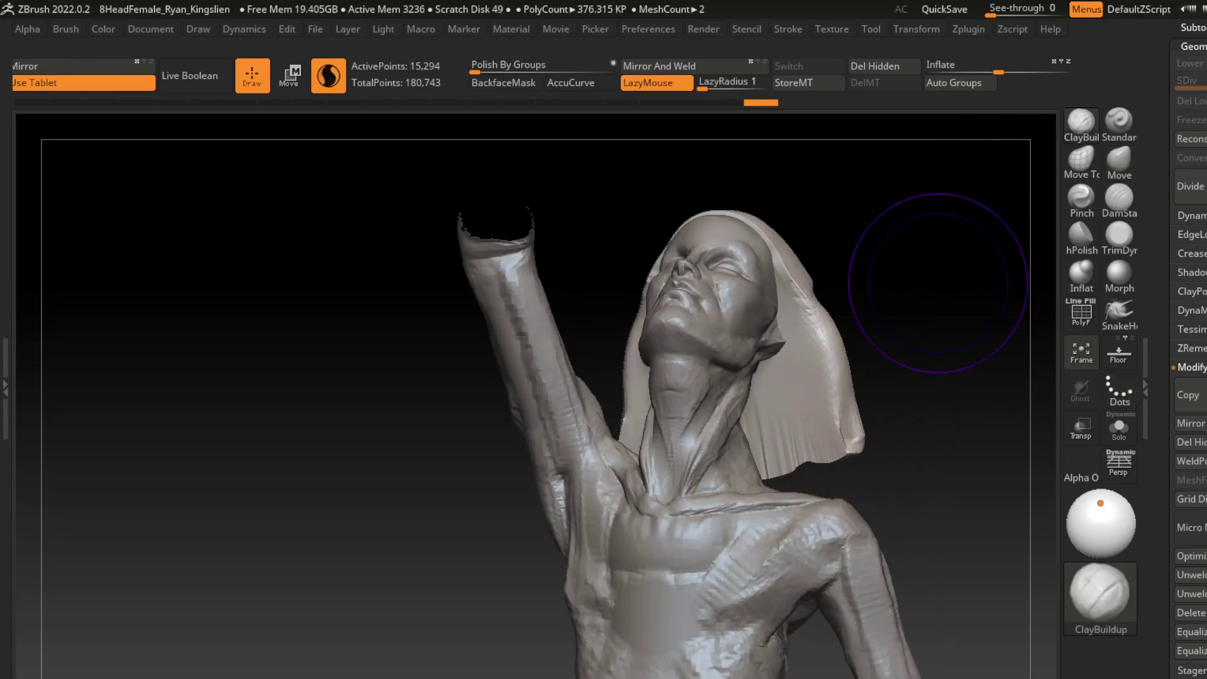
- Build thick, wavy ClayBuildup volumes on both sides of the hair
mouse_move(802, 276)
mouse_down()
mouse_move(808, 378)
mouse_move(792, 377)
mouse_move(811, 450)
mouse_move(859, 444)
mouse_move(836, 458)
mouse_move(971, 364)
mouse_up()
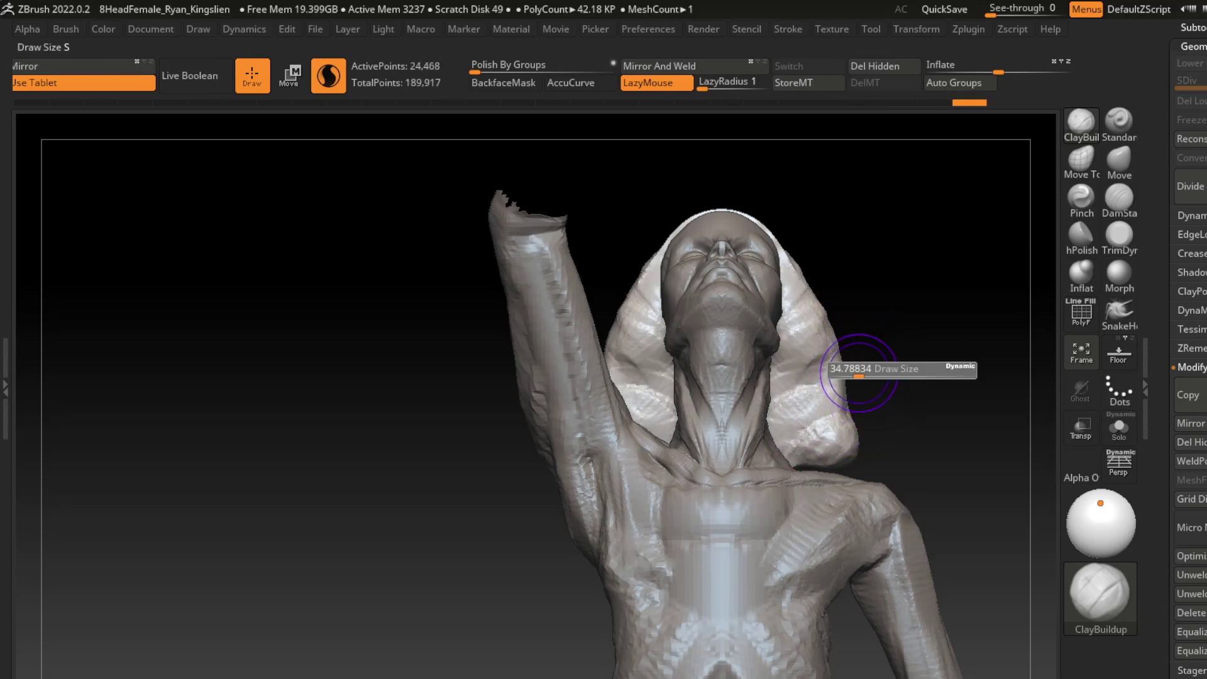
mouse_move(799, 346)
mouse_down()
mouse_move(796, 286)
mouse_move(809, 264)
mouse_move(912, 302)
mouse_move(846, 336)
mouse_move(846, 406)
mouse_up()
mouse_move(850, 344)
mouse_down()
mouse_move(852, 397)
mouse_move(786, 459)
mouse_up()
drag(792, 390, 786, 447)
drag(912, 403, 902, 377)
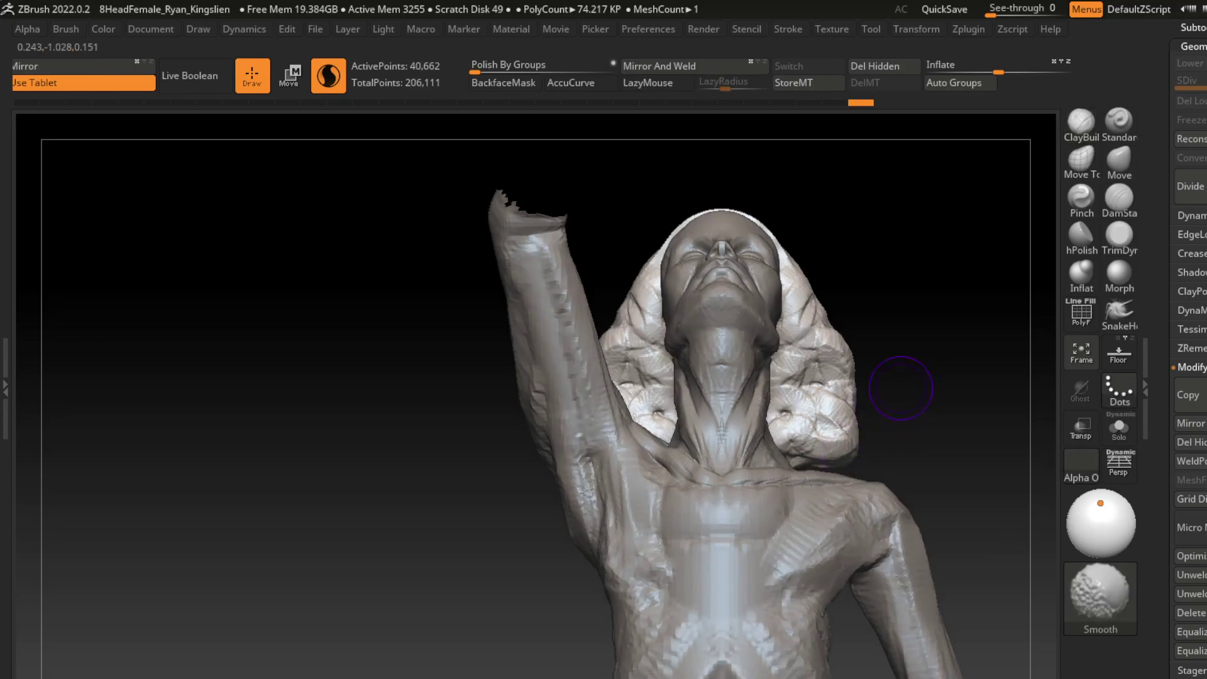
mouse_move(811, 352)
mouse_down()
mouse_move(805, 264)
mouse_move(824, 241)
mouse_up()
mouse_move(915, 261)
mouse_down()
mouse_move(824, 246)
mouse_move(830, 295)
mouse_move(956, 314)
mouse_up()
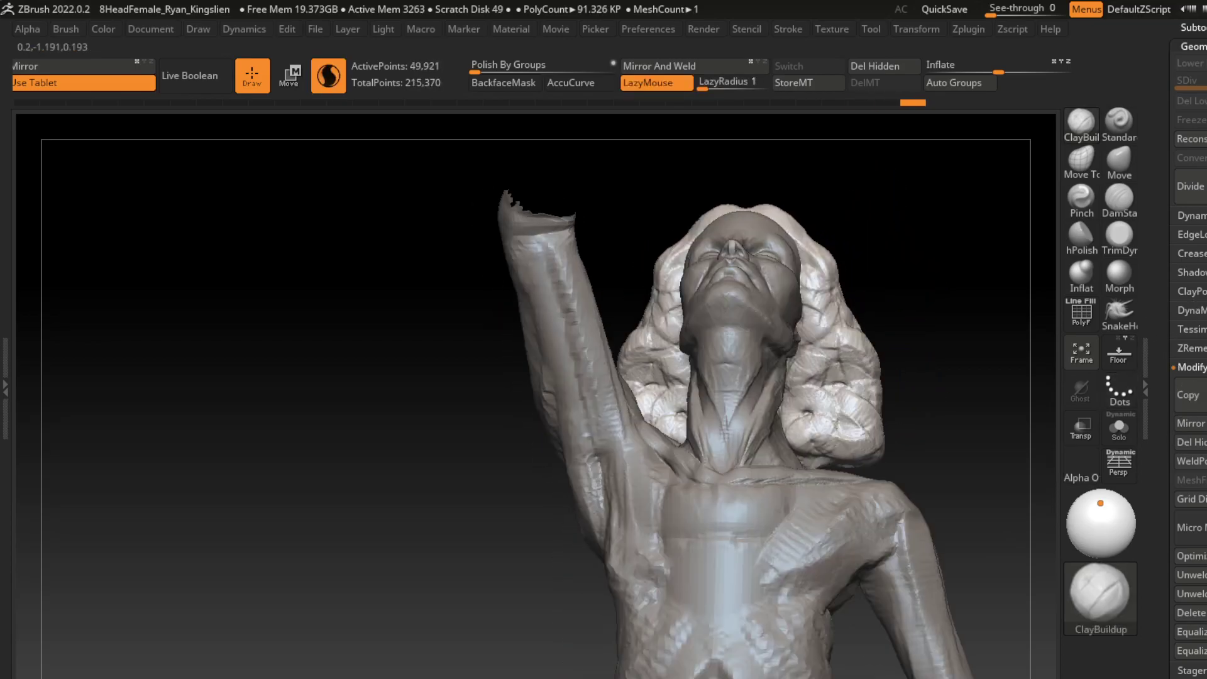
- Select the mannequin subtool and lay horizontal clay strokes across the chest, redoing rejected ones
alt+click(957, 497)
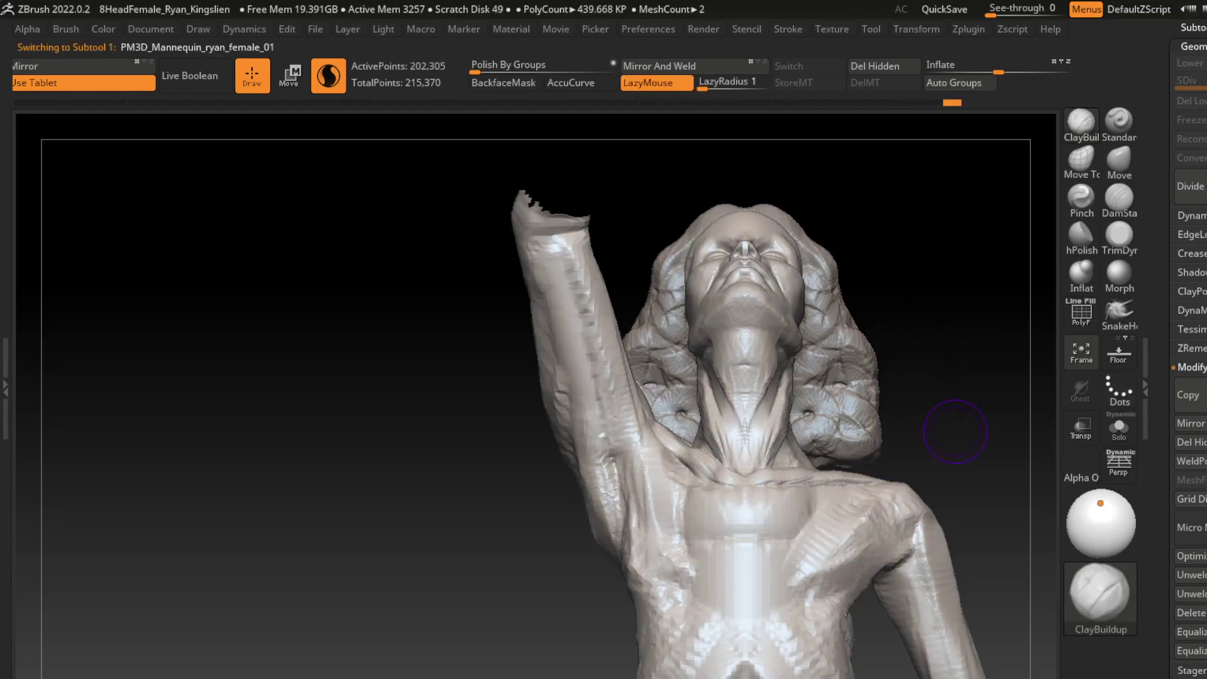
drag(991, 485, 969, 440)
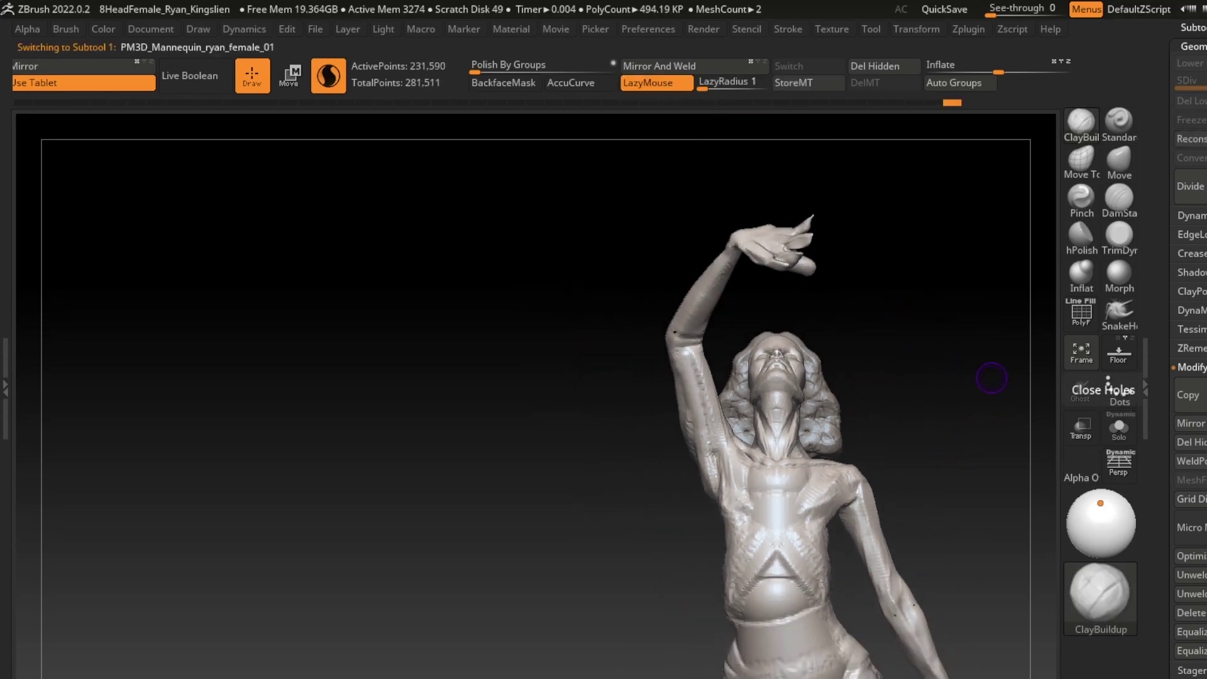
click(1119, 462)
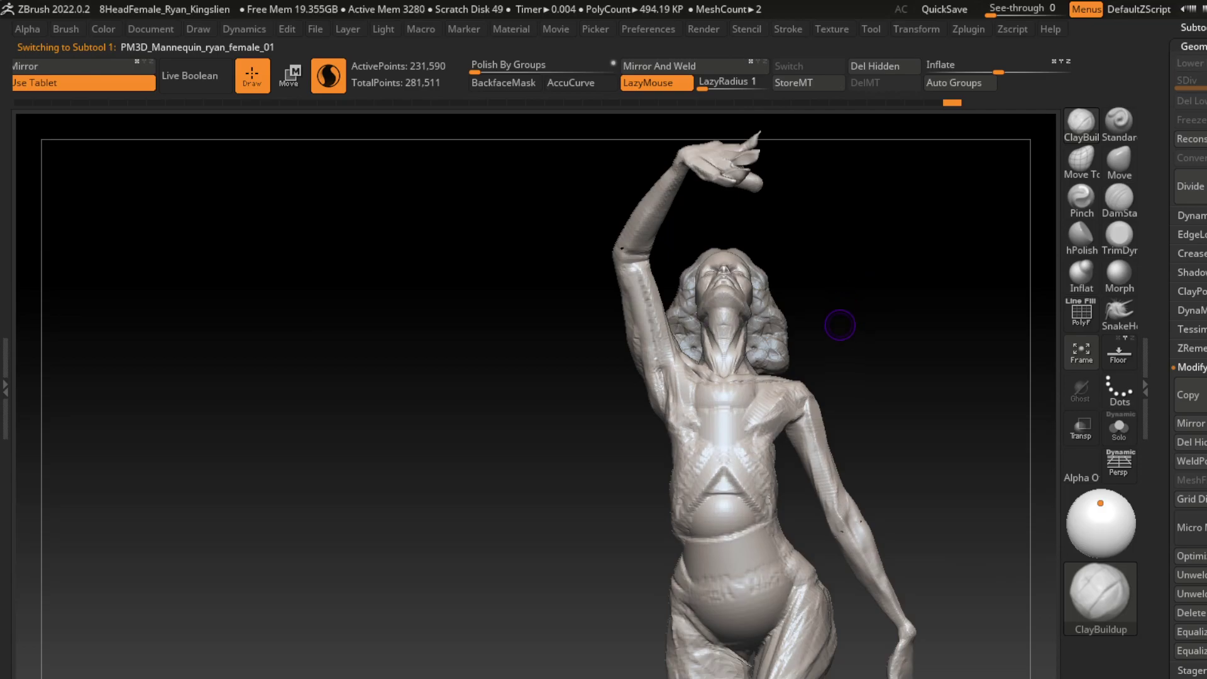
scroll(855, 340, up, 3)
scroll(912, 339, up, 3)
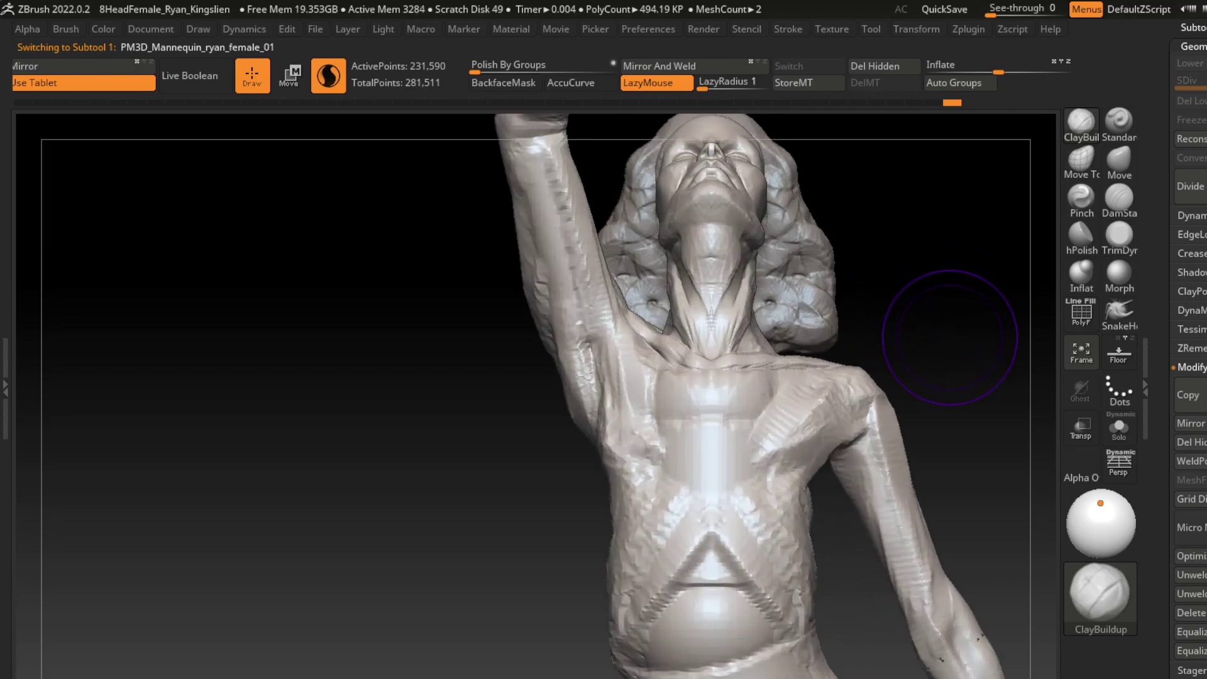
key(s)
drag(672, 383, 754, 384)
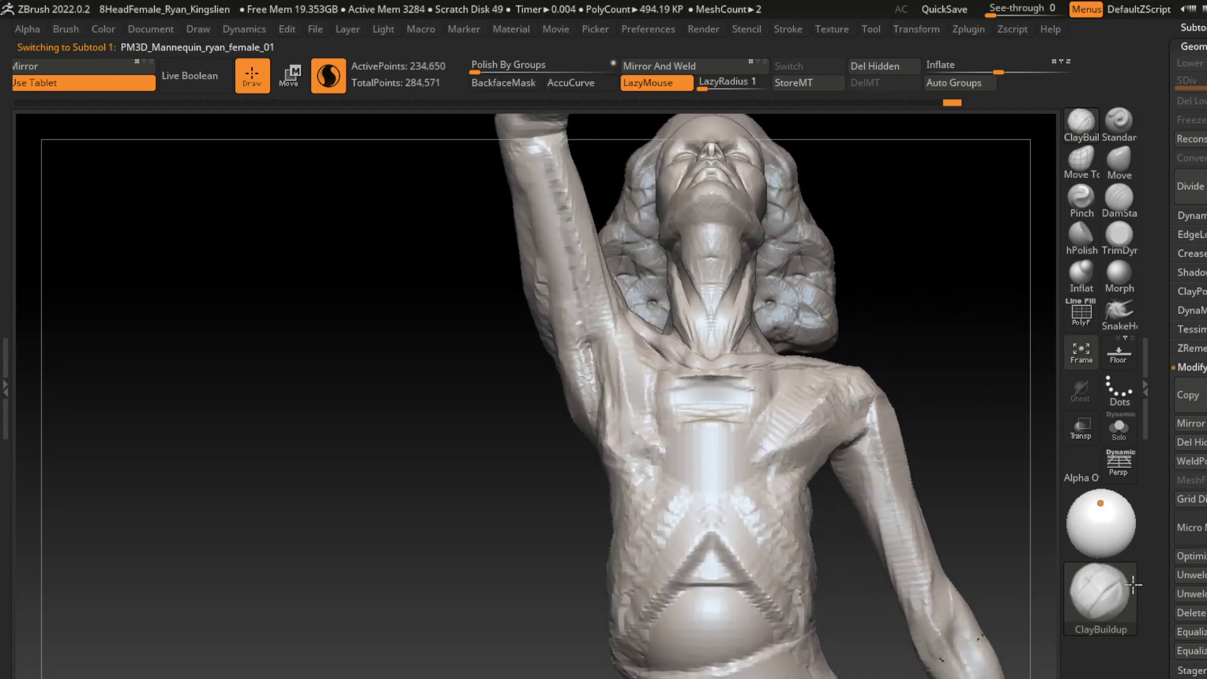
key(ctrl+z)
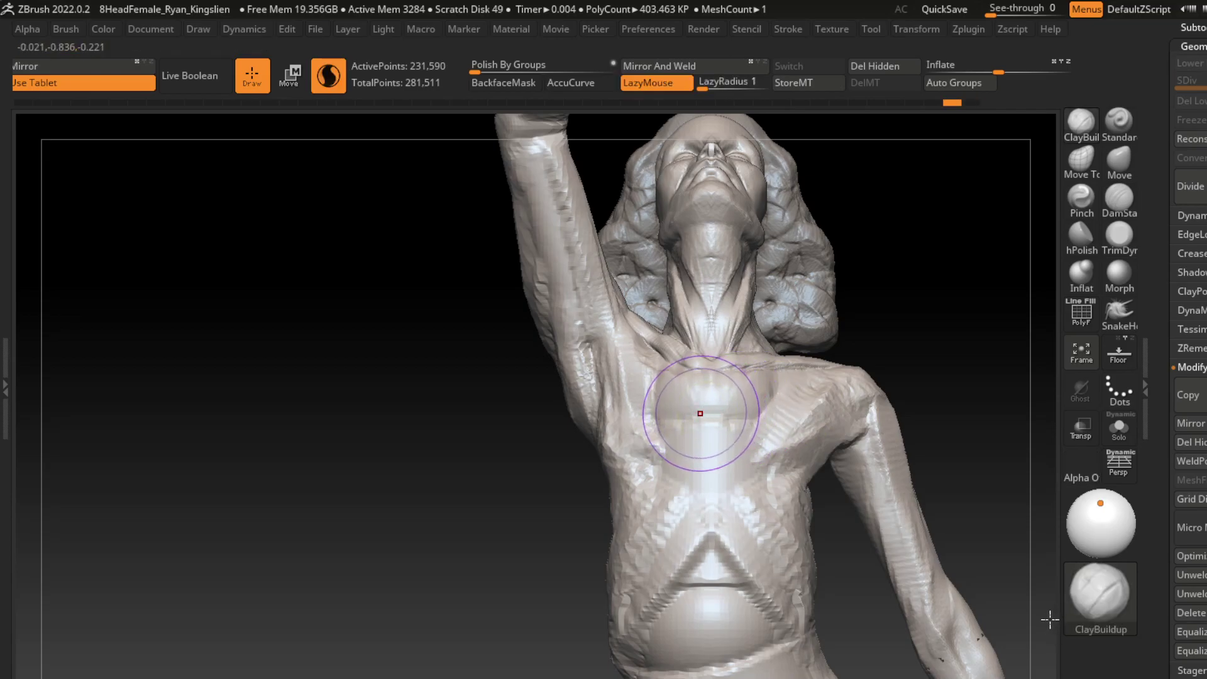
mouse_move(661, 377)
mouse_down()
mouse_move(761, 377)
mouse_move(749, 390)
mouse_up()
mouse_move(654, 403)
mouse_down()
mouse_move(761, 402)
mouse_move(761, 428)
mouse_up()
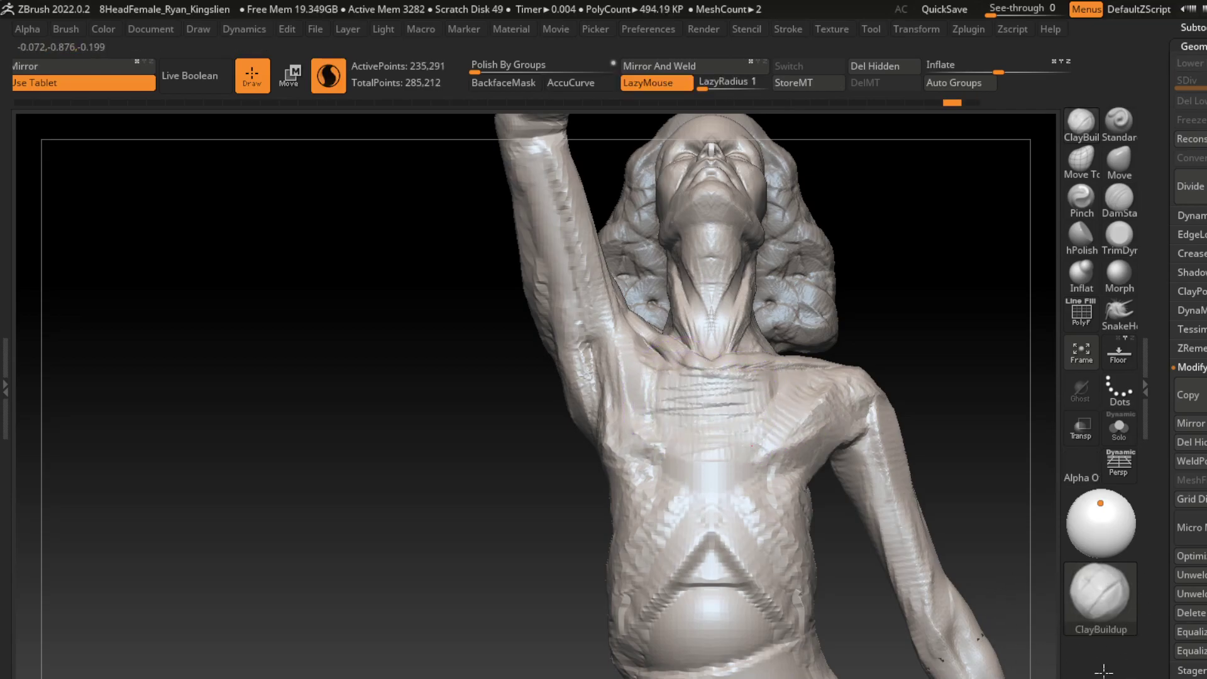
key(ctrl+z)
mouse_move(587, 440)
mouse_down()
mouse_move(668, 434)
mouse_move(660, 447)
mouse_move(754, 440)
mouse_move(761, 452)
mouse_move(666, 409)
mouse_move(754, 408)
mouse_move(692, 377)
mouse_move(742, 402)
mouse_move(695, 399)
mouse_move(809, 431)
mouse_move(815, 462)
mouse_move(770, 498)
mouse_up()
- Build up the side of the torso and waist forms, checking from several angles
alt+drag(908, 401, 899, 356)
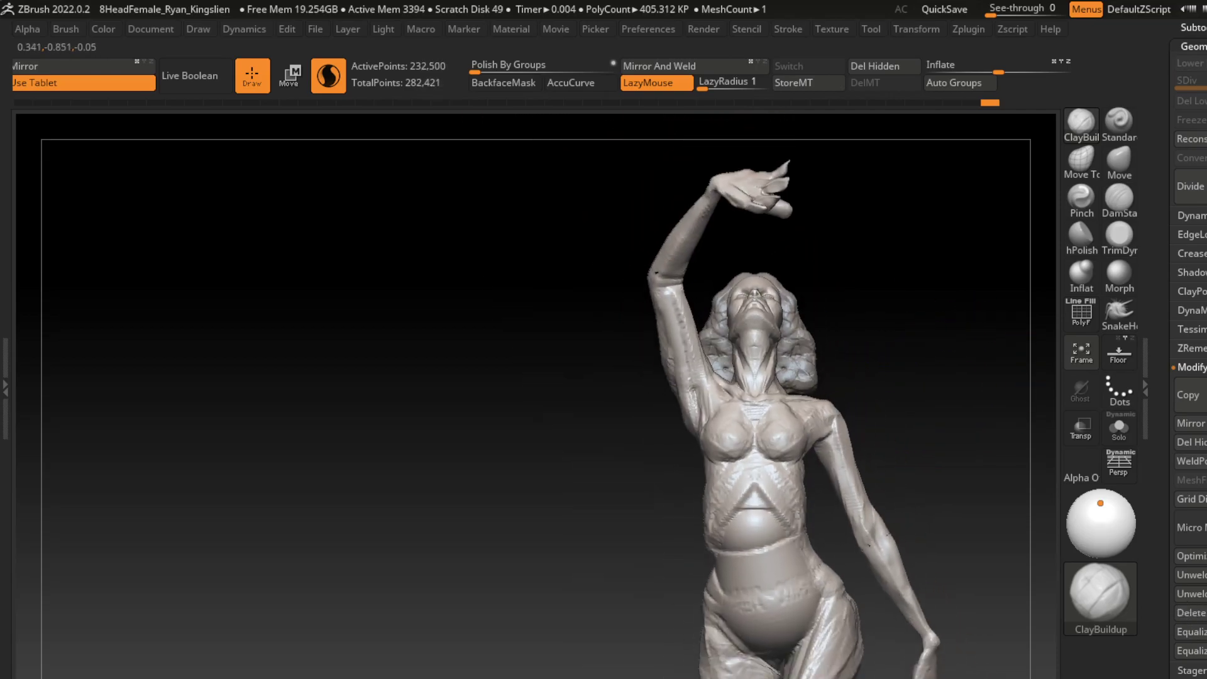
key(s)
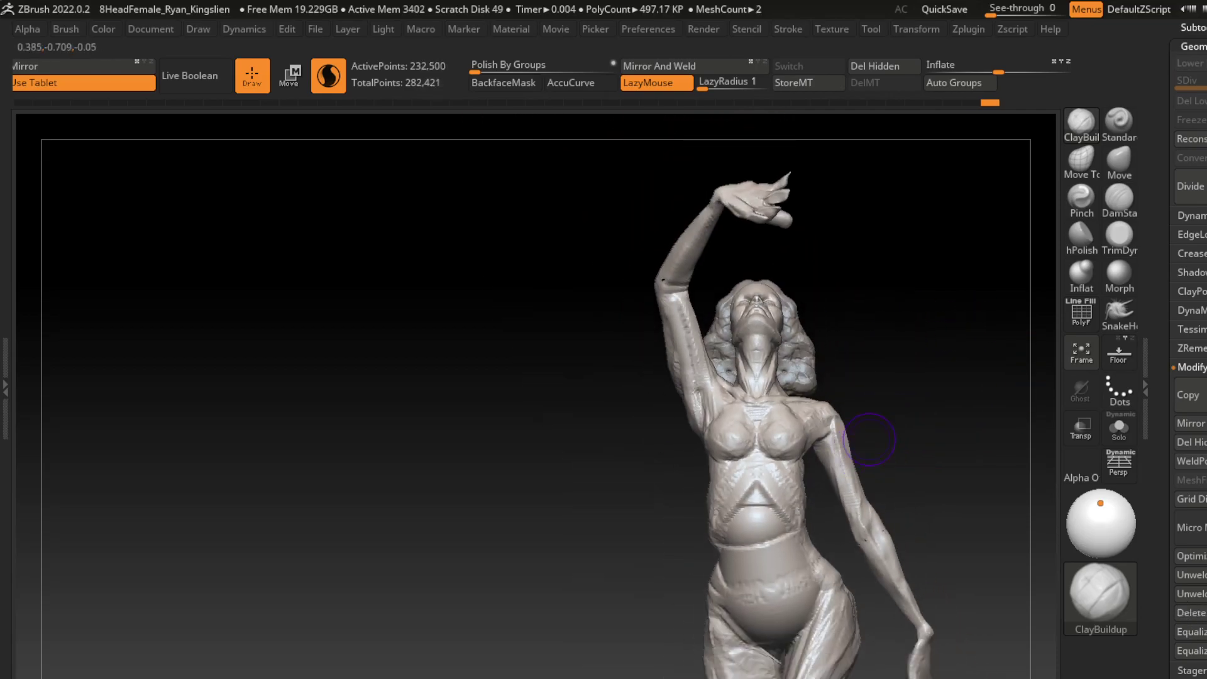
drag(869, 439, 779, 476)
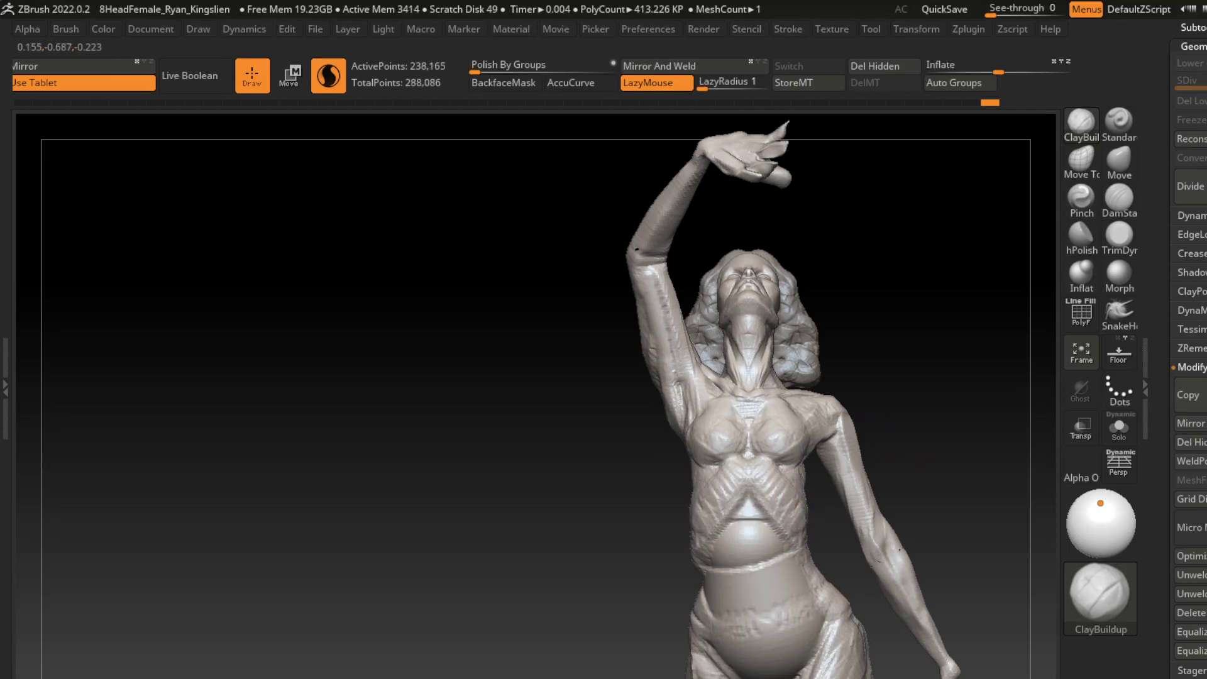
key(s)
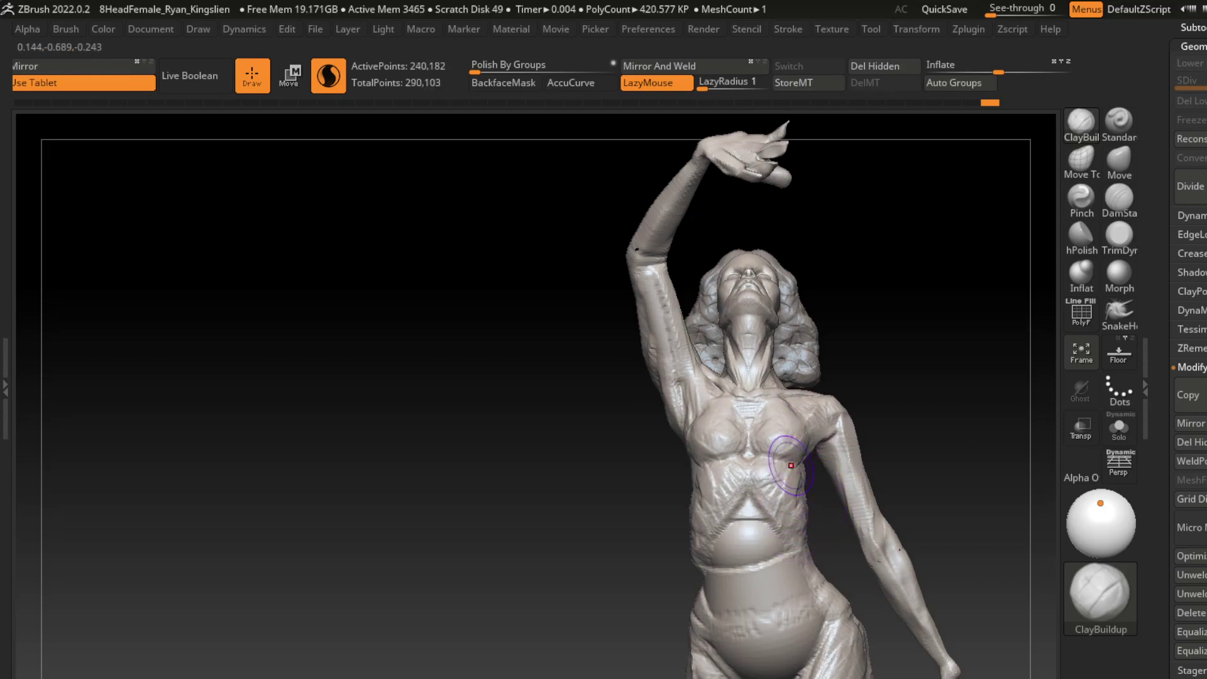
right_drag(791, 465, 770, 486)
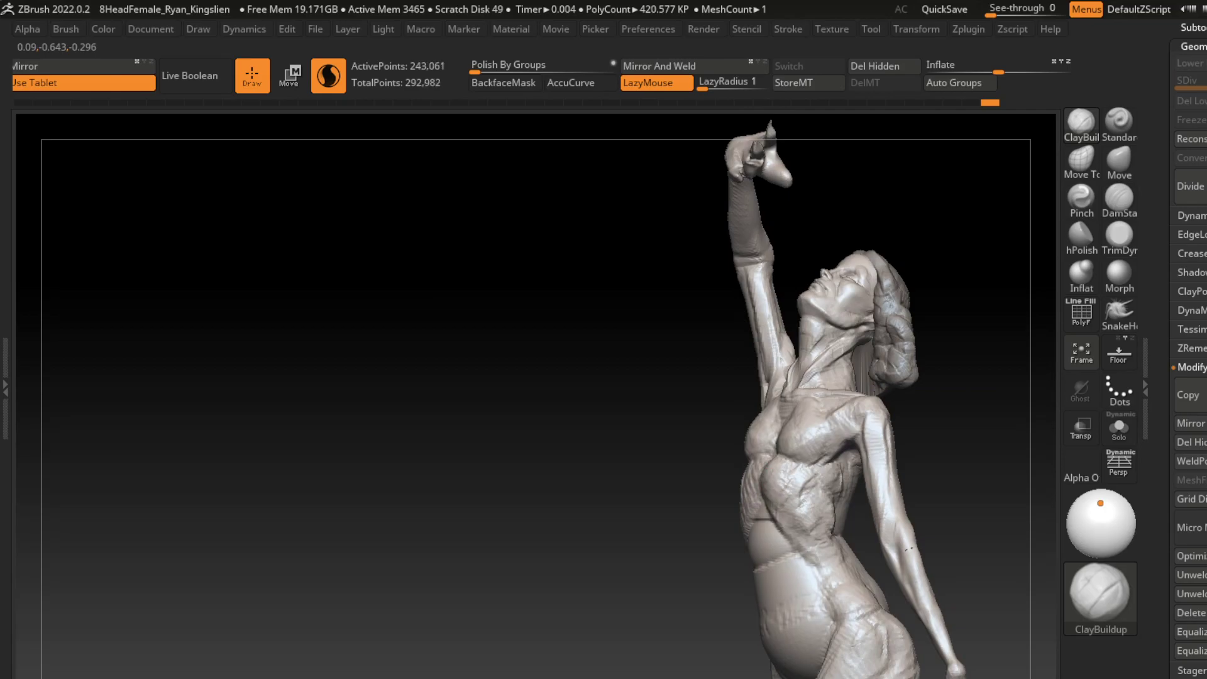
drag(793, 531, 788, 479)
right_drag(907, 549, 686, 256)
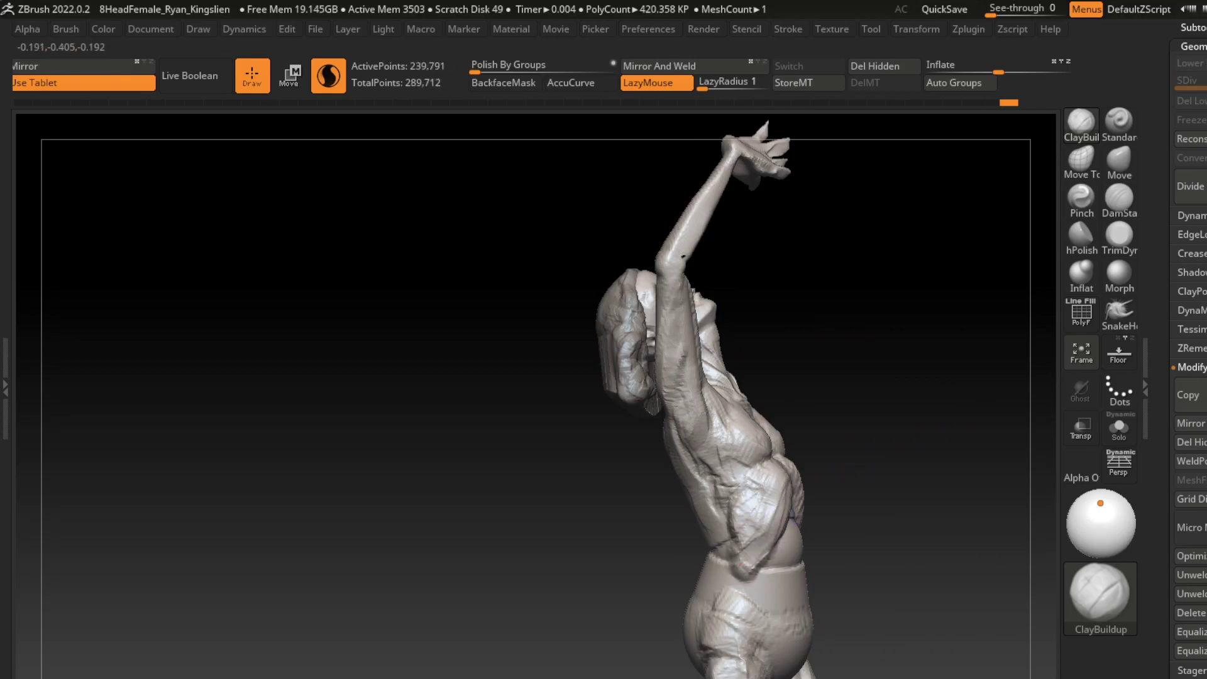
right_drag(793, 517, 868, 511)
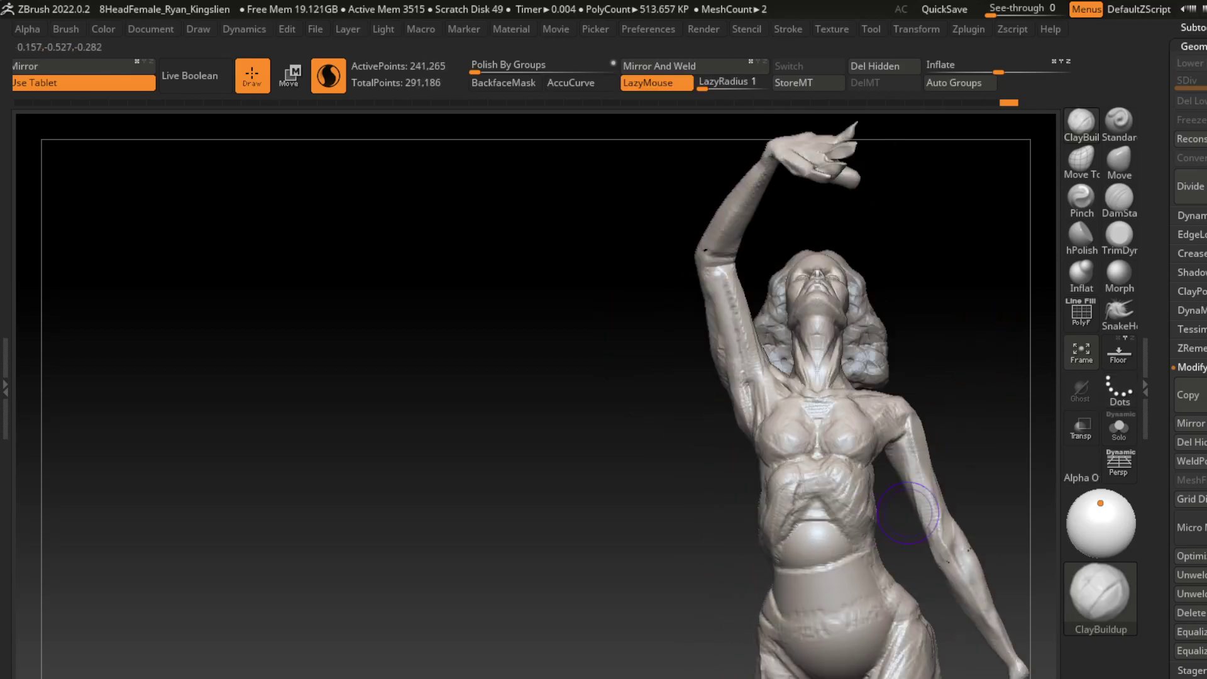
right_drag(962, 377, 924, 424)
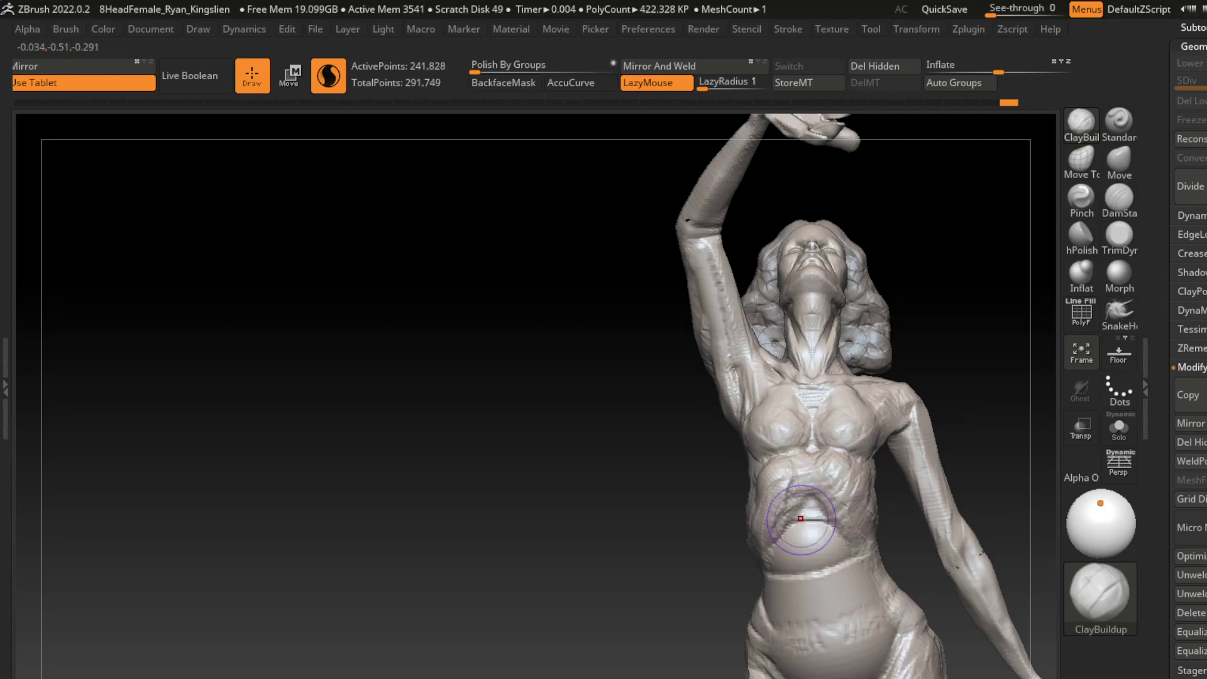
right_drag(969, 332, 779, 476)
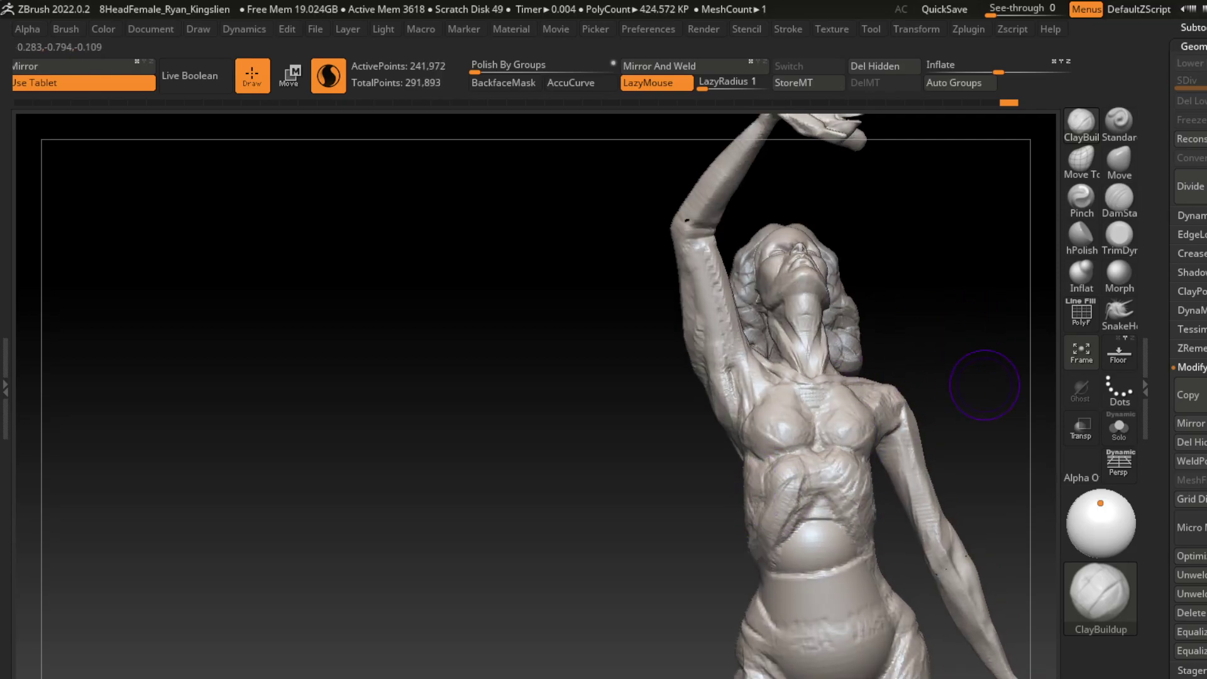
right_drag(985, 384, 766, 499)
alt+right_drag(1006, 448, 955, 342)
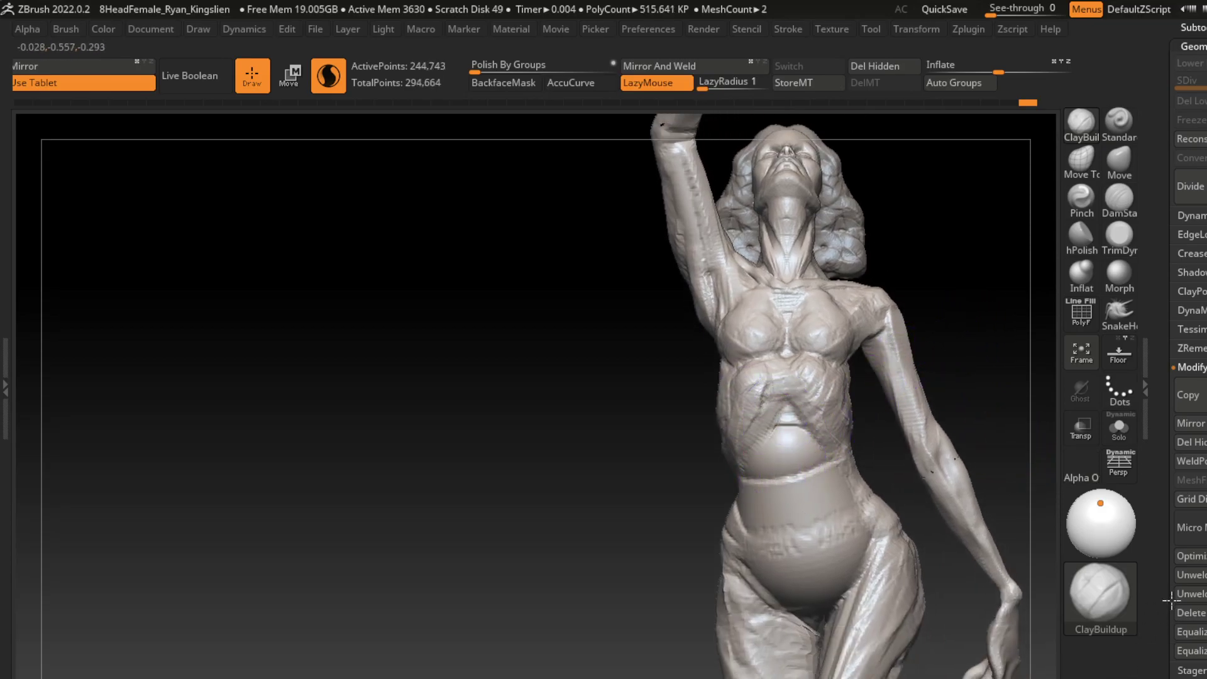
mouse_move(793, 397)
mouse_down()
mouse_move(789, 440)
mouse_move(745, 484)
mouse_move(759, 442)
mouse_up()
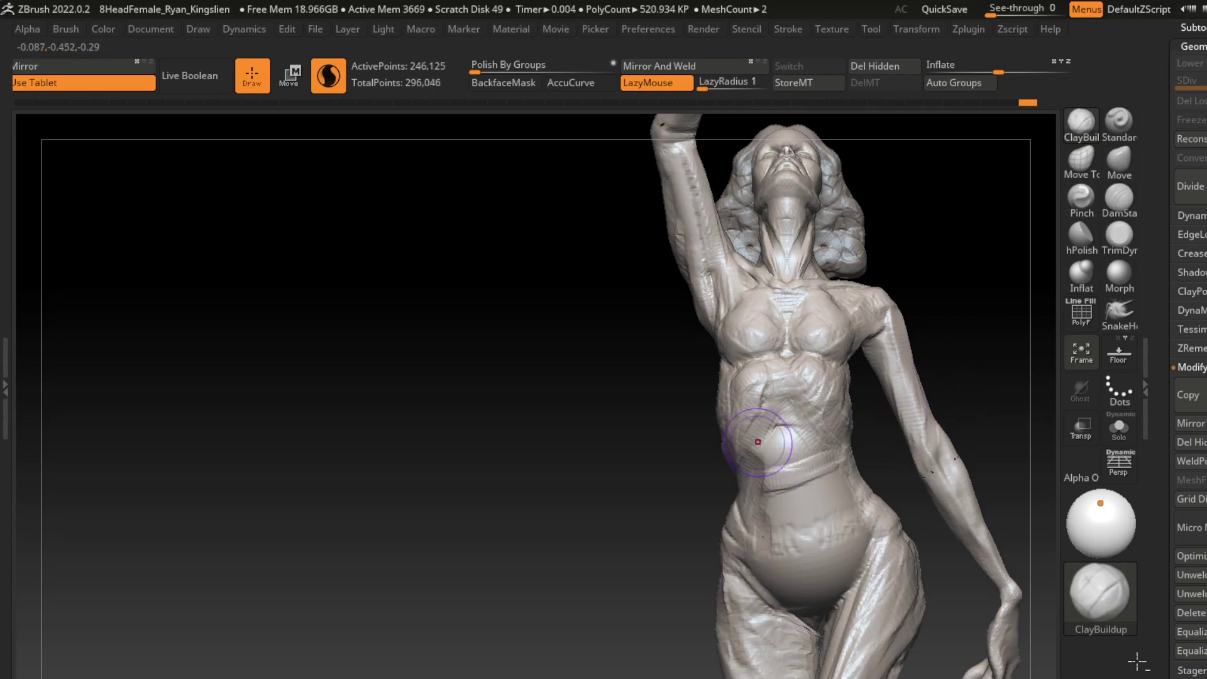
mouse_move(763, 560)
mouse_down()
mouse_move(772, 478)
mouse_move(824, 434)
mouse_up()
- Carve abdomen creases with DamStandard, then build up the lower abdomen with ClayBuildup
click(1119, 197)
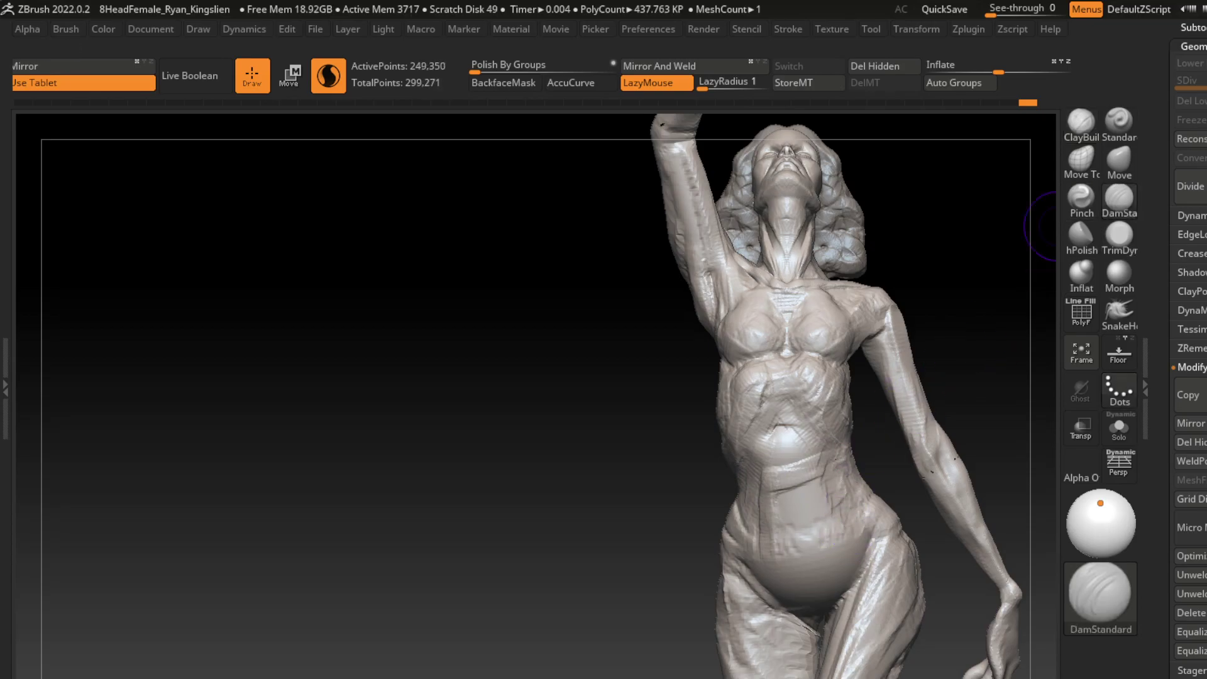
drag(753, 450, 783, 377)
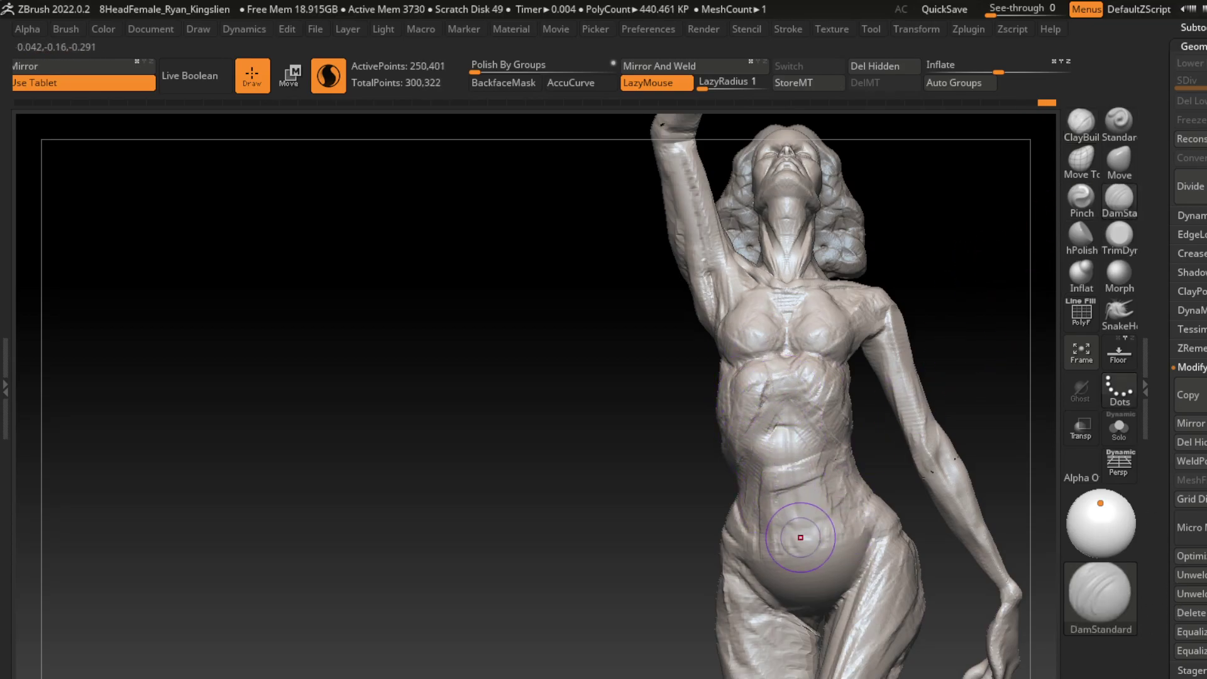
drag(798, 554, 790, 446)
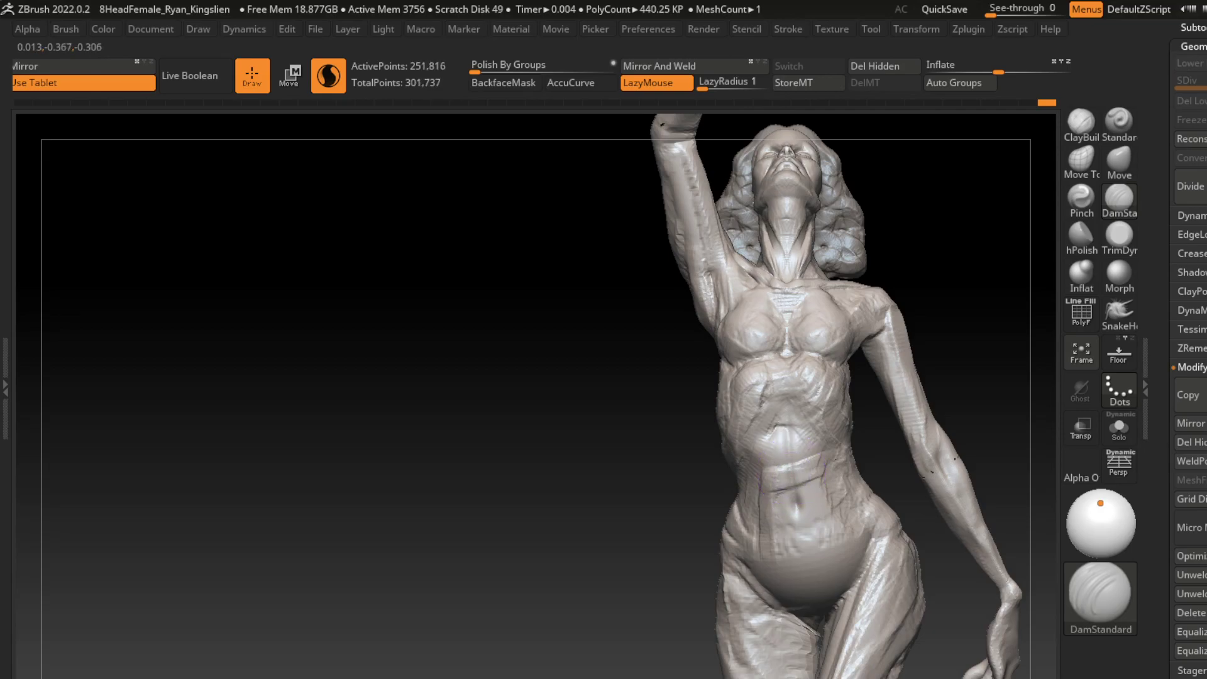
click(1082, 120)
mouse_move(808, 497)
mouse_down()
mouse_move(796, 433)
mouse_move(772, 427)
mouse_up()
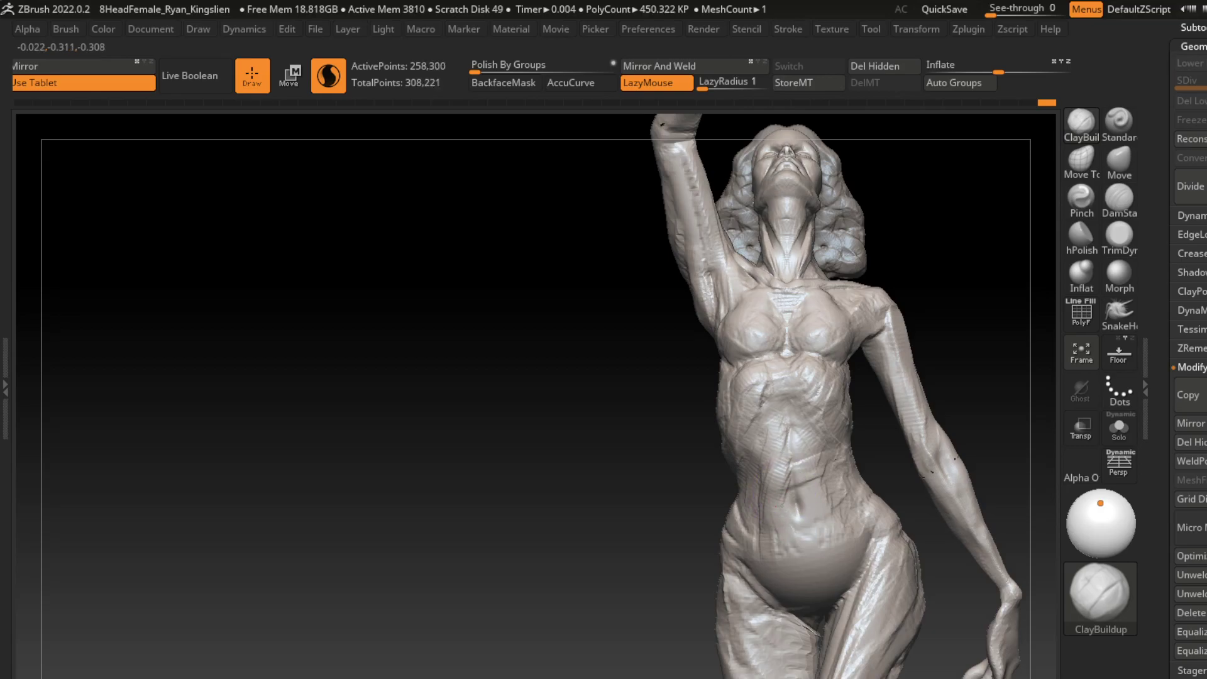
drag(794, 515, 791, 471)
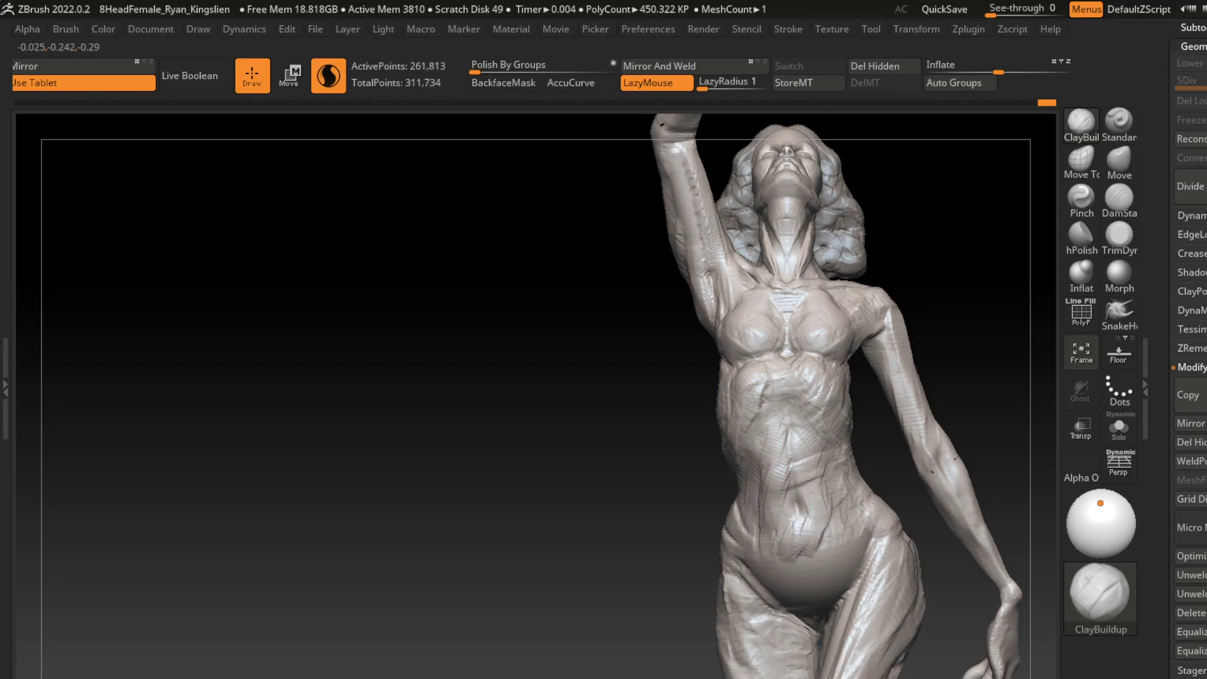
drag(796, 559, 782, 520)
drag(805, 571, 786, 635)
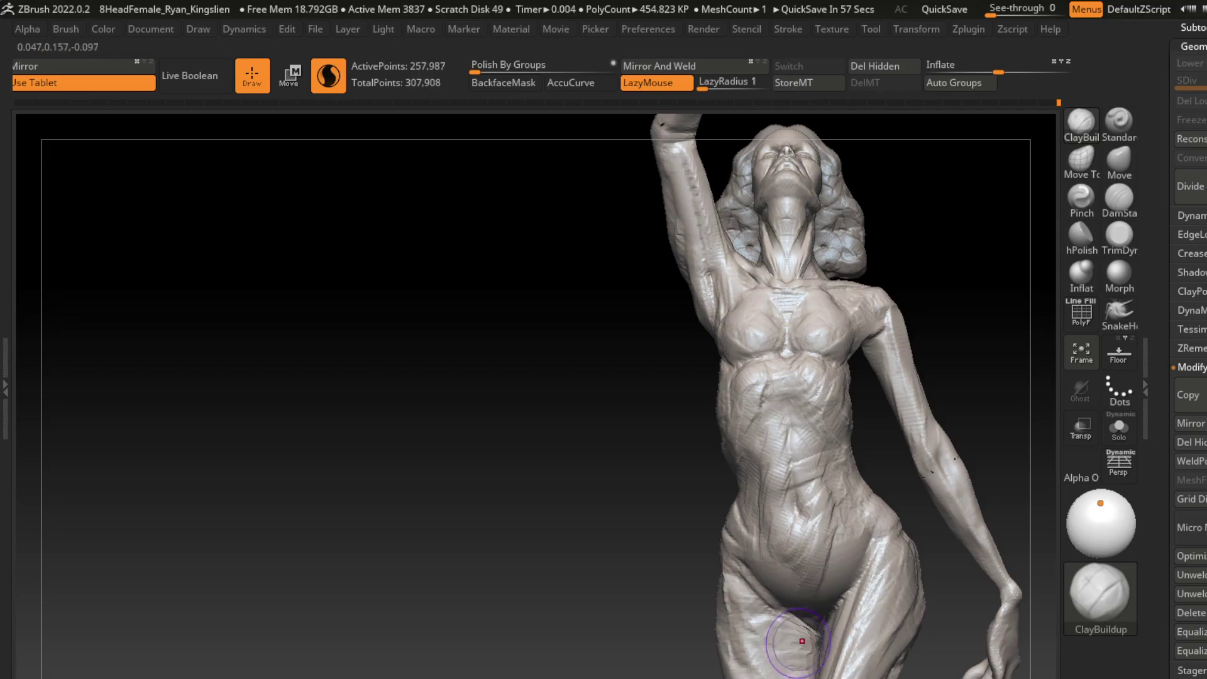
key(s)
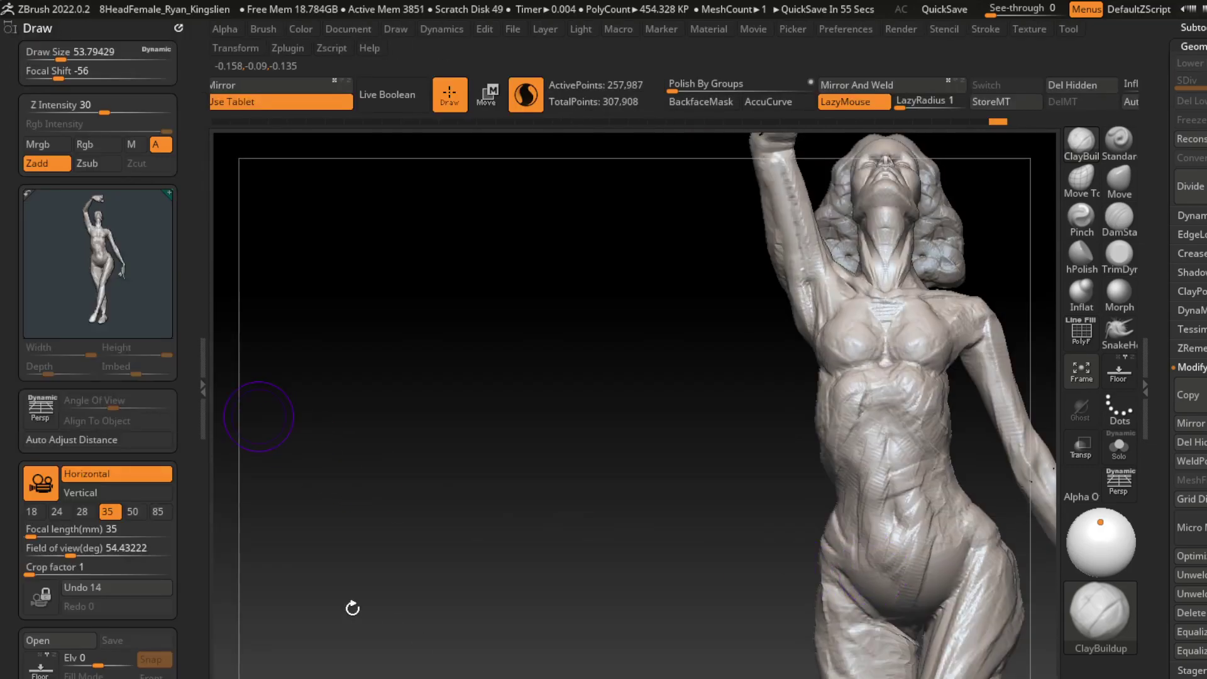
- Build up the lower abdomen and deepen the groin crease
double_click(202, 377)
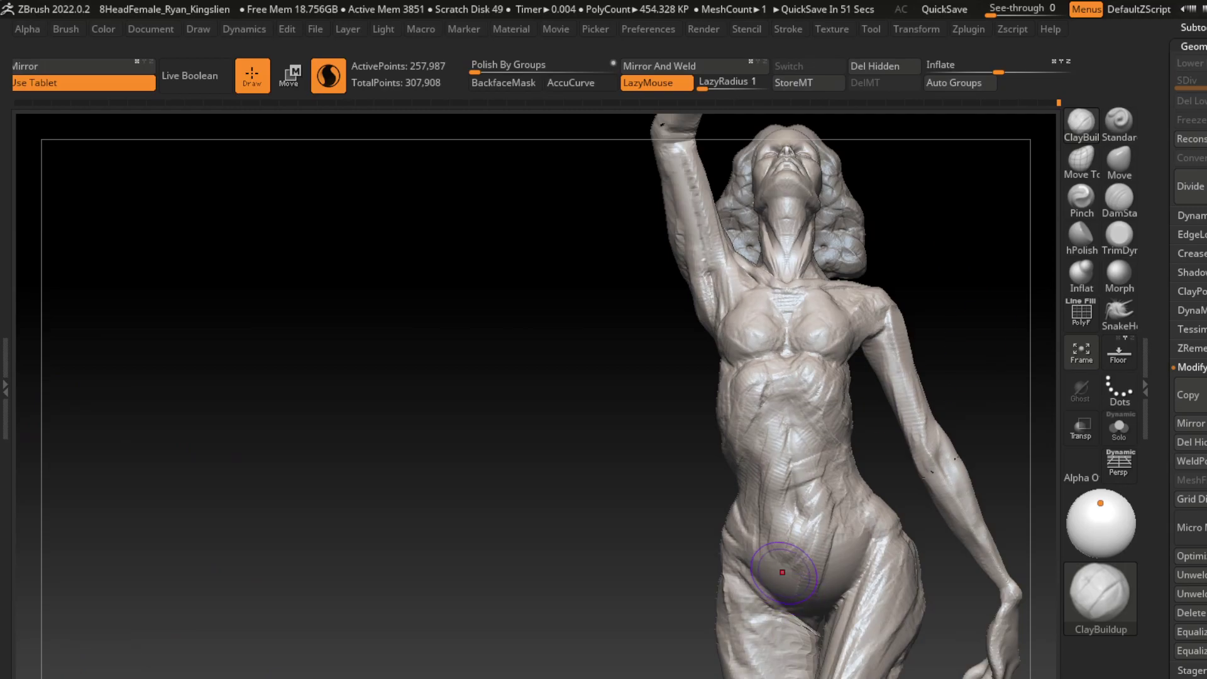
mouse_move(754, 534)
mouse_down()
mouse_move(795, 585)
mouse_move(820, 585)
mouse_up()
drag(799, 540, 833, 591)
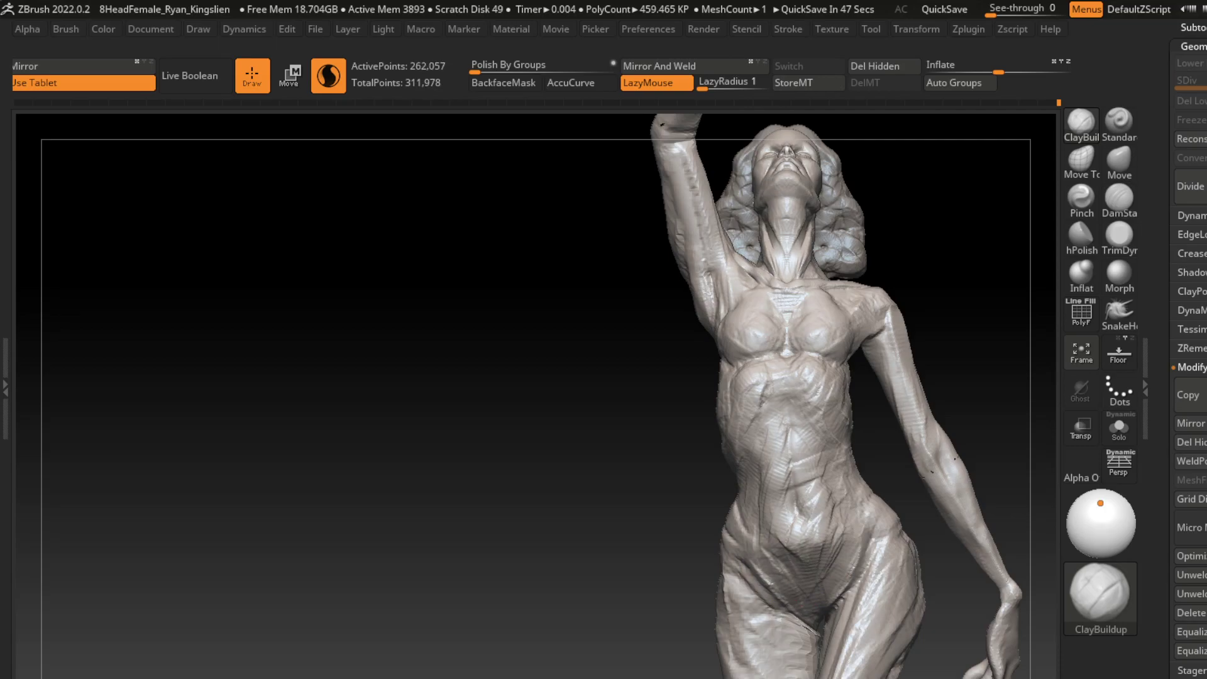
drag(771, 563, 818, 624)
drag(773, 541, 803, 598)
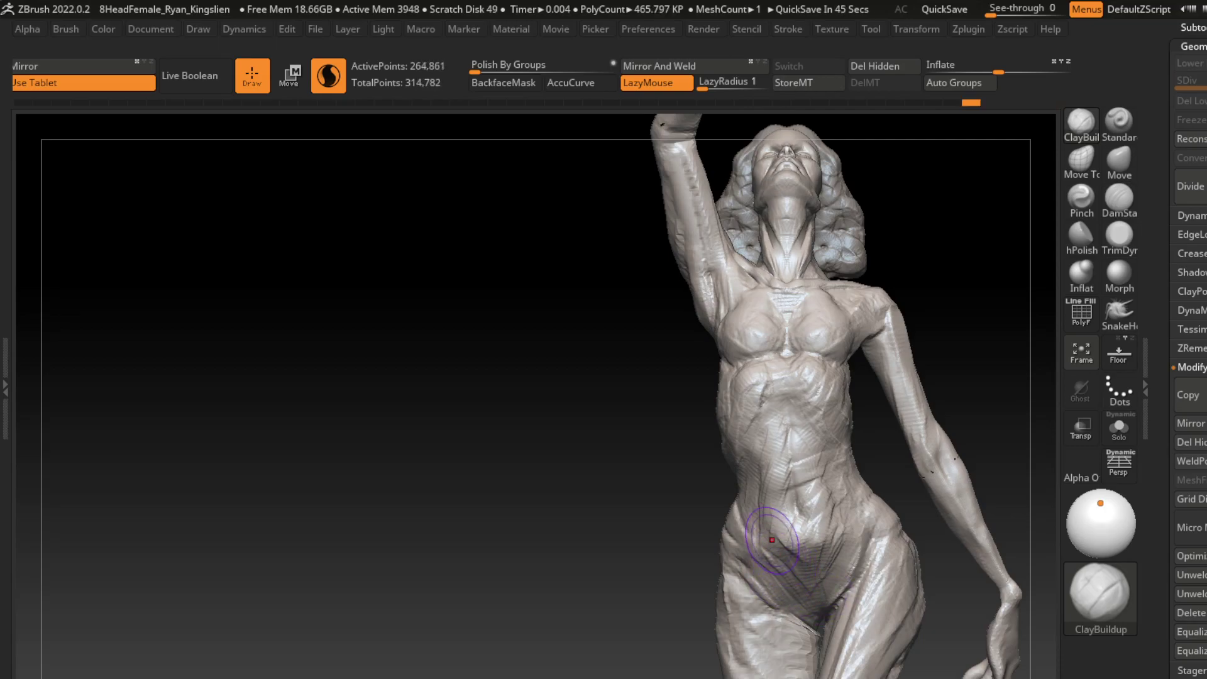
mouse_move(769, 545)
mouse_down()
mouse_move(795, 547)
mouse_move(789, 576)
mouse_move(756, 558)
mouse_move(769, 599)
mouse_up()
- Smooth the left hip and the right side of the abdomen
mouse_move(943, 327)
mouse_down()
mouse_move(730, 490)
mouse_move(730, 503)
mouse_move(724, 478)
mouse_up()
drag(912, 378, 786, 378)
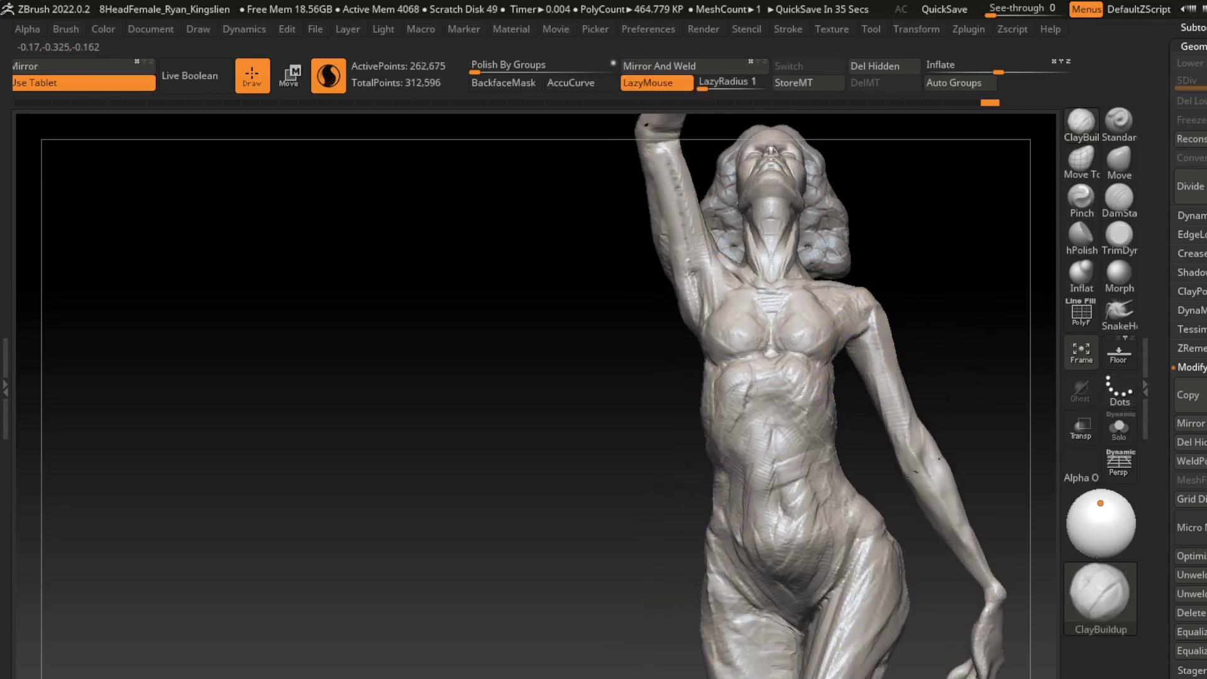
shift+drag(717, 478, 764, 650)
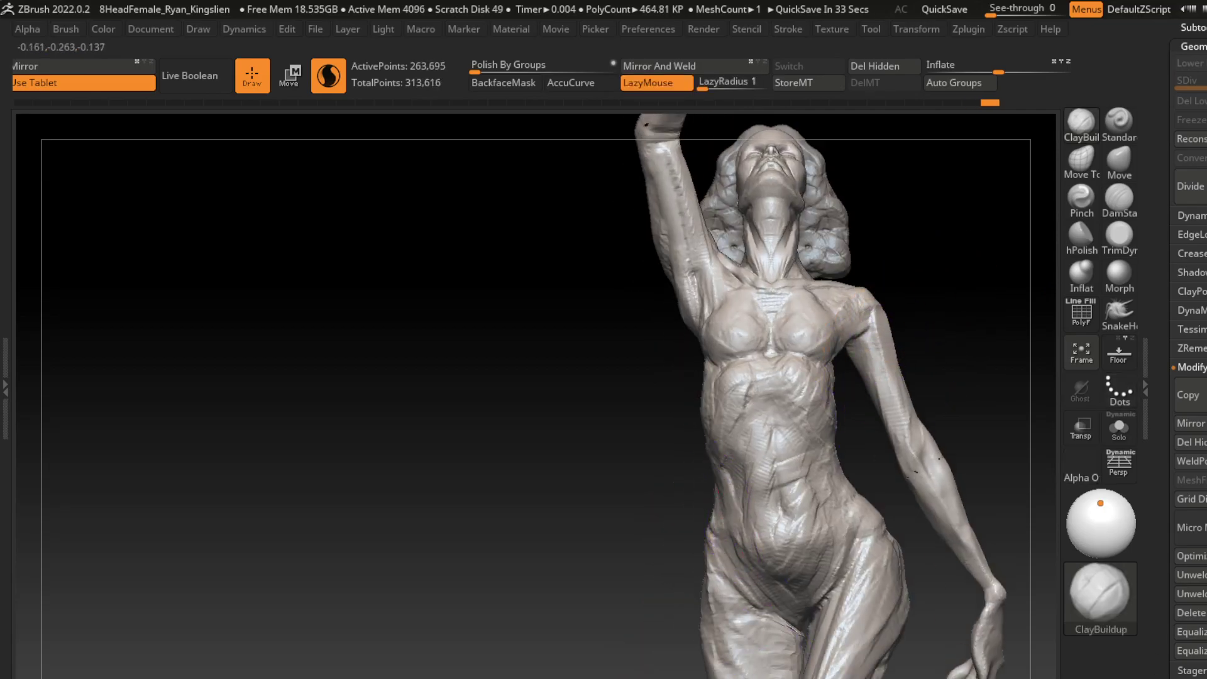
shift+drag(720, 471, 733, 513)
shift+drag(842, 484, 881, 553)
mouse_move(818, 522)
shift+mouse_down()
mouse_move(830, 460)
mouse_move(874, 529)
shift+mouse_up()
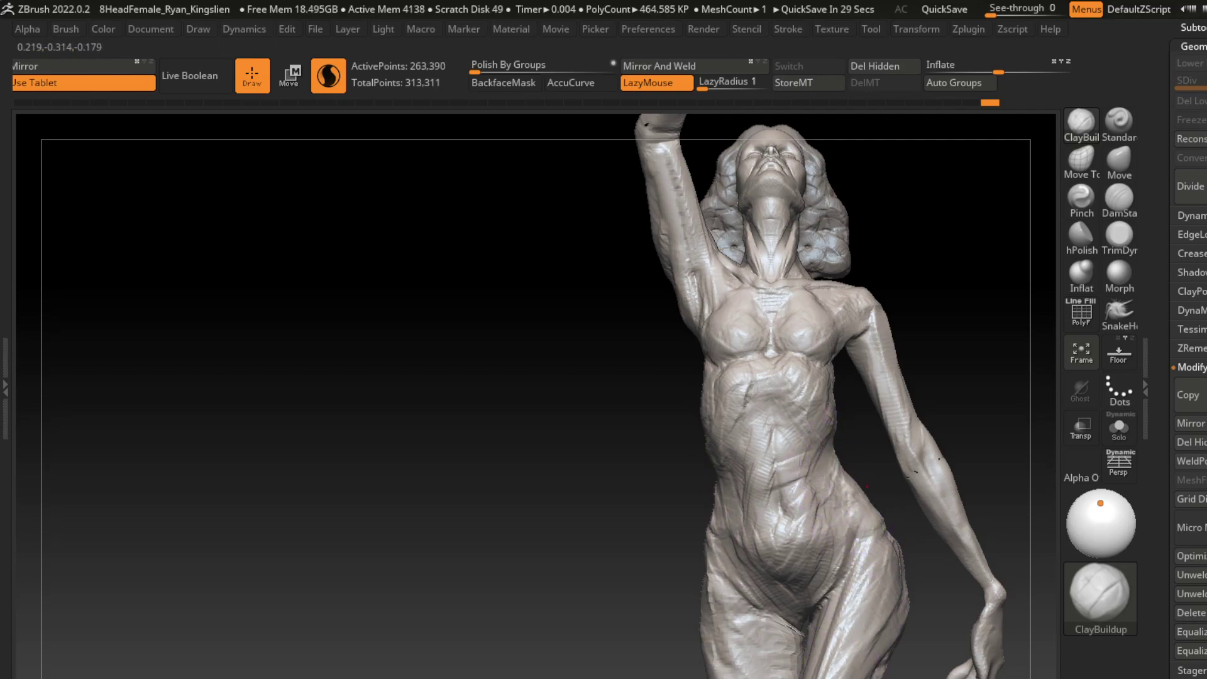
- Build up clay on the right hip and abdomen from a three-quarter view
drag(1011, 329, 912, 353)
drag(836, 453, 912, 534)
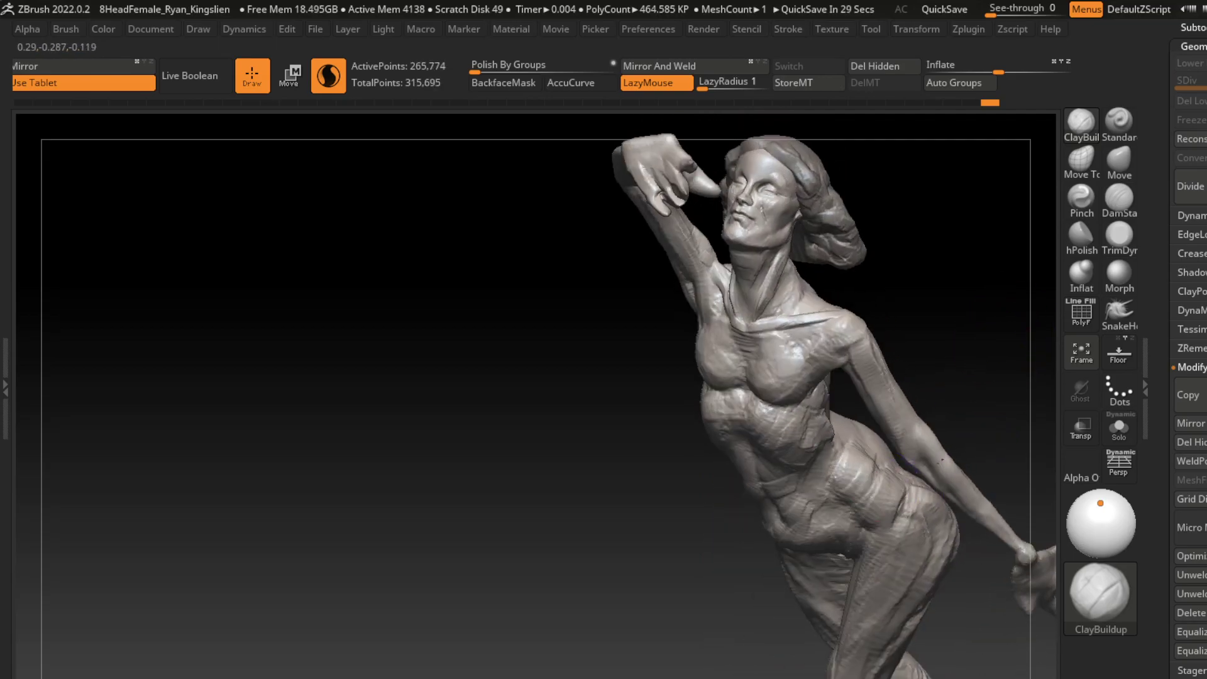
drag(880, 485, 924, 535)
drag(981, 403, 893, 415)
drag(842, 478, 893, 547)
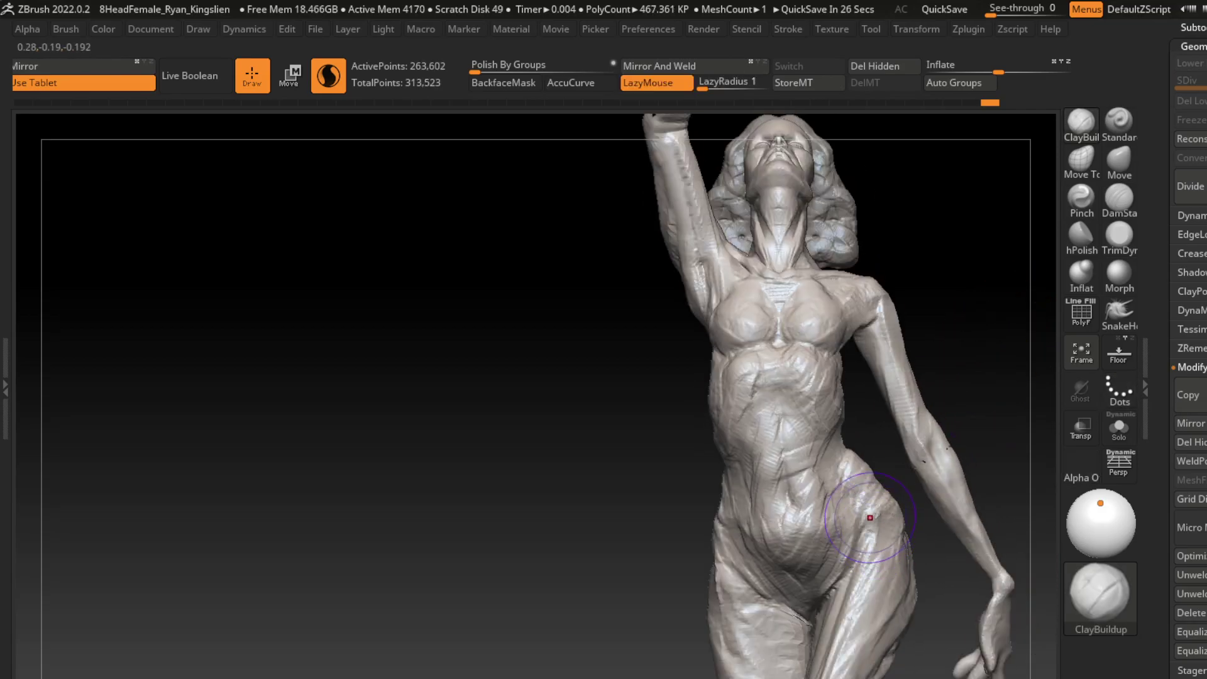
drag(824, 447, 849, 458)
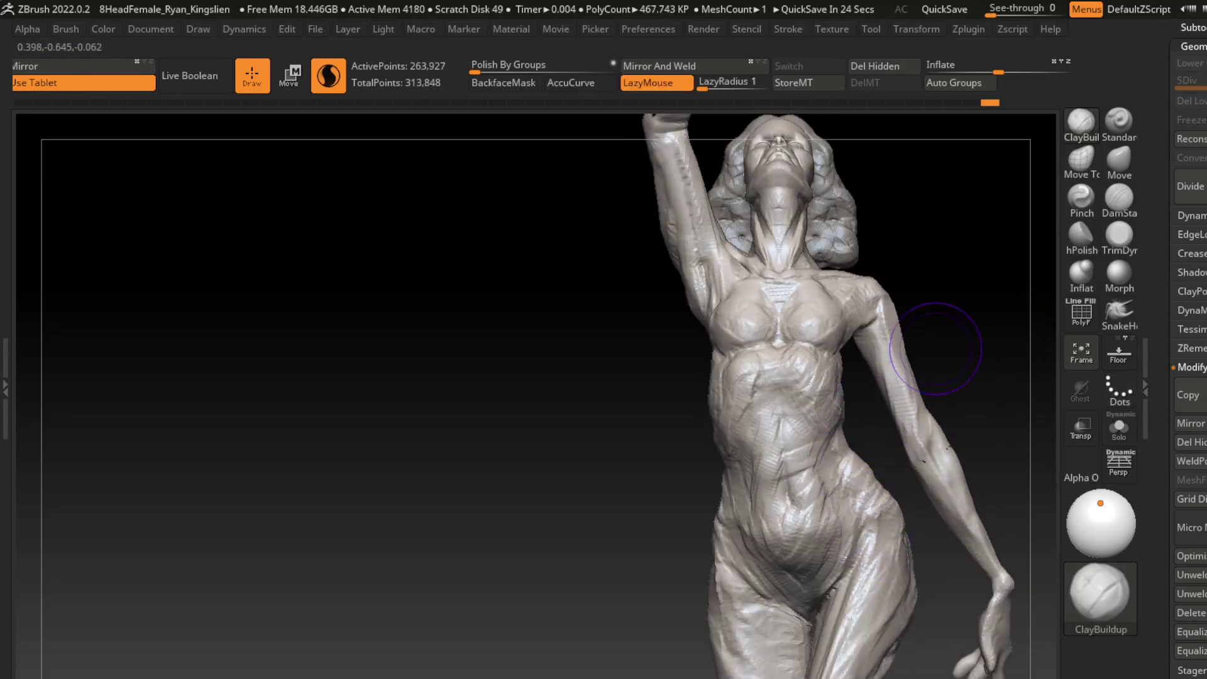
- Smooth the torso surface while viewing the figure from behind
mouse_move(963, 324)
mouse_down()
mouse_move(903, 352)
mouse_move(899, 384)
mouse_up()
drag(899, 339, 893, 390)
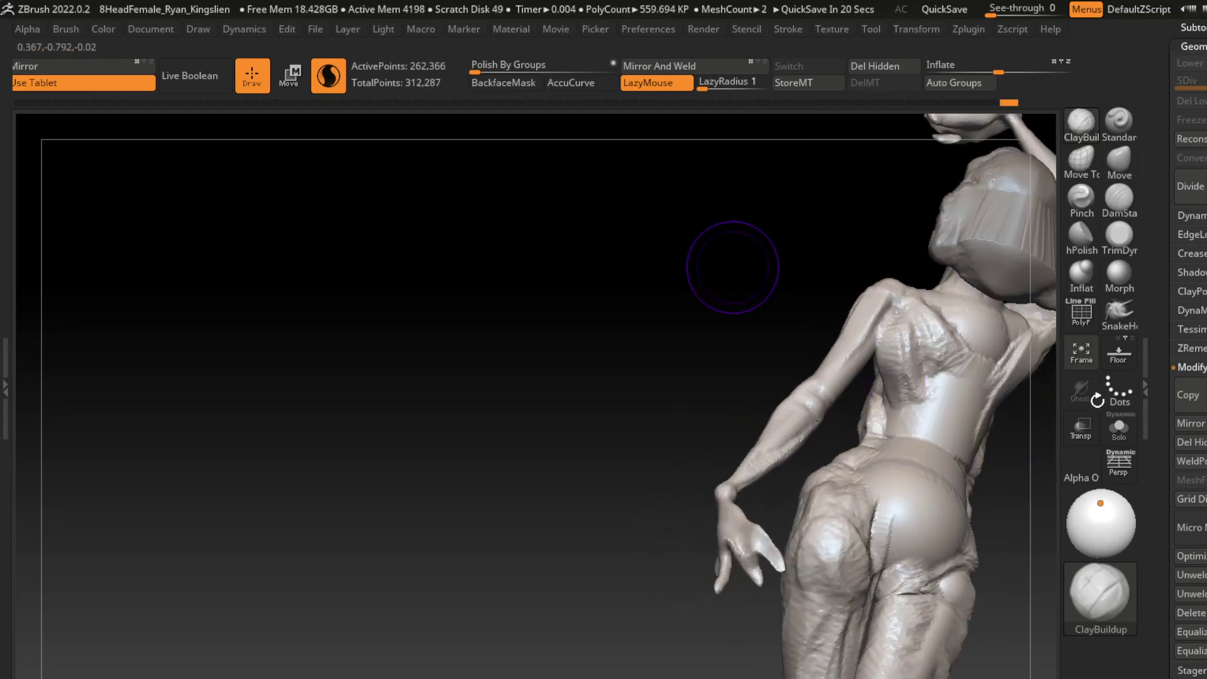
drag(723, 270, 1002, 222)
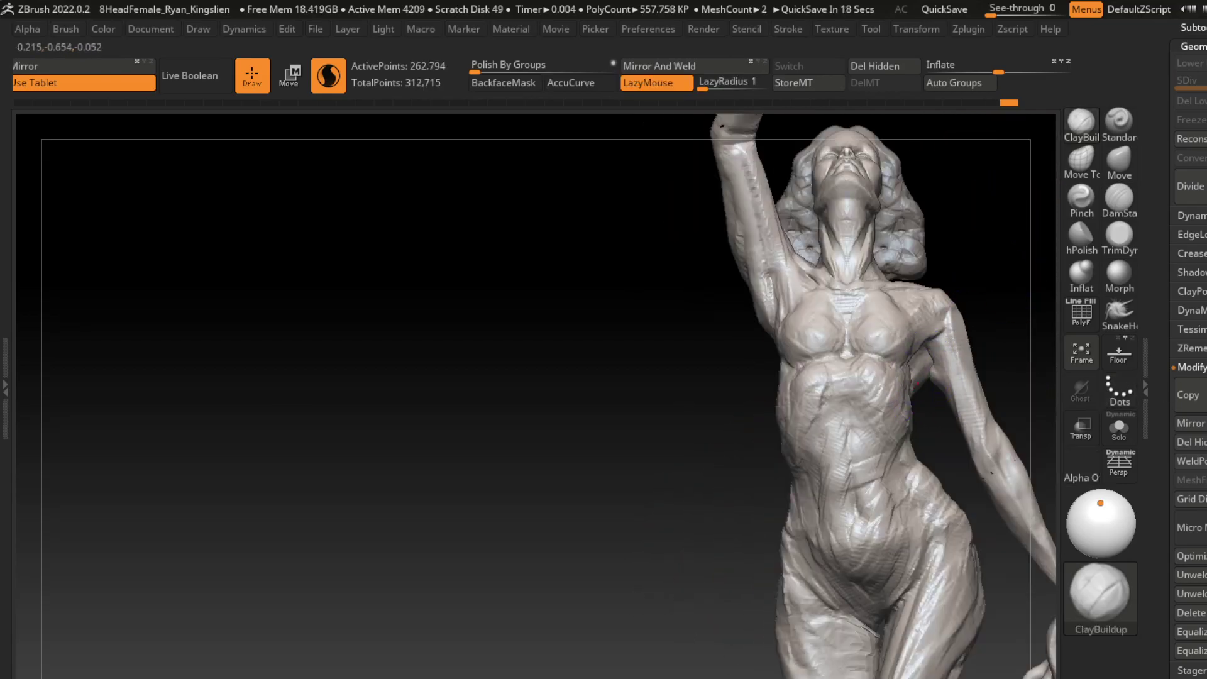
mouse_move(1006, 352)
alt+mouse_down()
mouse_move(937, 343)
mouse_move(878, 363)
alt+mouse_up()
- Step back and forth through the undo/redo history to settle the sculpt
key(ctrl)
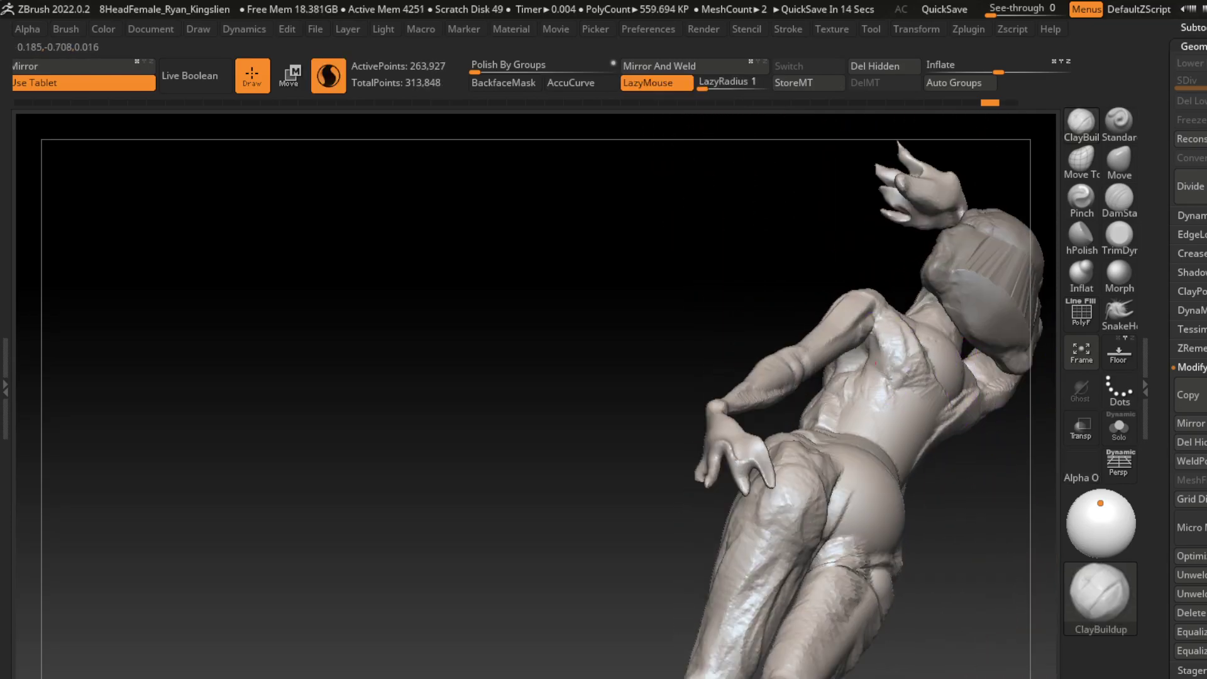
key(ctrl+z)
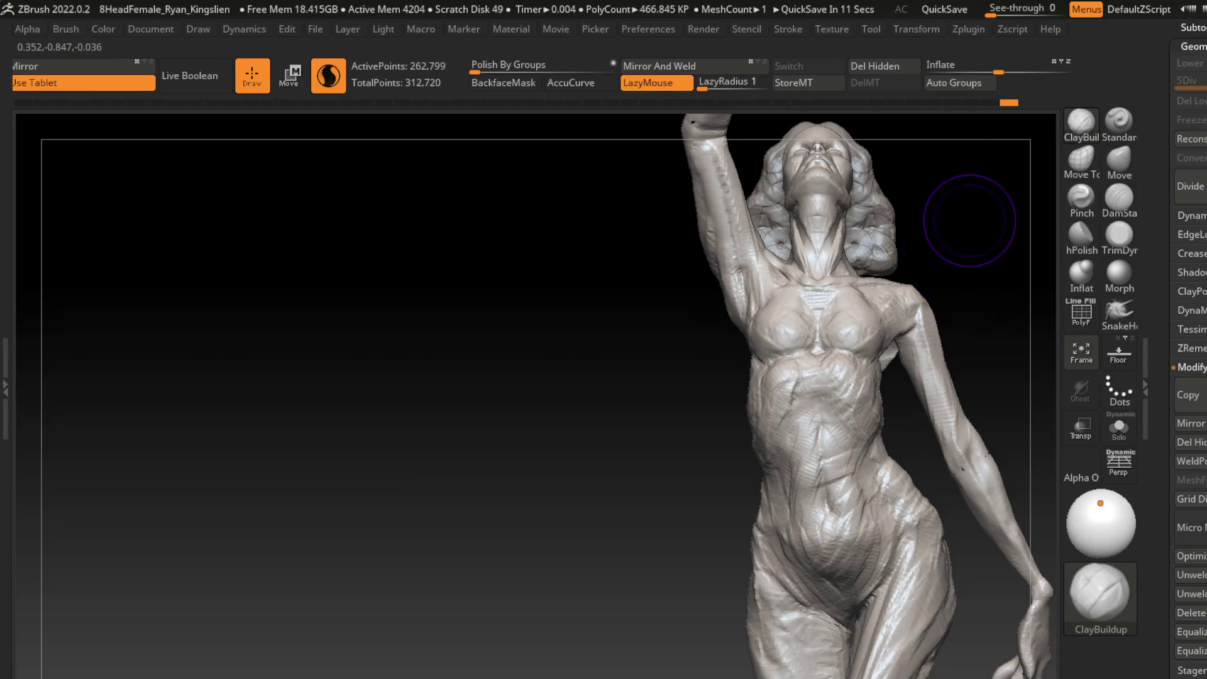
key(ctrl+shift+z)
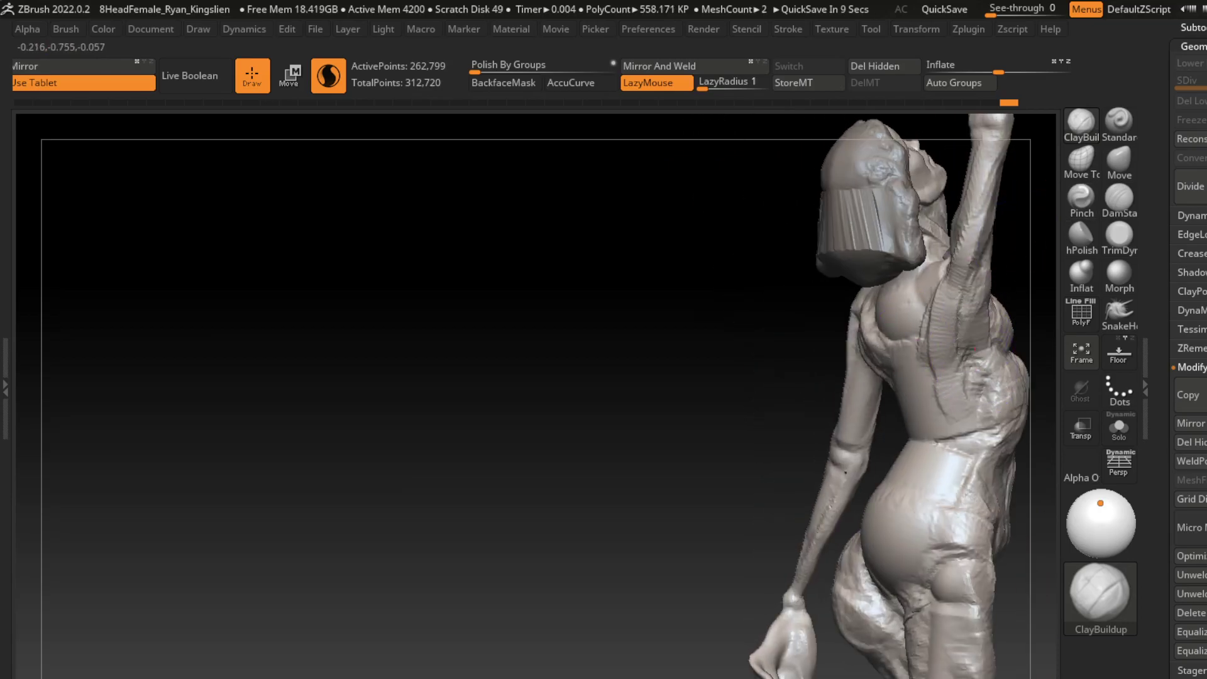
key(ctrl+z)
key(ctrl+z)
key(ctrl+z)
key(ctrl+z)
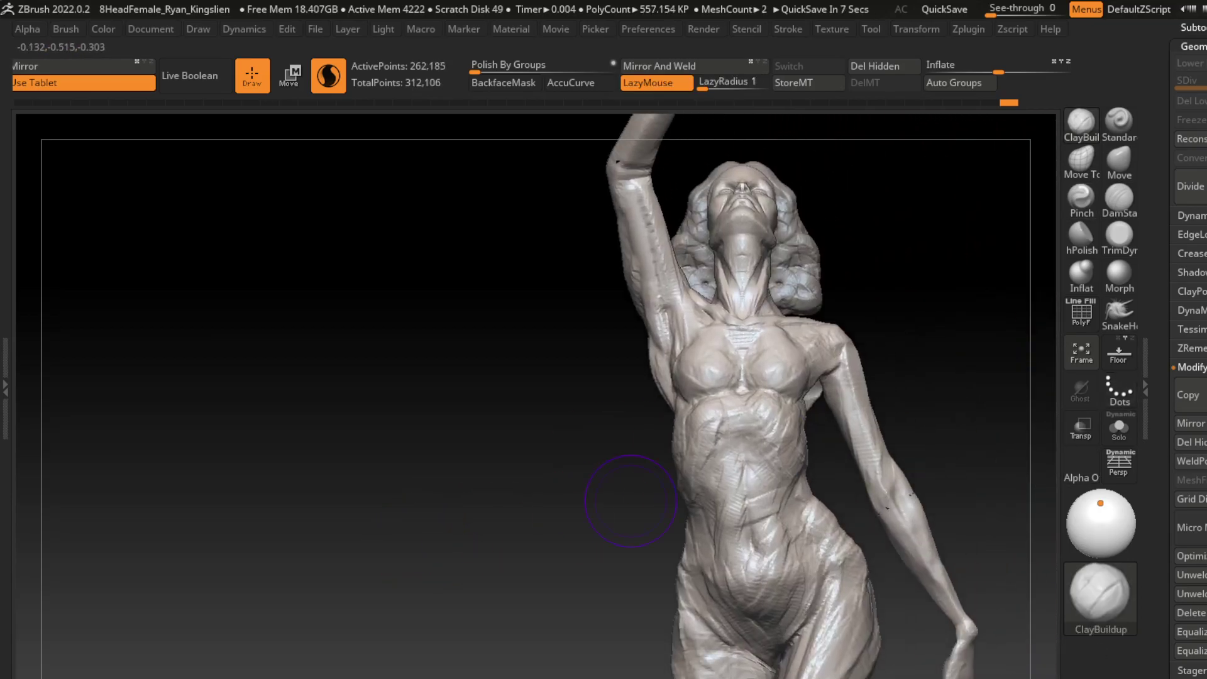
key(ctrl+shift+z)
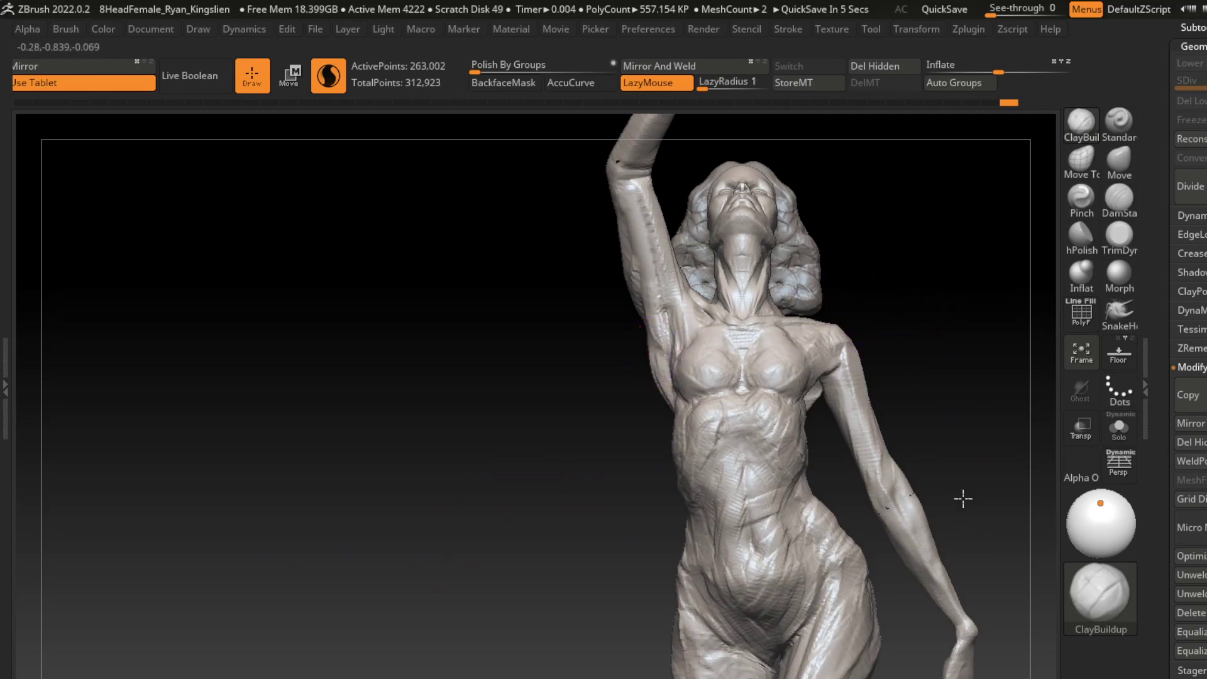
key(ctrl+shift+z)
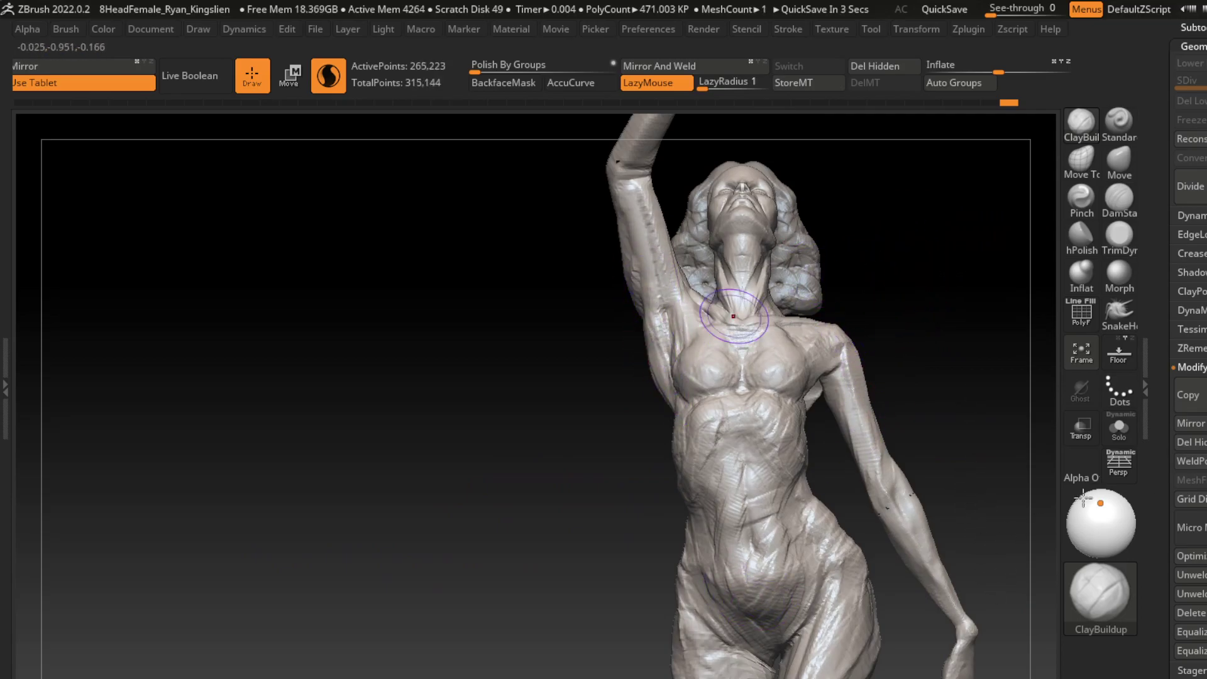
key(ctrl+shift+z)
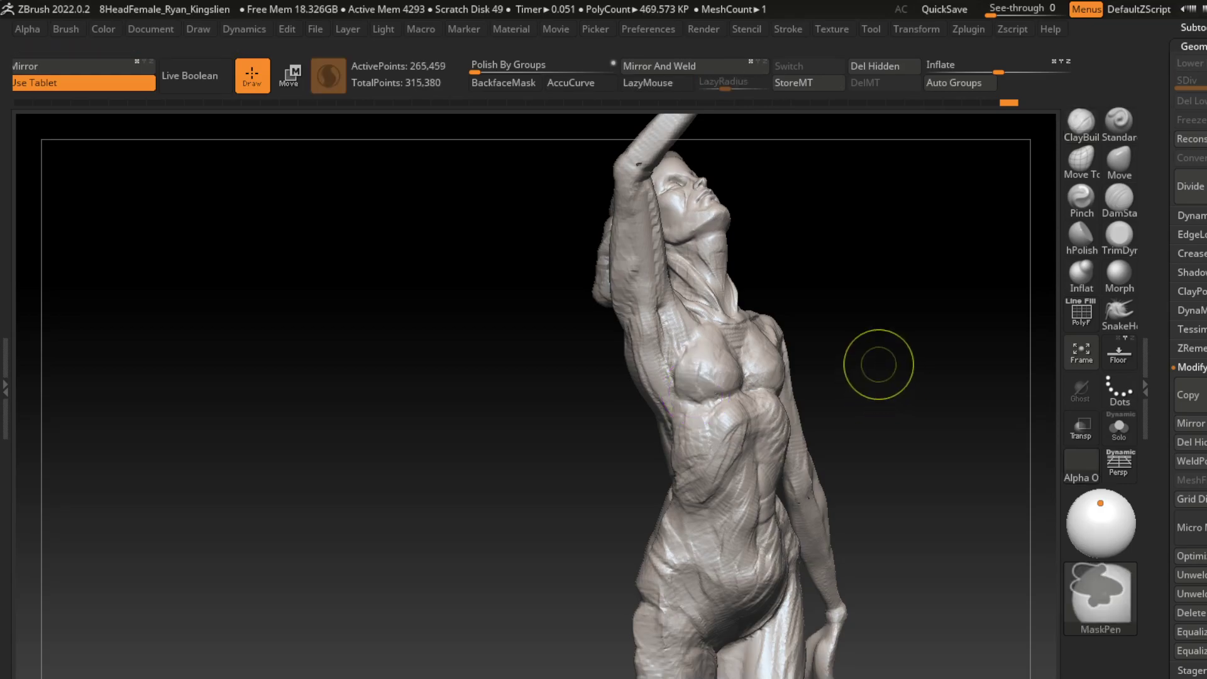
- Resculpt the chest forms with ClayBuildup, undoing one stroke
drag(879, 337, 835, 345)
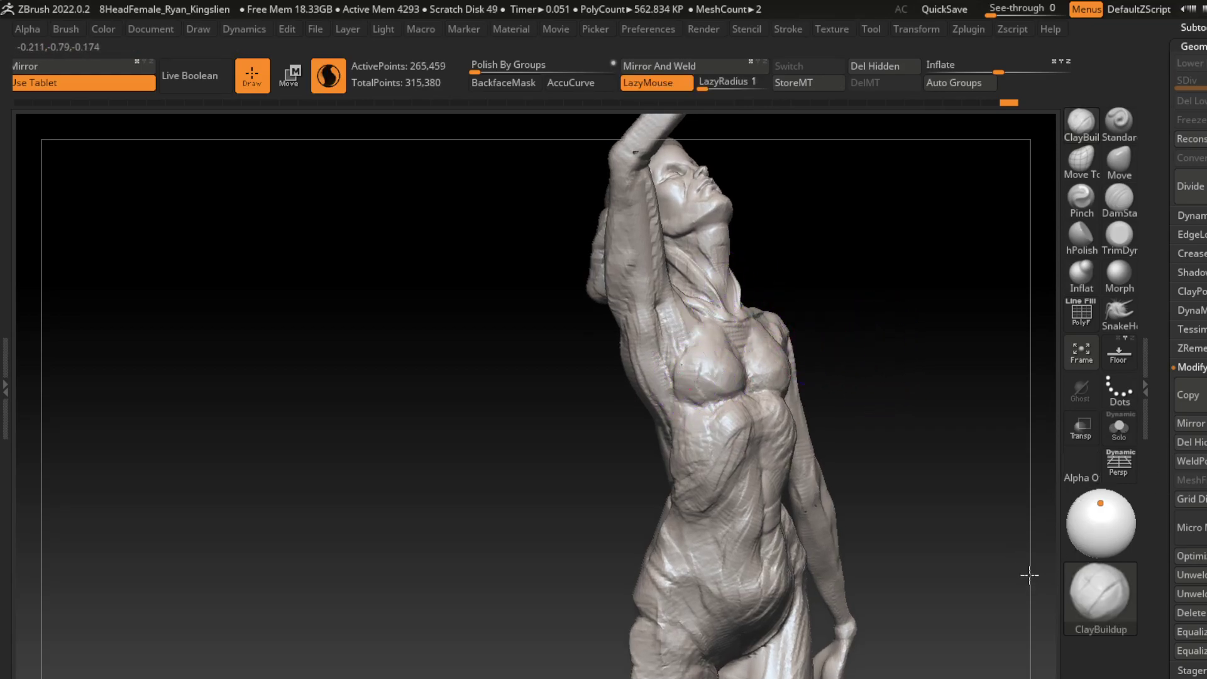
drag(702, 382, 691, 343)
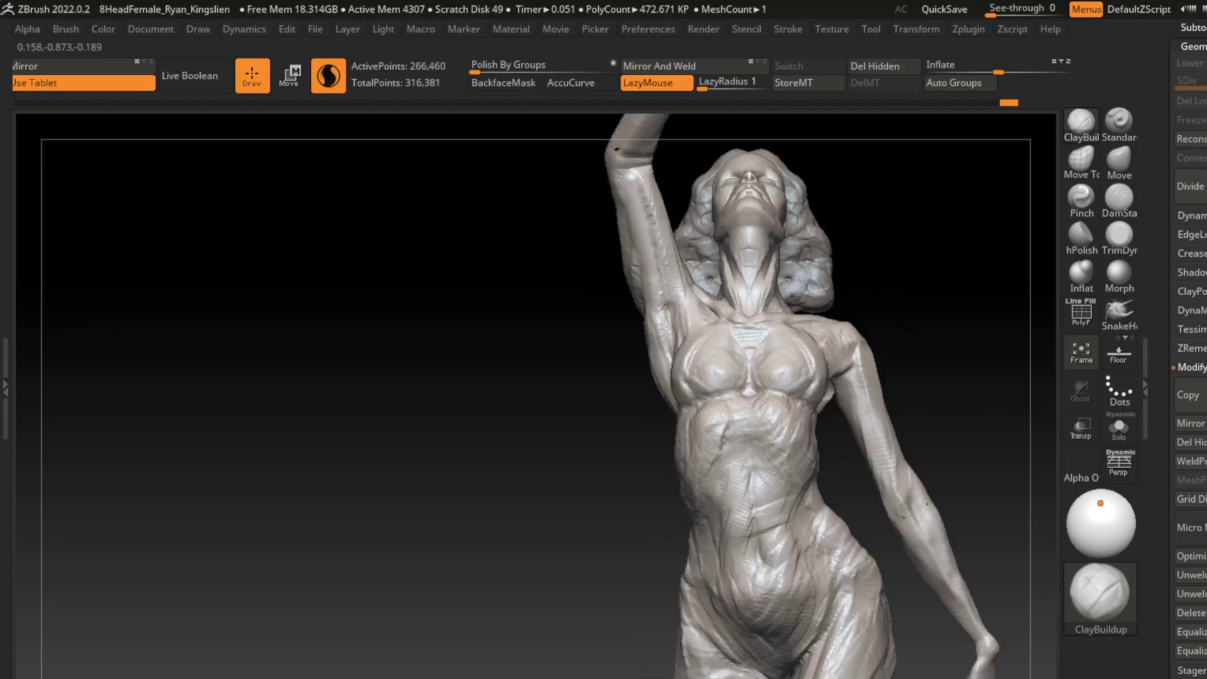
key(ctrl+z)
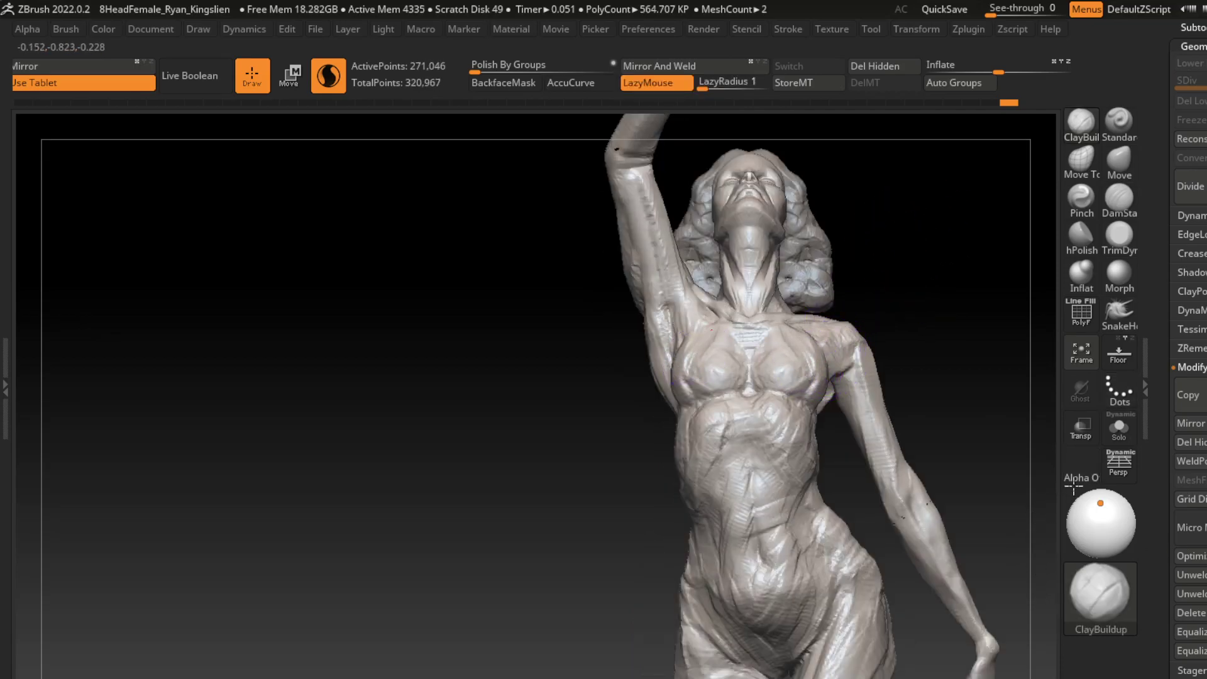
mouse_move(715, 351)
mouse_down()
mouse_move(724, 378)
mouse_move(686, 384)
mouse_move(749, 352)
mouse_up()
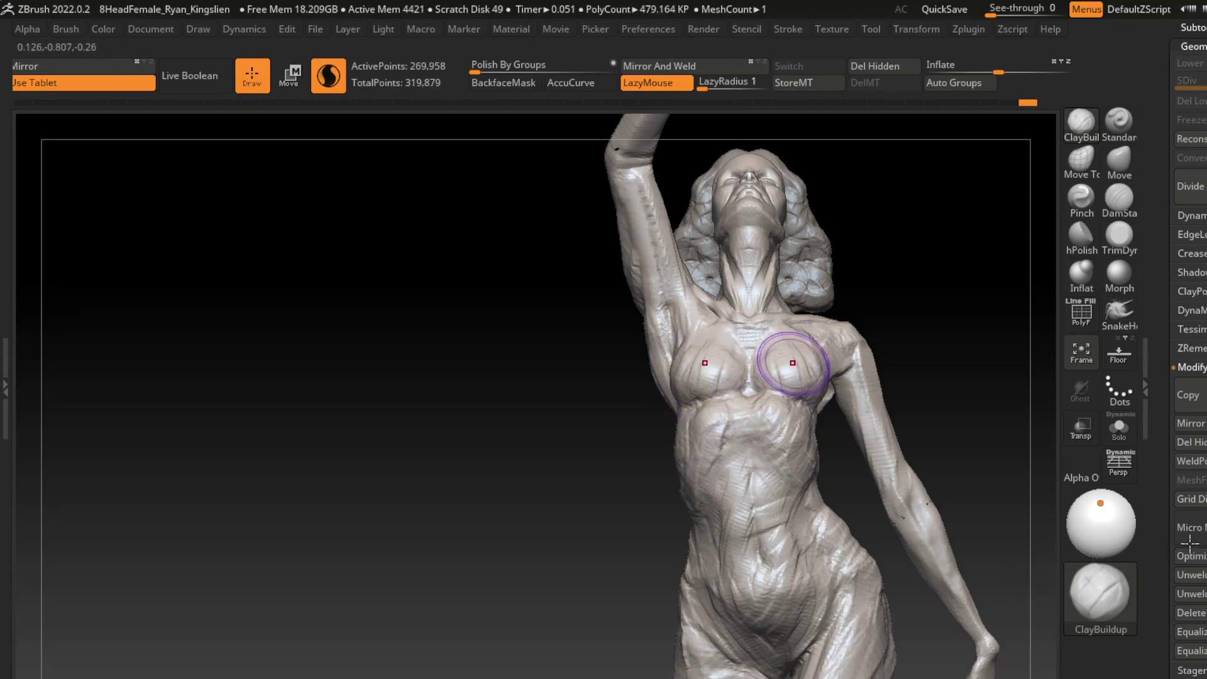
- Mask the outer hip with MaskPen and reshape its curve
mouse_move(981, 350)
mouse_down()
mouse_move(1047, 321)
mouse_move(915, 281)
mouse_up()
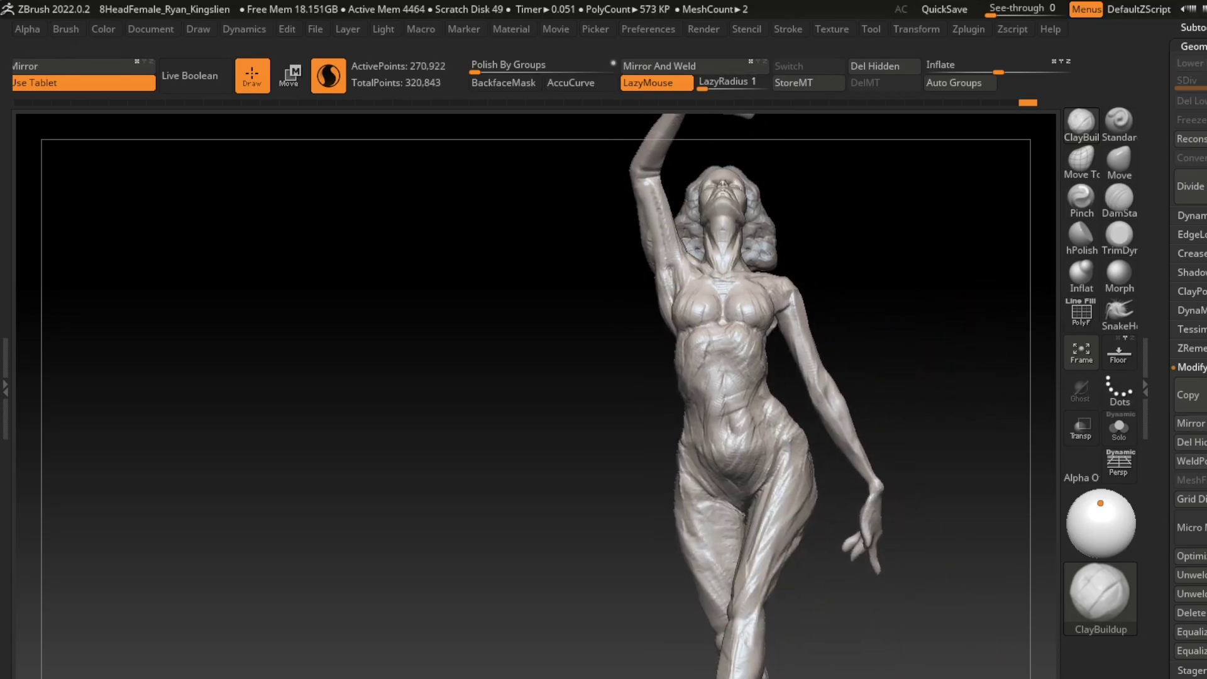
key(s)
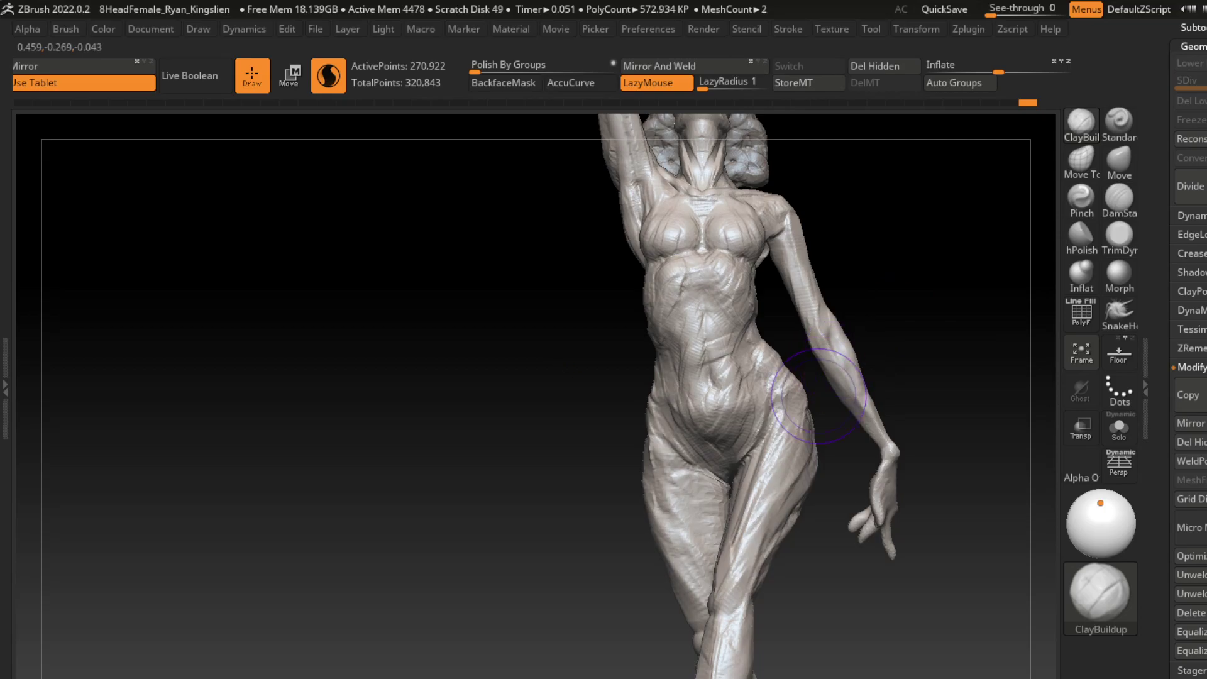
key(ctrl)
ctrl+drag(823, 420, 786, 459)
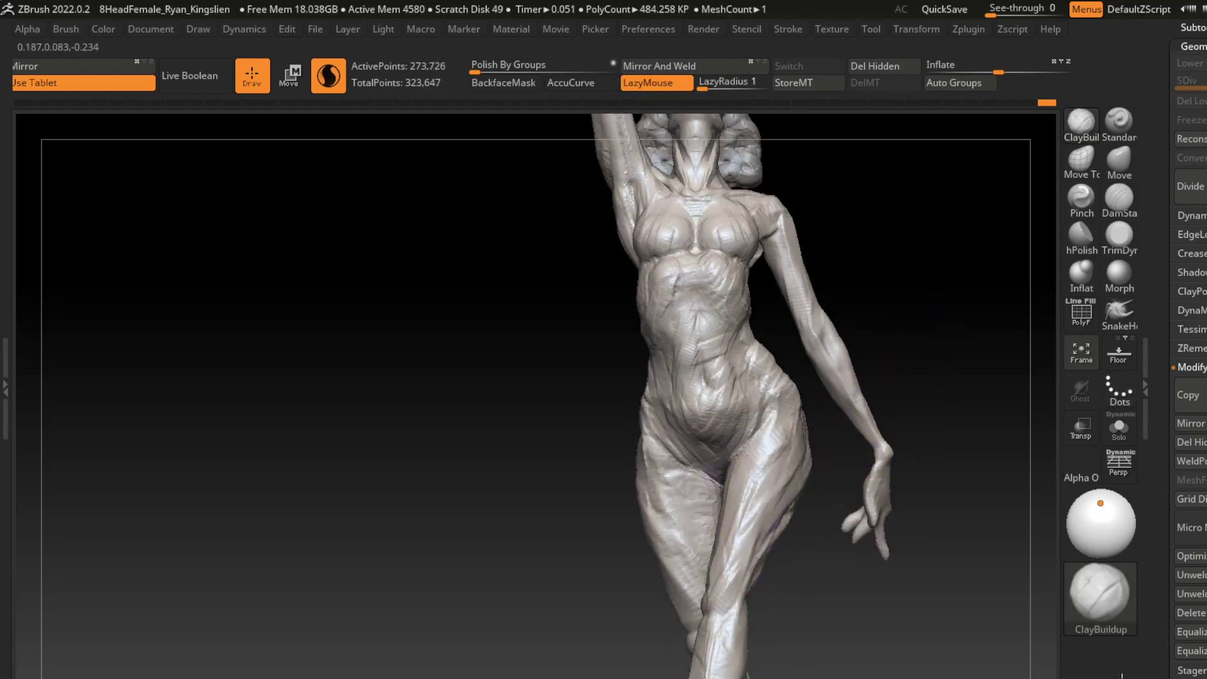
ctrl+shift+drag(794, 440, 745, 525)
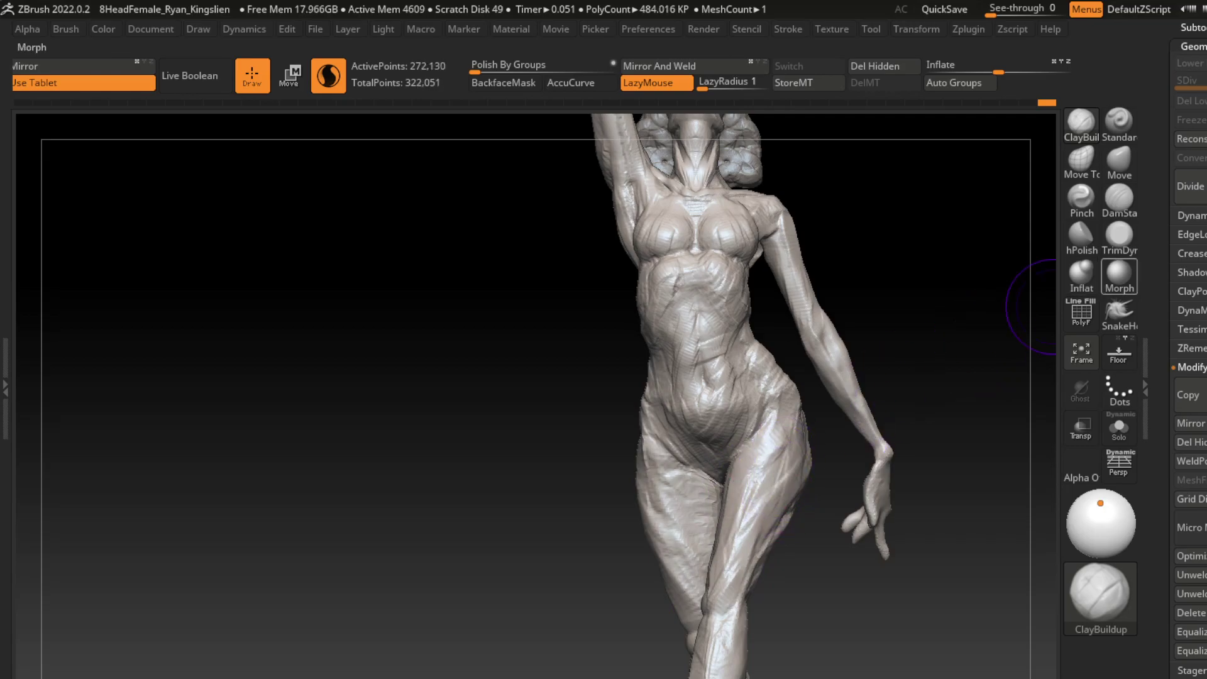
- Flatten planes on the thigh surface with the trim brush
click(1119, 234)
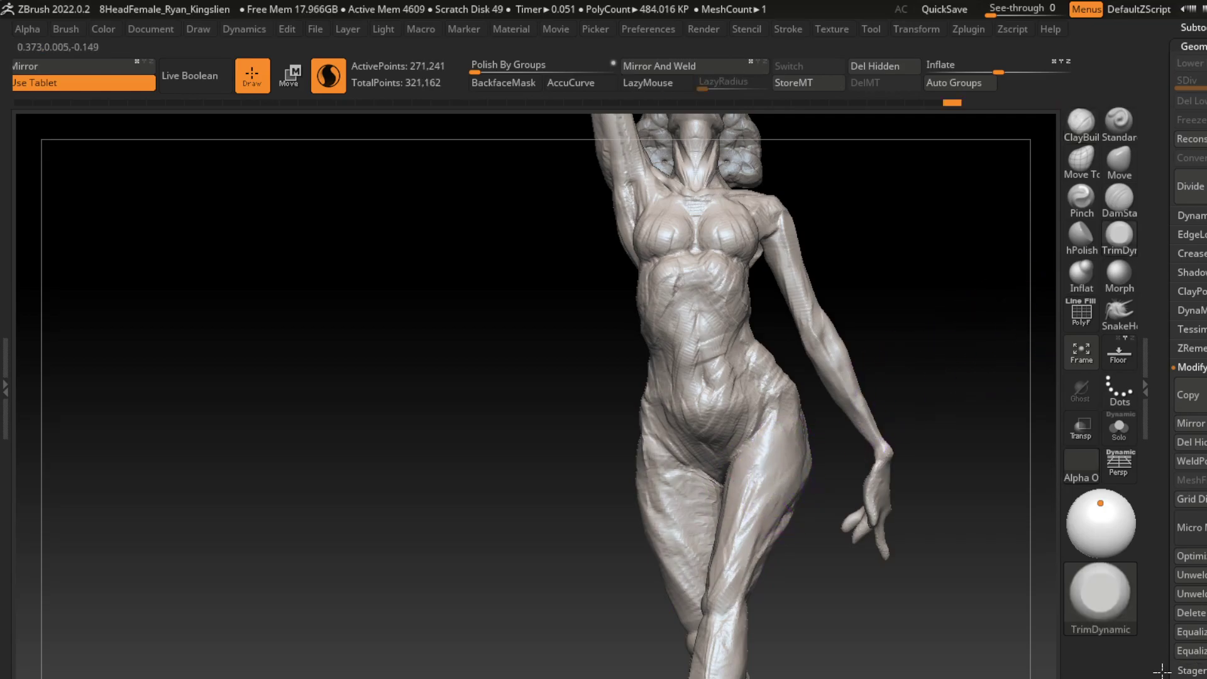
ctrl+shift+drag(783, 506, 742, 594)
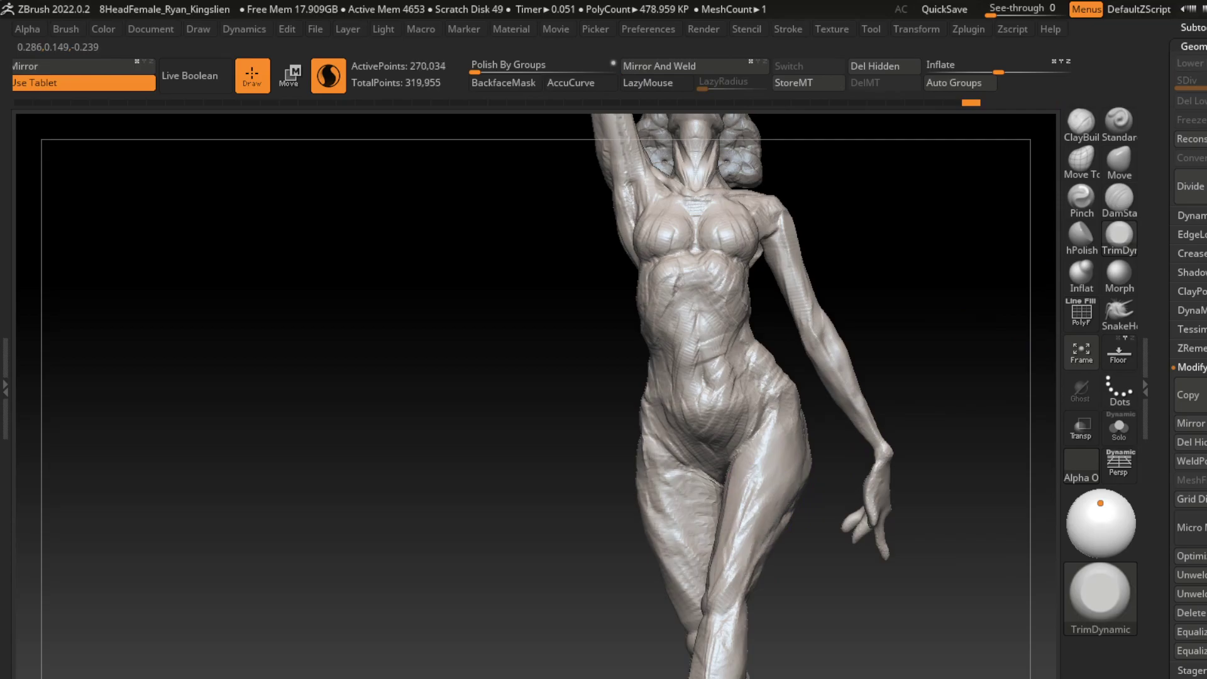
alt+drag(818, 566, 814, 476)
click(1081, 121)
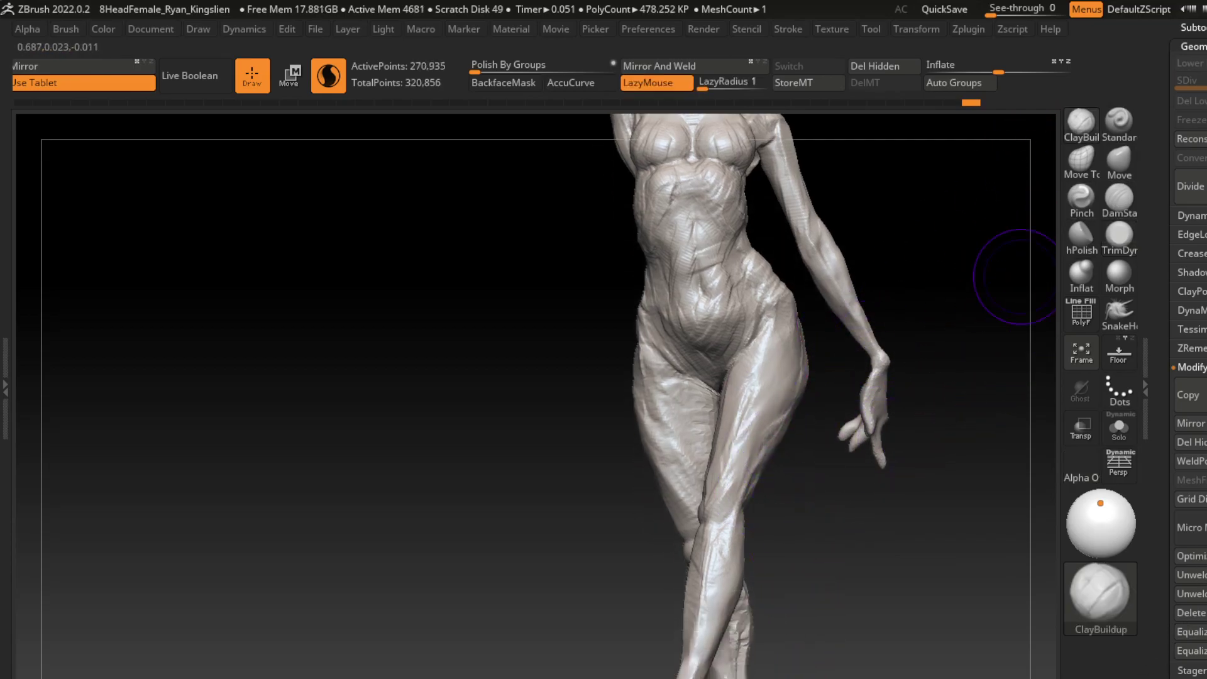
click(1119, 234)
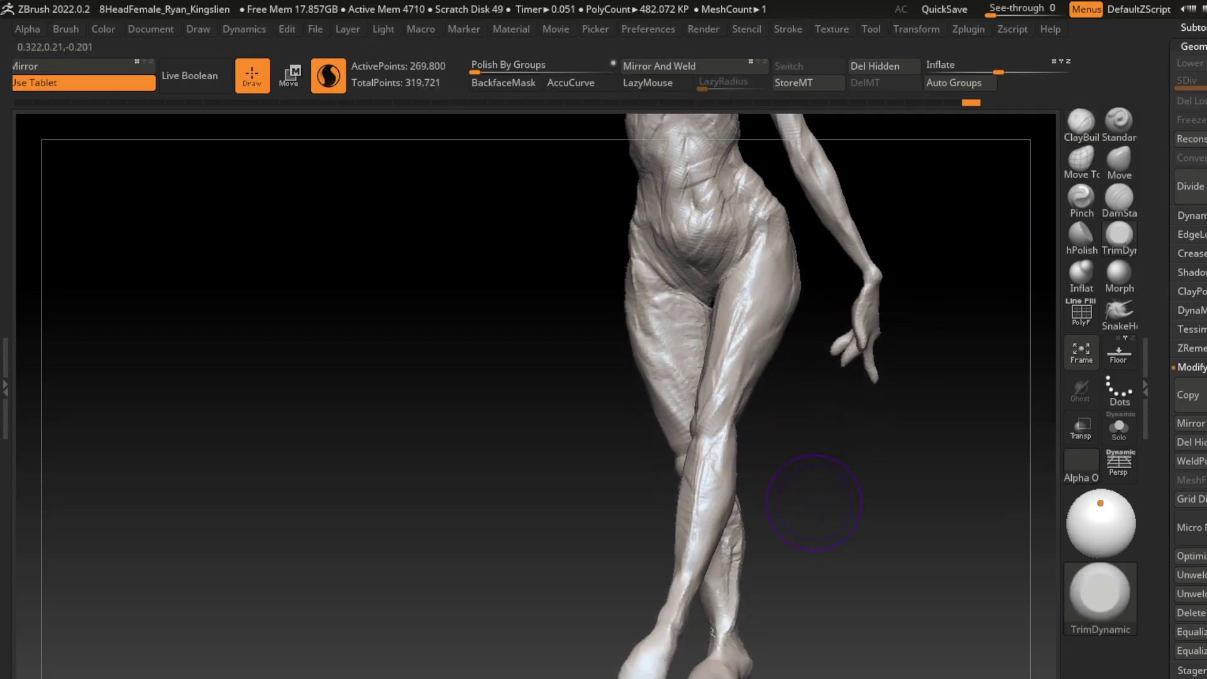
drag(795, 497, 767, 460)
- Resize the ClayBuildup brush and build up form along the outer knee
key(b)
key(c)
key(b)
key(s)
drag(830, 496, 944, 478)
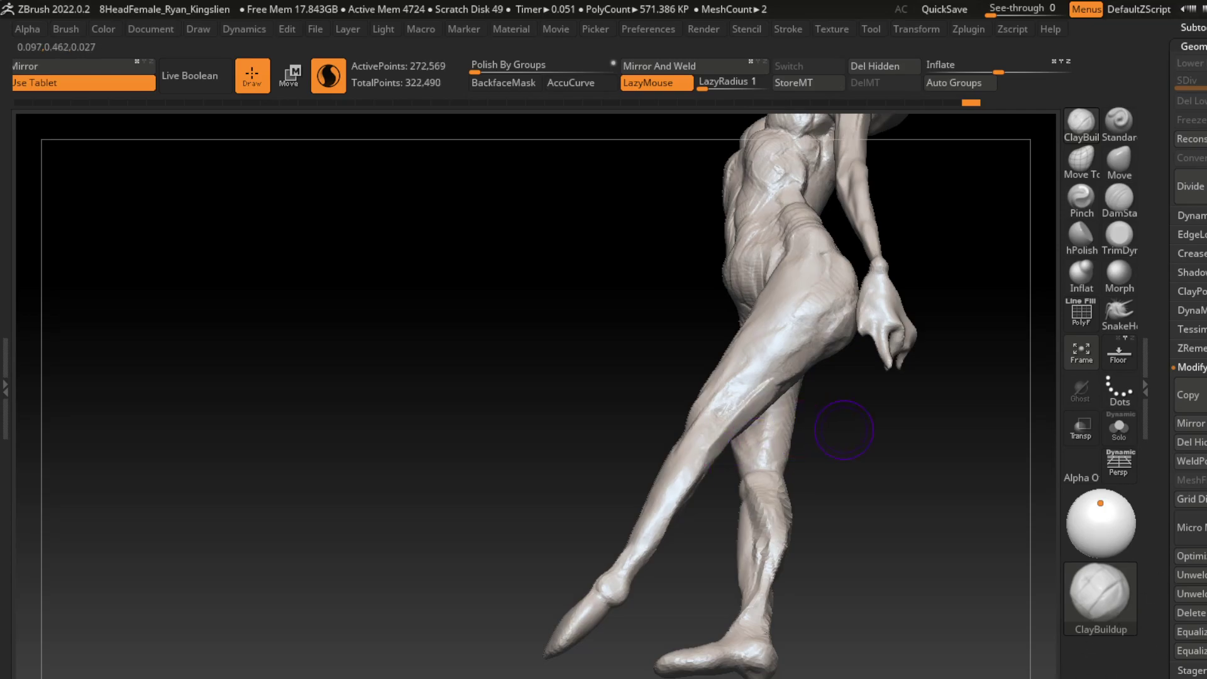
mouse_move(841, 423)
mouse_down()
mouse_move(782, 432)
mouse_move(813, 461)
mouse_up()
mouse_move(745, 420)
mouse_down()
mouse_move(744, 377)
mouse_move(736, 414)
mouse_move(713, 383)
mouse_move(748, 352)
mouse_move(723, 390)
mouse_up()
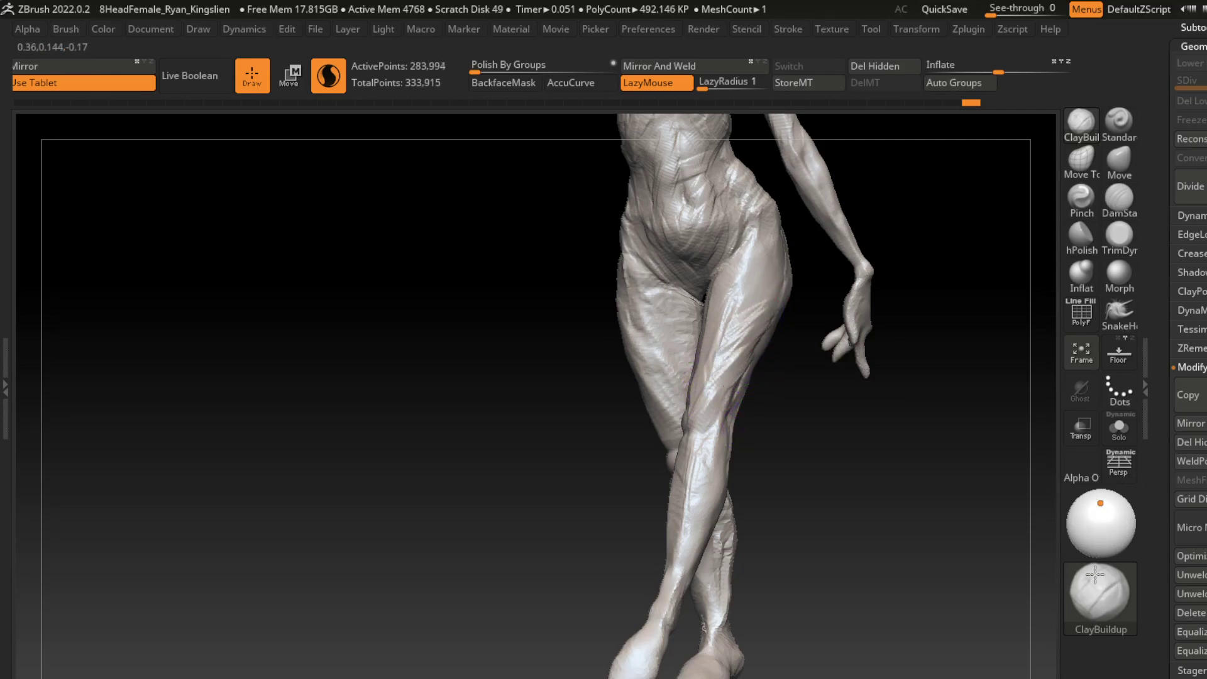
key(s)
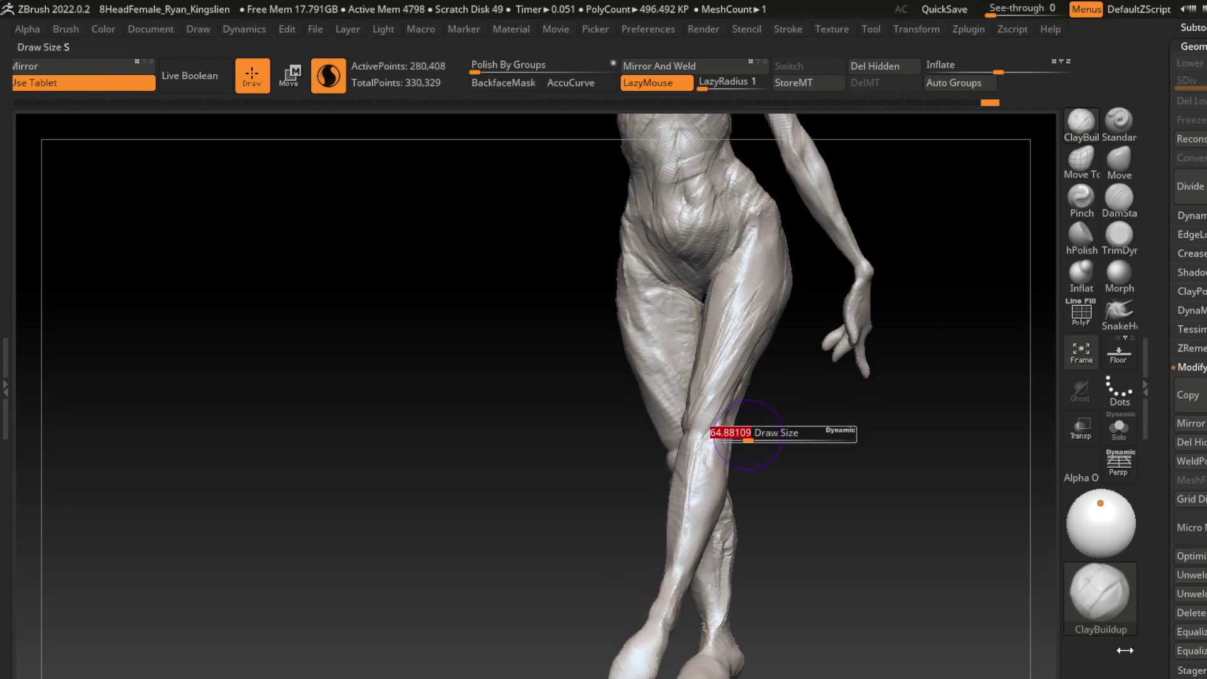
drag(704, 434, 691, 456)
drag(707, 409, 695, 428)
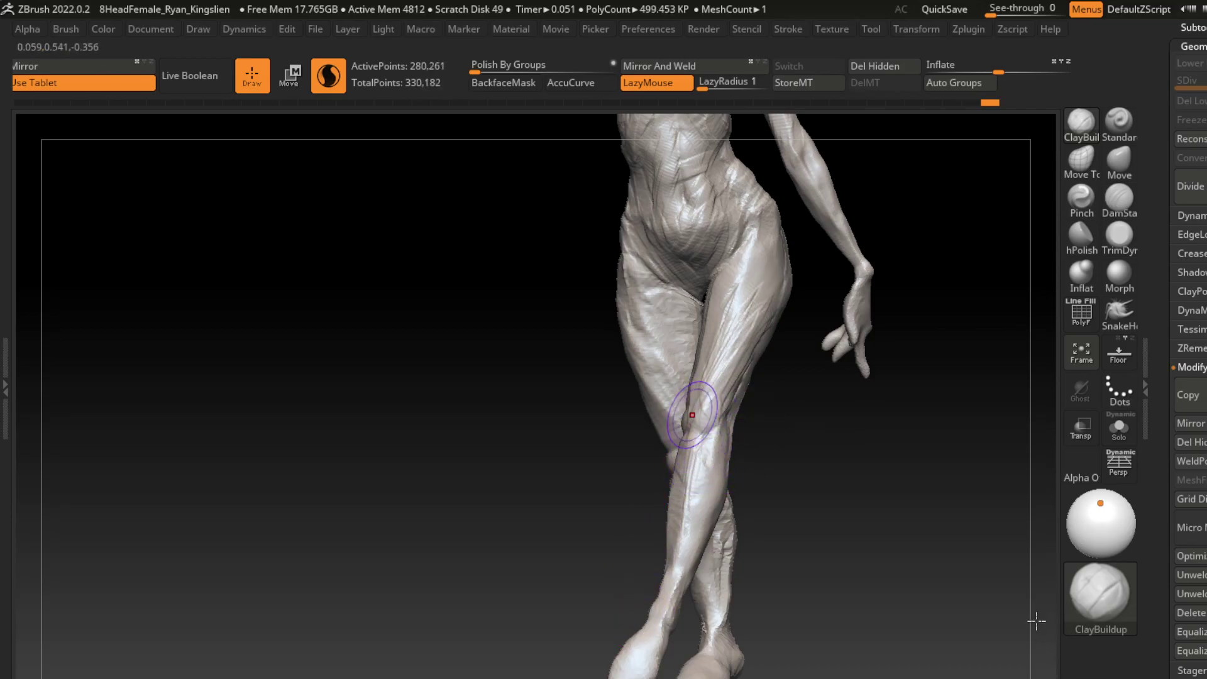
- Orbit around the legs and add more clay form to the knee
drag(818, 440, 868, 446)
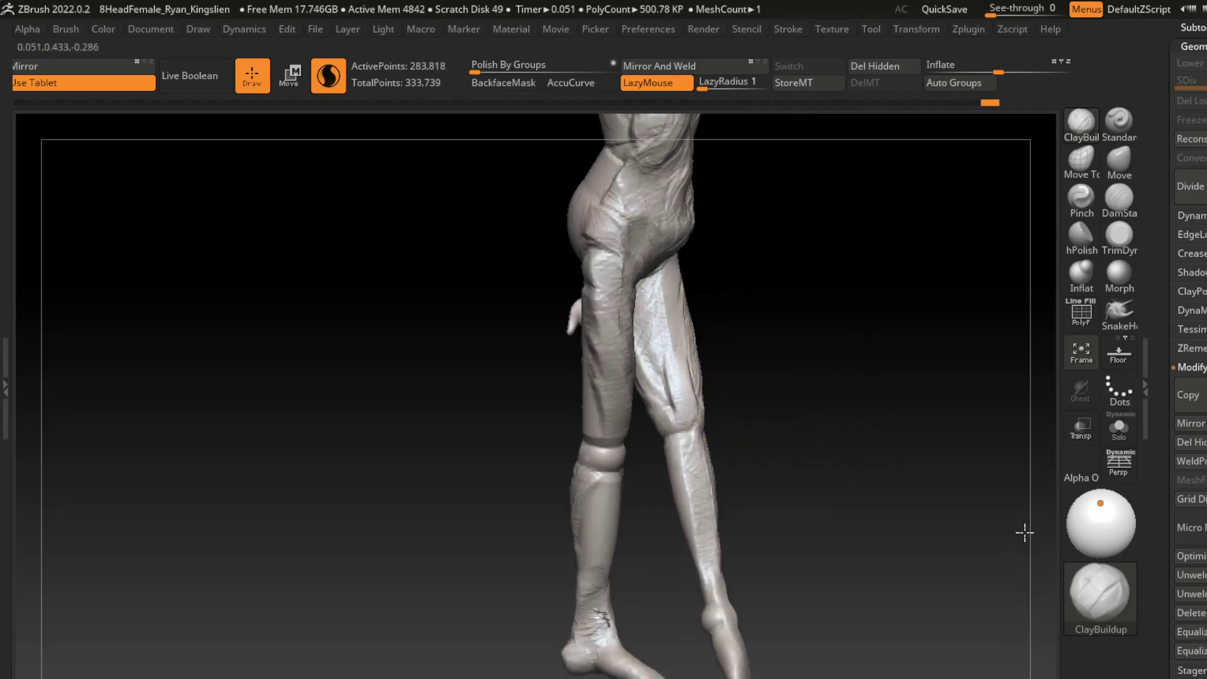
drag(1024, 554, 1029, 569)
drag(692, 377, 686, 421)
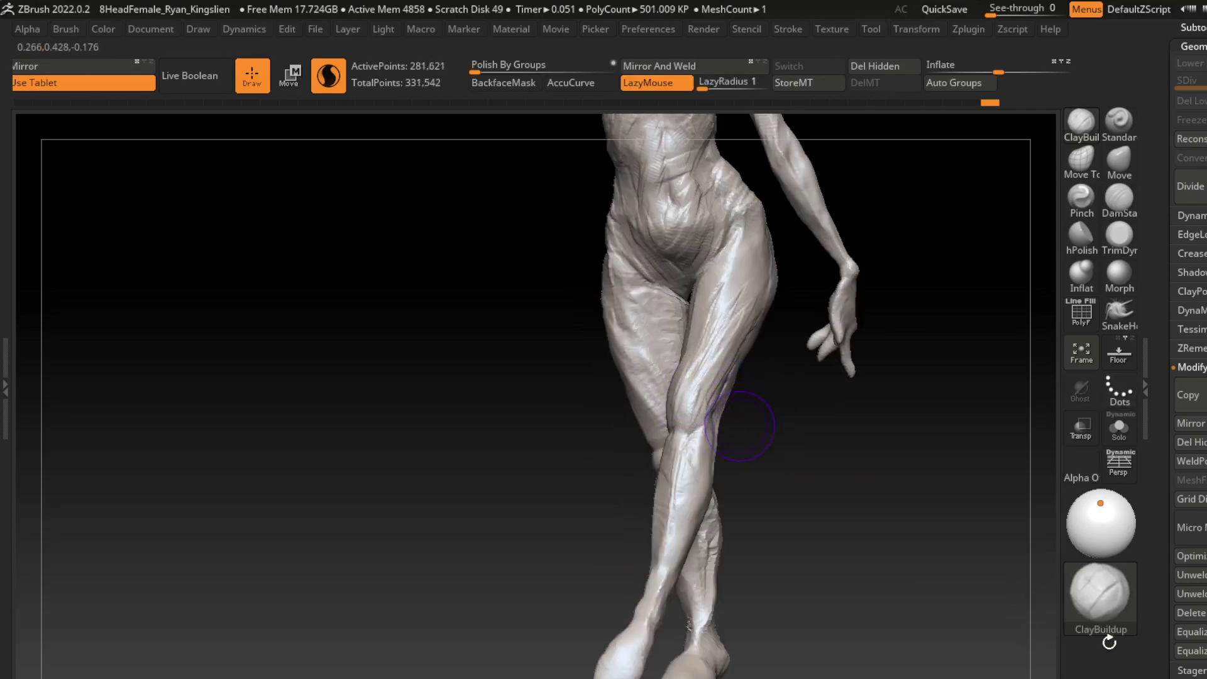
drag(742, 464, 981, 653)
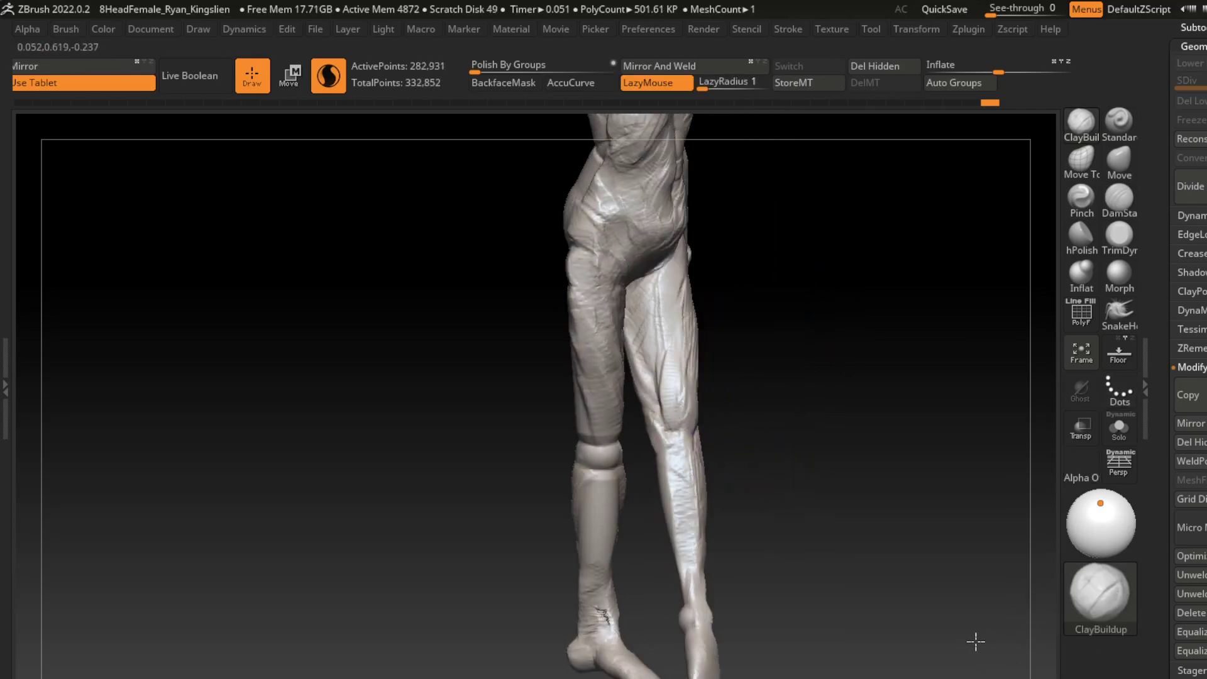
drag(961, 600, 681, 454)
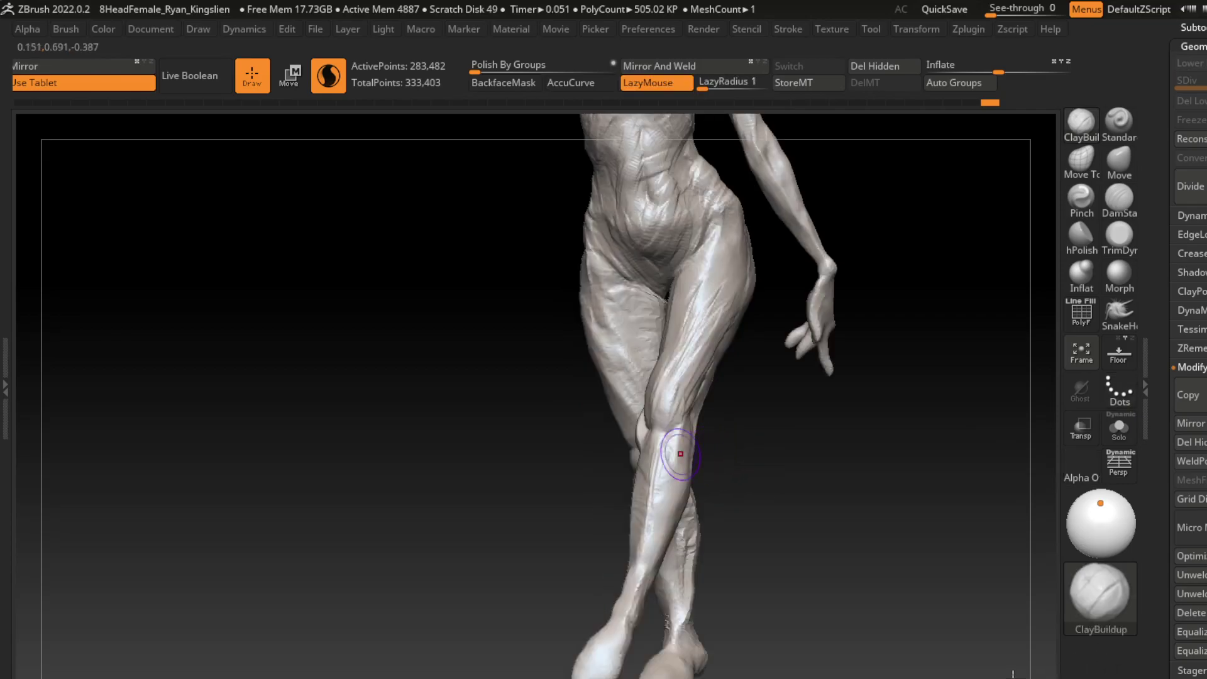
drag(717, 503, 945, 659)
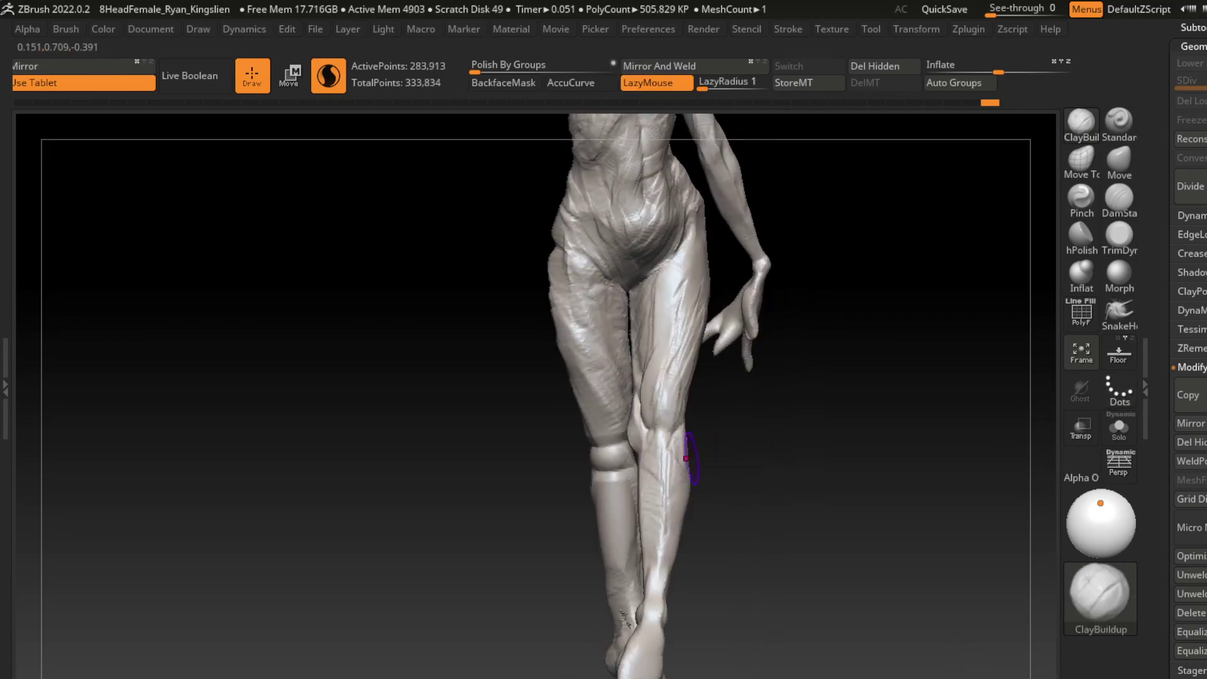
drag(723, 528, 714, 503)
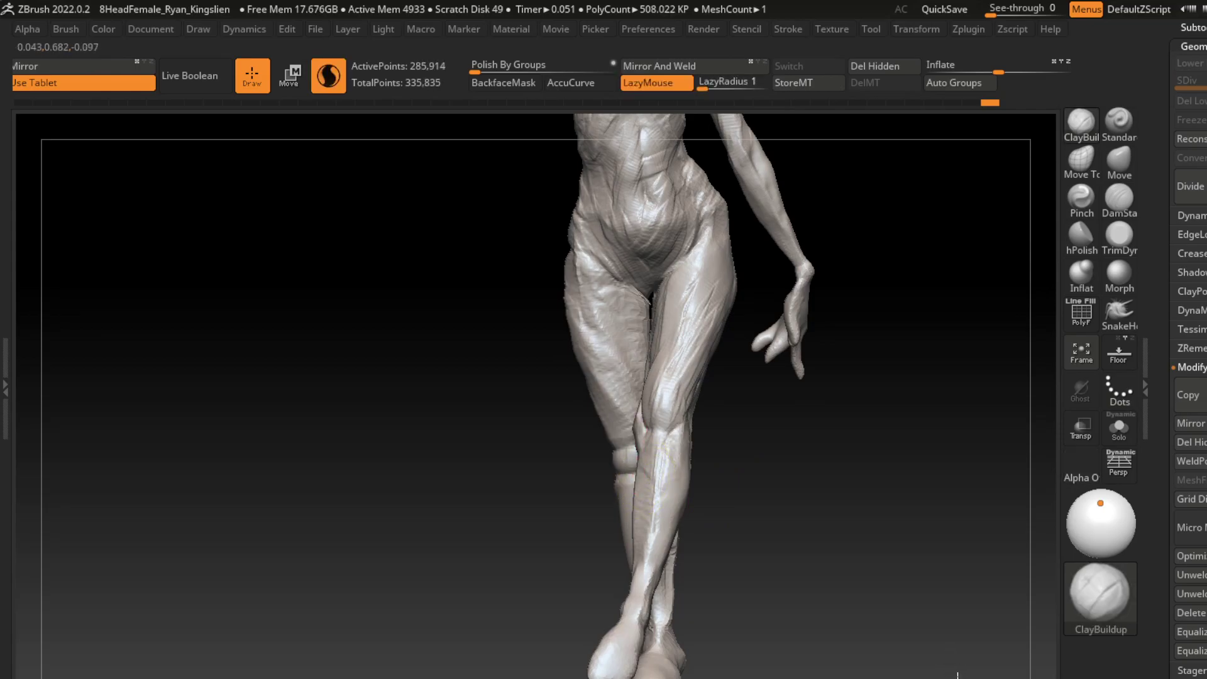
mouse_move(634, 448)
mouse_down()
mouse_move(647, 498)
mouse_move(666, 448)
mouse_move(687, 451)
mouse_up()
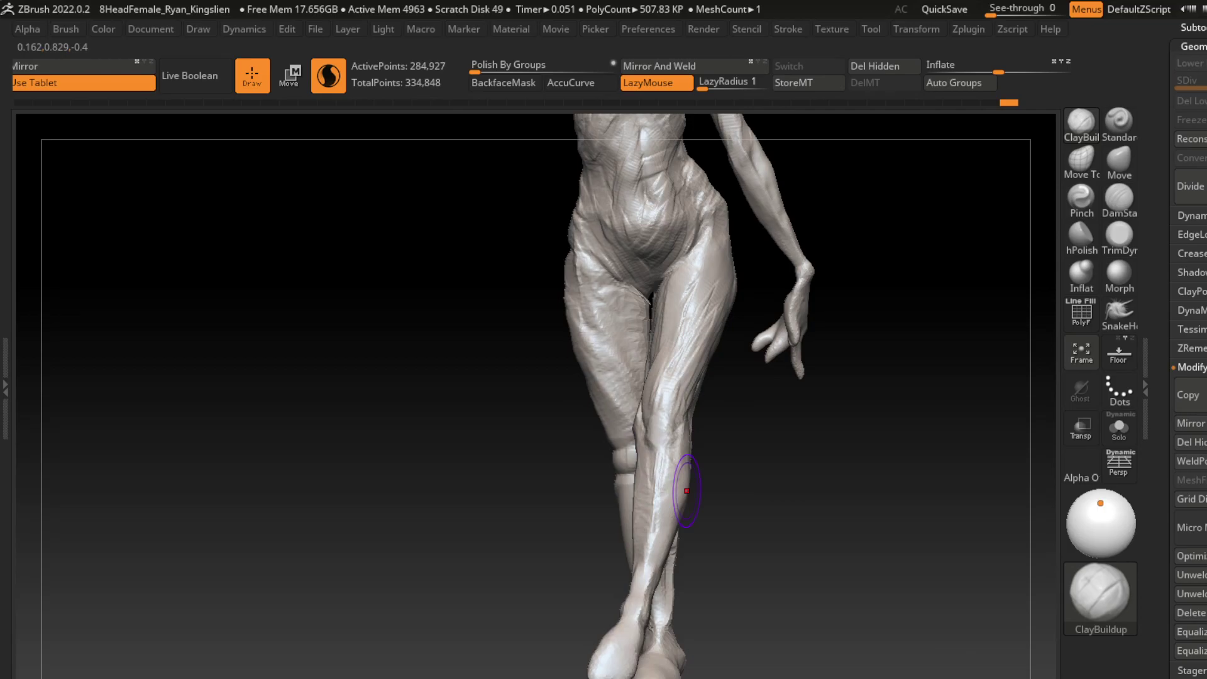
- Carve sharp creases along the knee and shin with DamStandard
key(b)
key(d)
key(s)
mouse_move(667, 491)
mouse_down()
mouse_move(654, 440)
mouse_move(667, 496)
mouse_up()
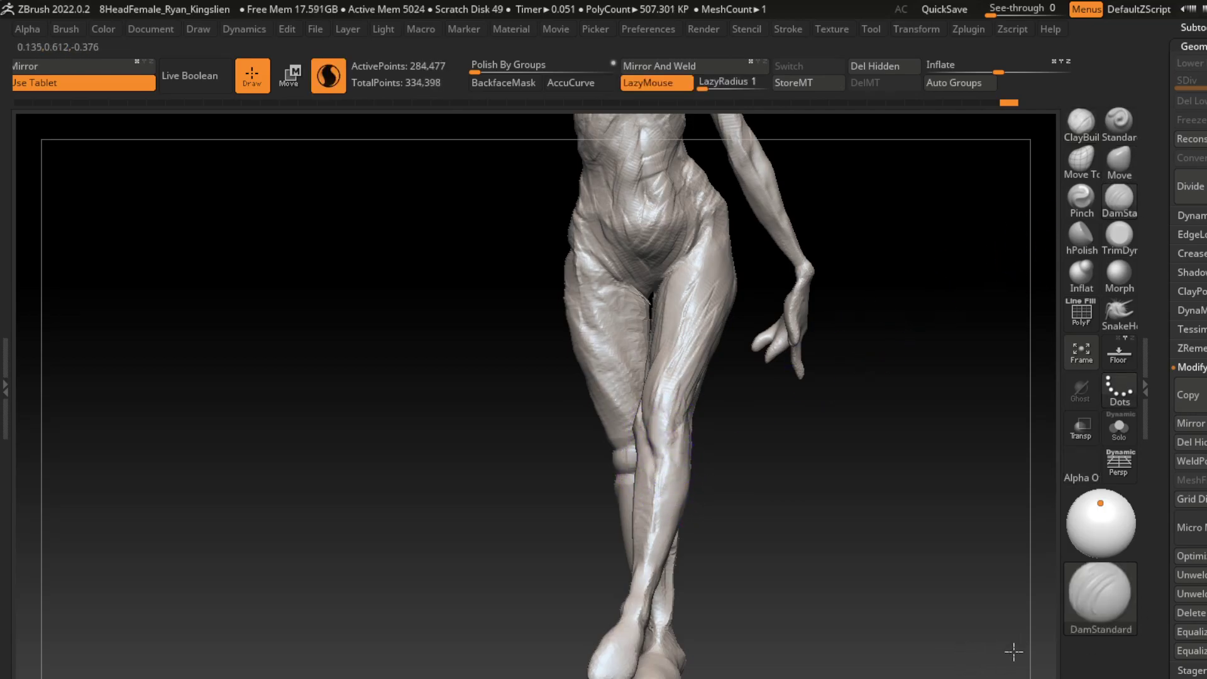
mouse_move(663, 437)
mouse_down()
mouse_move(647, 500)
mouse_move(684, 387)
mouse_up()
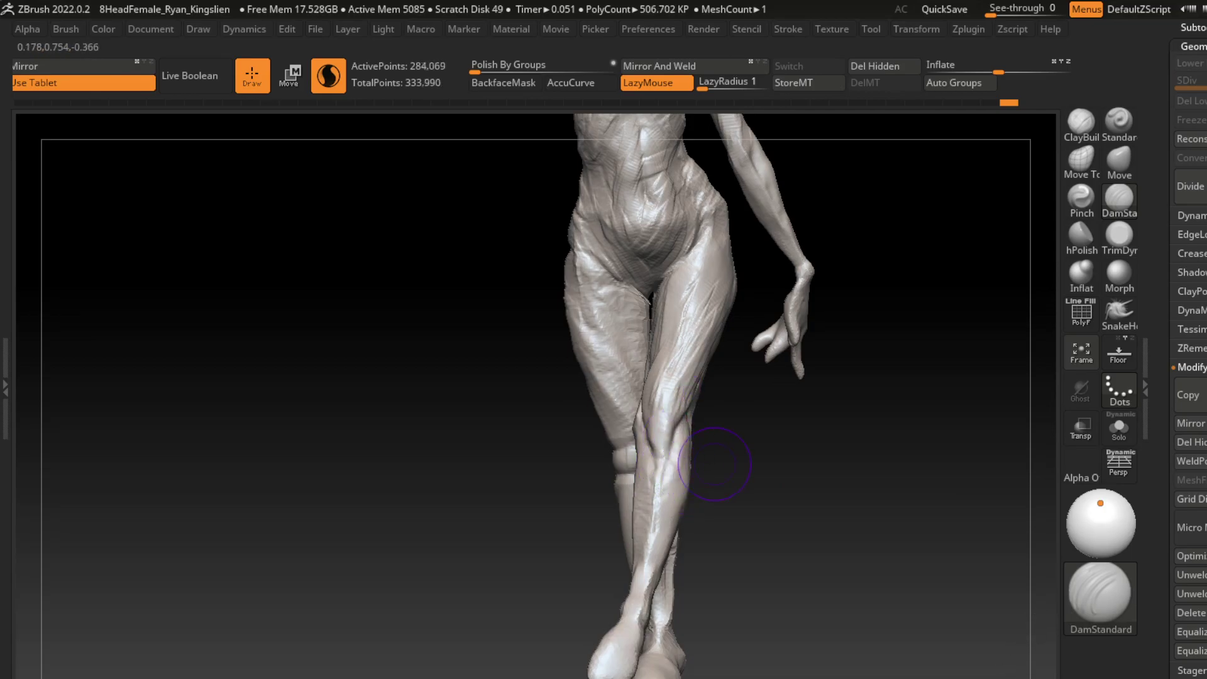
- Build up the right thigh, carve a shin crease, then build up the shin
key(b)
key(c)
key(b)
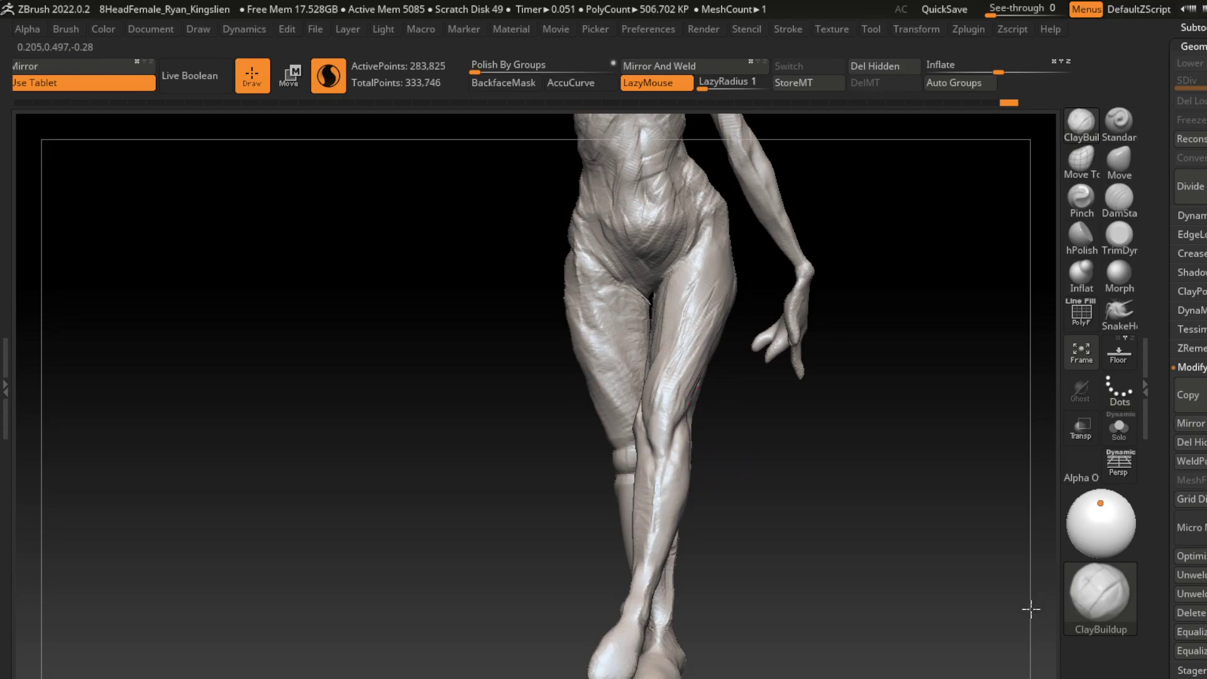
drag(685, 371, 683, 418)
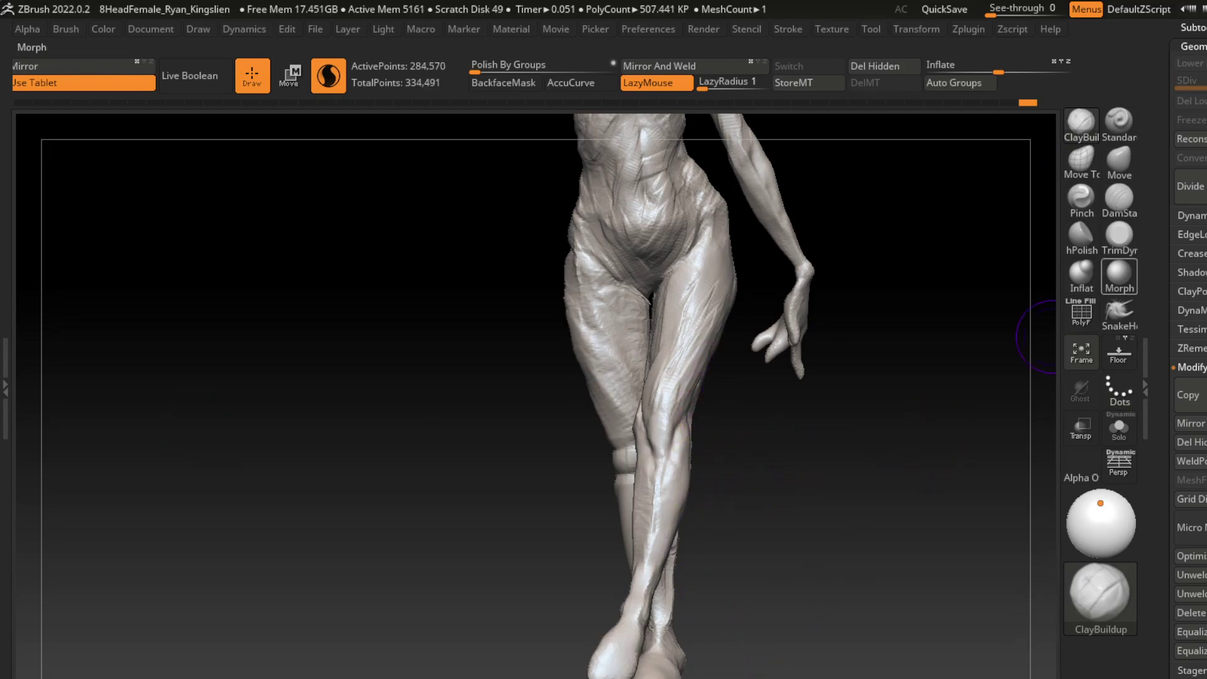
click(1120, 198)
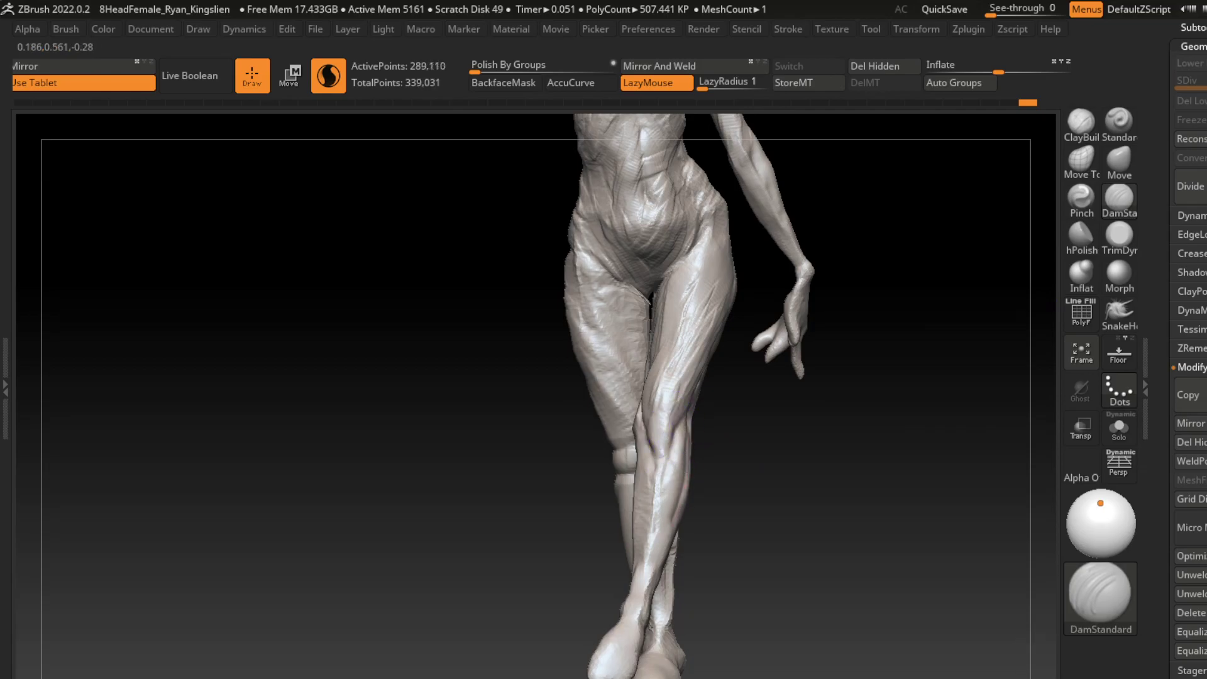
drag(666, 521, 621, 675)
click(1082, 122)
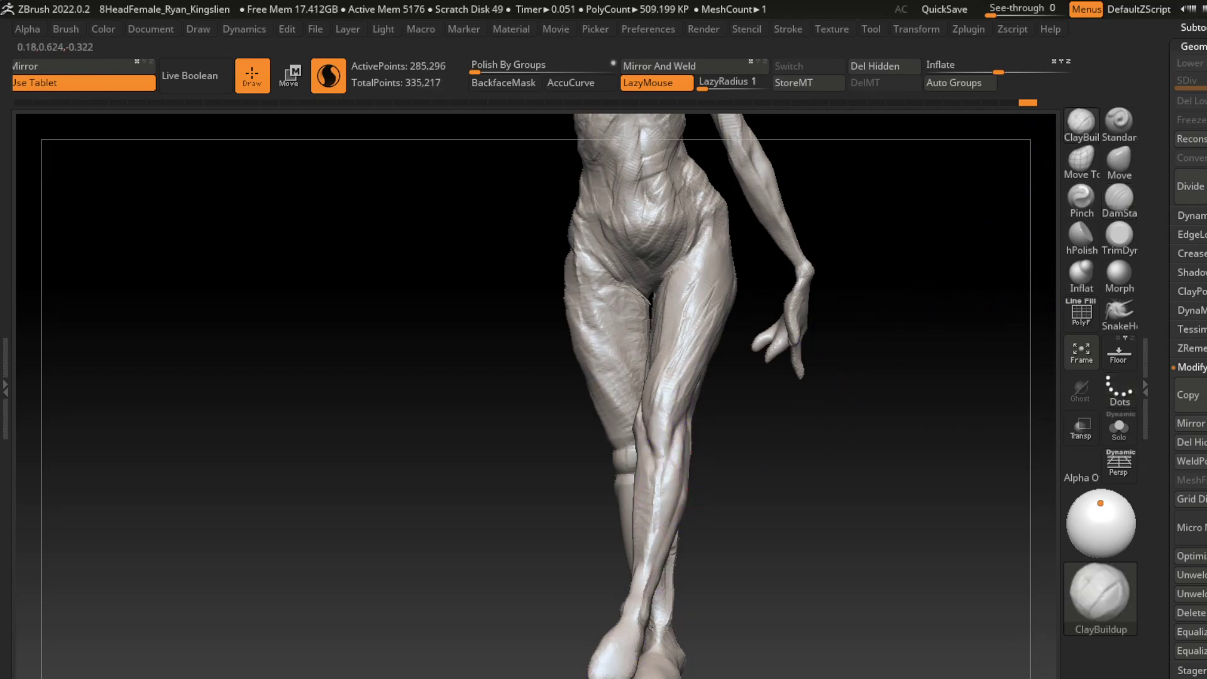
mouse_move(673, 482)
mouse_down()
mouse_move(651, 597)
mouse_move(667, 441)
mouse_move(667, 511)
mouse_up()
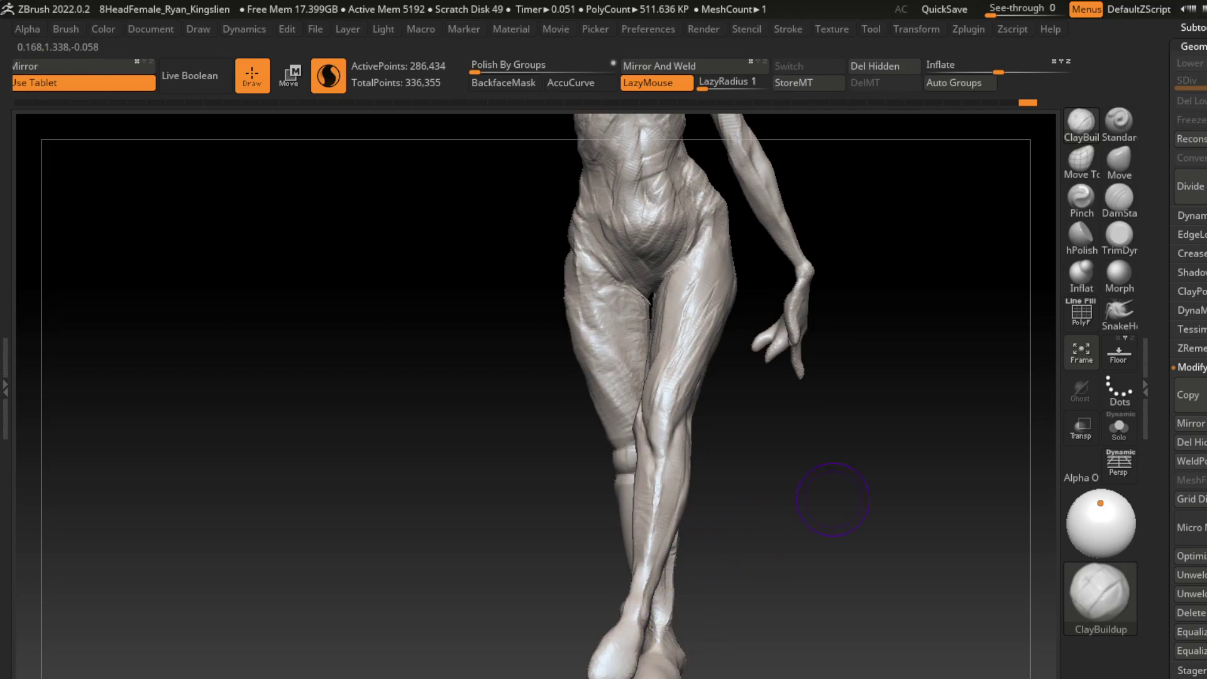
- Add clay strokes down the shin front, checking the legs from the side
mouse_move(833, 500)
mouse_down()
mouse_move(692, 437)
mouse_move(666, 573)
mouse_up()
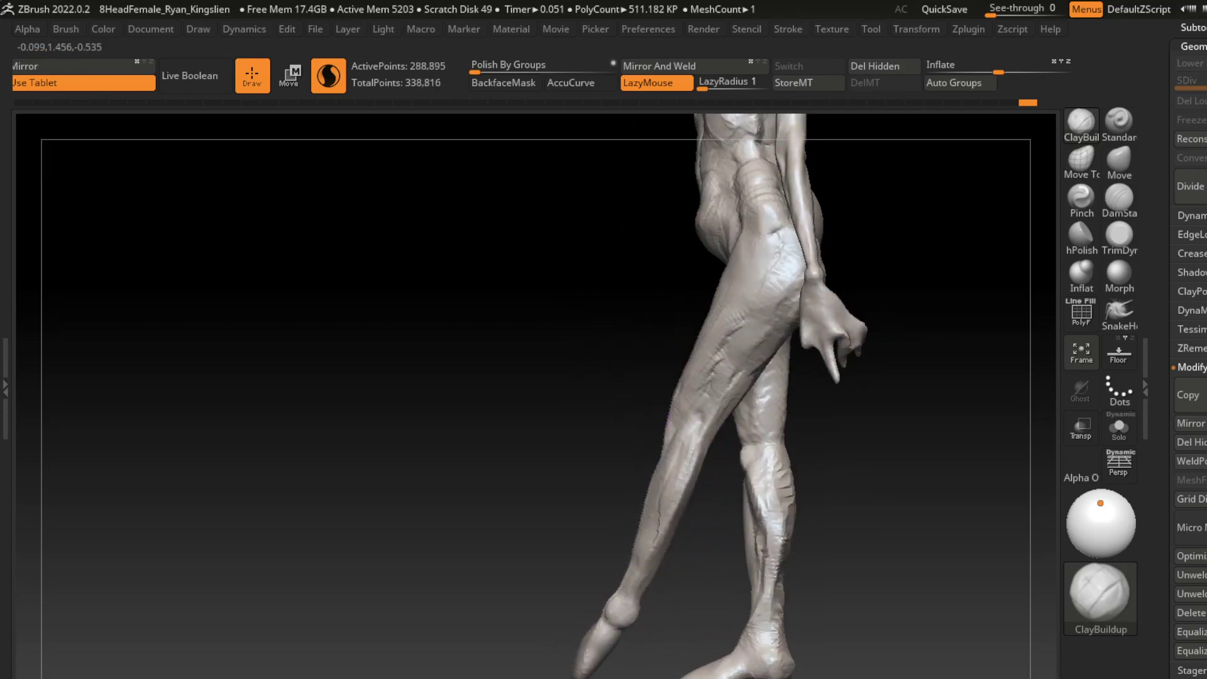
drag(842, 534, 790, 528)
drag(688, 510, 682, 553)
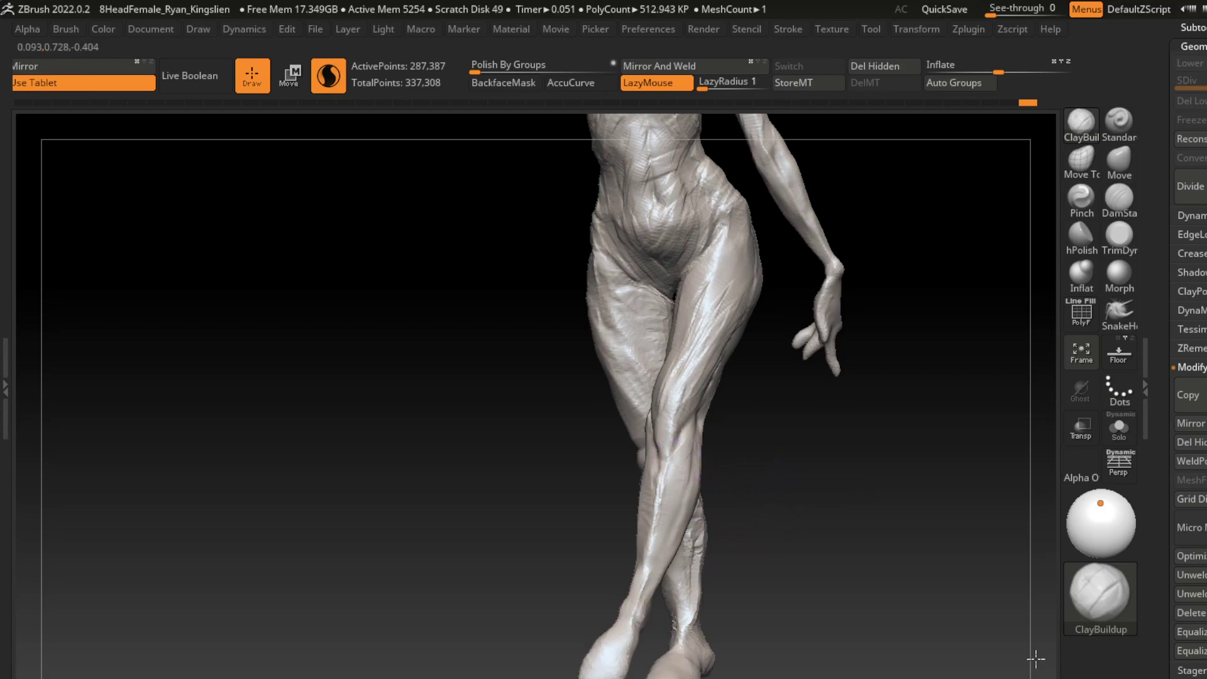
drag(674, 468, 661, 532)
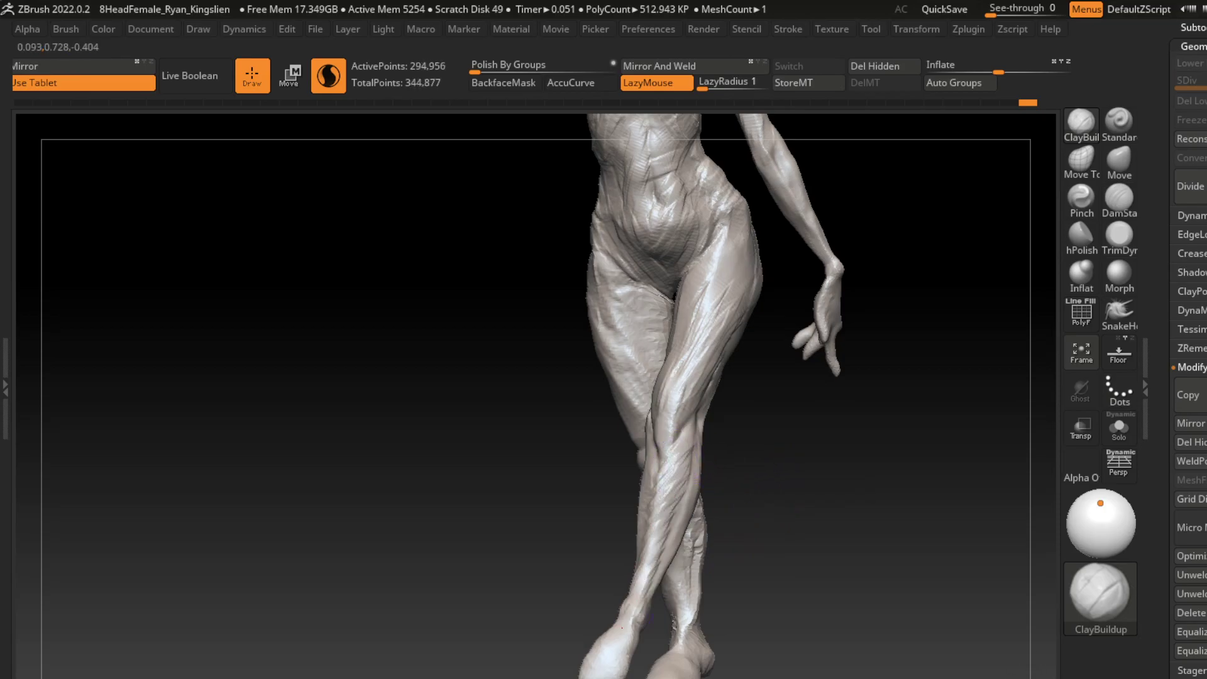
drag(676, 484, 628, 620)
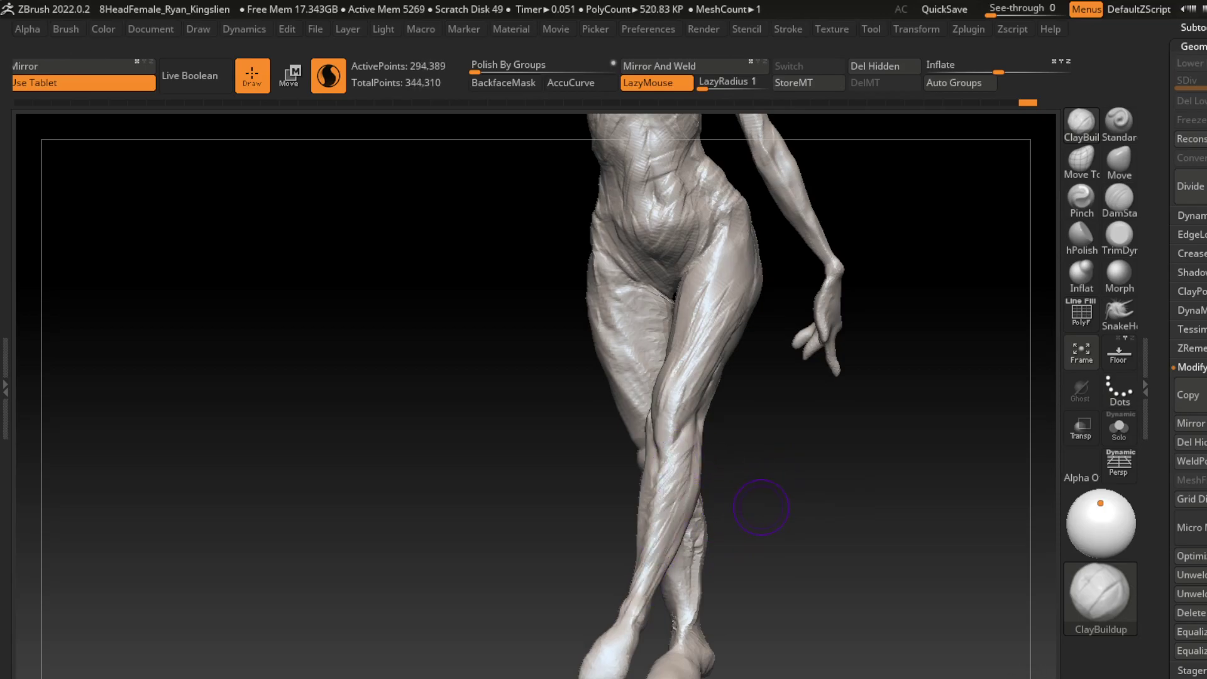
alt+drag(761, 507, 792, 448)
drag(673, 544, 859, 489)
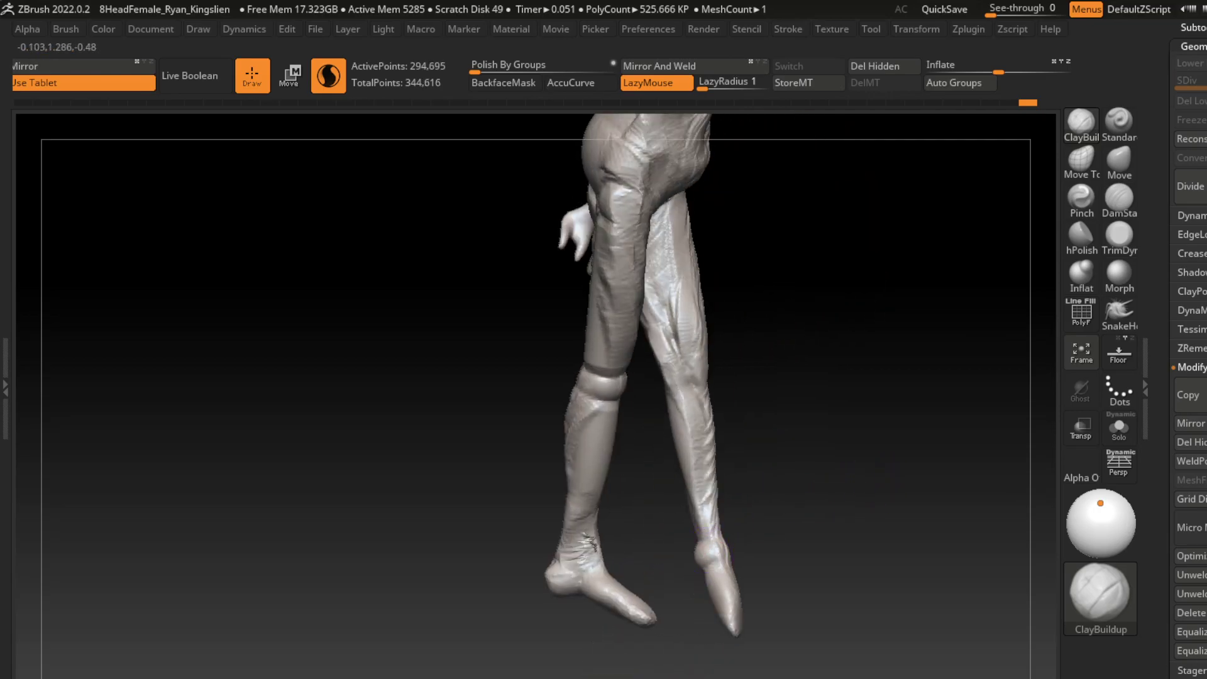
drag(754, 540, 782, 498)
- Sculpt and refine the shape of the left foot
drag(706, 552, 695, 574)
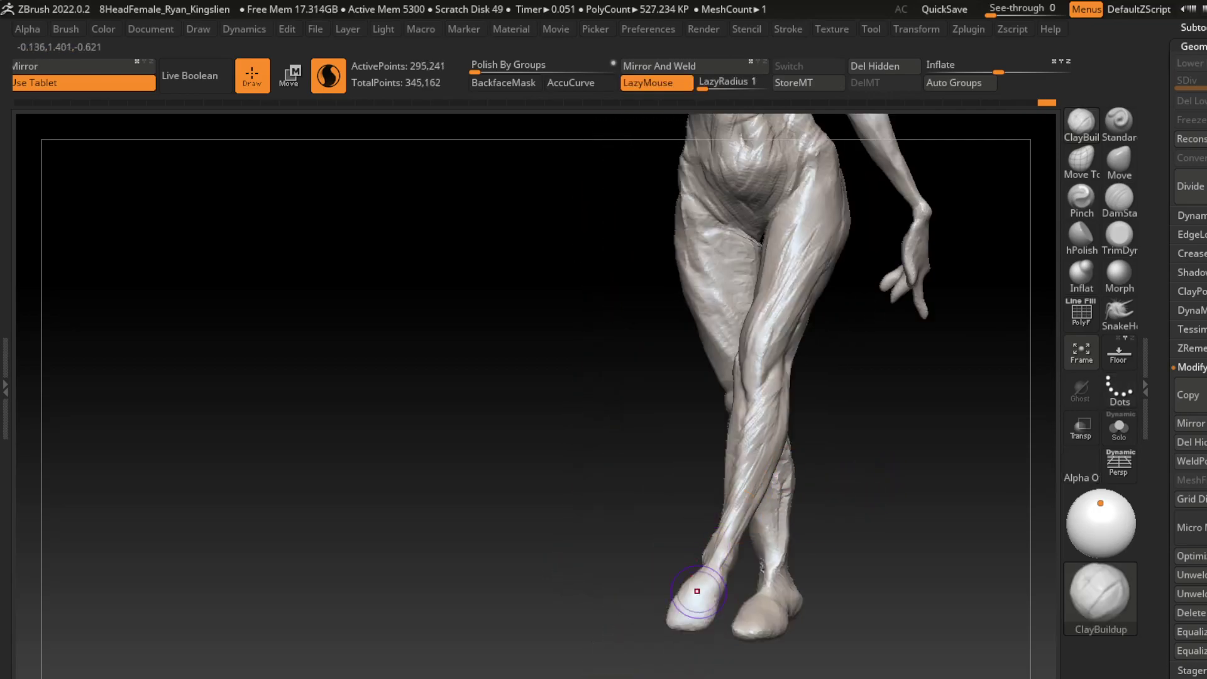
drag(755, 503, 822, 499)
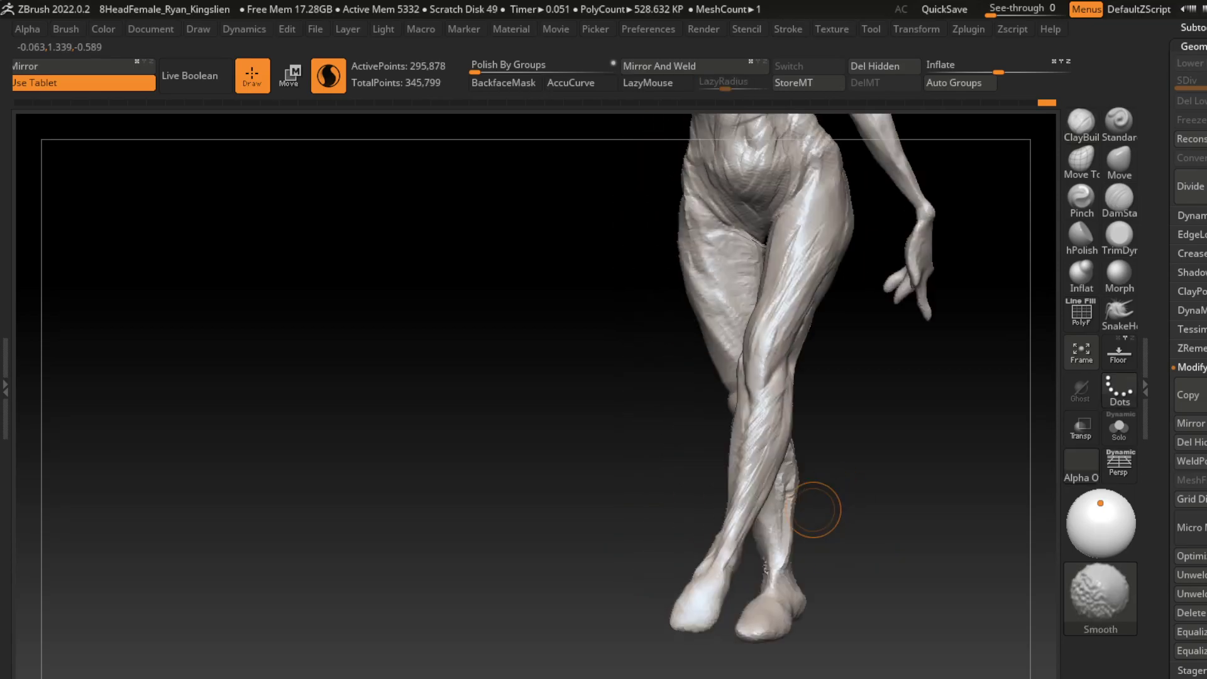
drag(691, 597, 707, 570)
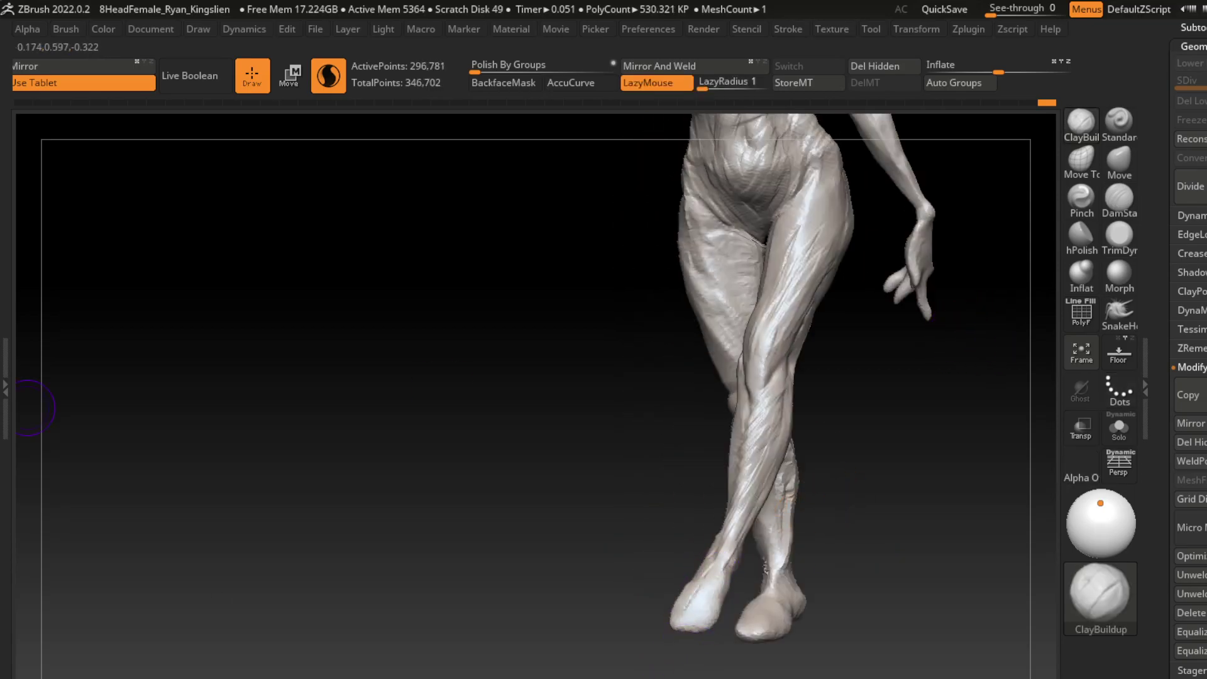
drag(714, 640, 722, 599)
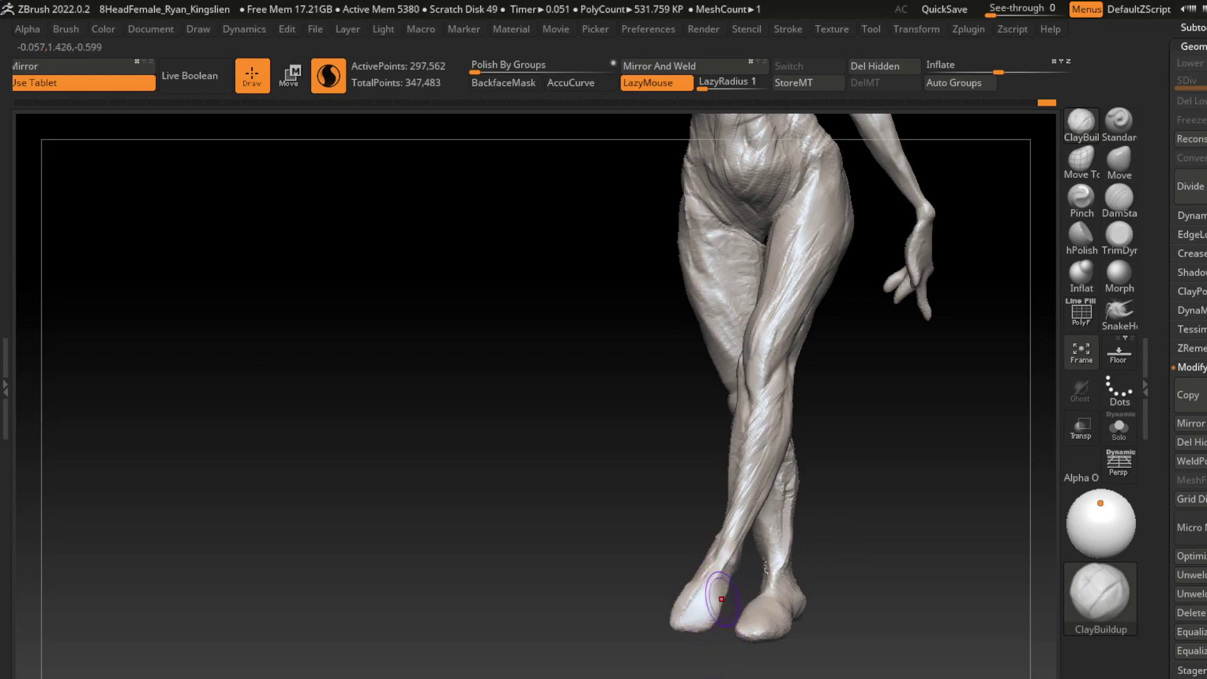
- Build up the left inner thigh, knee and lower leg surface
drag(783, 440, 761, 396)
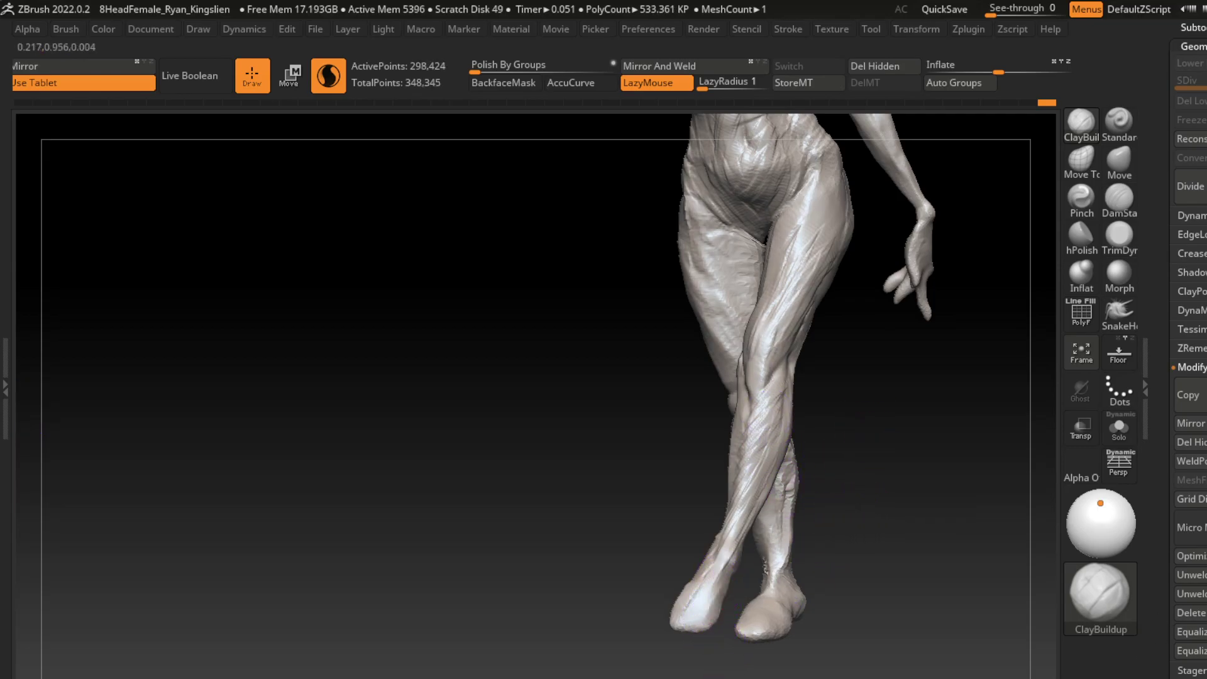
drag(893, 440, 836, 396)
drag(750, 354, 692, 274)
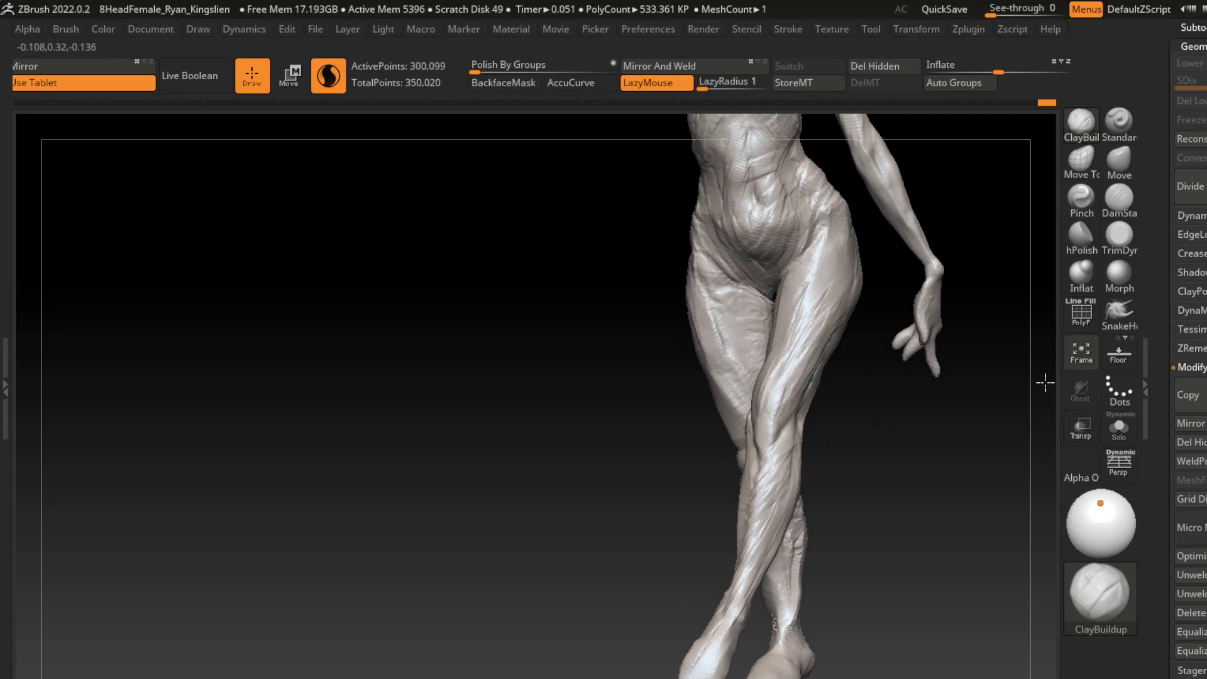
mouse_move(711, 352)
mouse_down()
mouse_move(695, 274)
mouse_move(742, 409)
mouse_move(698, 314)
mouse_up()
mouse_move(748, 396)
mouse_down()
mouse_move(701, 289)
mouse_move(717, 270)
mouse_up()
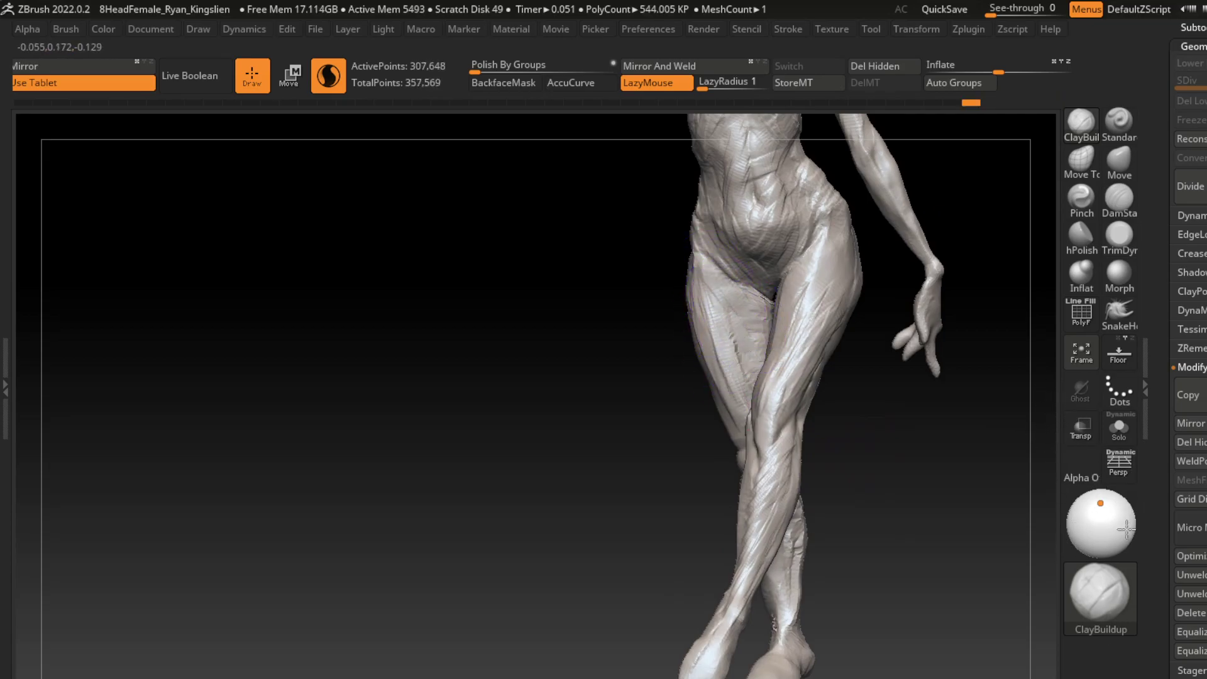
drag(755, 396, 752, 413)
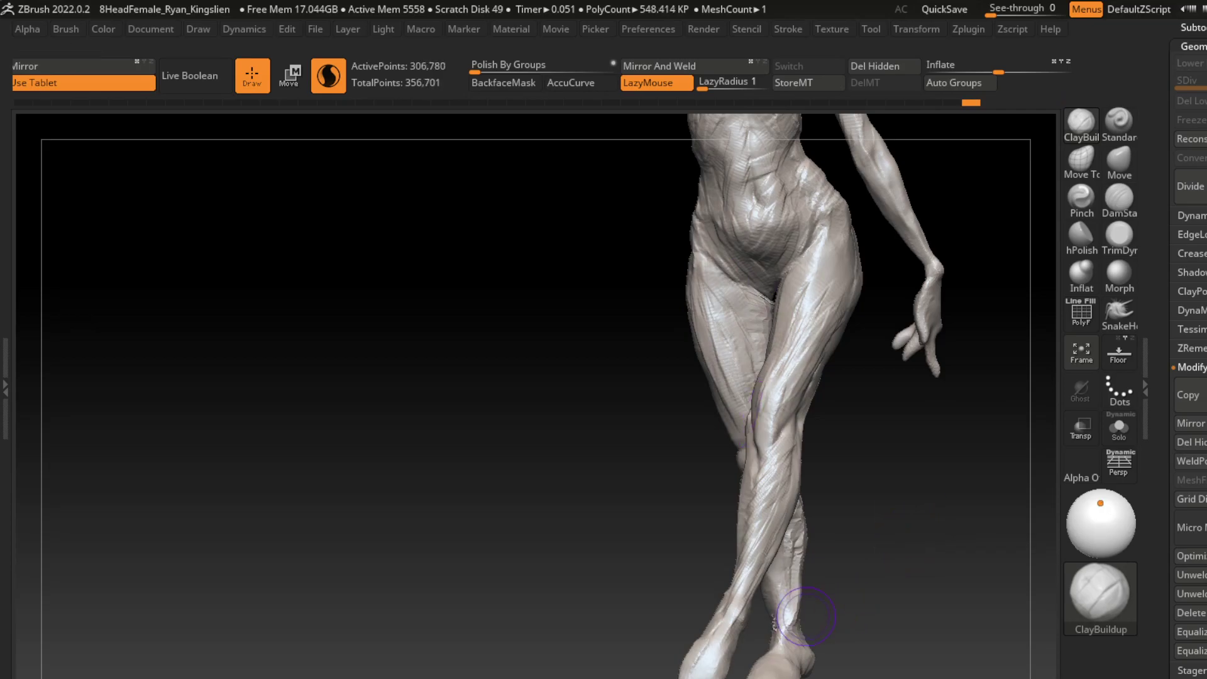
mouse_move(819, 606)
mouse_down()
mouse_move(791, 585)
mouse_move(816, 604)
mouse_up()
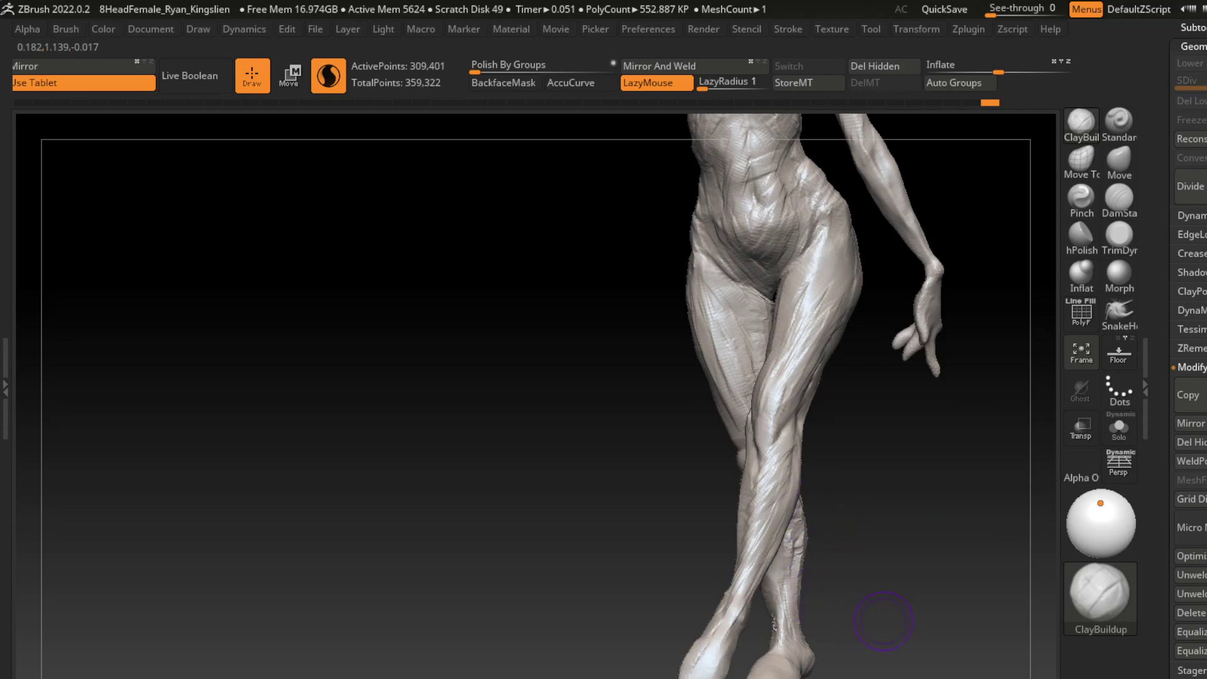
- Reshape the ankle and foot surface with several clay strokes
mouse_move(883, 621)
mouse_down()
mouse_move(818, 603)
mouse_move(897, 587)
mouse_up()
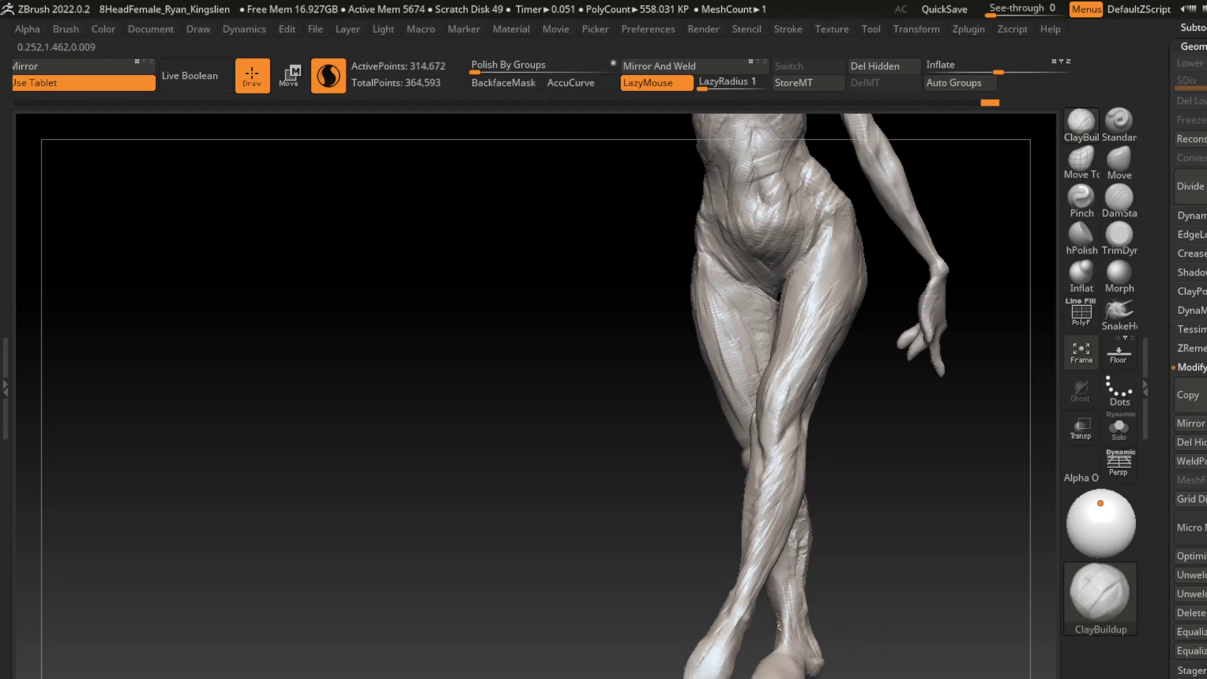
mouse_move(826, 640)
mouse_down()
mouse_move(787, 659)
mouse_move(771, 472)
mouse_up()
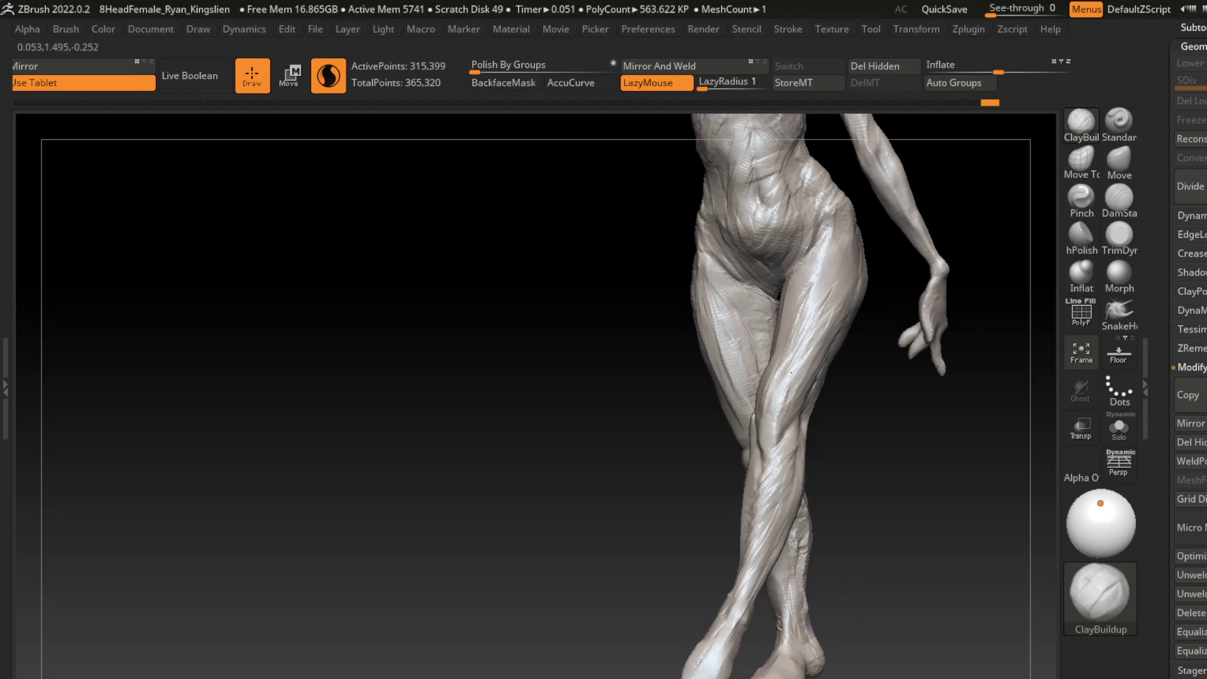
mouse_move(779, 675)
mouse_down()
mouse_move(787, 622)
mouse_move(771, 610)
mouse_up()
drag(789, 650, 780, 601)
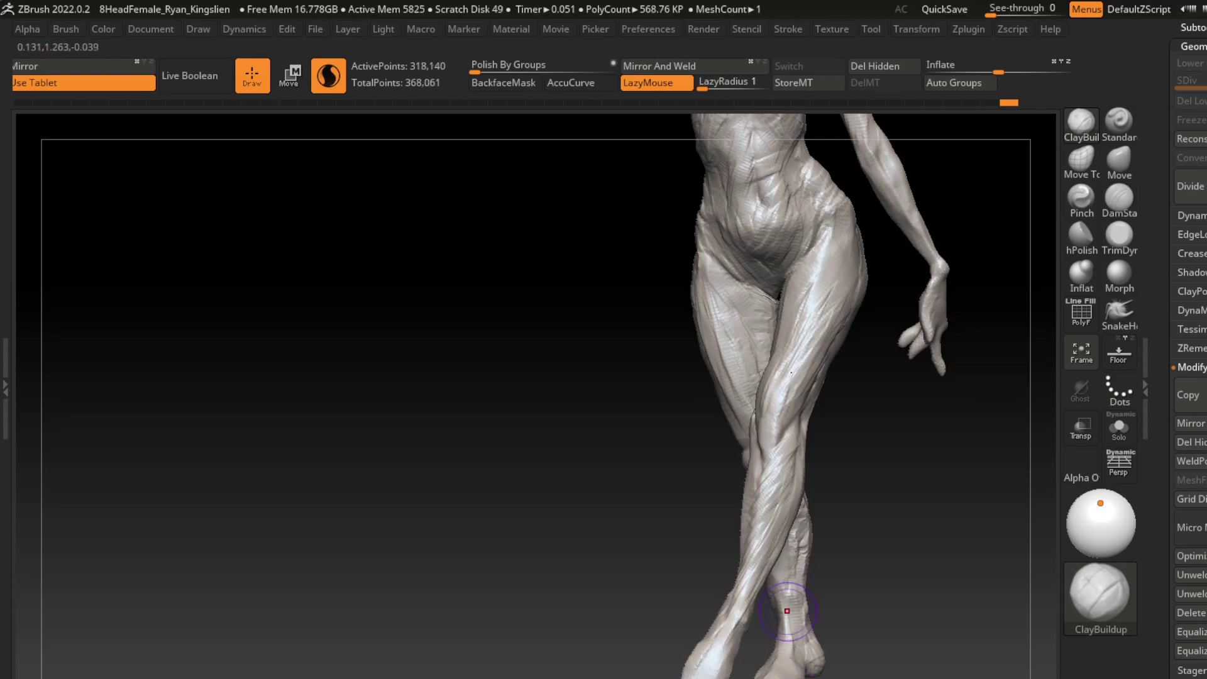
drag(782, 579, 802, 540)
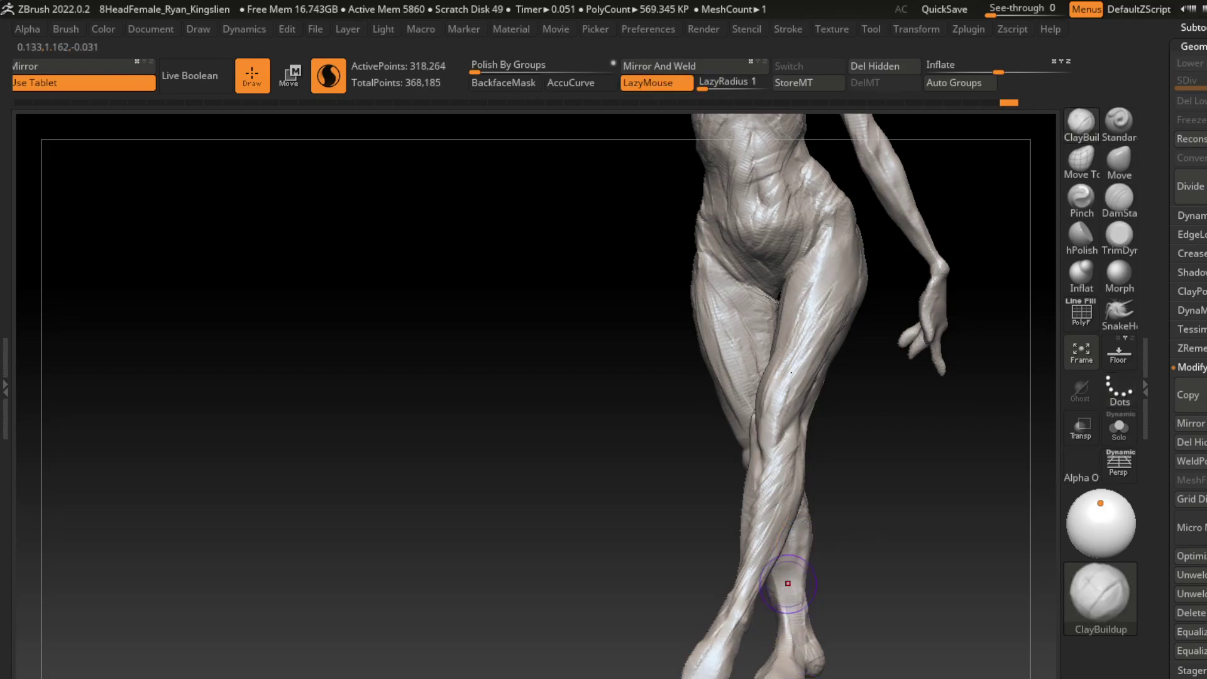
drag(789, 642, 780, 578)
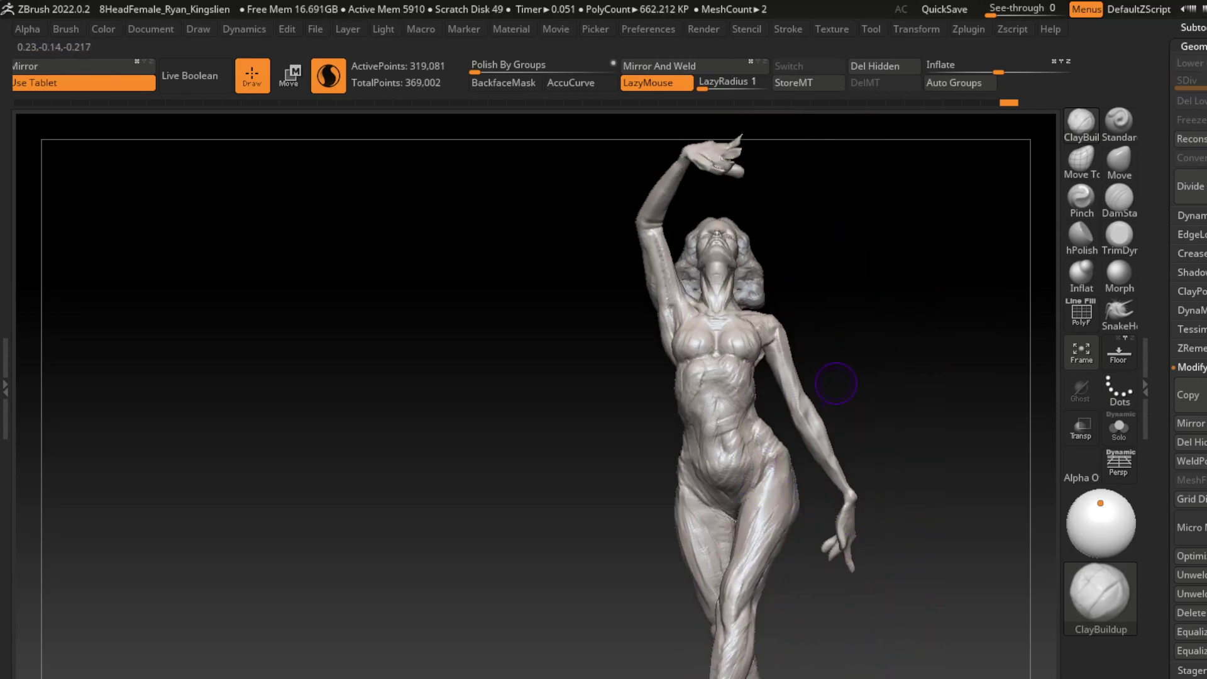
- Viewing from under the chin, build up ClayBuildup strokes over the right shoulder and upper arm
ctrl+right_drag(836, 383, 846, 358)
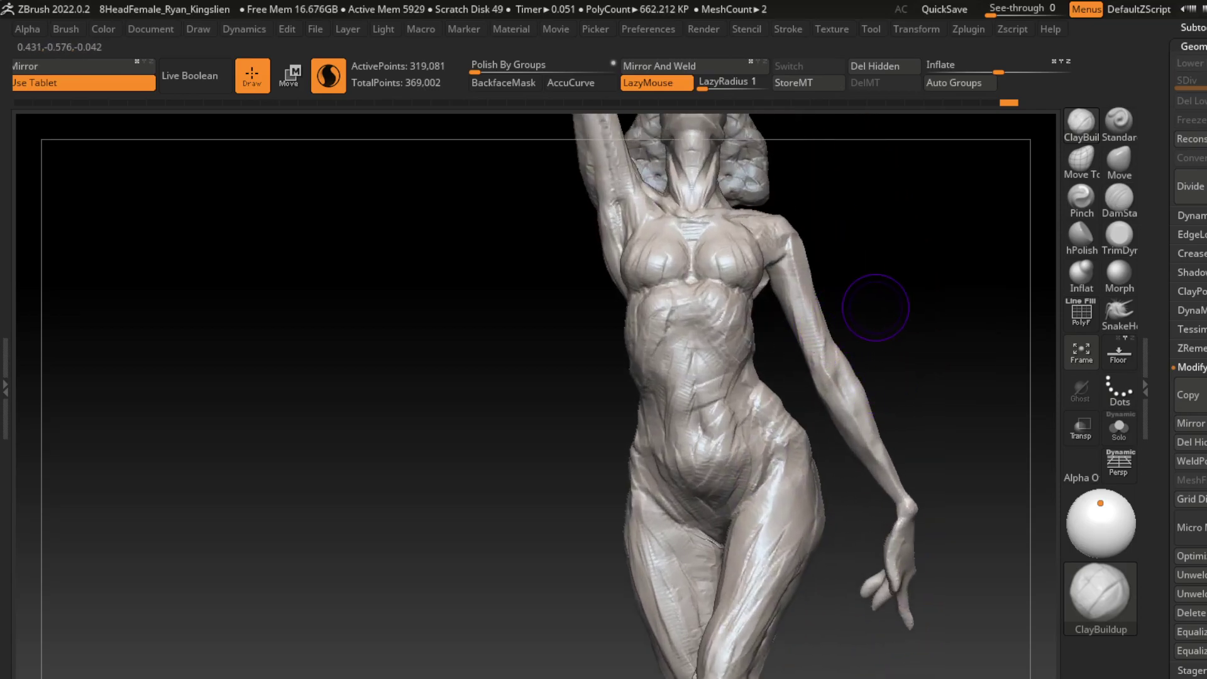
key(s)
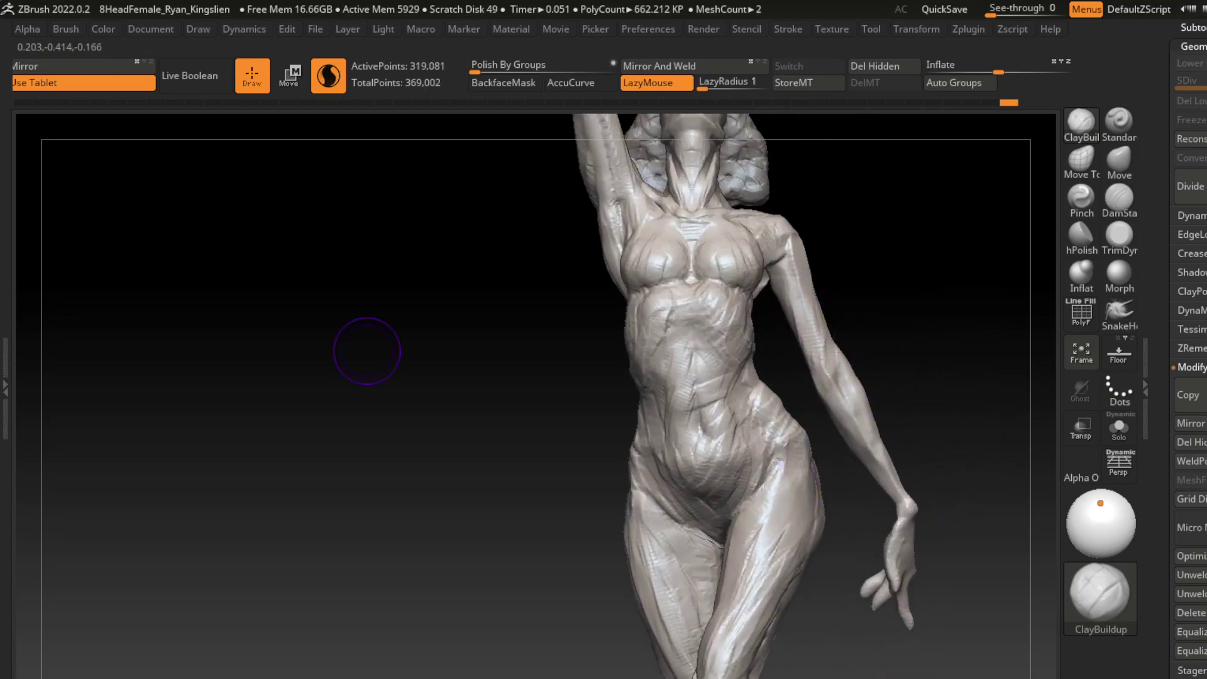
mouse_move(877, 218)
mouse_down()
mouse_move(872, 202)
mouse_move(852, 283)
mouse_up()
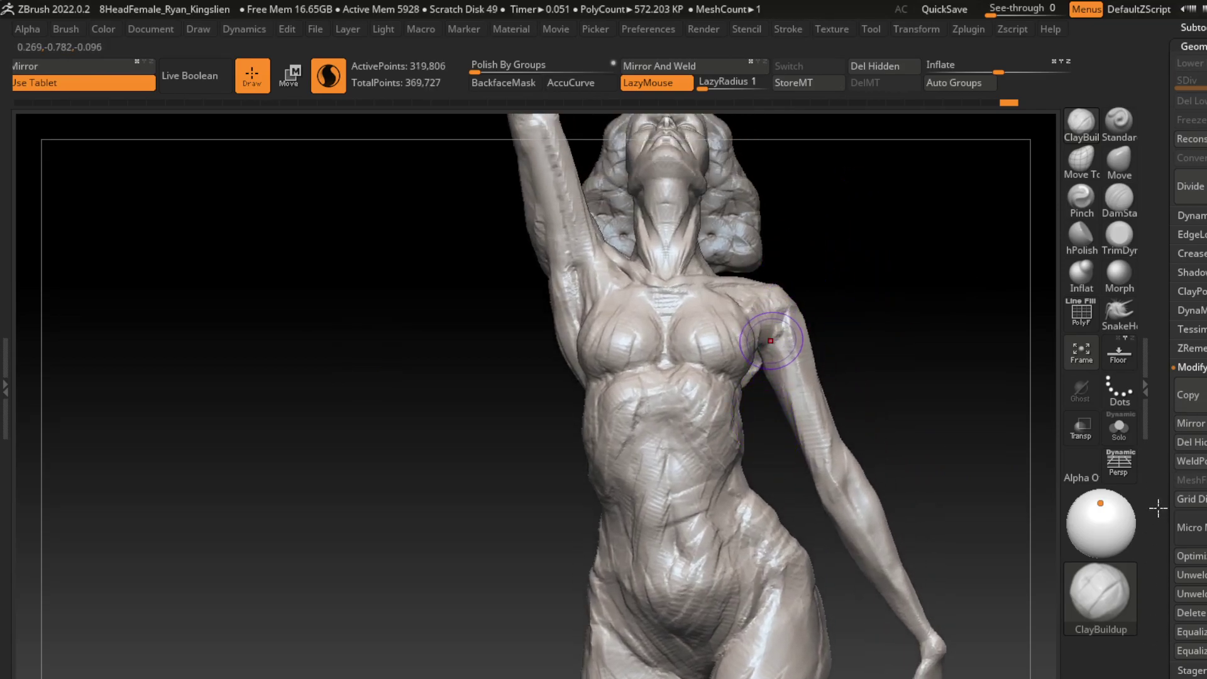
click(1119, 198)
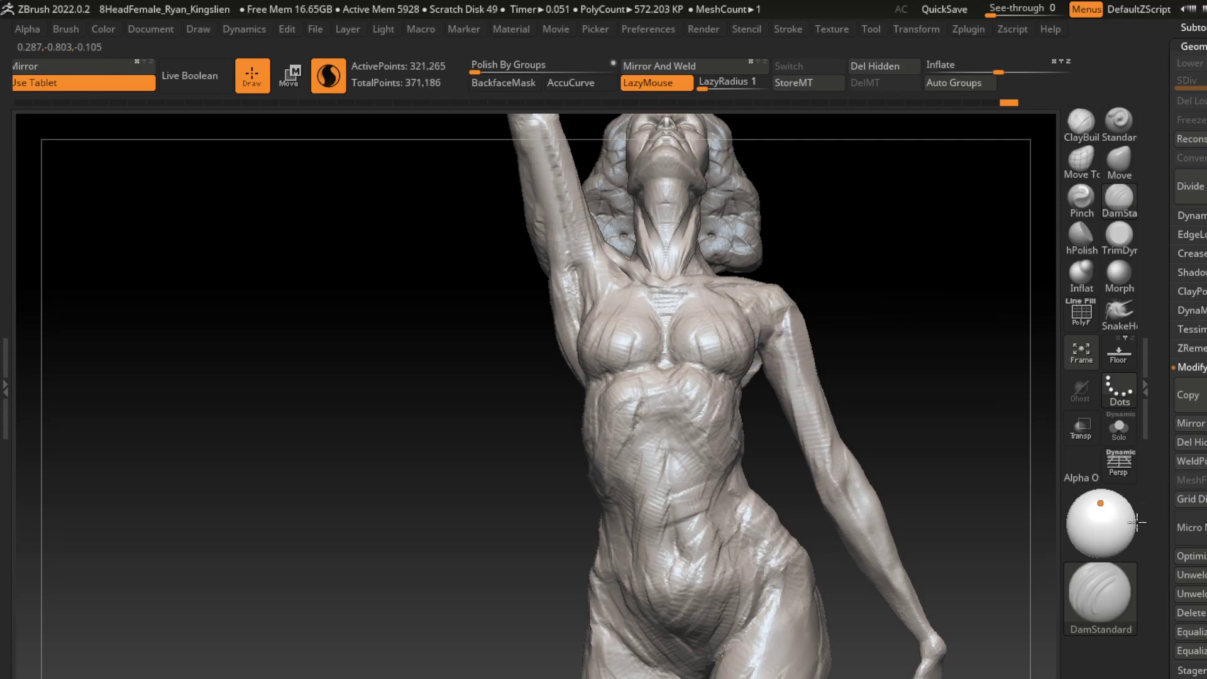
click(1082, 123)
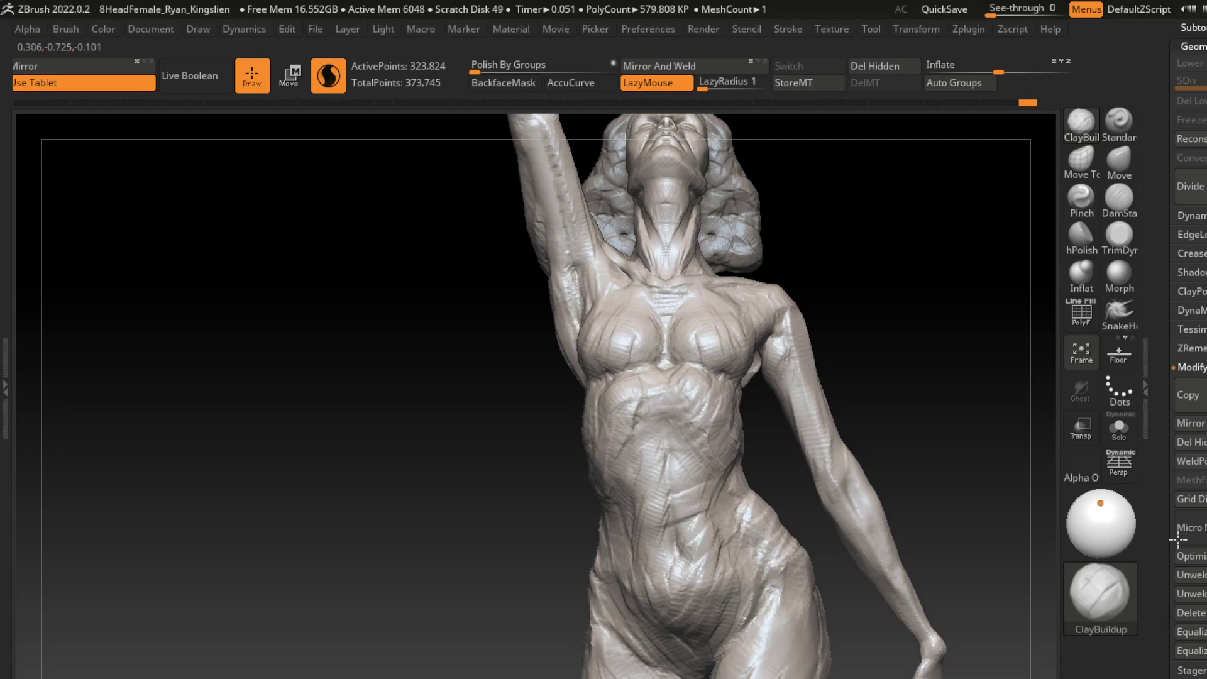
drag(794, 396, 780, 354)
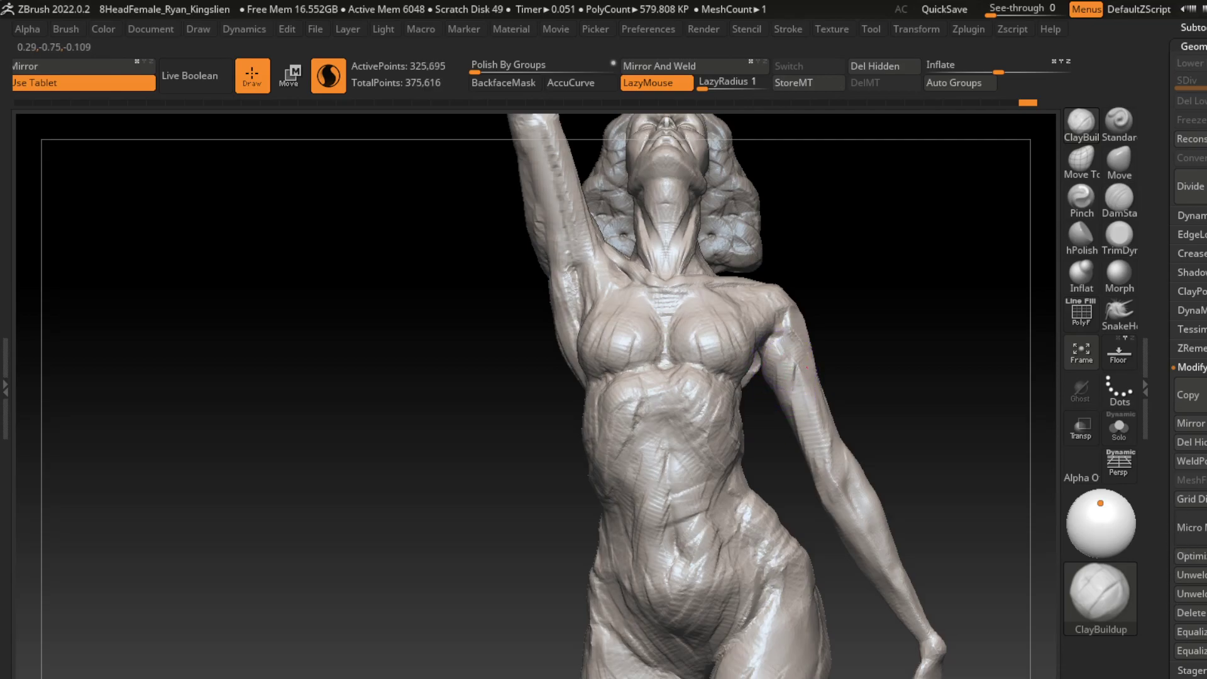
drag(807, 367, 812, 396)
drag(876, 229, 839, 371)
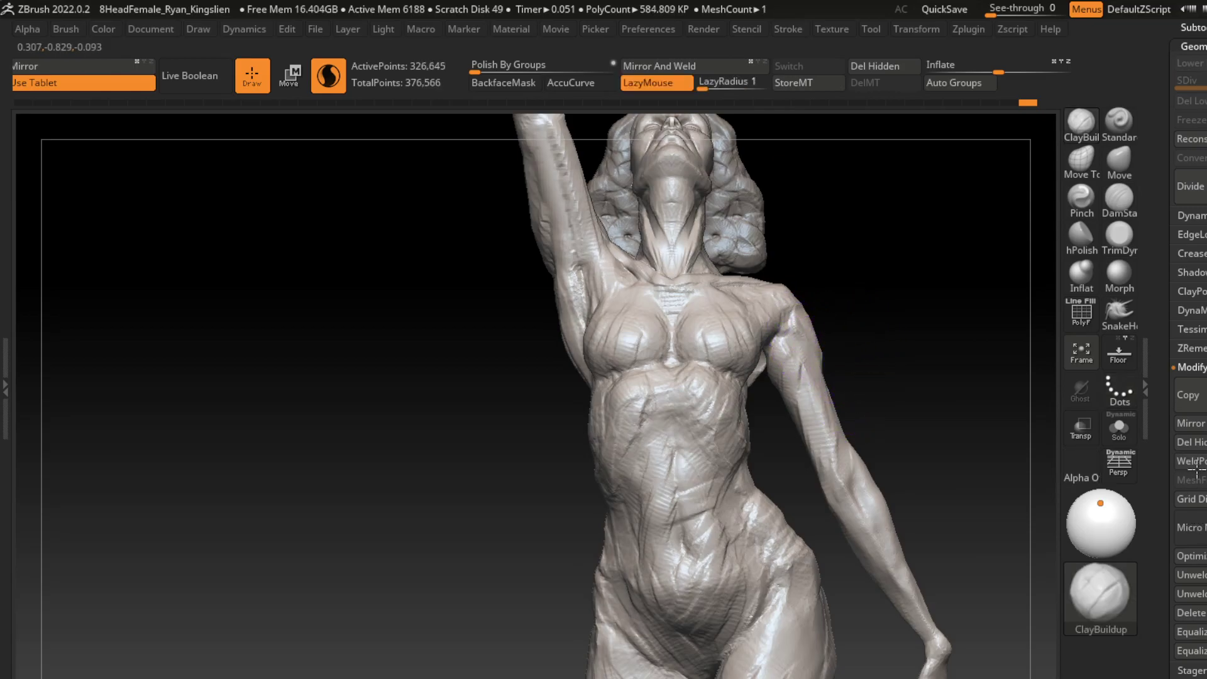
drag(791, 313, 786, 295)
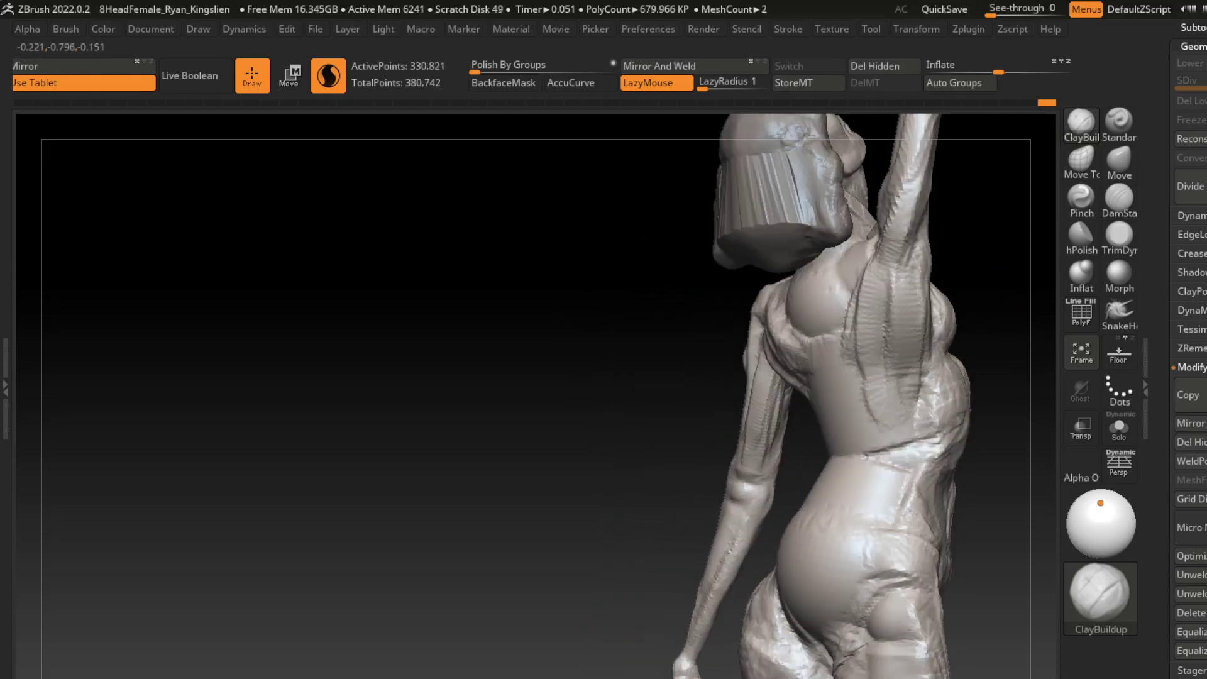
- Lay clay strokes down the inner upper arm and along the forearm
drag(766, 393, 774, 415)
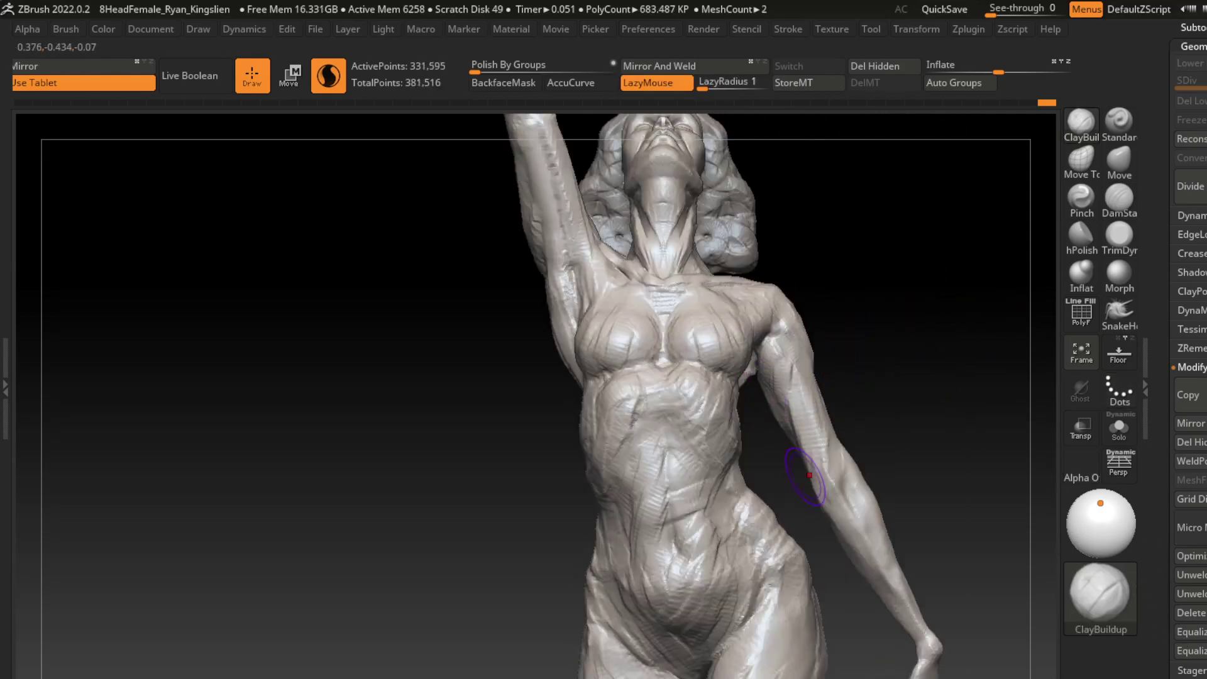
drag(816, 452, 796, 412)
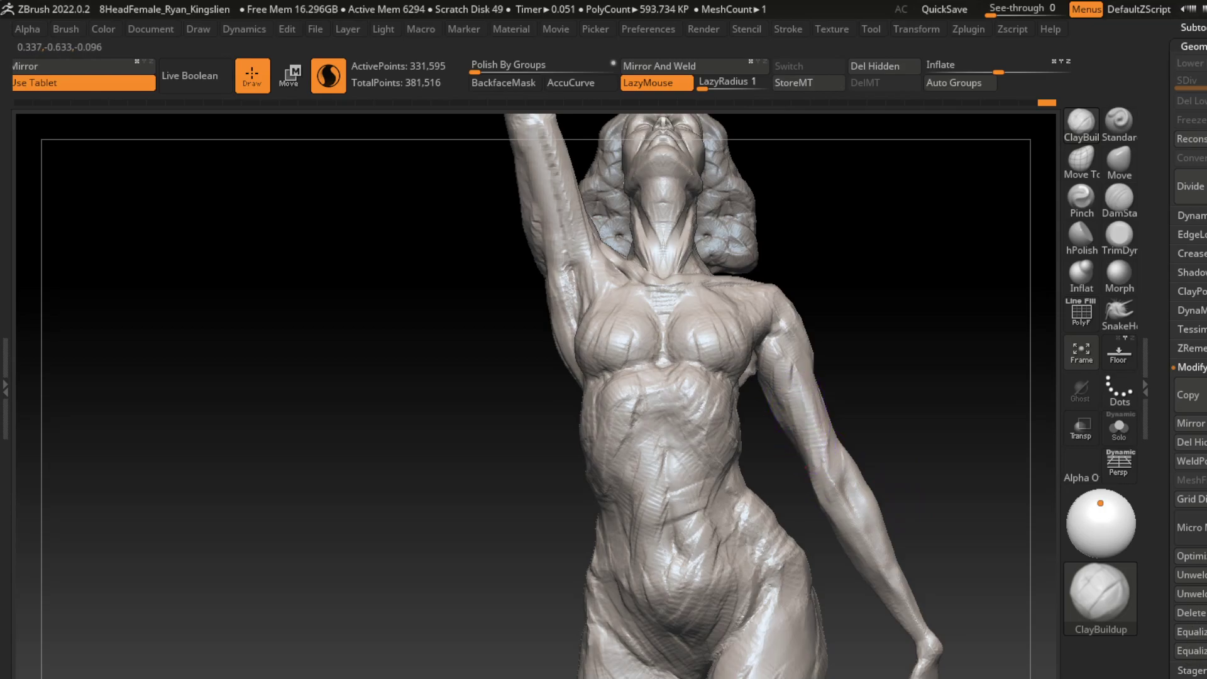
drag(831, 466, 853, 495)
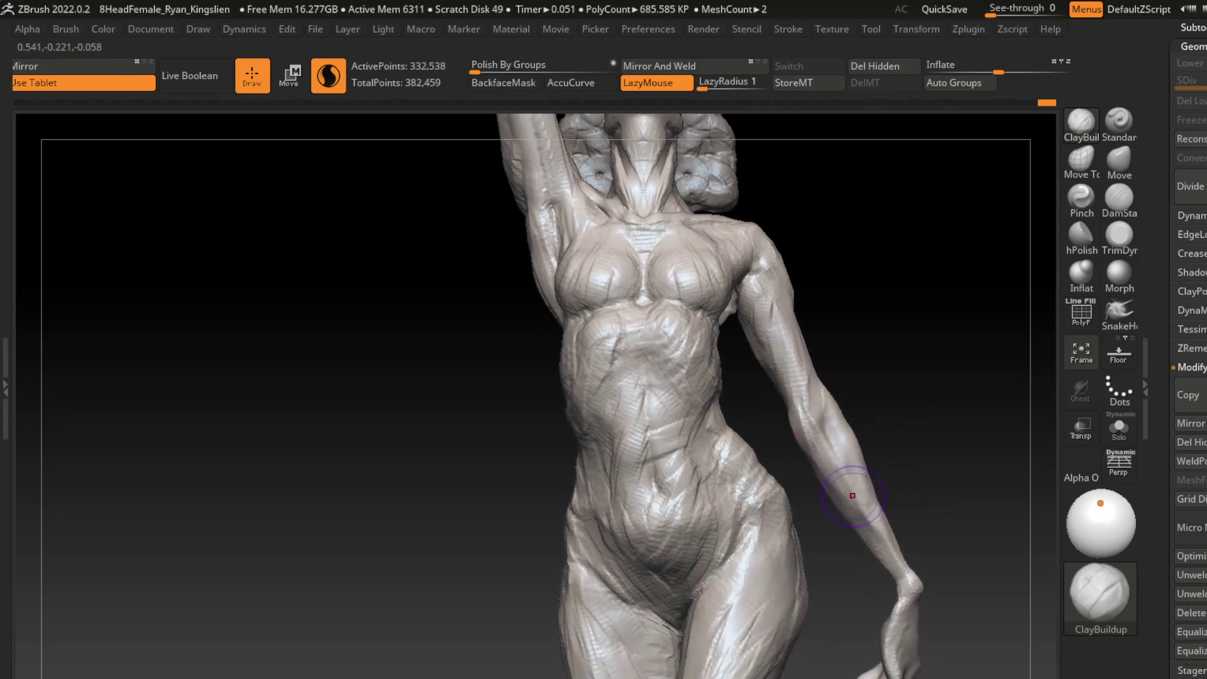
drag(816, 461, 858, 510)
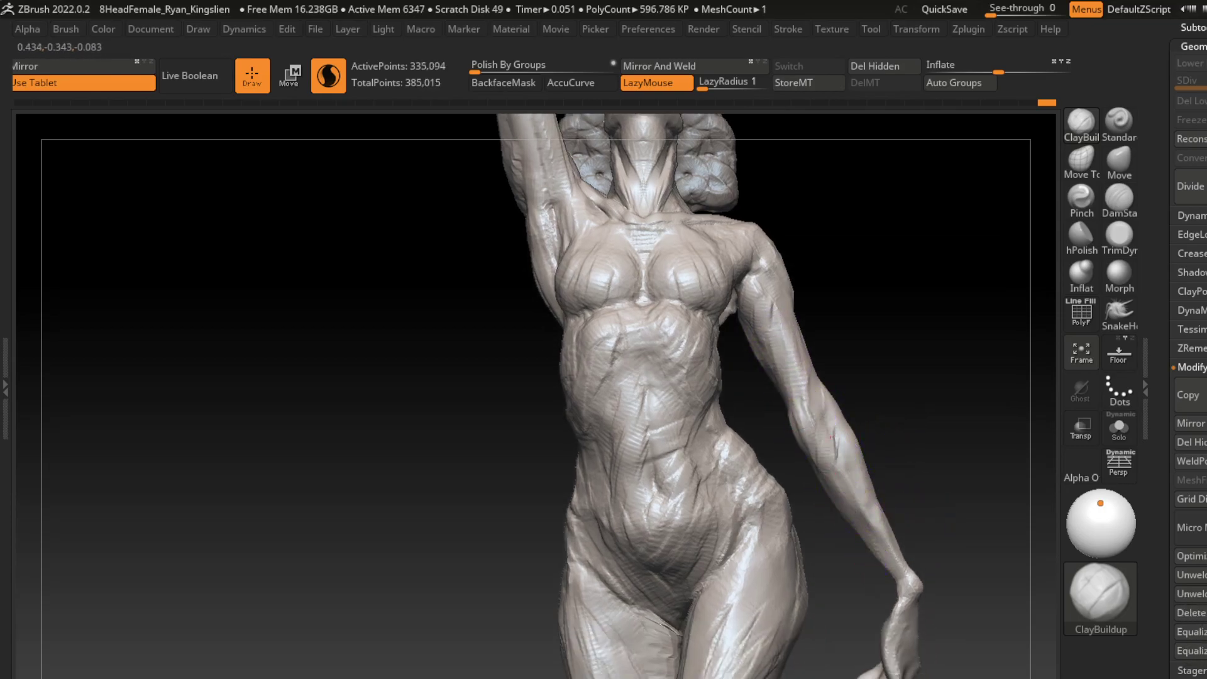
mouse_move(831, 436)
mouse_down()
mouse_move(854, 490)
mouse_move(775, 488)
mouse_up()
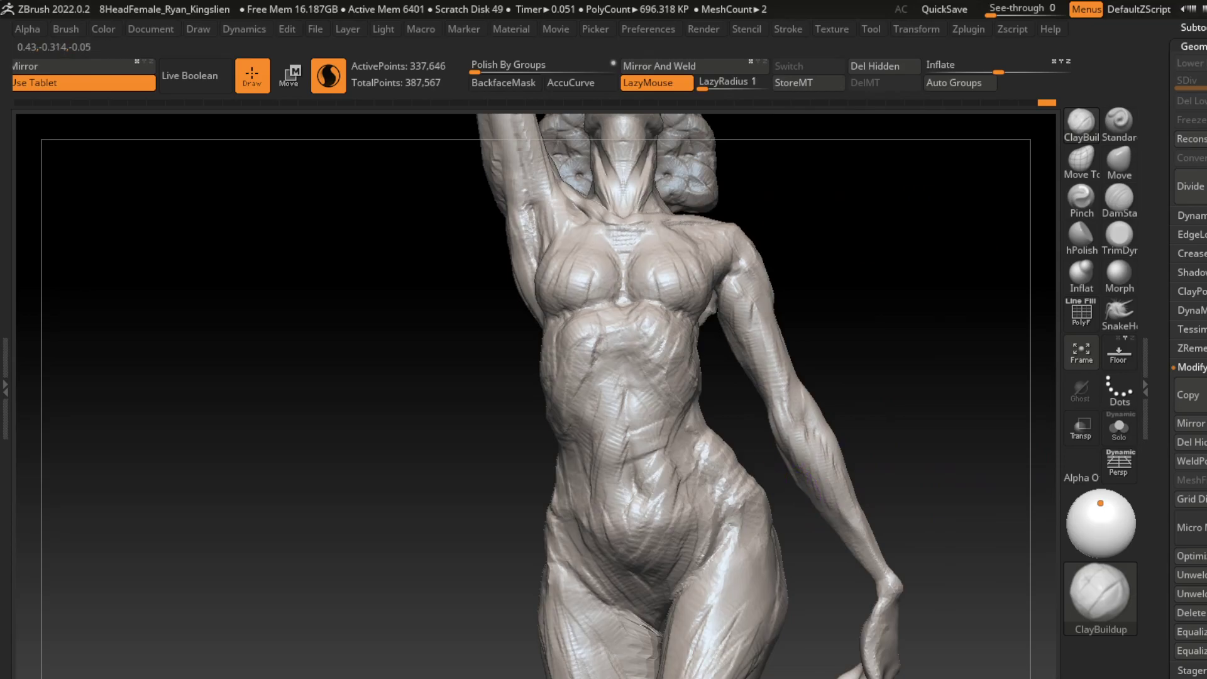
- Orbit to a rear three-quarter view to inspect the back, then return to front
drag(810, 499, 893, 476)
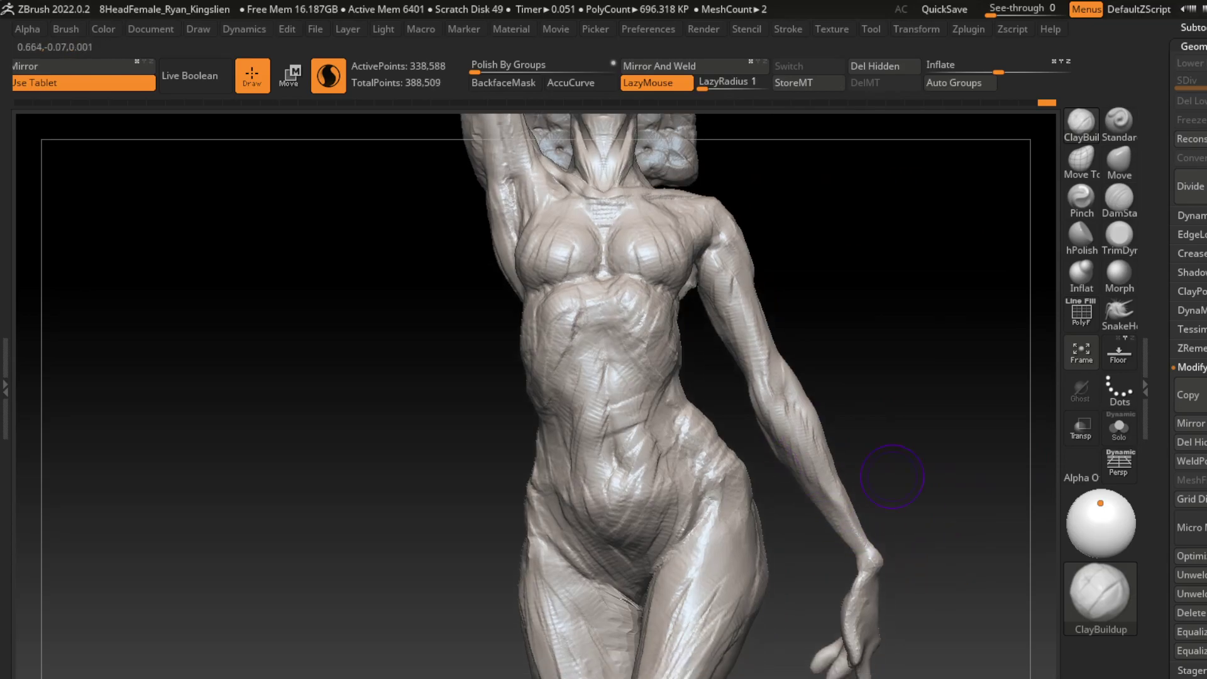
drag(881, 420, 786, 423)
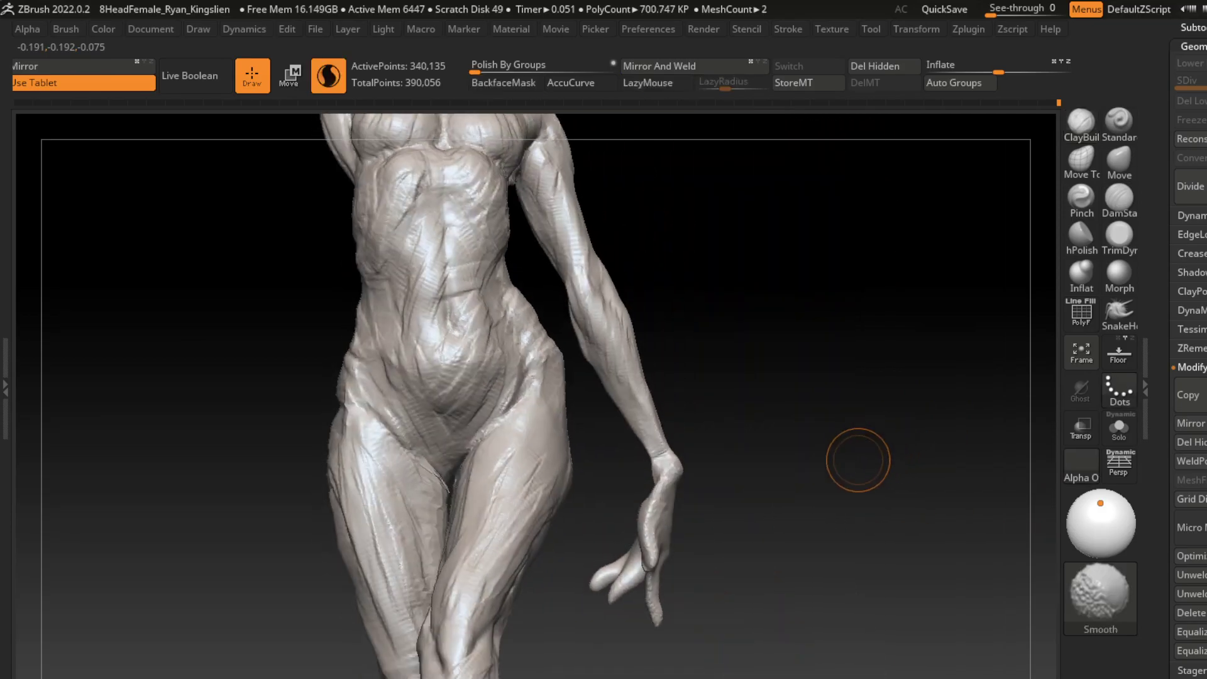
drag(852, 457, 785, 416)
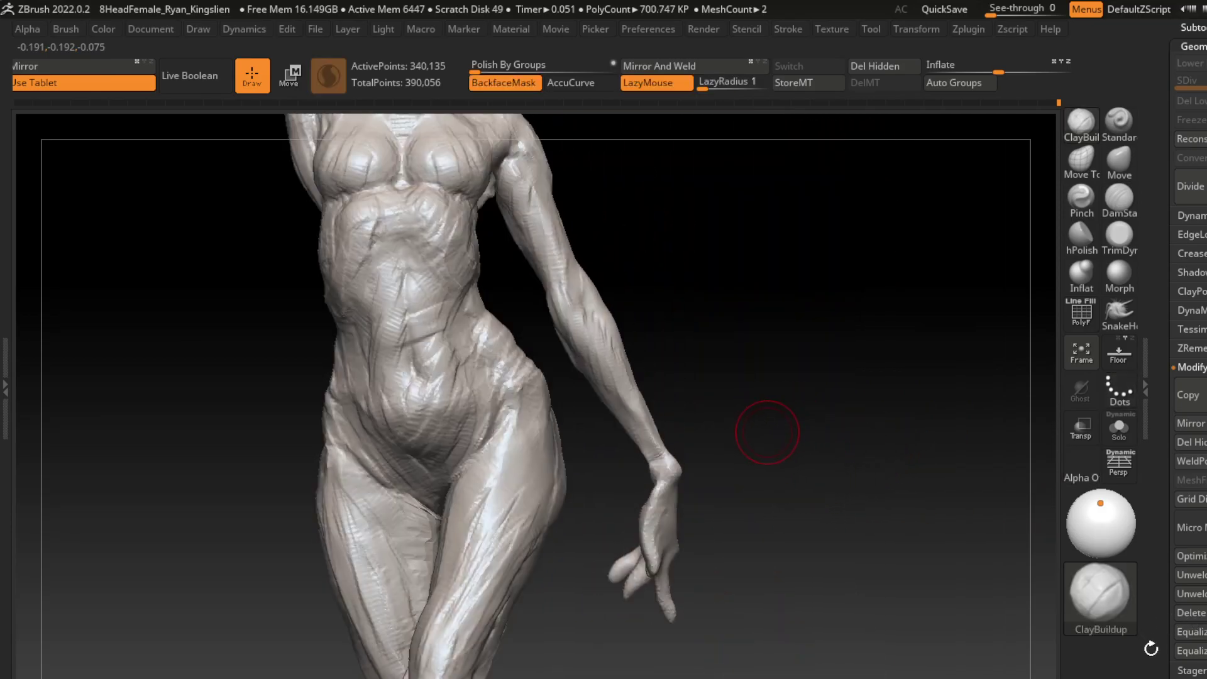
drag(721, 476, 781, 468)
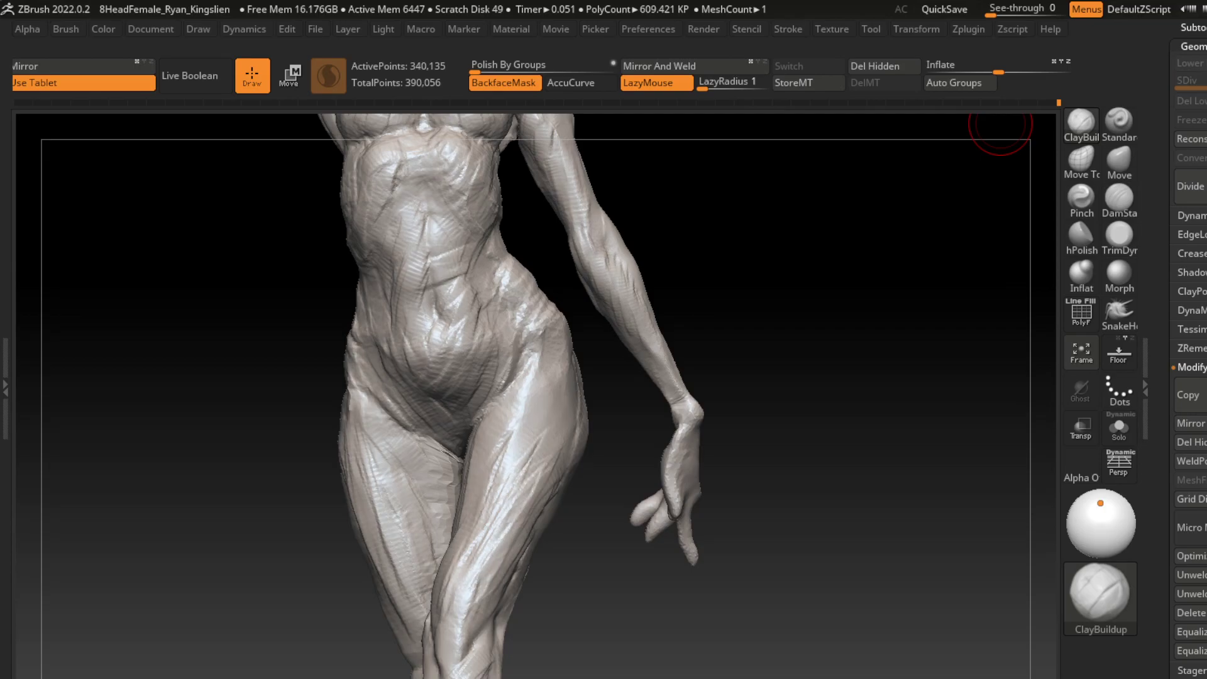
- Pull the lowered hand's fingers into shape with the Move and SnakeHook brushes
click(1119, 162)
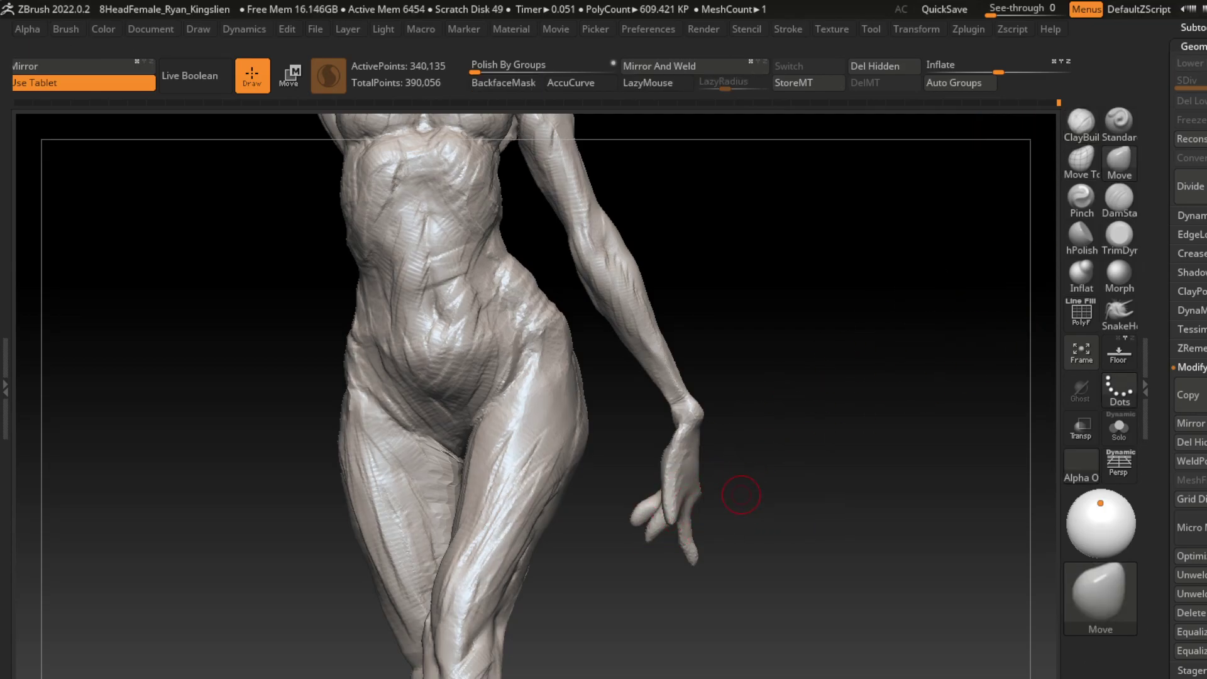
drag(744, 493, 686, 500)
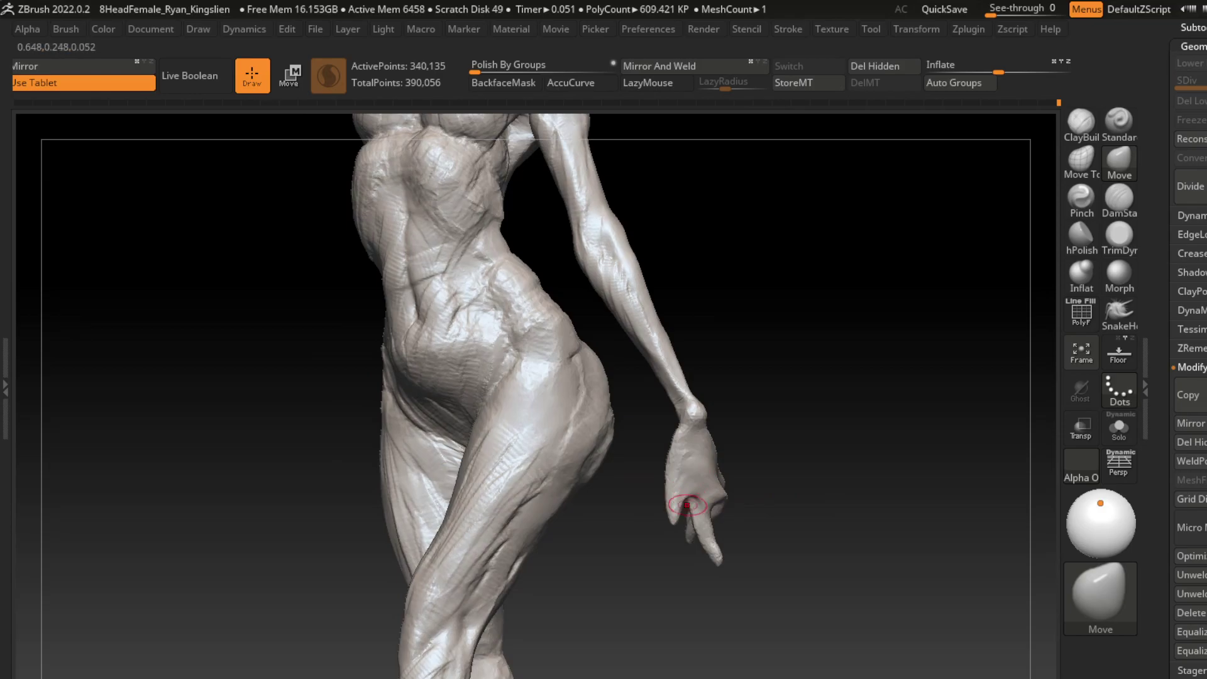
shift+drag(735, 454, 803, 423)
key(shift)
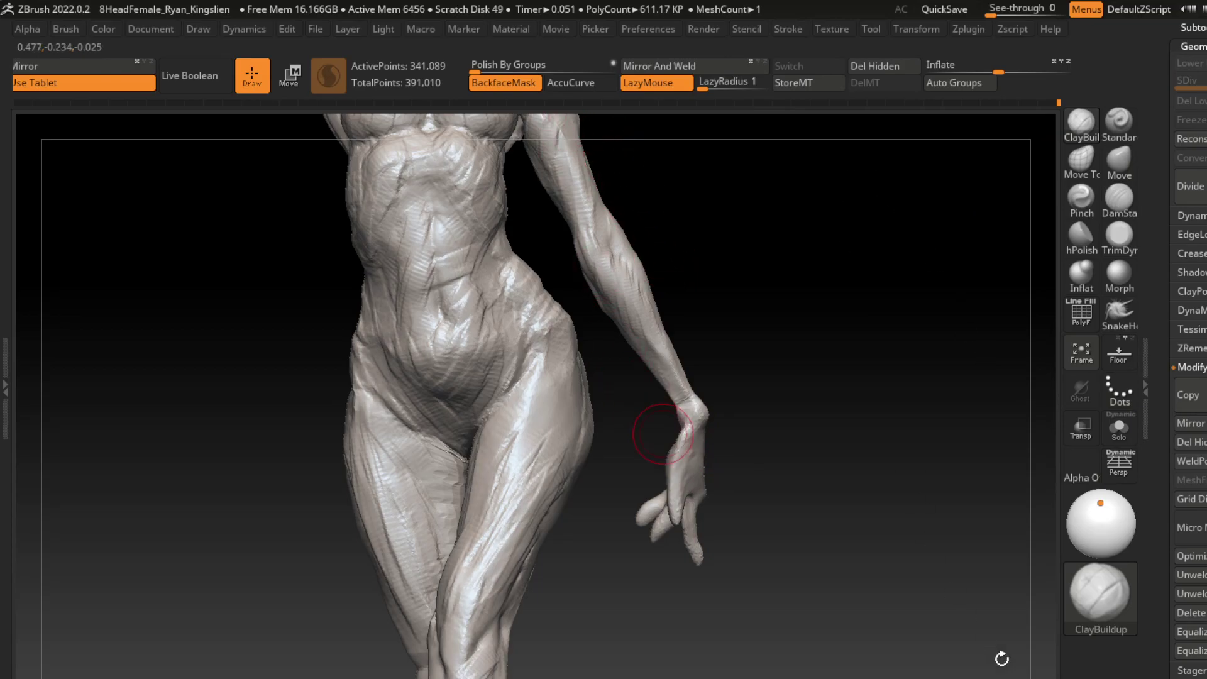
mouse_move(677, 457)
mouse_down()
mouse_move(795, 424)
mouse_move(685, 472)
mouse_up()
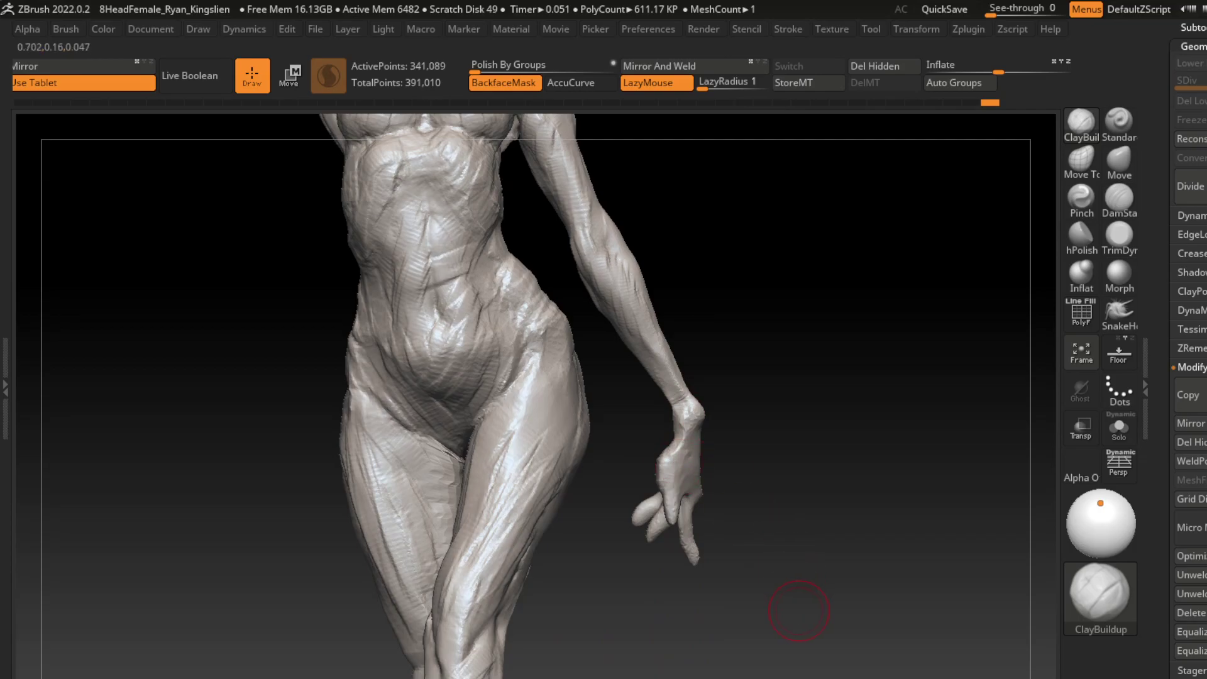
click(1082, 198)
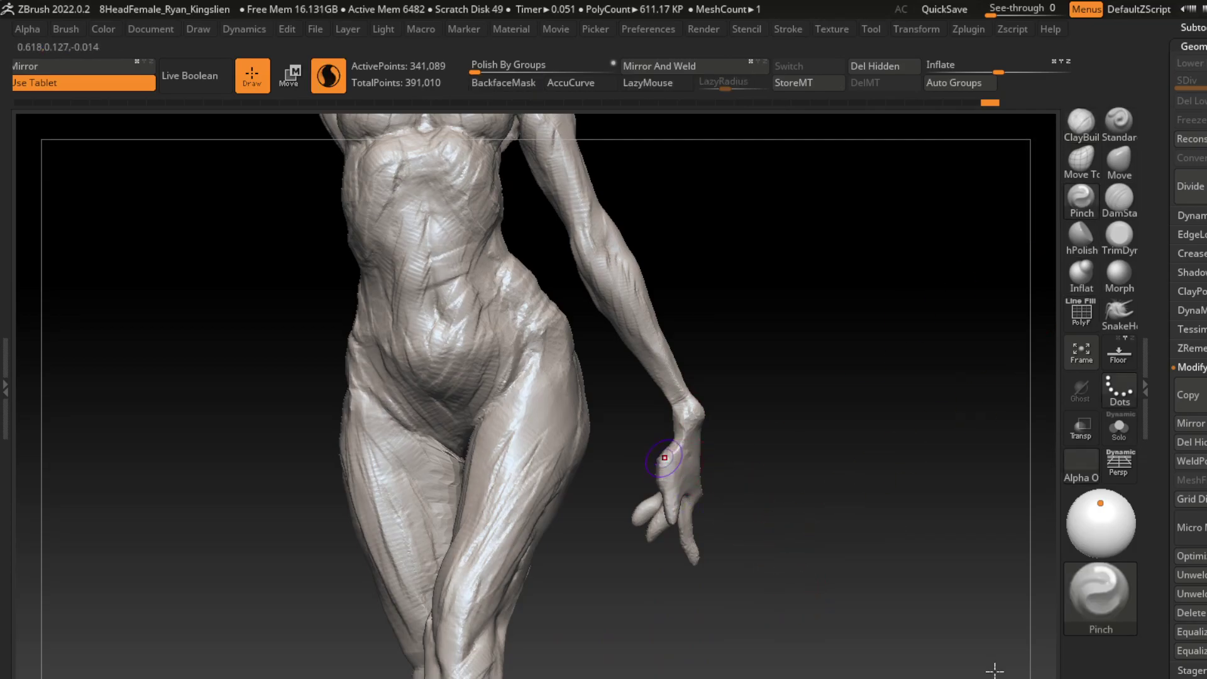
click(1120, 311)
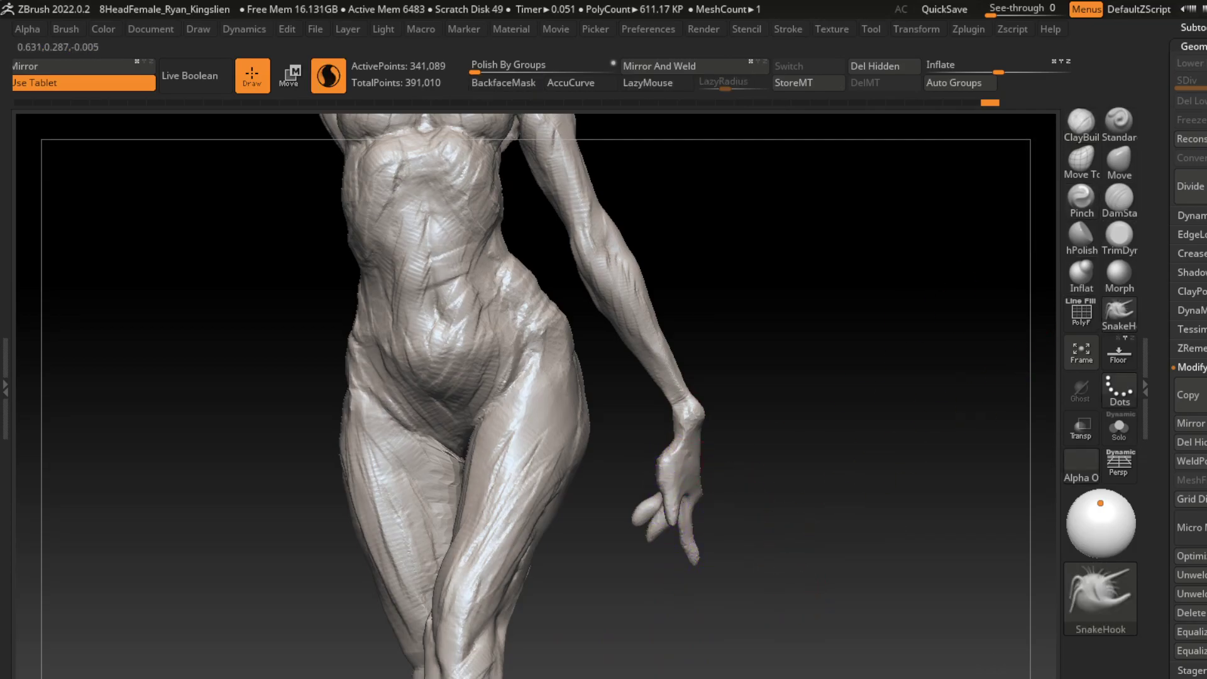
drag(706, 512, 661, 523)
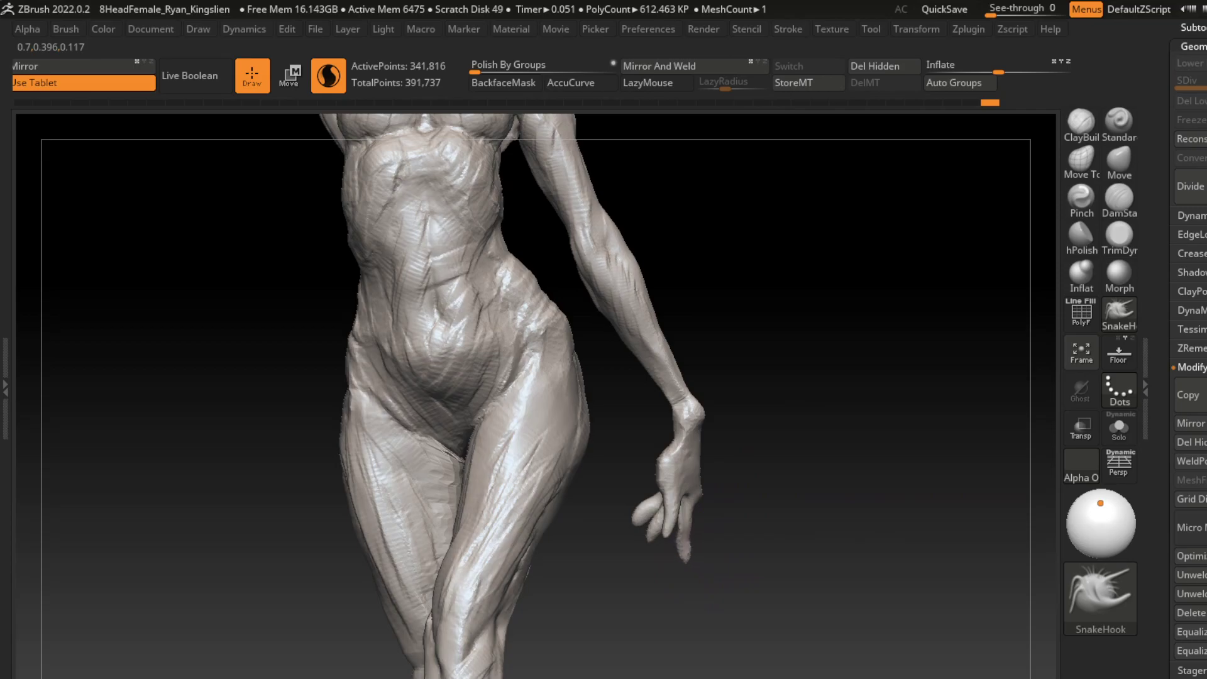
drag(689, 547, 690, 521)
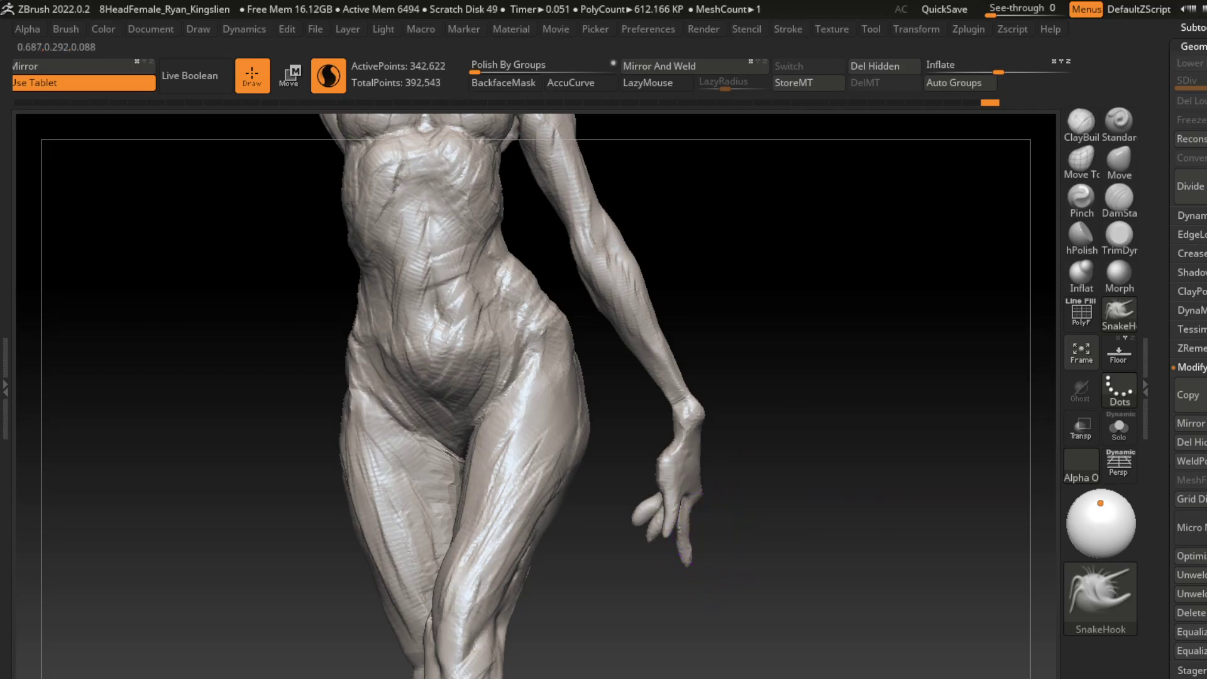
- Nudge the fingertips into position with Move Topological, then return to ClayBuildup
click(1082, 238)
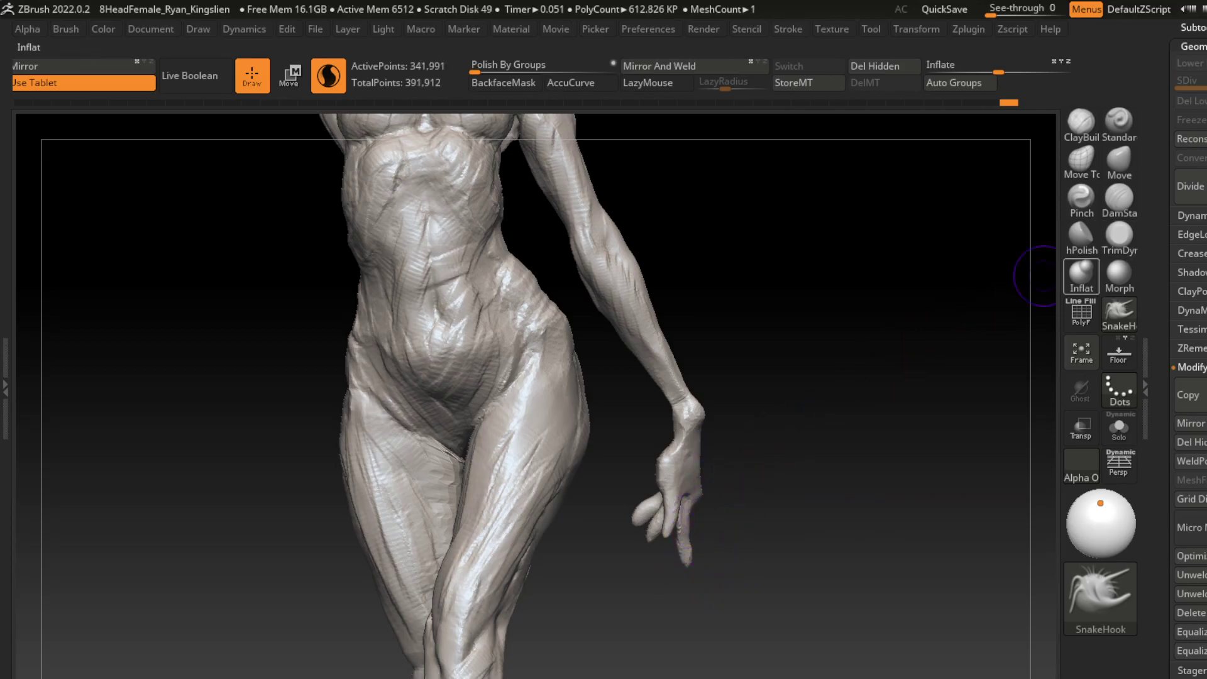
click(1082, 200)
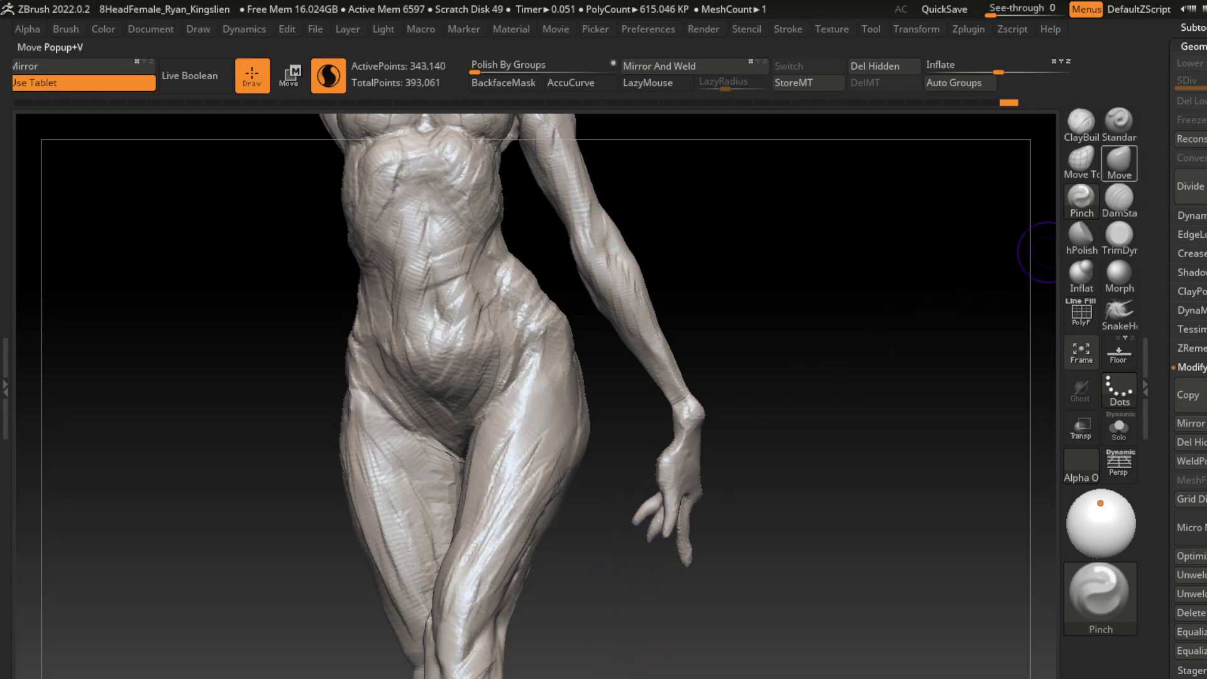
click(1082, 161)
drag(659, 500, 648, 542)
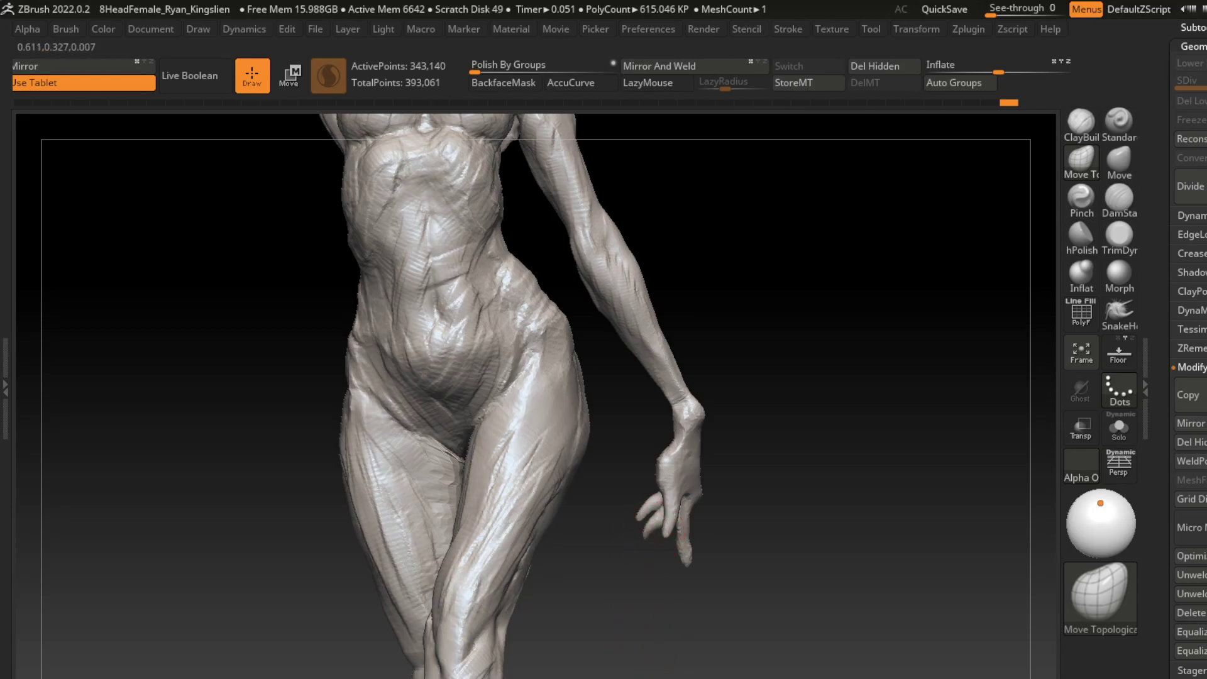
key(b)
key(c)
key(b)
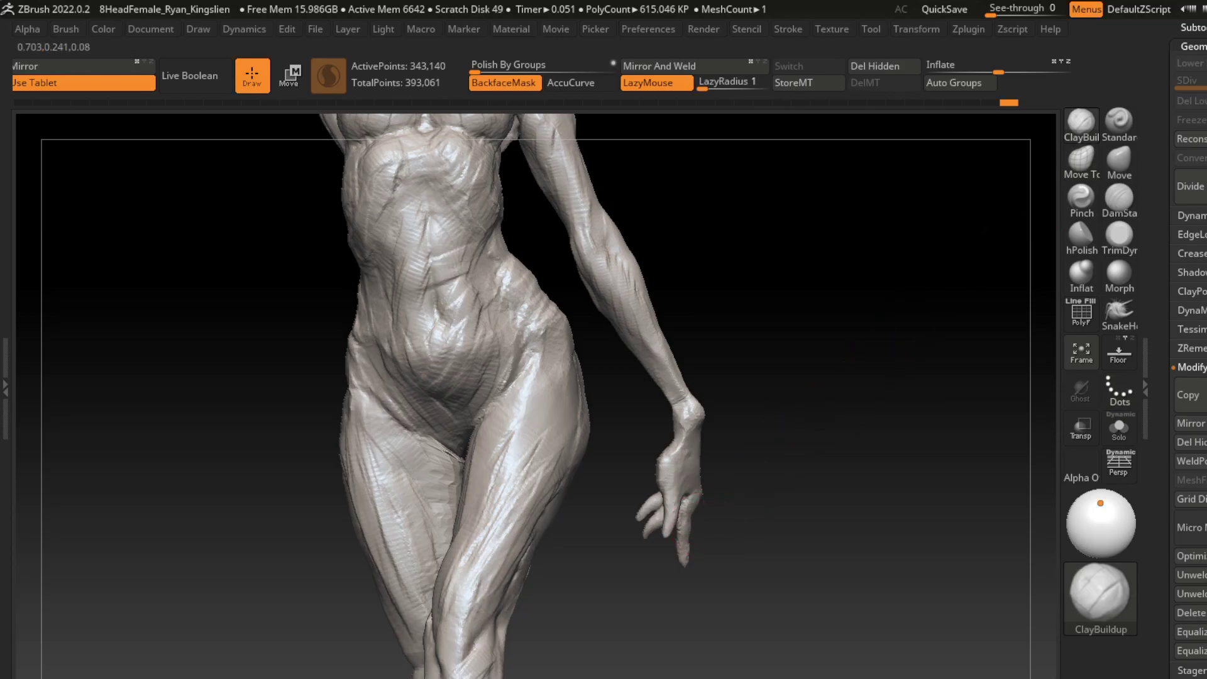
drag(768, 463, 790, 560)
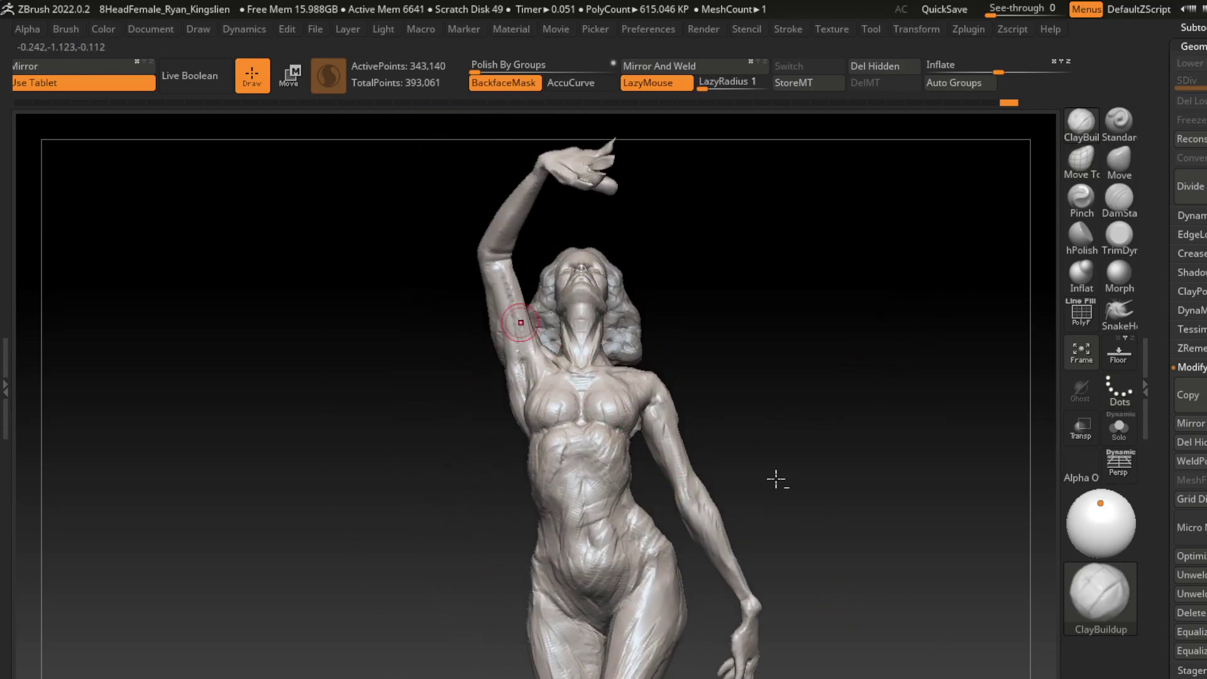
- Zoom in on the face and trim-flatten the top of the head
alt+drag(741, 256, 779, 329)
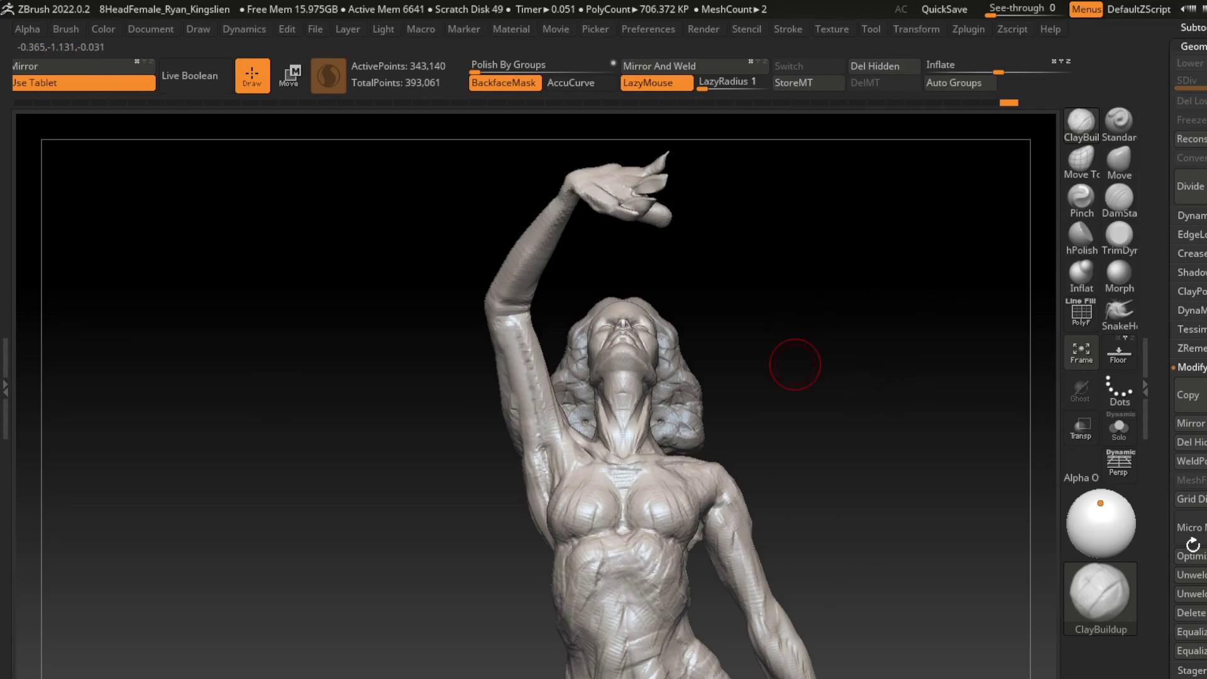
alt+drag(795, 365, 874, 369)
click(1119, 196)
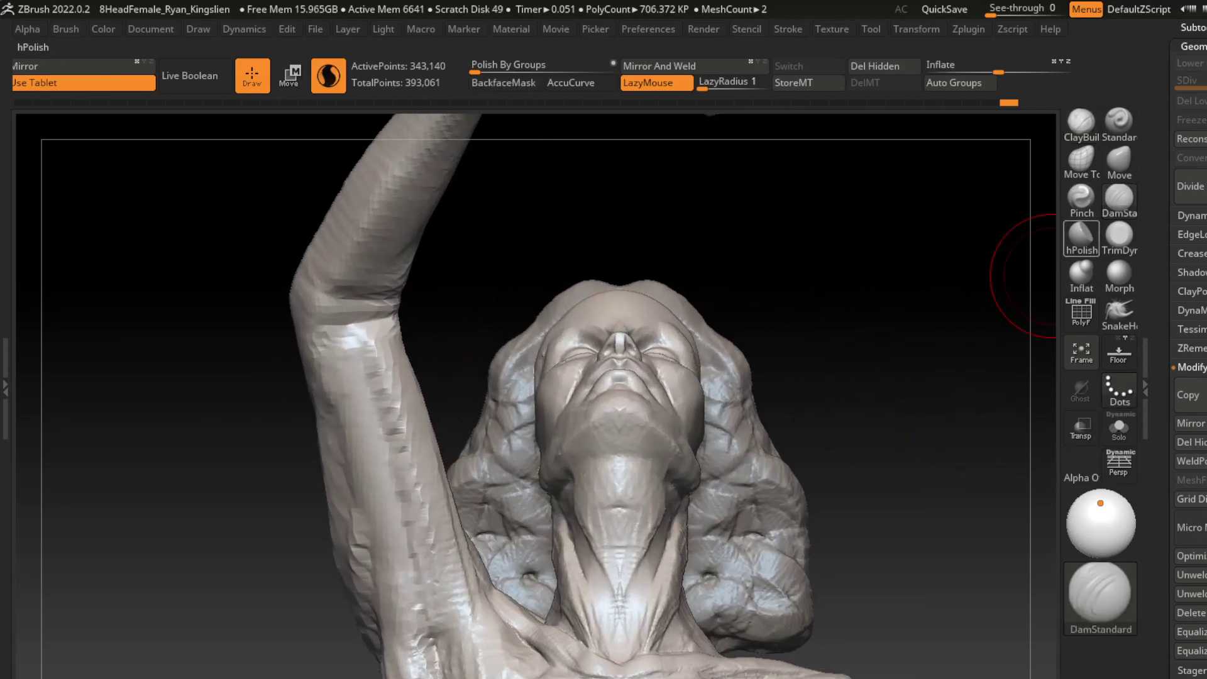
click(1120, 234)
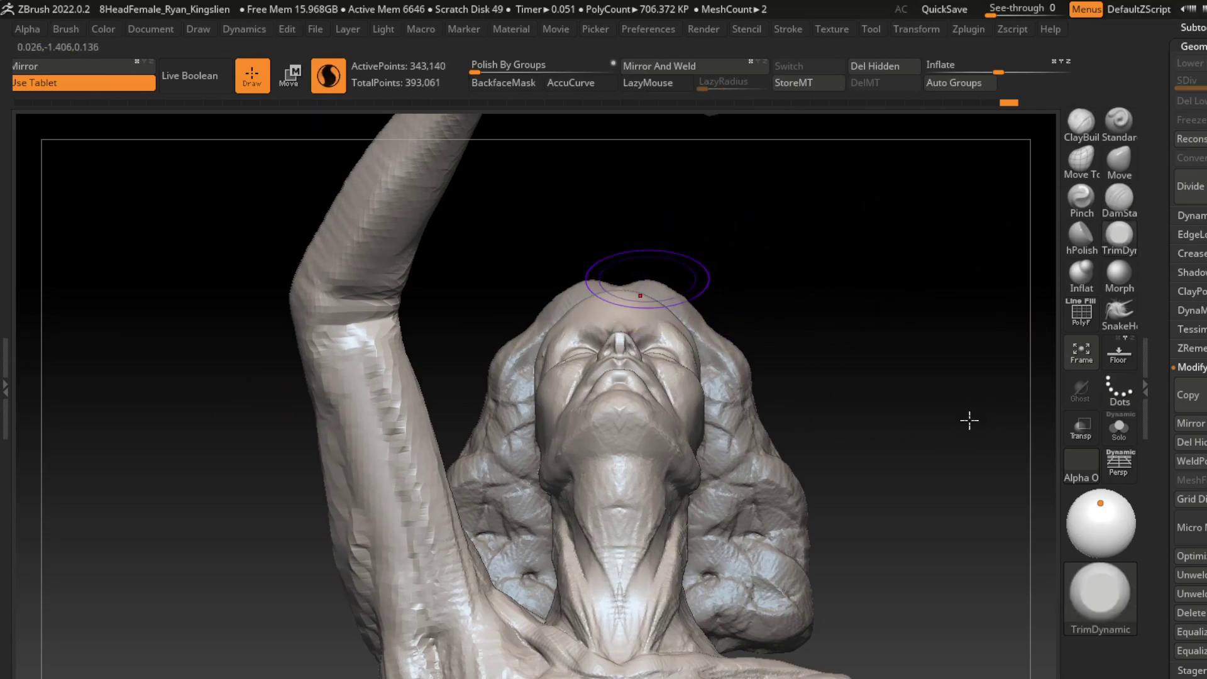
drag(640, 295, 654, 294)
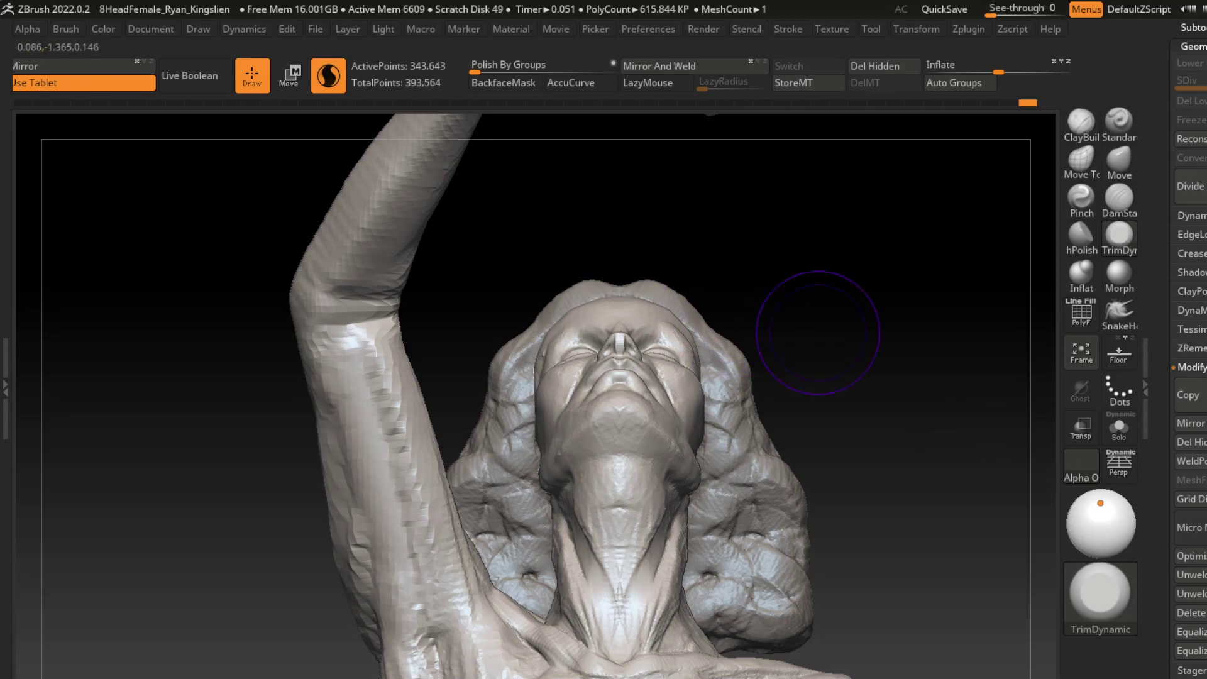
- Inspect the head and neck from three-quarter, upward and side views
alt+drag(870, 323, 809, 337)
alt+drag(801, 292, 788, 292)
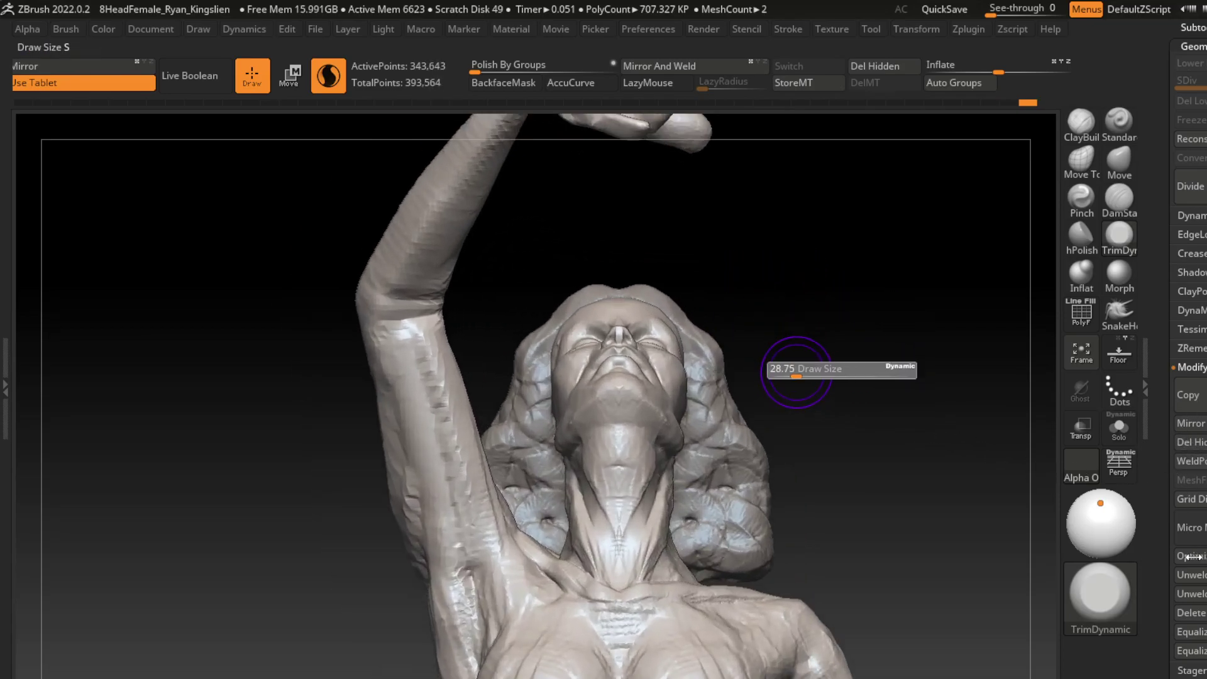
drag(801, 369, 804, 490)
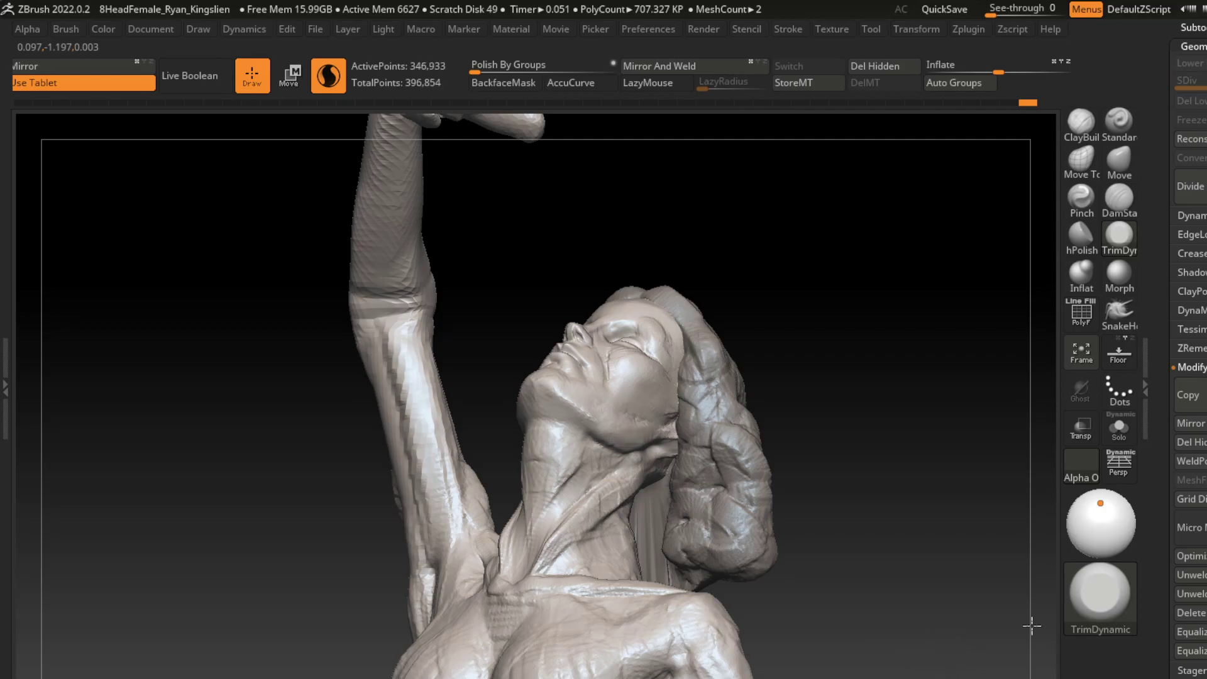
drag(1031, 625, 822, 351)
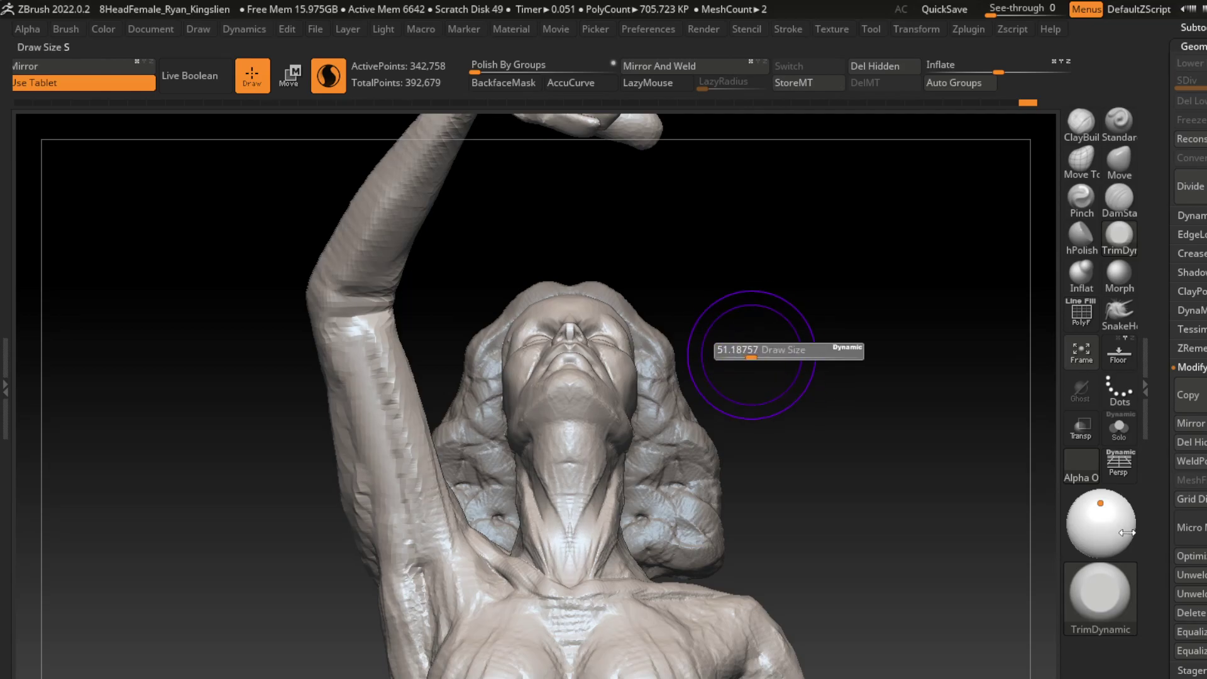
drag(1012, 271, 933, 409)
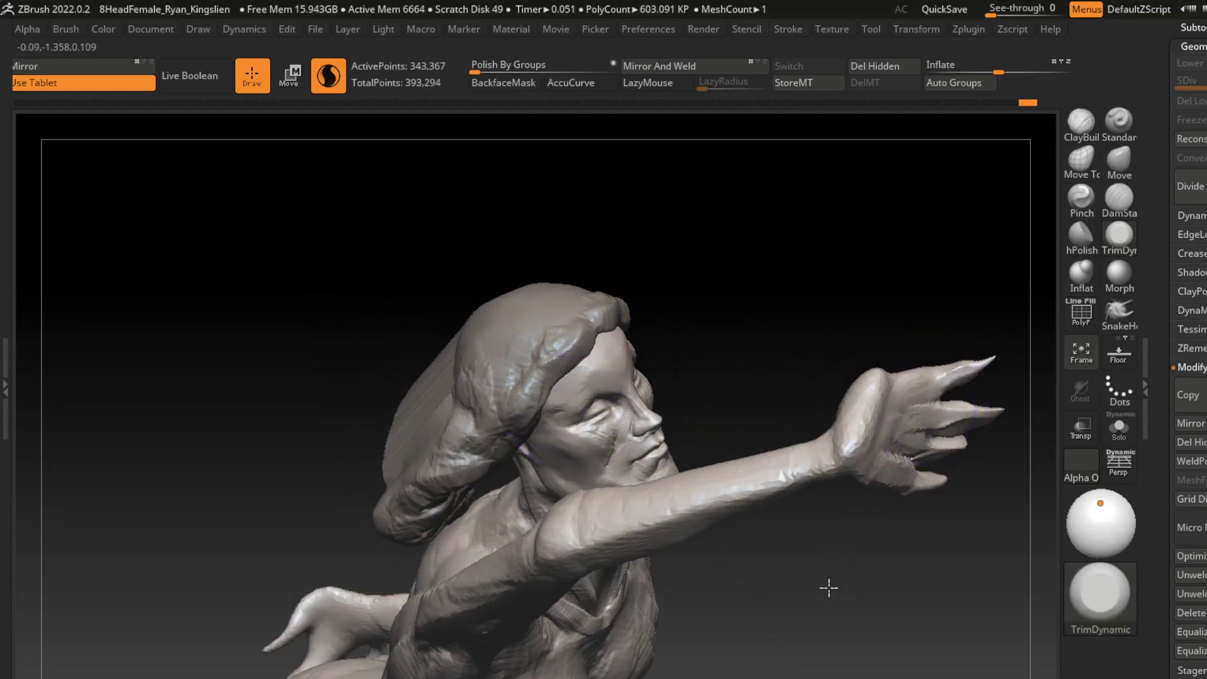
mouse_move(829, 588)
mouse_down()
mouse_move(1027, 375)
mouse_move(858, 359)
mouse_up()
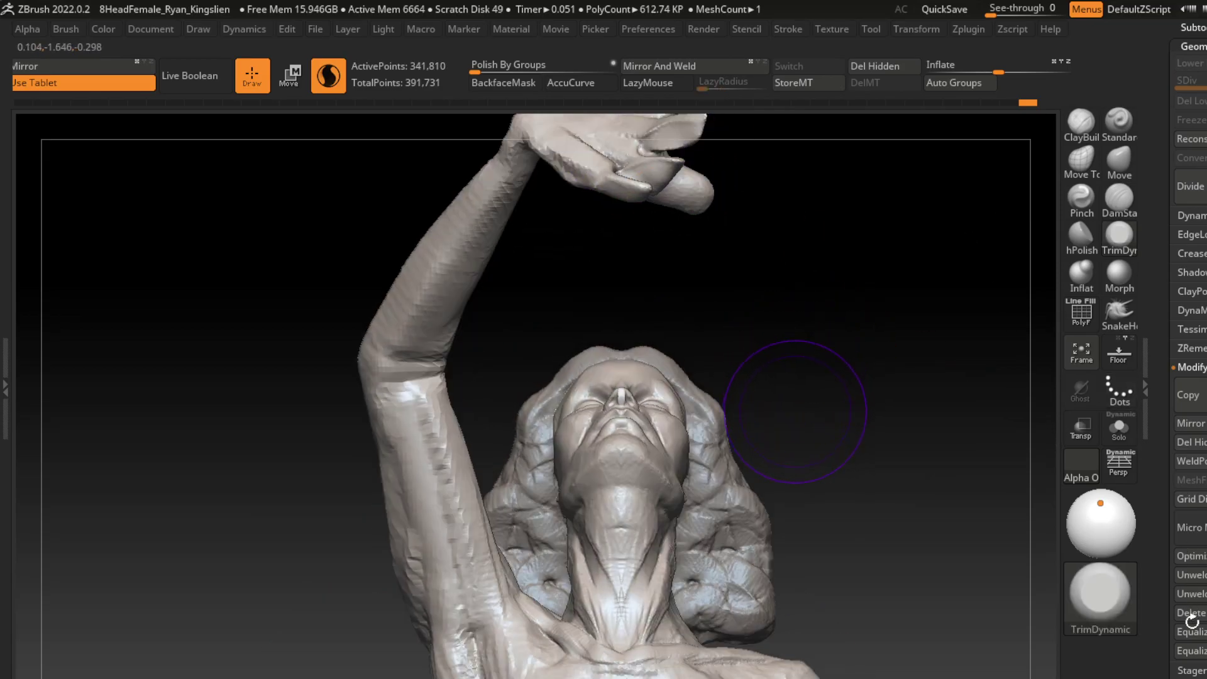
- Try a stroke just below the ear from under the chin, then undo it
mouse_move(802, 510)
mouse_down()
mouse_move(836, 391)
mouse_move(729, 365)
mouse_up()
click(730, 365)
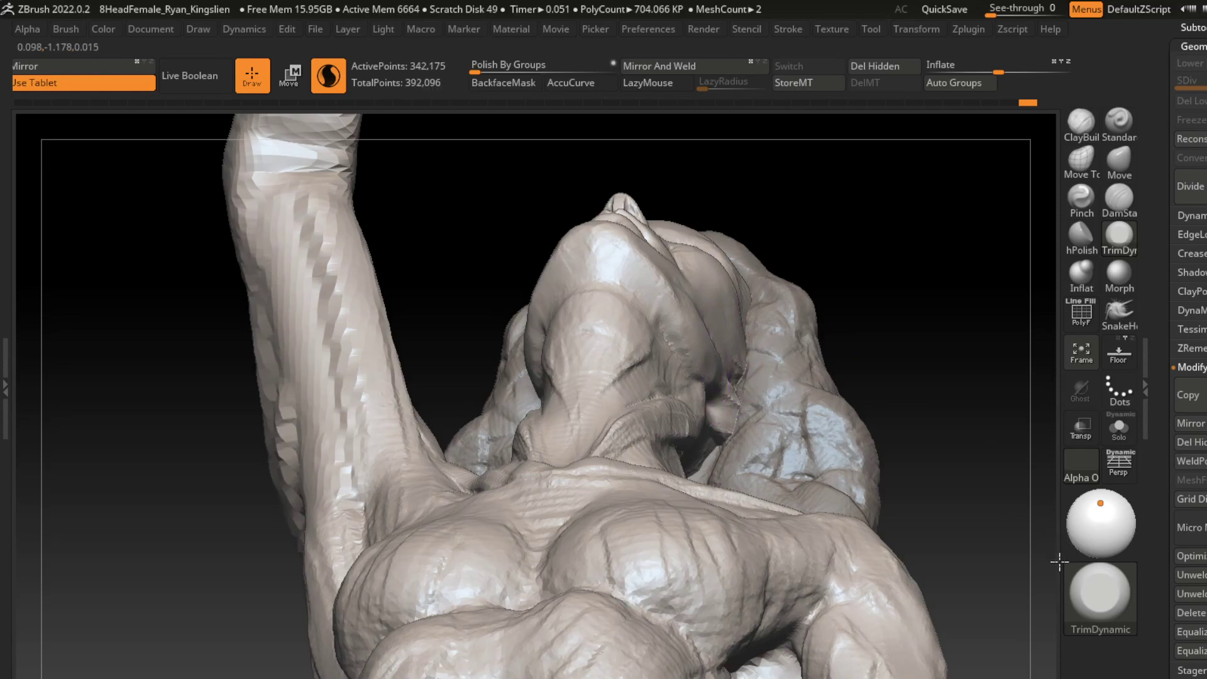
key(ctrl+z)
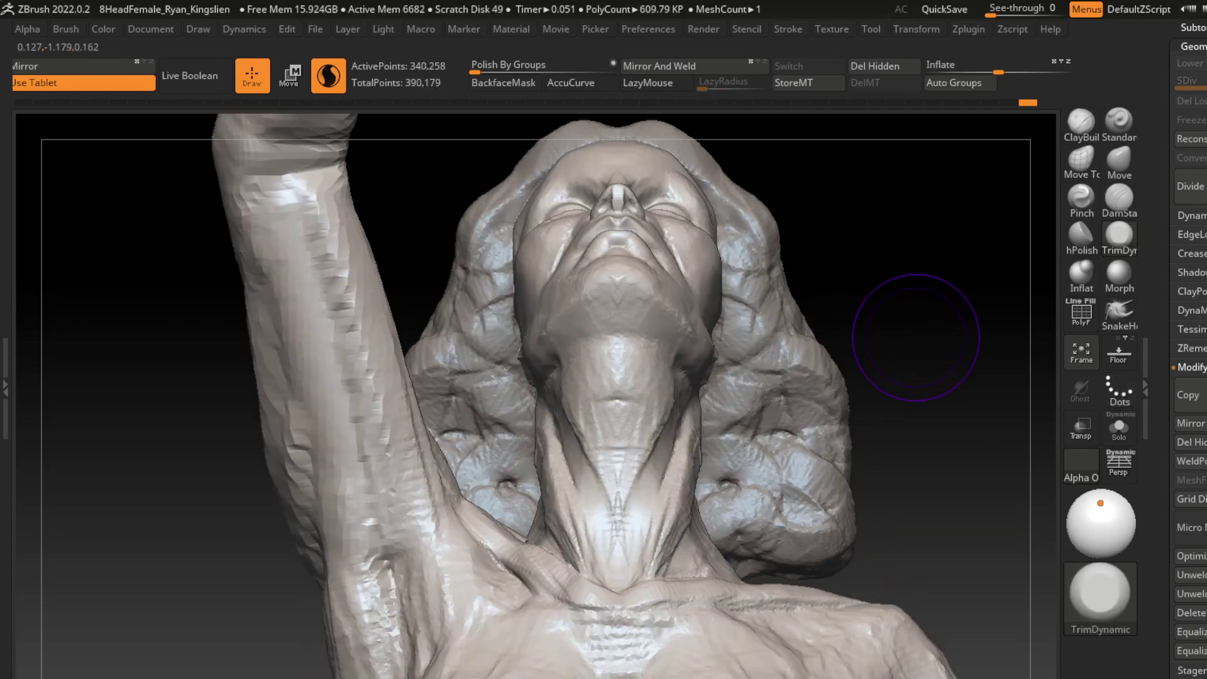
key(ctrl+z)
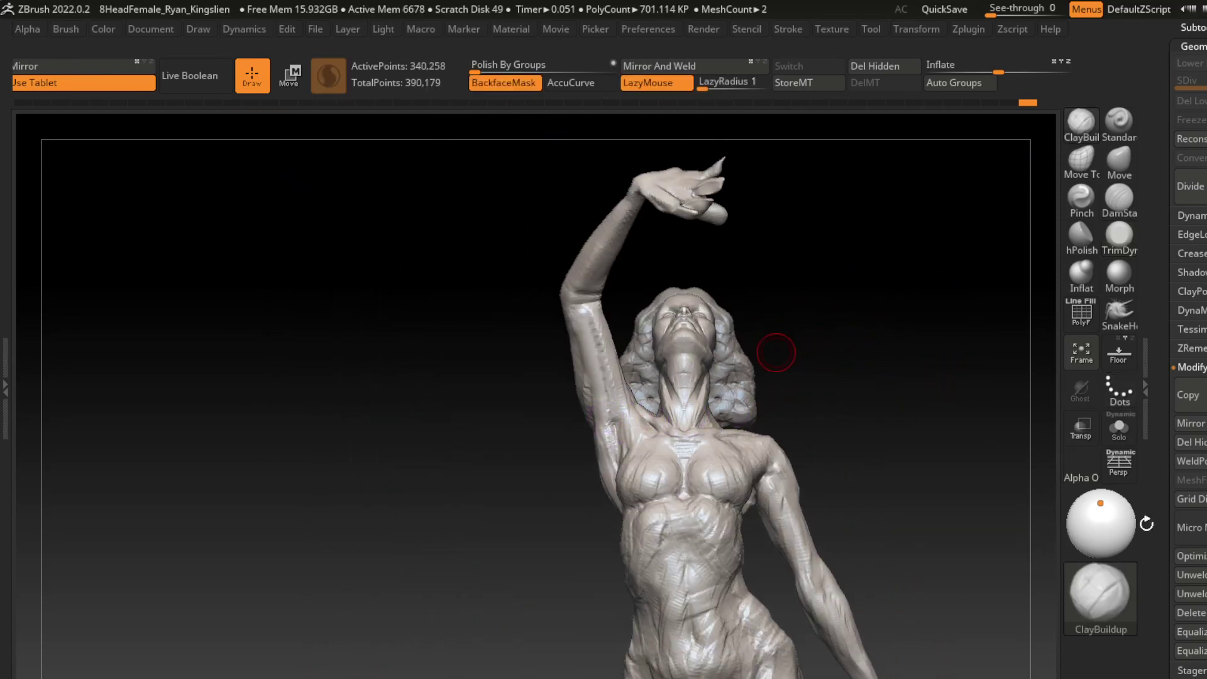
- Carve armpit creases with a smaller DamStandard brush, undoing stray strokes
click(1119, 197)
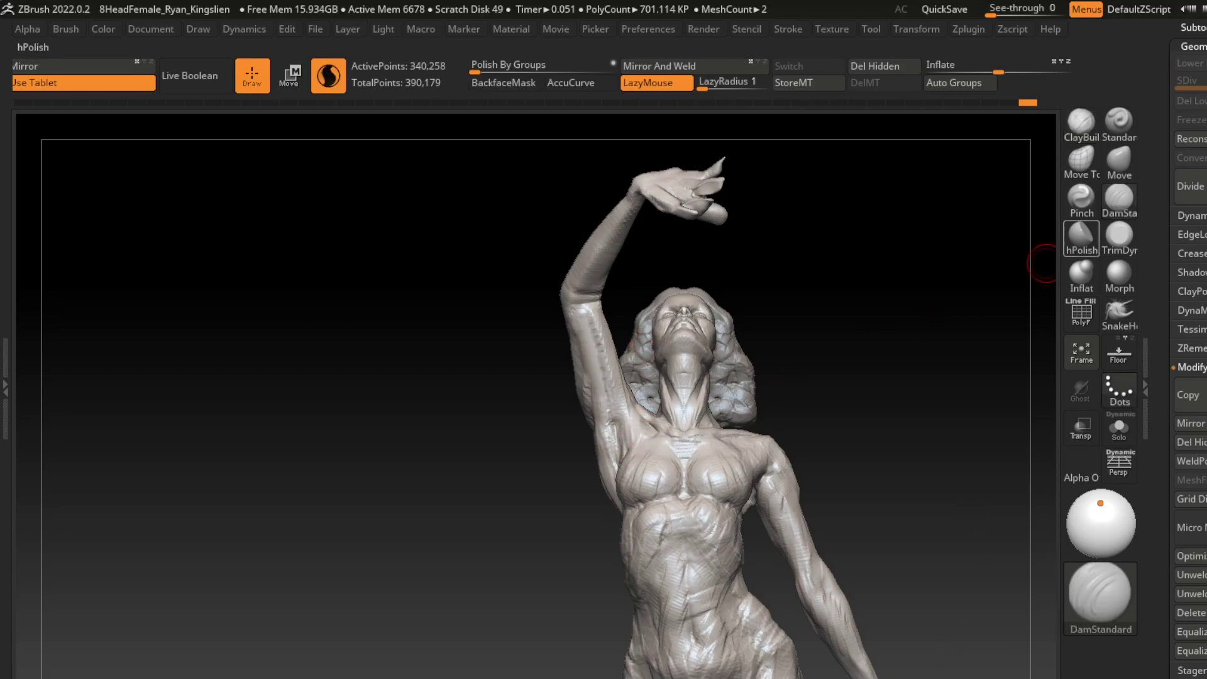
key(s)
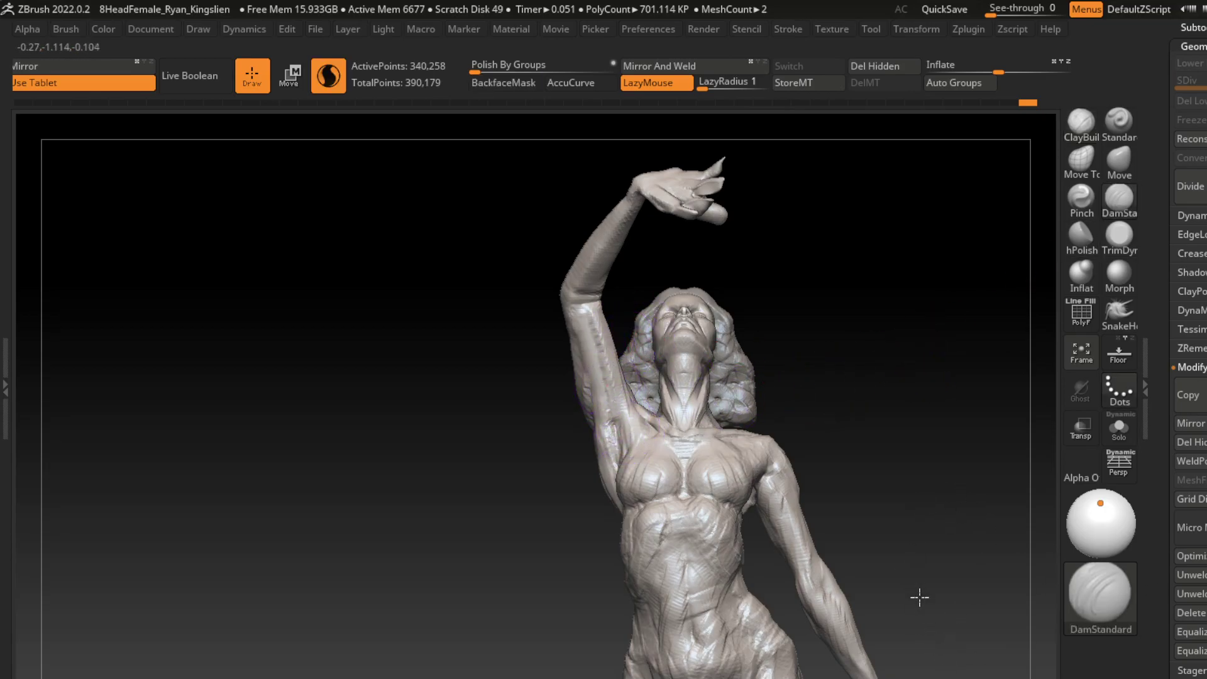
key(ctrl+z)
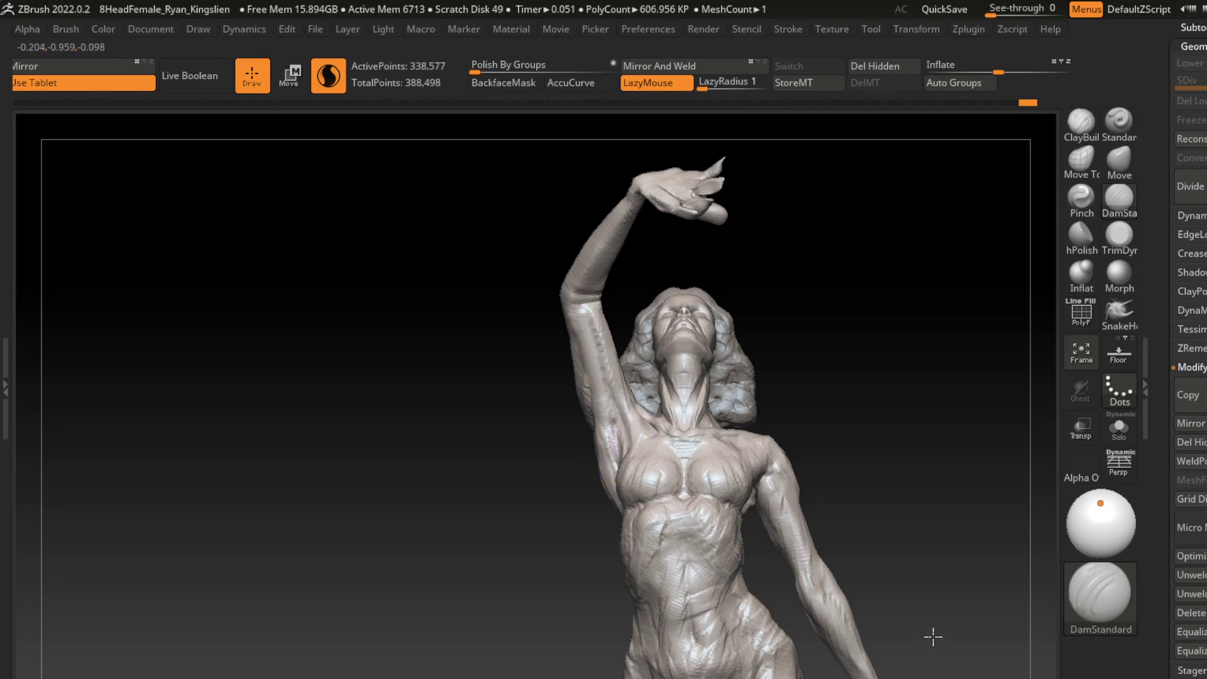
key(ctrl+z)
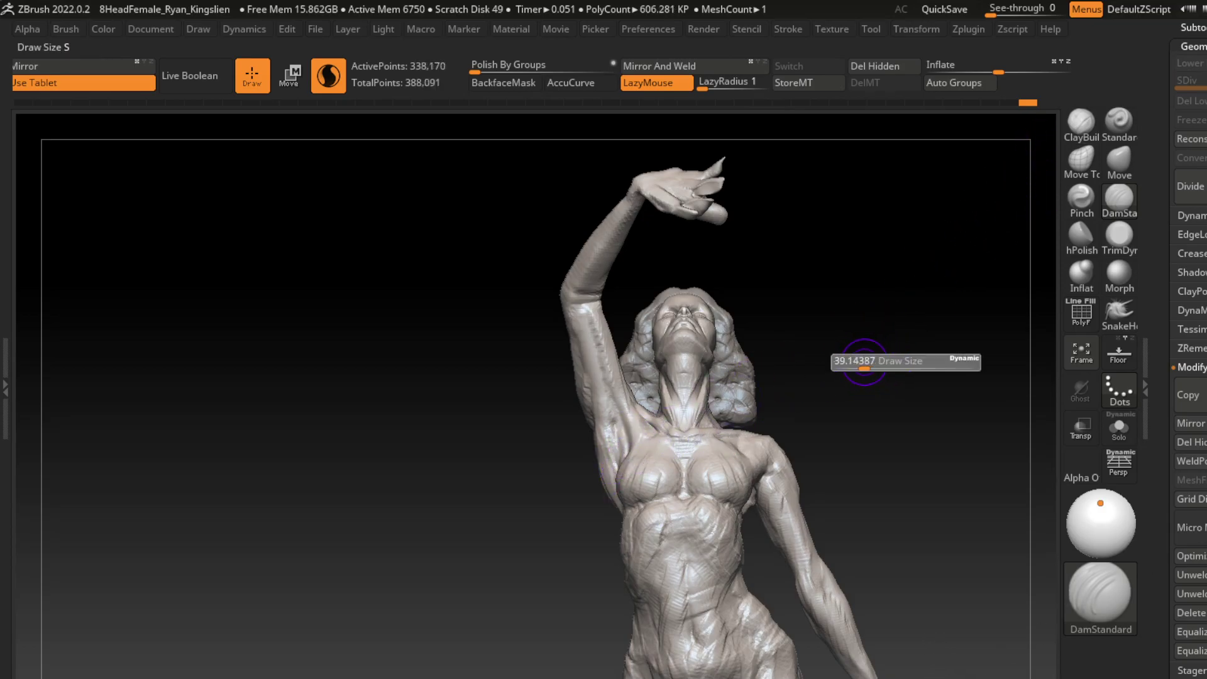
key(ctrl)
key(ctrl+shift+z)
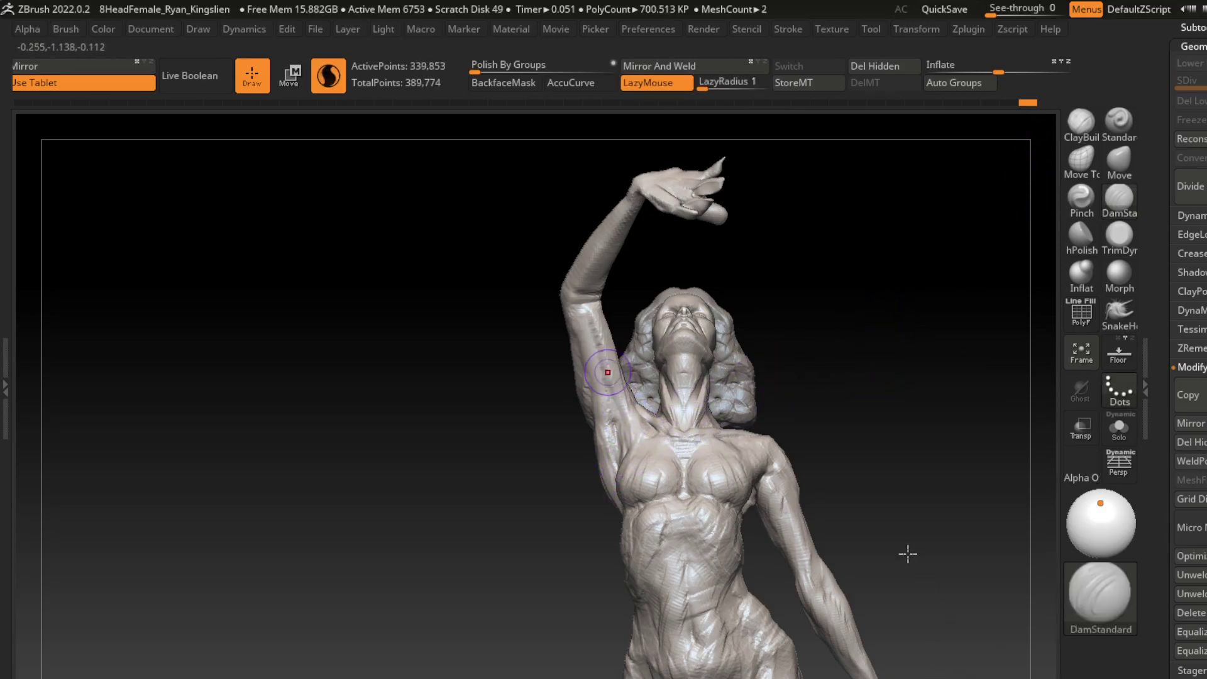
key(ctrl+z)
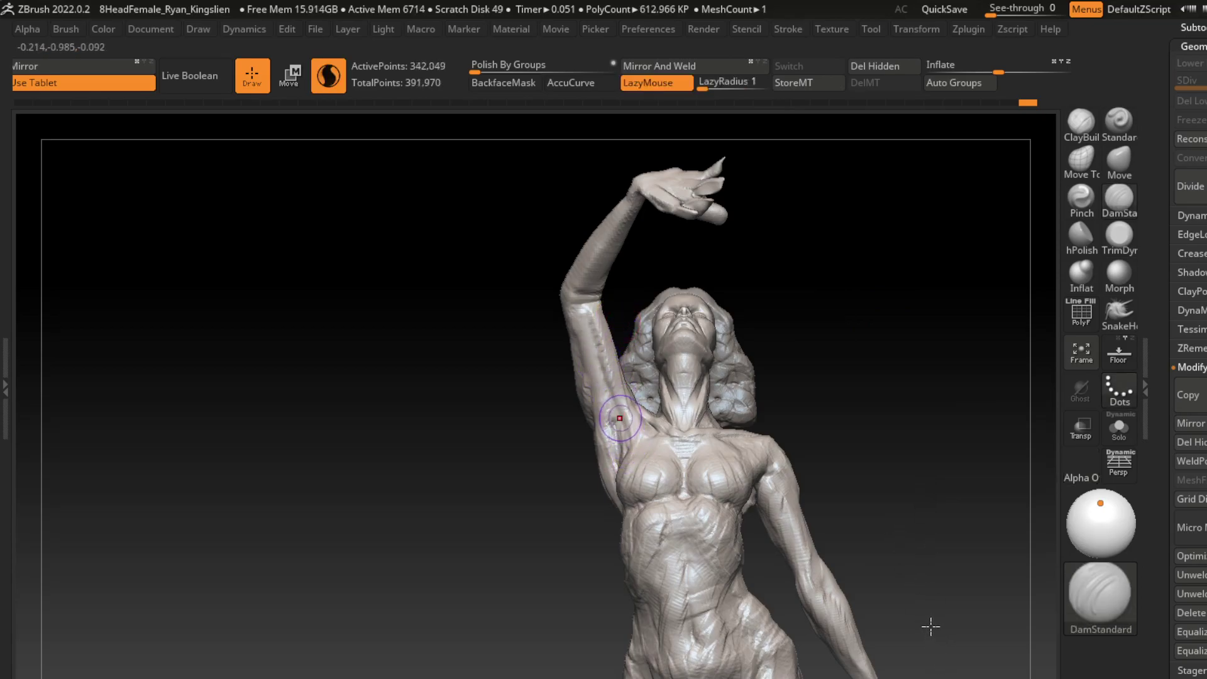
key(ctrl+z)
key(ctrl+z)
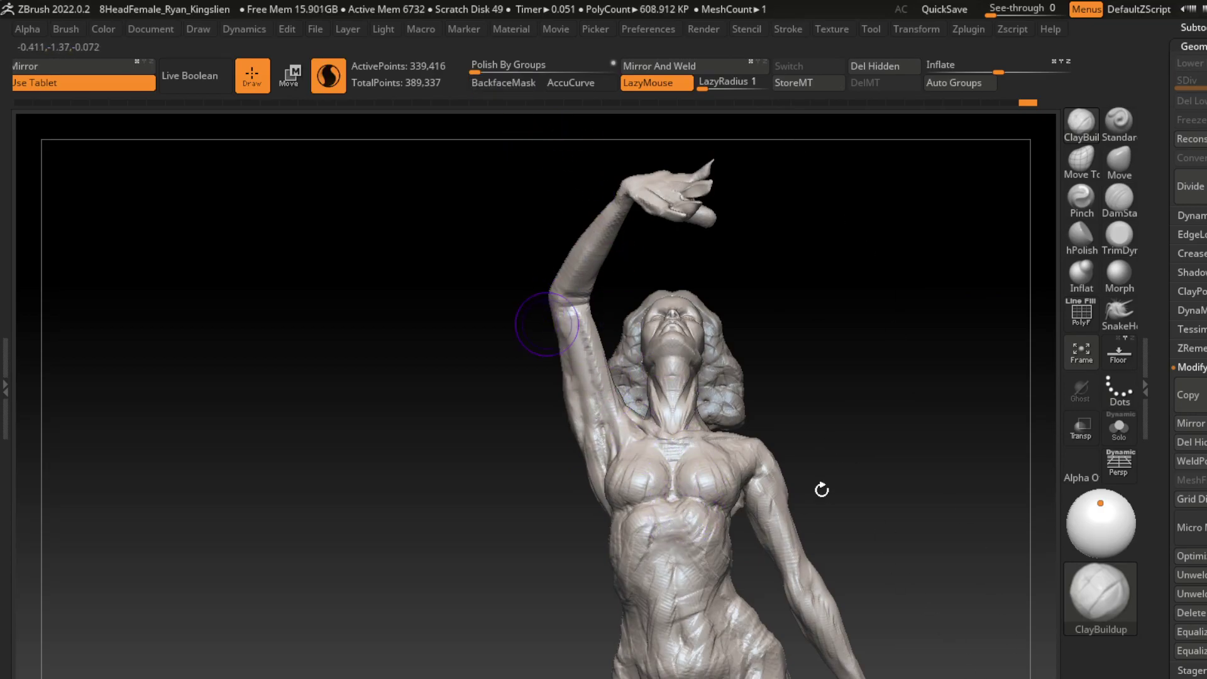
- Build up clay along the raised arm, refining its forearm and upper part
drag(563, 349, 539, 283)
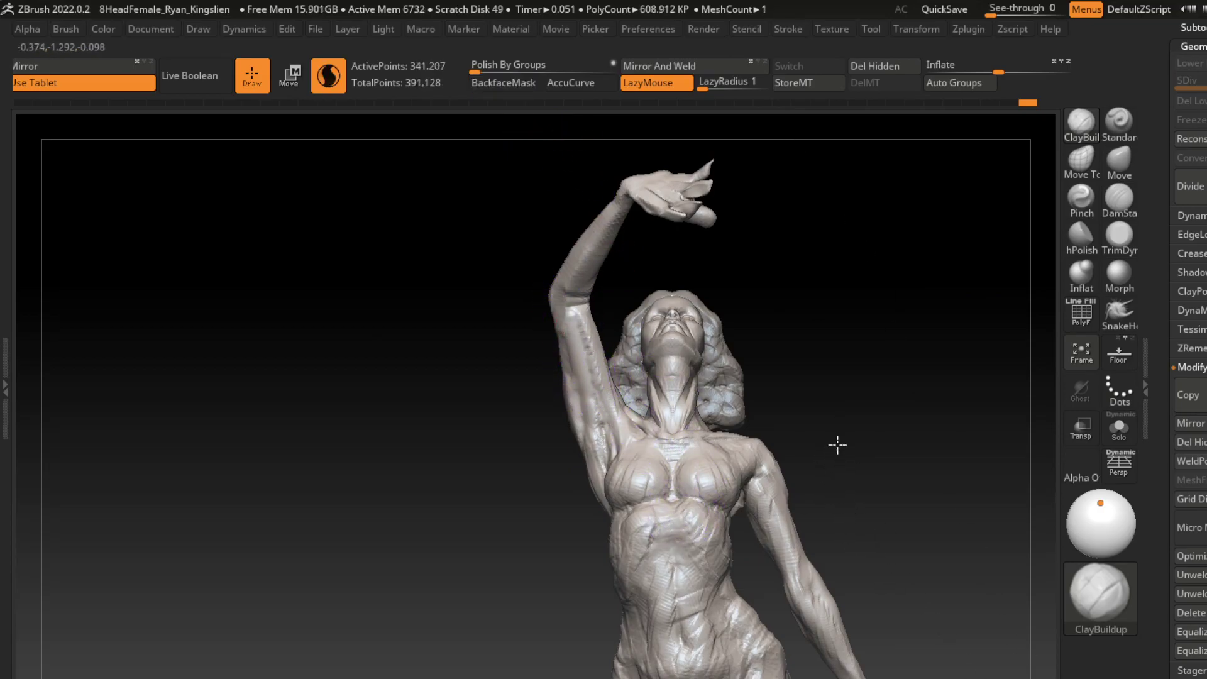
drag(559, 333, 563, 277)
mouse_move(572, 409)
mouse_down()
mouse_move(553, 350)
mouse_move(555, 290)
mouse_move(568, 400)
mouse_up()
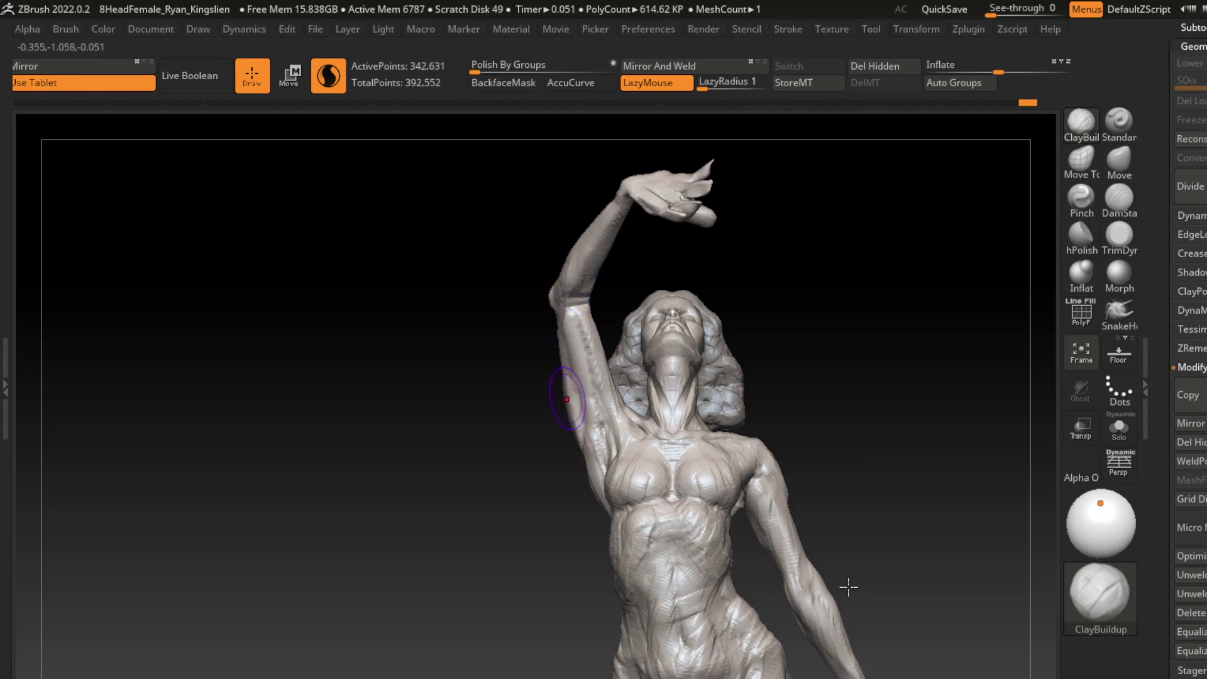
mouse_move(564, 308)
mouse_down()
mouse_move(575, 416)
mouse_move(585, 355)
mouse_move(585, 396)
mouse_up()
drag(566, 336, 588, 393)
drag(576, 308, 584, 378)
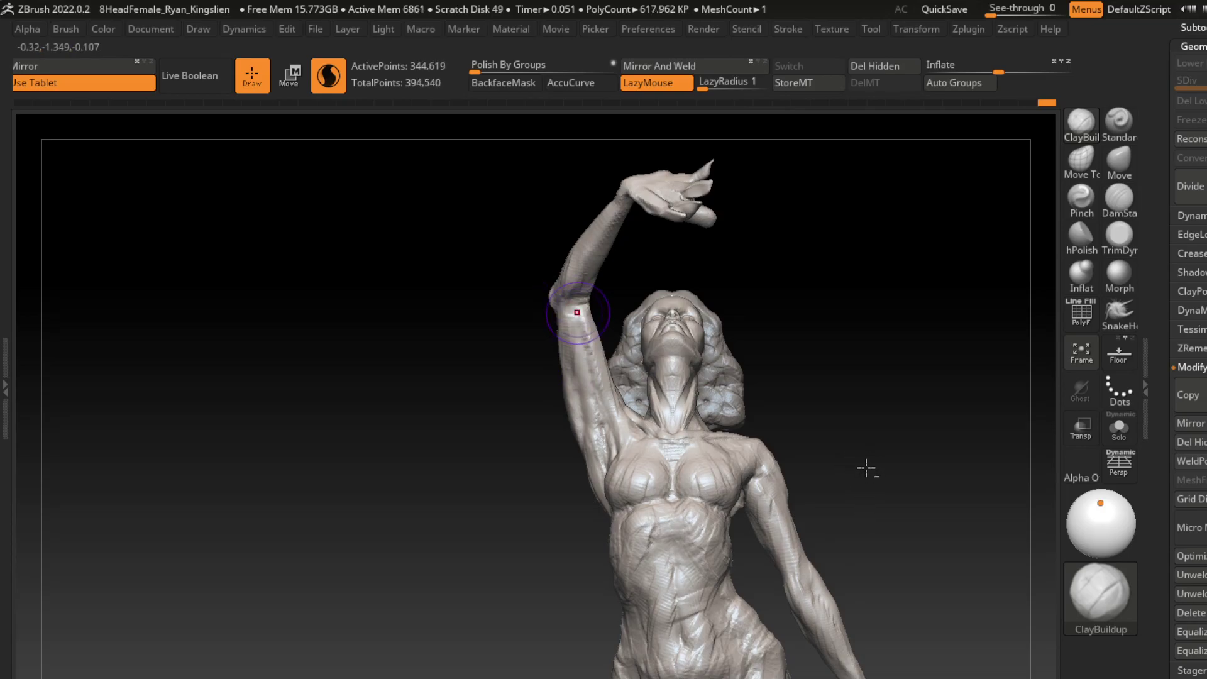
mouse_move(572, 321)
mouse_down()
mouse_move(584, 355)
mouse_move(586, 326)
mouse_move(585, 371)
mouse_move(575, 365)
mouse_move(612, 377)
mouse_up()
- Enlarge the ClayBuildup brush to about 104 after checking a three-quarter view
drag(916, 566, 919, 515)
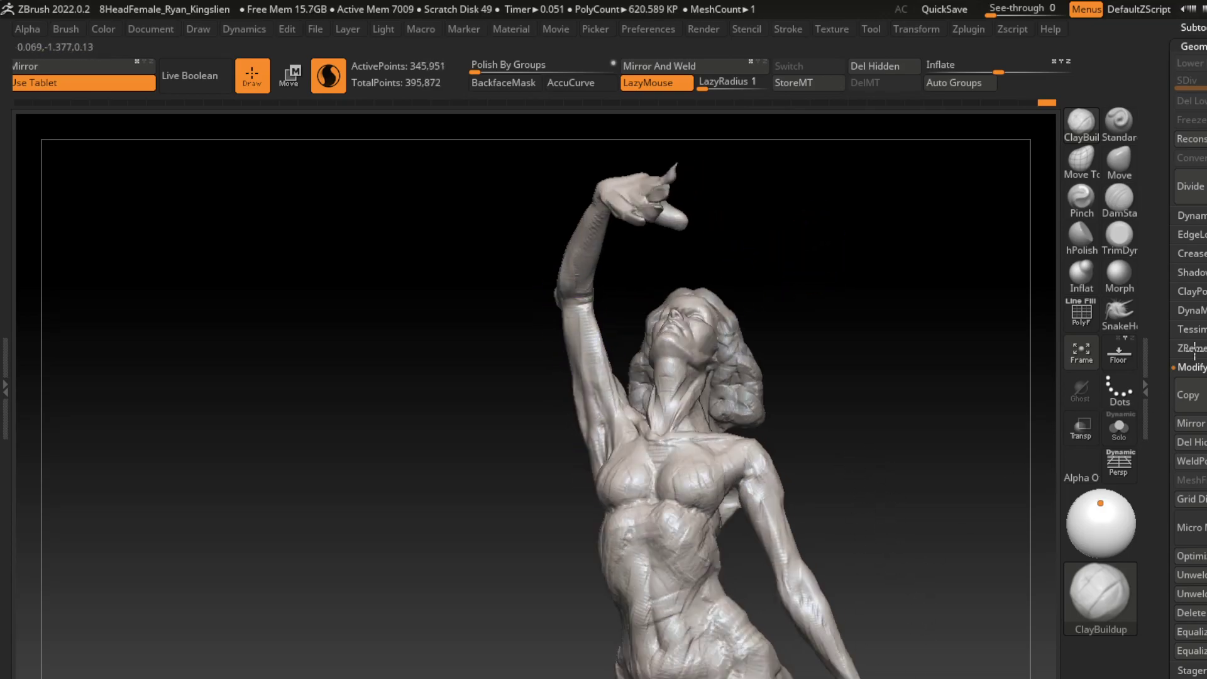
shift+drag(903, 458, 905, 483)
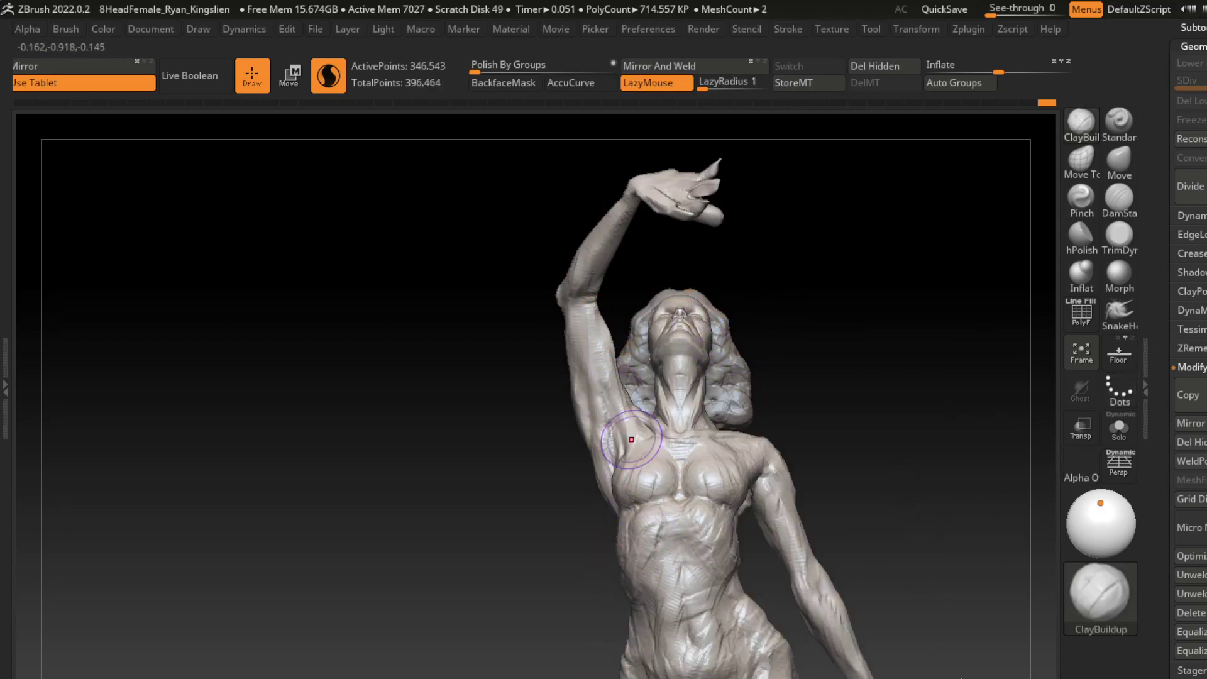
key(s)
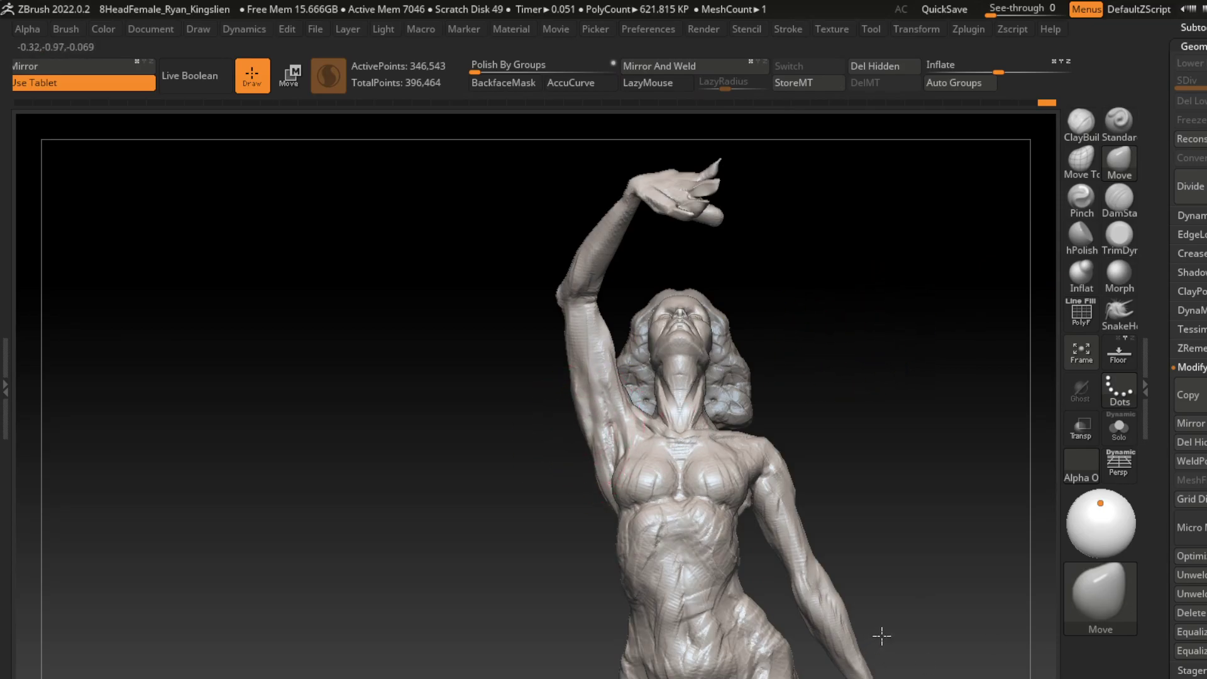
key(s)
drag(865, 322, 878, 322)
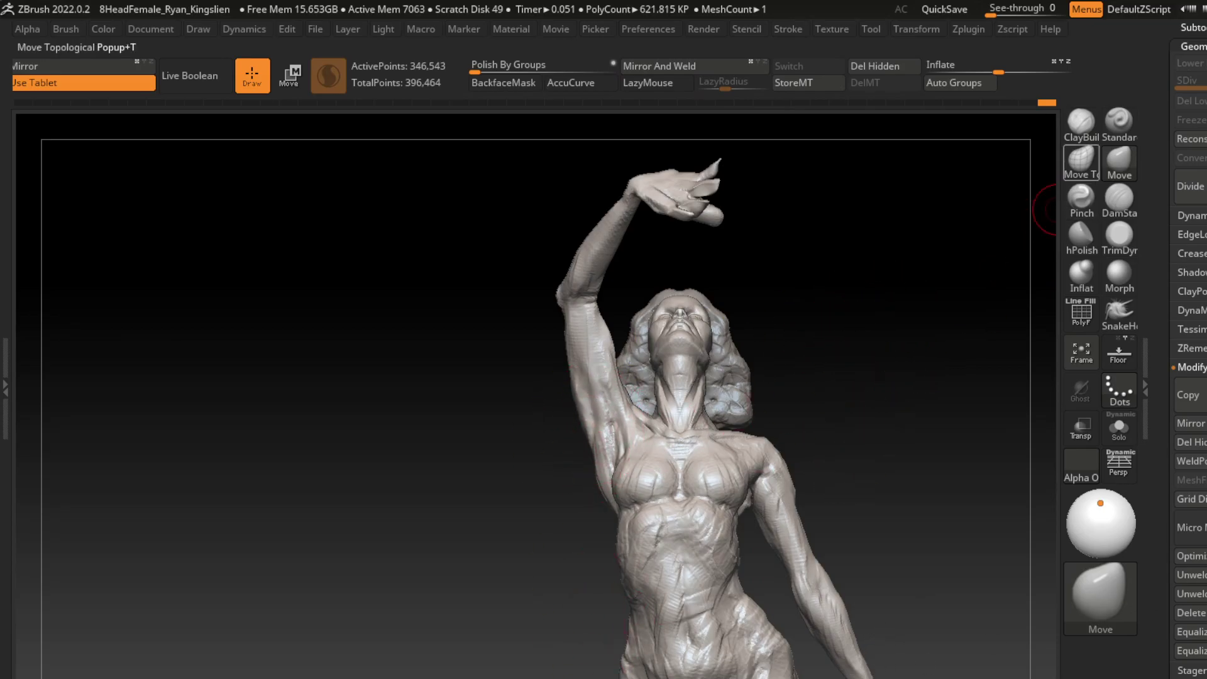
key(b)
key(c)
key(b)
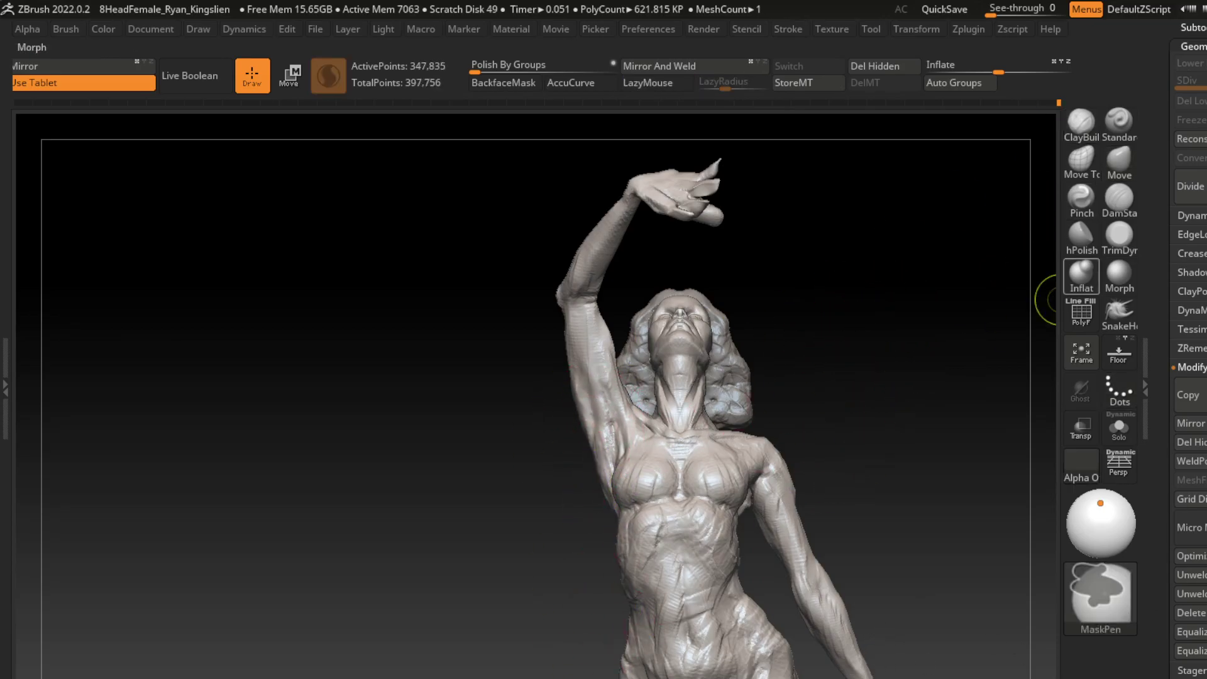
- Flatten the upper chest and sternum between the breasts with TrimDynamic, then return to ClayBuildup
key(b)
key(t)
key(d)
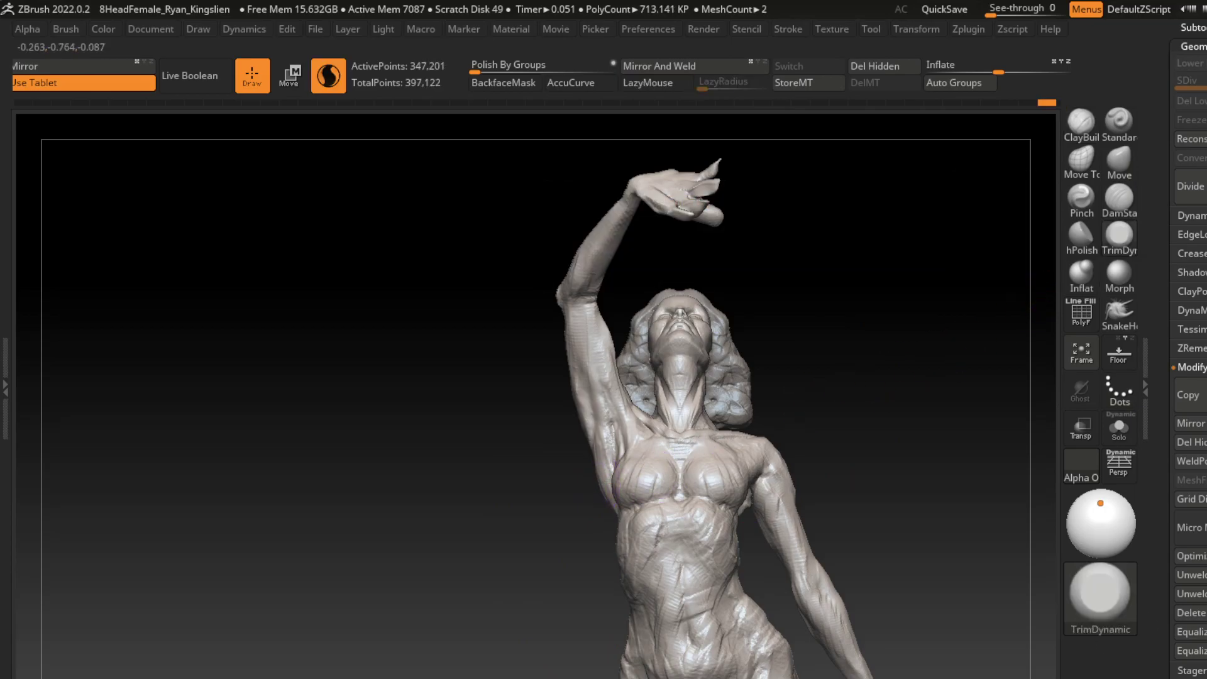
drag(654, 478, 689, 513)
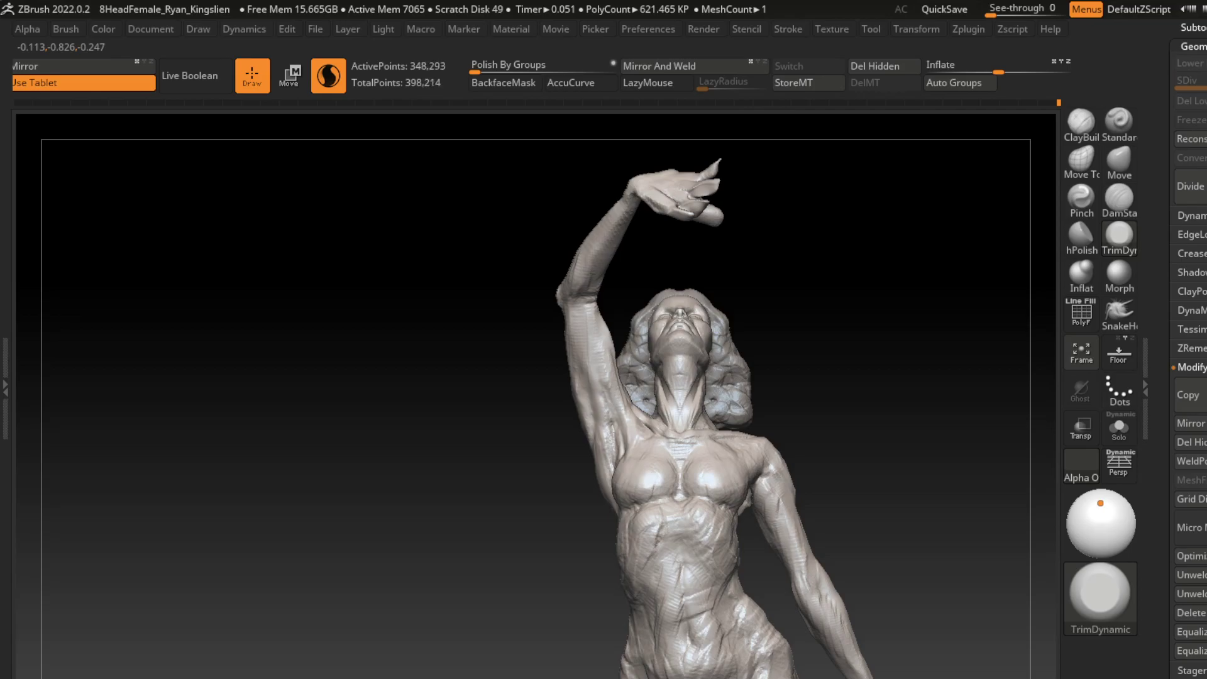
drag(654, 479, 680, 497)
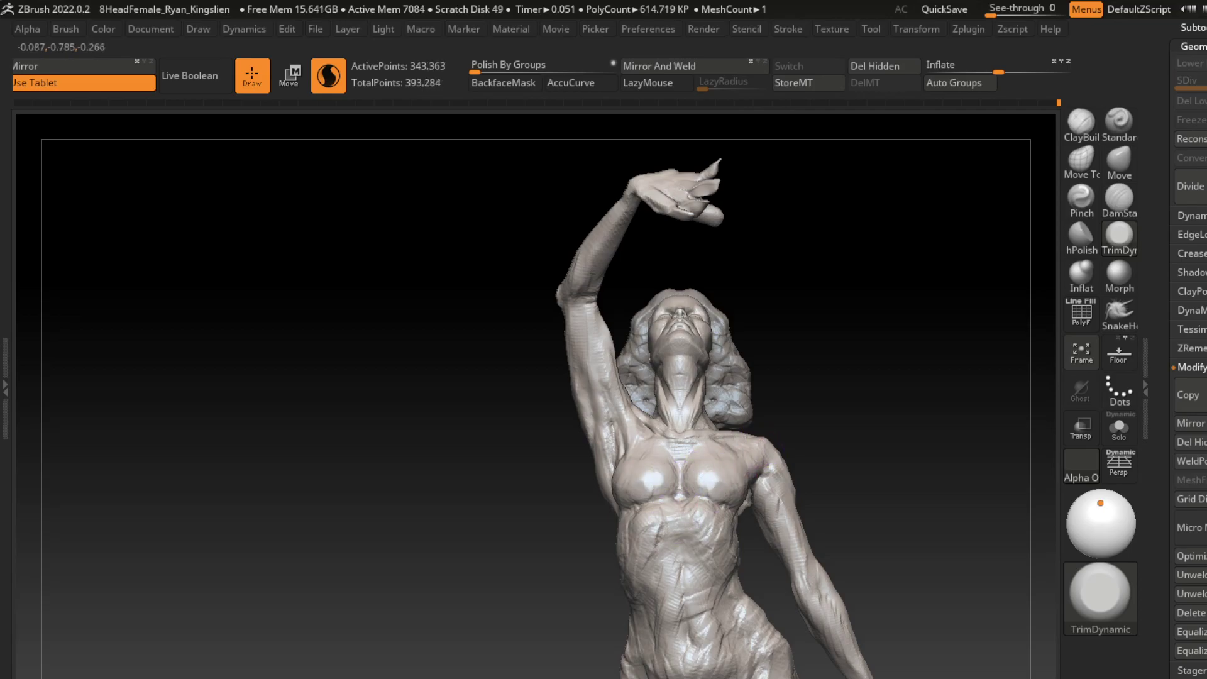
drag(667, 453, 683, 481)
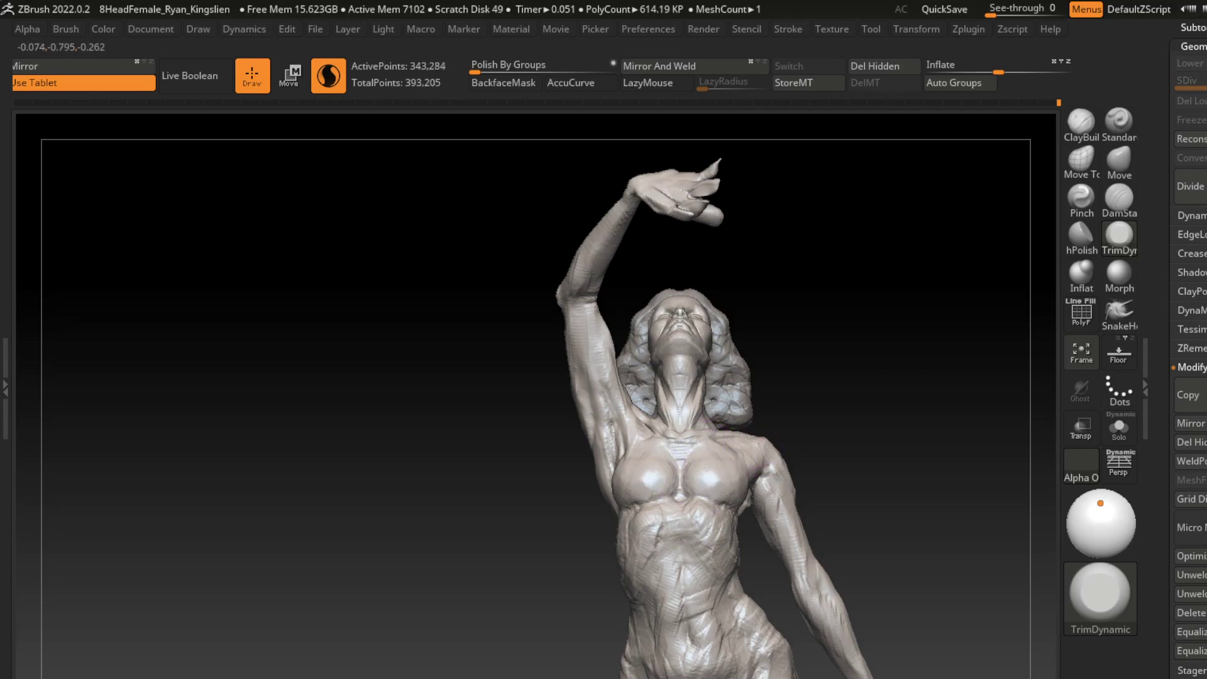
key(b)
key(c)
key(b)
key(s)
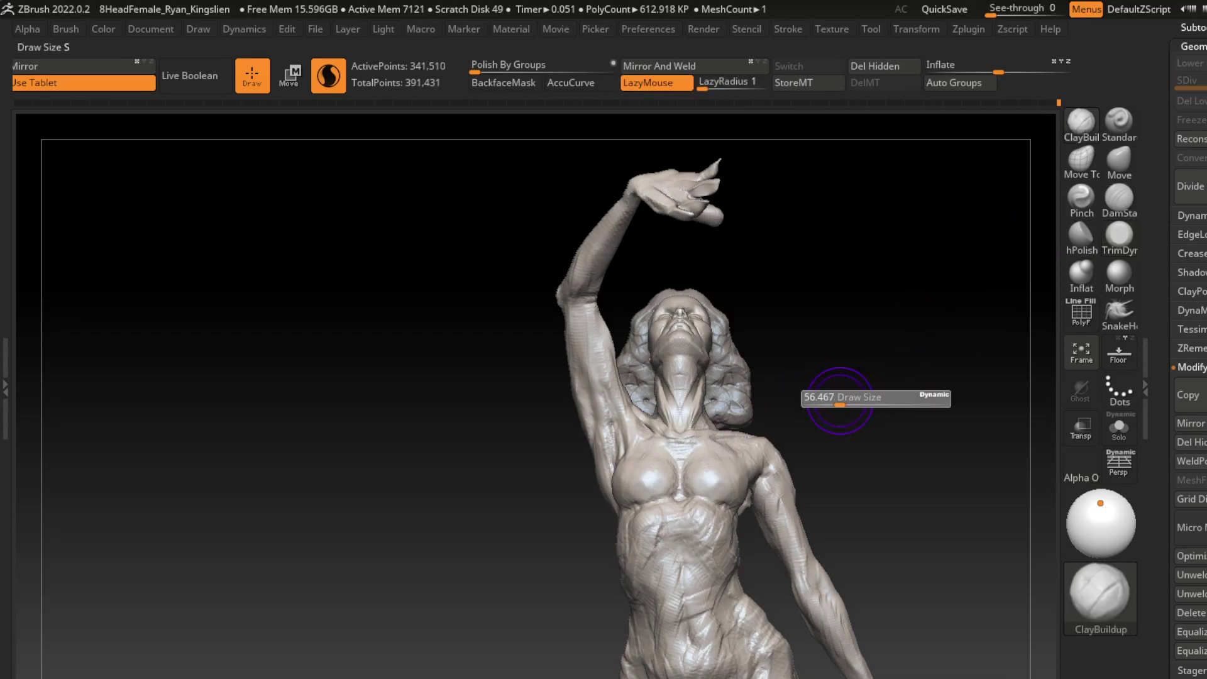
key(b)
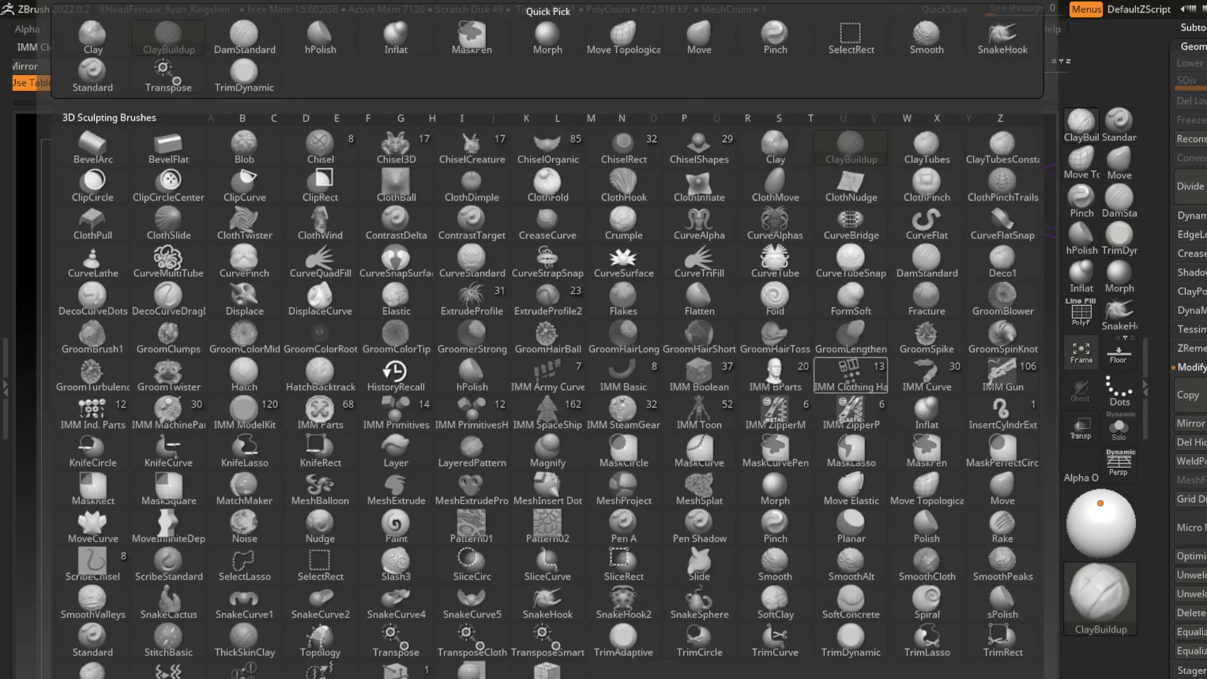
- Resculpt the raised upper arm from elbow to shoulder with ClayBuildup
key(s)
key(ctrl+z)
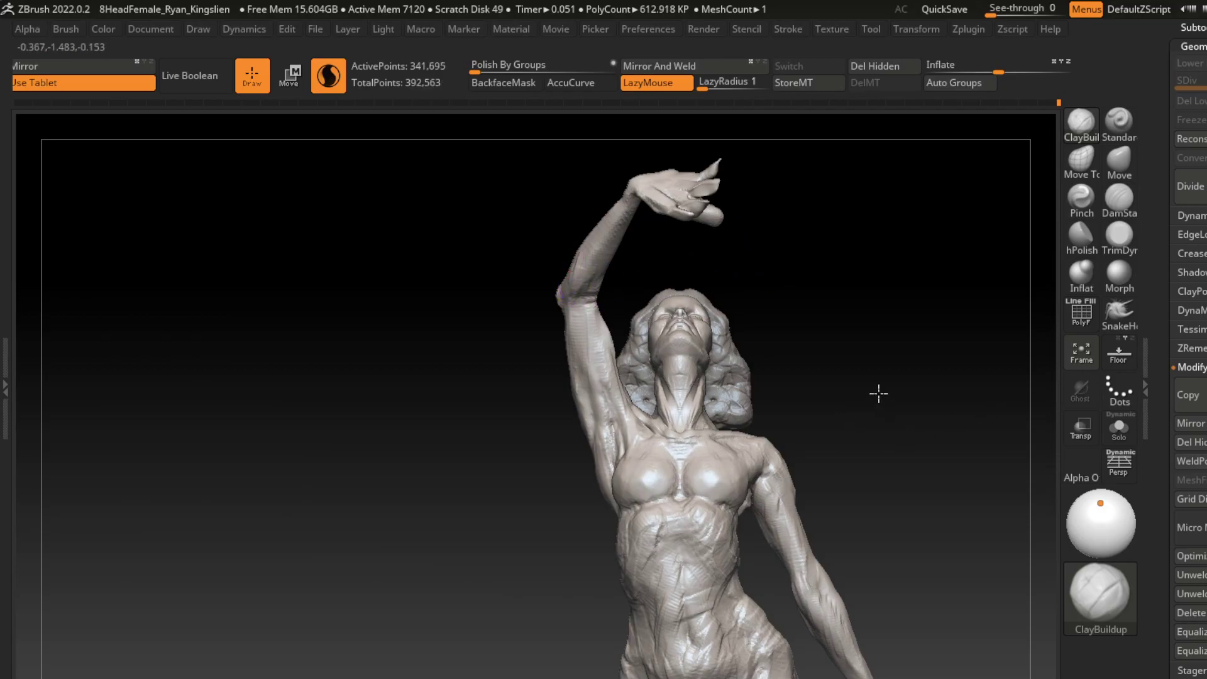
drag(623, 217, 575, 309)
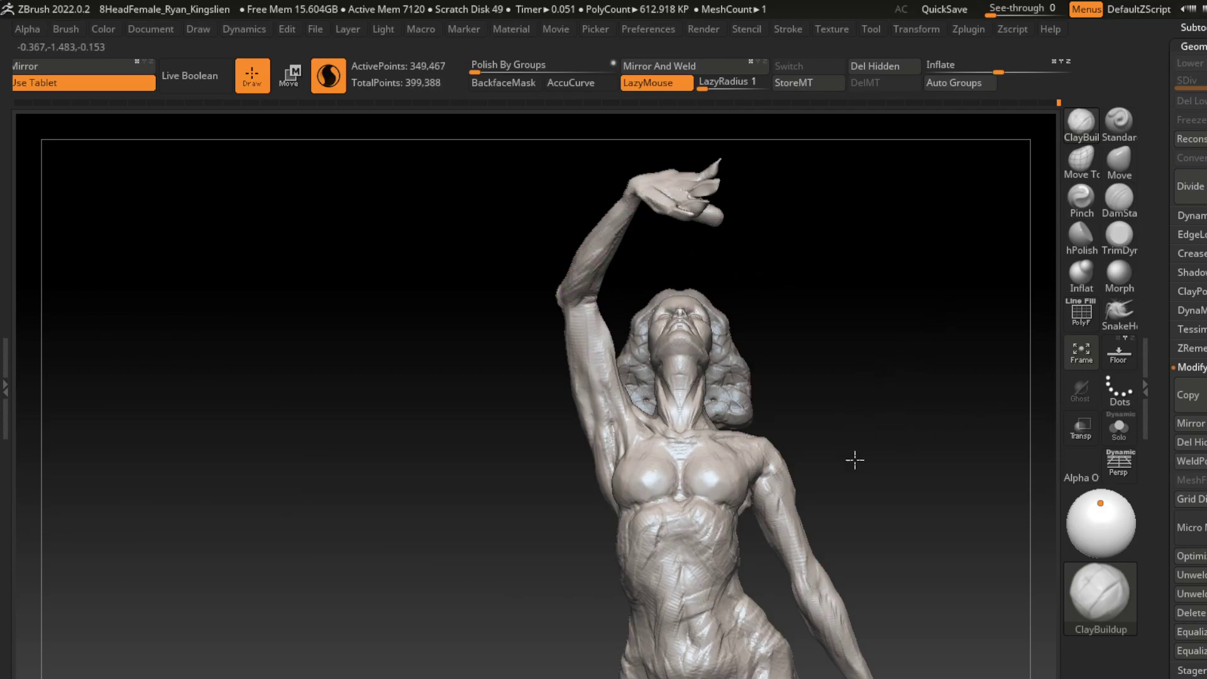
- Sharpen the raised hand's tip into tapered points with the Pinch brush
click(1082, 196)
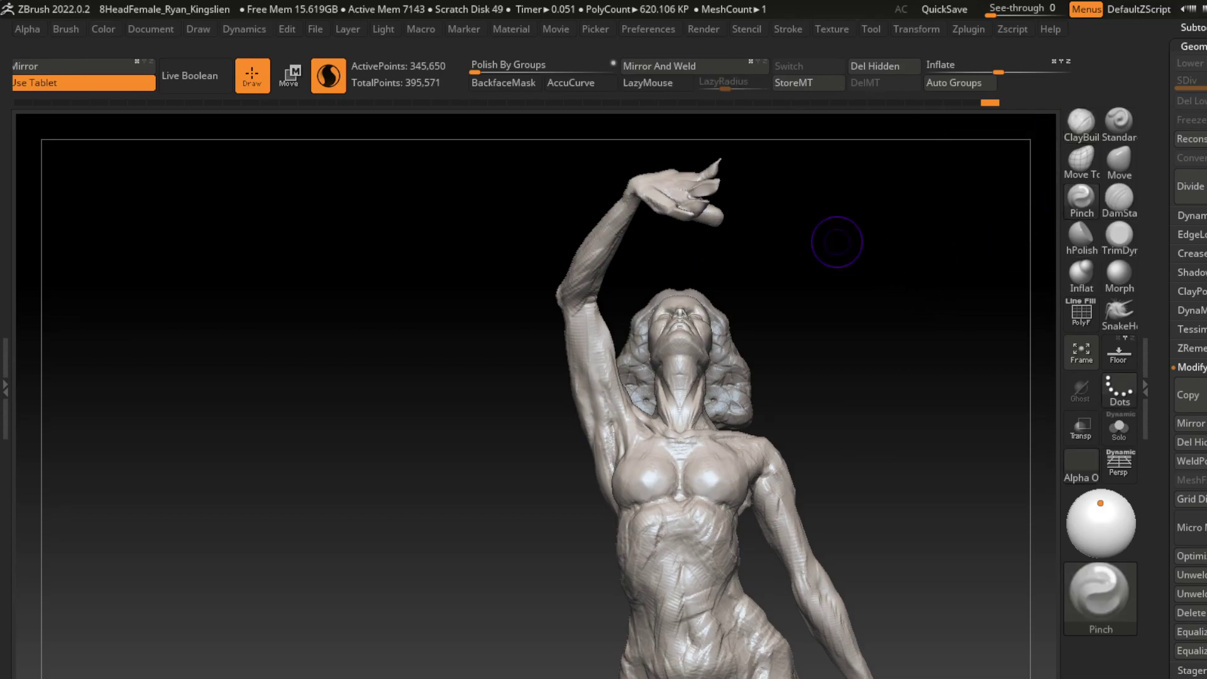
ctrl+right_drag(835, 242, 898, 260)
mouse_move(898, 260)
mouse_down()
mouse_move(932, 194)
mouse_move(852, 269)
mouse_move(780, 220)
mouse_up()
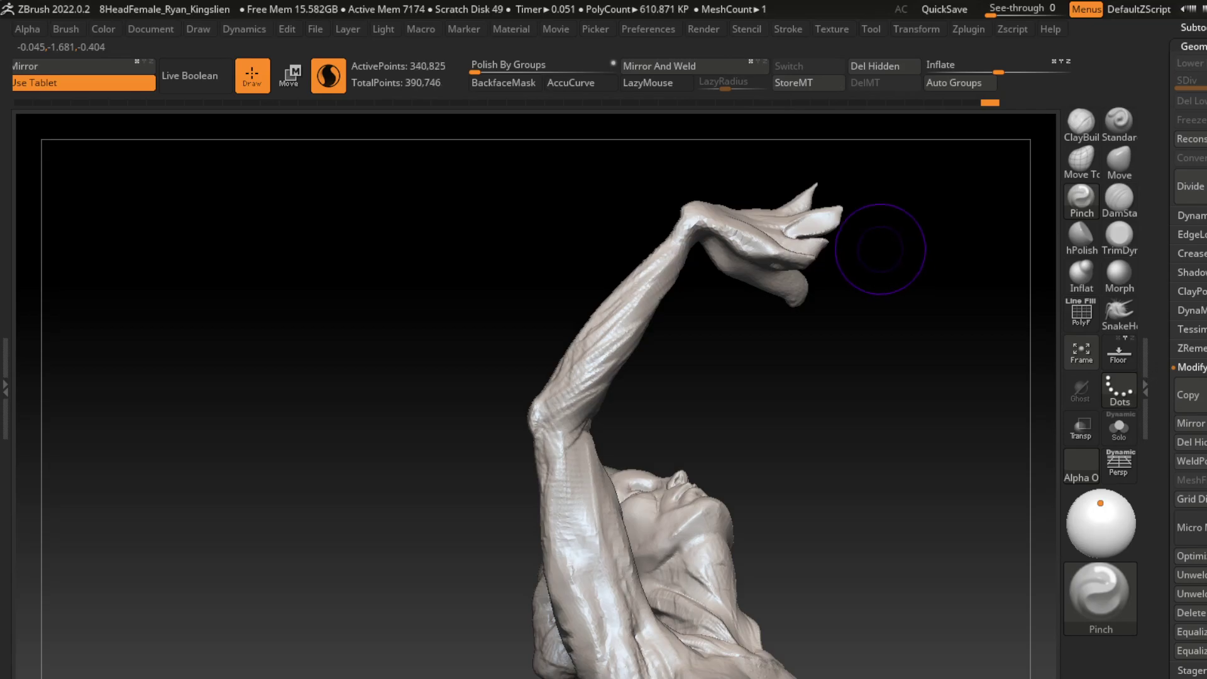
mouse_move(876, 247)
mouse_down()
mouse_move(850, 300)
mouse_move(807, 234)
mouse_up()
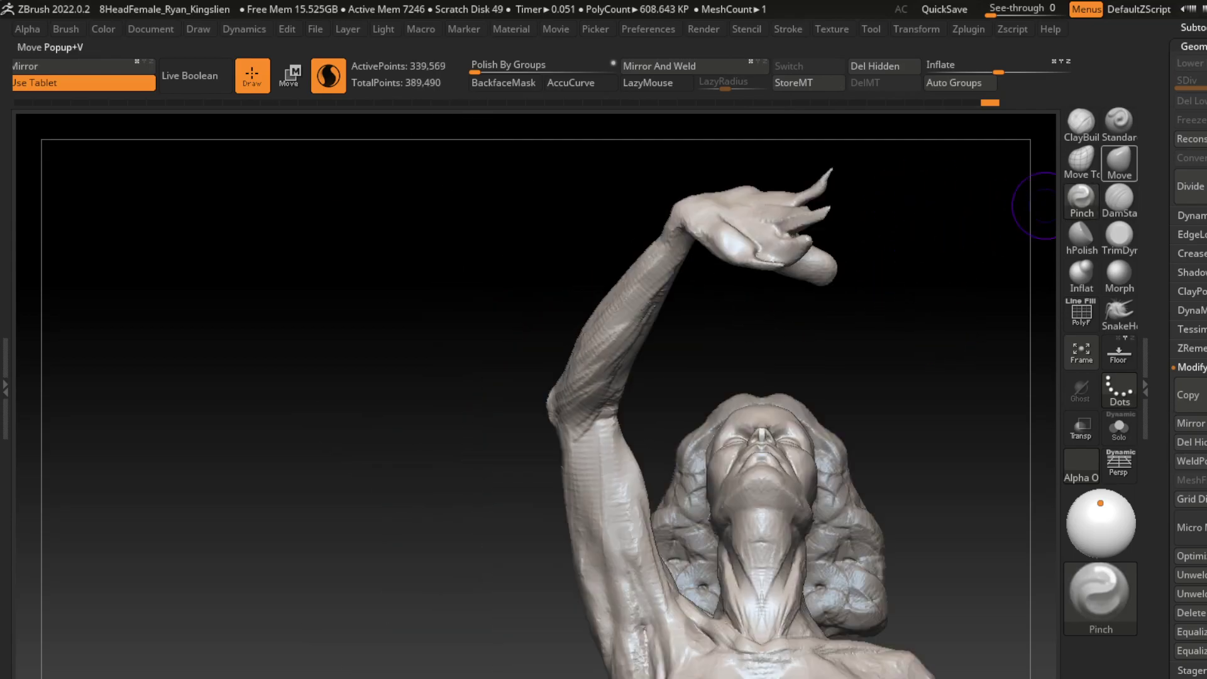
- Pull the raised hand's curled fingers outward with the Move brush, then return to ClayBuildup
click(1119, 160)
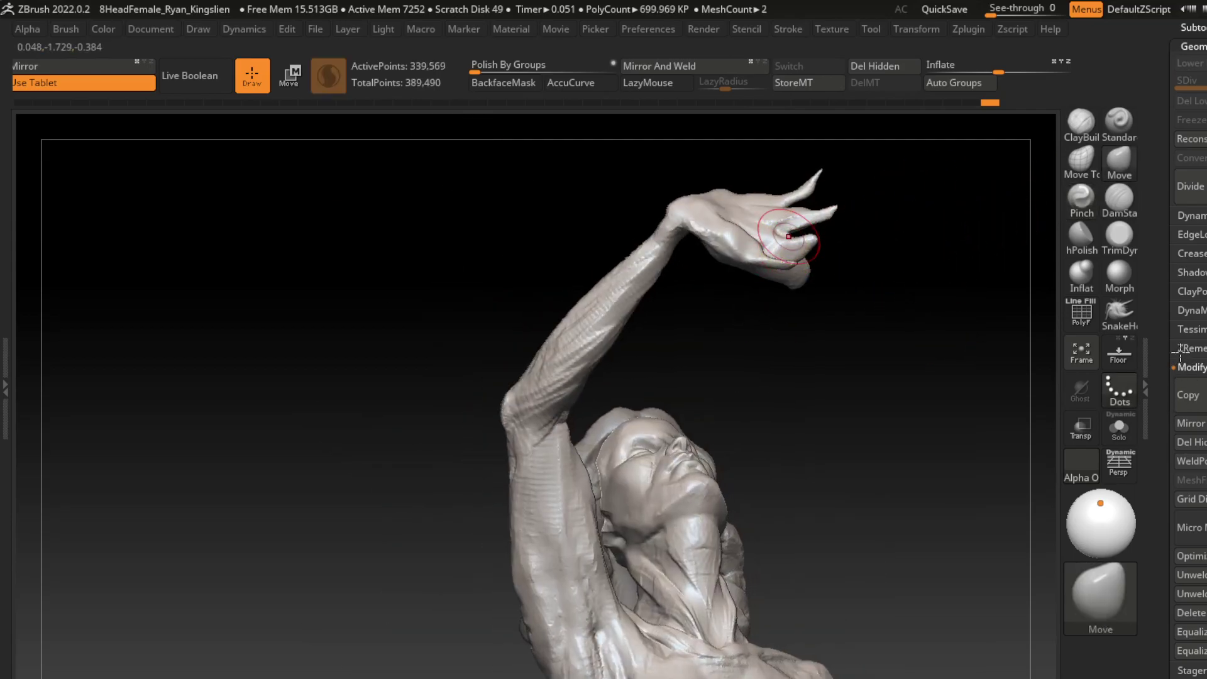
drag(785, 249, 818, 242)
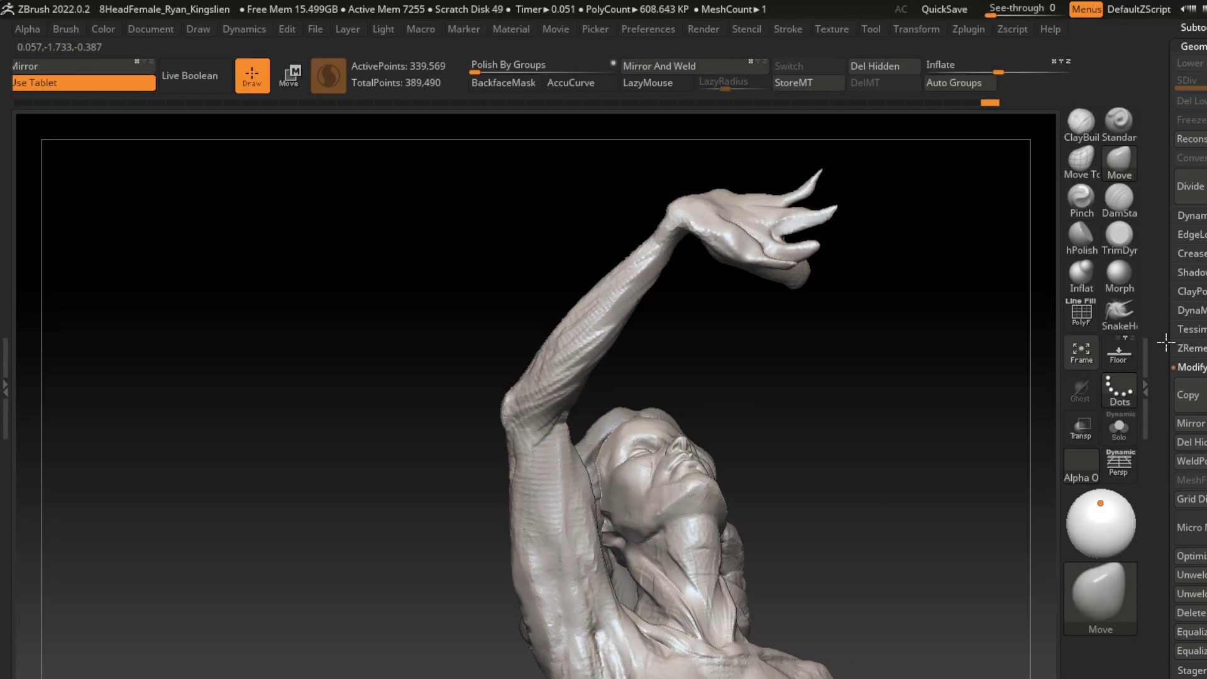
key(ctrl+z)
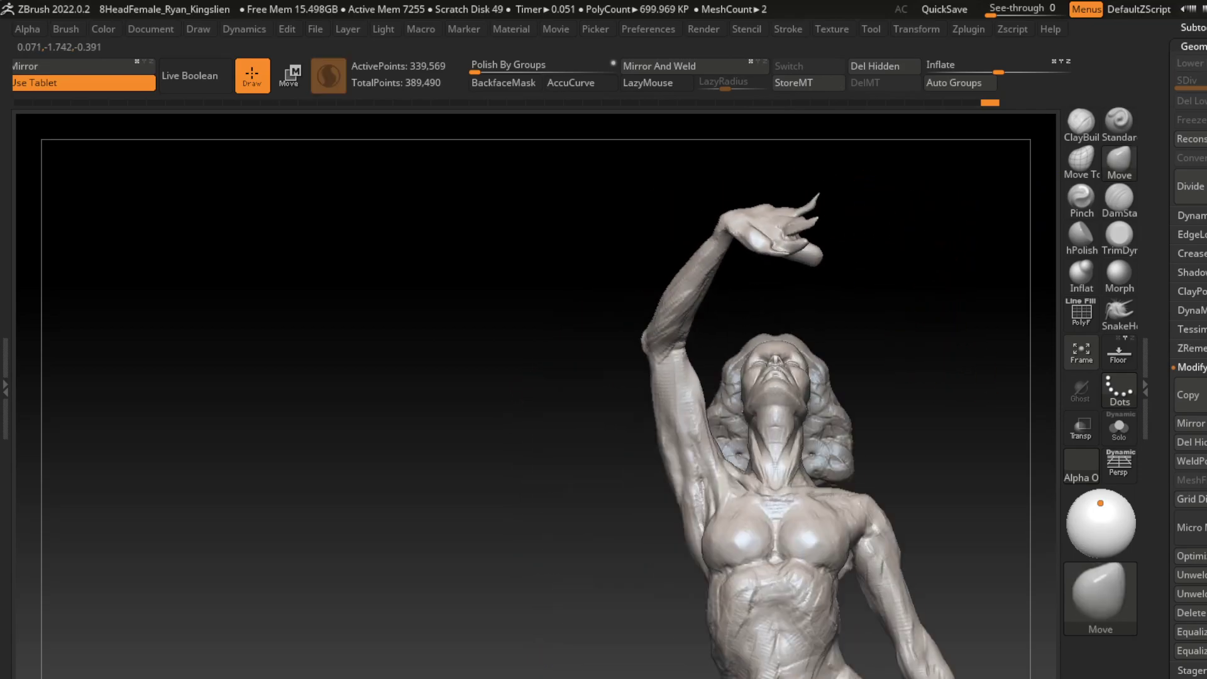
key(ctrl+z)
drag(896, 297, 962, 432)
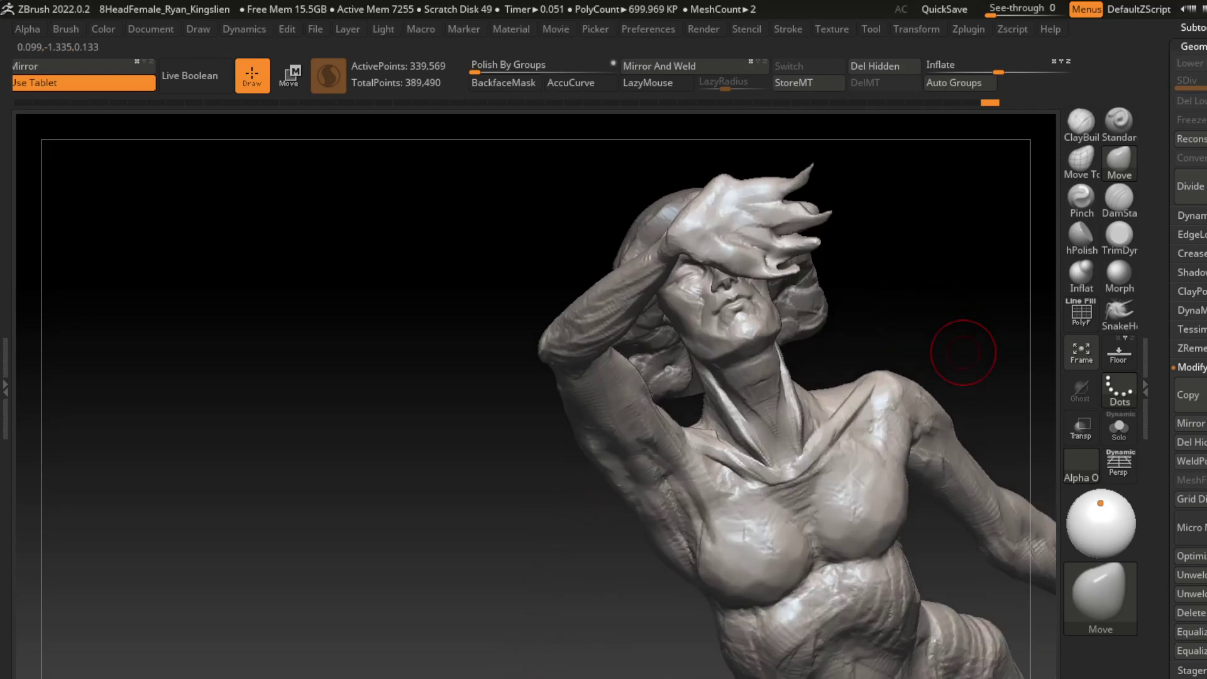
mouse_move(963, 351)
alt+mouse_down()
mouse_move(931, 382)
mouse_move(918, 337)
alt+mouse_up()
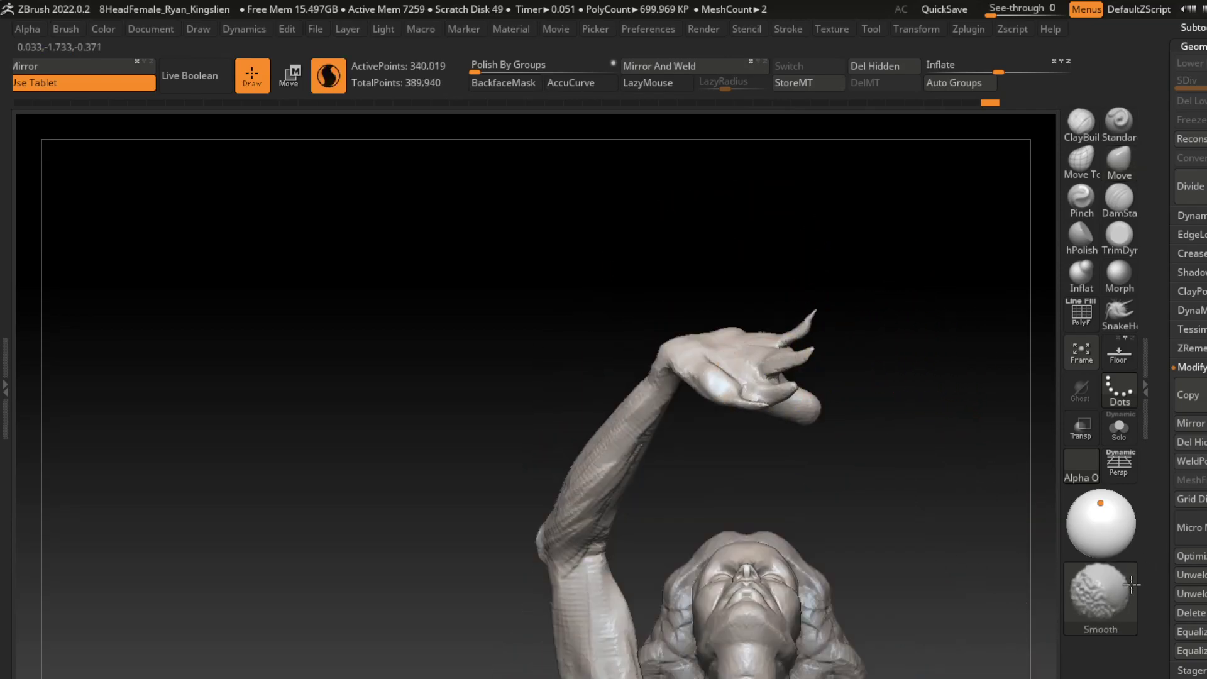
drag(803, 319, 889, 409)
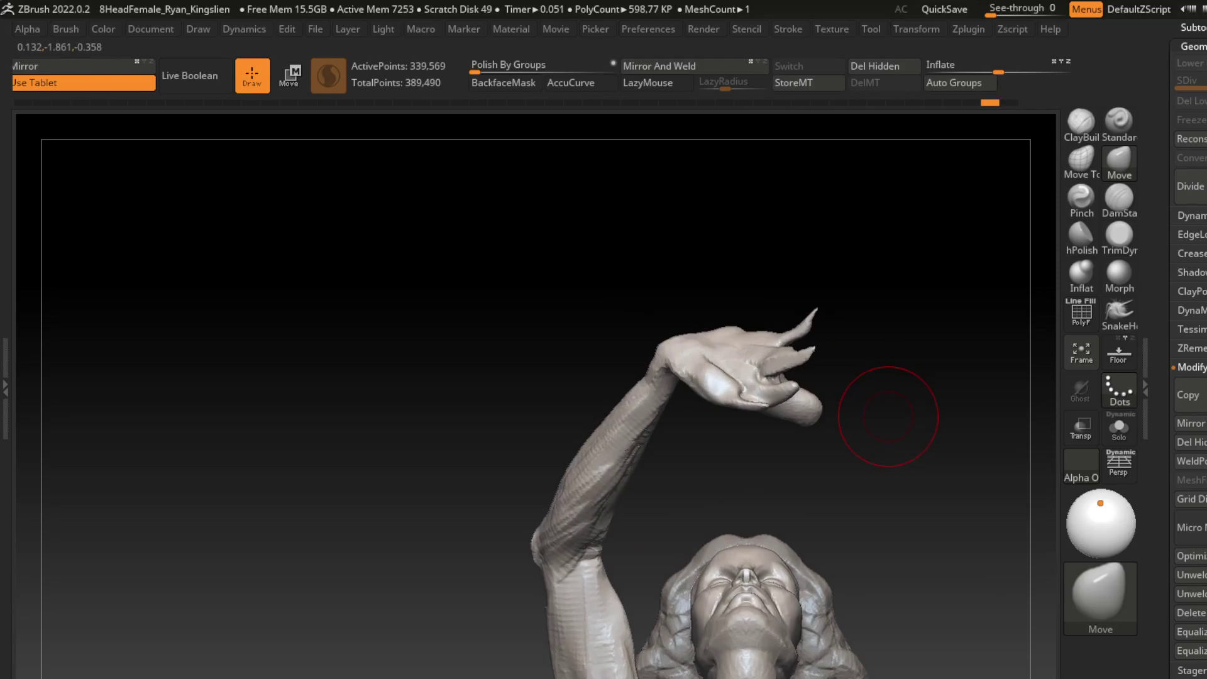
key(s)
key(b)
key(c)
key(b)
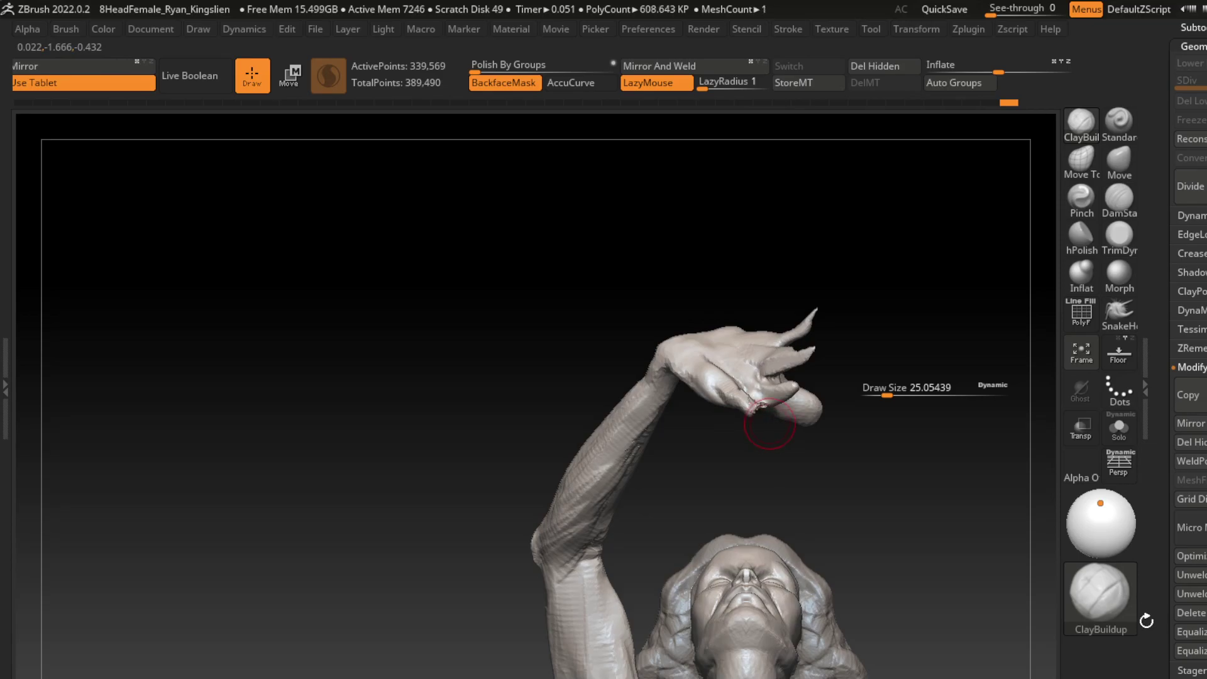
- Build up the raised hand's fingers with ClayBuildup, orbiting around the hand between strokes
drag(757, 402, 773, 416)
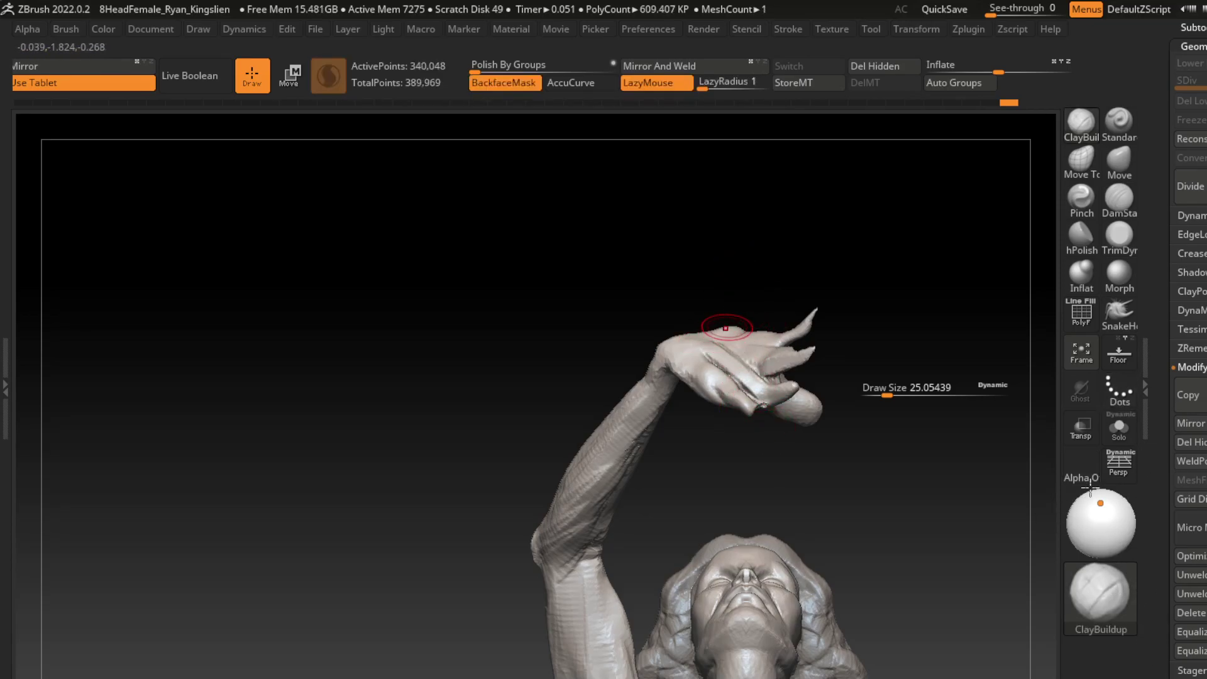
mouse_move(730, 323)
right_down()
mouse_move(736, 315)
mouse_move(731, 333)
right_up()
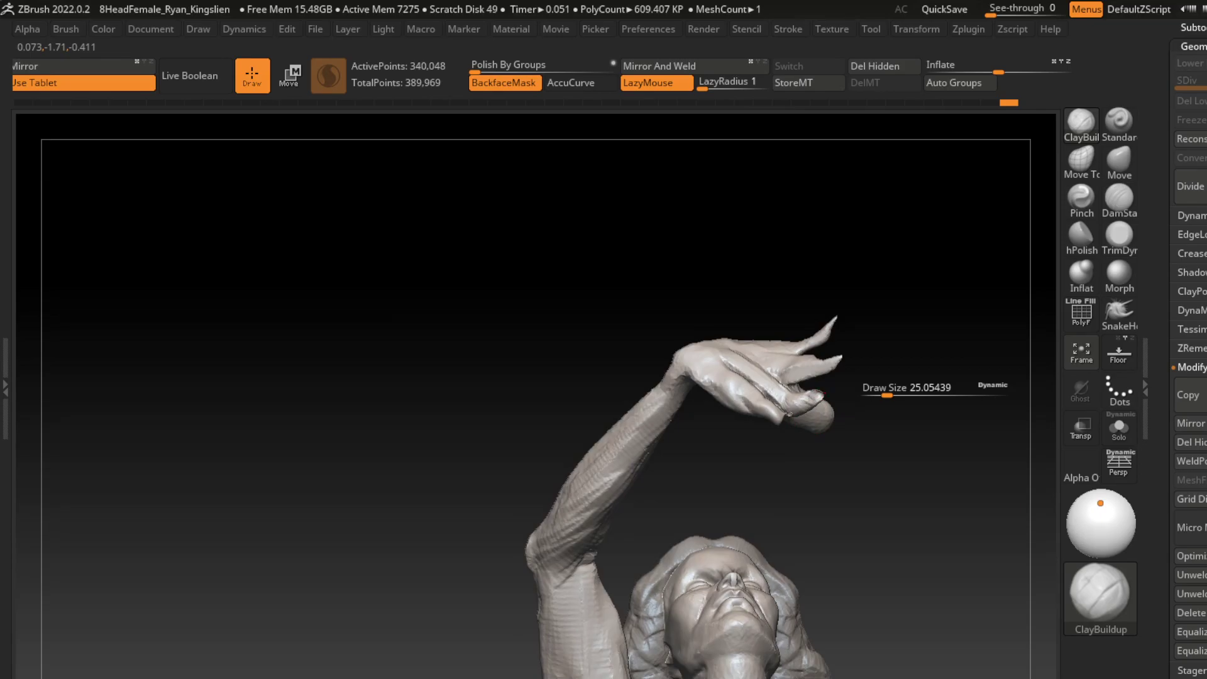
drag(891, 397, 937, 409)
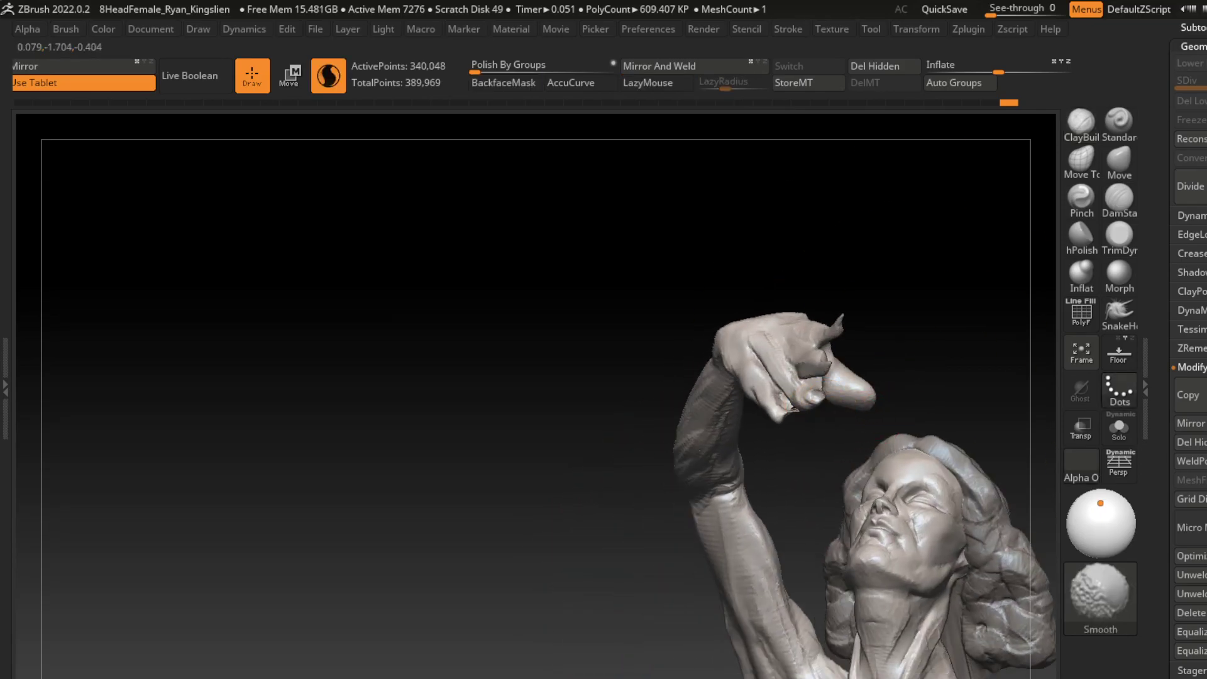
click(1199, 614)
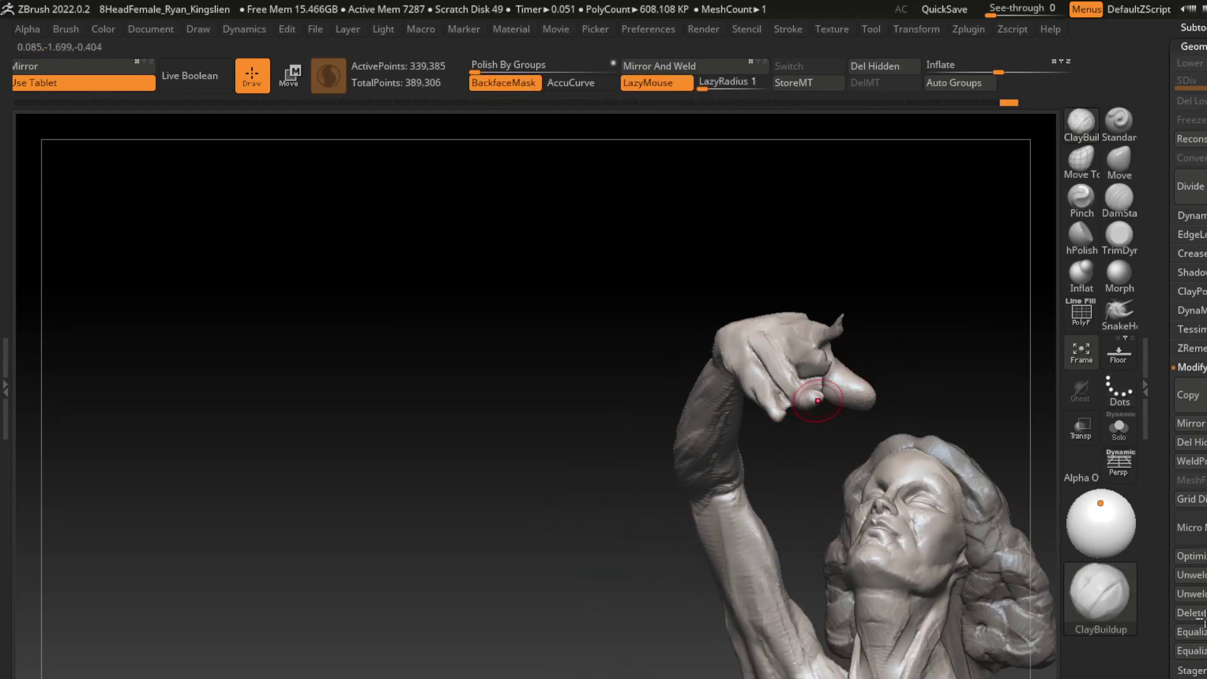
click(1120, 160)
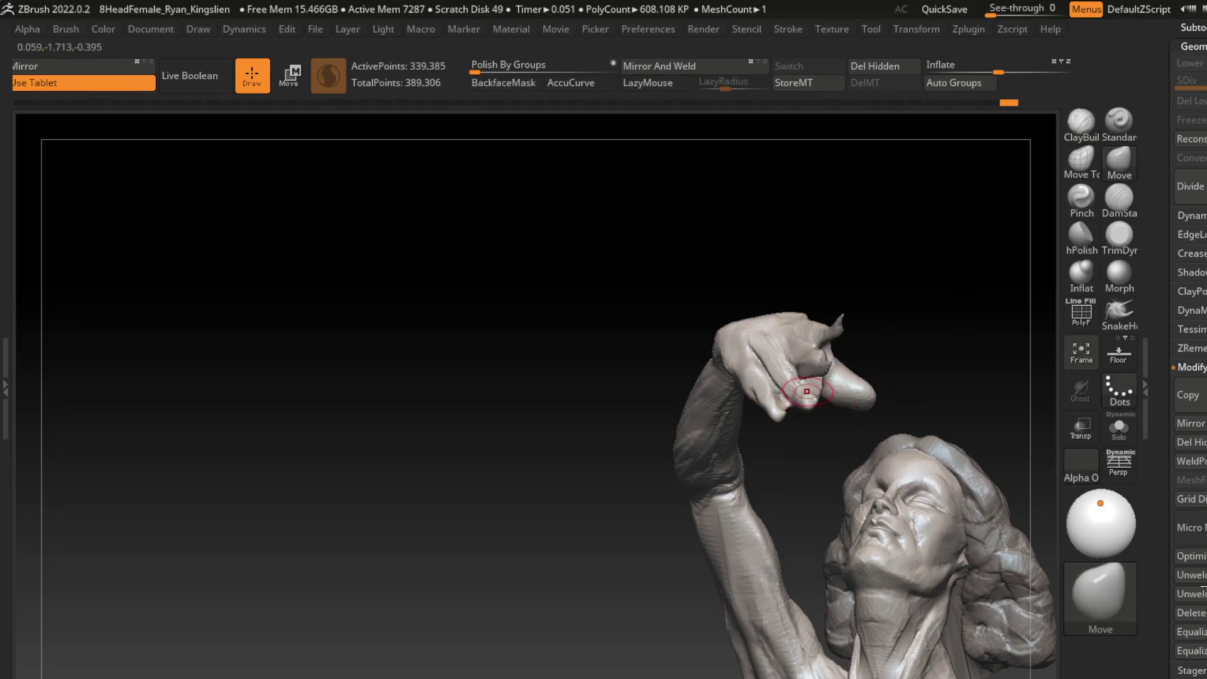
key(b)
key(c)
key(b)
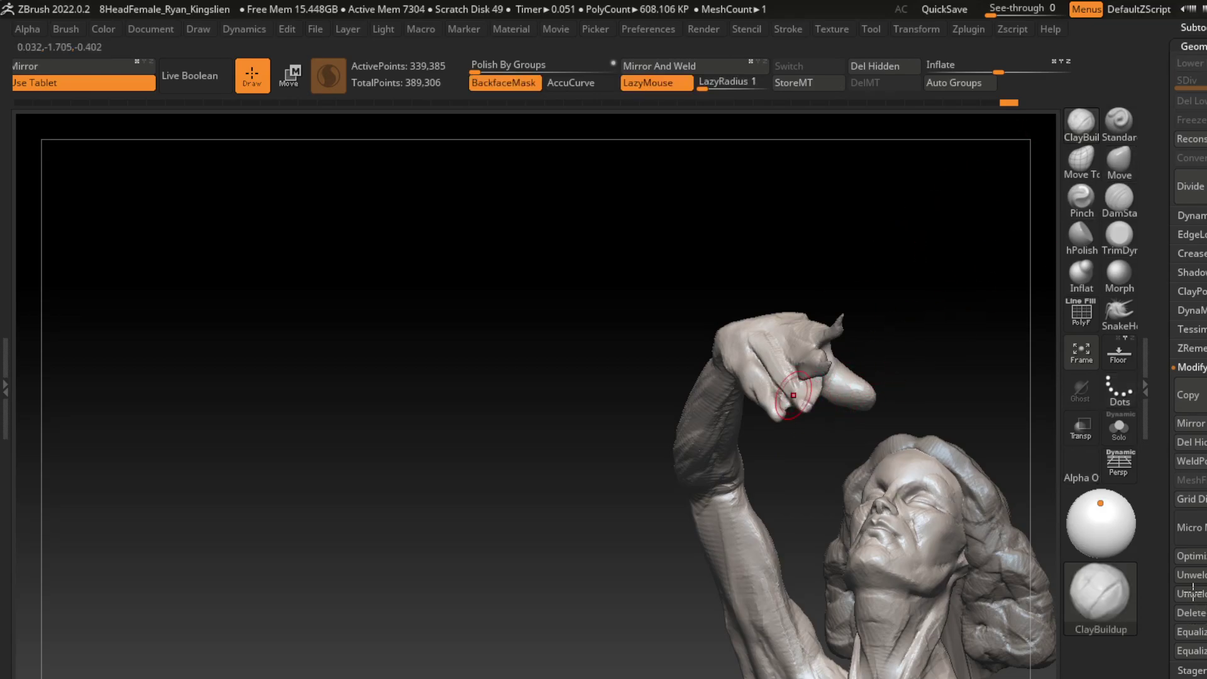
drag(846, 461, 810, 391)
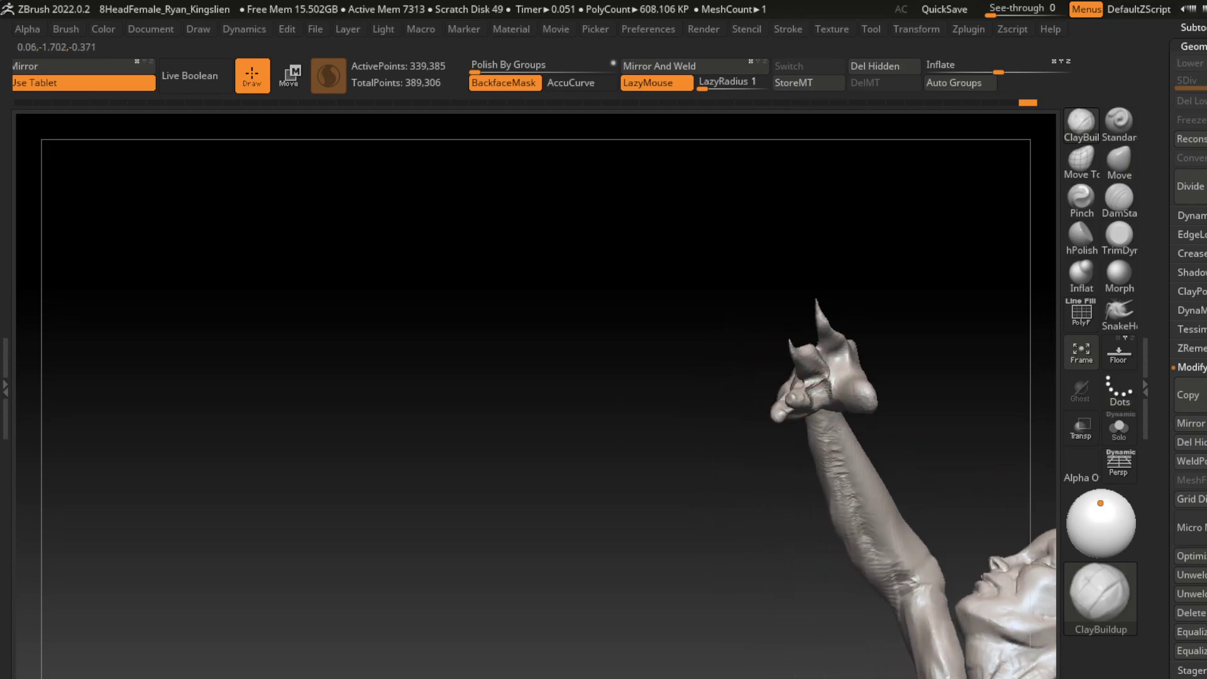
shift+drag(810, 391, 830, 390)
mouse_move(877, 356)
shift+mouse_down()
mouse_move(970, 302)
mouse_move(939, 338)
mouse_move(761, 399)
shift+mouse_up()
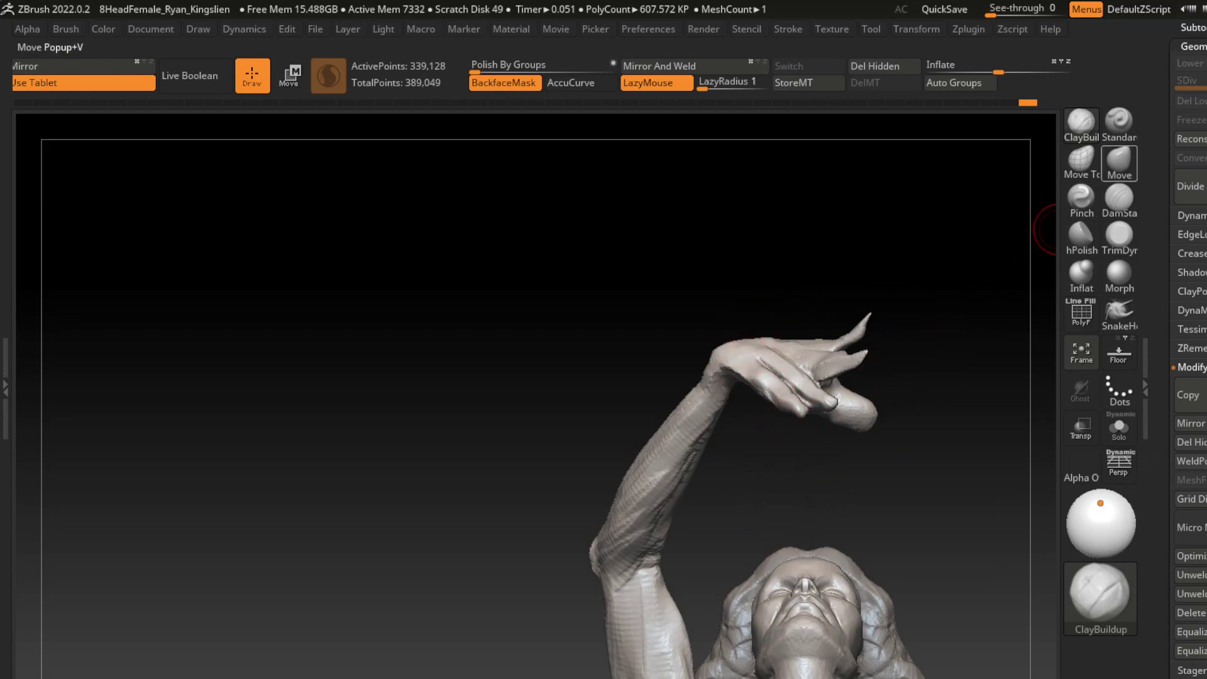
- Reduce the Move brush Draw Size to about 43.76
click(1119, 162)
key(s)
drag(986, 268, 972, 267)
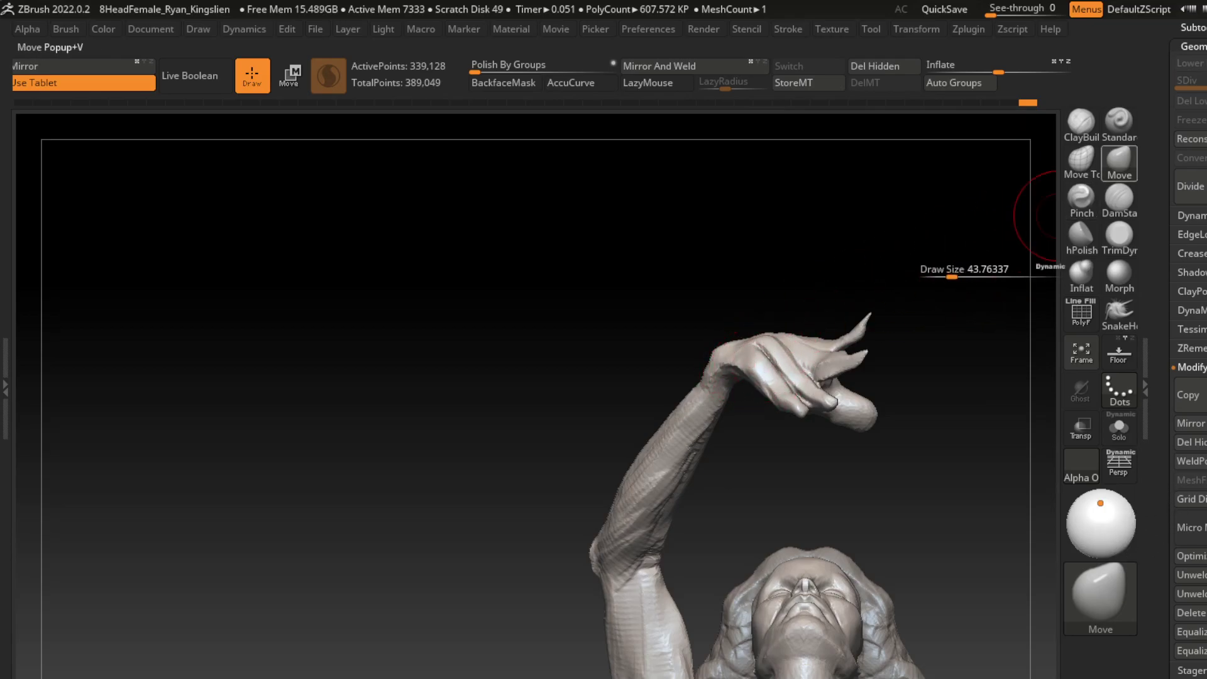
click(1081, 122)
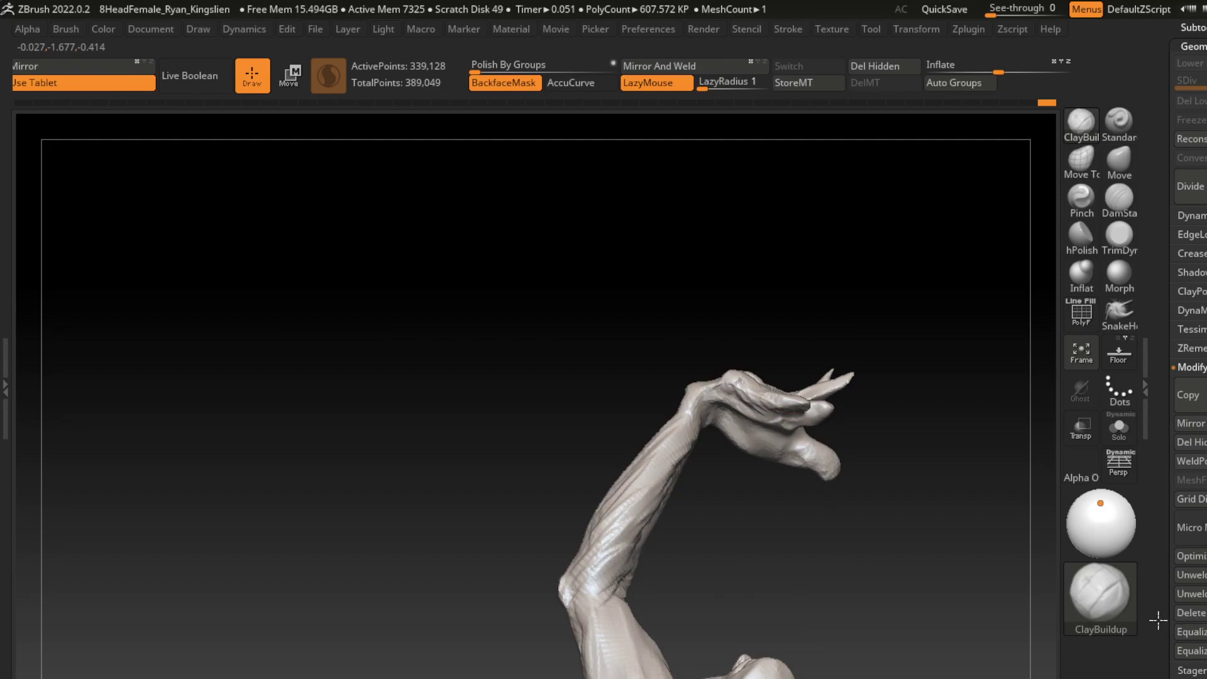
- Nudge the raised hand's index finger upward with Move Topological, then return to ClayBuildup
mouse_move(917, 460)
mouse_down()
mouse_move(843, 526)
mouse_move(843, 560)
mouse_move(866, 474)
mouse_up()
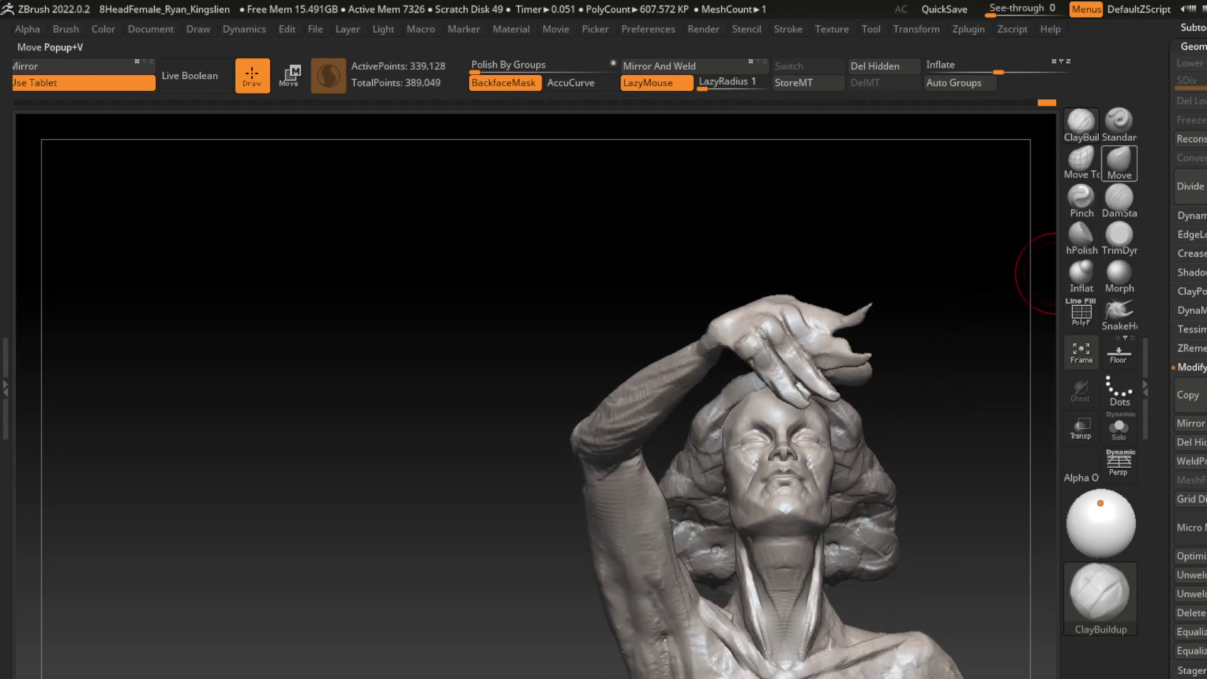
click(1082, 160)
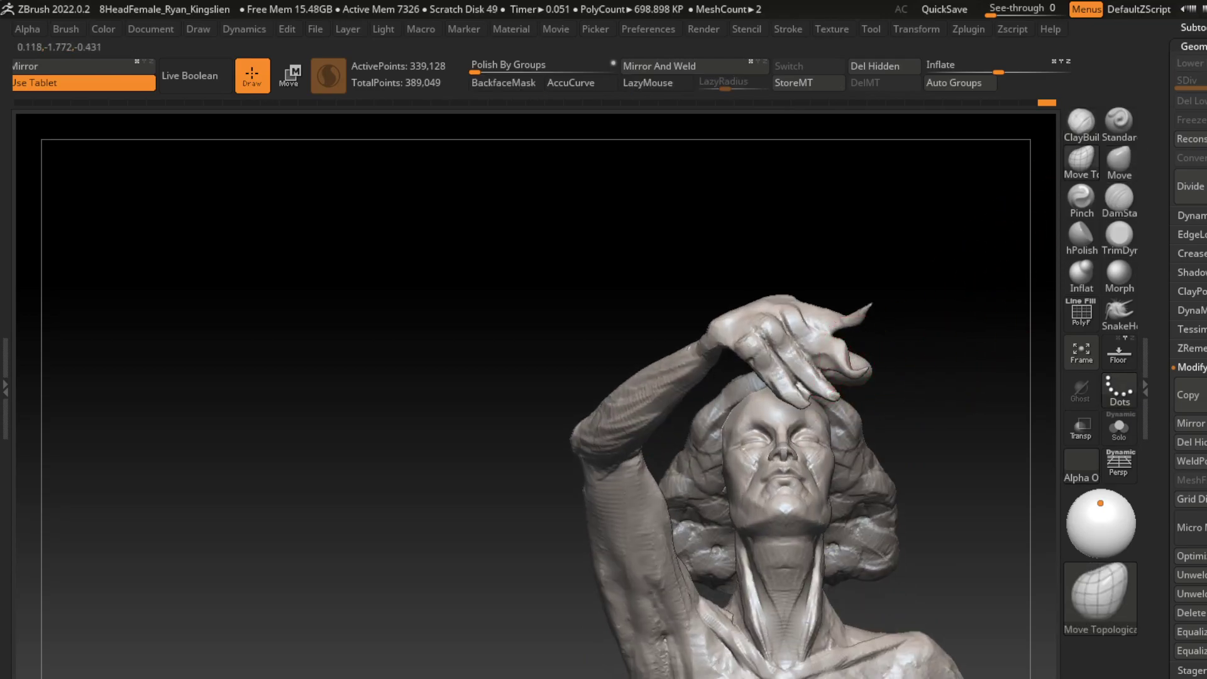
mouse_move(811, 371)
mouse_down()
mouse_move(842, 355)
mouse_move(811, 342)
mouse_move(920, 289)
mouse_up()
click(1081, 123)
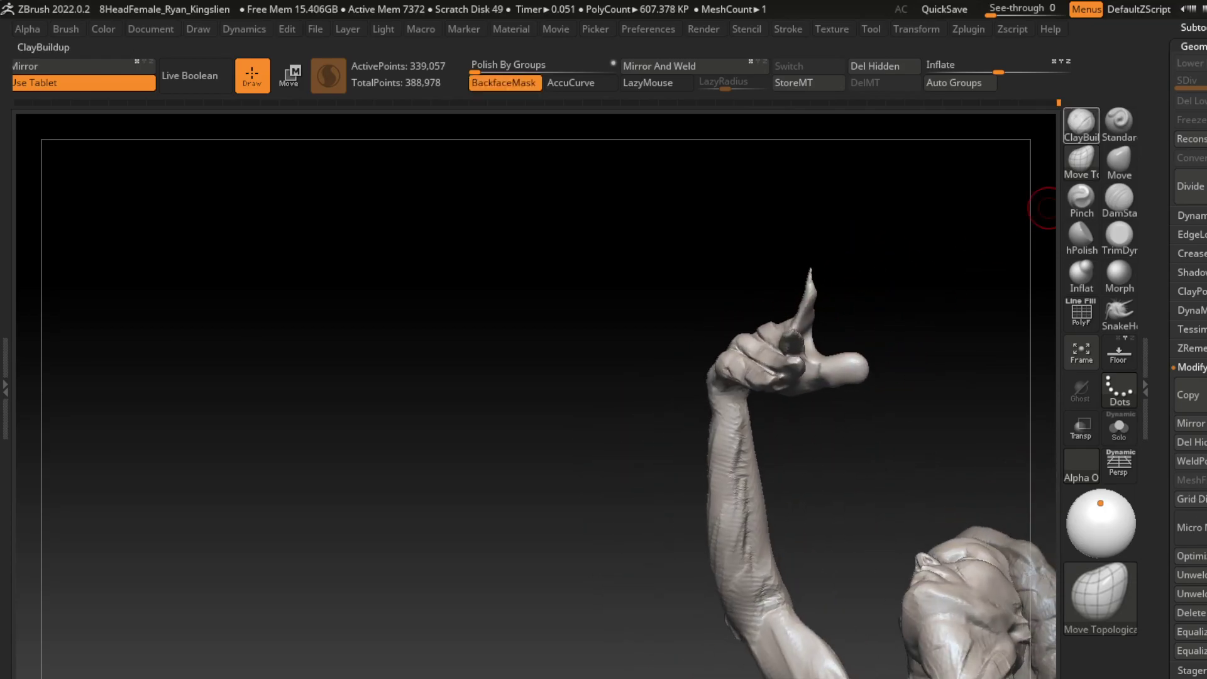
key(l)
mouse_move(1044, 208)
mouse_down()
mouse_move(946, 333)
mouse_move(871, 314)
mouse_up()
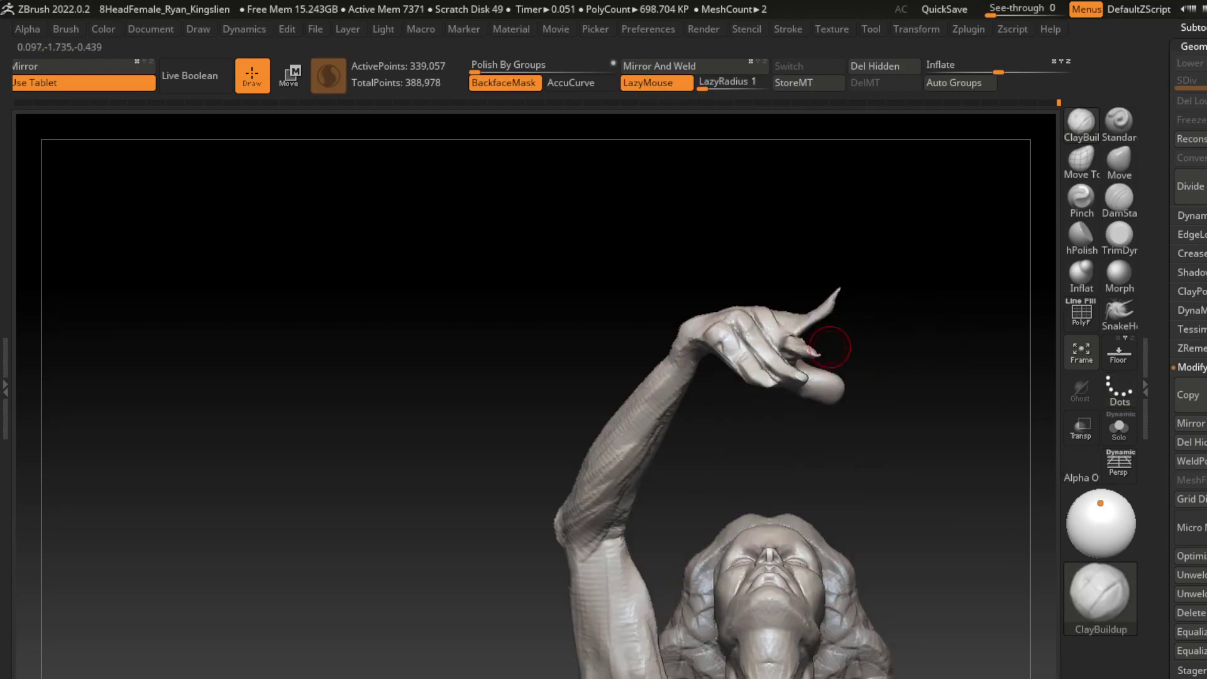
- Double the brush size, smooth, and pinch the raised hand's fingertip sharper
click(1082, 273)
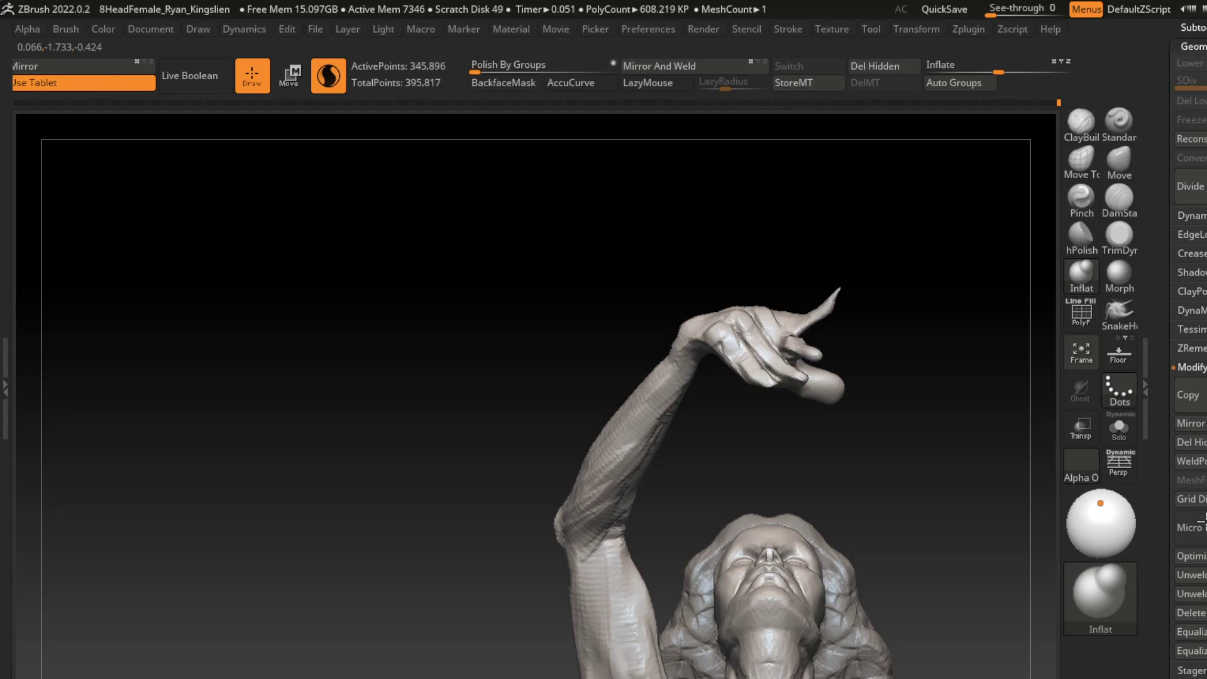
key(b)
key(c)
key(b)
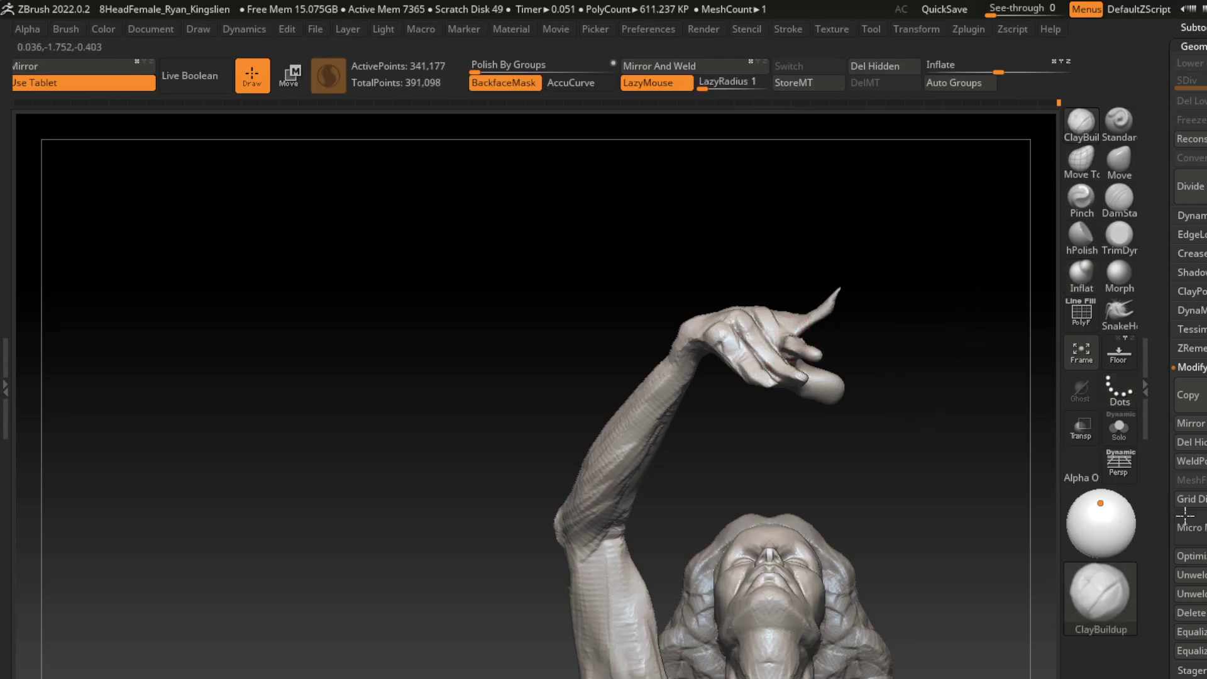
drag(905, 333, 907, 325)
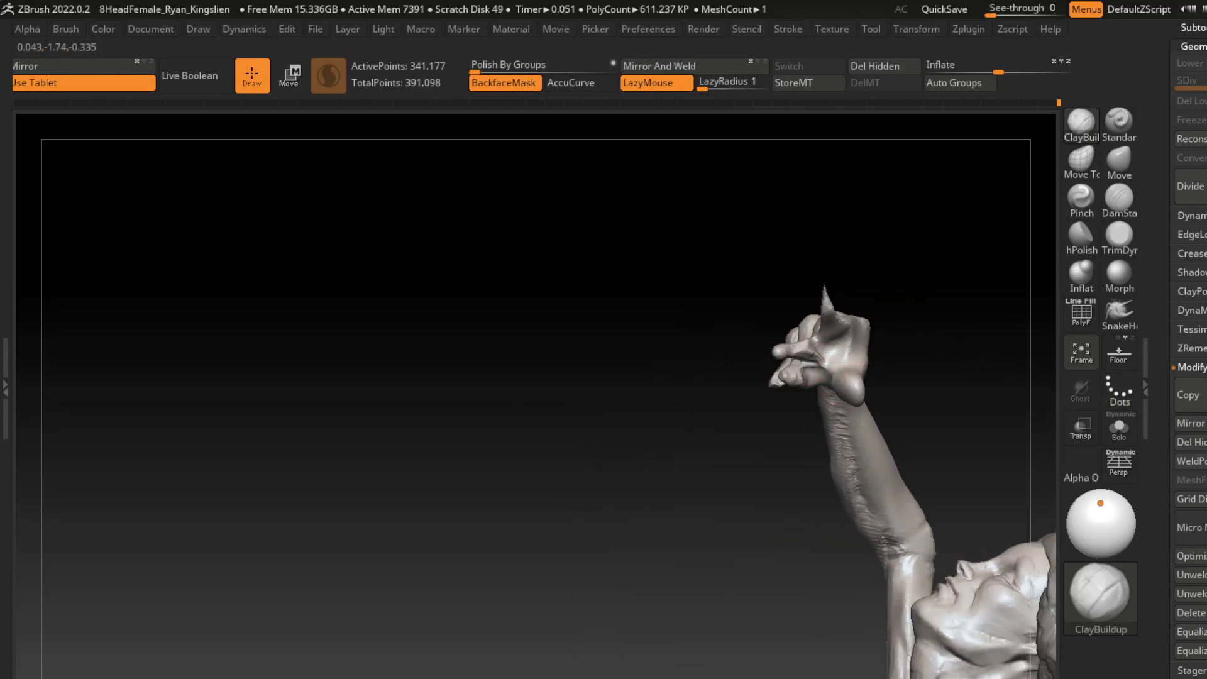
mouse_move(824, 371)
mouse_down()
mouse_move(815, 391)
mouse_move(847, 356)
mouse_up()
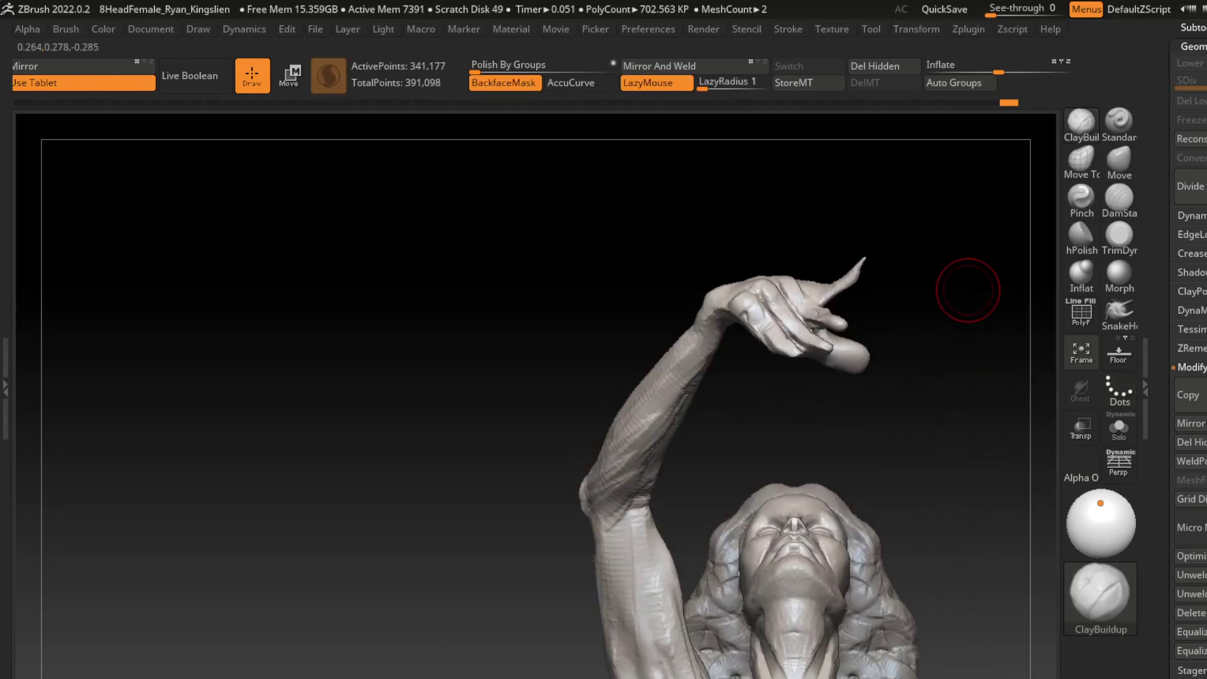
key(])
key(])
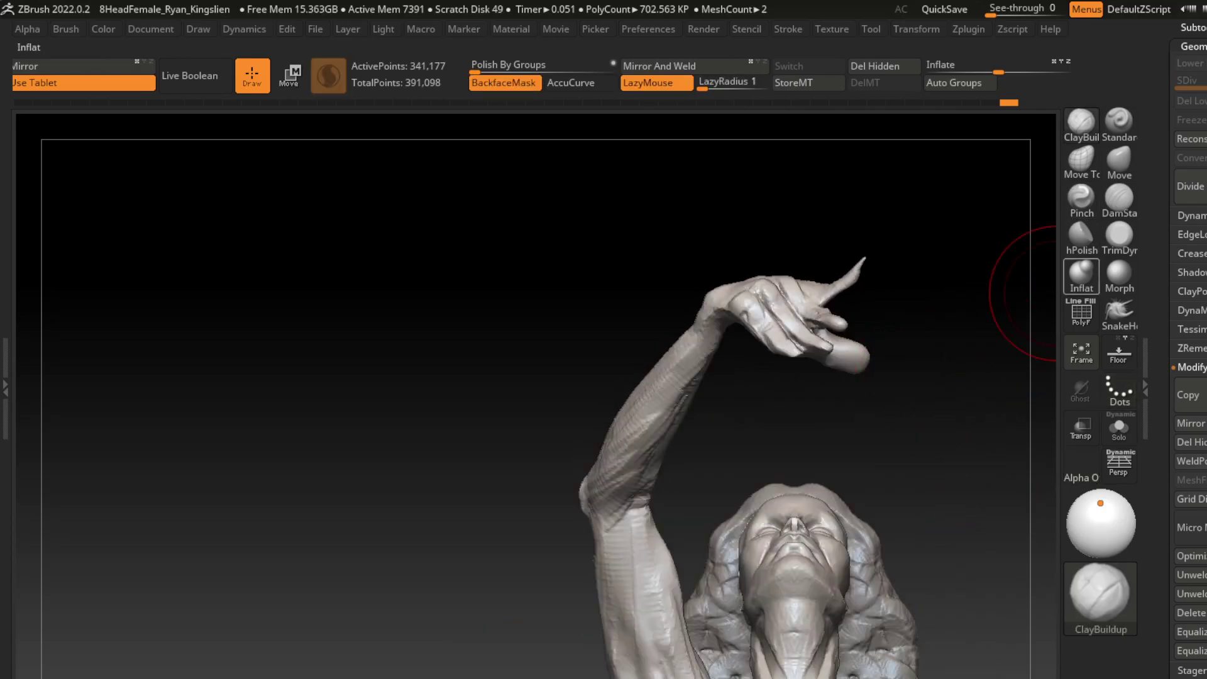
key(shift)
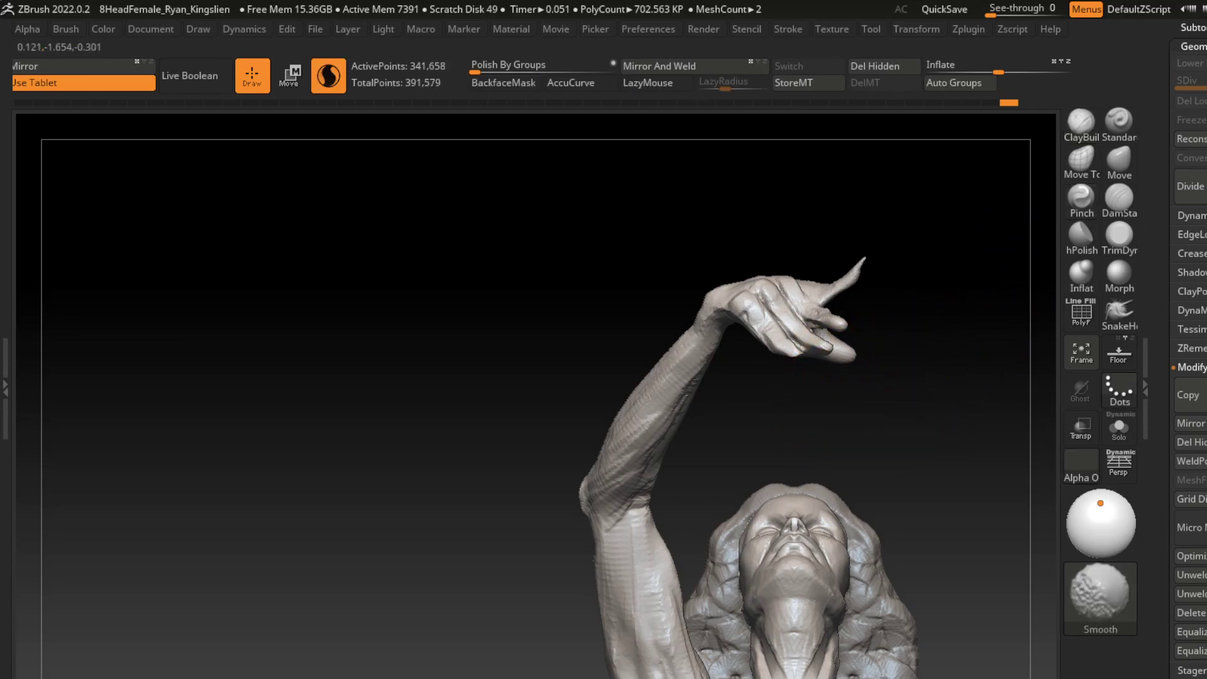
click(1082, 197)
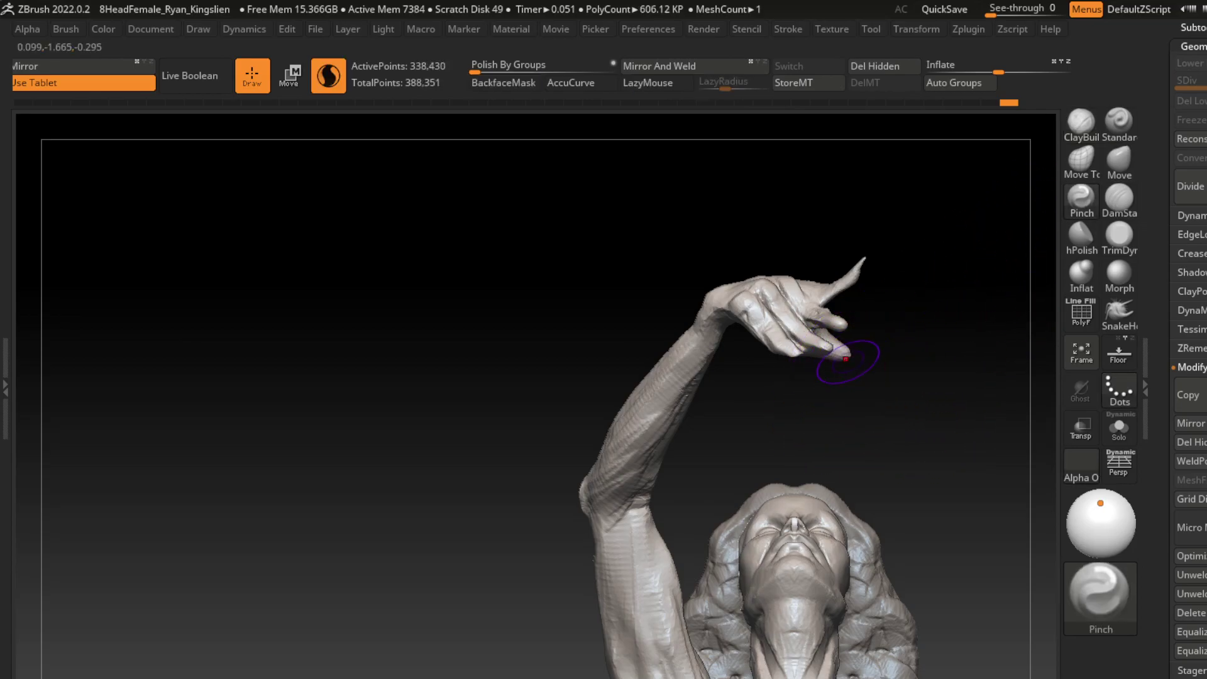
drag(860, 347, 887, 327)
- Compare fingertip shapes with undo and redo, keeping the extended pointing pose
click(1120, 160)
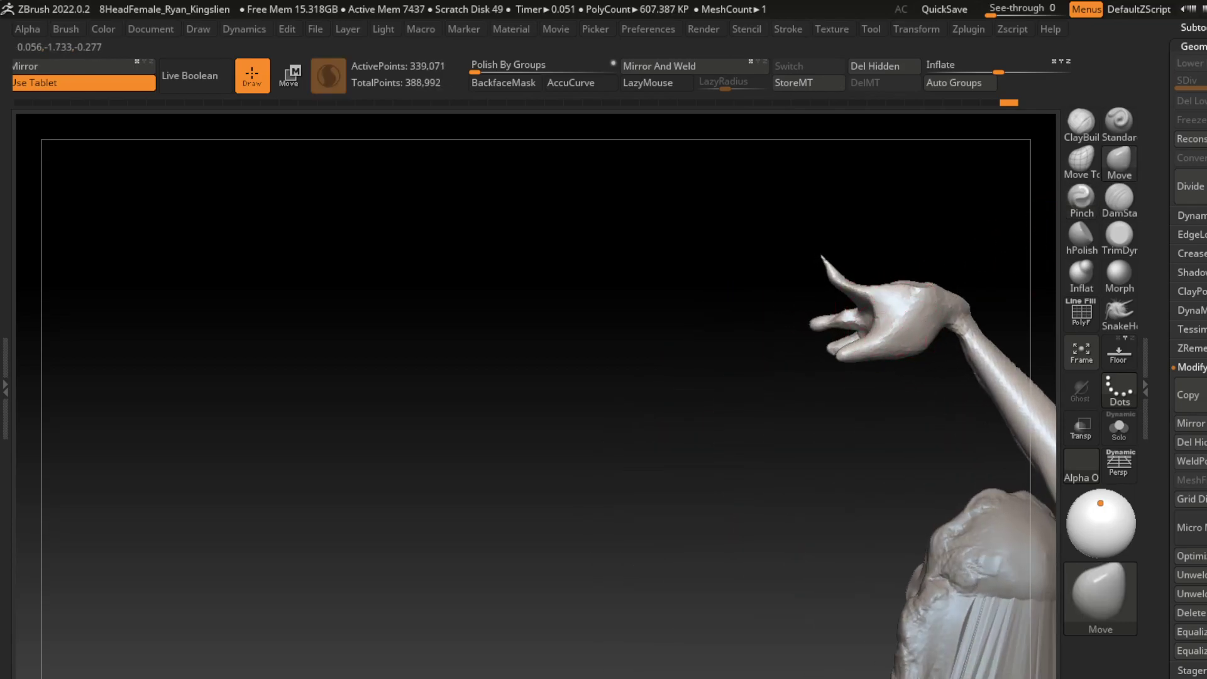
drag(863, 415, 1032, 269)
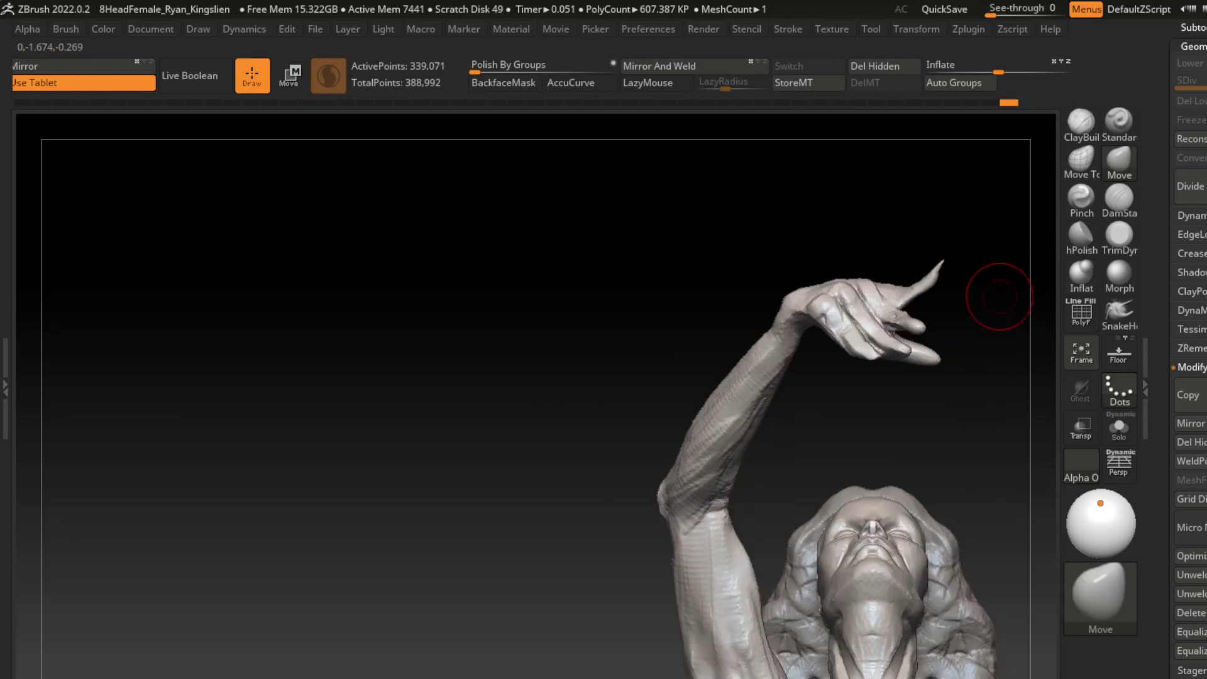
key(ctrl+z)
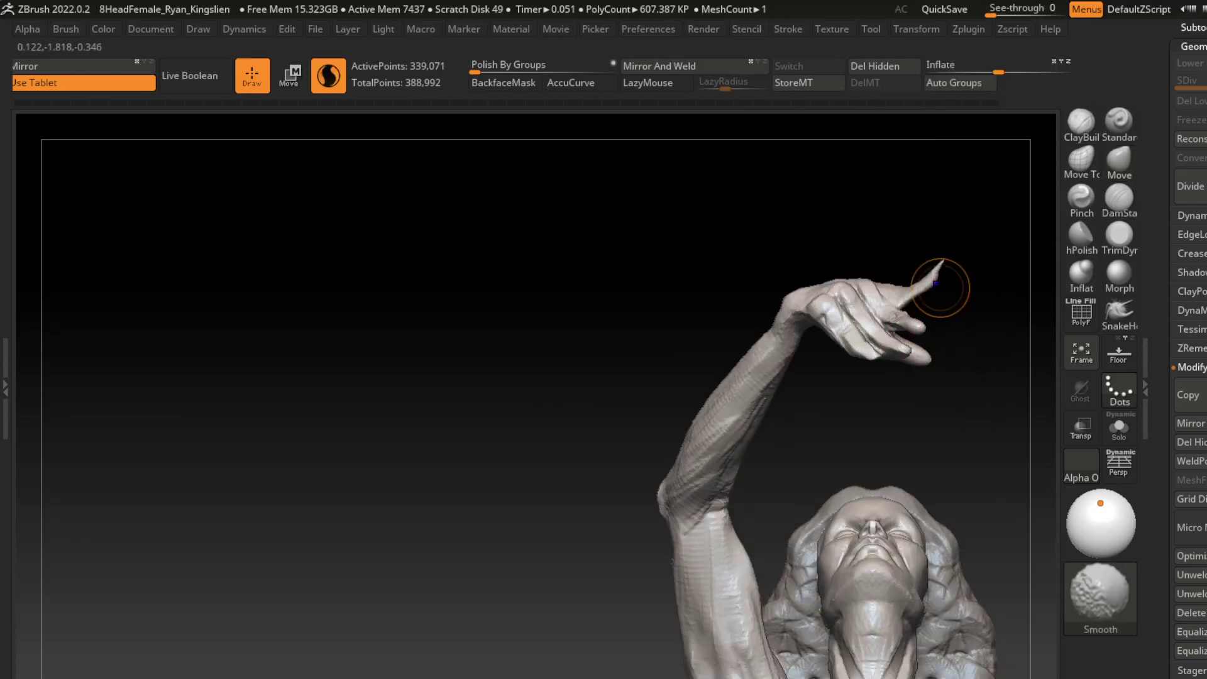
key(ctrl+z)
key(ctrl+shift+z)
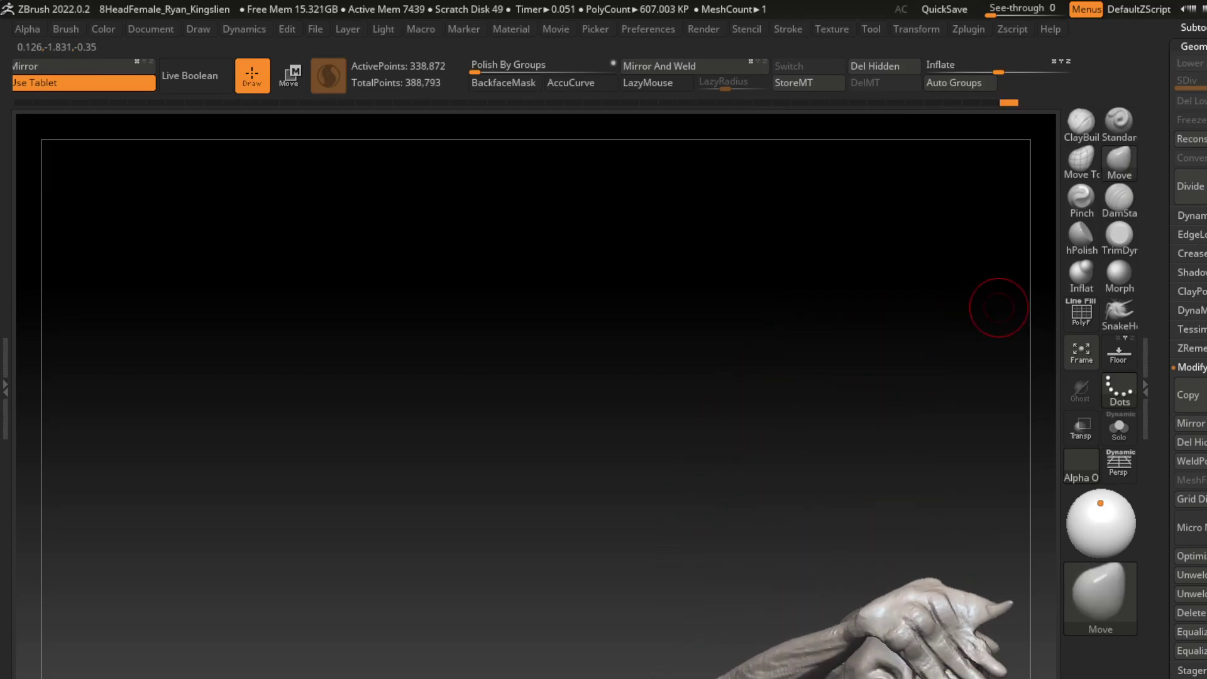
key(s)
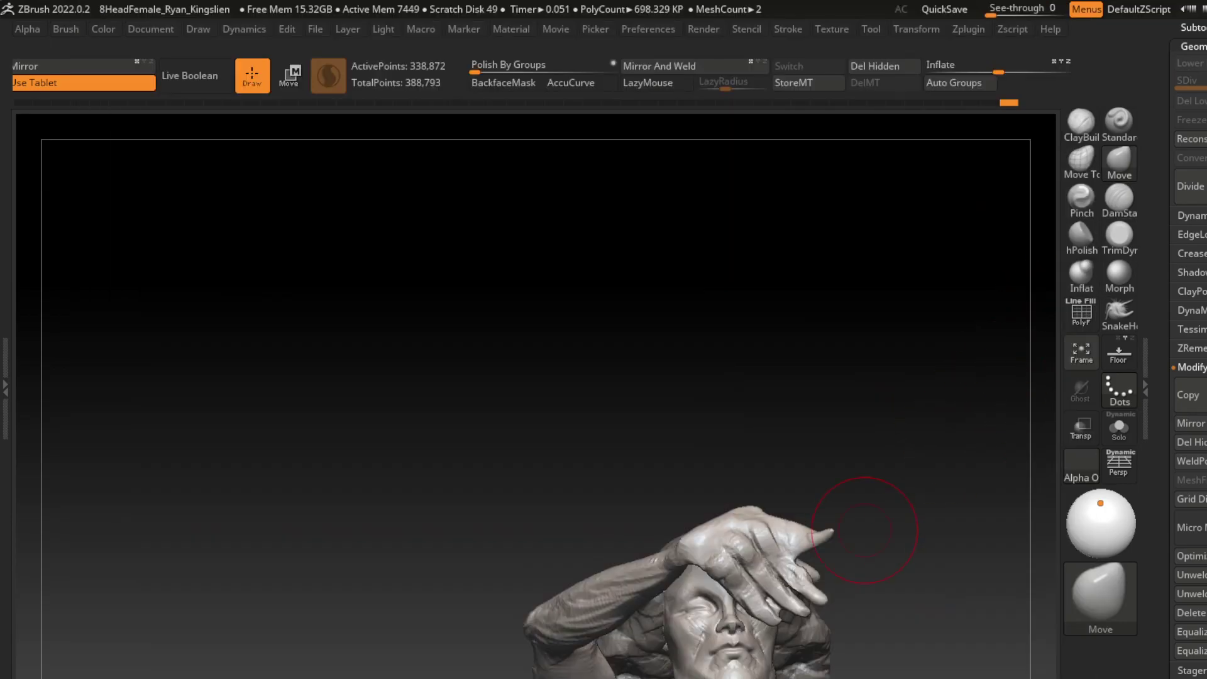
click(1082, 160)
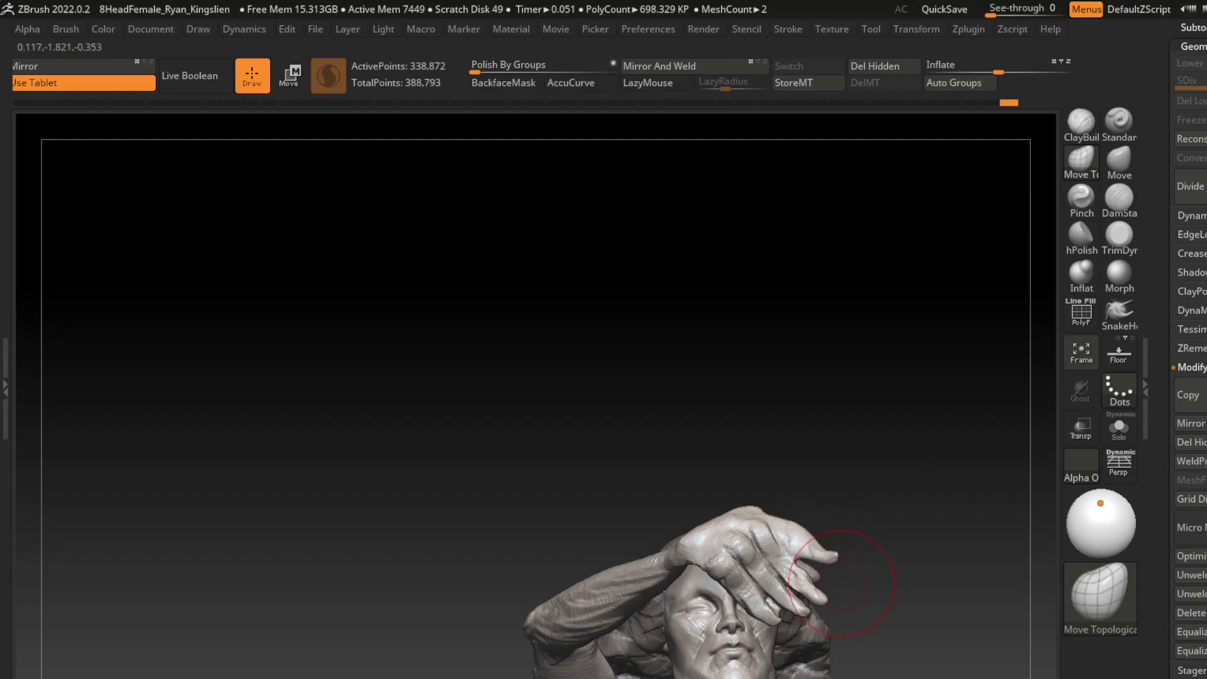
key(ctrl+z)
key(ctrl+z)
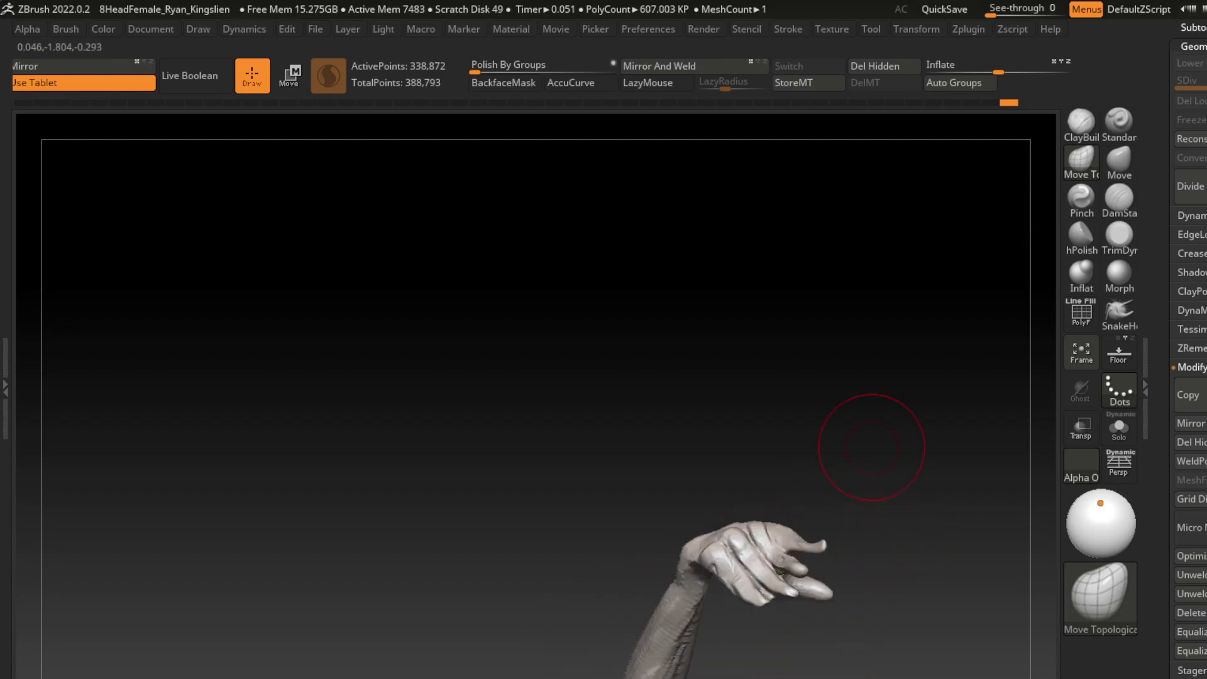
key(ctrl+z)
key(ctrl+z)
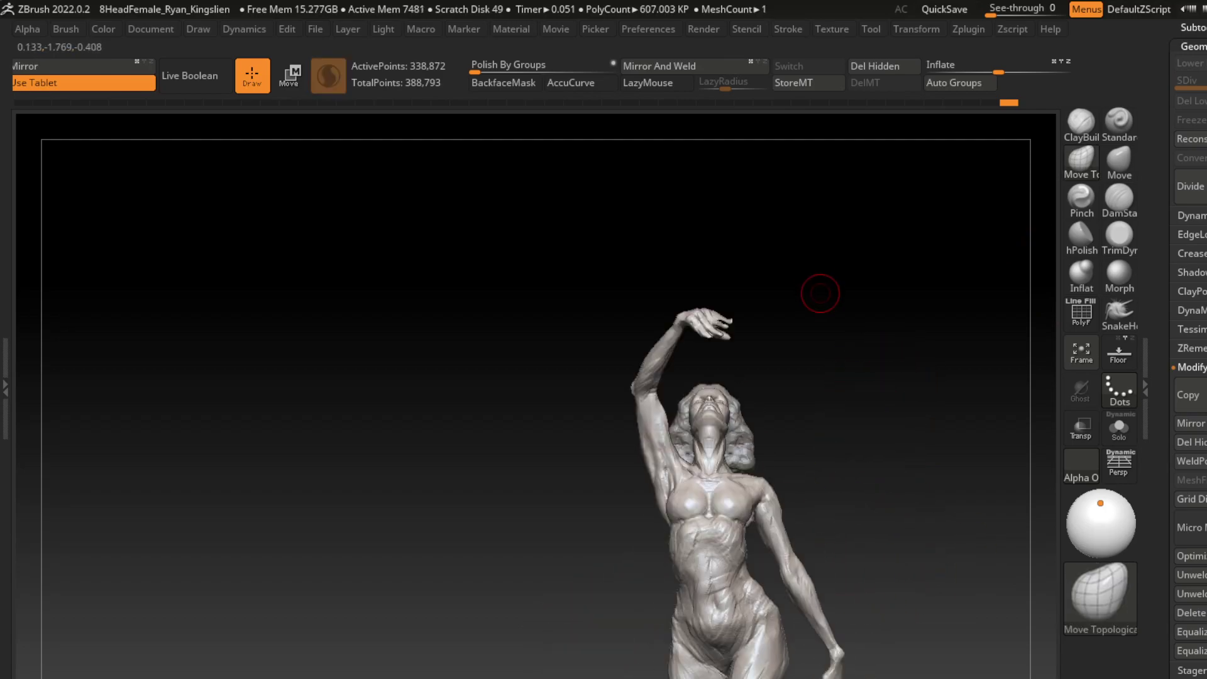
- Select ClayBuildup with LazyMouse on, after briefly trying Smooth and DamStandard
key(ctrl+shift+z)
key(ctrl+shift+z)
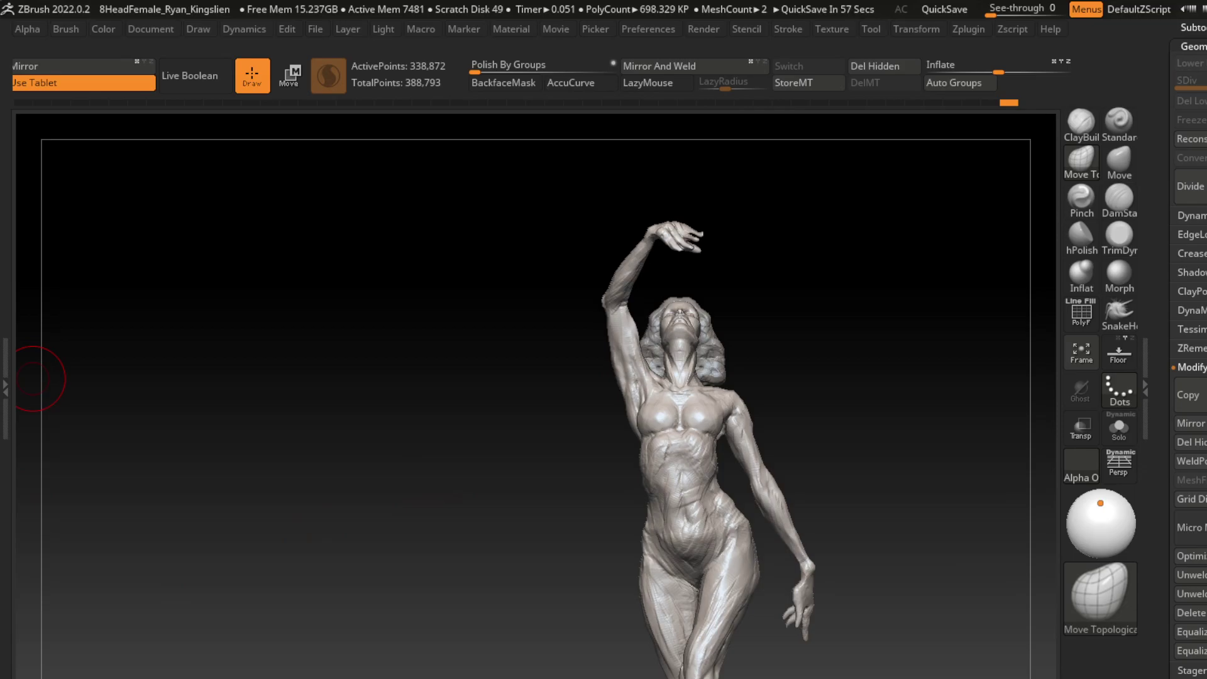
key(s)
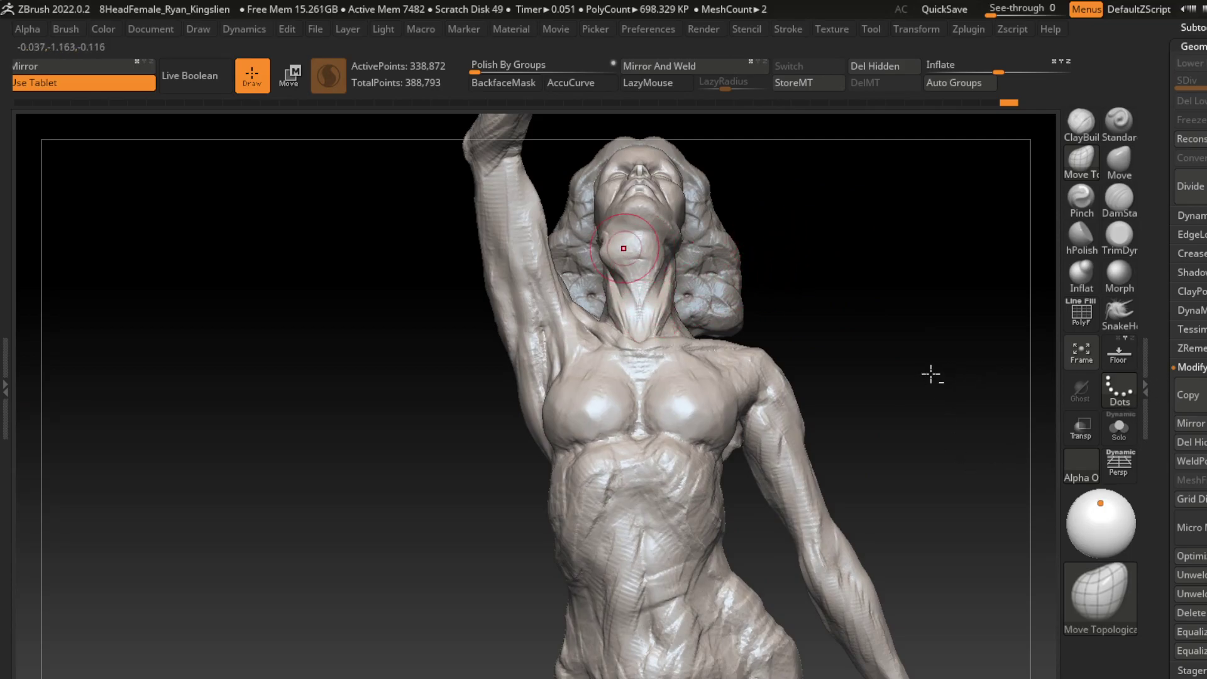
key(b)
key(c)
key(b)
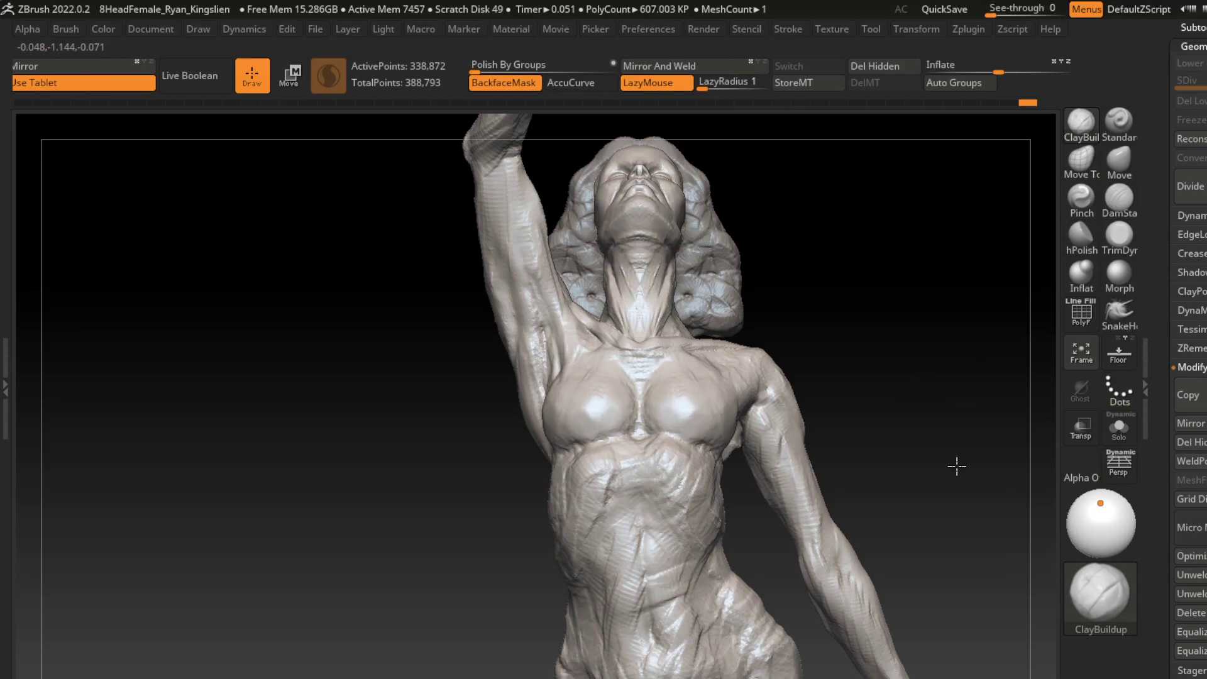
key(shift)
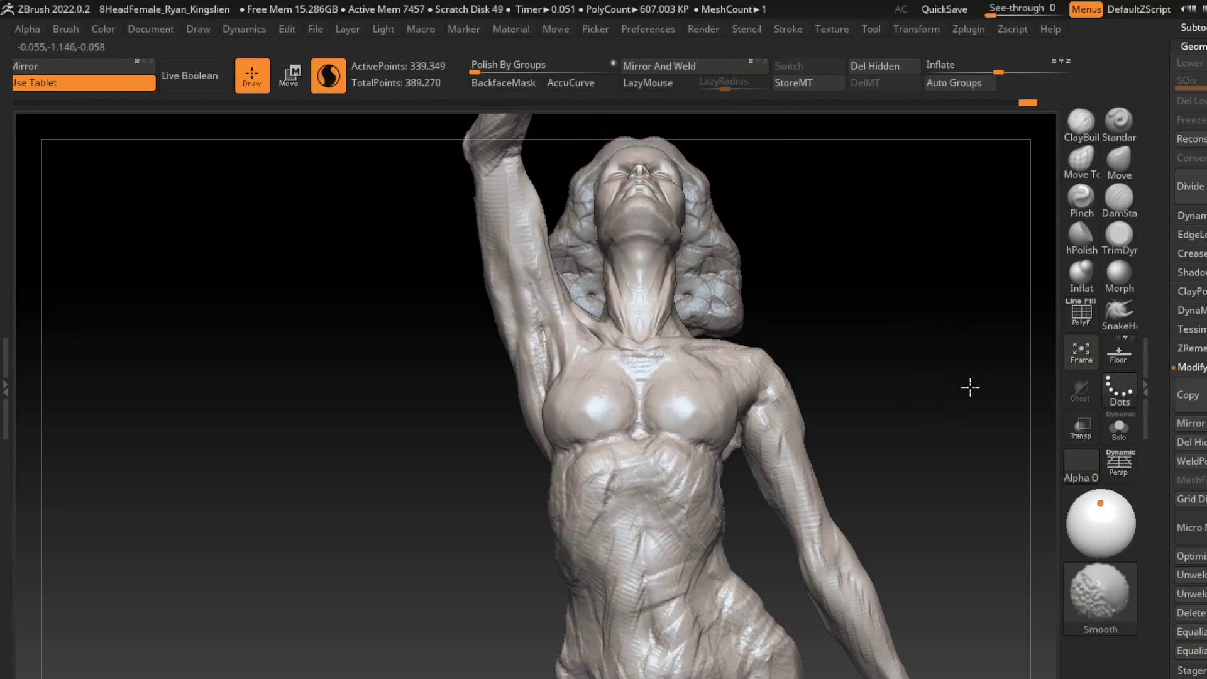
key(shift)
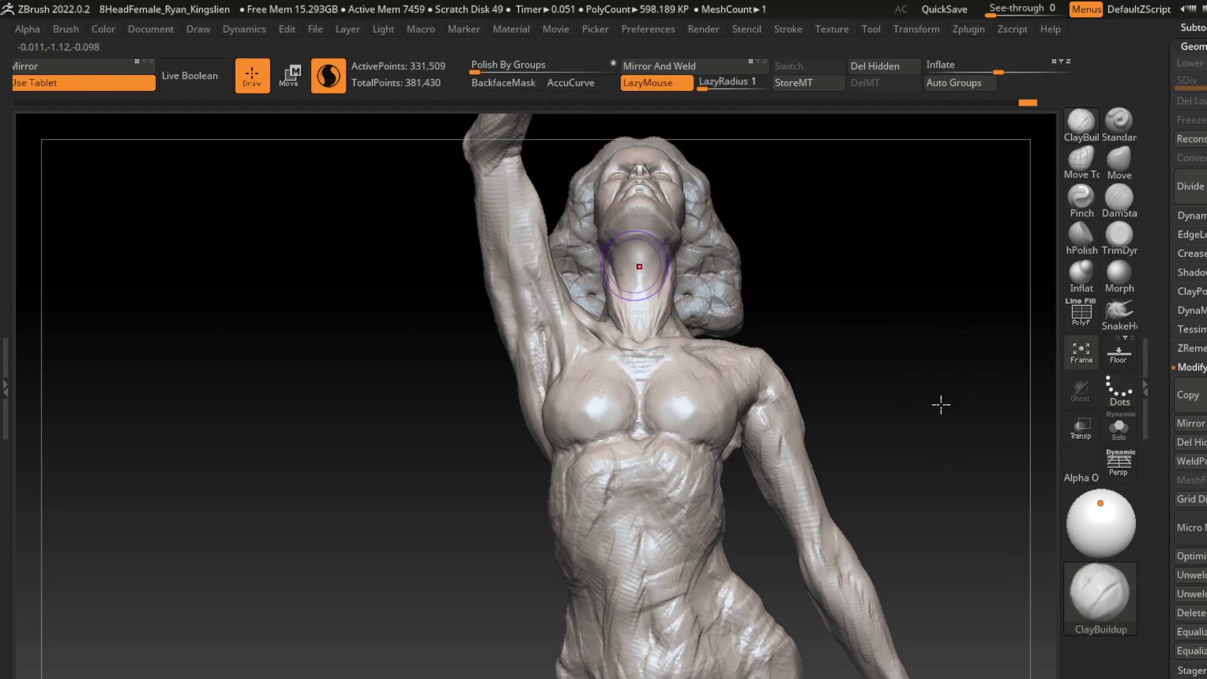
click(1120, 198)
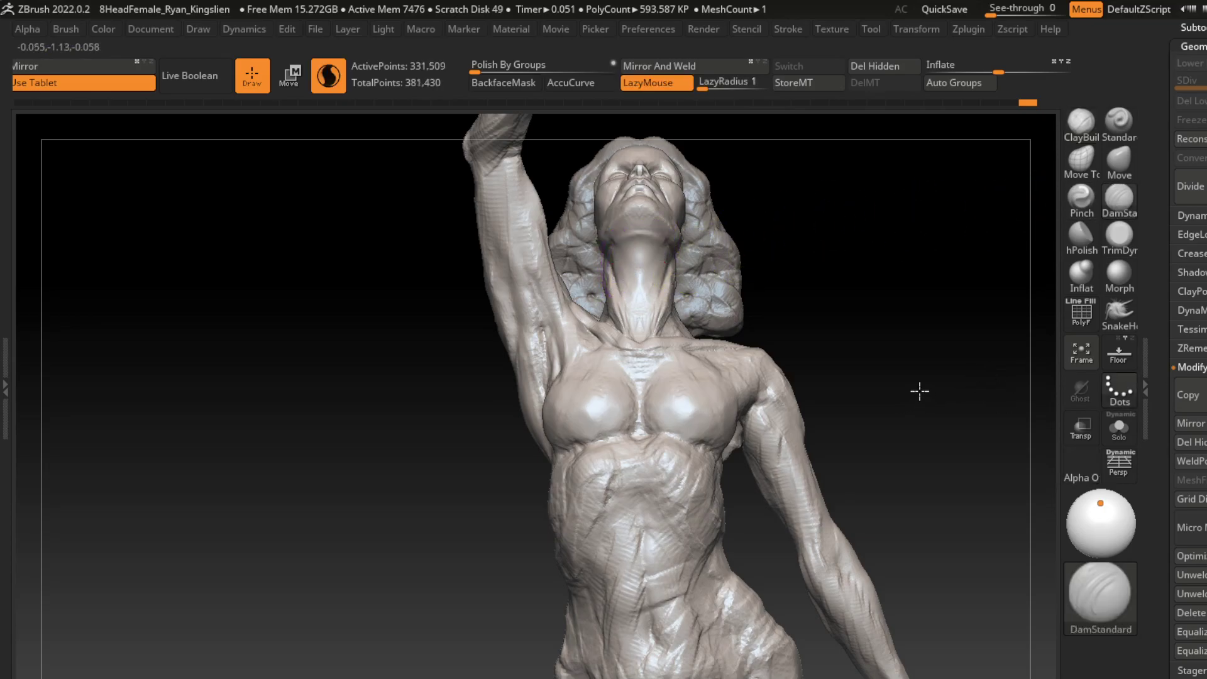
key(b)
key(c)
key(b)
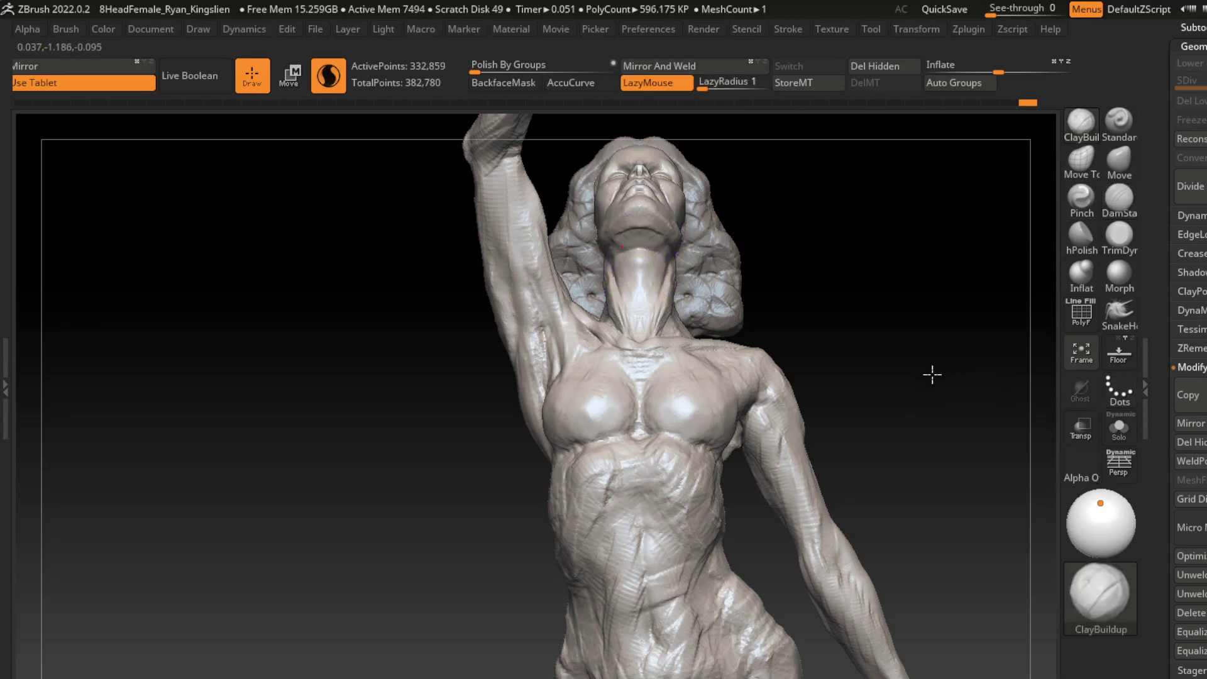
- Add clay to the left side and front of the neck and the upper chest
mouse_move(605, 223)
mouse_down()
mouse_move(594, 258)
mouse_move(635, 327)
mouse_move(640, 294)
mouse_move(639, 306)
mouse_move(617, 262)
mouse_up()
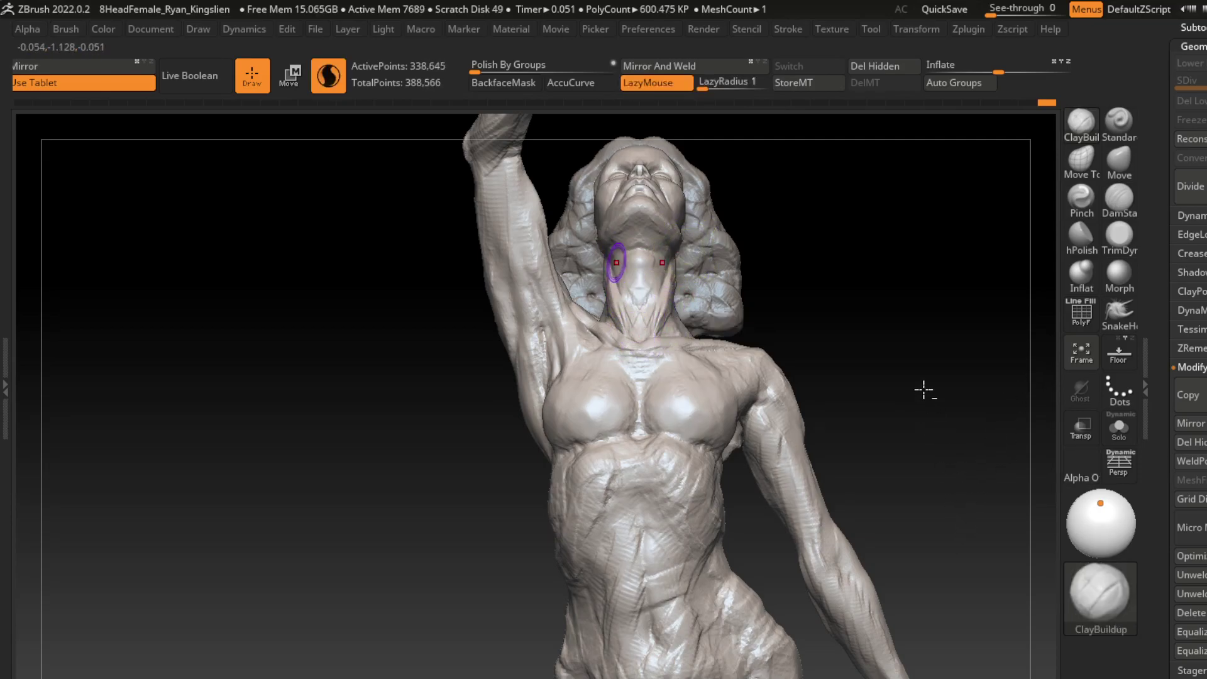
mouse_move(641, 309)
mouse_down()
mouse_move(632, 252)
mouse_move(642, 277)
mouse_move(582, 270)
mouse_move(667, 283)
mouse_up()
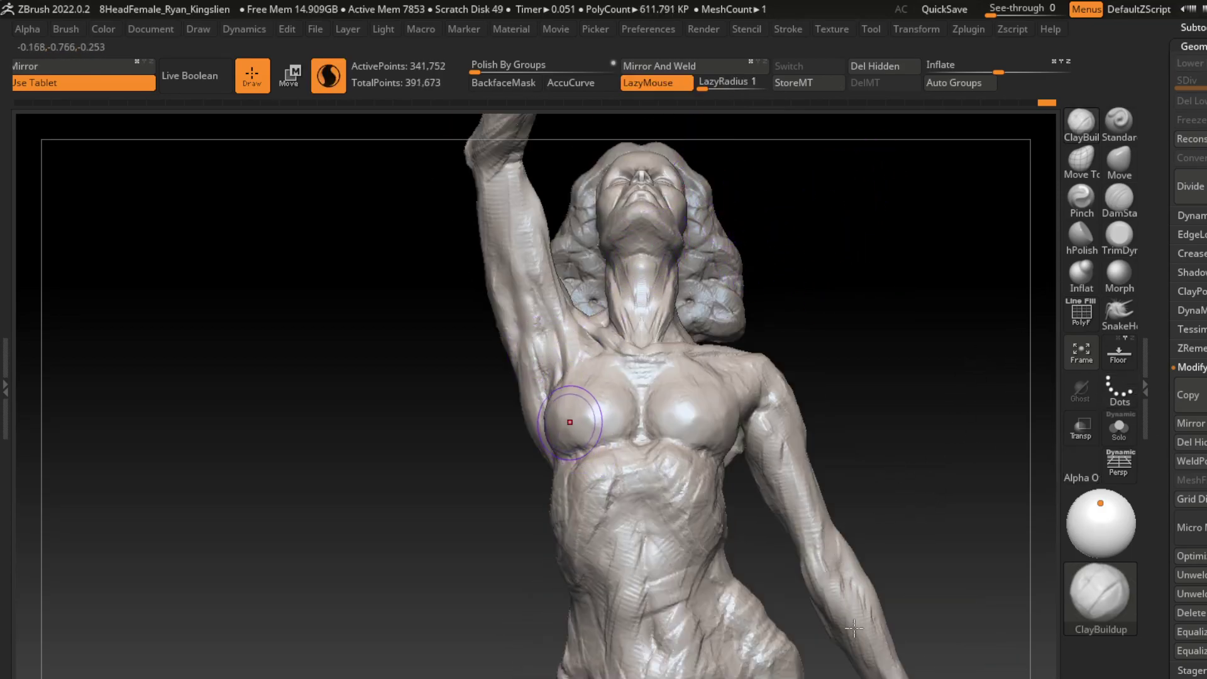
mouse_move(591, 377)
mouse_down()
mouse_move(579, 440)
mouse_move(576, 403)
mouse_move(547, 352)
mouse_up()
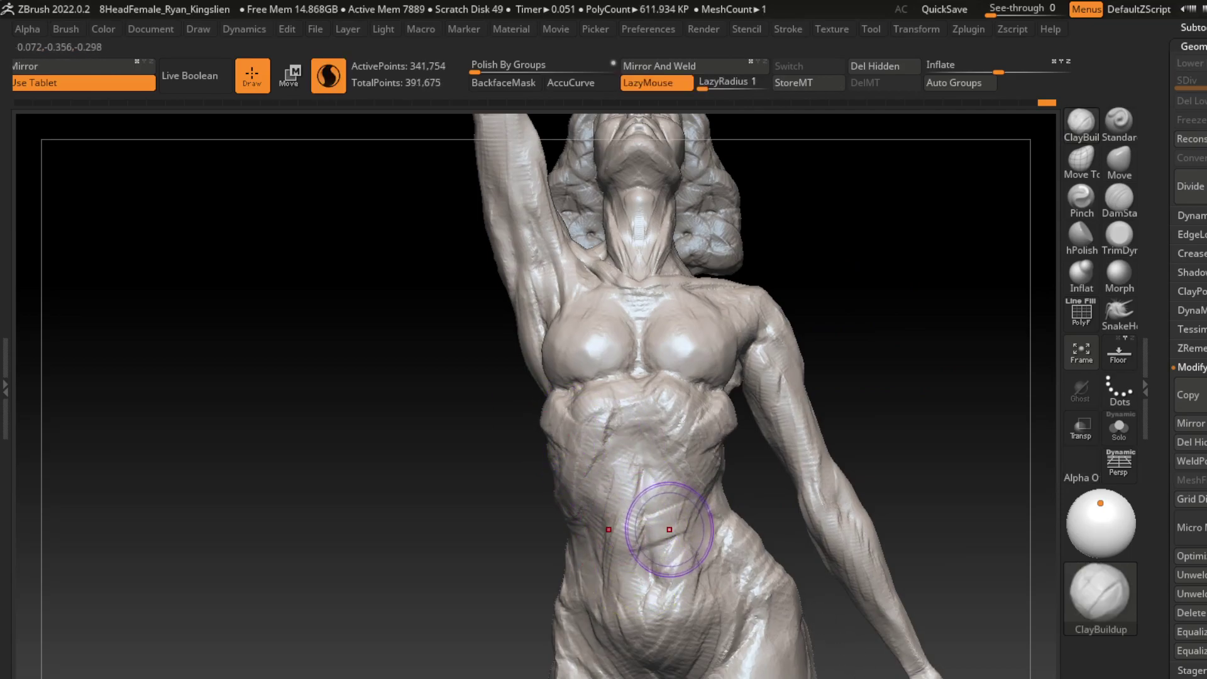
- Reshape both sides of the waist, then select a wider DamStandard brush
drag(669, 529, 552, 434)
mouse_move(717, 415)
mouse_down()
mouse_move(709, 497)
mouse_move(569, 478)
mouse_move(588, 390)
mouse_up()
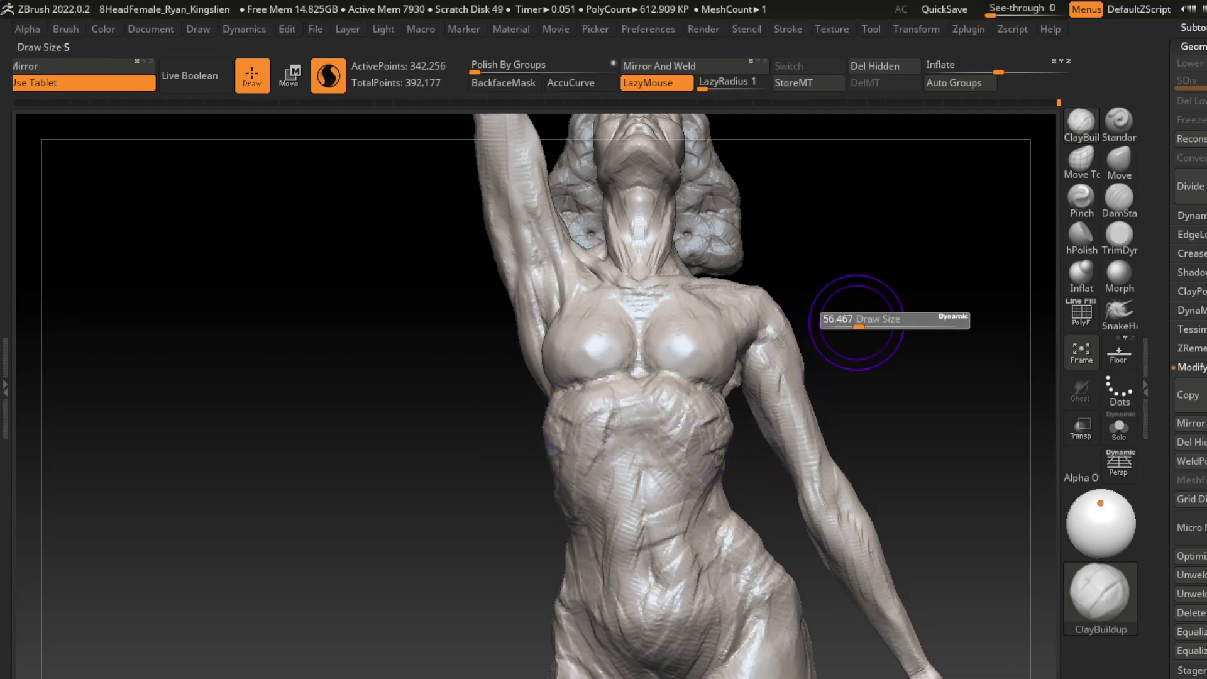
click(1120, 198)
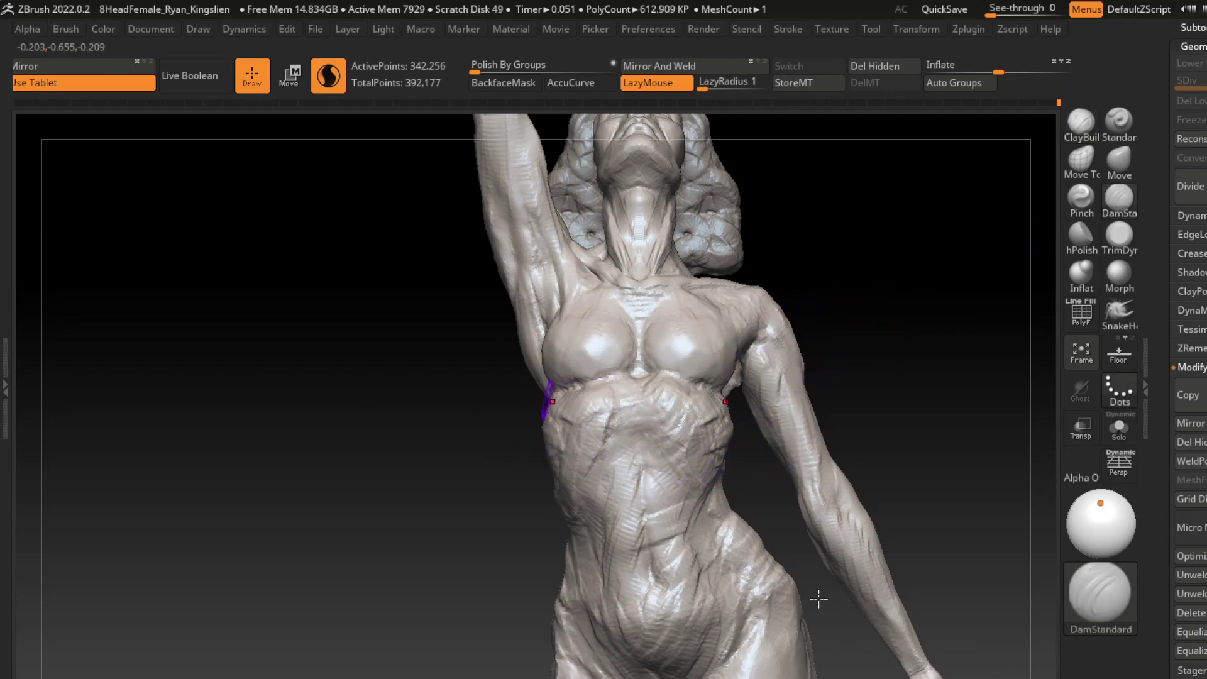
key(s)
drag(579, 415, 584, 417)
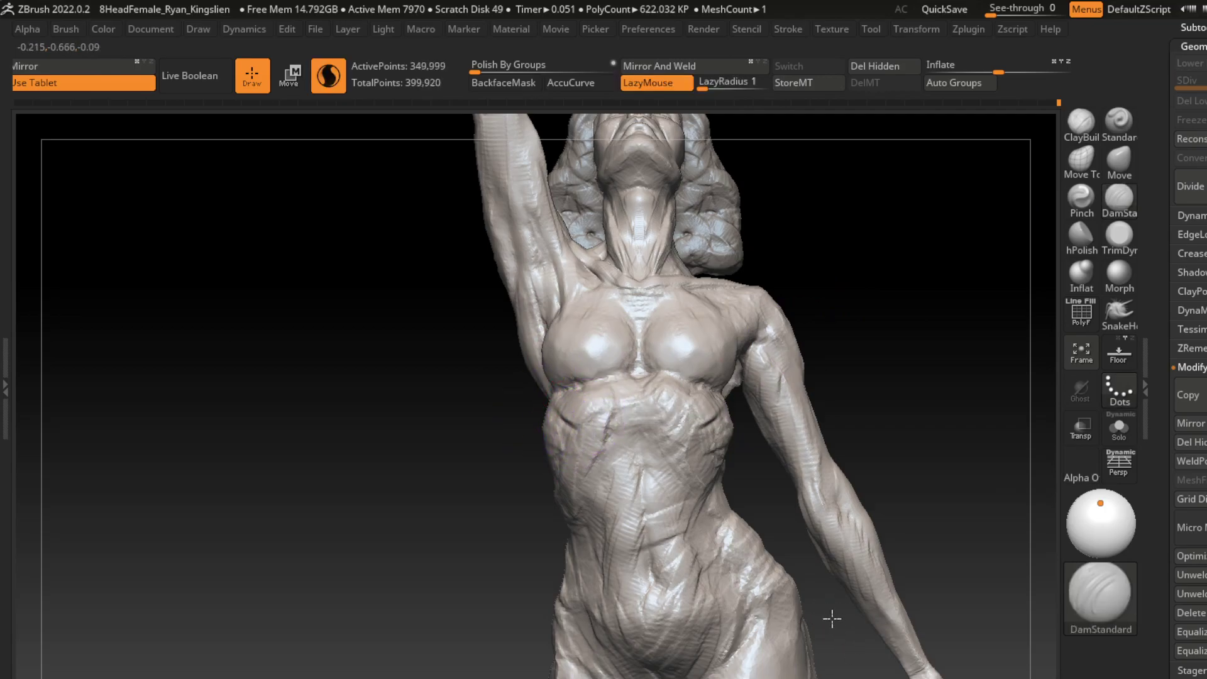
- Compare torso strokes with undo and redo, then build up the fold beneath the breasts
key(ctrl+z)
key(ctrl+z)
key(ctrl+z)
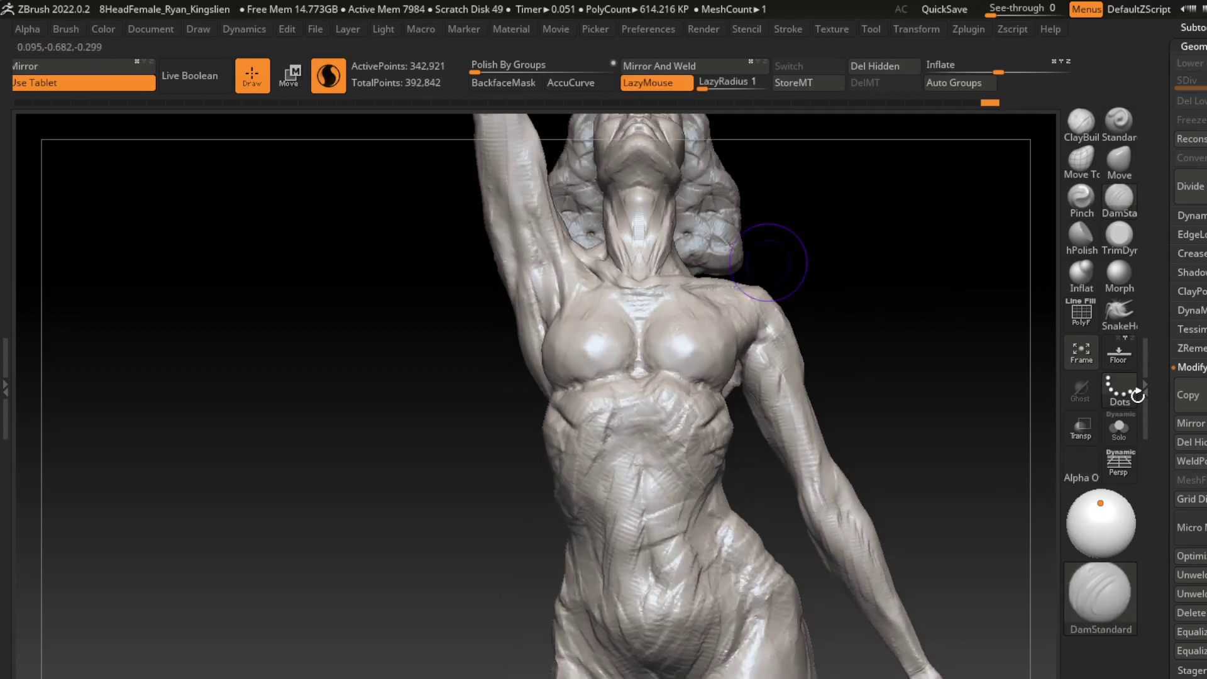
key(ctrl+shift+z)
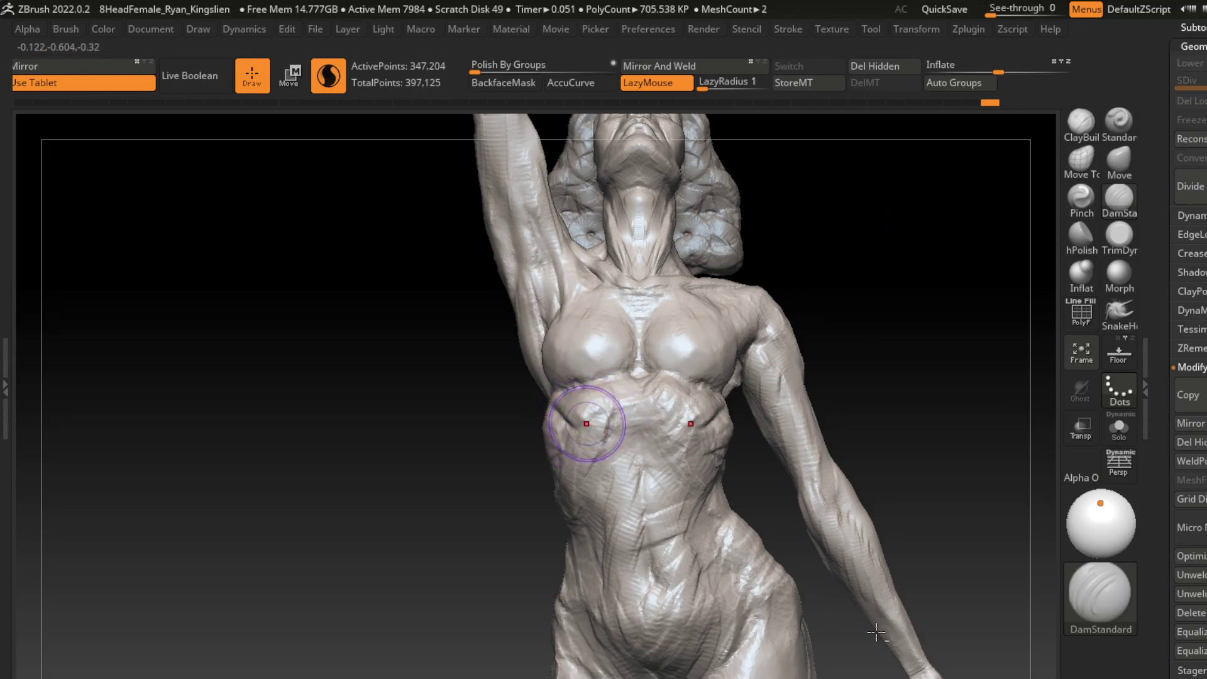
key(ctrl+z)
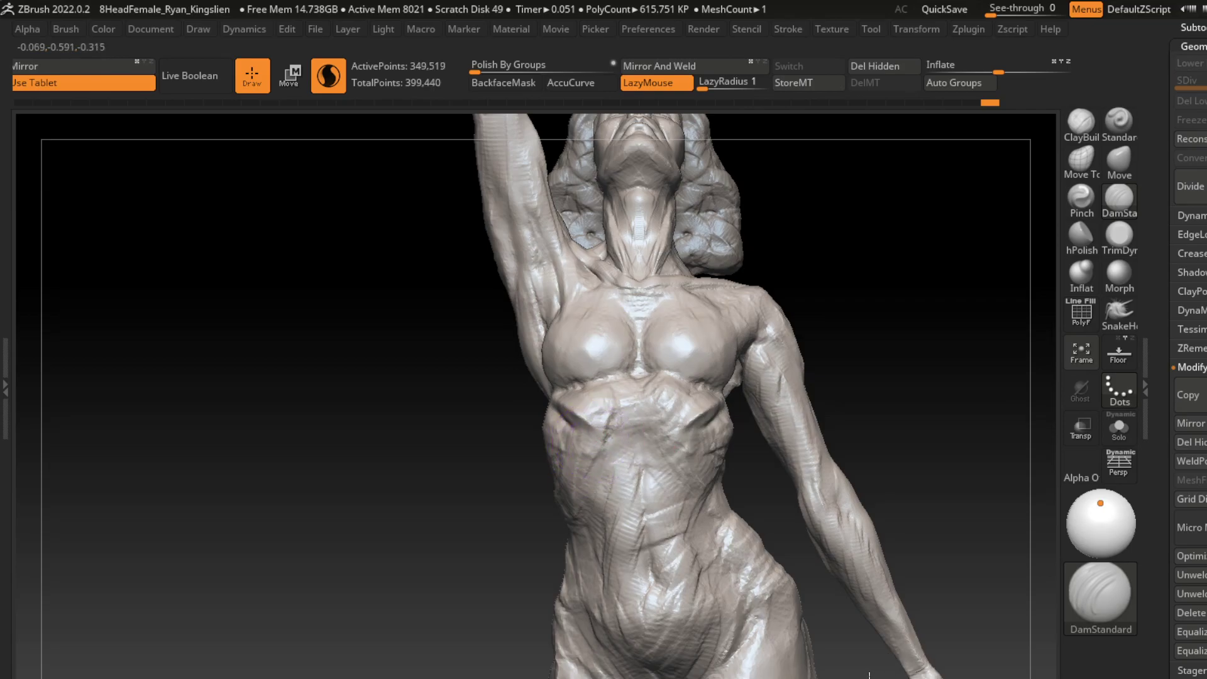
key(ctrl+z)
key(ctrl+z)
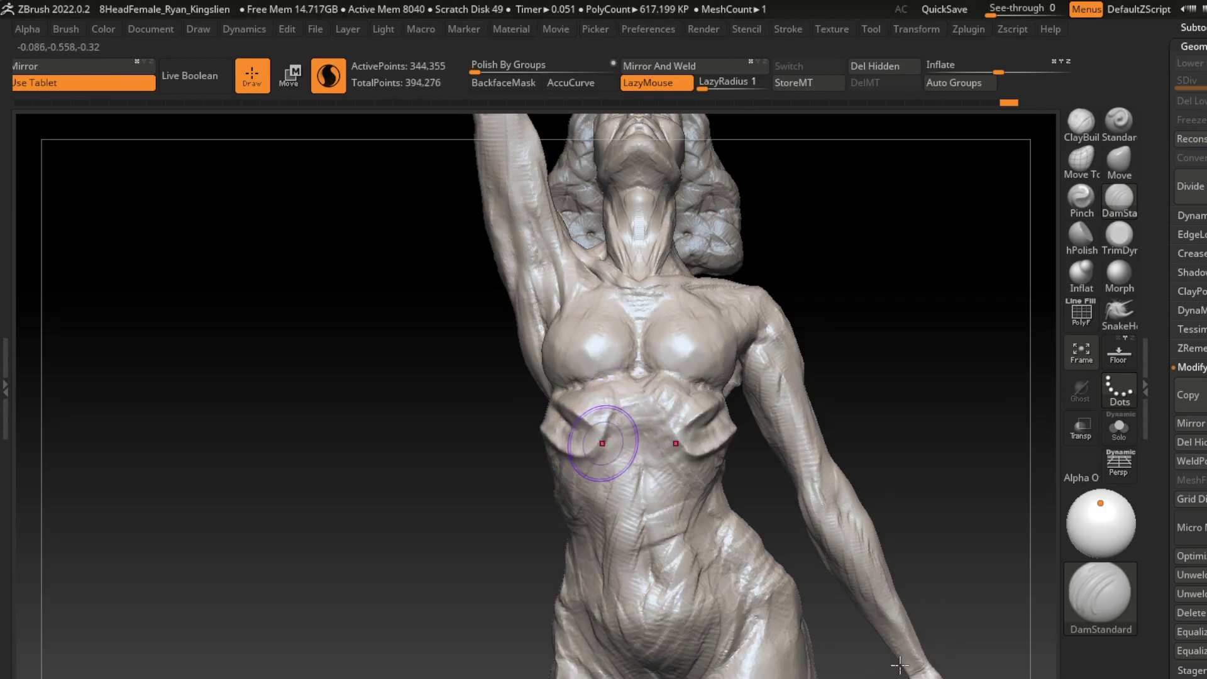
key(ctrl+z)
key(ctrl+z)
key(ctrl+z)
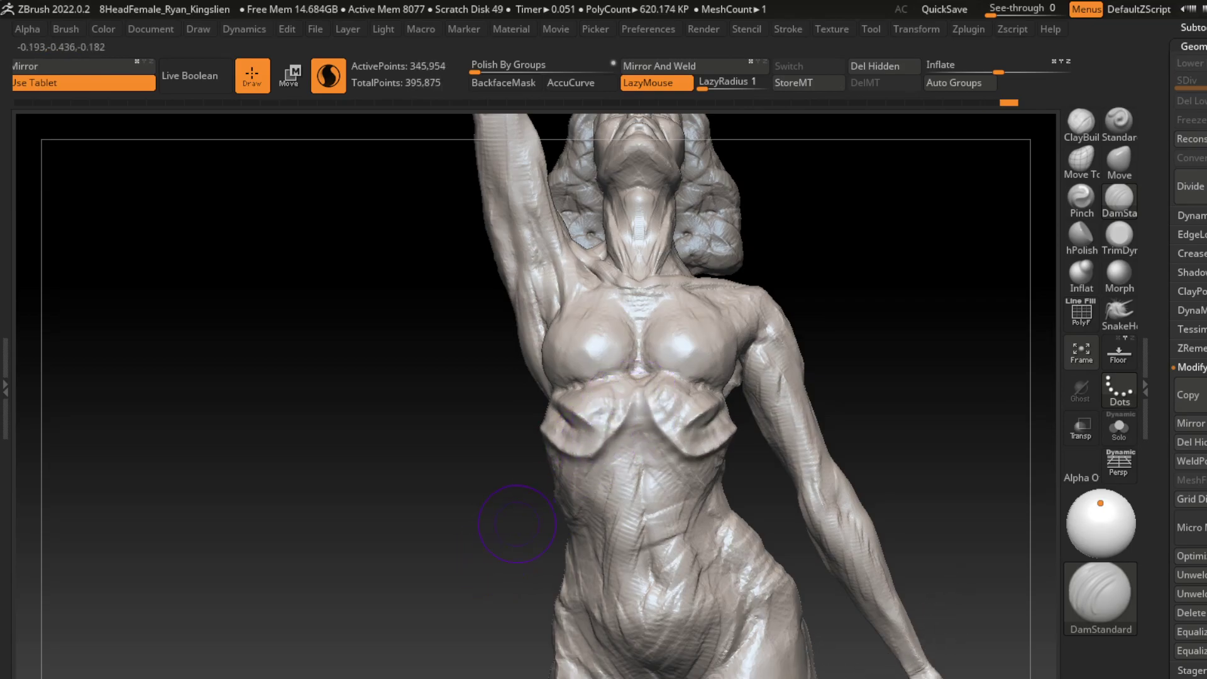
click(1081, 123)
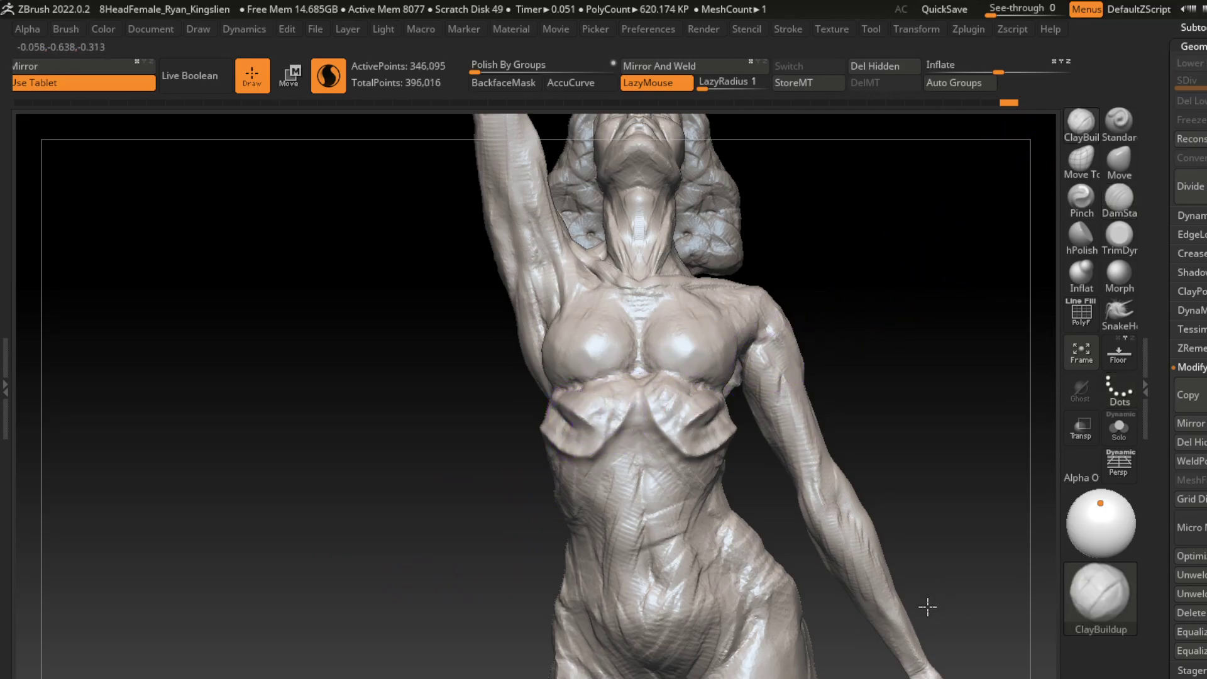
key(ctrl+z)
key(ctrl+shift+z)
key(ctrl+shift+z)
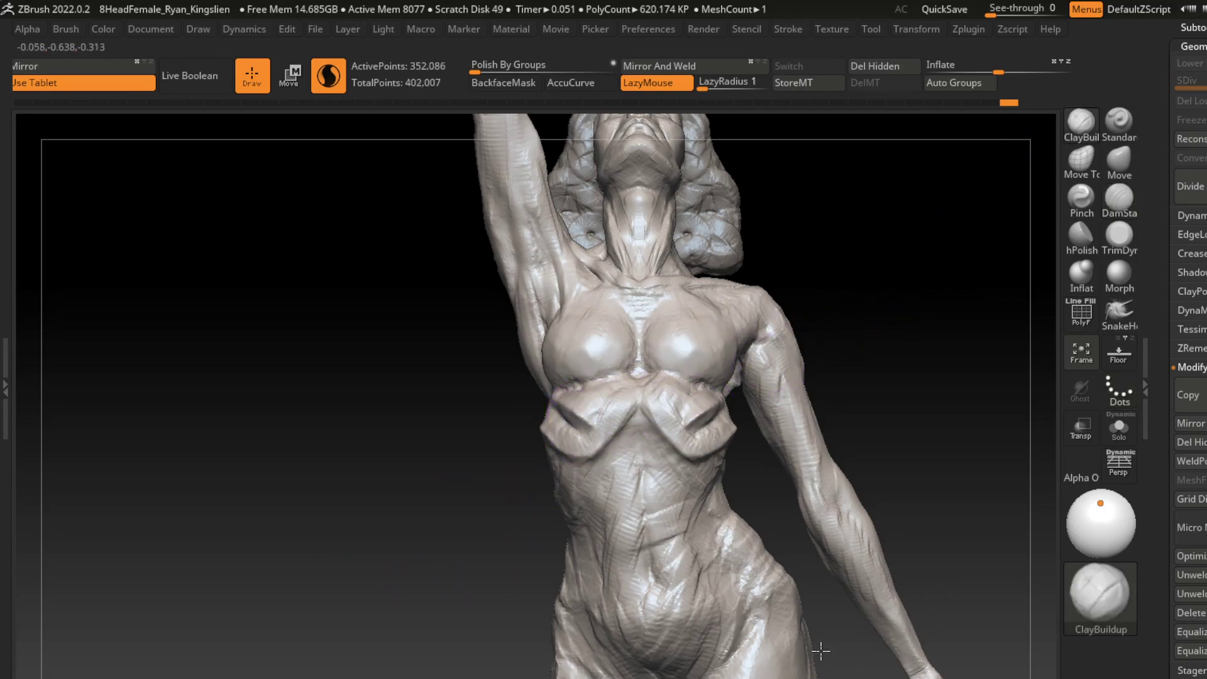
key(ctrl+z)
key(s)
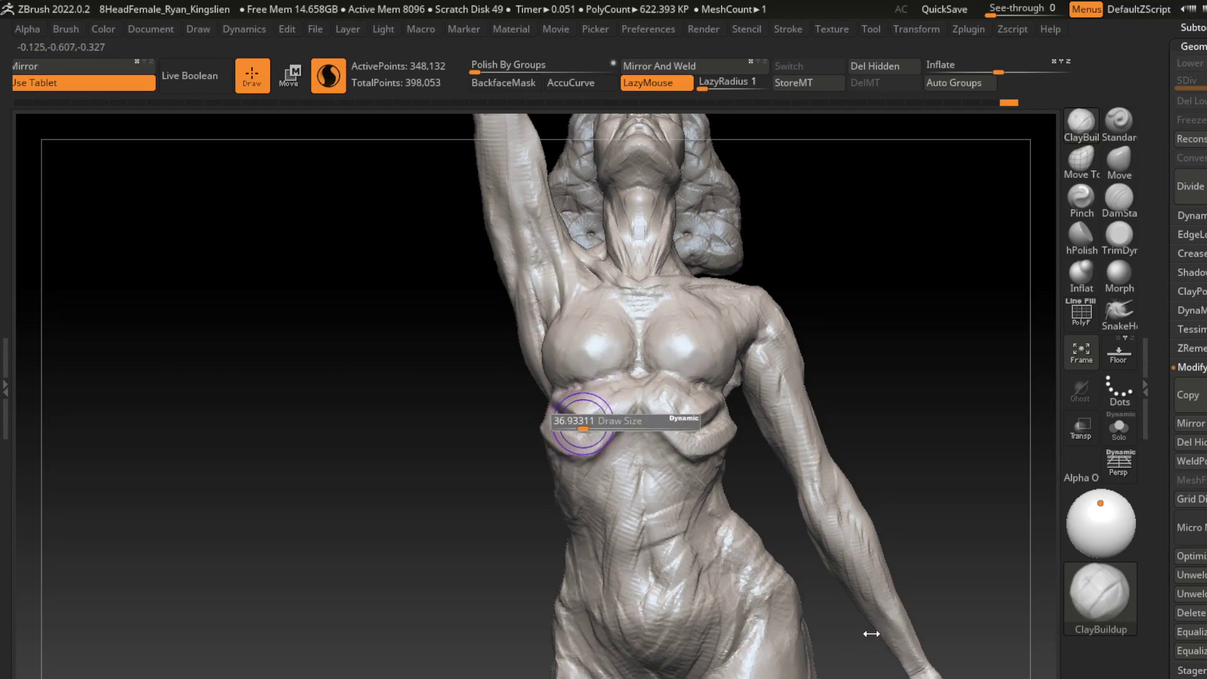
drag(575, 409, 607, 397)
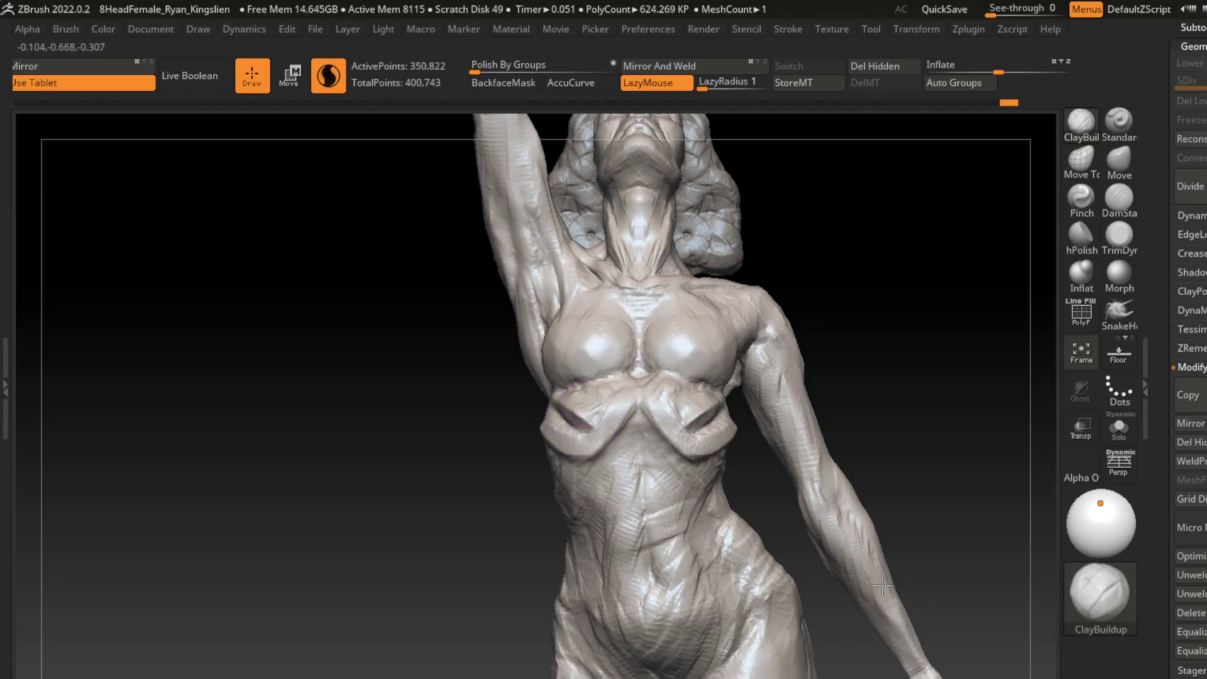
- Settle the under-breast fold edits and carve a small DamStandard crease into the lower torso
key(ctrl+z)
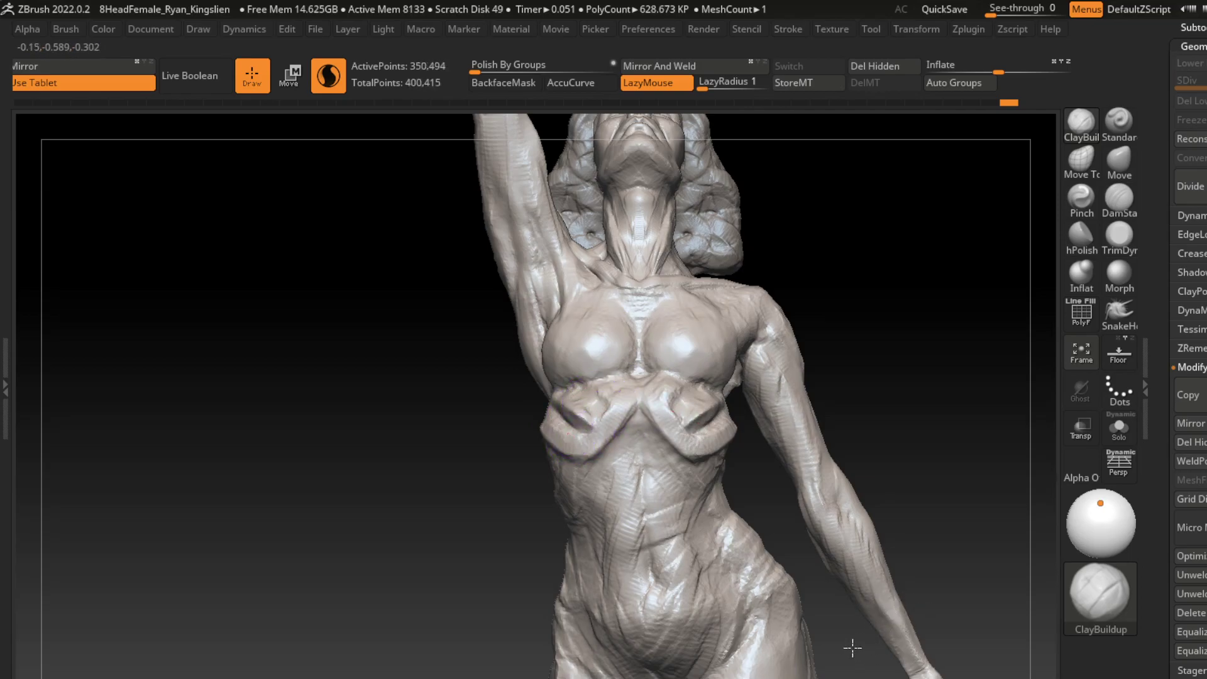
key(ctrl+z)
key(ctrl+z)
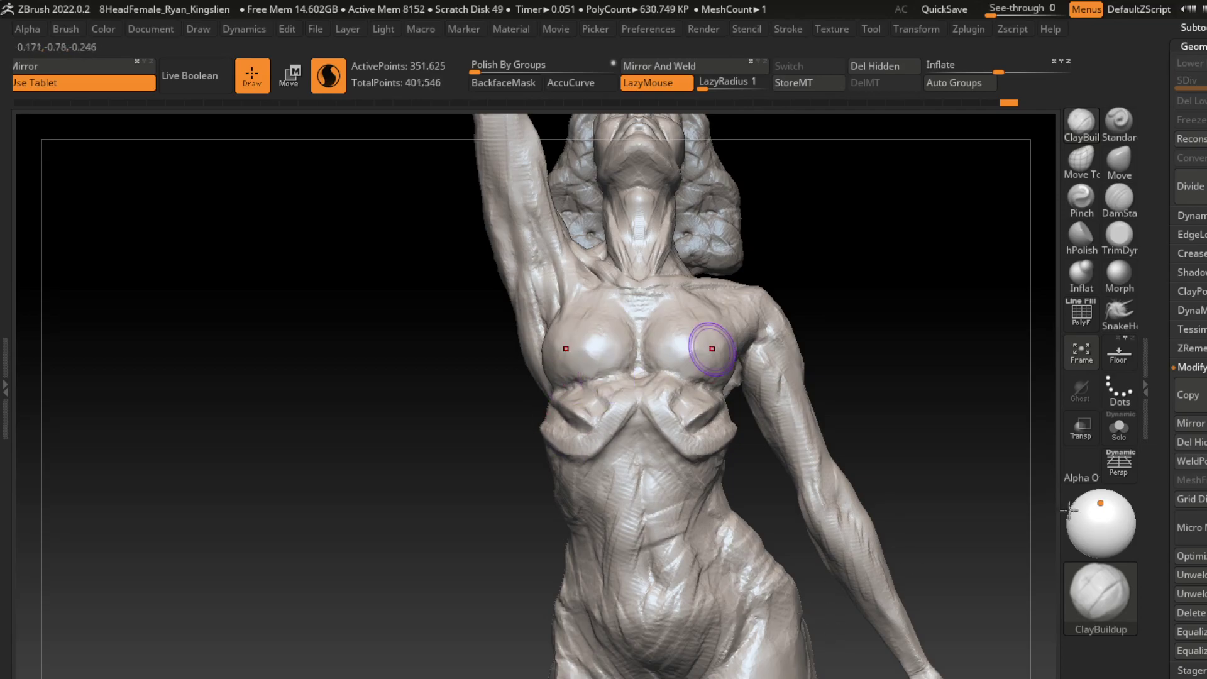
key(ctrl+z)
key(ctrl+z)
key(ctrl+shift+z)
key(ctrl+shift+z)
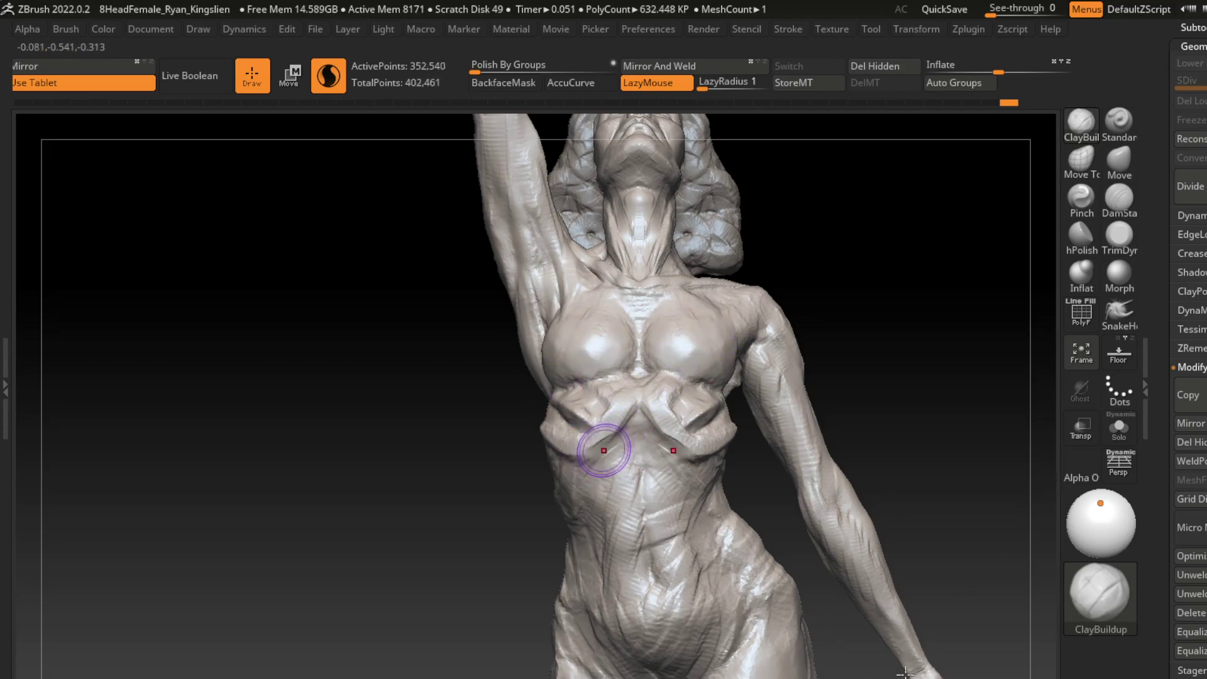
key(ctrl+shift+z)
key(ctrl+shift+z)
key(ctrl+z)
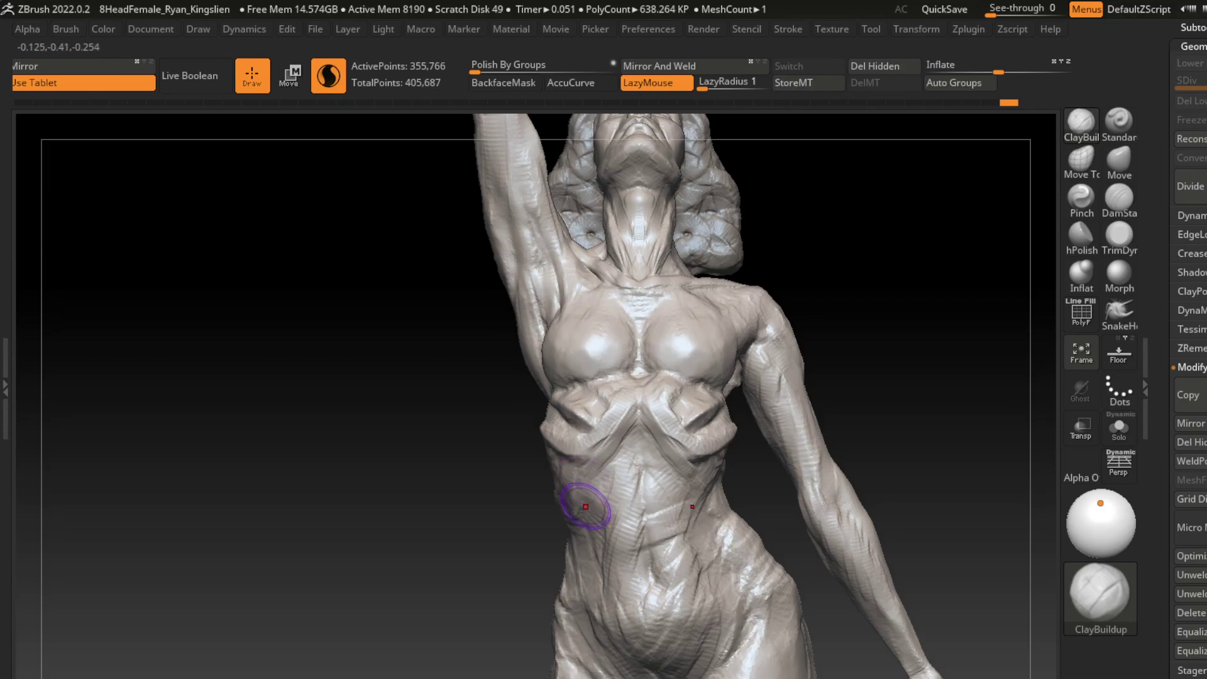
key(b)
key(d)
key(s)
drag(588, 491, 553, 474)
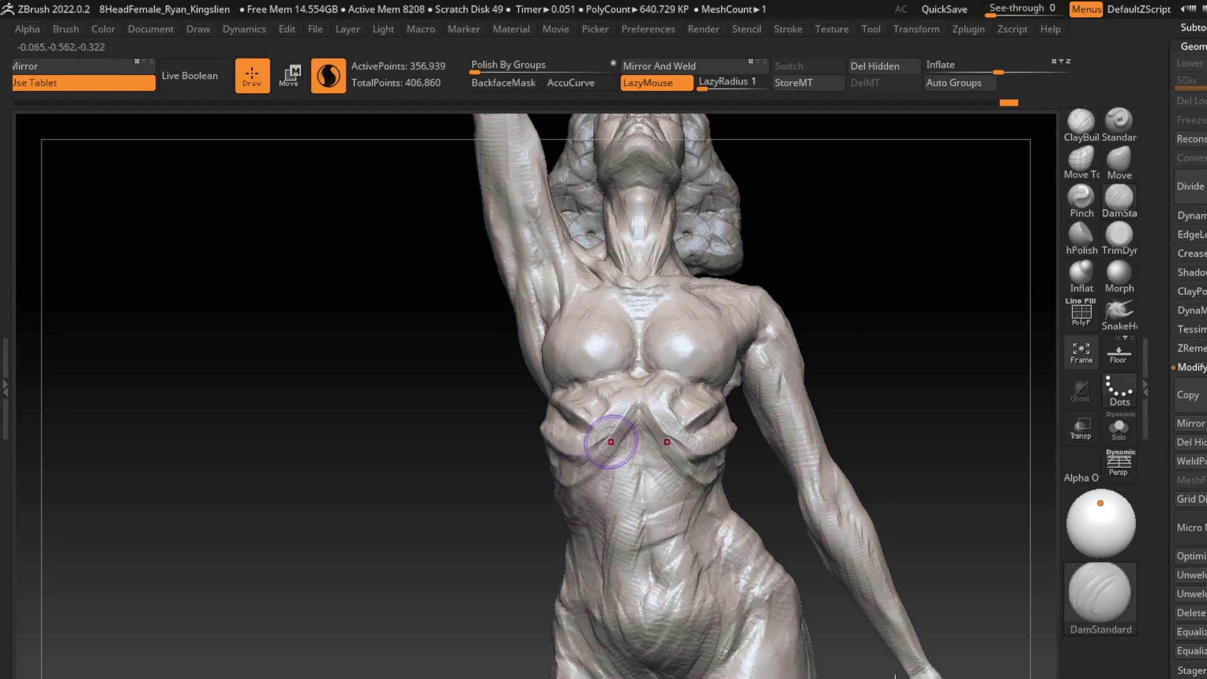
right_drag(691, 478, 581, 481)
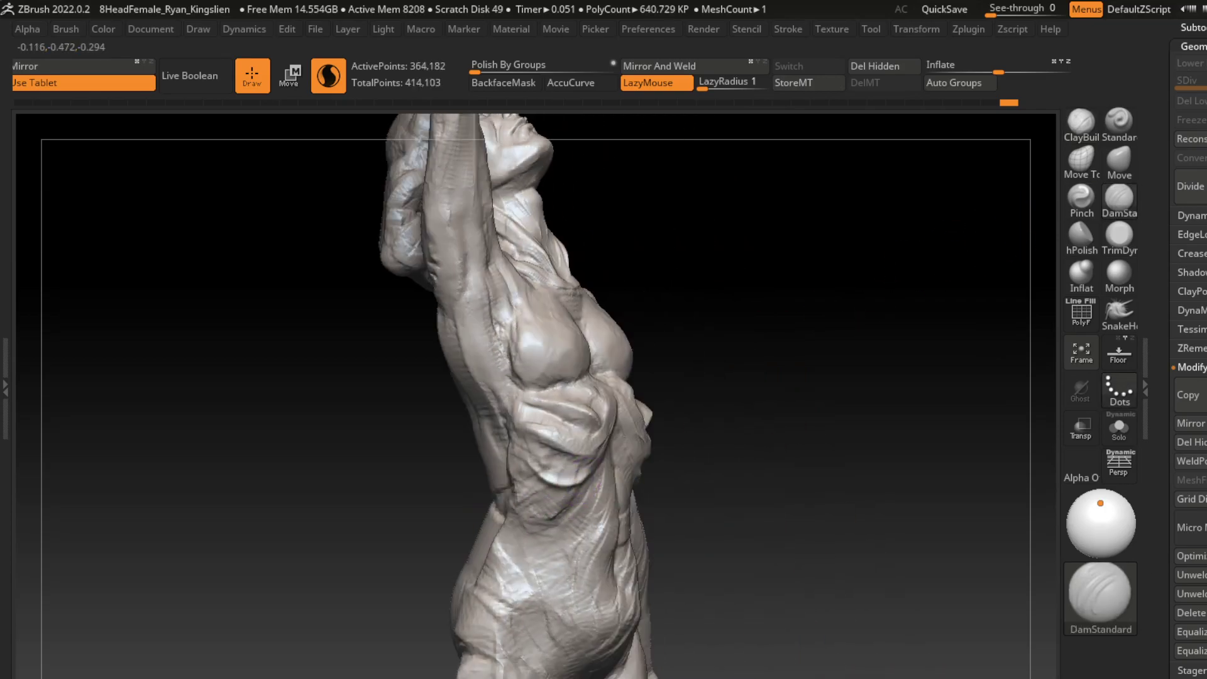
- Undo the latest torso strokes back to the front view and reselect ClayBuildup
key(ctrl+z)
key(ctrl+z)
key(b)
key(c)
key(b)
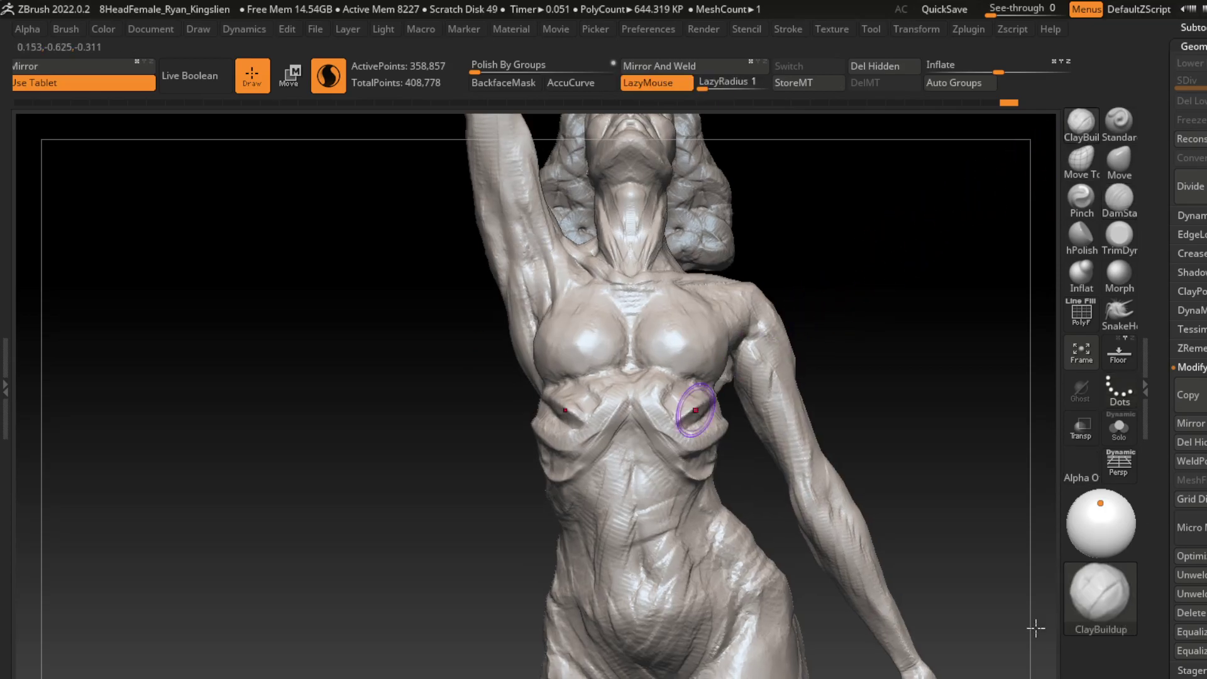
key(b)
key(t)
key(d)
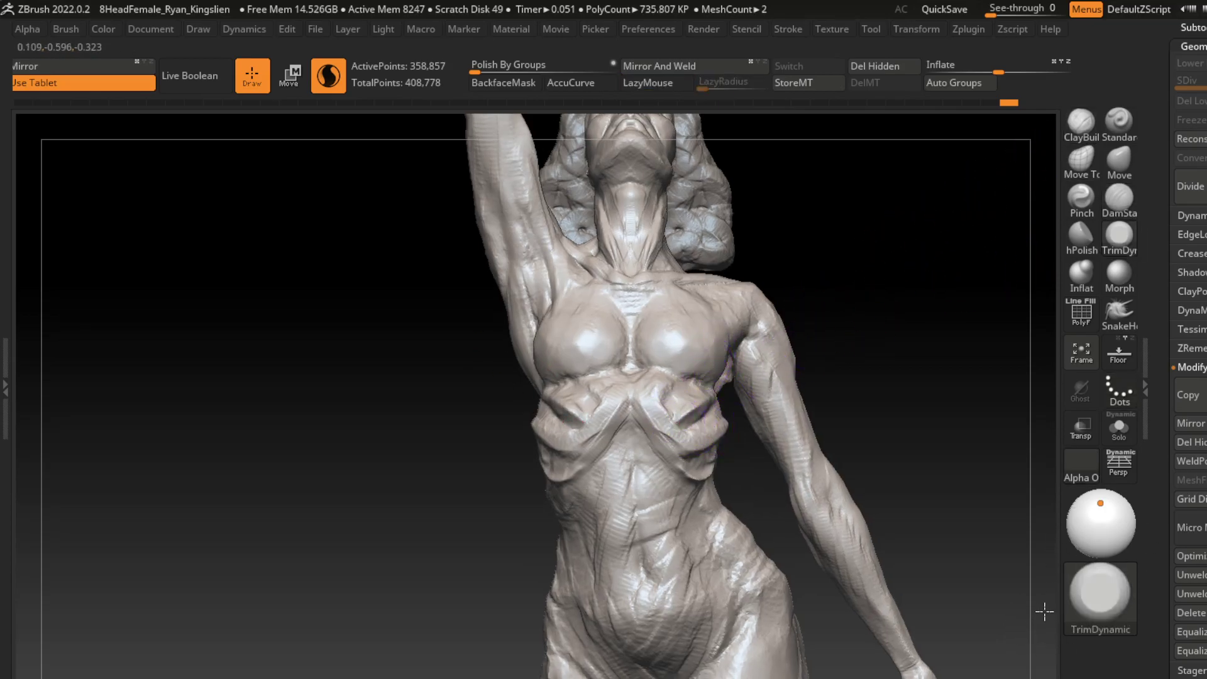
key(ctrl+z)
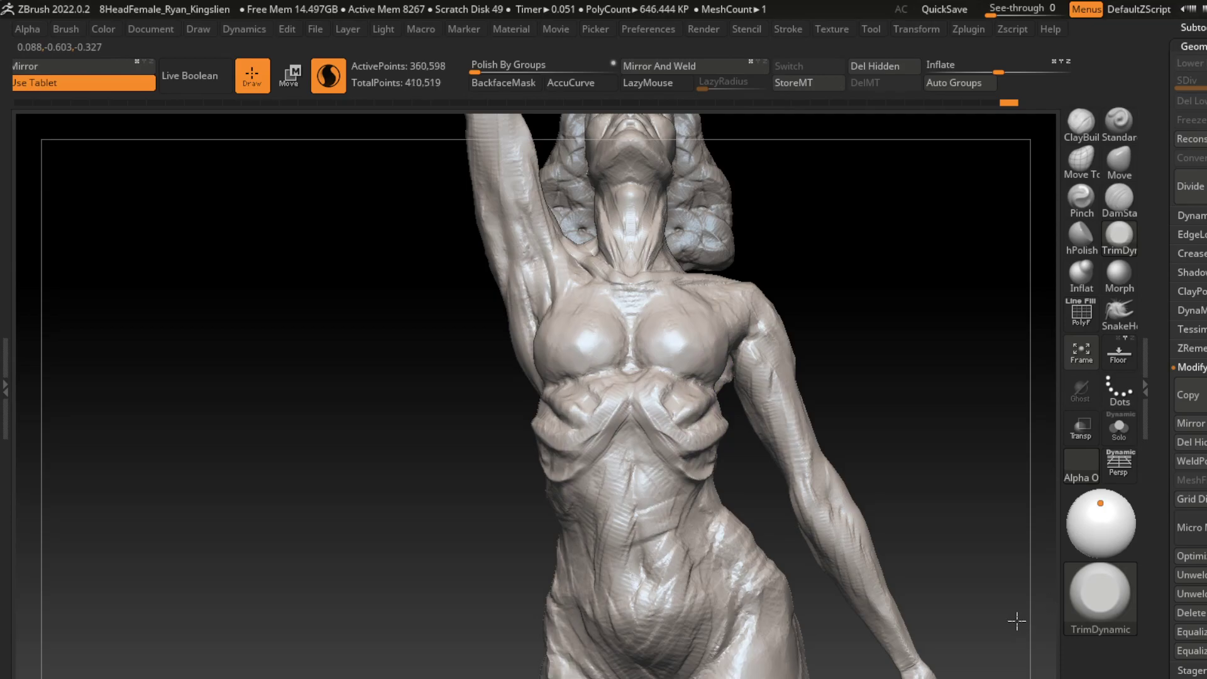
key(ctrl+z)
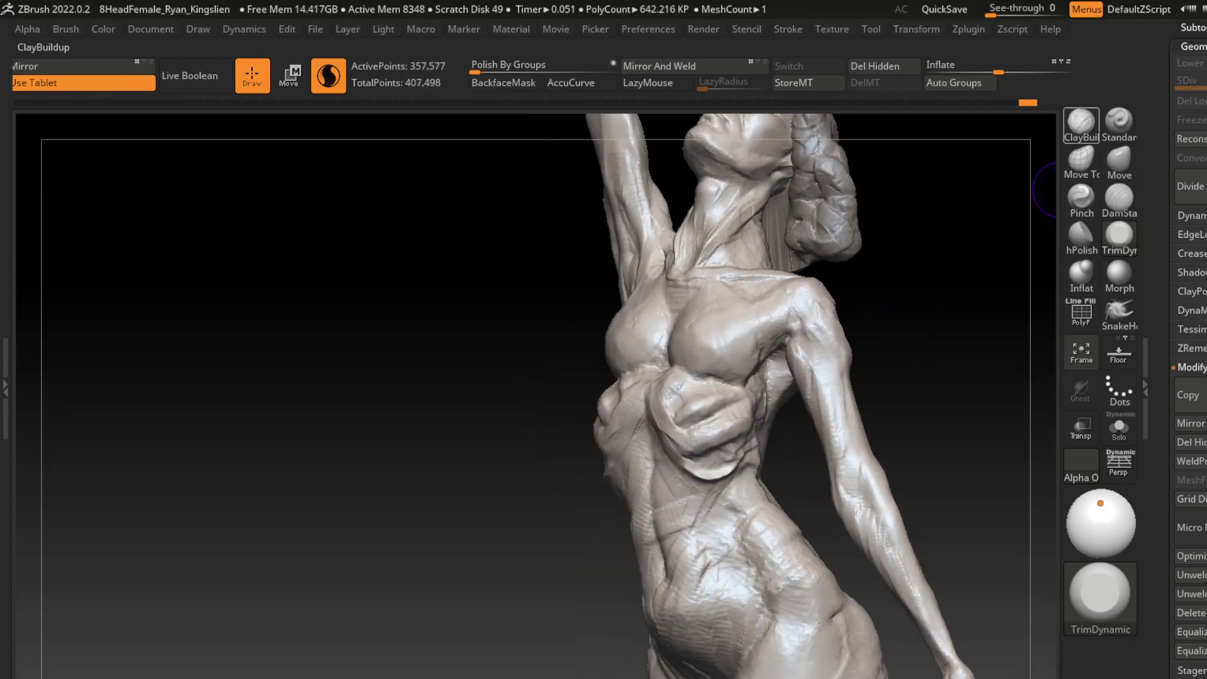
key(ctrl+z)
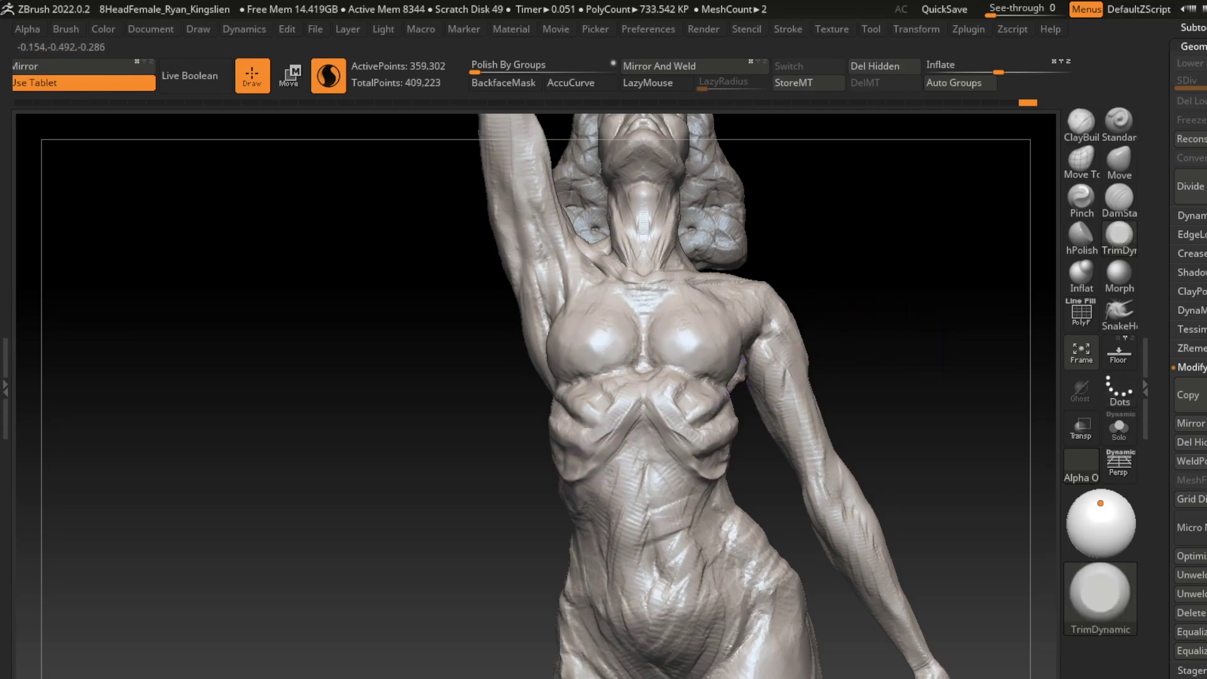
click(1081, 121)
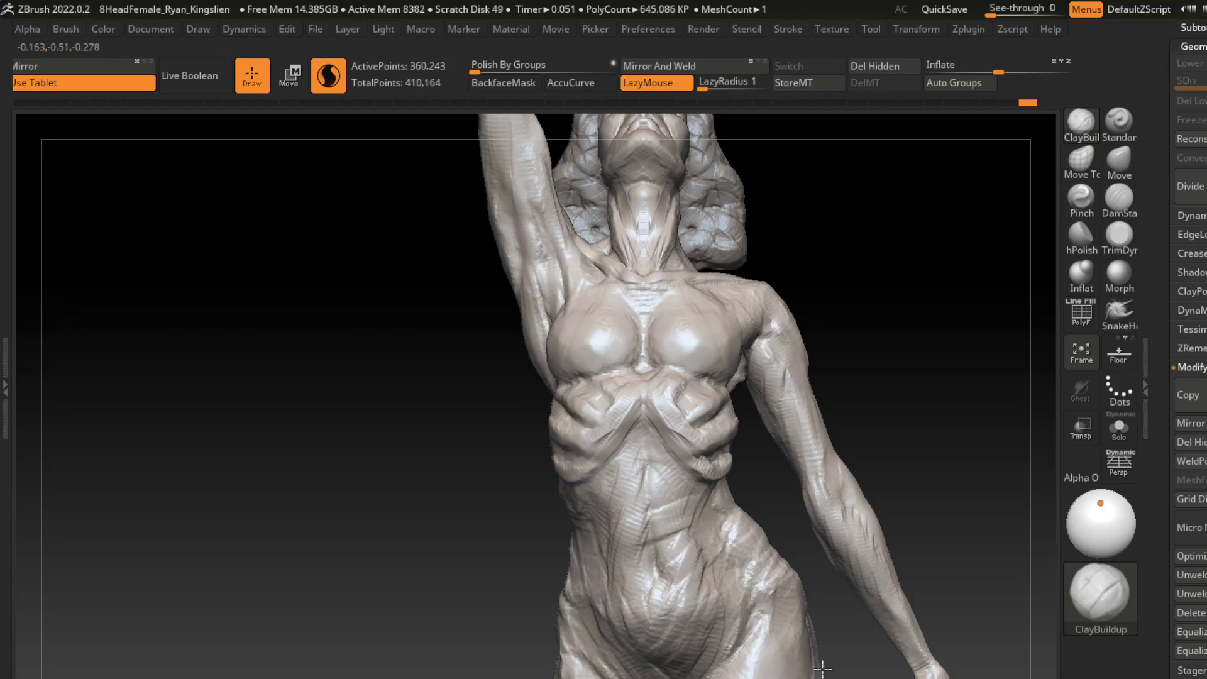
key(ctrl+z)
- Build up clay along both waist sides and enlarge the brush to about 56
mouse_move(561, 457)
mouse_down()
mouse_move(580, 416)
mouse_move(610, 478)
mouse_up()
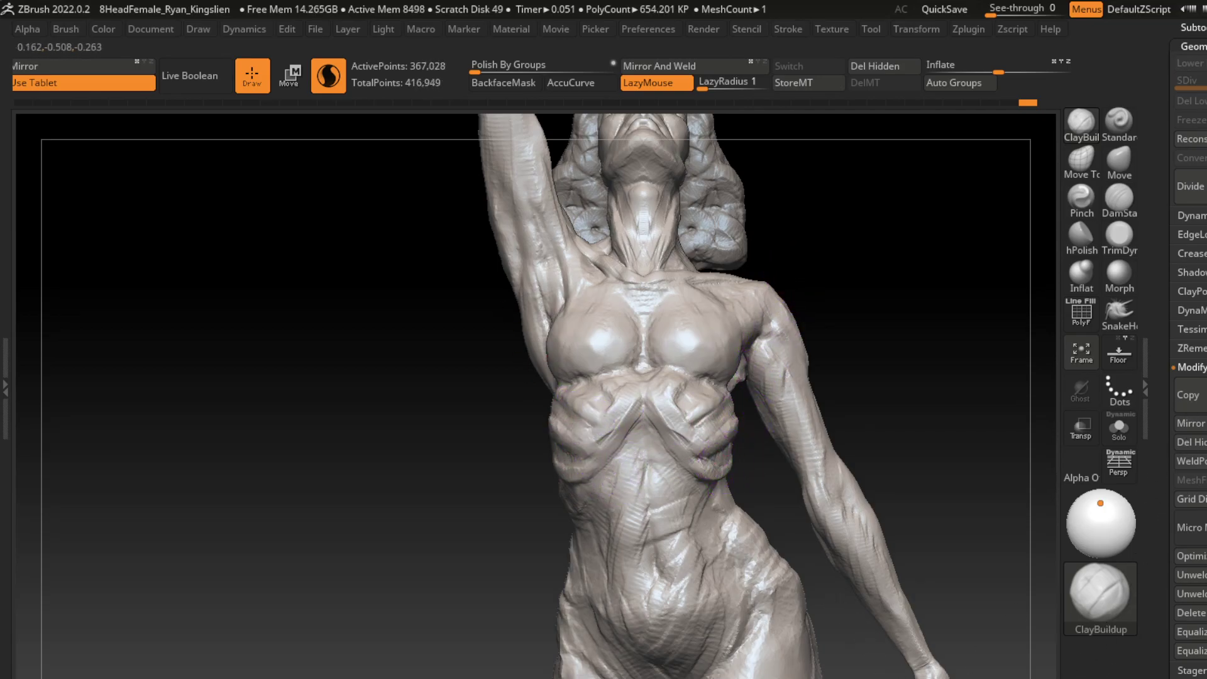
drag(811, 393, 782, 418)
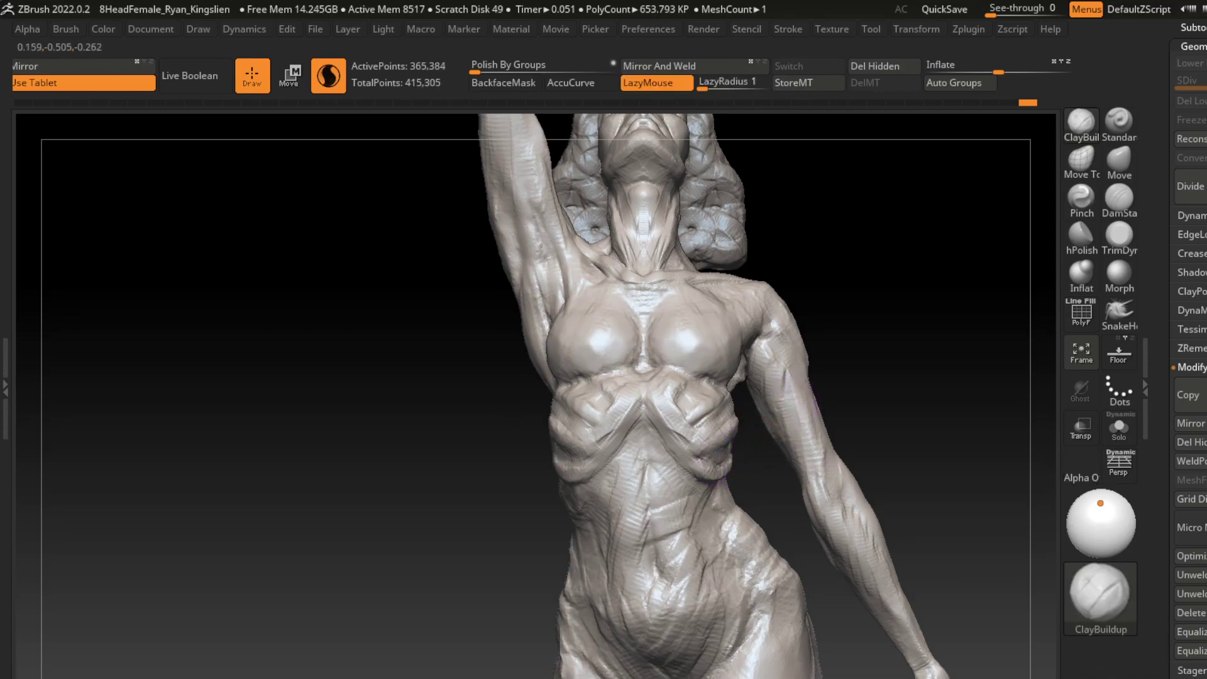
key(s)
drag(862, 371, 879, 376)
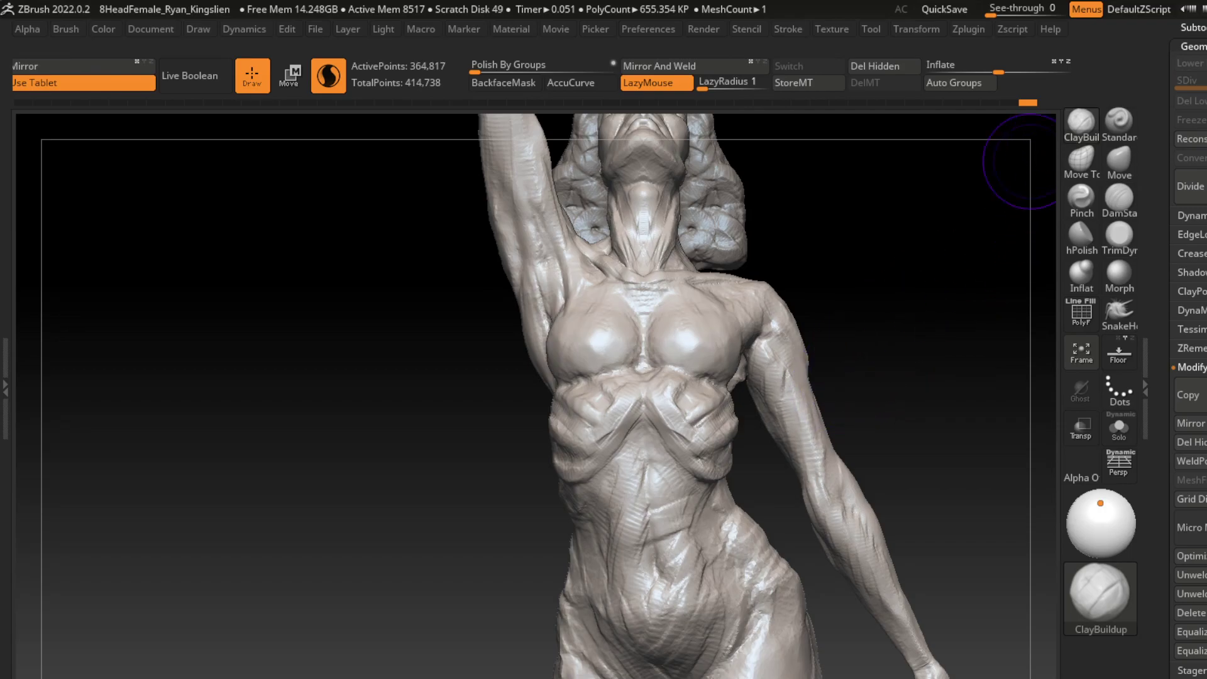
mouse_move(1006, 162)
mouse_down()
mouse_move(601, 469)
mouse_move(676, 500)
mouse_up()
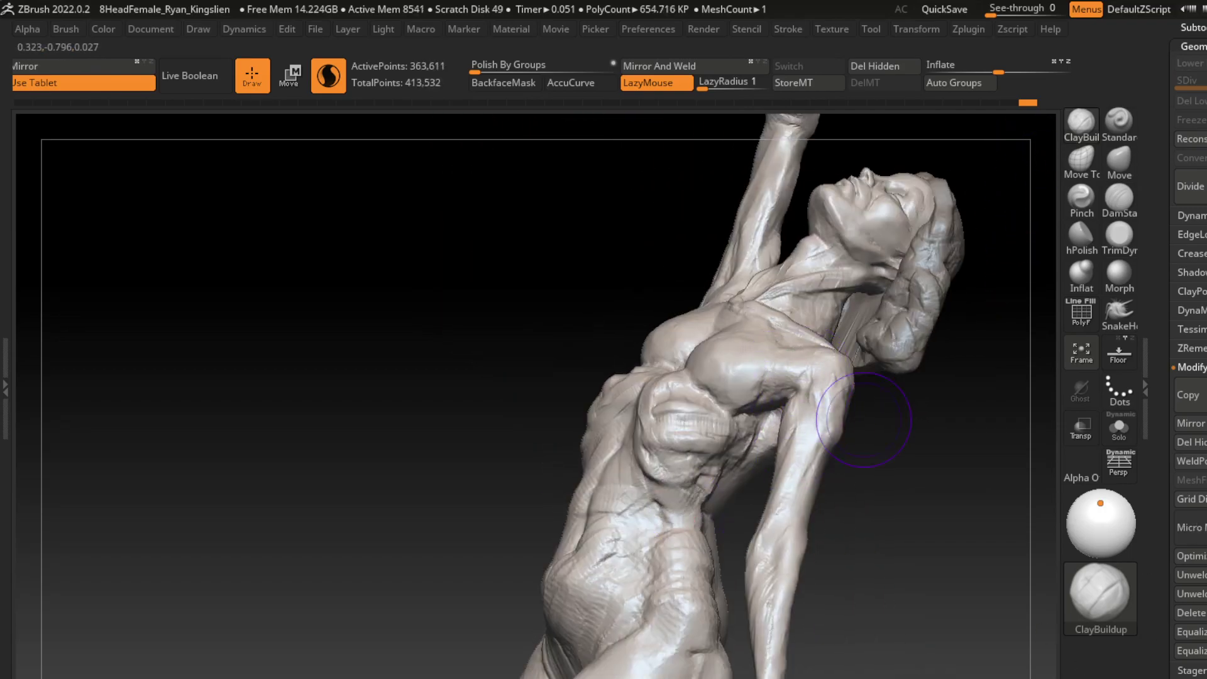
- From a front view, build up ClayBuildup strokes over the abdomen and chest to deepen the under-breast folds
shift+drag(864, 420, 880, 486)
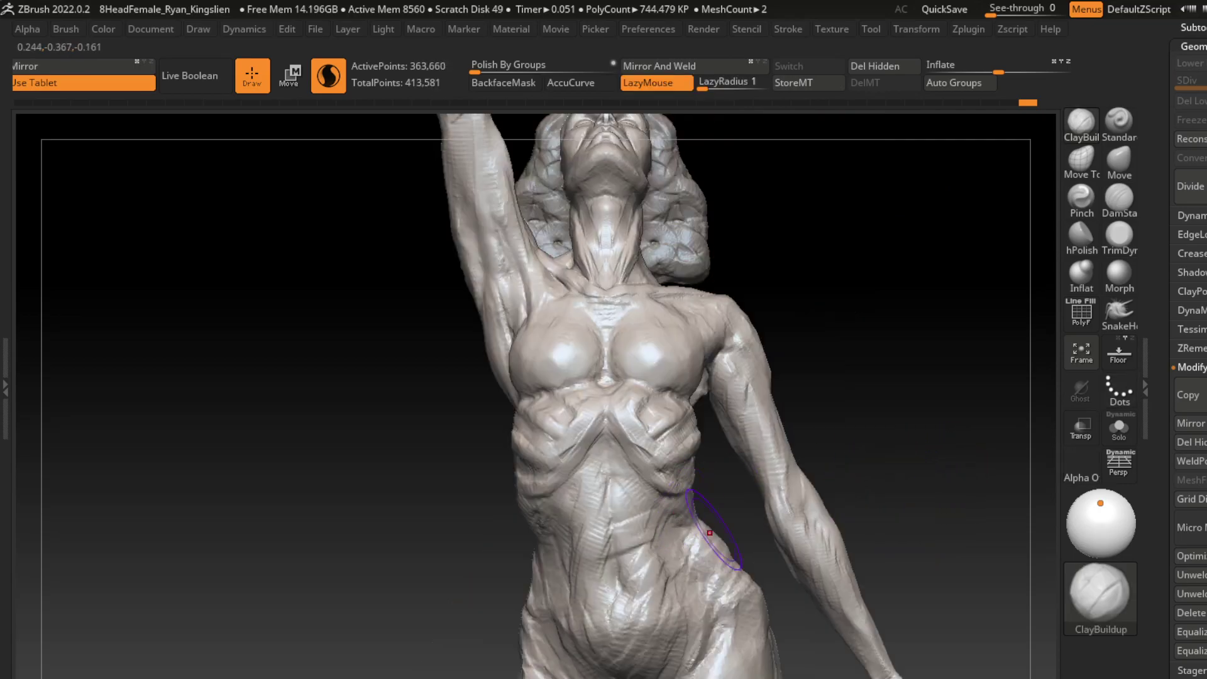
ctrl+right_drag(710, 532, 819, 338)
ctrl+right_drag(795, 395, 795, 512)
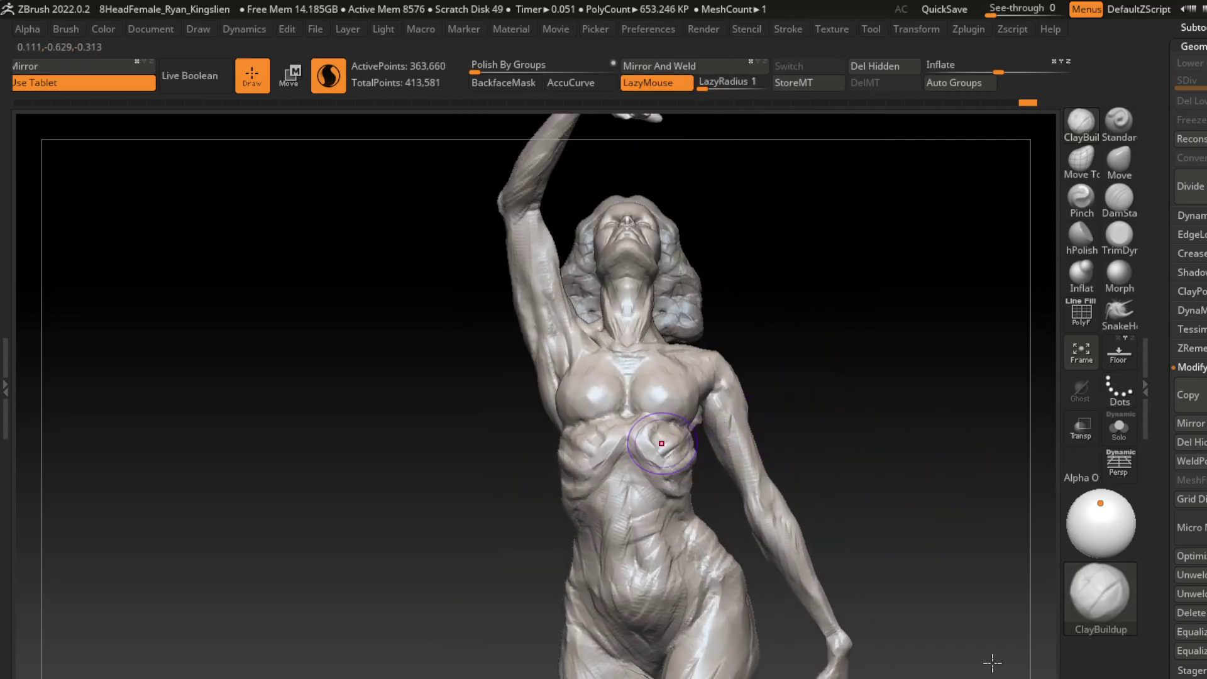
drag(654, 447, 666, 403)
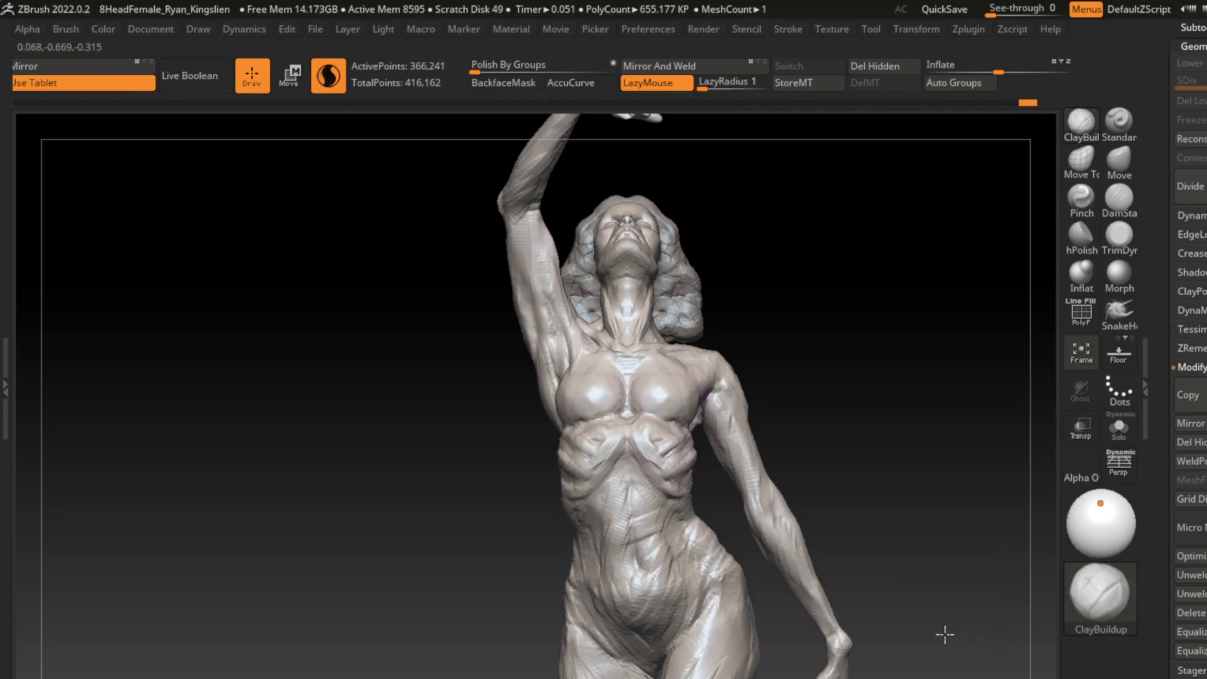
mouse_move(647, 447)
mouse_down()
mouse_move(666, 440)
mouse_move(679, 456)
mouse_up()
key(ctrl)
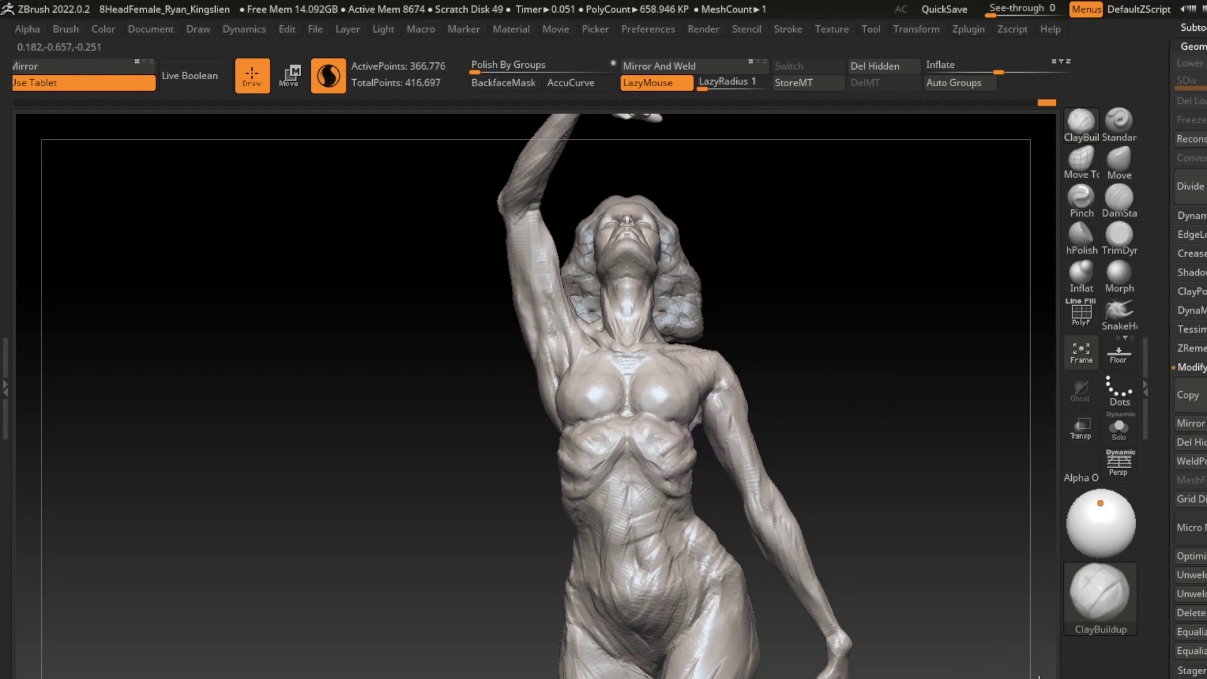
scroll(804, 376, down, 3)
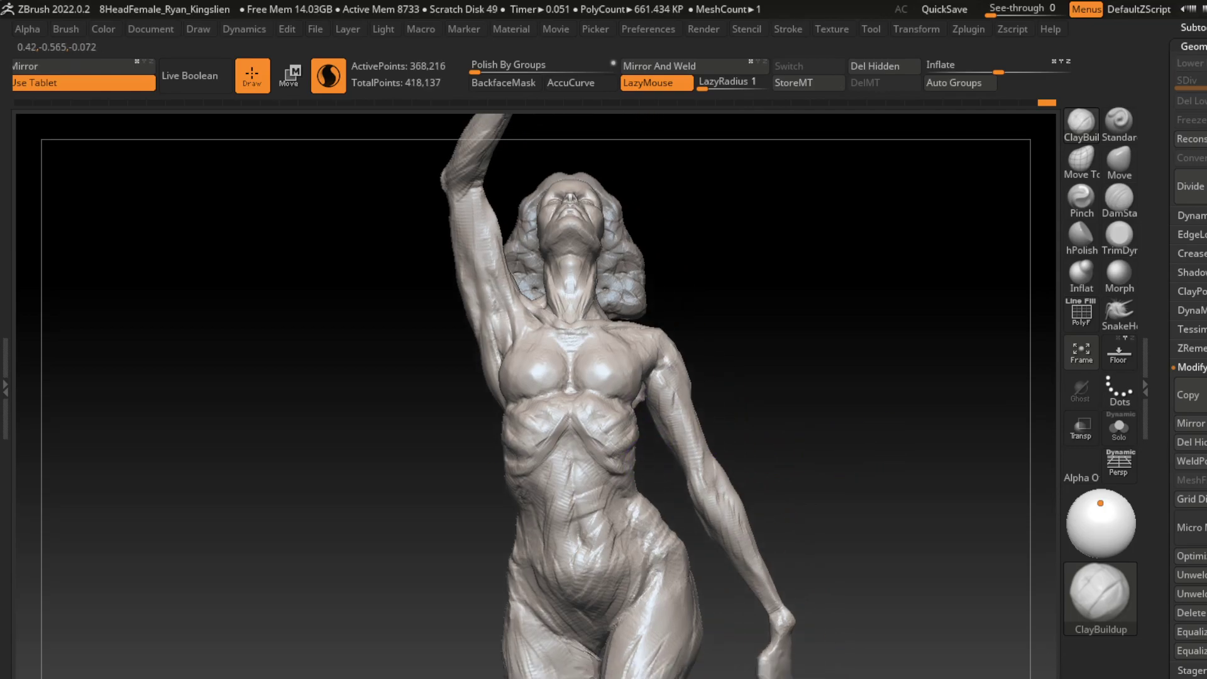
scroll(819, 391, up, 2)
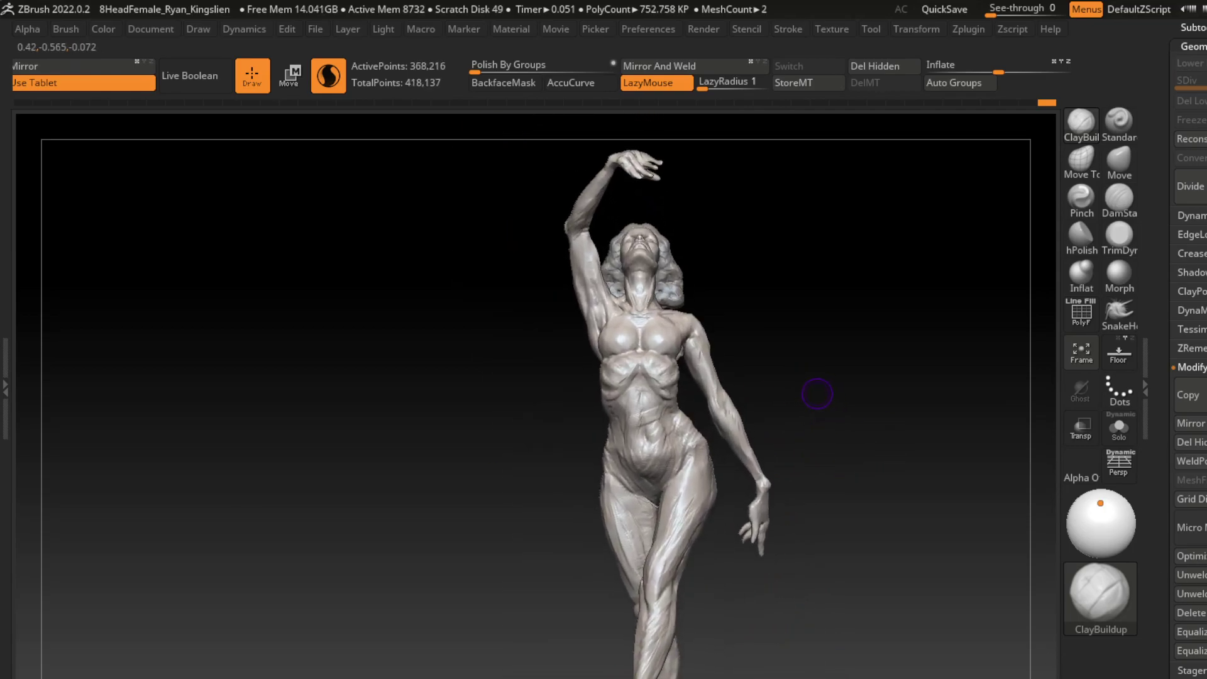
- Add light ClayBuildup strokes to the abdomen and left thigh, checking from a three-quarter view
drag(670, 409, 685, 440)
drag(610, 513, 620, 567)
mouse_move(761, 480)
mouse_down()
mouse_move(832, 423)
mouse_move(822, 383)
mouse_move(790, 372)
mouse_move(881, 375)
mouse_up()
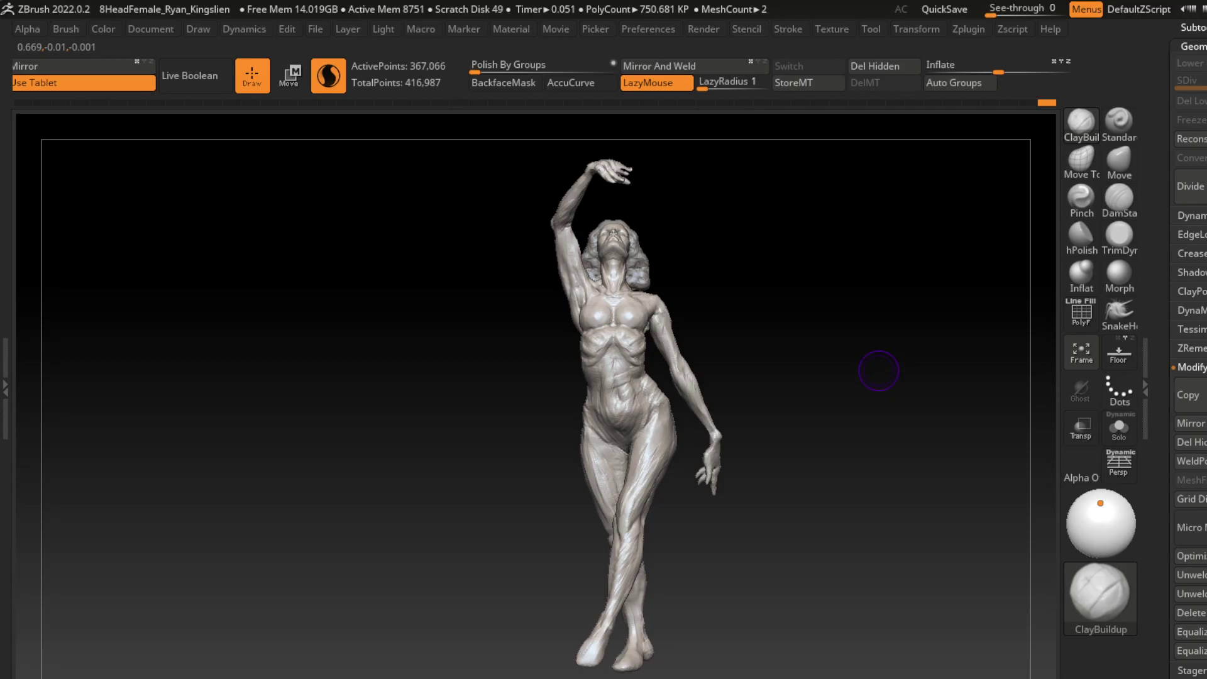
drag(602, 371, 638, 397)
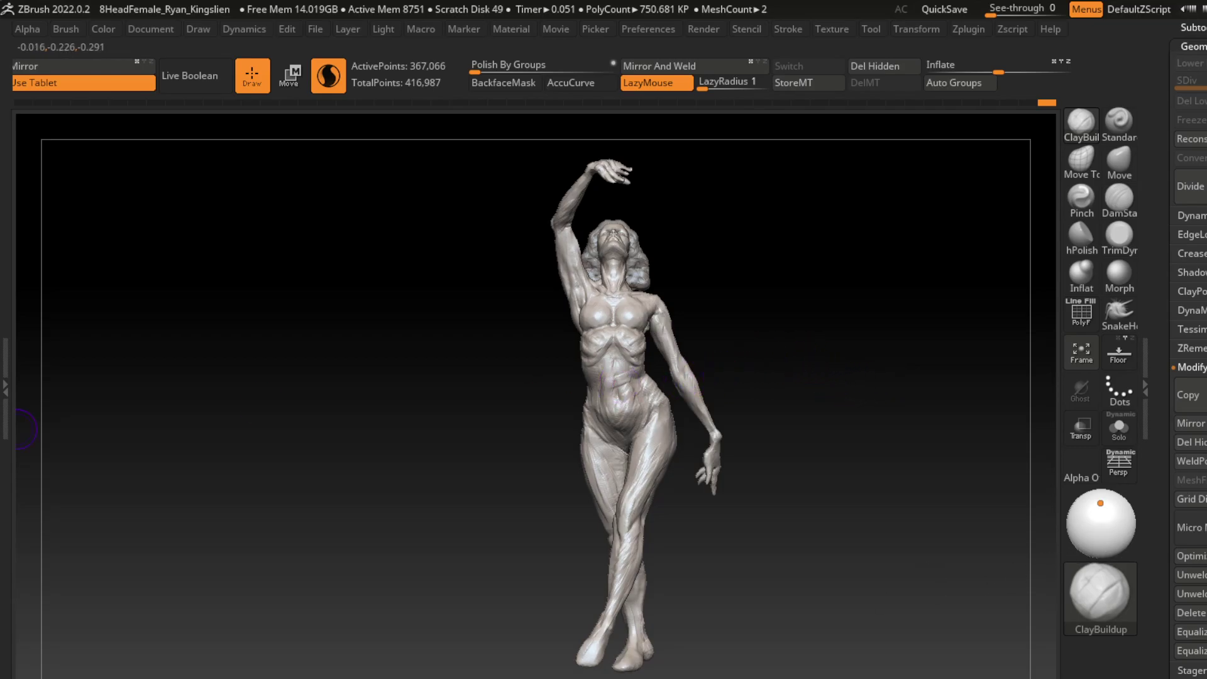